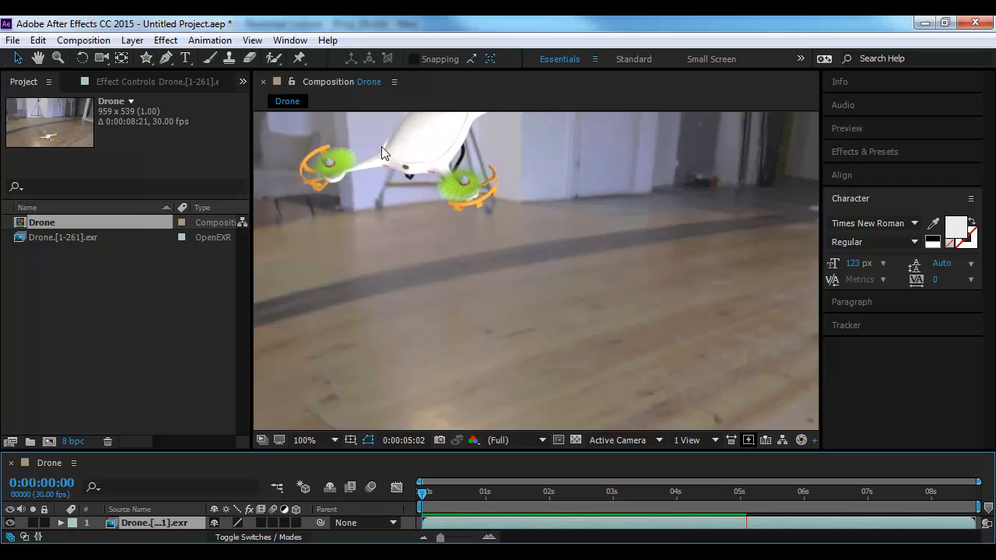
- Review the Drone composition up to 0:00:05:24, leave After Effects and switch to the Prop_04 scene in CINEMA 4D
scroll(550, 204, "down", 2)
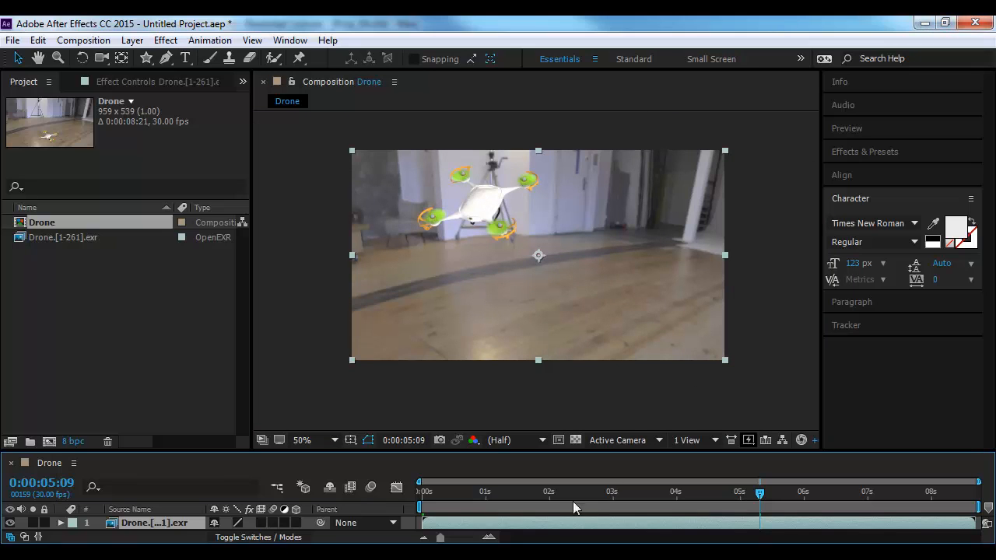
left_click_drag(573, 498, 792, 502)
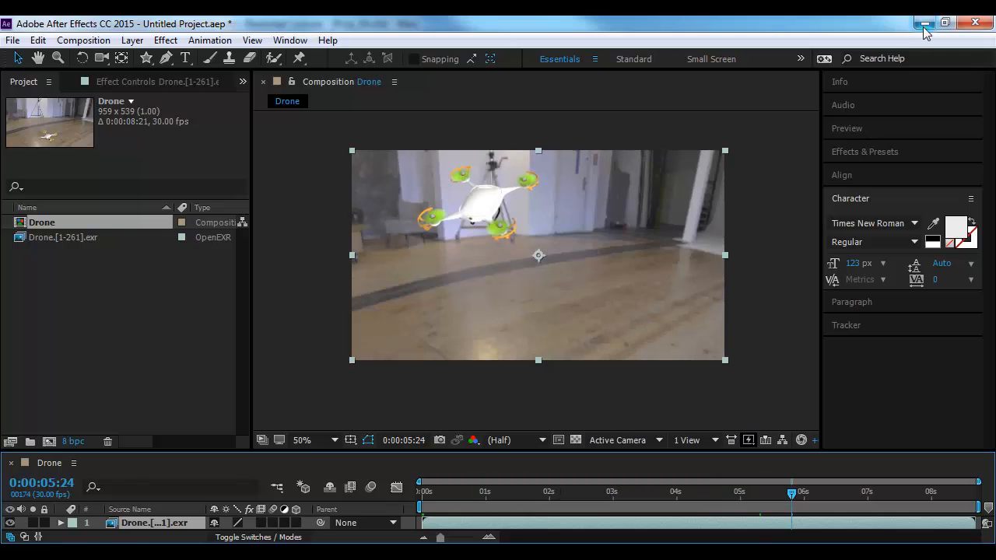
left_click(971, 24)
left_click(510, 312)
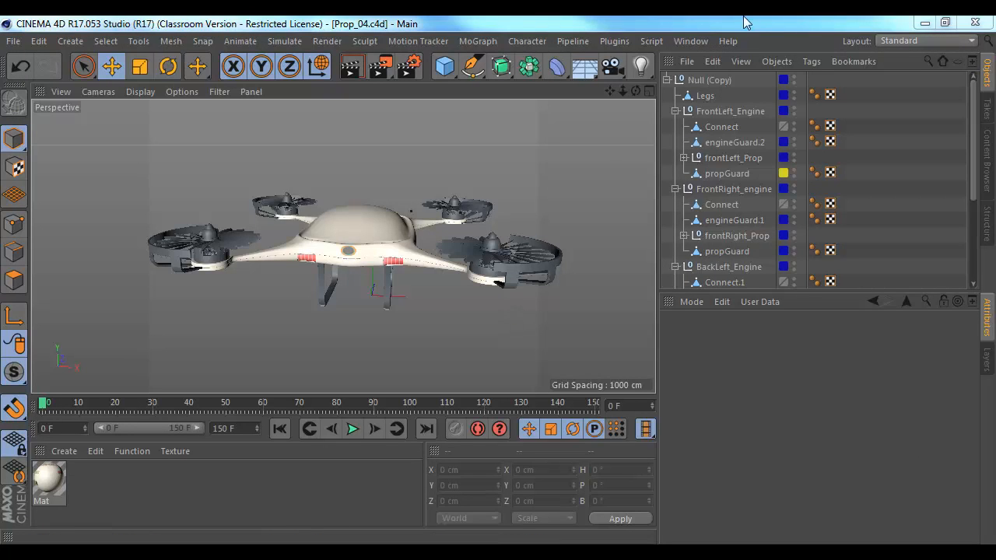
- Collapse the FrontLeft, FrontRight, BackLeft and BackRight engine groups in the drone's object hierarchy
left_click(667, 80)
left_click(667, 80)
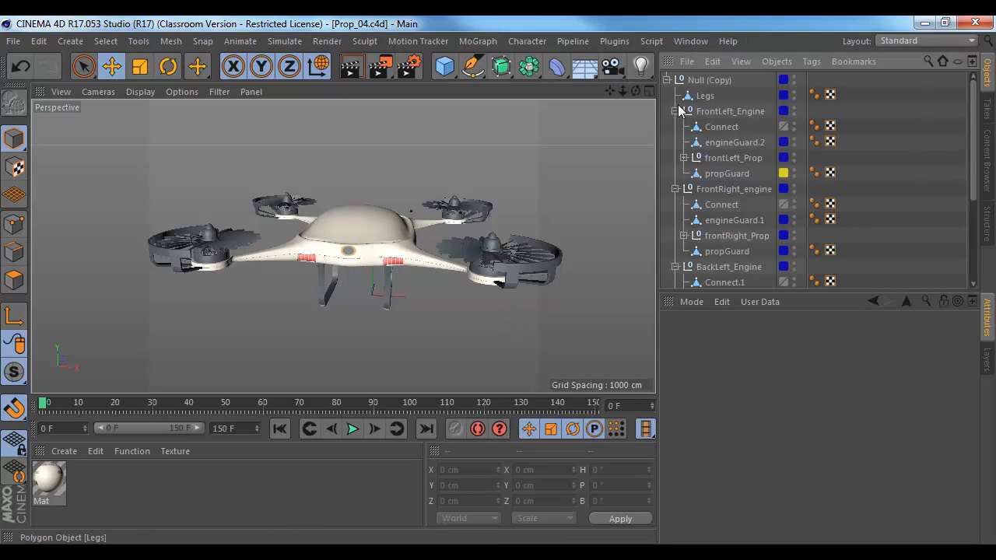
left_click(676, 111)
left_click(675, 127)
left_click(676, 142)
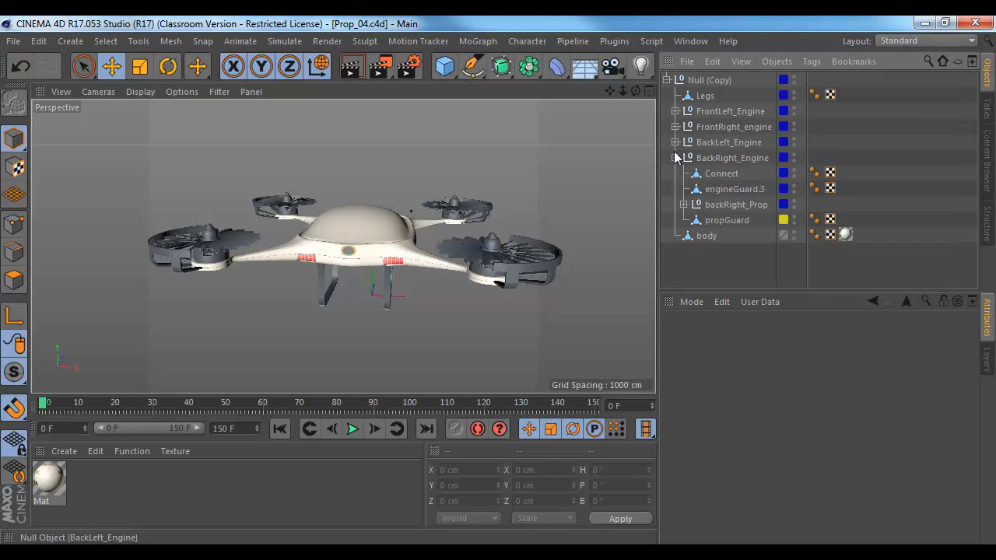
left_click(675, 158)
- Examine the drone body up close and check which parts belong to Legs, FrontLeft_Engine and FrontRight_engine
left_click_drag(745, 210, 692, 81)
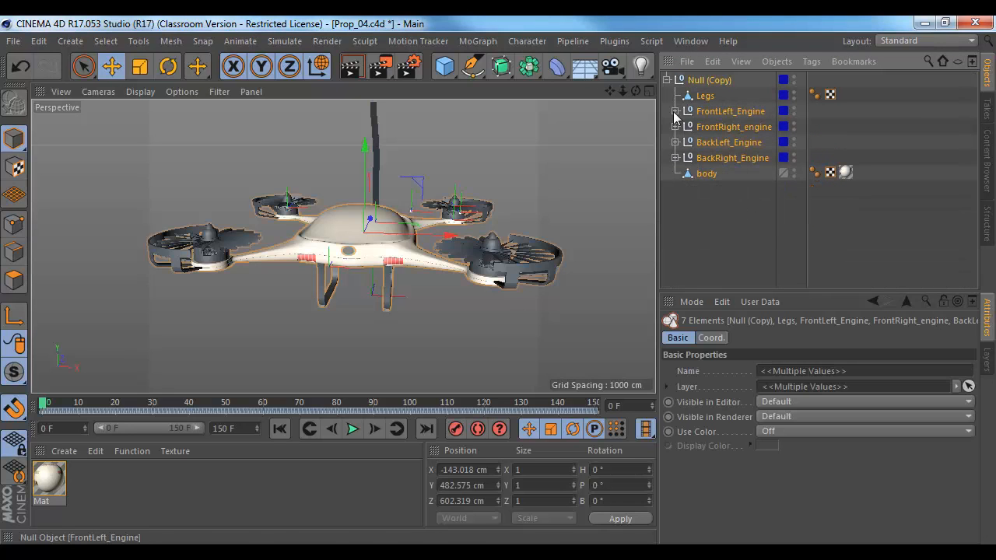
left_click(550, 171)
left_click_drag(550, 171, 563, 151, "alt")
scroll(511, 269, "up", 5)
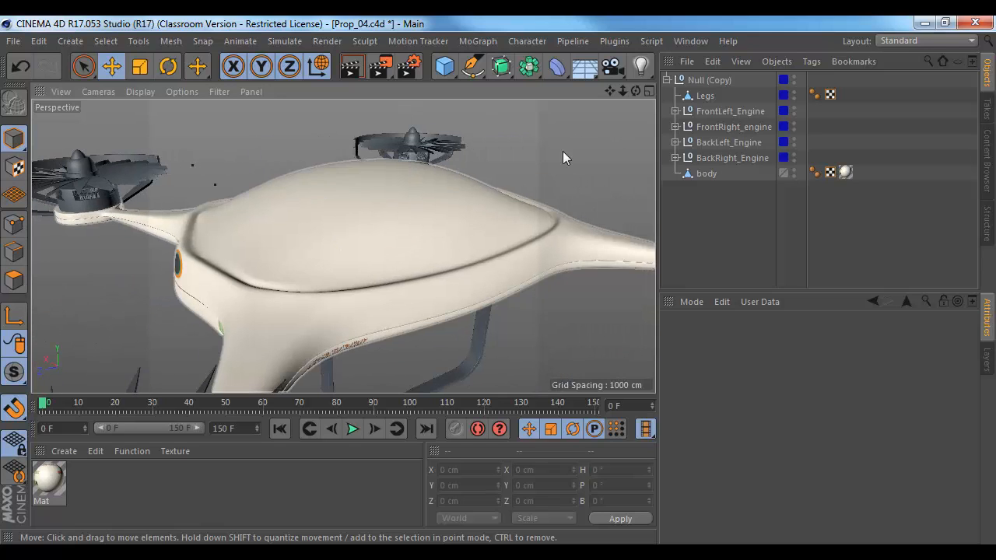
left_click(728, 96)
left_click(715, 112)
left_click(709, 127)
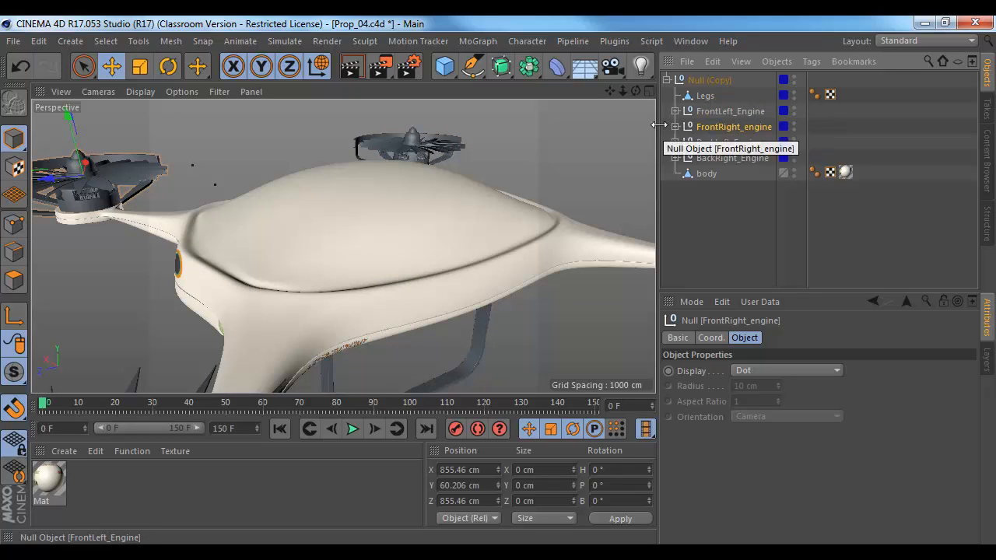
left_click(710, 111)
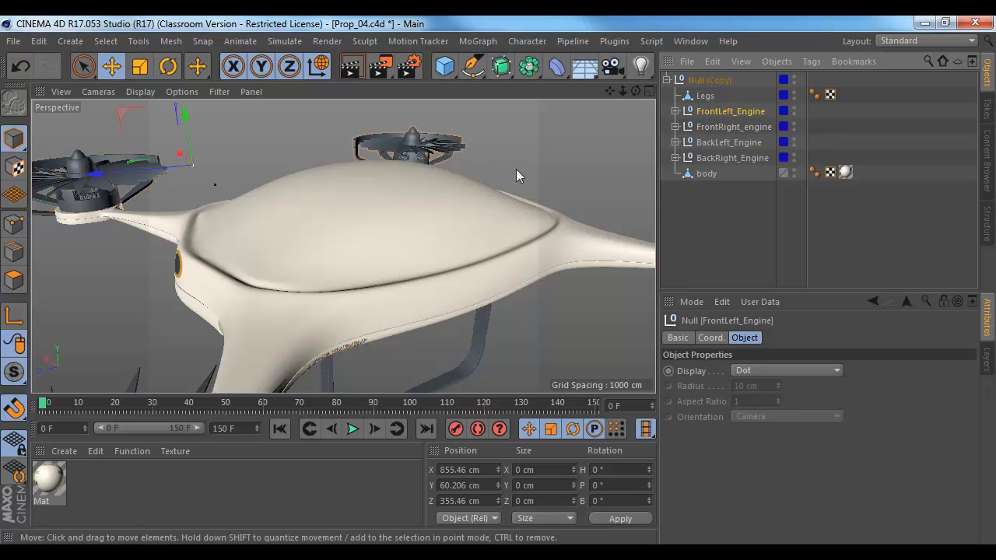
- Inspect the front left engine up close and toggle the FrontLeft_Engine group's editor visibility through its states
right_click_drag(521, 172, 441, 179, "alt")
left_click_drag(520, 184, 2, 216, "alt")
middle_click_drag(582, 221, 227, 251, "alt")
left_click_drag(460, 169, 434, 260, "alt")
left_click(794, 108)
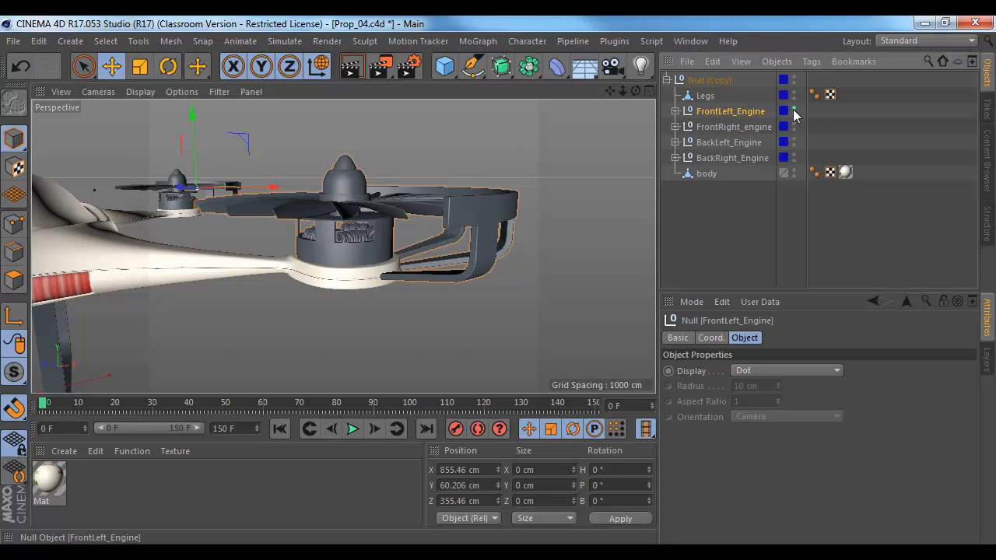
left_click(794, 108)
left_click(793, 109)
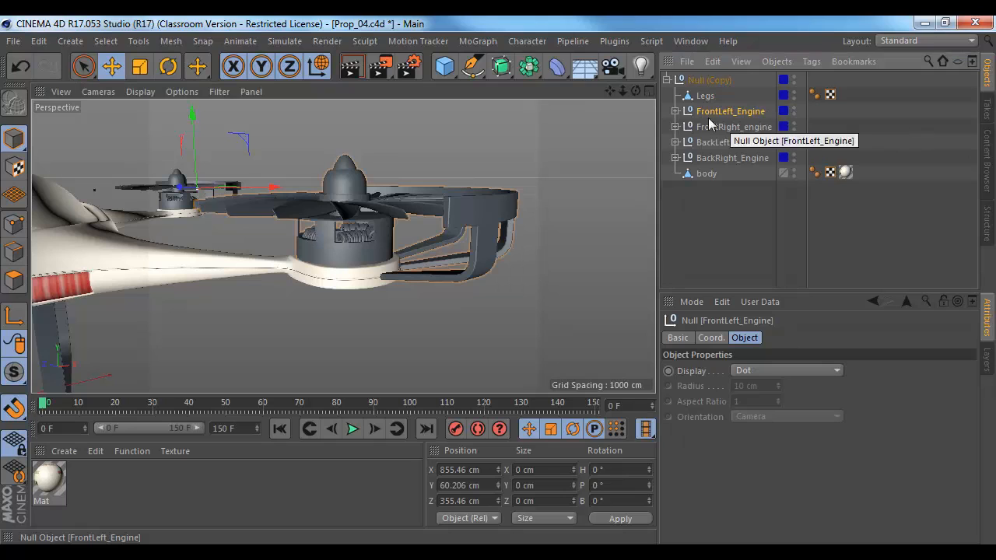
- Expand the FrontLeft_Engine group and rename its Connect object as wires
left_click(676, 112)
left_click(721, 127)
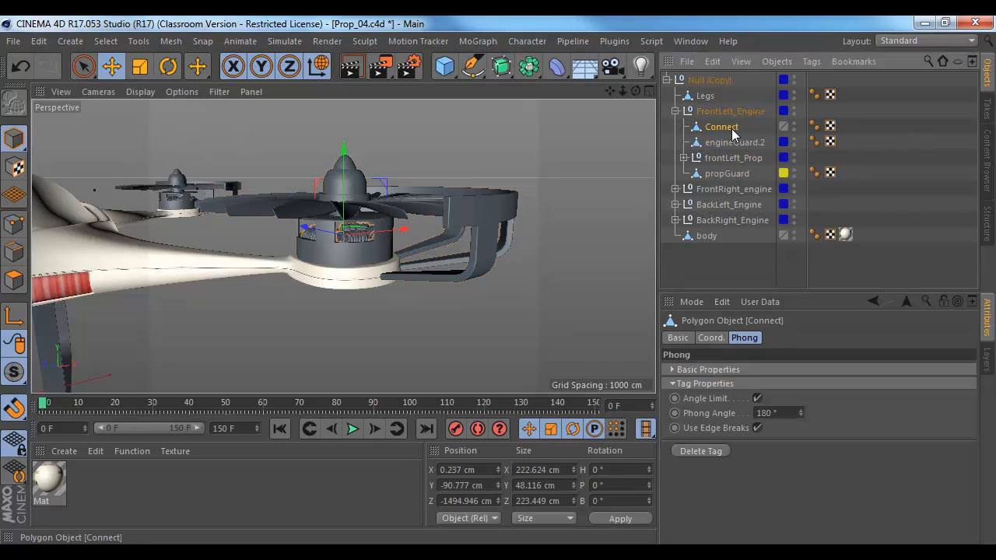
double_click(728, 129)
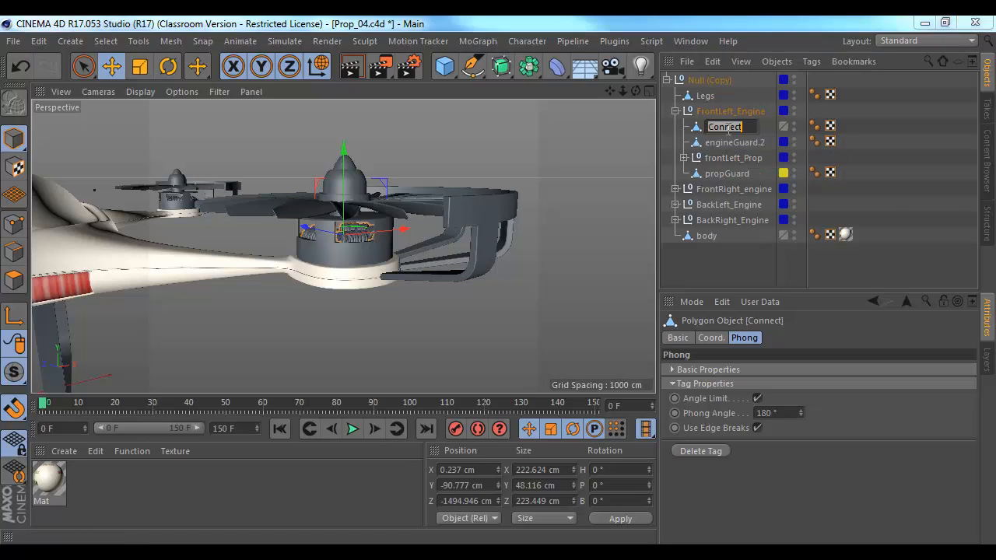
type("wires")
key("Return")
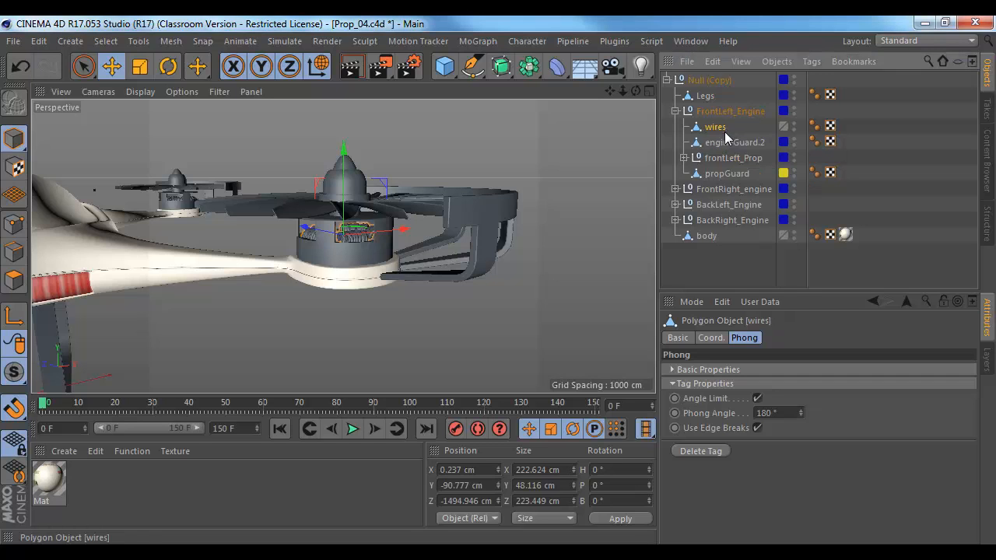
- Examine the engineGuard.2 object and the frontLeft_Prop group from the side and from above
left_click(726, 142)
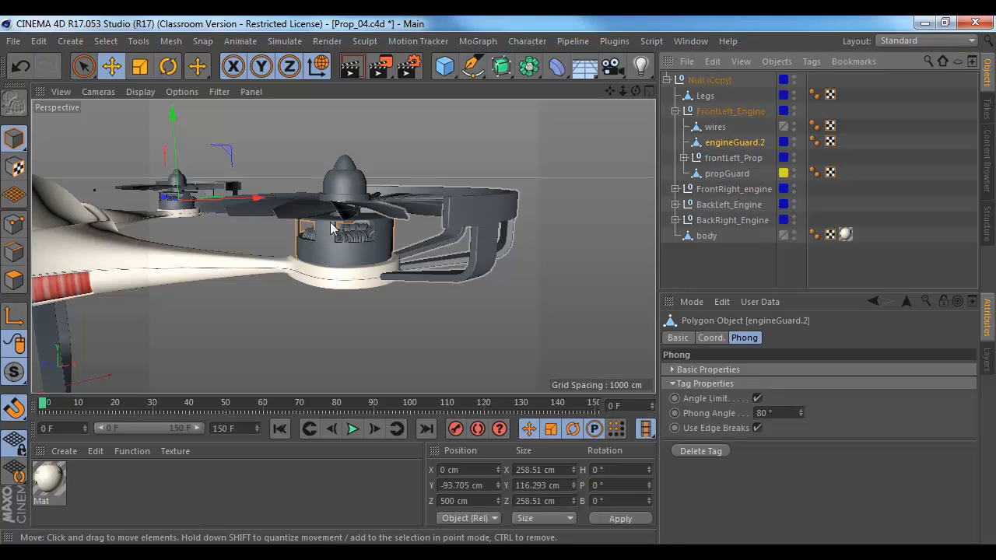
mouse_move(333, 225)
left_mouse_down("alt")
mouse_move(344, 231)
mouse_move(331, 228)
left_mouse_up("alt")
left_click(735, 158)
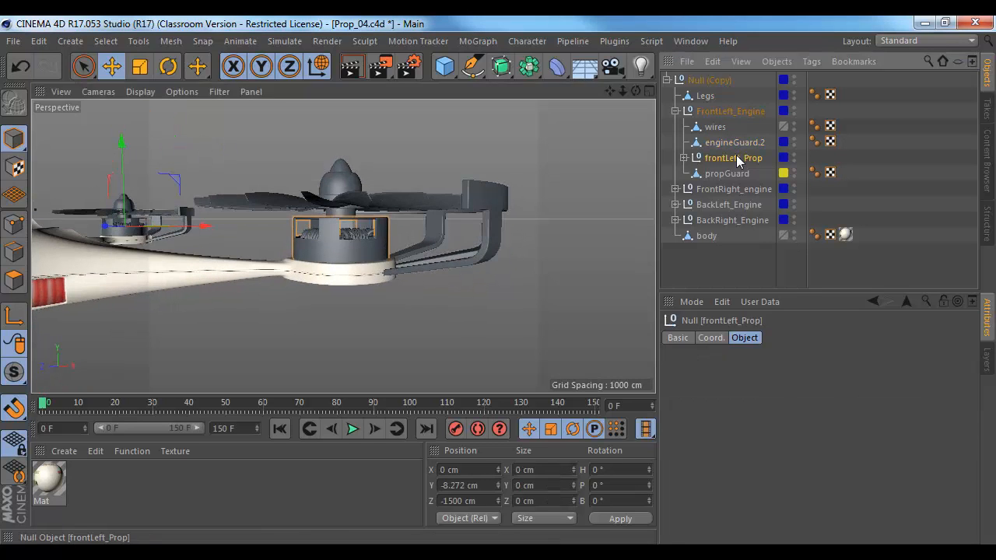
left_click_drag(514, 148, 529, 198, "alt")
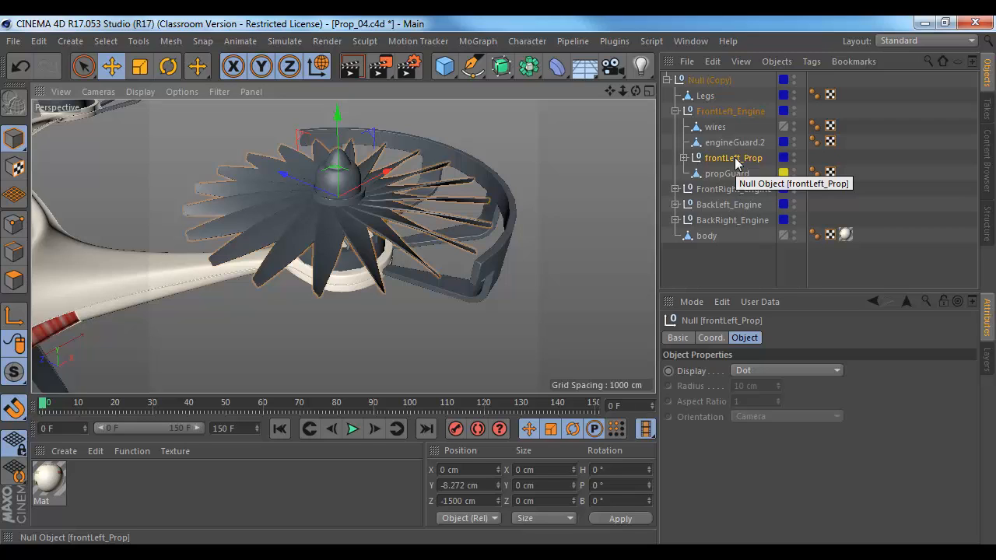
- Try rotating the frontLeft_Prop group about its vertical axis and undo the rotation
key("r")
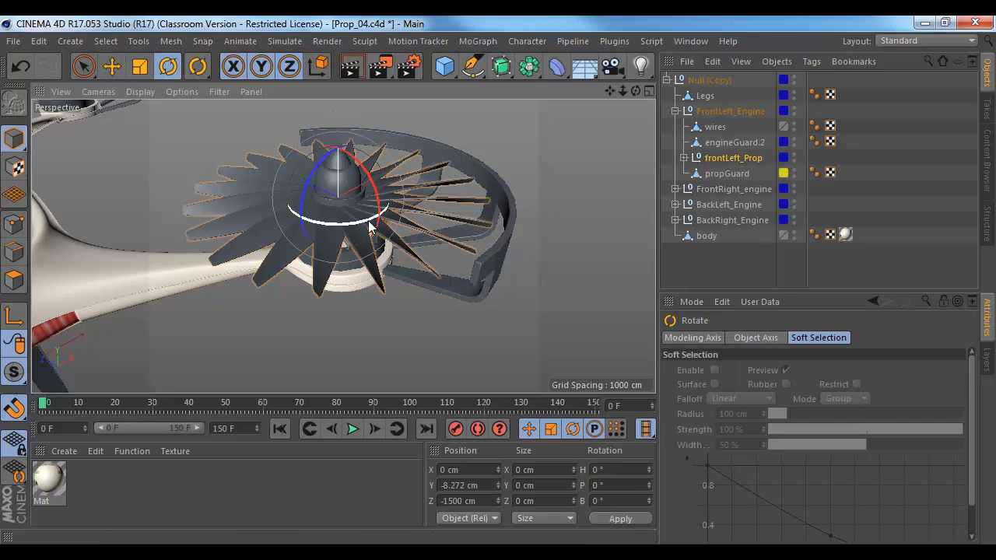
left_click_drag(370, 227, 398, 170)
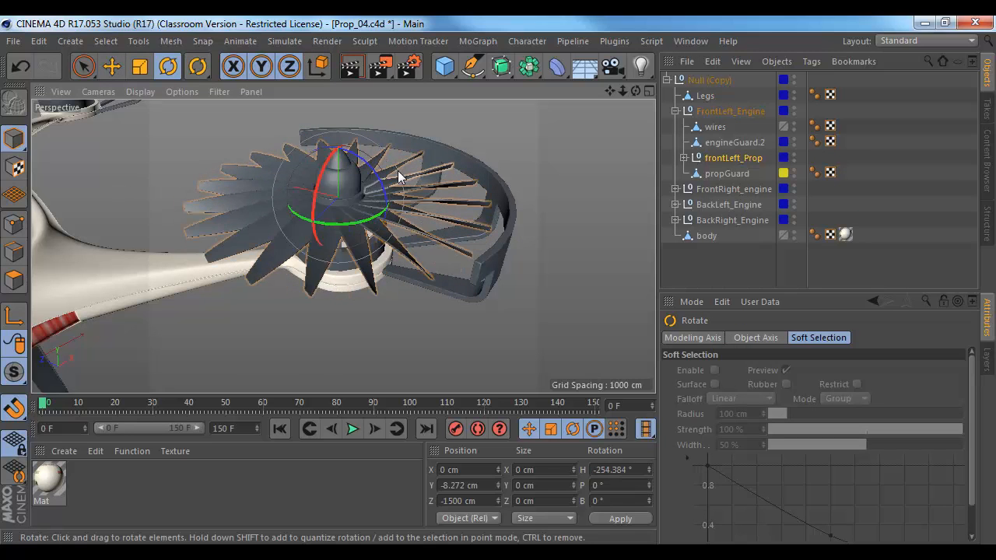
key("ctrl+z")
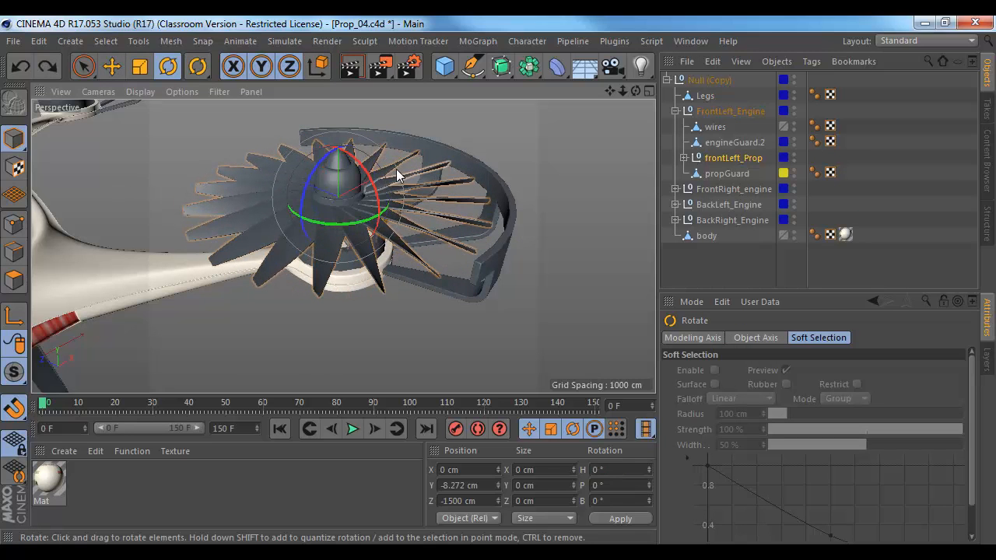
- Examine the front left propGuard and the individual Cube blades inside the Null of frontLeft_Prop
left_click(738, 173)
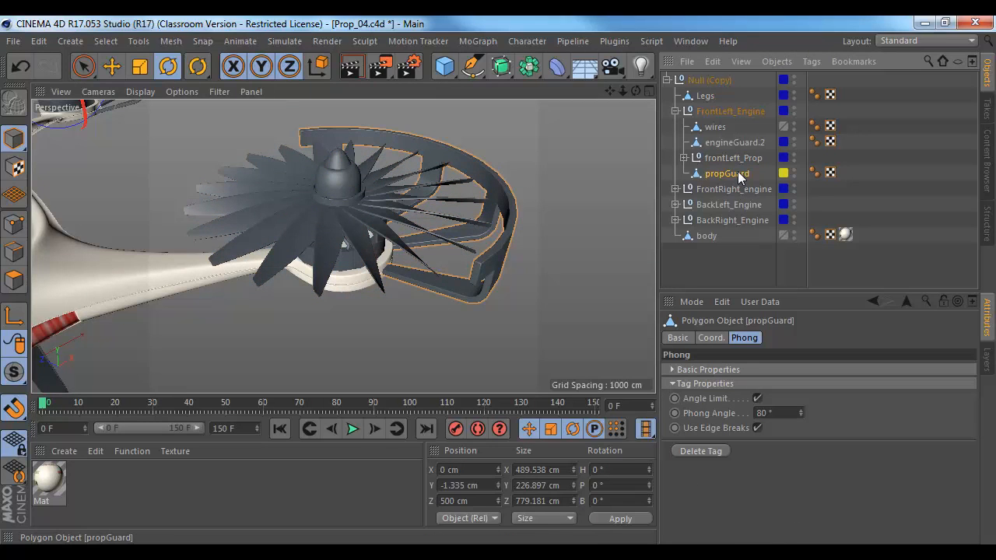
left_click_drag(503, 277, 489, 241, "alt")
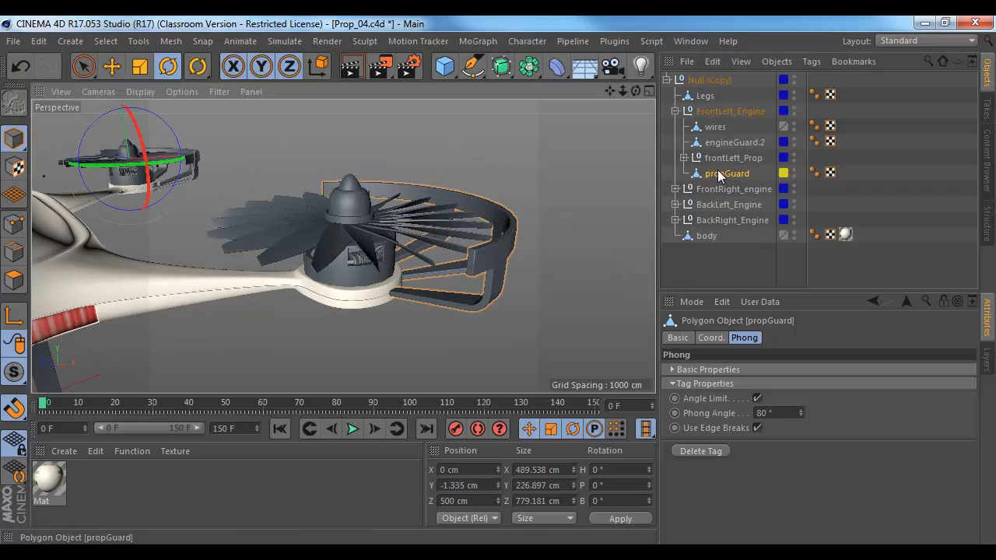
left_click(685, 157)
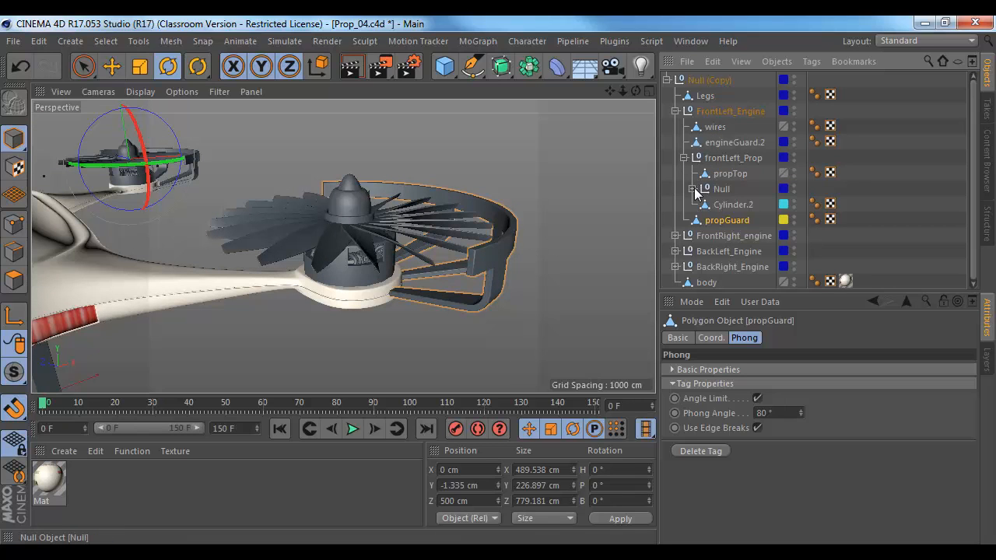
left_click(692, 190)
left_click(731, 204)
left_click(732, 220)
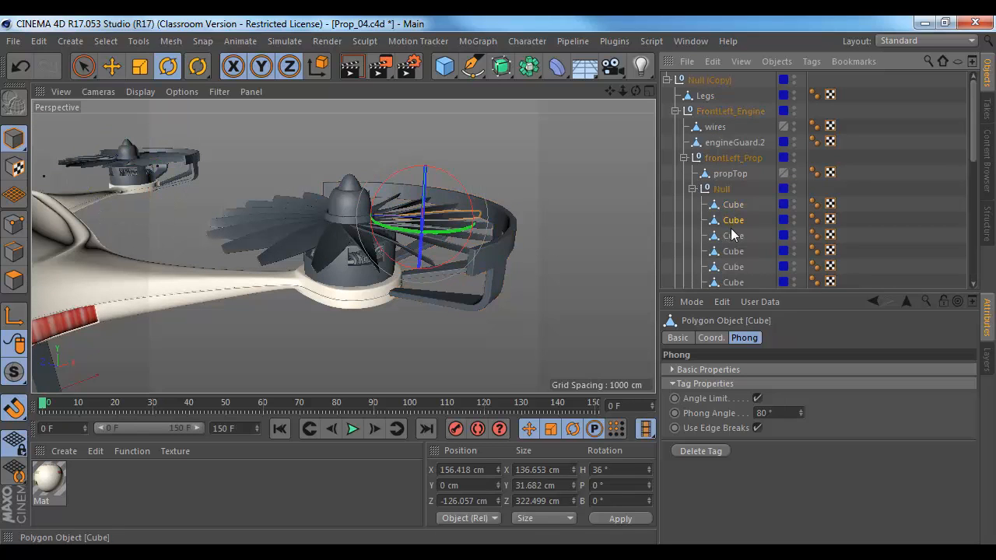
left_click(733, 236)
scroll(732, 254, "down", 3)
scroll(732, 222, "down", 1)
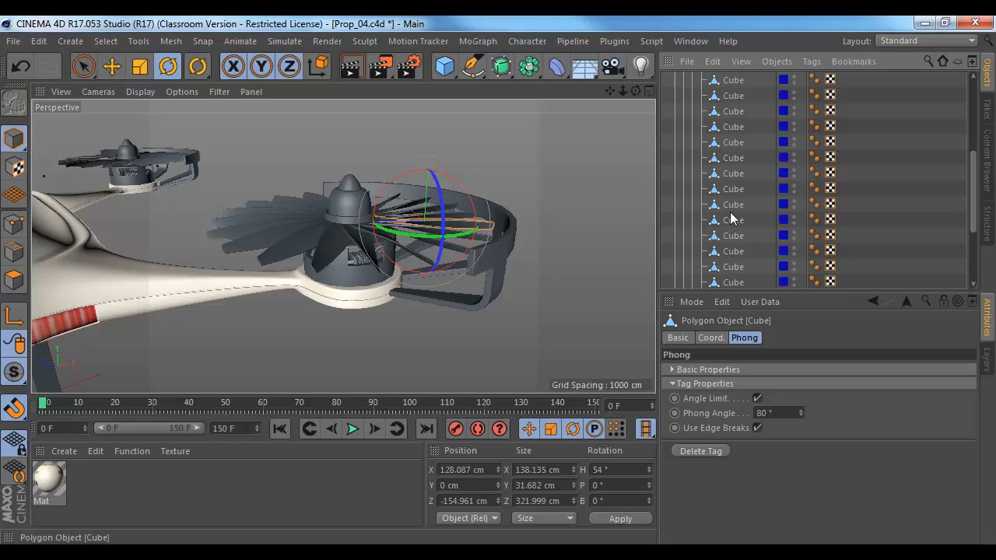
scroll(732, 218, "up", 4)
- Collapse the blade Null, frontLeft_Prop and FrontLeft_Engine groups, and select FrontLeft_Engine with the whole drone in view
left_click(692, 189)
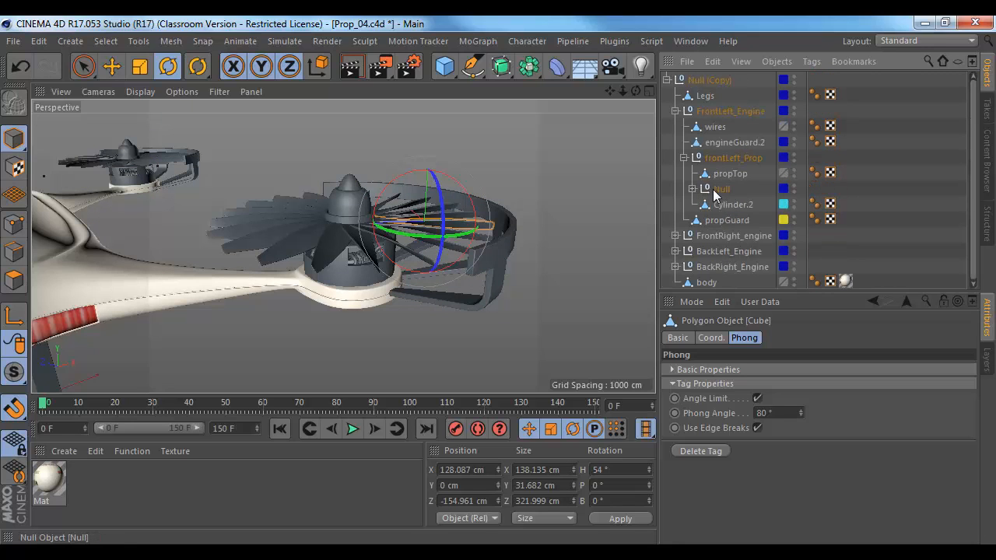
left_click(684, 158)
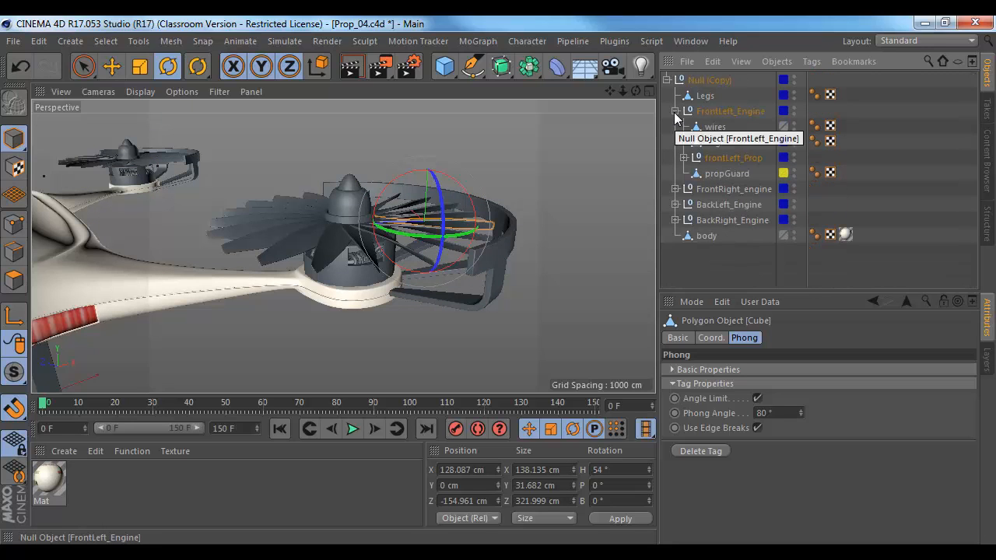
left_click(675, 111)
left_click(727, 113)
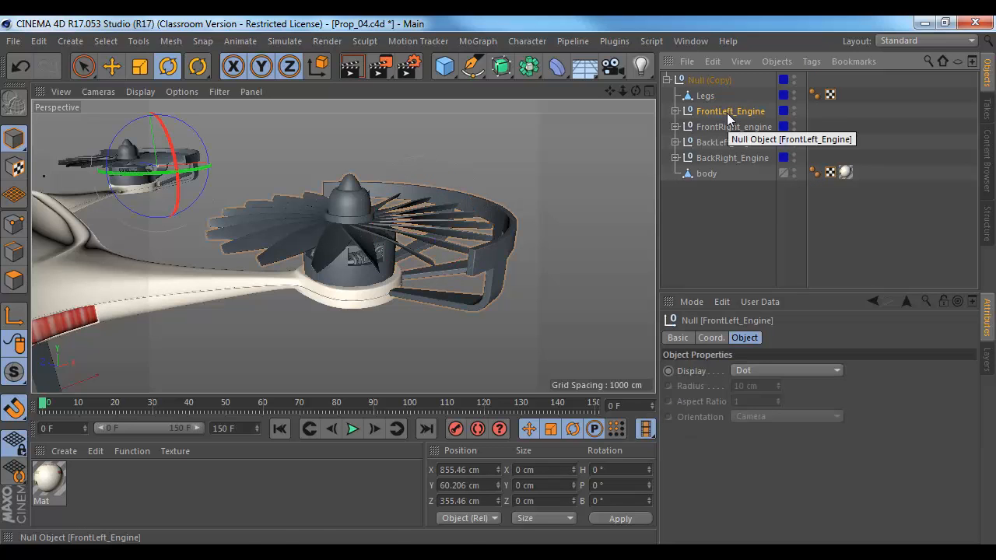
right_click_drag(550, 247, 411, 223, "alt")
left_click_drag(412, 224, 415, 248, "alt")
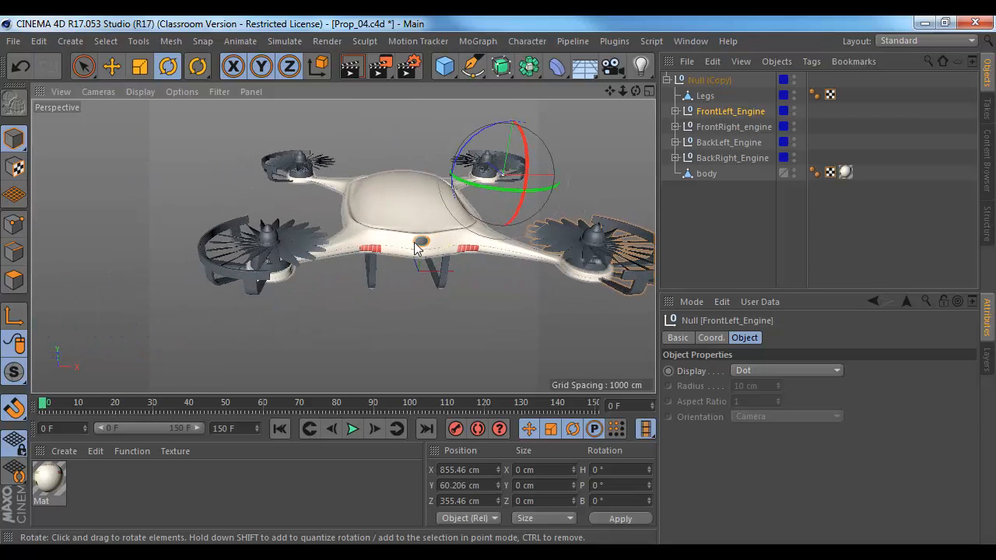
- Open the earlier scene file Prop_02.c4d
left_click(13, 40)
left_click(31, 79)
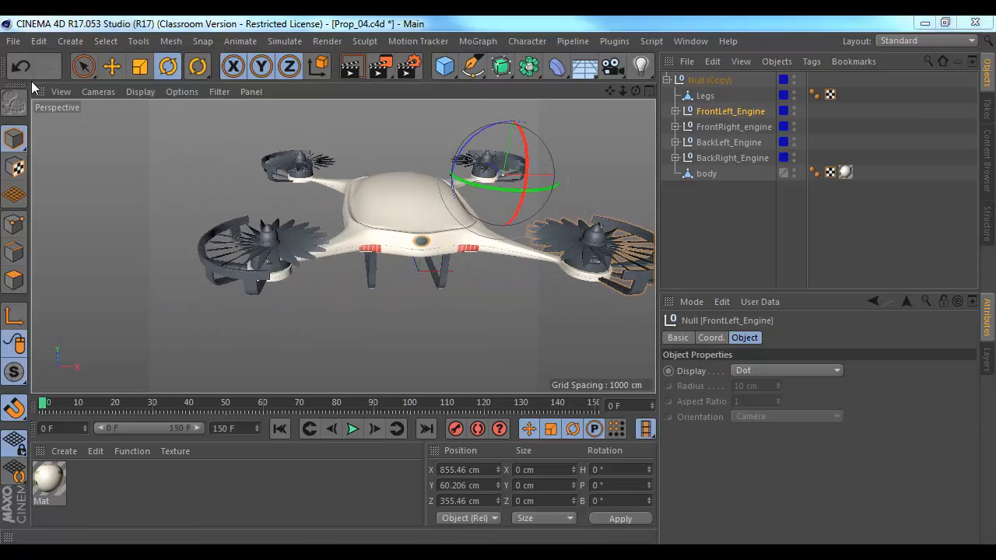
double_click(179, 189)
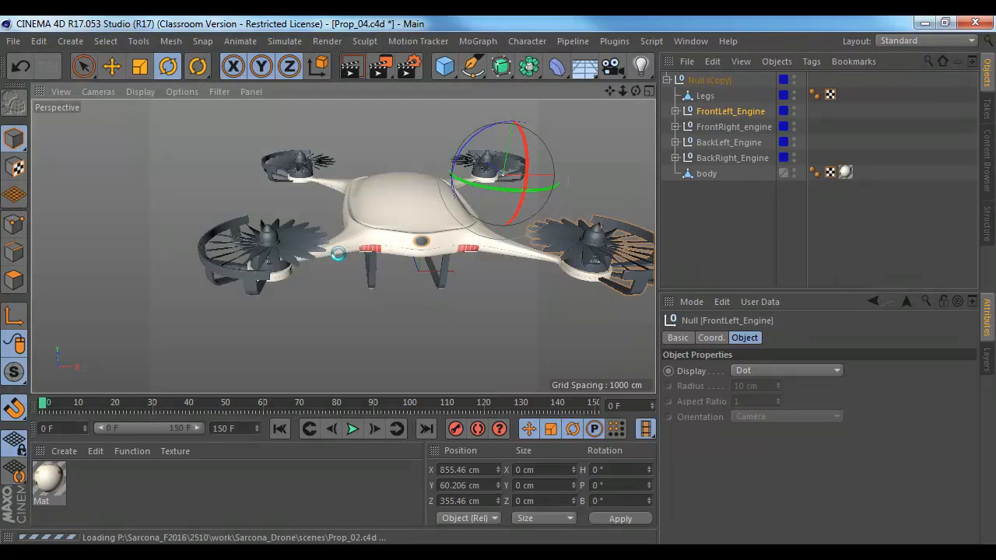
left_click(646, 342)
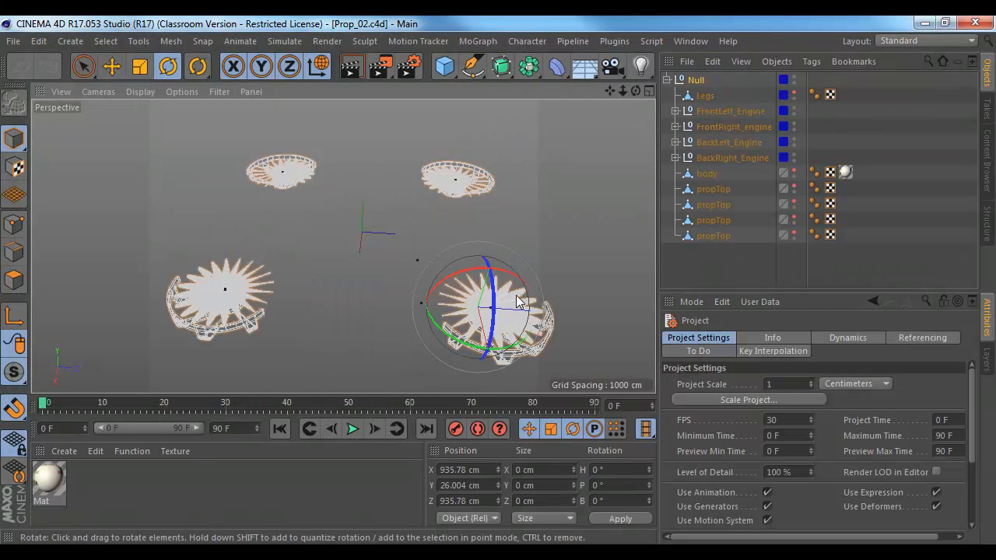
- Inspect the propellers in the Prop_02 scene and check the contents of its FrontLeft_Engine group
middle_click_drag(455, 220, 438, 205, "alt")
right_click_drag(400, 225, 439, 239, "alt")
left_click(363, 285)
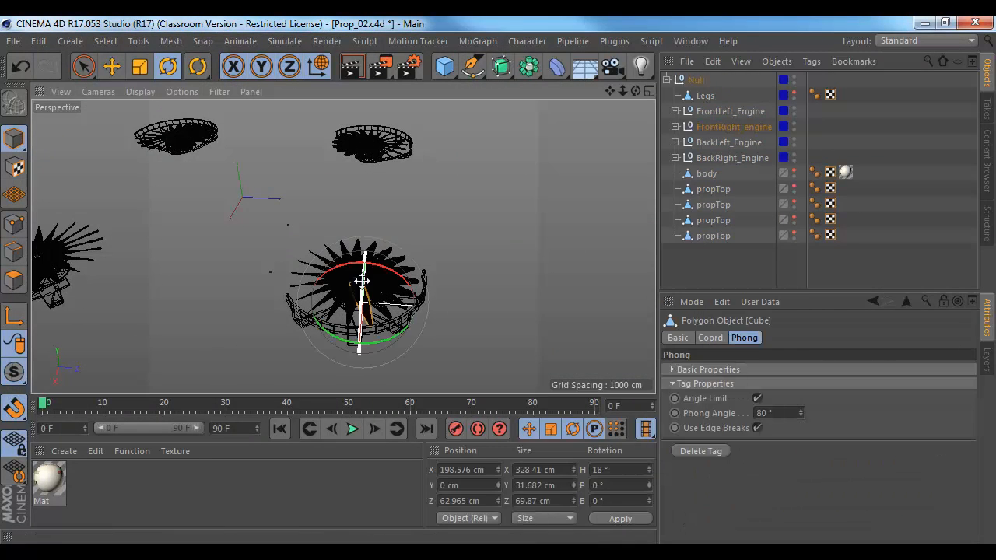
mouse_move(445, 221)
left_mouse_down("alt")
mouse_move(415, 210)
mouse_move(501, 199)
left_mouse_up("alt")
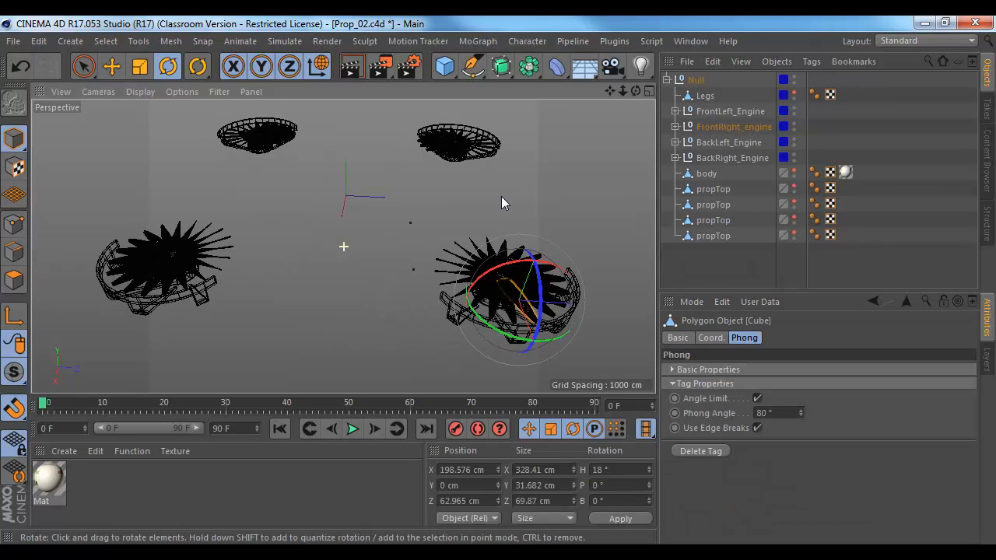
left_click(709, 113)
left_click(675, 111)
left_click(676, 112)
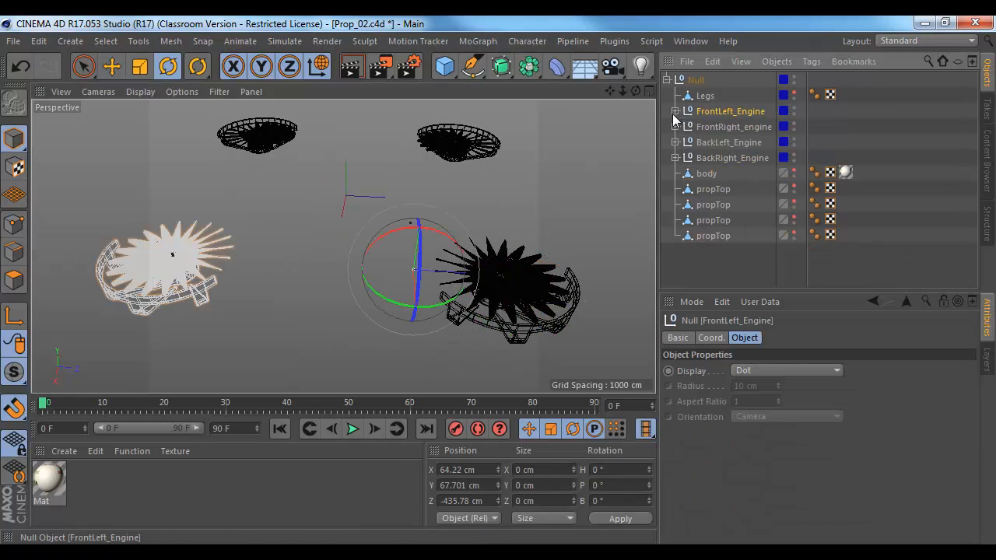
- Open the original drone scene file Prop.c4d
key("ctrl+o")
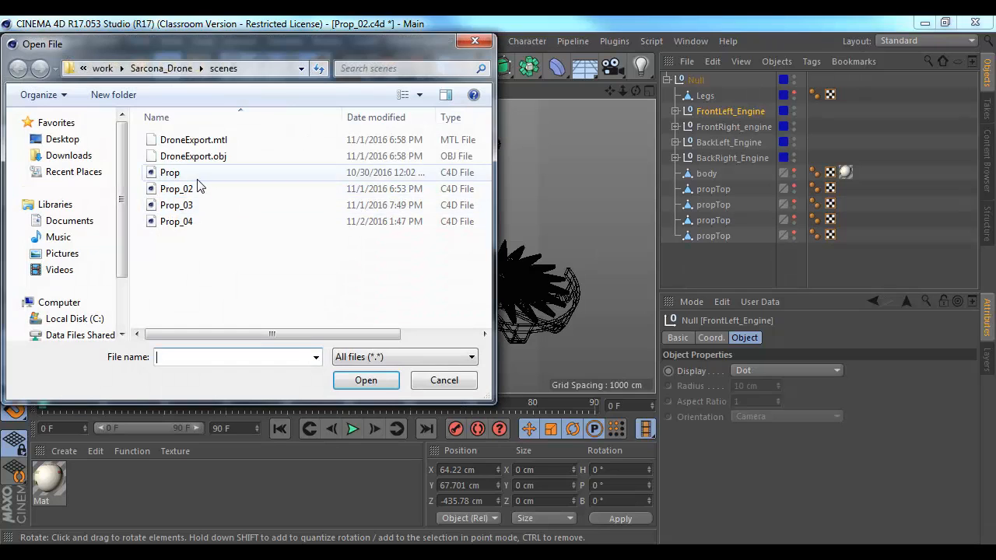
double_click(193, 187)
left_click(649, 344)
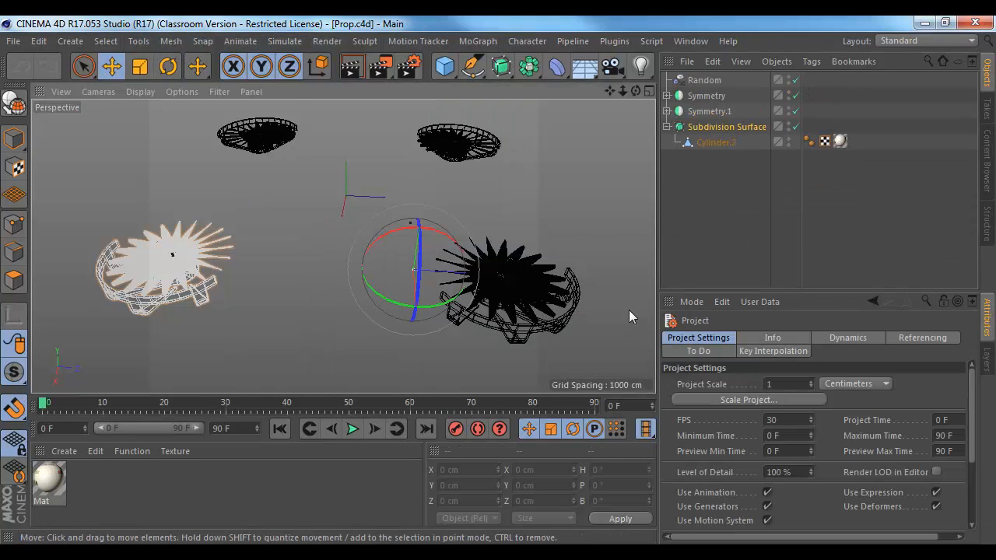
- Make the Symmetry.1 object editable and check the nested objects inside it
left_click(694, 112)
left_click(667, 111)
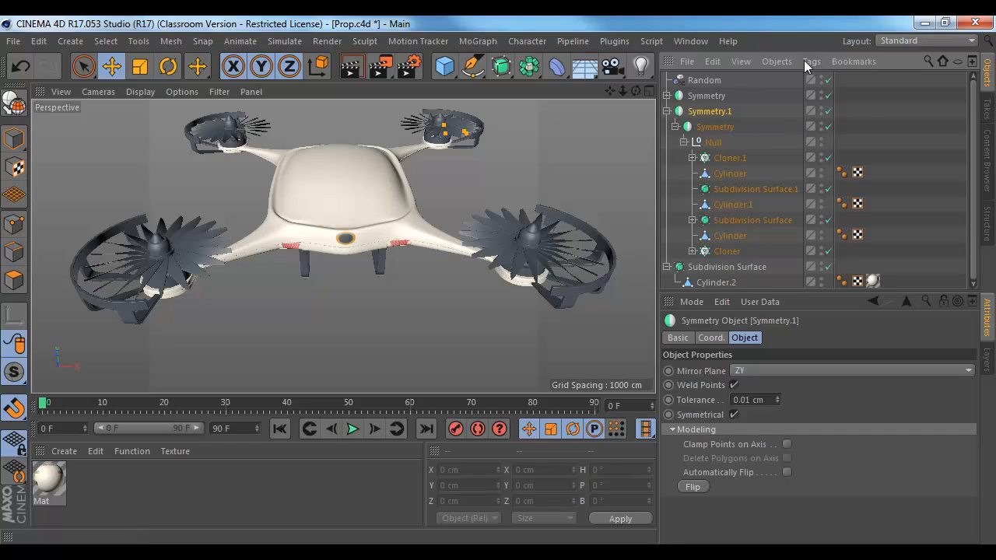
key("c")
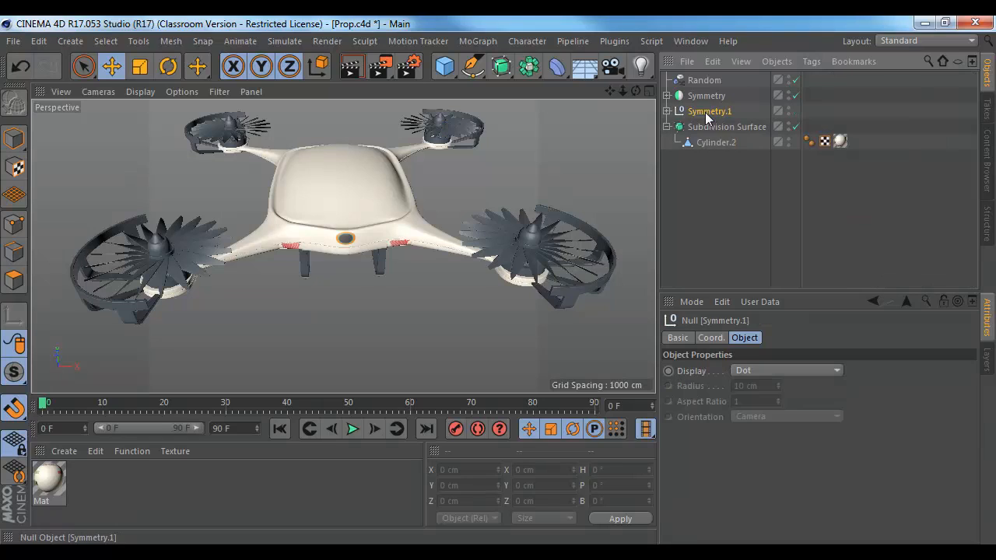
left_click(667, 111)
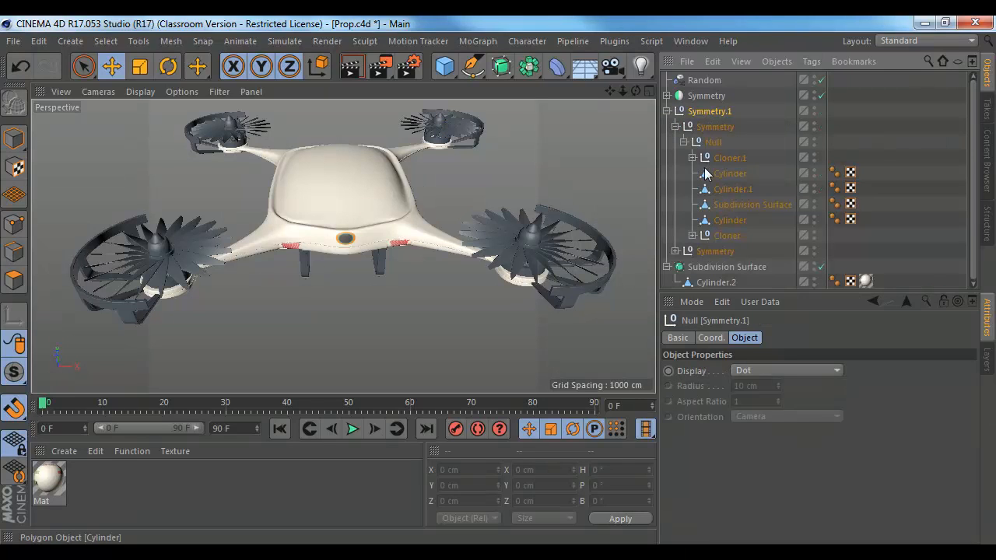
left_click(667, 112)
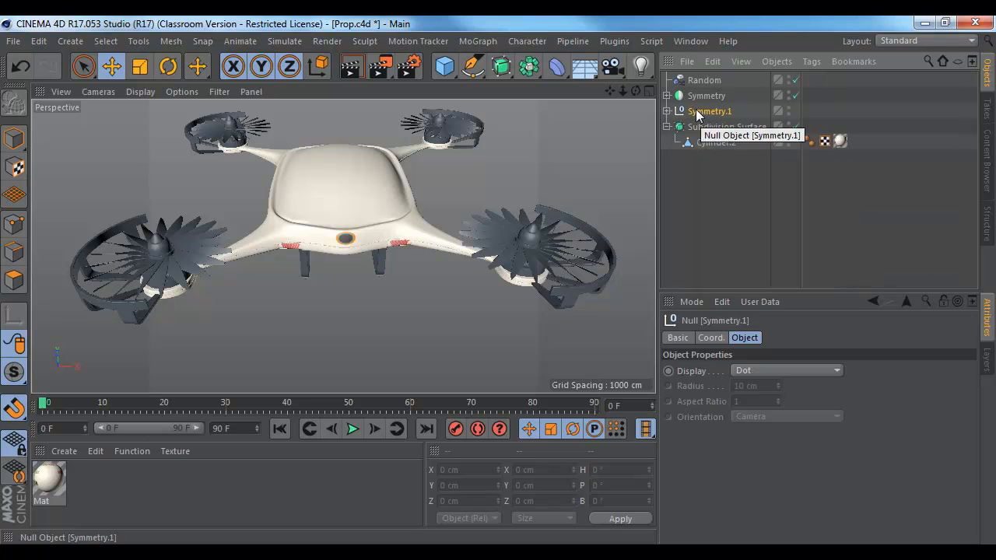
- Delete the Symmetry.1 null, its first nested Symmetry and the Null inside it without deleting their children
left_click(667, 111)
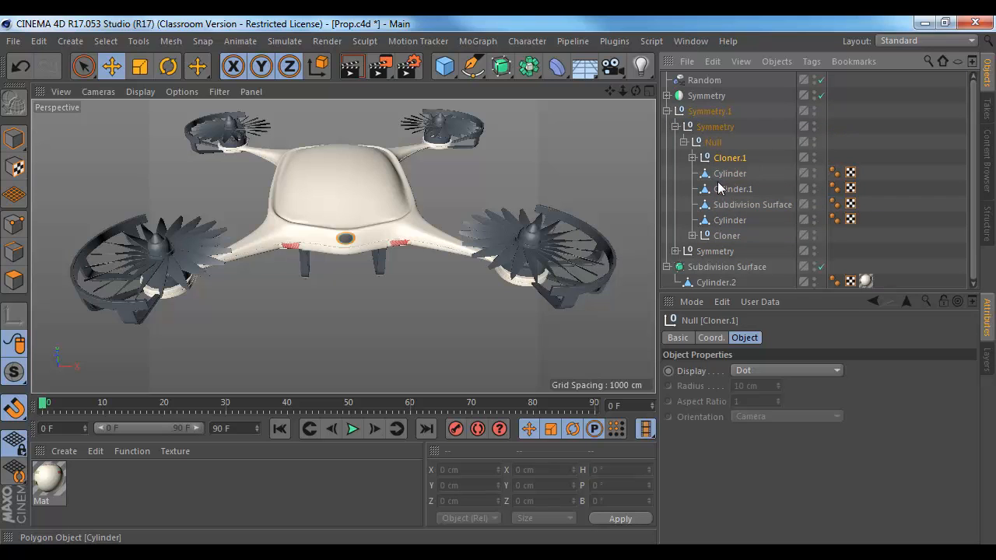
left_click(724, 221)
left_click(700, 115)
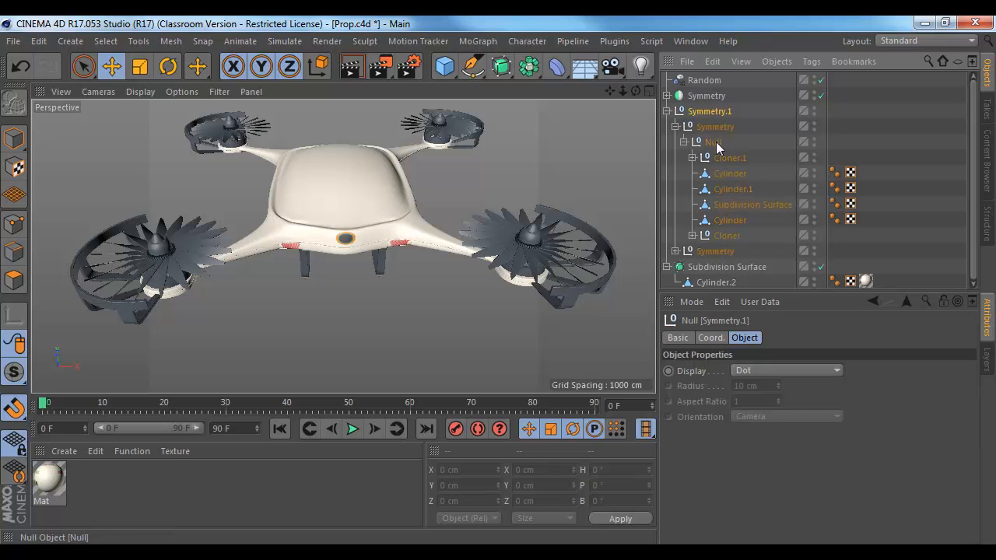
left_click(715, 127, "ctrl")
left_click(713, 143, "ctrl")
left_click(777, 60)
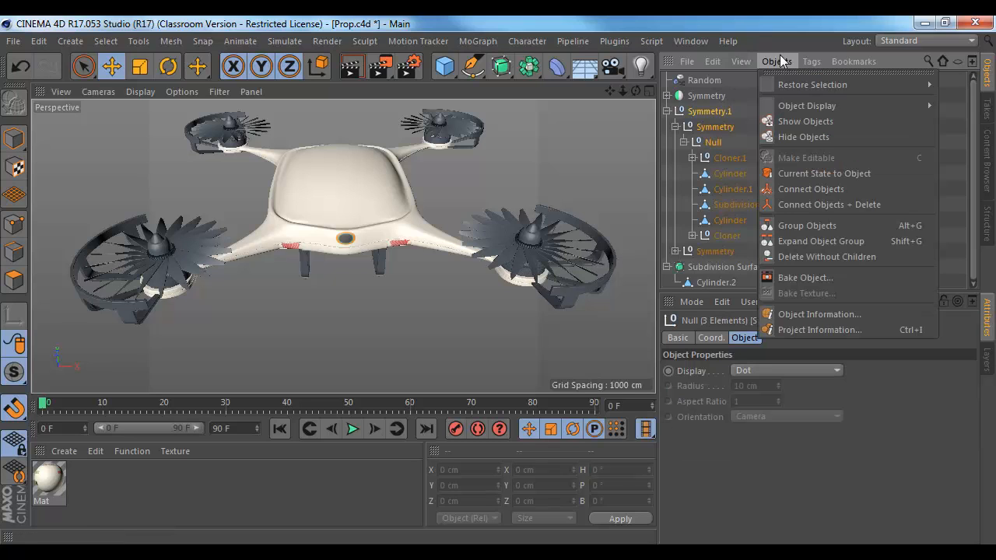
left_click(815, 256)
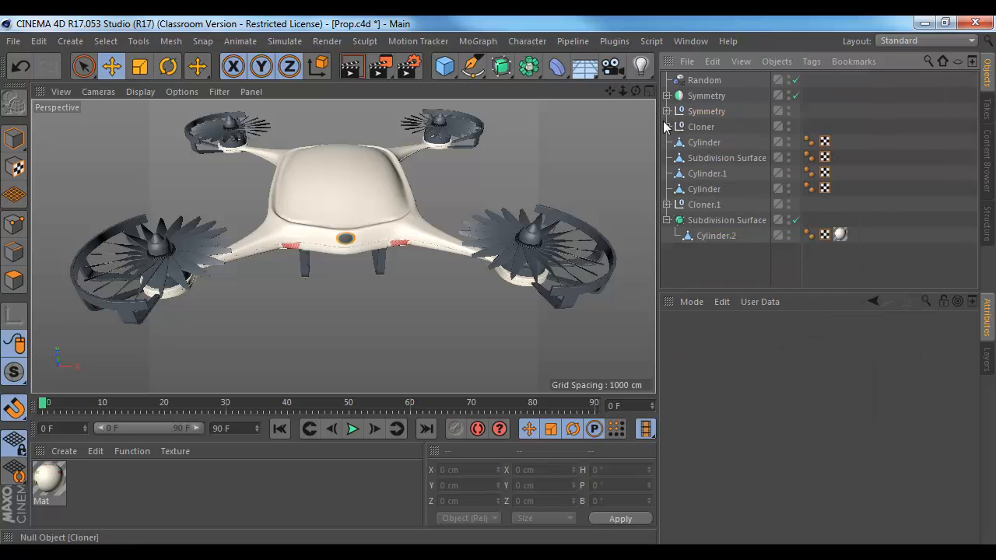
- Examine the ungrouped objects, the remaining Symmetry groups and the Subdivision Surface generator in the hierarchy
left_click(695, 131)
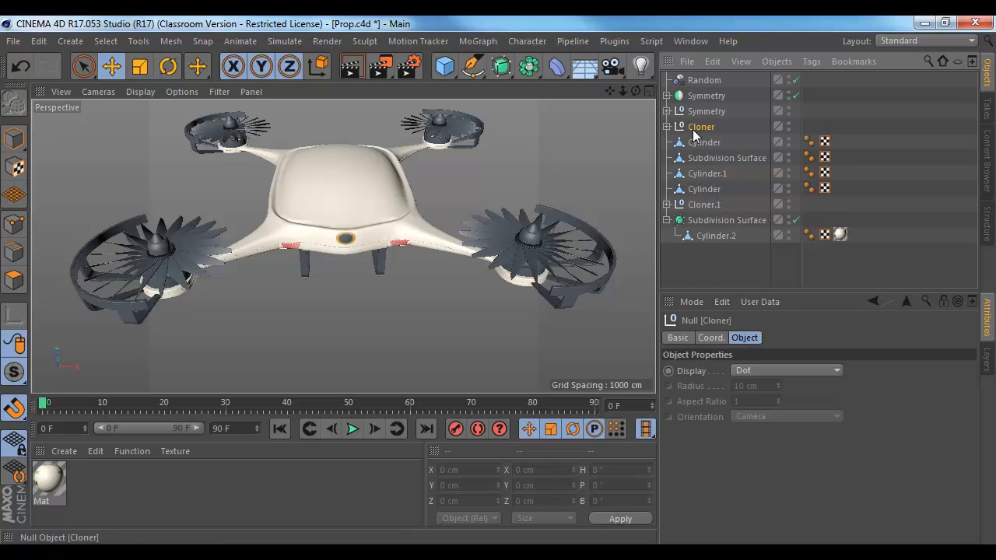
left_click(682, 114)
left_click(667, 111)
left_click(667, 112)
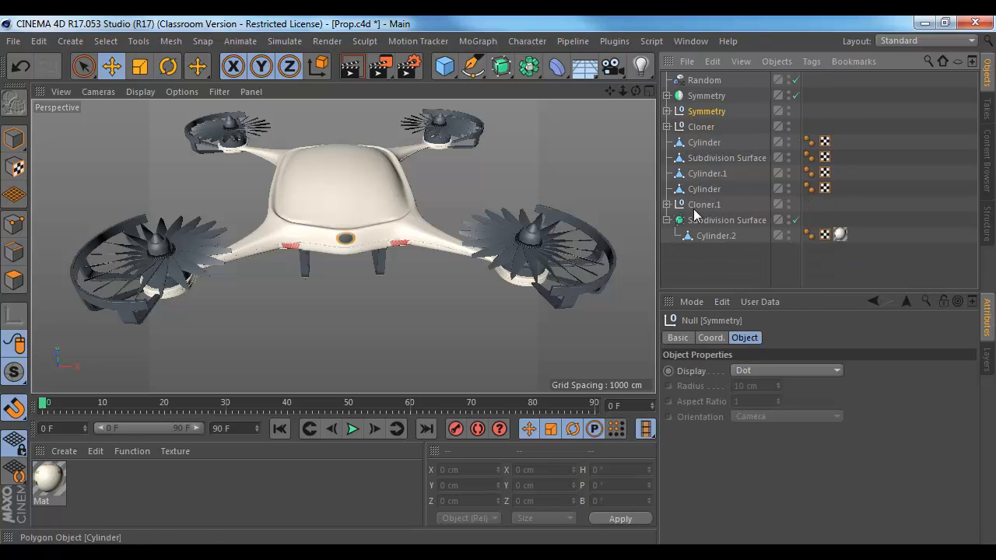
left_click(705, 221)
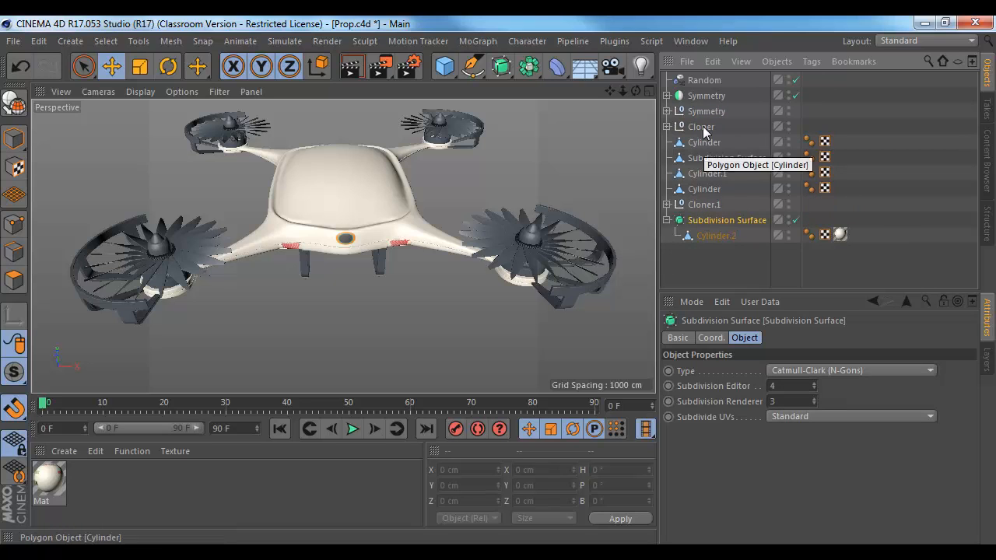
left_click(695, 81)
left_click(683, 96)
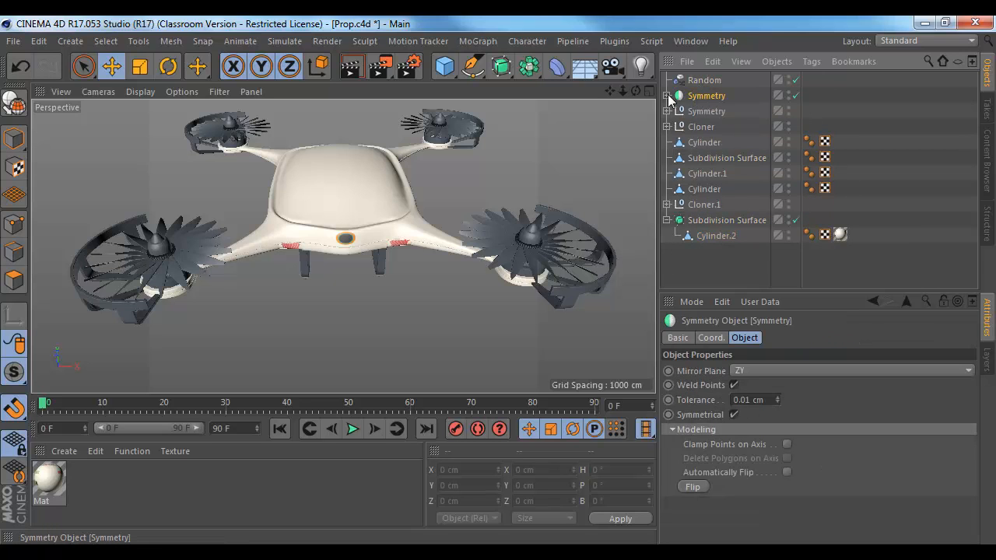
left_click(667, 96)
left_click(667, 96)
middle_click(507, 190)
middle_click(250, 199)
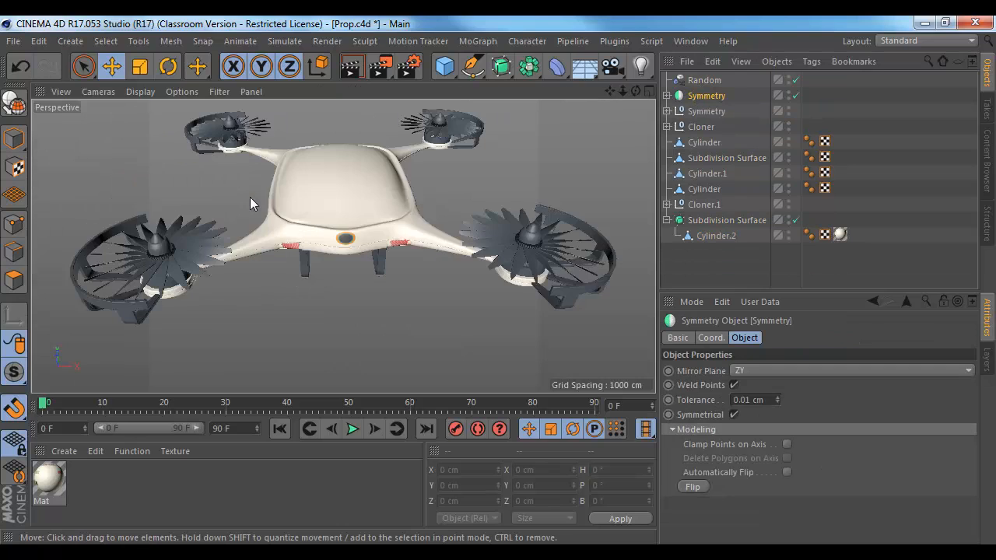
- Switch to Model mode and check which drone parts the Symmetry null, the first Cylinder and the Subdivision Surface mesh represent
left_click(712, 111)
left_click(703, 242, "shift")
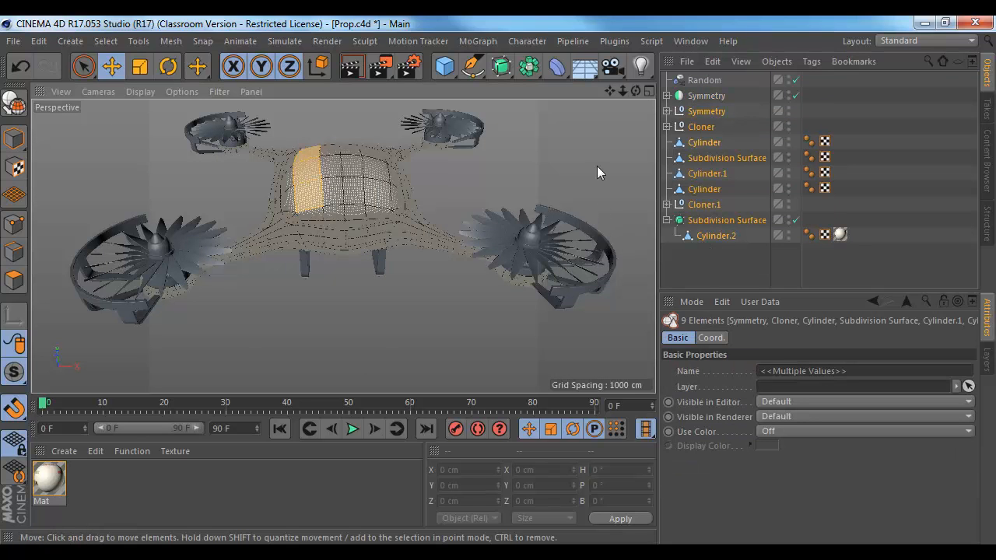
left_click(14, 139)
left_click(85, 148)
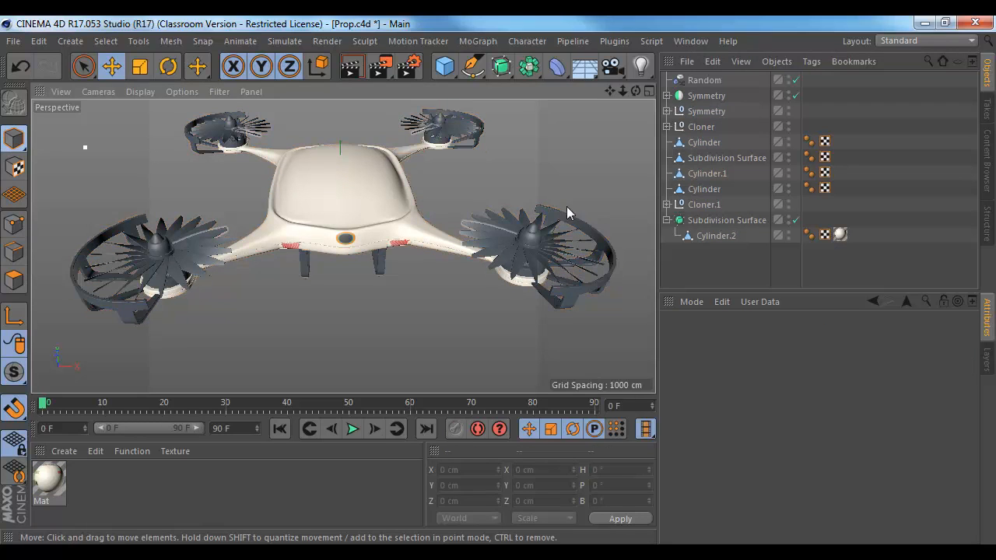
left_click(706, 101)
left_click(707, 113)
left_click(706, 142)
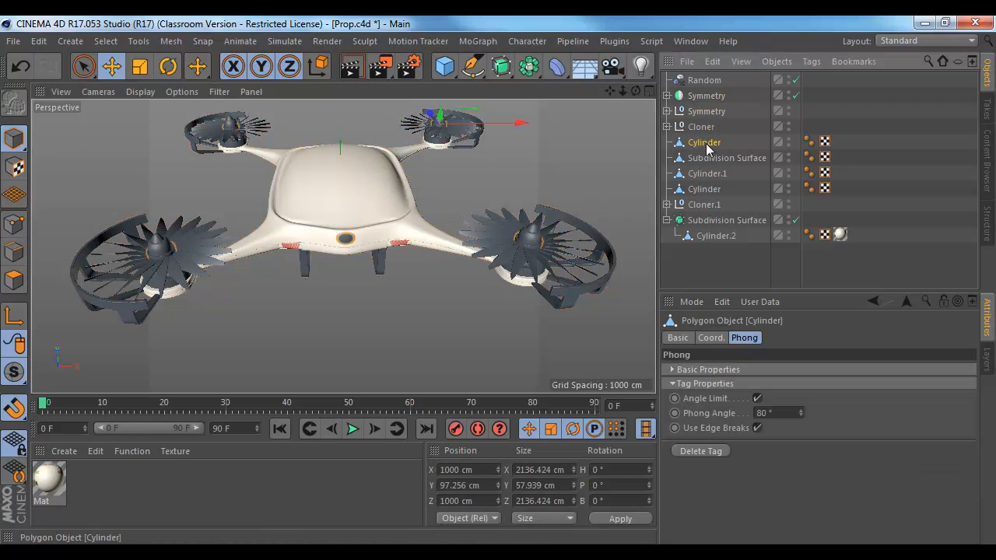
left_click(708, 159)
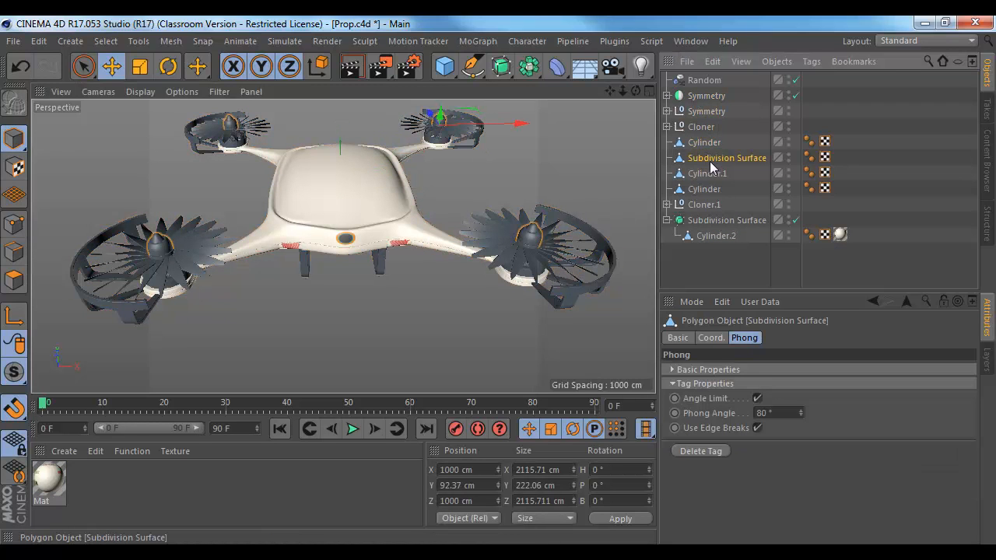
- Select the polygons of three propeller hub caps on the Subdivision Surface mesh, all except the far one, and split them into a separate object
left_click_drag(589, 200, 539, 206, "alt")
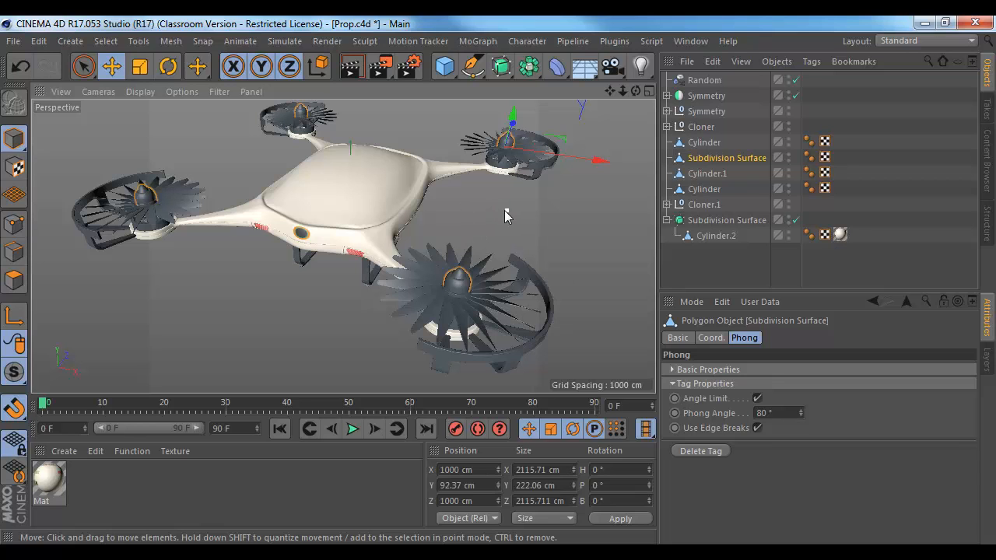
right_click_drag(508, 214, 483, 213, "alt")
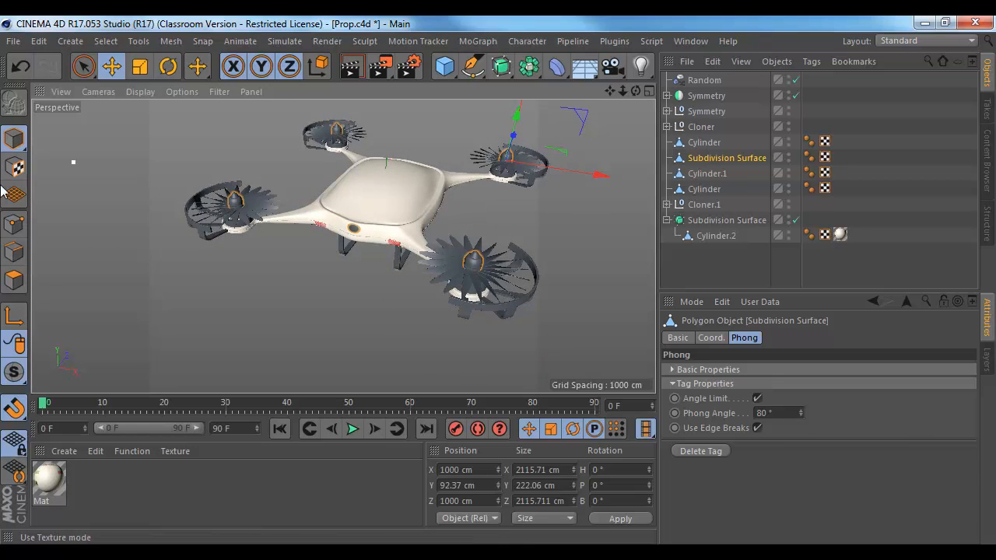
left_click(14, 281)
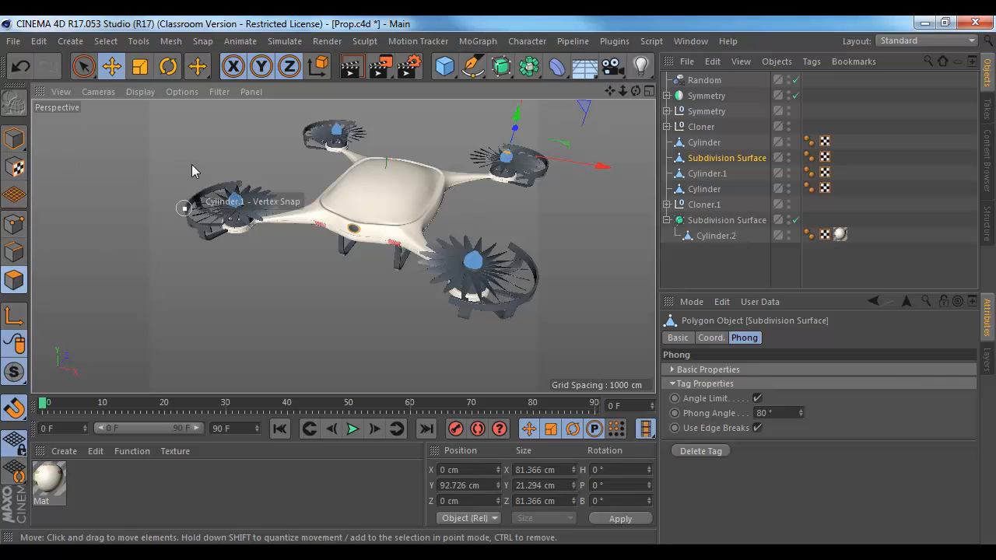
left_click(83, 66)
left_click(156, 116)
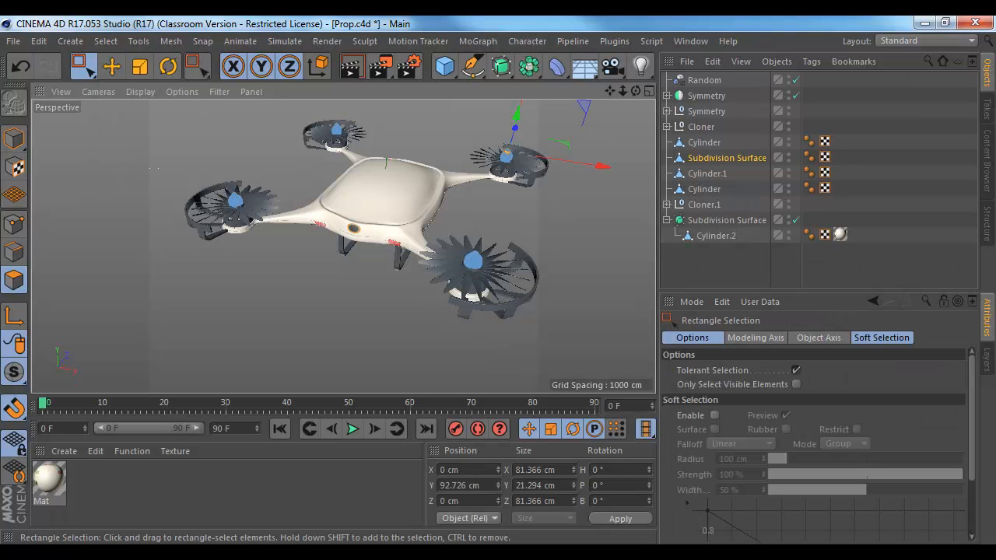
left_click_drag(151, 169, 280, 263)
left_click_drag(426, 226, 499, 299)
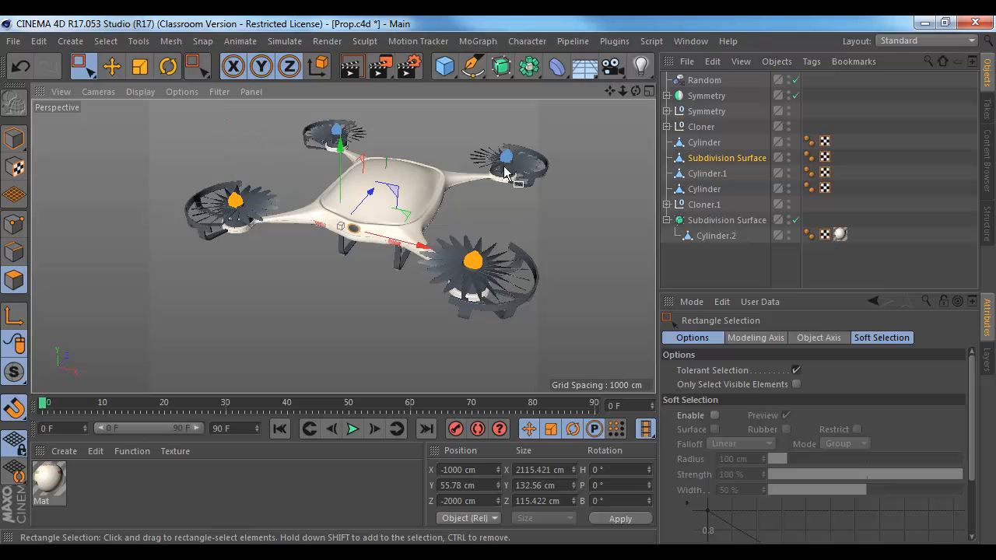
left_click_drag(557, 187, 558, 186, "shift")
right_click(470, 118)
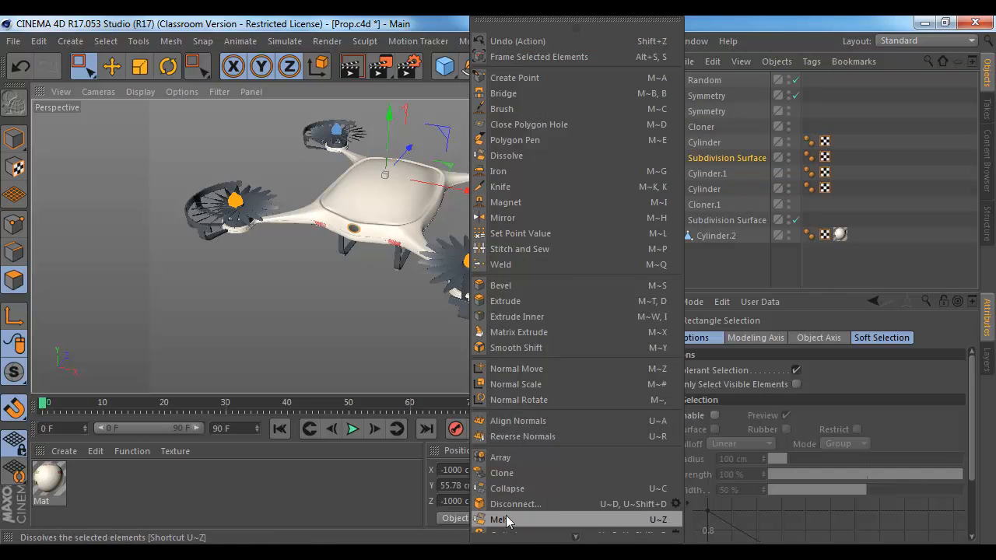
mouse_move(508, 537)
left_click(500, 443)
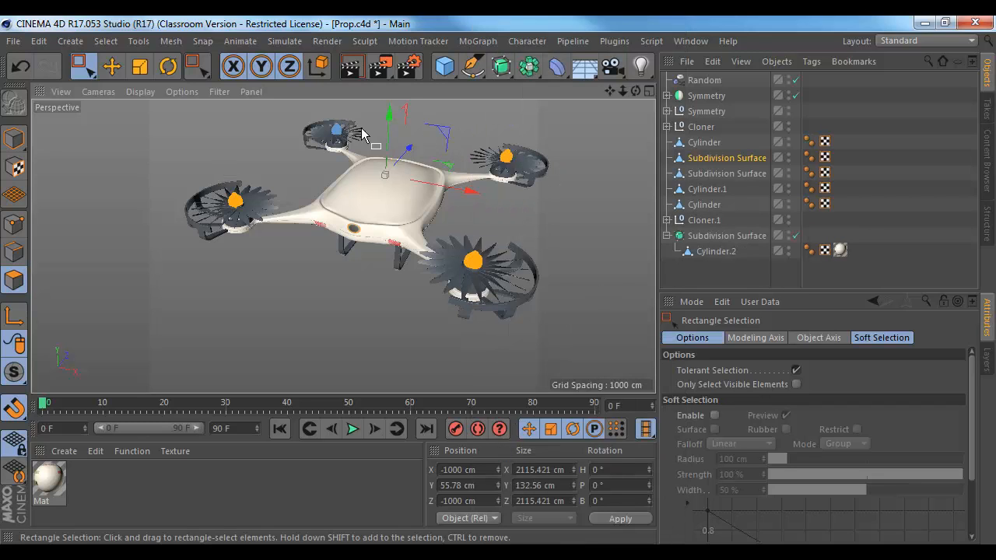
- Split the hub cap of the far right propeller and that of the nearest propeller into two separate objects
left_click_drag(542, 123, 472, 185)
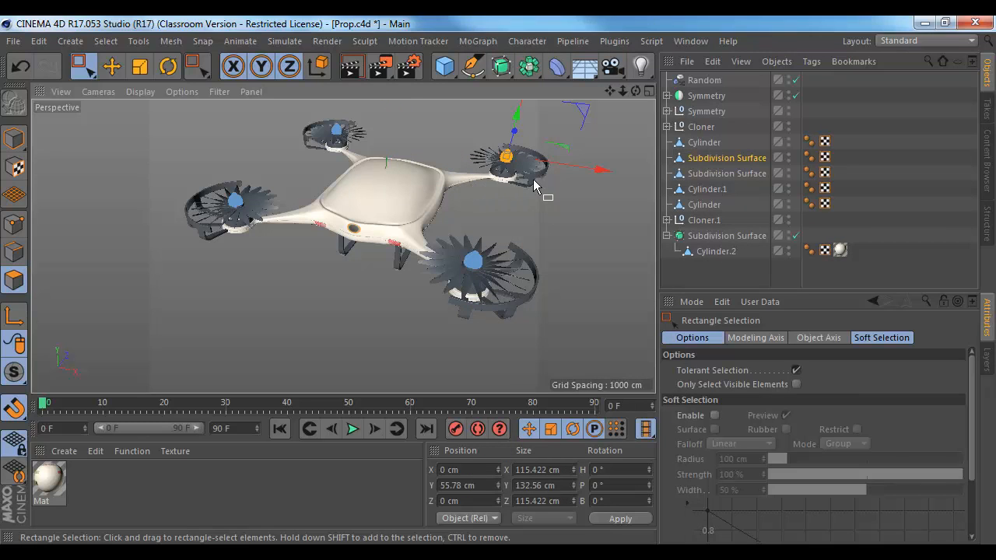
right_click(567, 187)
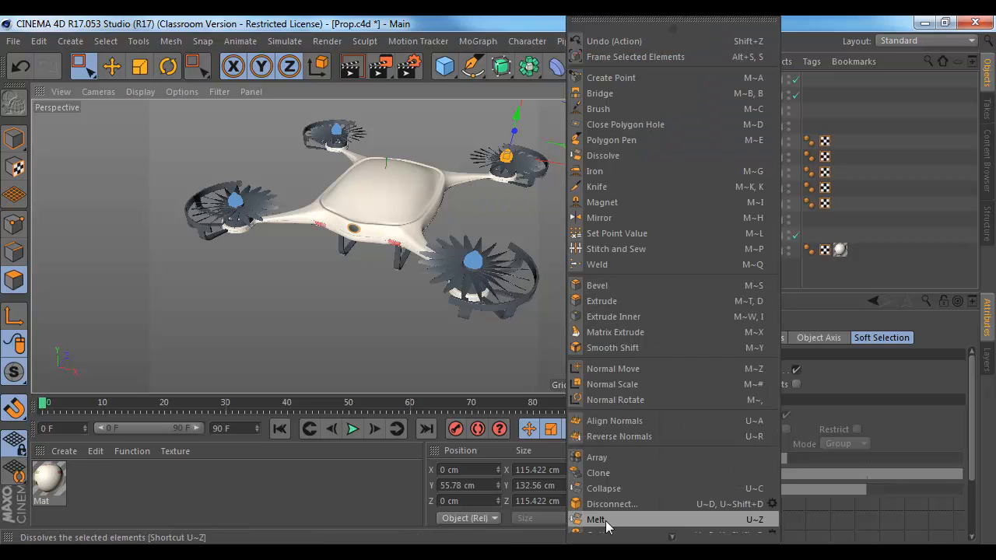
mouse_move(673, 539)
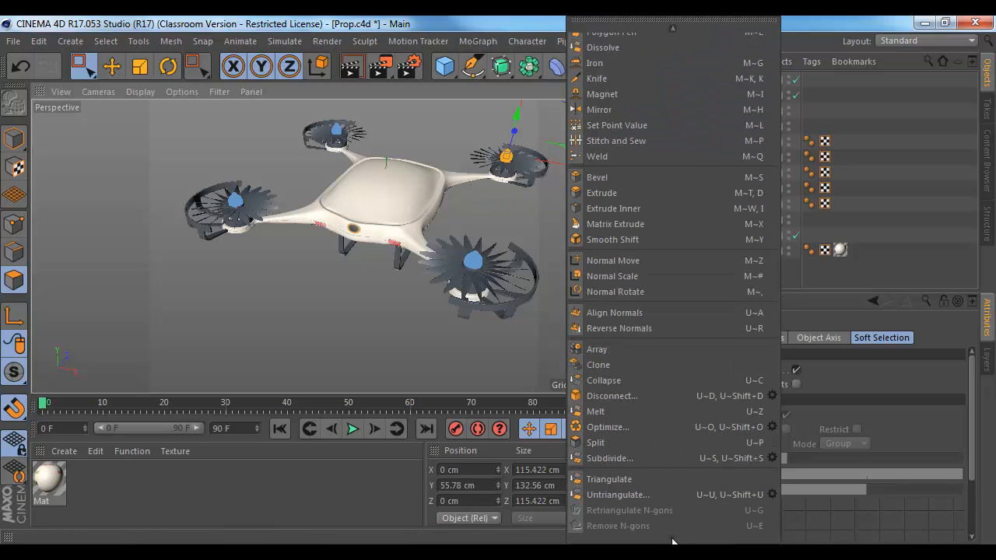
left_click(600, 428)
left_click_drag(525, 226, 404, 308)
right_click(404, 308)
left_click(435, 348)
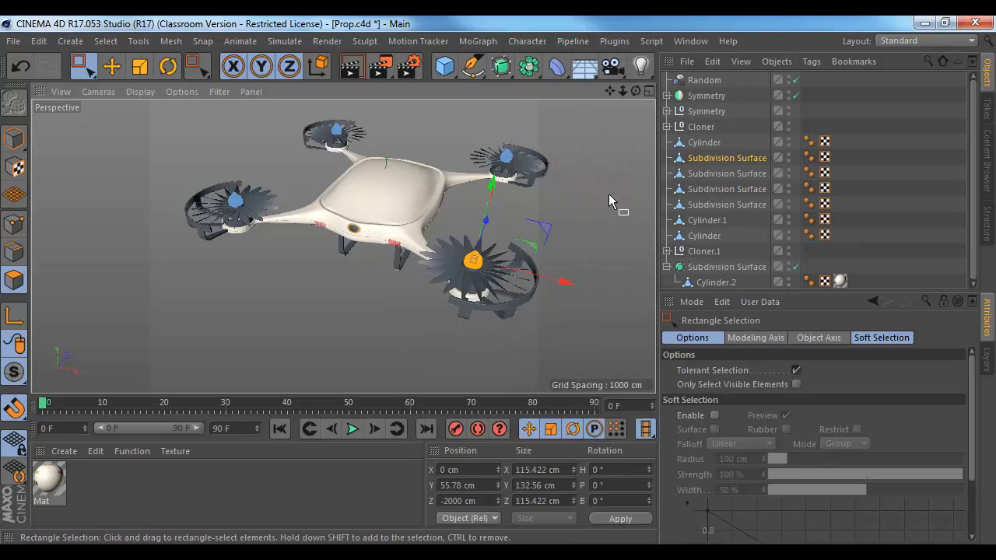
- Check which hub caps each of the Subdivision Surface mesh objects contains
left_click(720, 160)
left_click(717, 176)
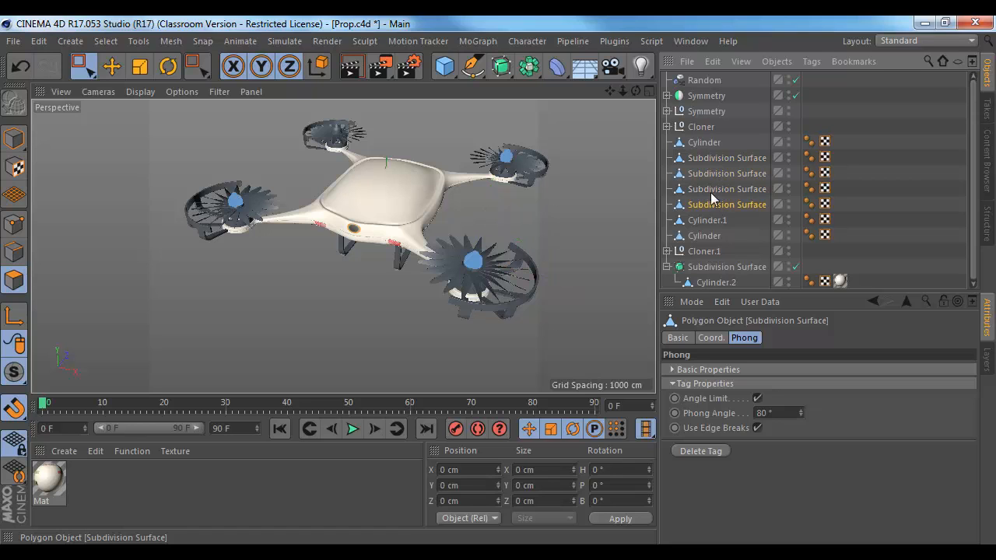
left_click(708, 159)
left_click(708, 174)
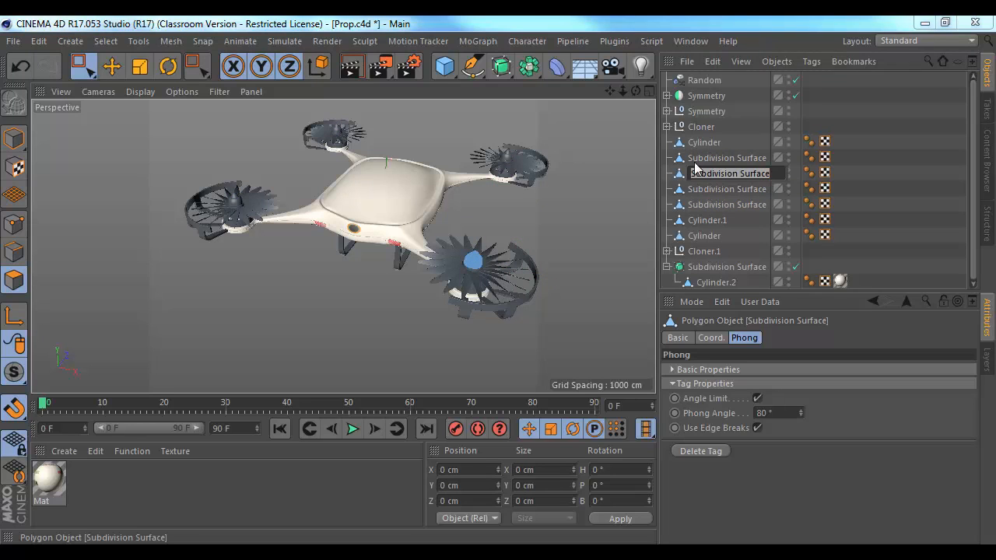
left_click(682, 160)
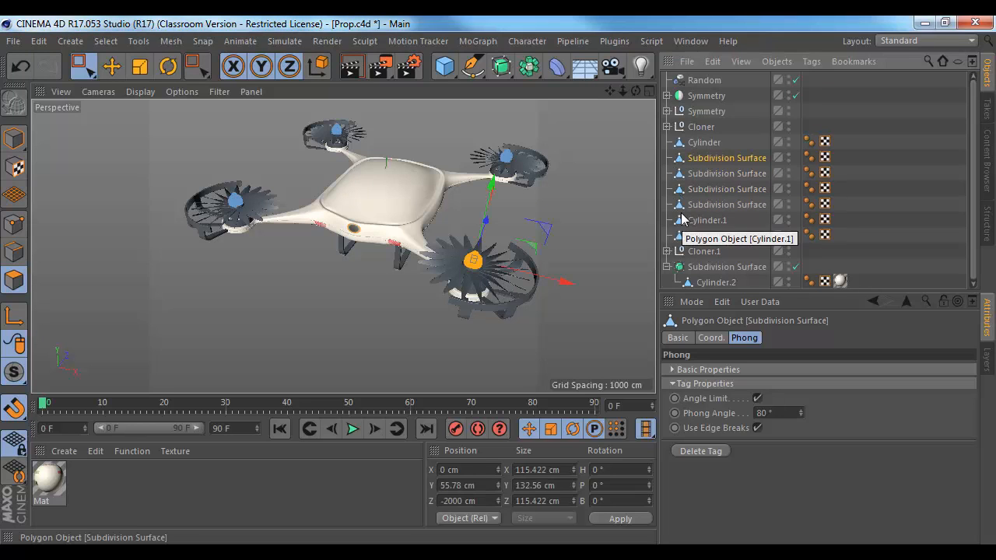
- Split the hub cap of the far left propeller into its own object
left_click(357, 148)
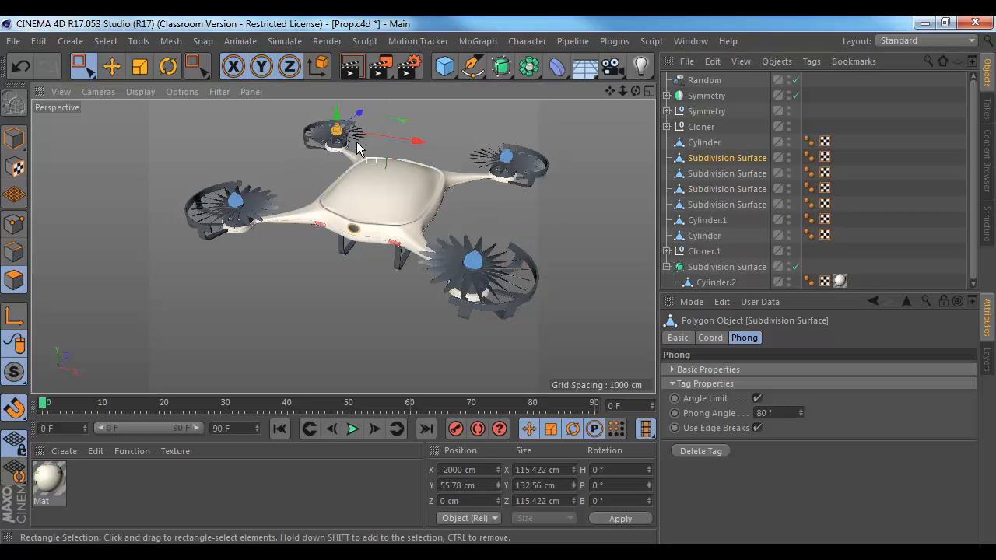
key("u")
key("p")
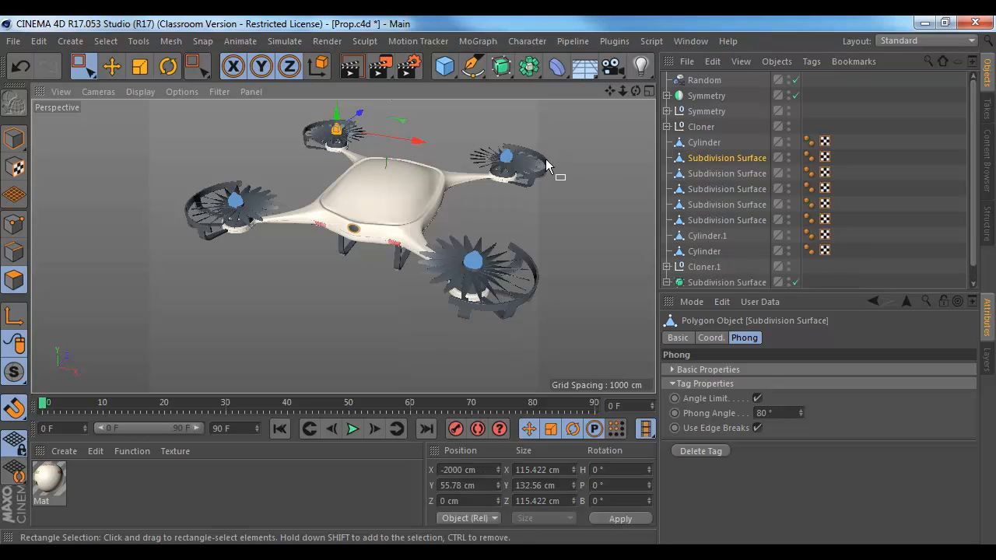
- Select the hub cap of the near left propeller on the multi-cap Subdivision Surface mesh and split it into its own object
left_click(698, 174)
left_click(702, 188)
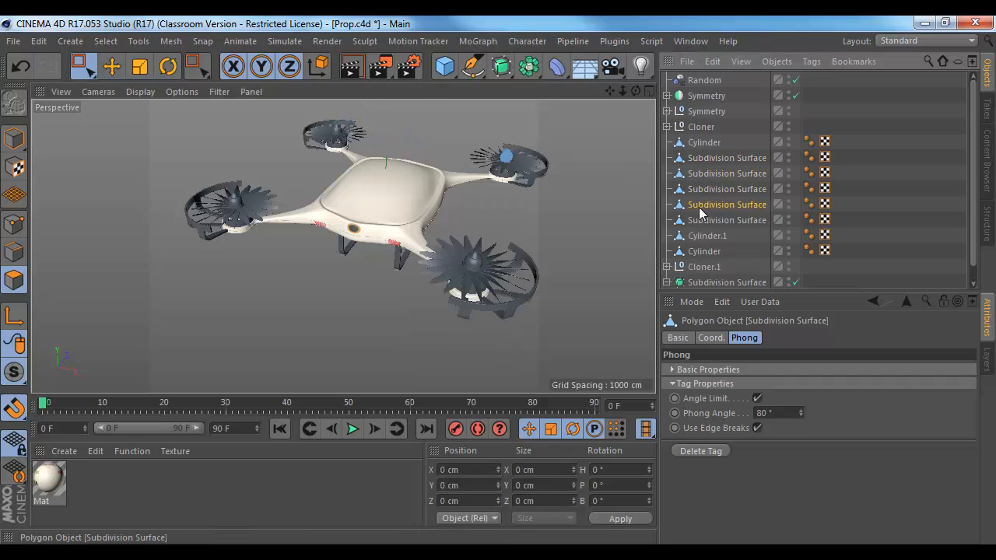
left_click(235, 200)
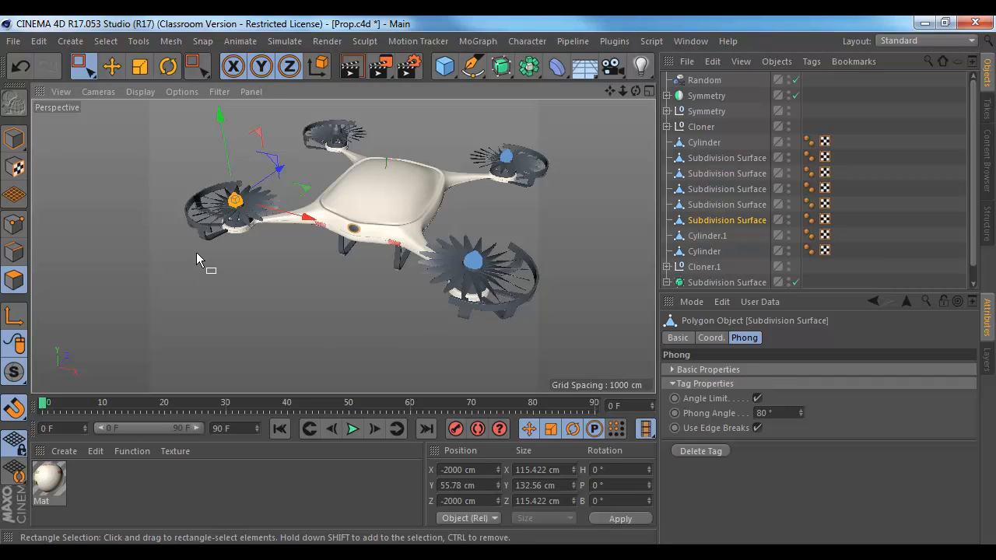
key("u")
key("p")
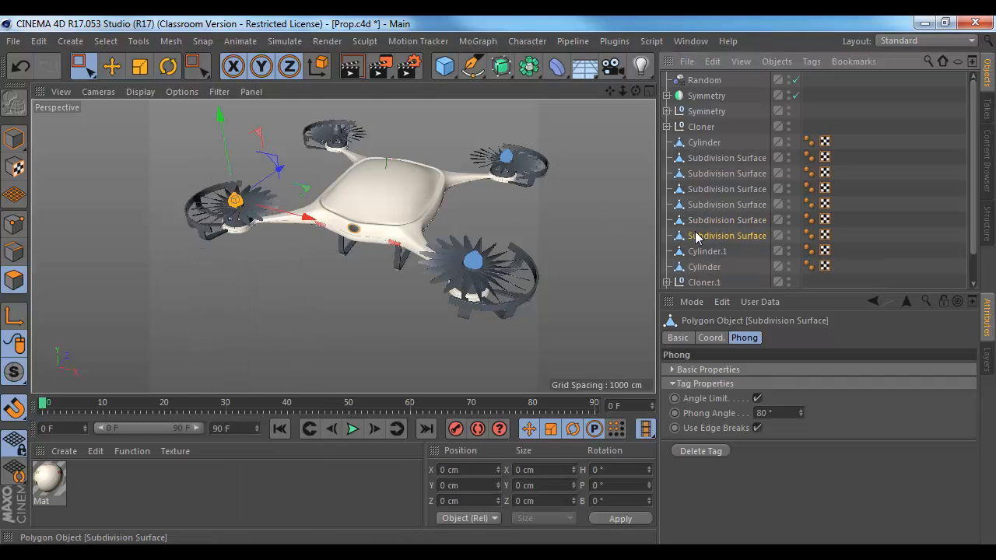
- Delete the two leftover Subdivision Surface meshes that hold several hub caps and check the single-cap objects one by one
key("Delete")
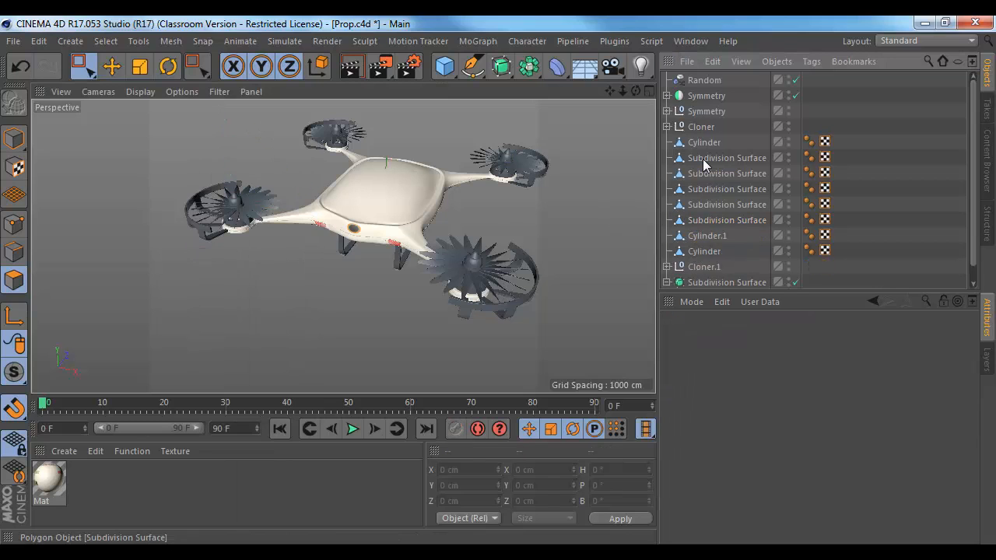
left_click(704, 159)
key("Delete")
left_click(706, 159)
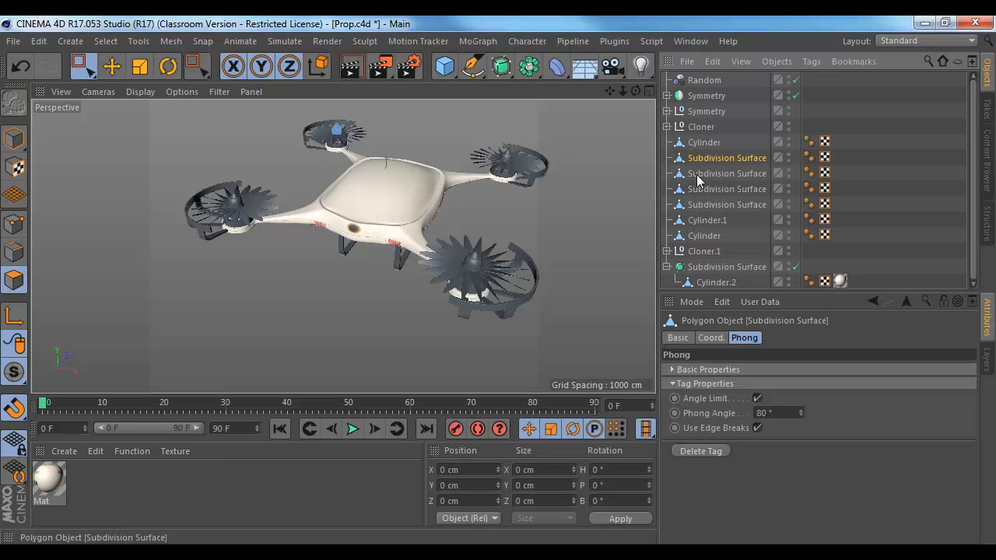
left_click(699, 176)
left_click(699, 185)
left_click(699, 201)
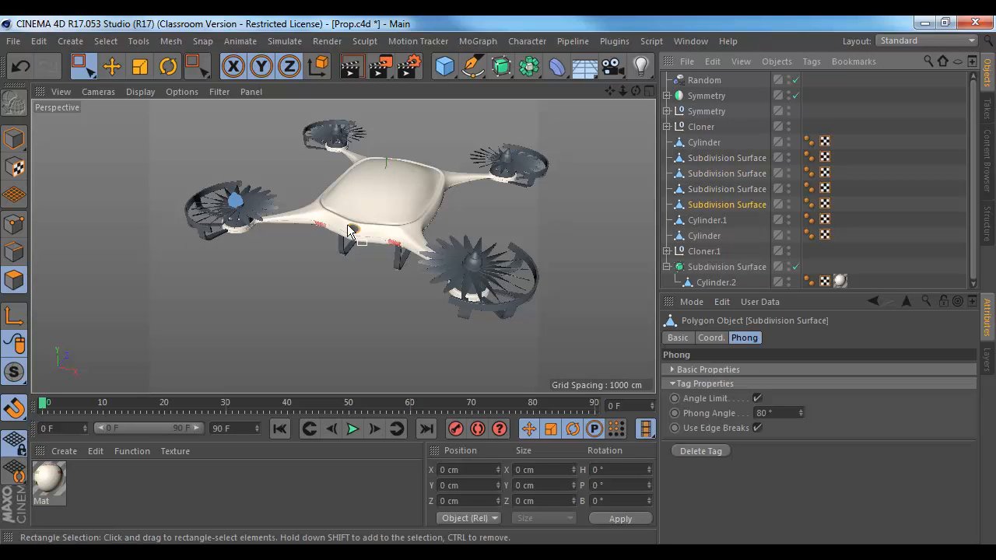
- Separate the upper Cylinder object, which forms the rings around the propeller hubs, into individual objects by its polygon groups in Model mode
left_click(704, 142)
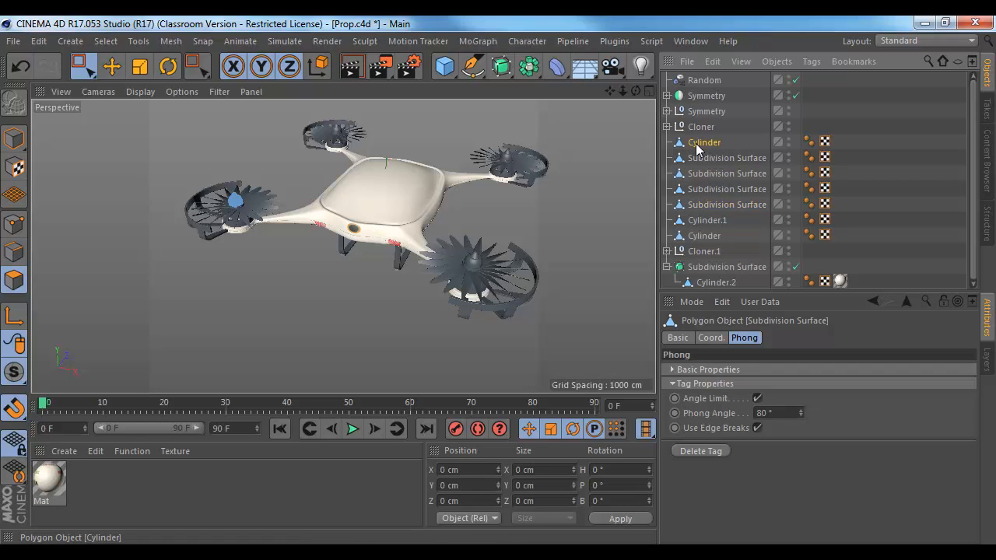
left_click_drag(413, 203, 400, 222, "alt")
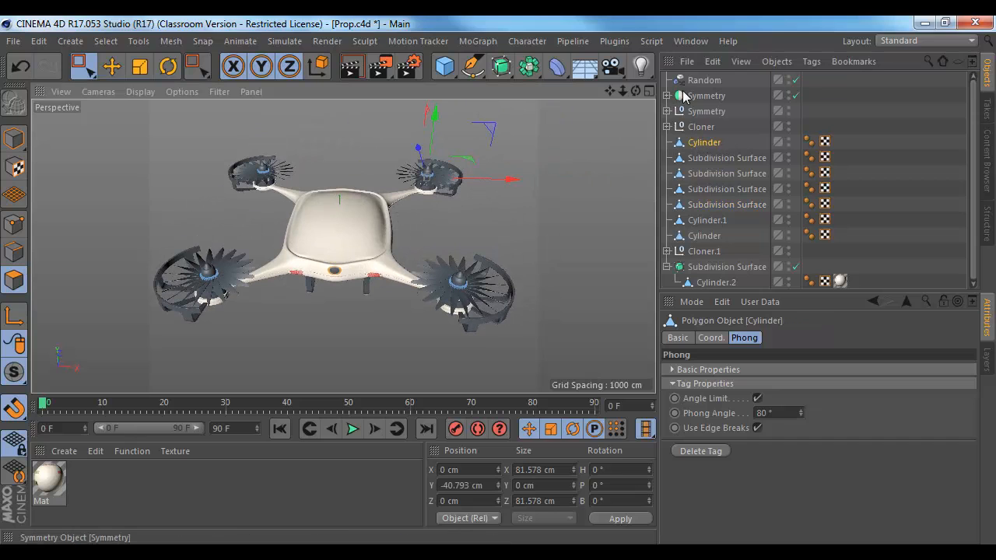
left_click(23, 128)
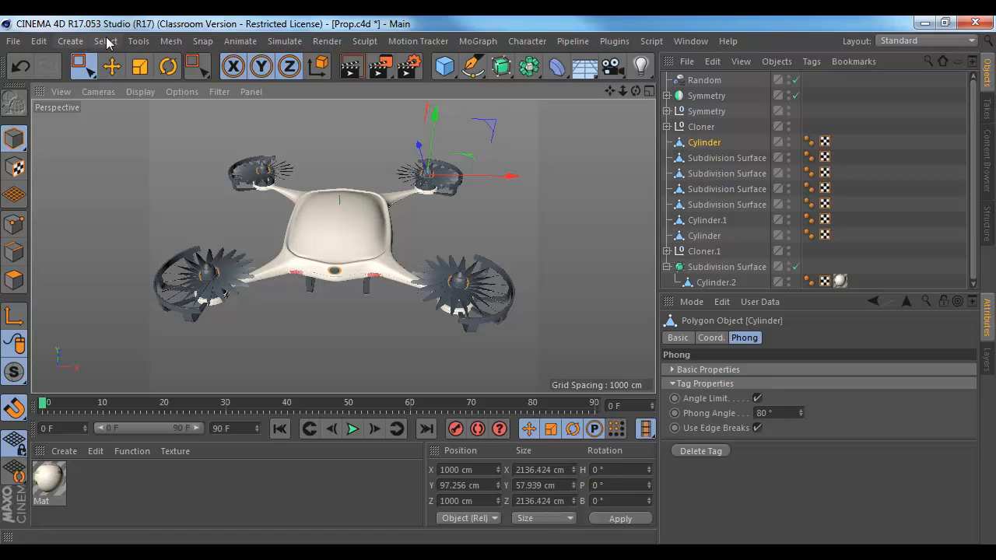
left_click(171, 41)
mouse_move(186, 65)
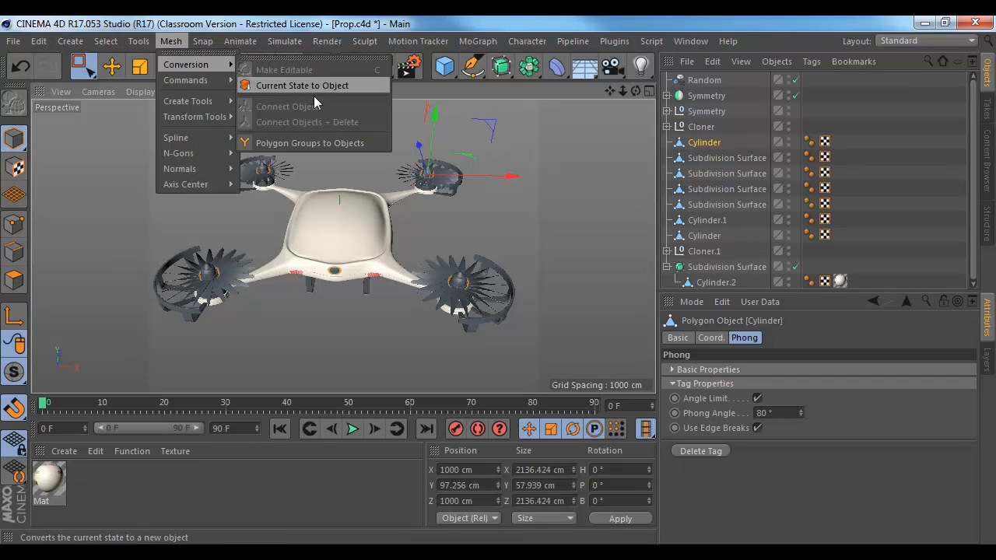
left_click(340, 144)
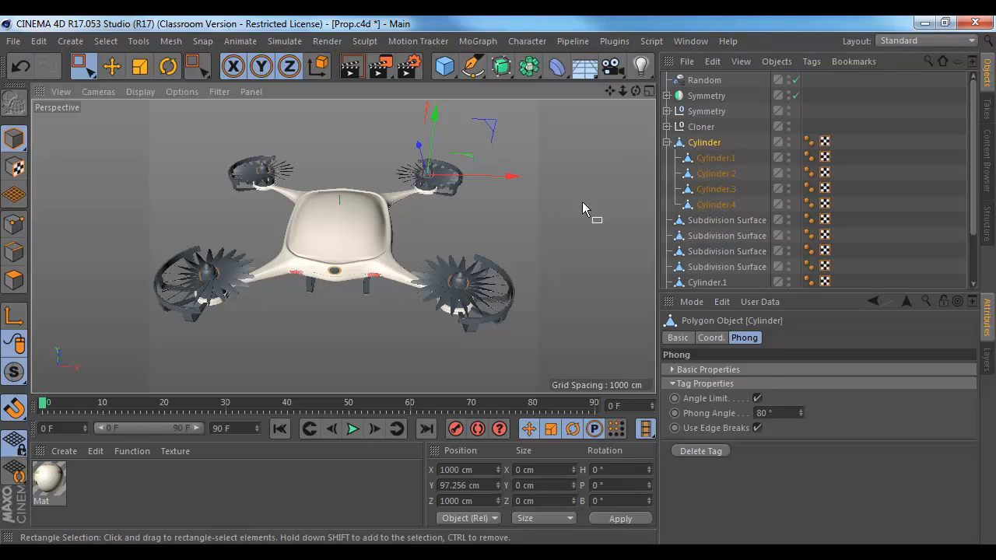
- Delete the Cylinder parent without its children and select the four ring objects Cylinder.1 to Cylinder.4
left_click(717, 158)
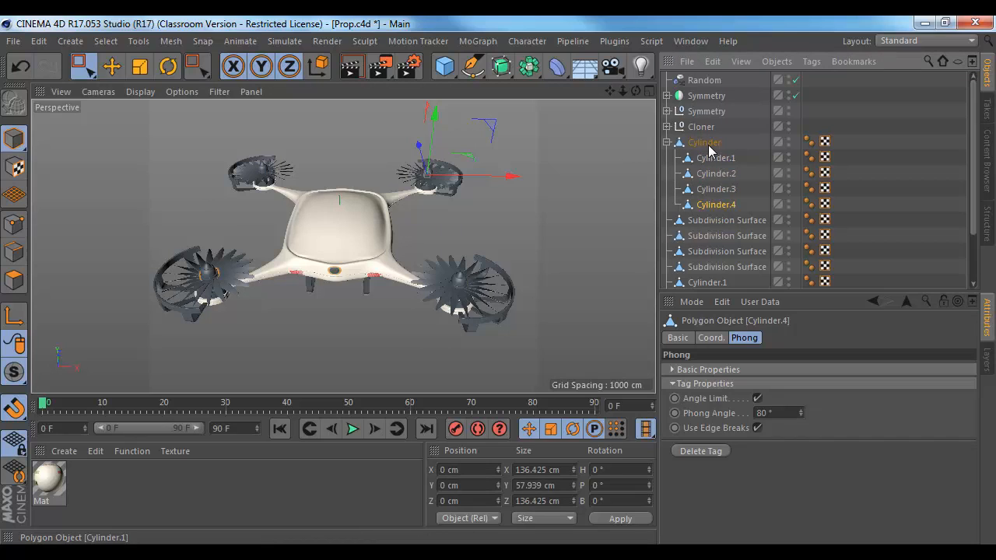
left_click(704, 142, "shift")
left_click(777, 60)
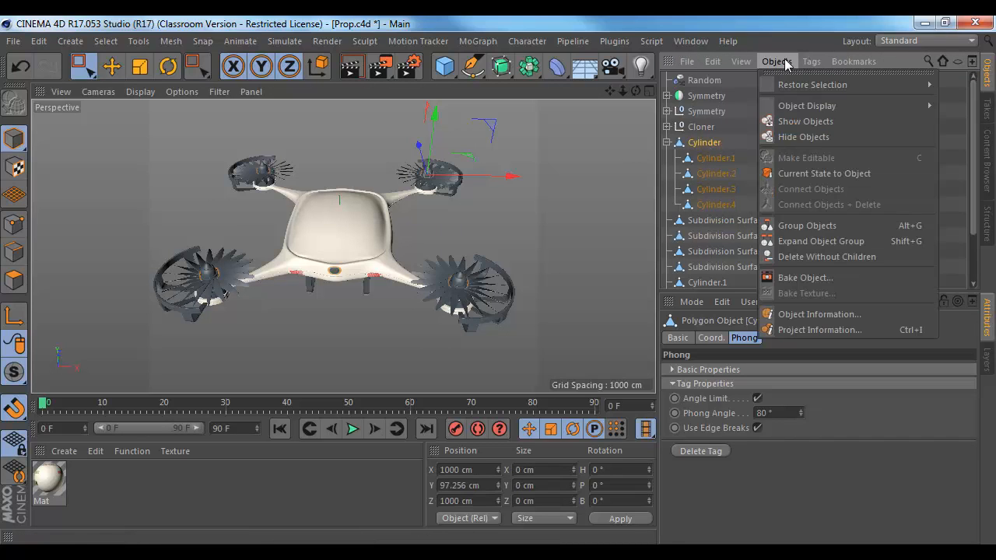
left_click(818, 256)
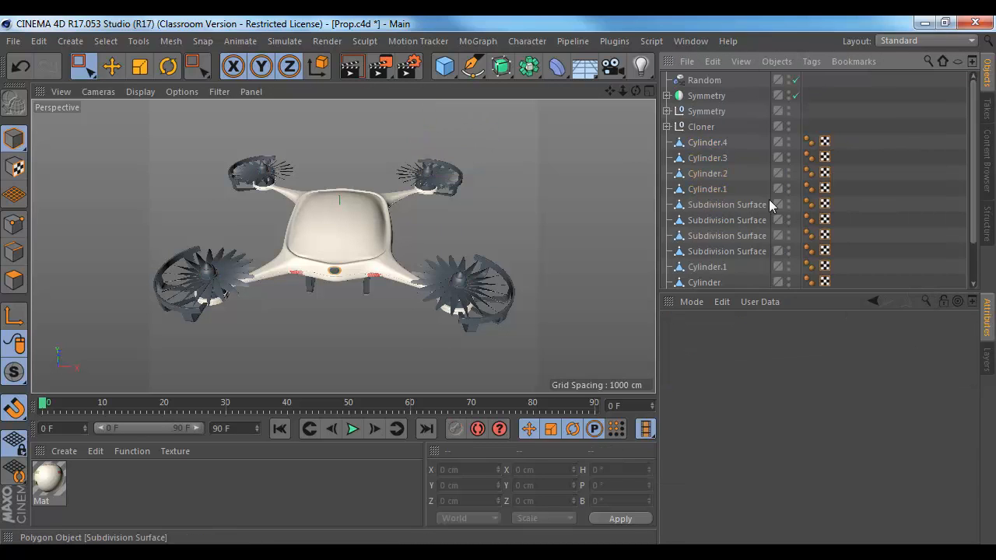
left_click(728, 144)
left_click(722, 191, "shift")
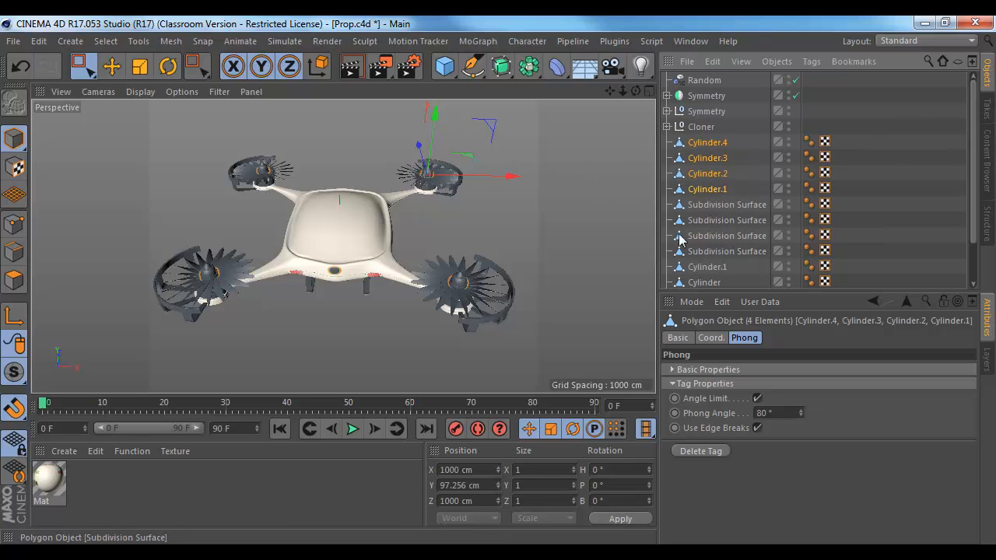
- Rename the Cylinder.1 object that holds all propeller guards as guards and convert its polygon groups to separate objects
left_click(695, 269)
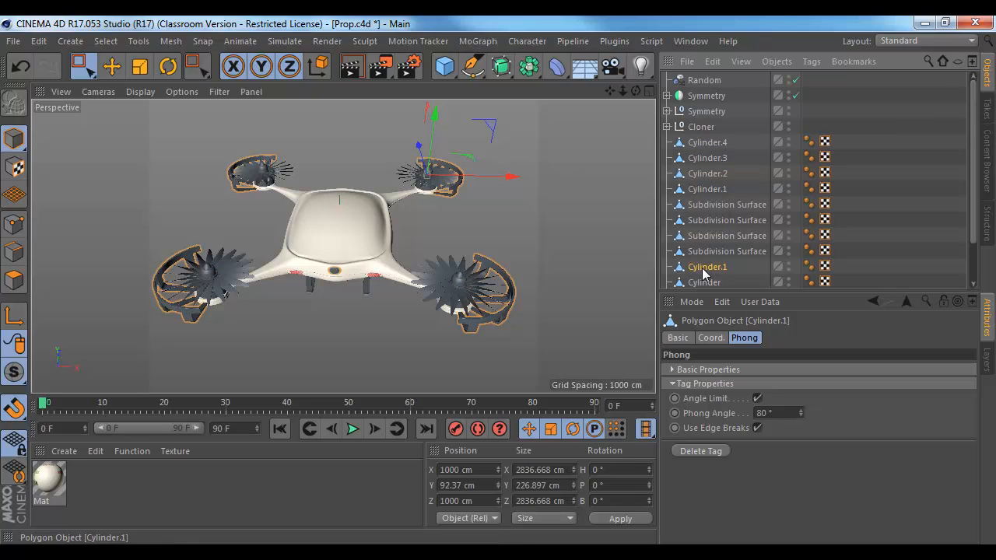
double_click(704, 268)
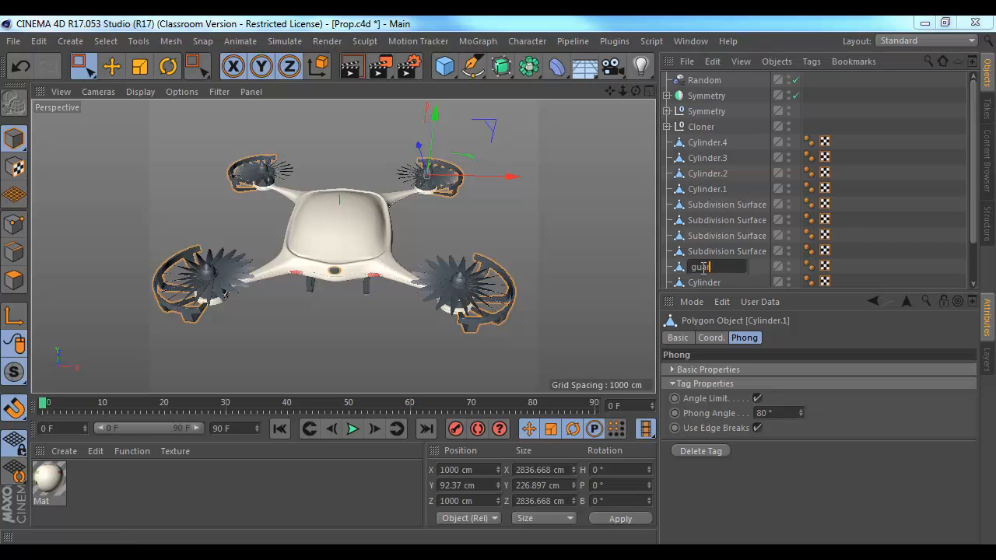
key("Return")
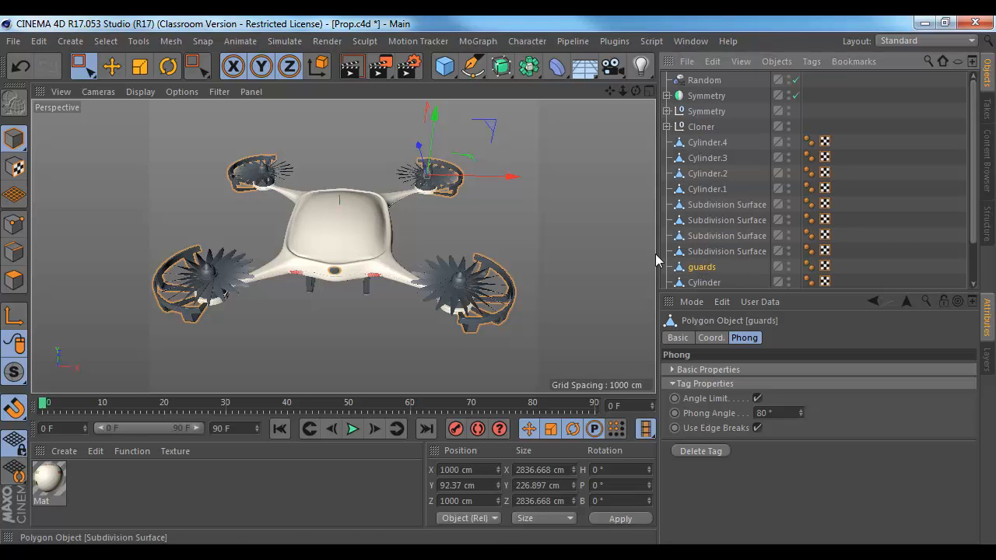
left_click(170, 42)
mouse_move(185, 65)
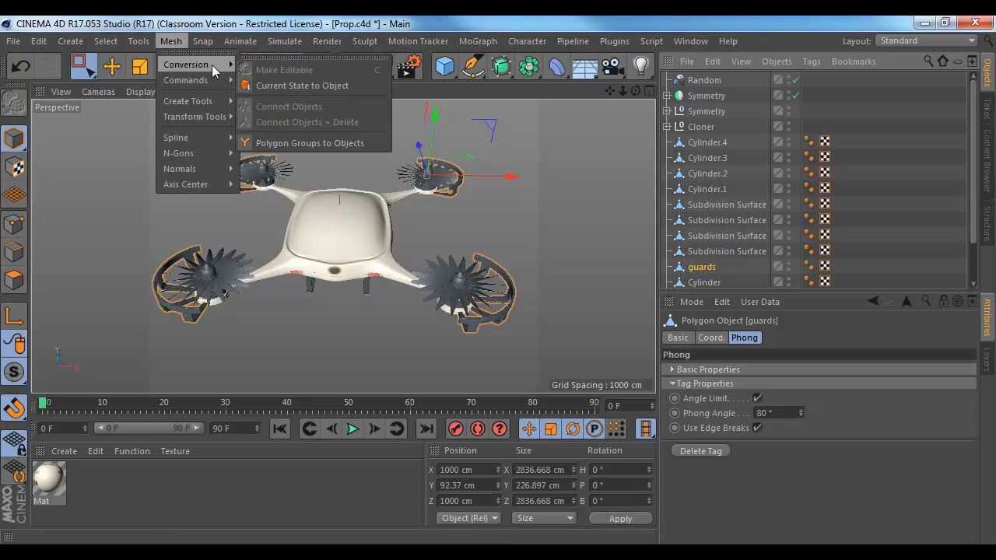
left_click(287, 143)
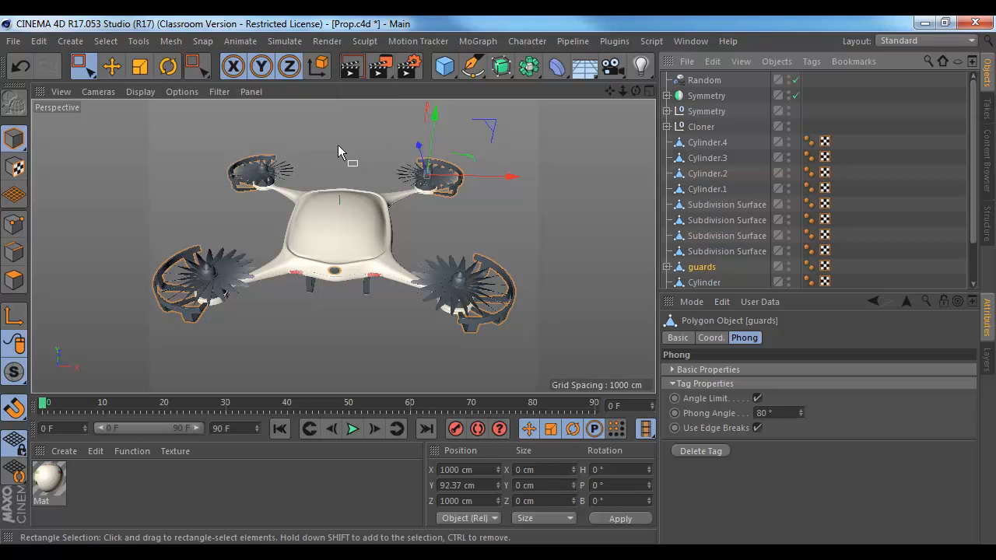
- Delete the guards parent without its children and select the four separate guard objects
left_click(777, 62)
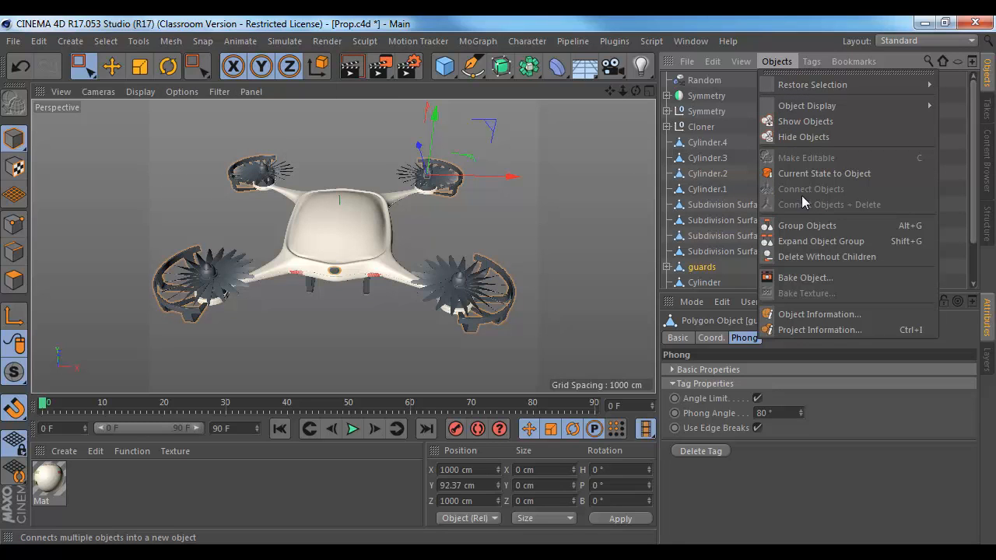
left_click(804, 257)
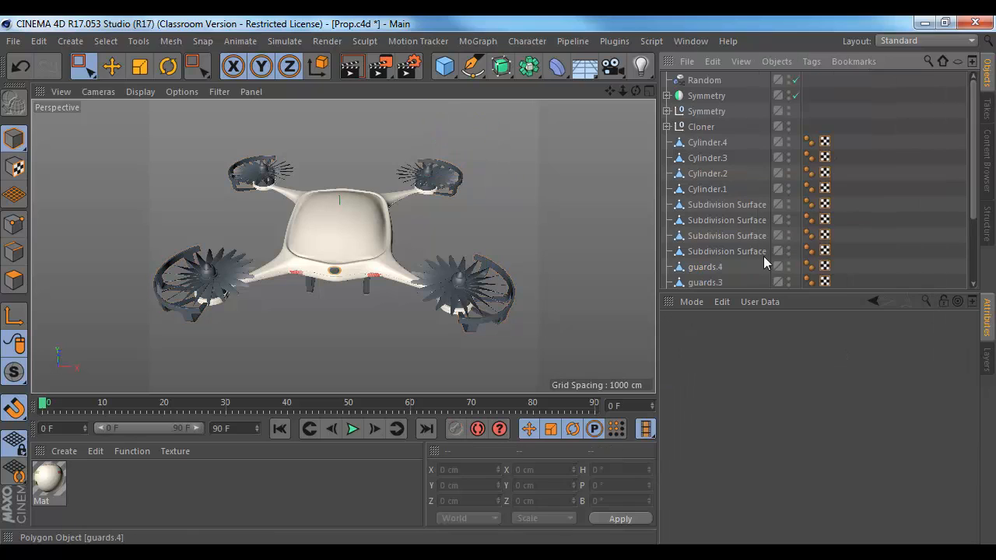
scroll(747, 249, "down", 3)
left_click(723, 176)
left_click(720, 221, "shift")
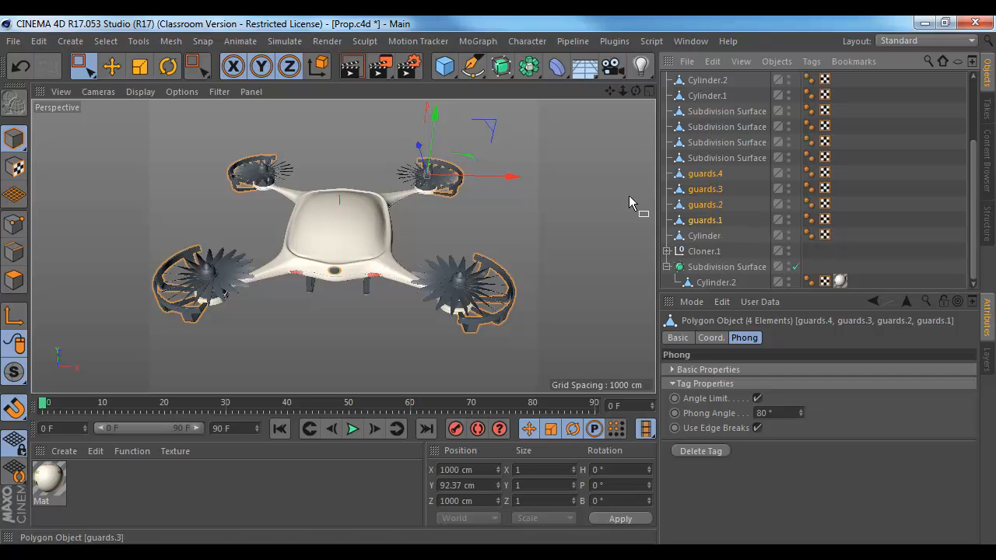
left_click_drag(440, 244, 376, 190, "alt")
right_click_drag(377, 190, 459, 202, "alt")
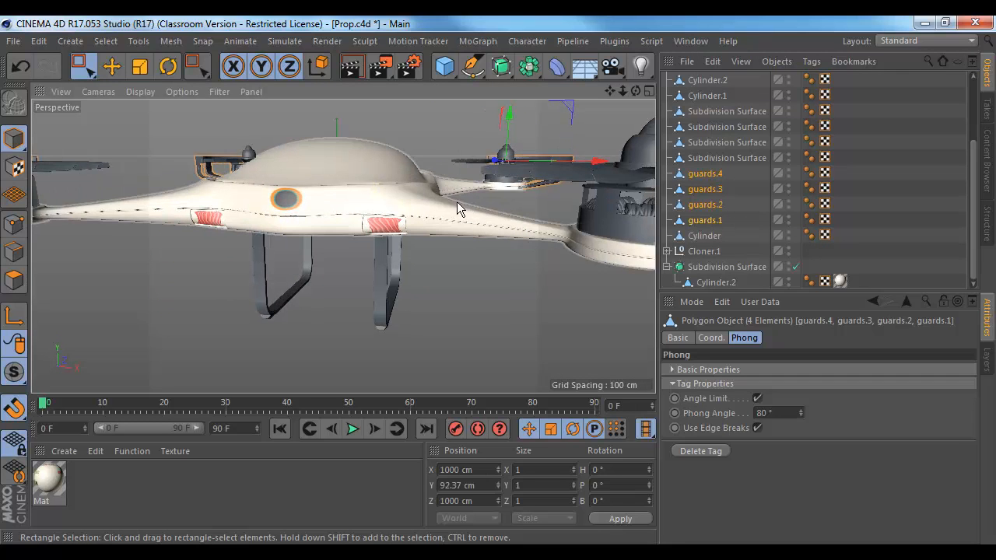
- Switch to the Prop_04.c4d document and check which parts of the drone the body and the four engine groups cover
left_click(690, 40)
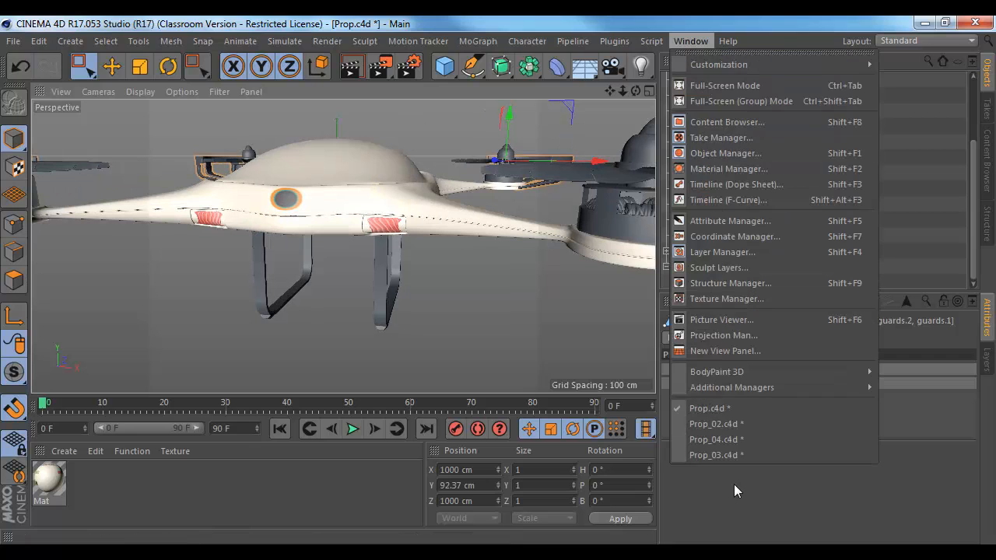
left_click(732, 440)
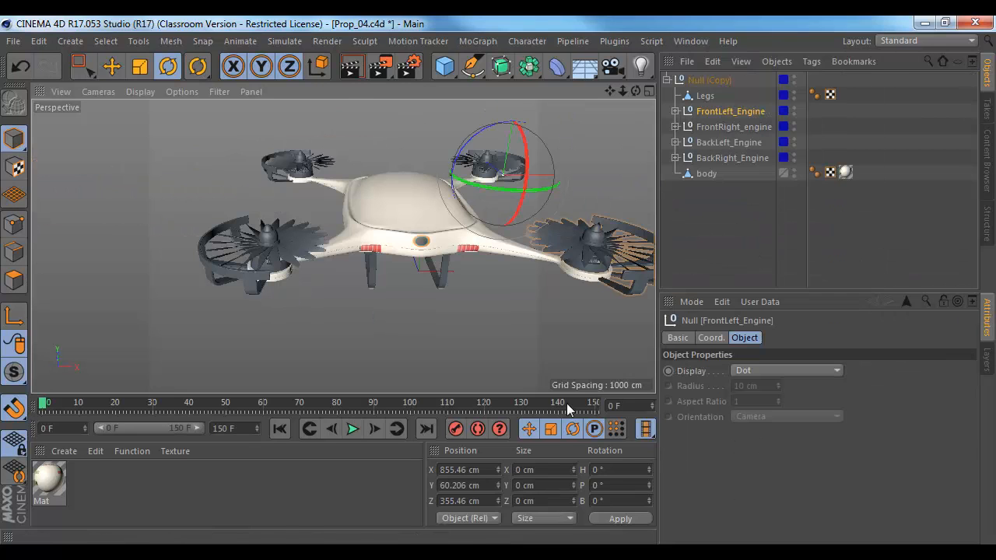
left_click(703, 175)
left_click(702, 158)
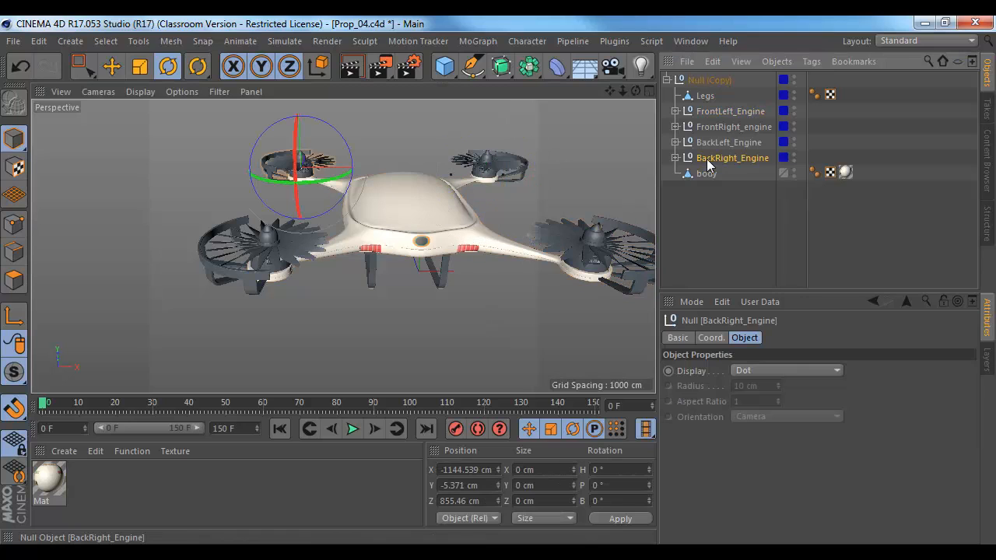
left_click(708, 143)
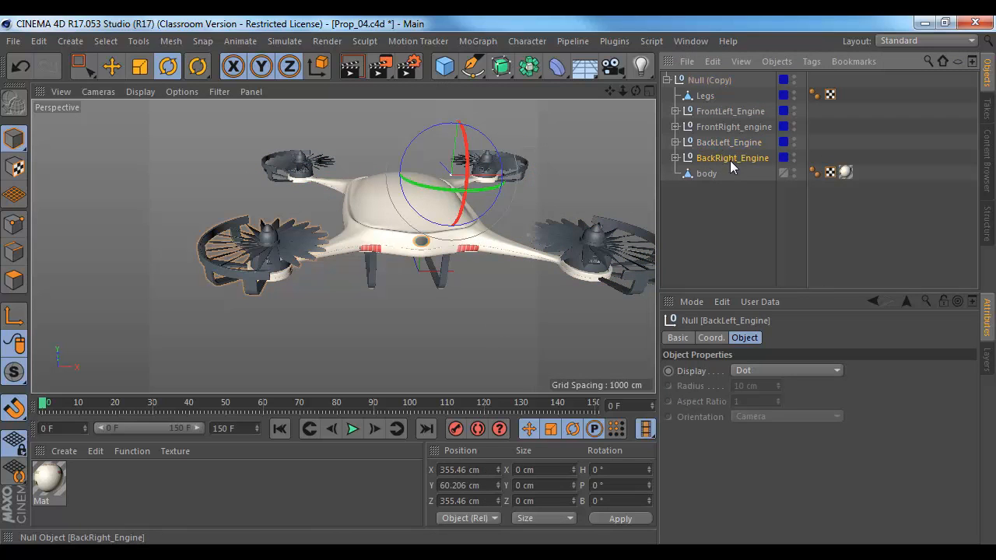
left_click(729, 132)
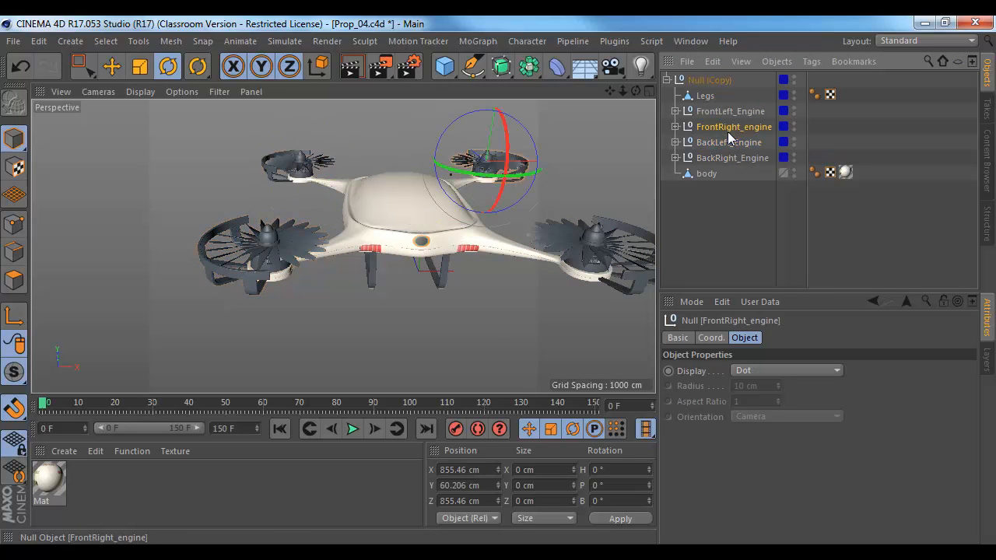
left_click(728, 113)
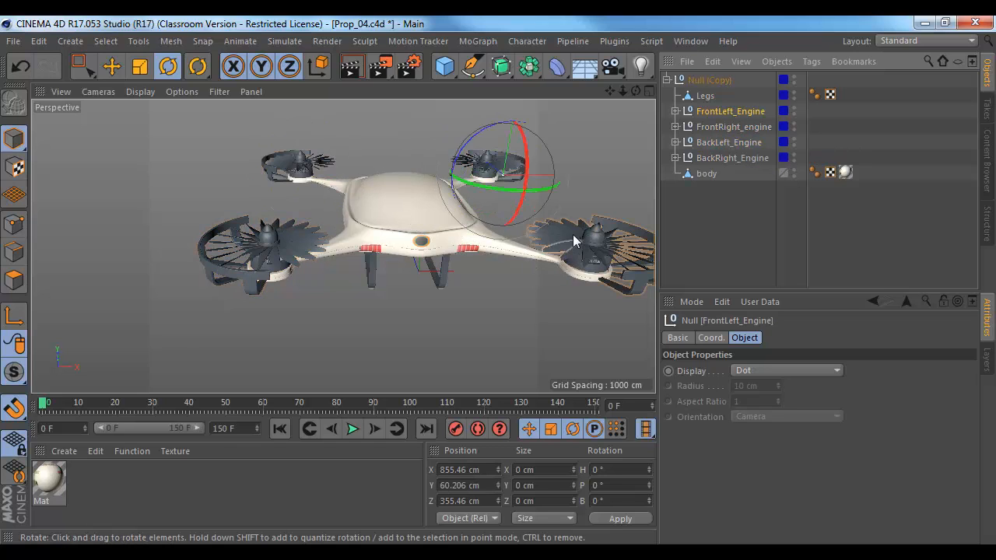
left_click_drag(498, 233, 653, 91, "alt")
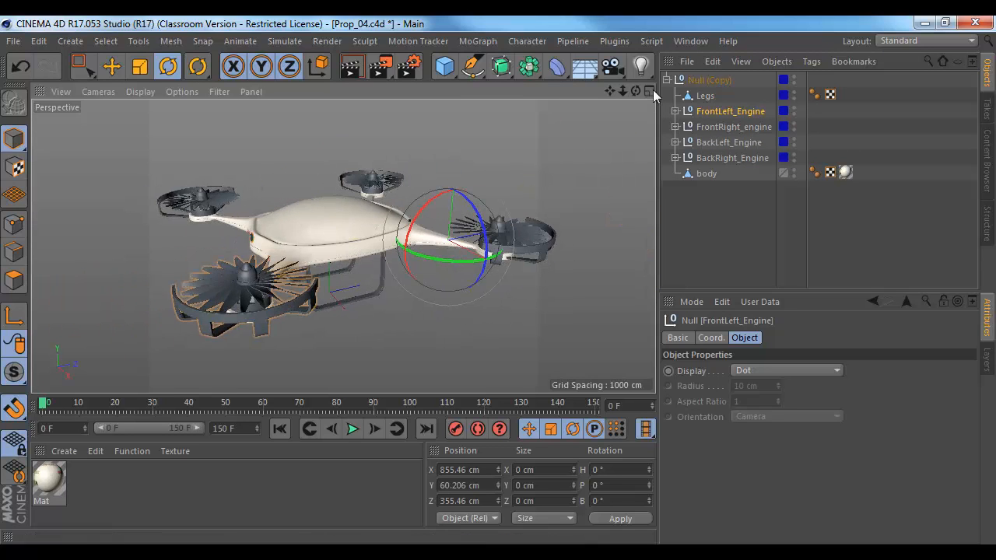
- Temporarily hide the Legs object while viewing the FrontRight, BackLeft and BackRight engine groups from the side, and show it again
left_click(794, 95)
left_click_drag(563, 176, 424, 182, "alt")
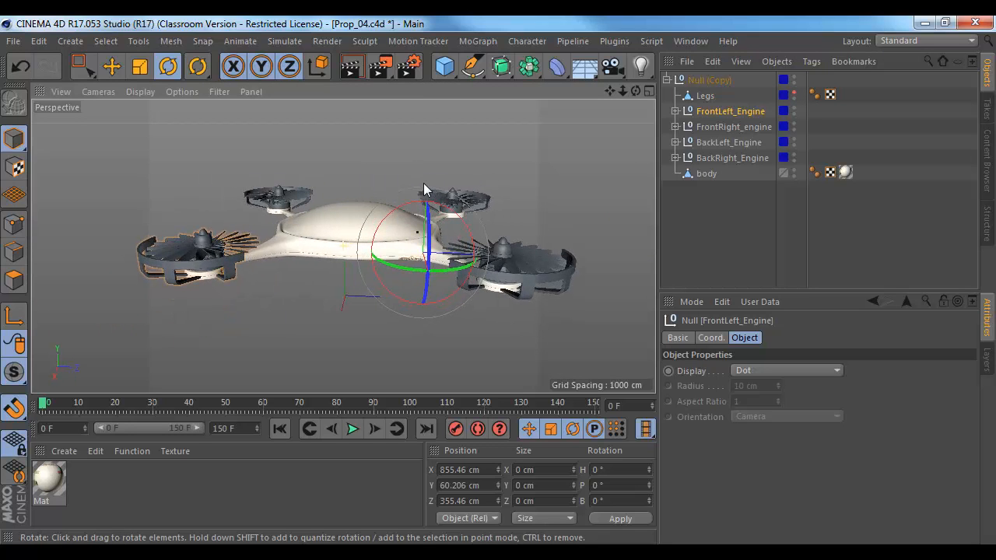
left_click(725, 127)
left_click(724, 143)
left_click(720, 158)
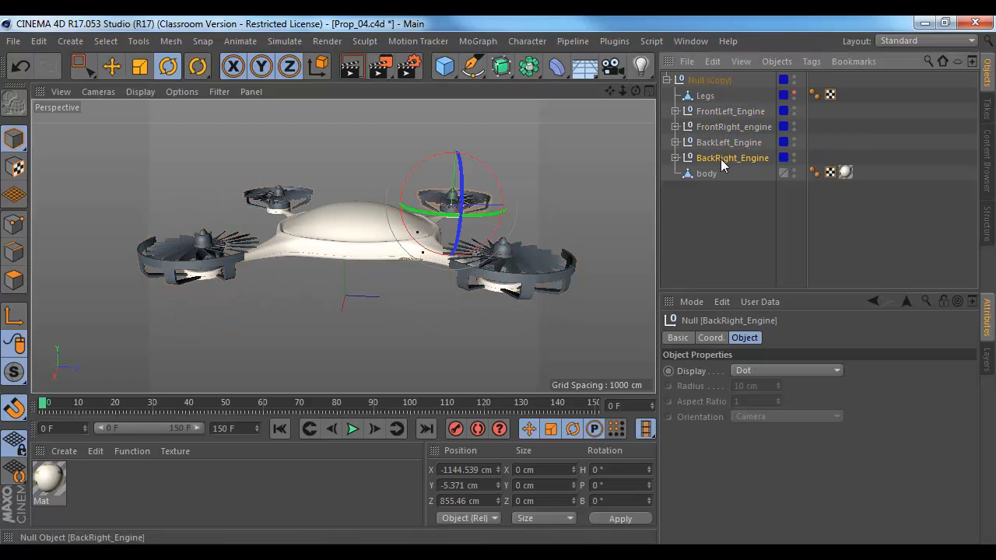
left_click_drag(342, 233, 448, 246, "alt")
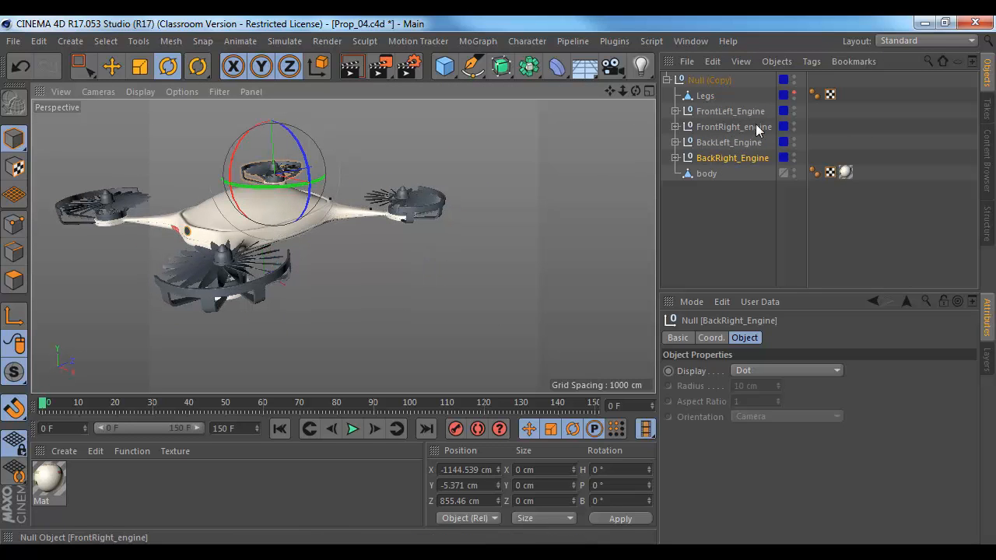
left_click(794, 93)
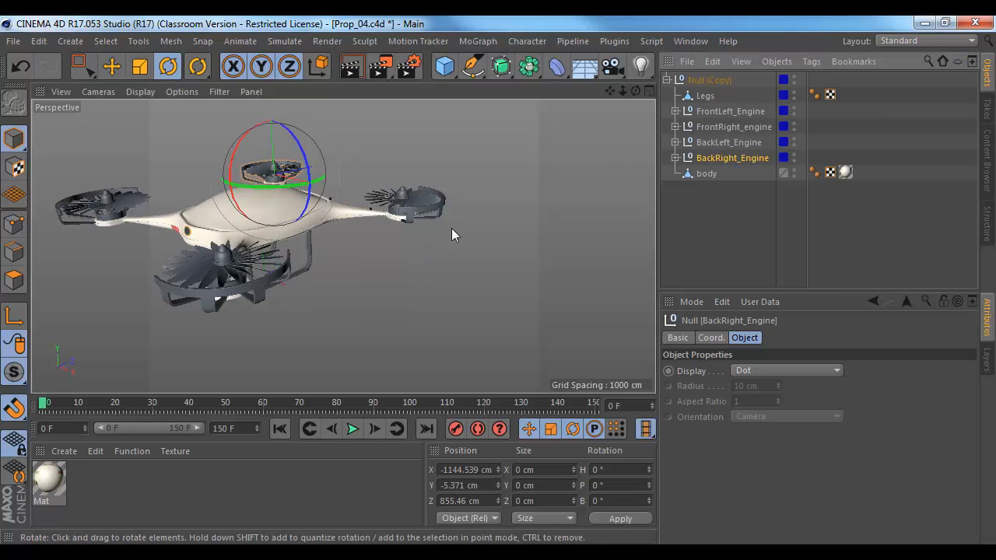
- Expand the BackRight_Engine group and compare its child parts with the drone's back right engine in the view
left_click_drag(208, 250, 375, 240, "alt")
scroll(374, 240, "up", 5)
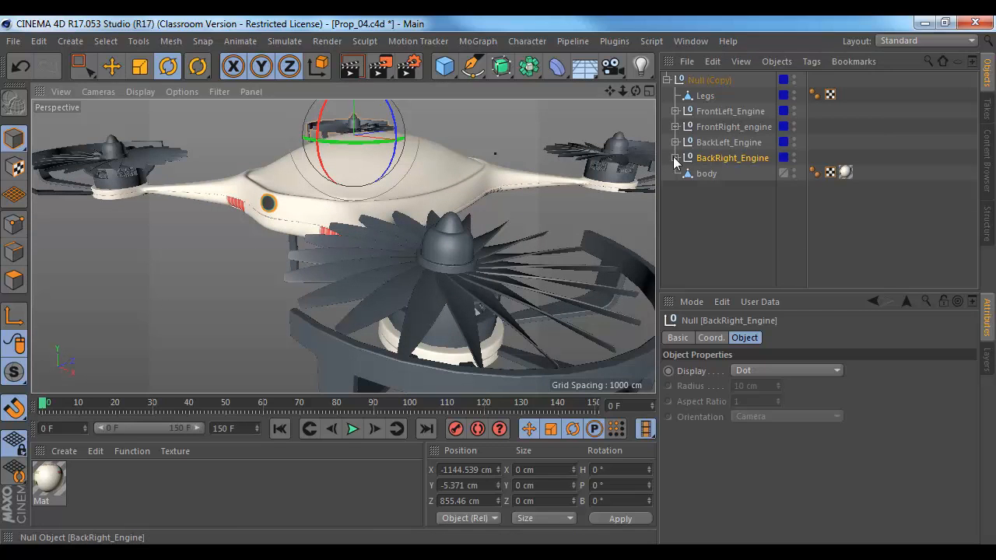
left_click(676, 158)
scroll(458, 252, "down", 5)
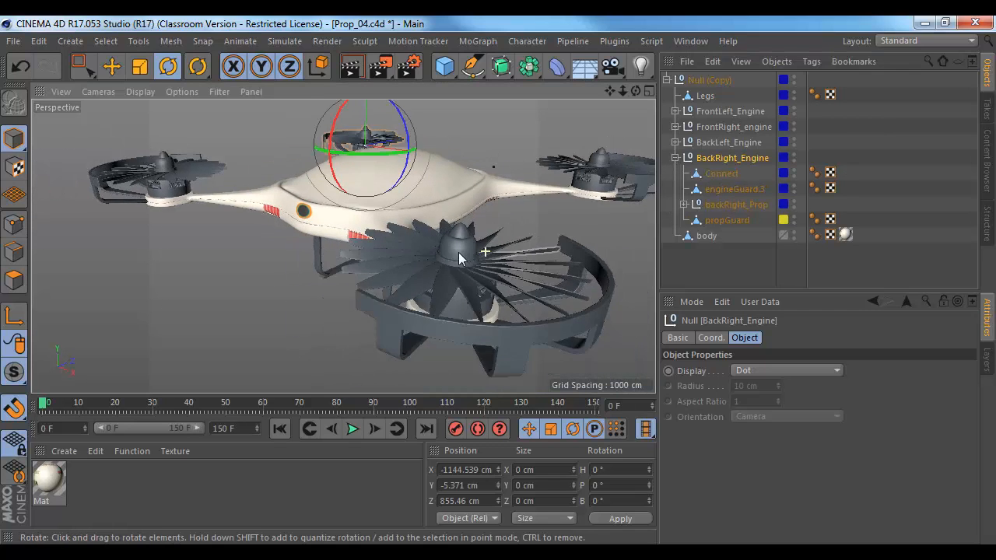
left_click_drag(450, 241, 487, 209, "alt")
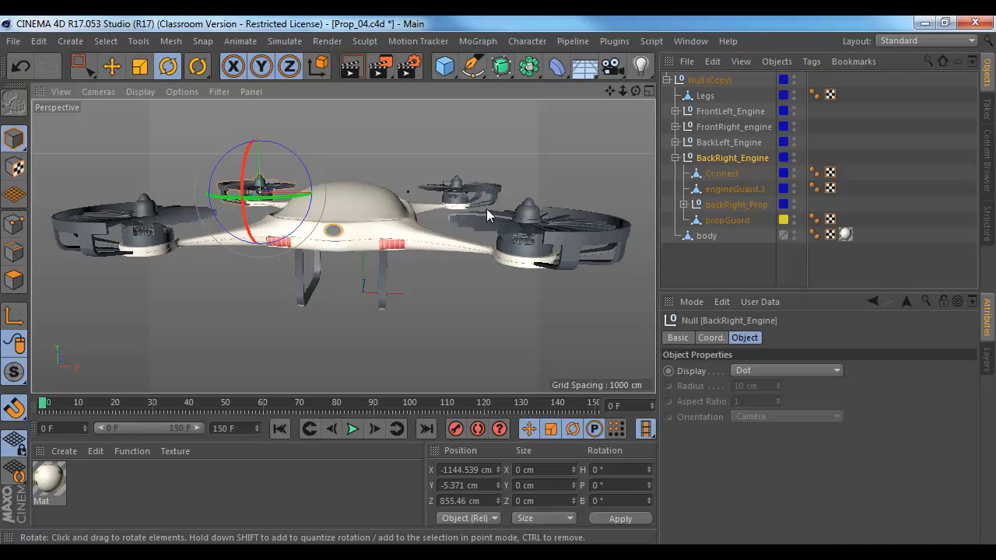
- Create a new material and assign it to the propGuard objects of all four engines together
left_click(486, 209)
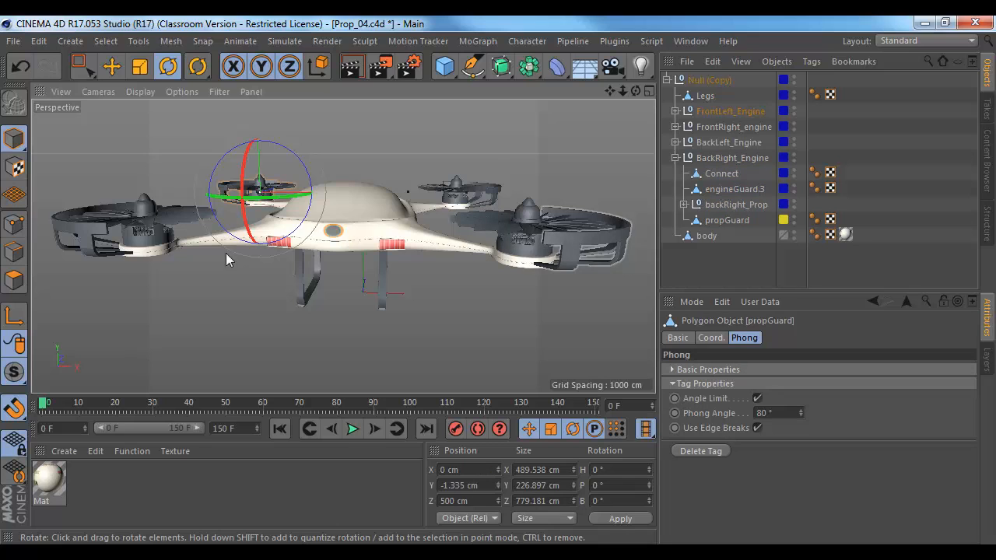
left_click(60, 232, "shift")
left_click_drag(199, 191, 219, 262, "alt")
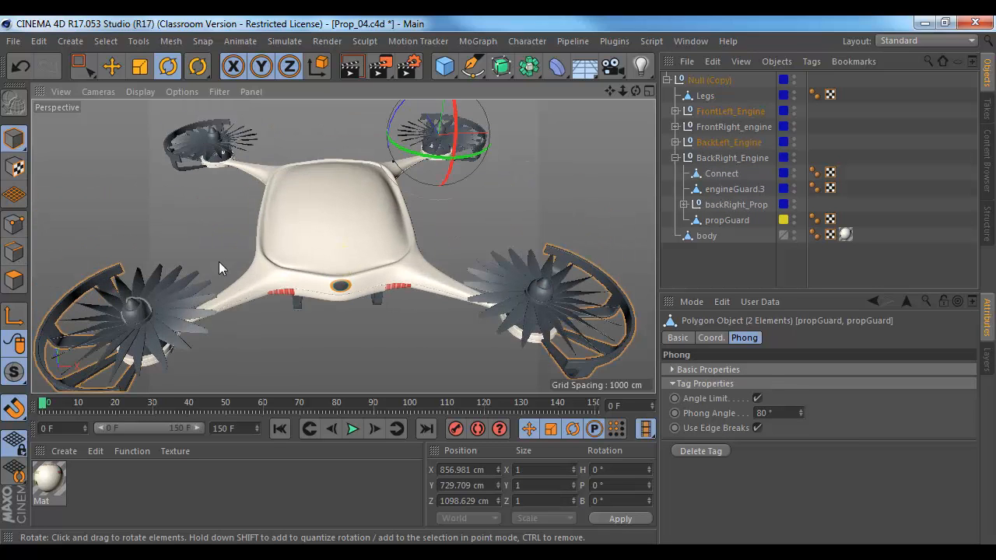
left_click(177, 156, "shift")
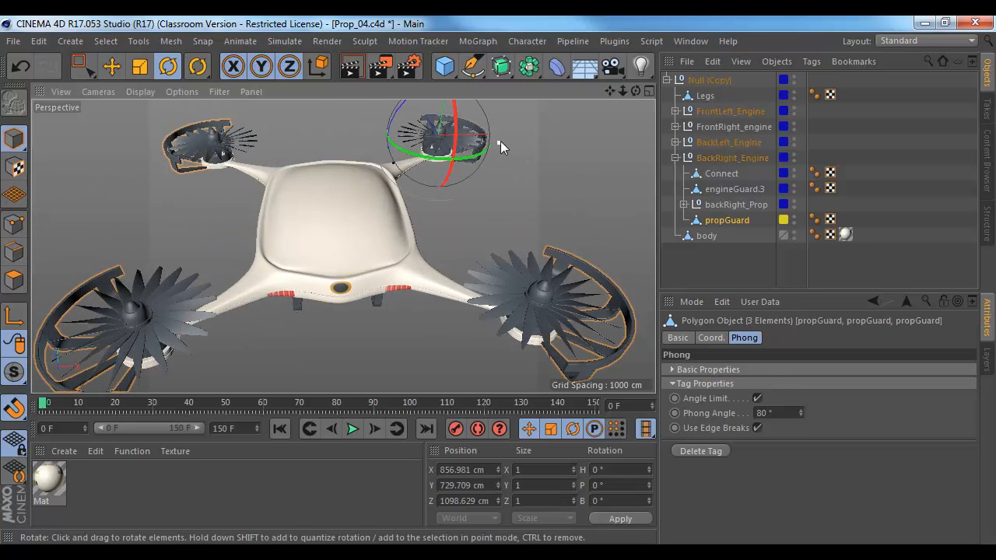
left_click_drag(577, 169, 247, 274, "alt")
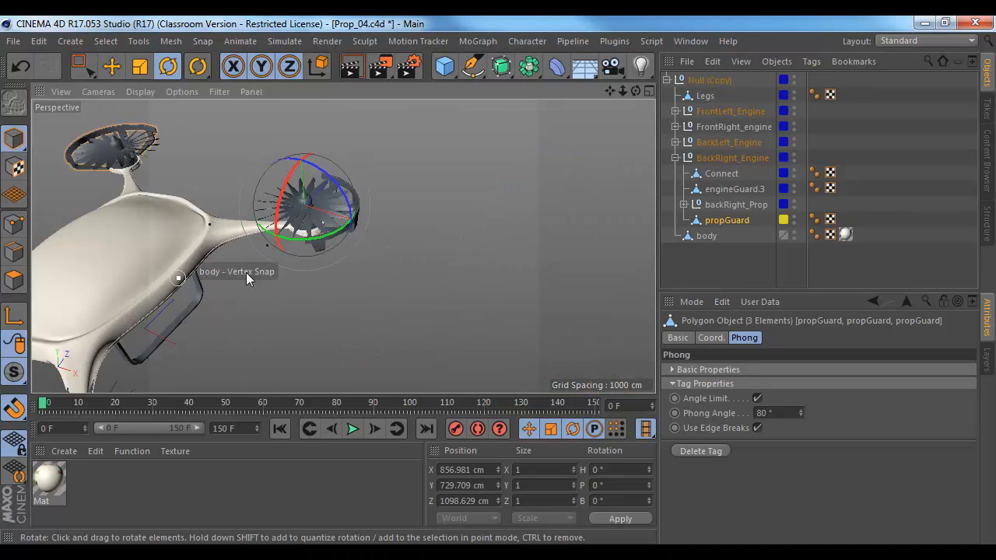
middle_click_drag(413, 275, 412, 252, "alt")
left_click(374, 121, "shift")
middle_click_drag(432, 193, 447, 219, "alt")
right_click_drag(447, 220, 280, 227, "alt")
double_click(164, 482)
left_click_drag(49, 481, 136, 356)
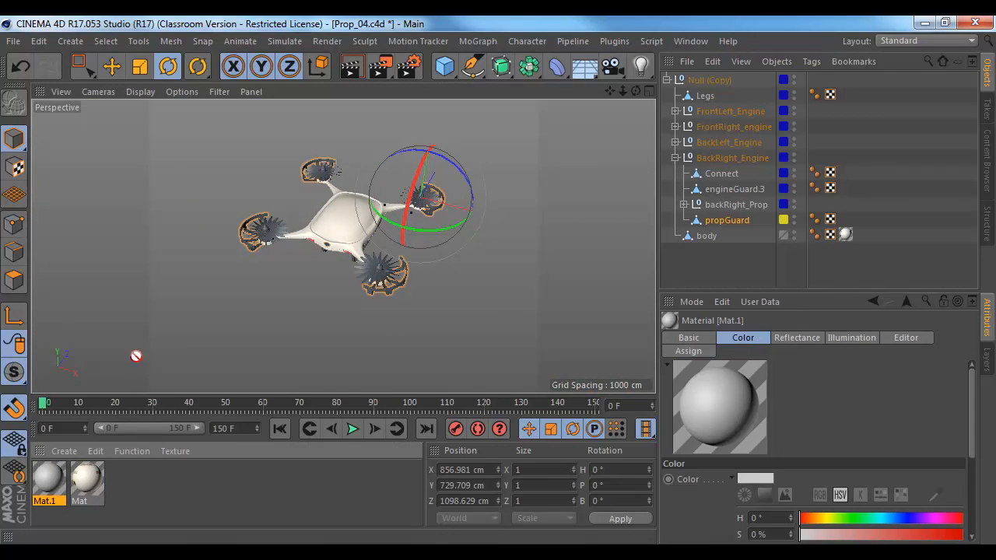
left_click_drag(253, 252, 250, 248)
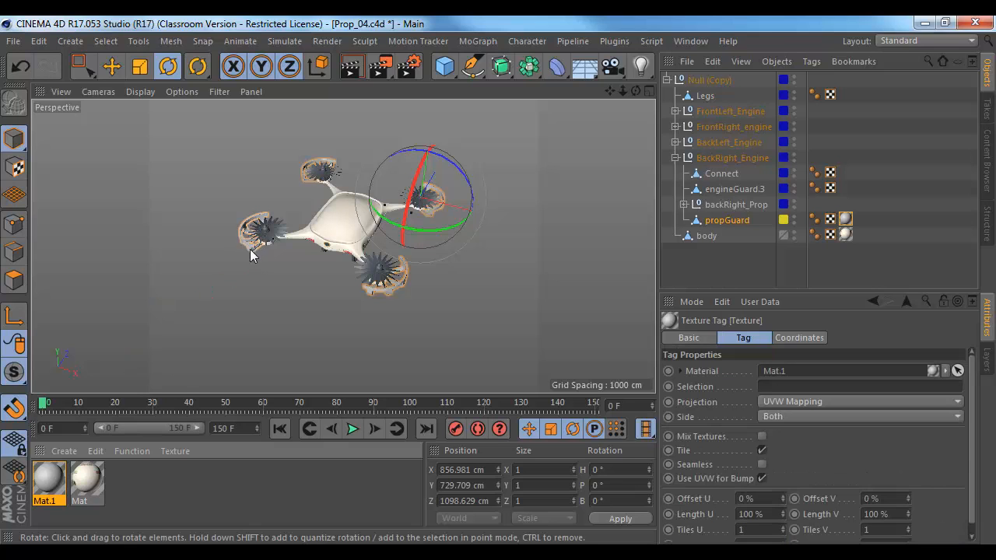
- Create another new material and assign it to the Legs object
left_click_drag(250, 331, 303, 278, "alt")
middle_click_drag(240, 309, 352, 249, "alt")
right_click_drag(327, 282, 383, 297, "alt")
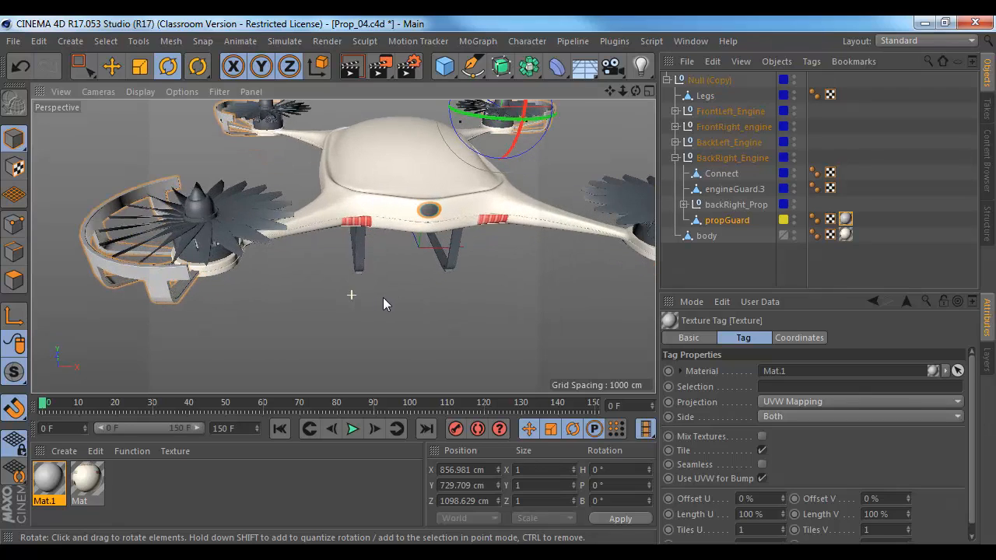
left_click(369, 257)
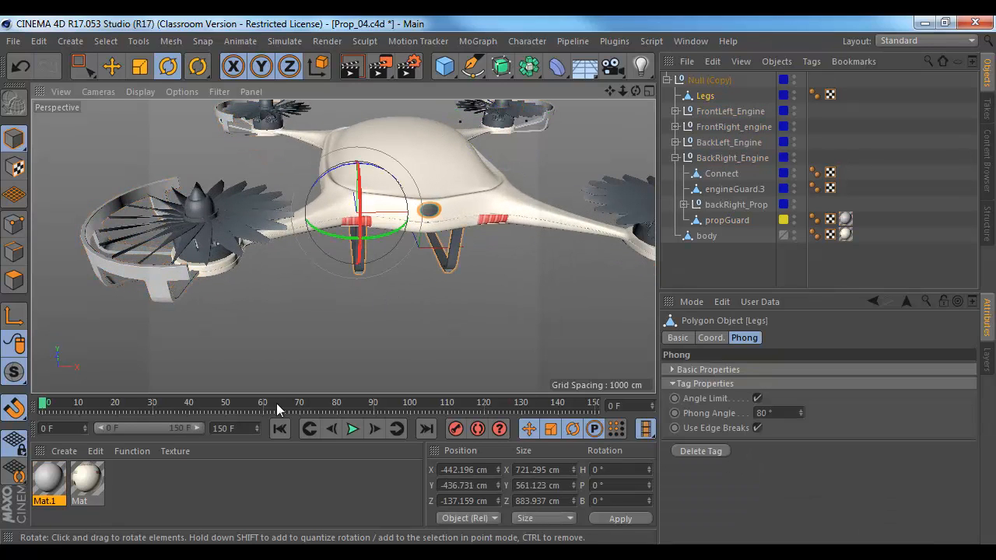
double_click(180, 495)
left_click_drag(352, 289, 355, 264)
- Select the engineGuard objects of all four engines, assign a third new material to them together, and clear the selection
left_click_drag(224, 285, 248, 272, "alt")
scroll(233, 229, "down", 5)
left_click(250, 285)
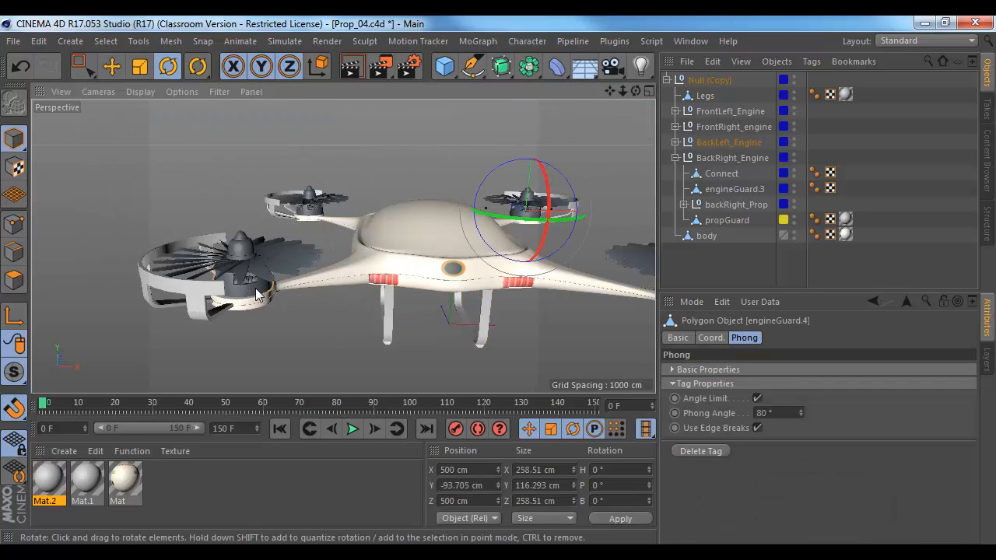
left_click(308, 213, "shift")
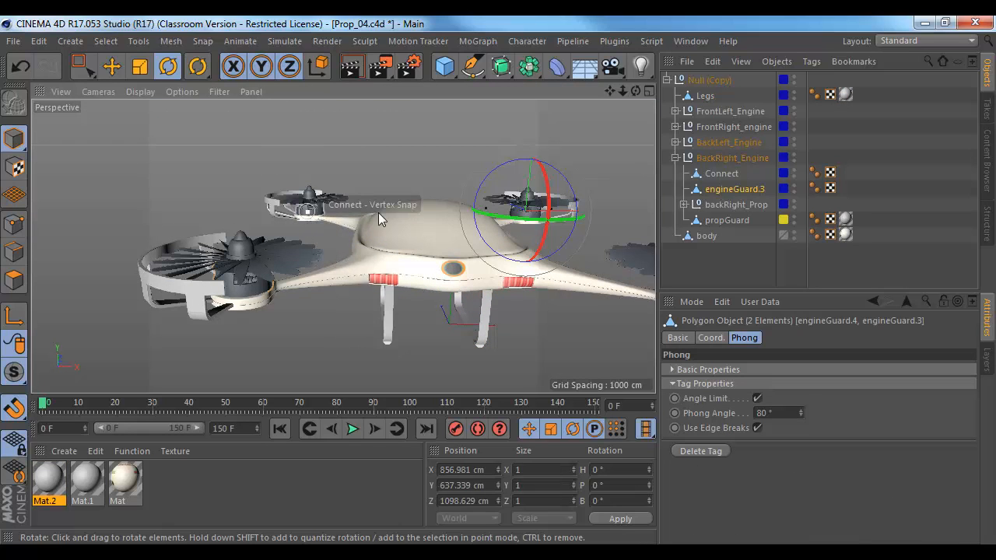
middle_click_drag(418, 214, 93, 236, "alt")
right_click_drag(227, 232, 376, 249, "alt")
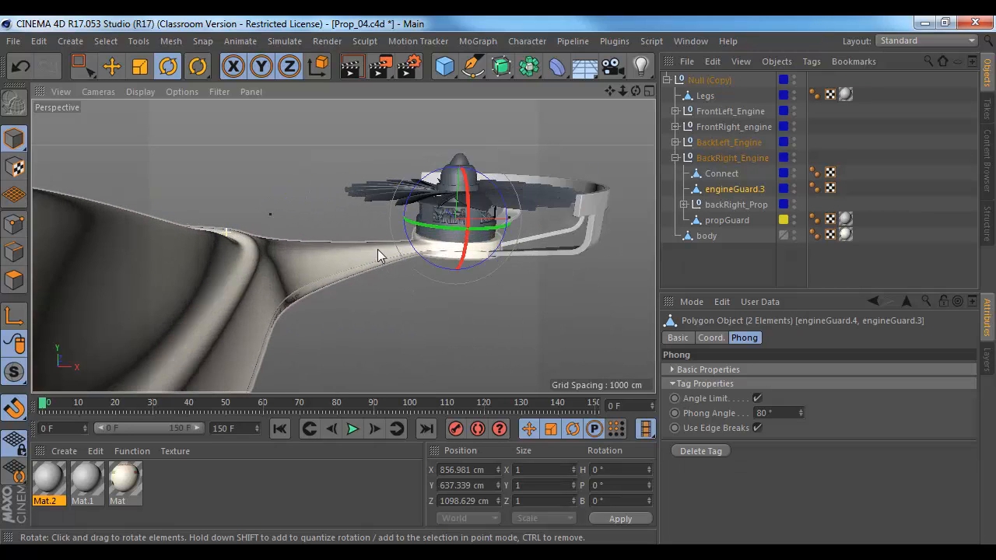
middle_click_drag(423, 257, 301, 274, "alt")
left_click(113, 71)
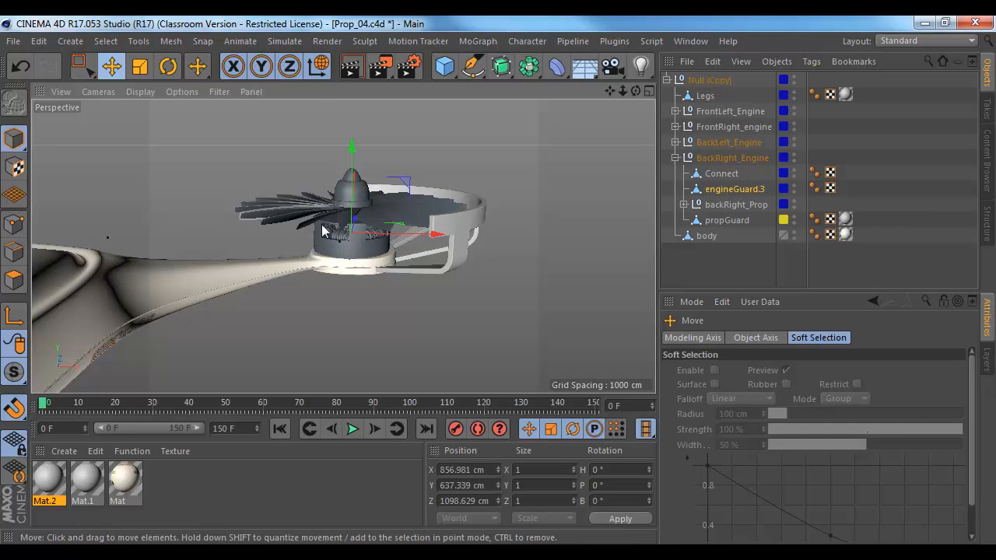
left_click(349, 236, "shift")
right_click_drag(435, 290, 342, 305, "alt")
left_click_drag(343, 306, 393, 311, "alt")
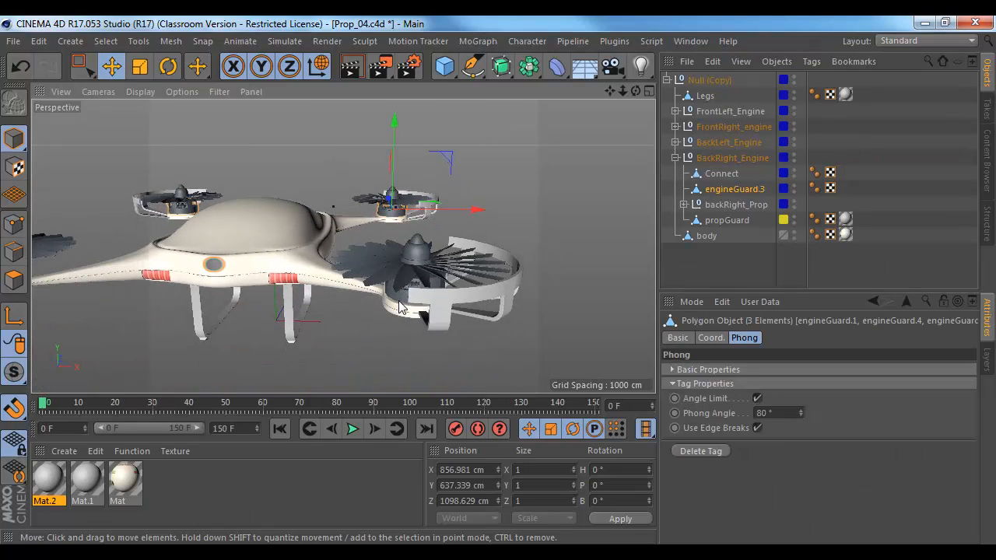
double_click(182, 487)
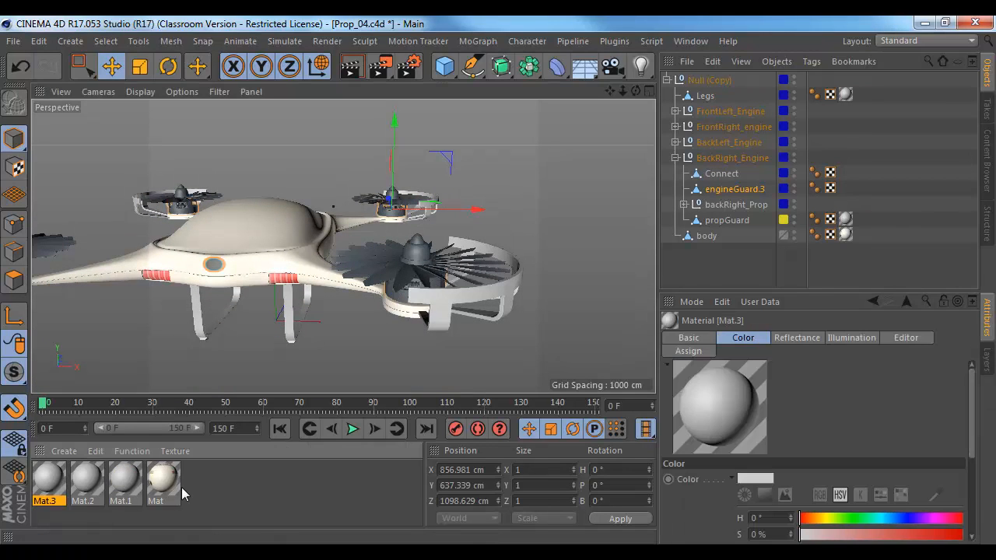
left_click_drag(340, 363, 351, 351)
left_click_drag(370, 335, 399, 305)
key("ctrl+z")
left_click_drag(60, 481, 398, 305)
scroll(367, 324, "down", 3)
left_click(542, 290)
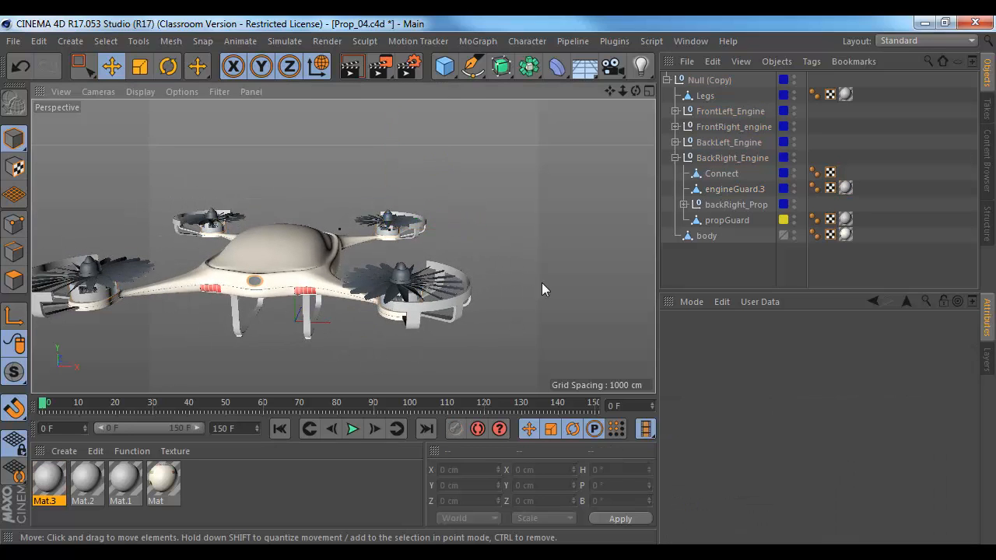
- Save the scene as a separate file named PropExport in the project's scenes folder
left_click(13, 40)
left_click(66, 182)
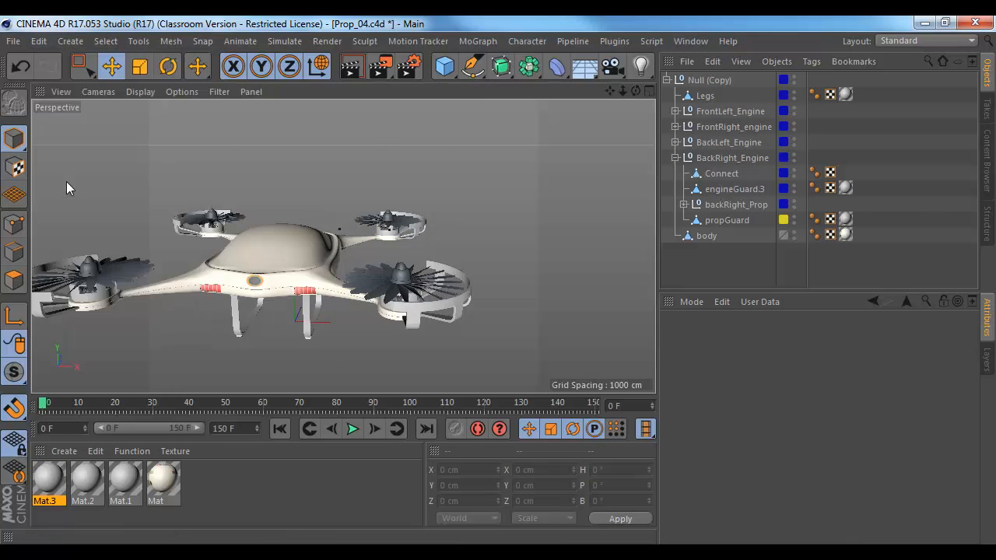
type("Export")
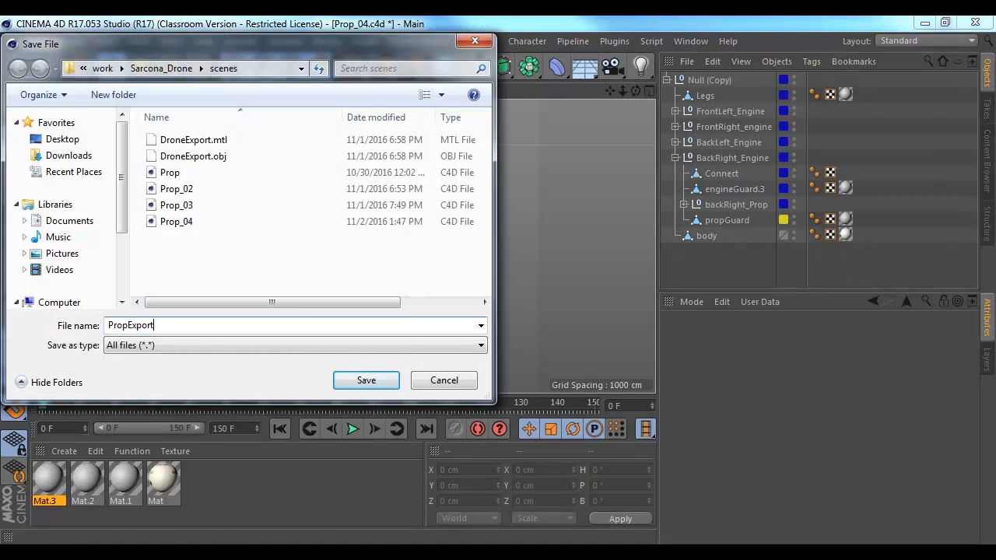
key("Return")
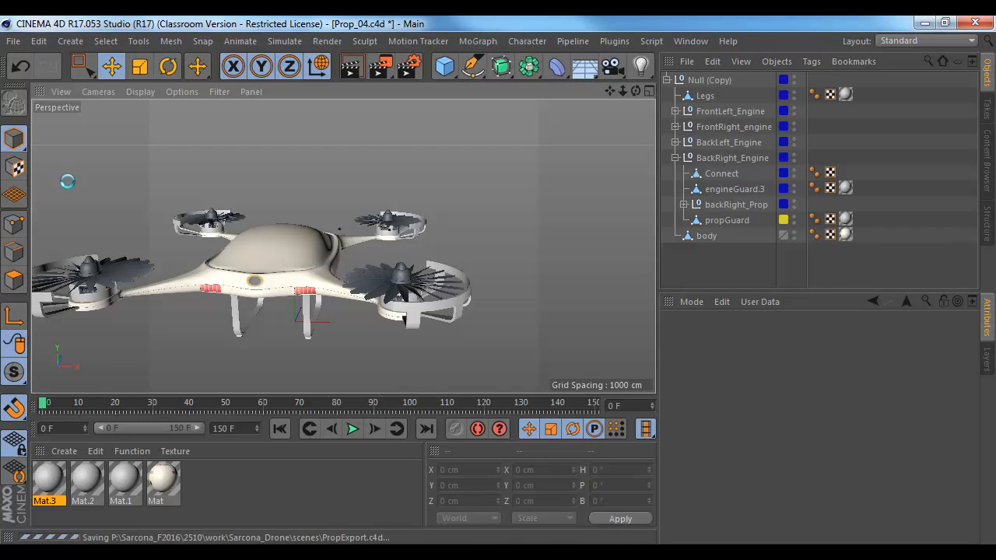
- Switch to KeyShot and choose PropExport from the drone project's scenes folder as the file to import
key("alt+Tab")
key("Tab")
key("Tab")
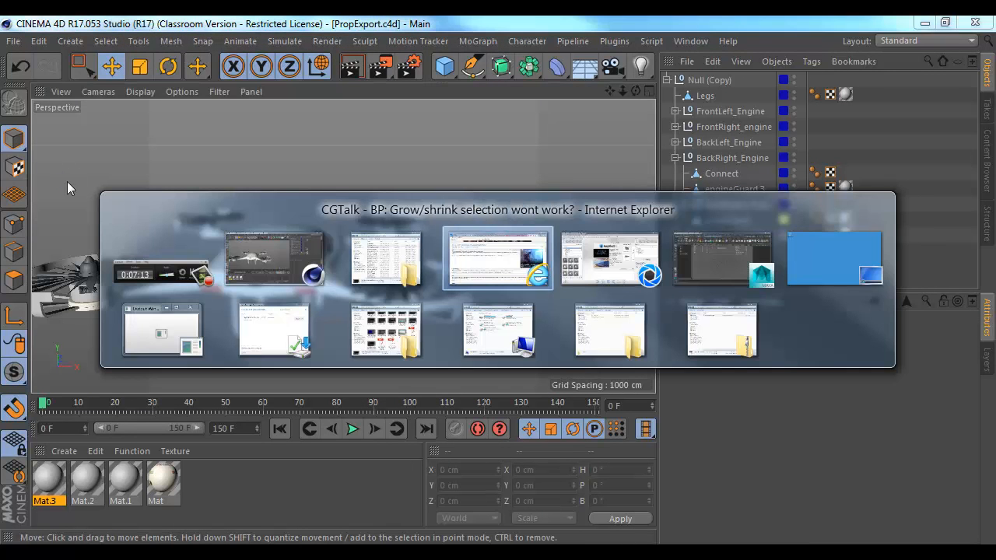
left_click_drag(287, 39, 609, 94)
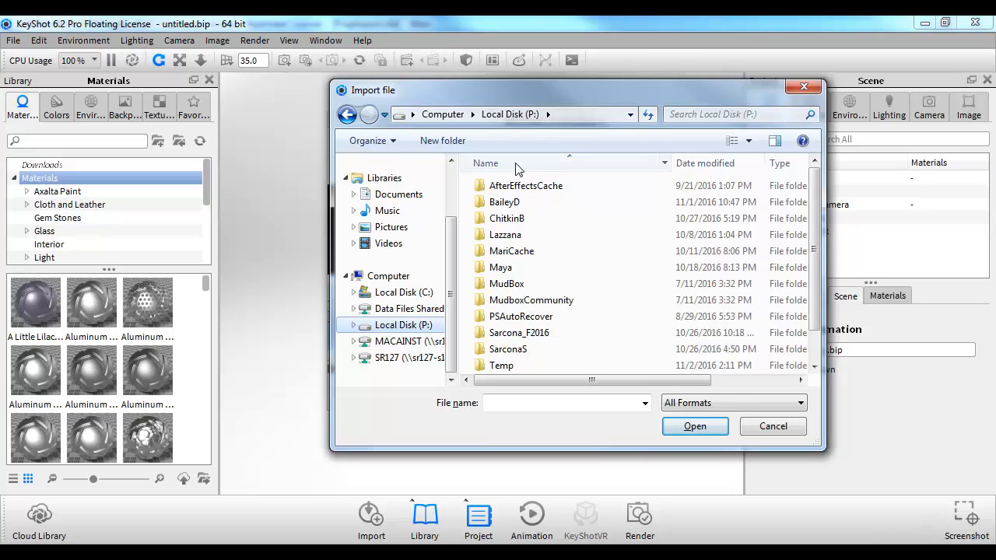
double_click(517, 334)
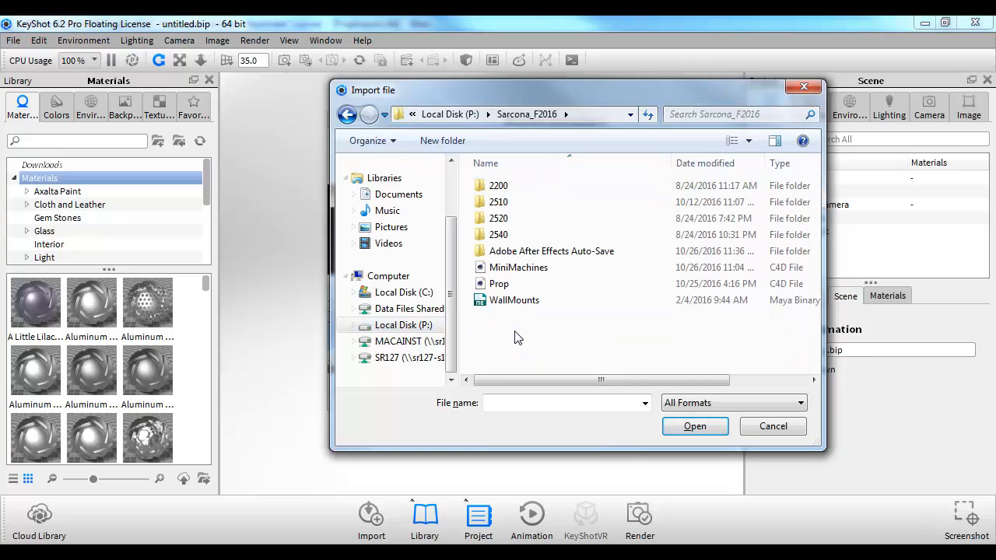
double_click(502, 202)
double_click(504, 203)
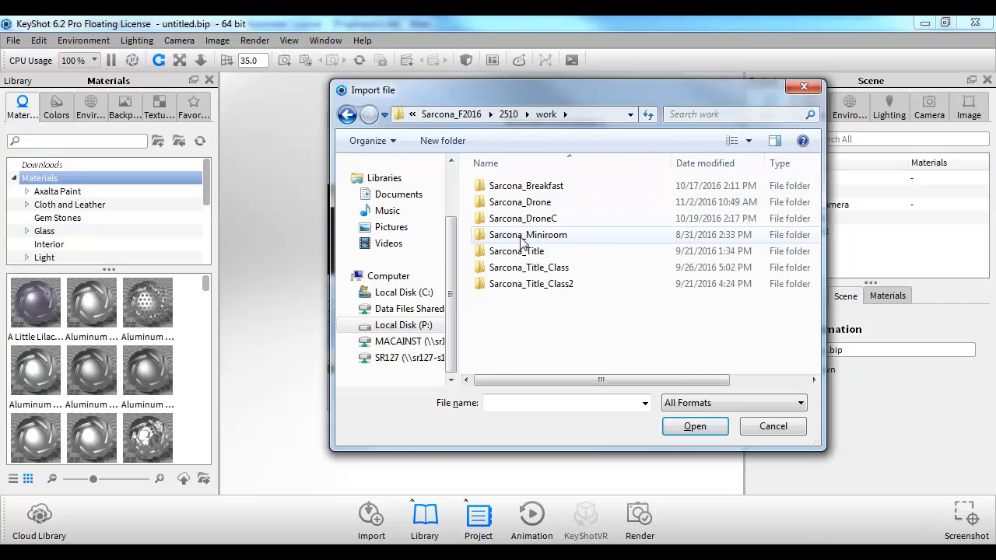
double_click(520, 203)
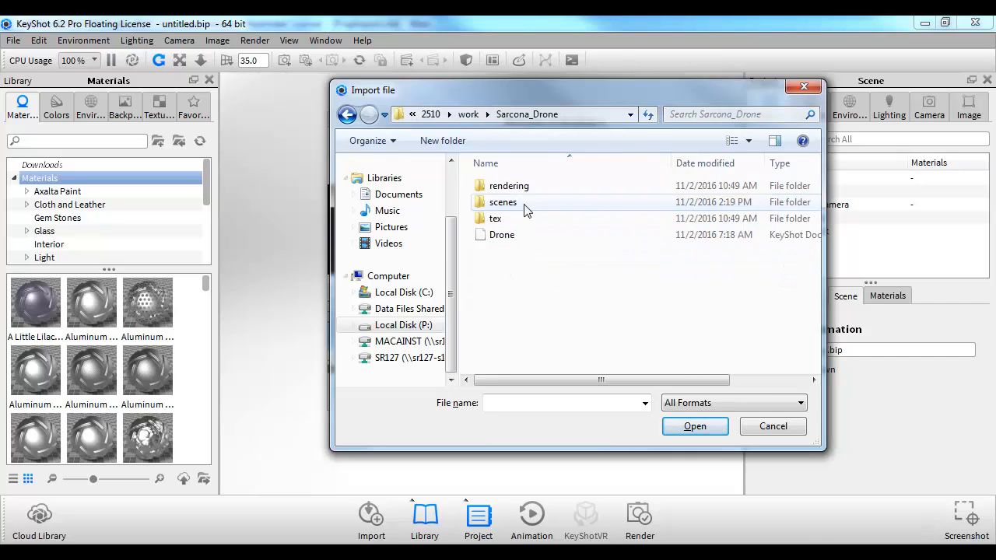
double_click(502, 204)
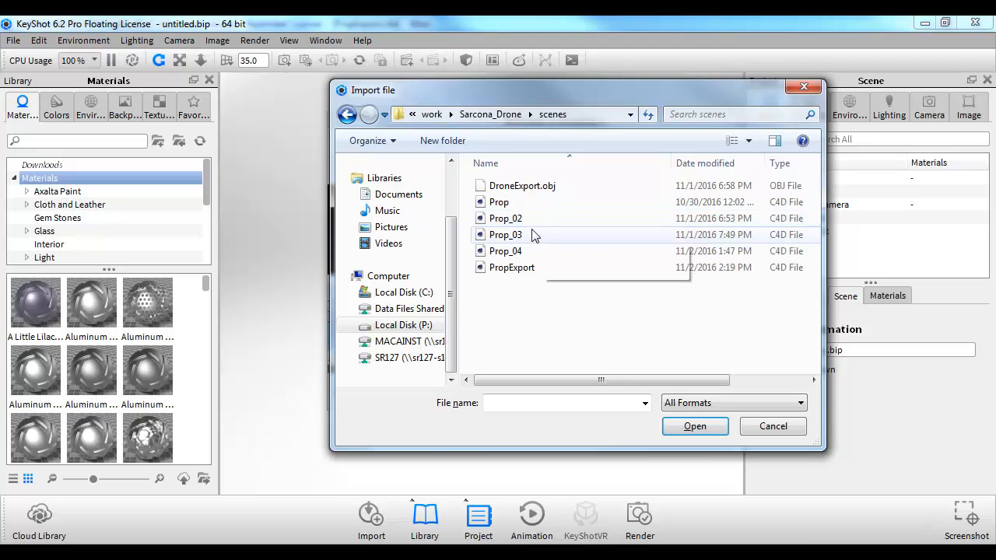
left_click(513, 268)
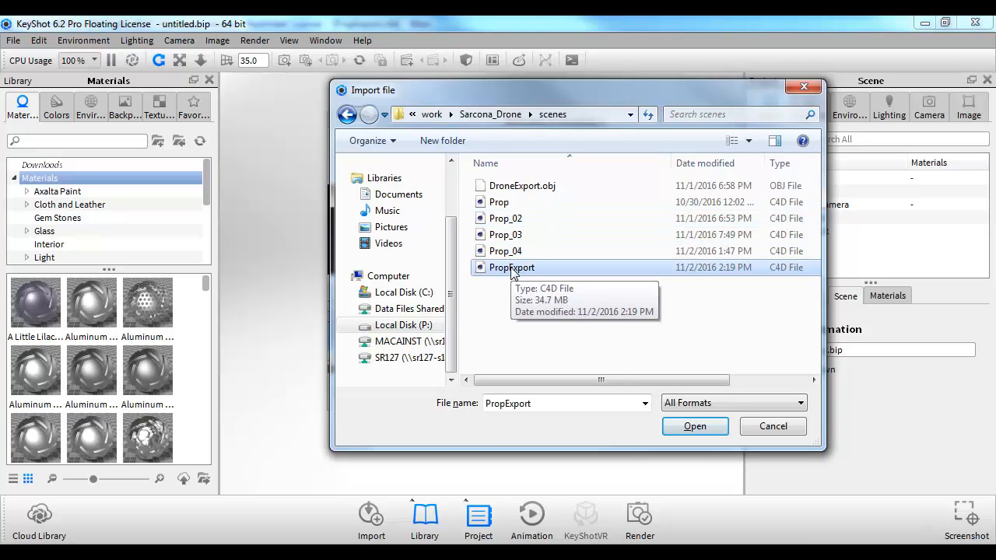
double_click(512, 268)
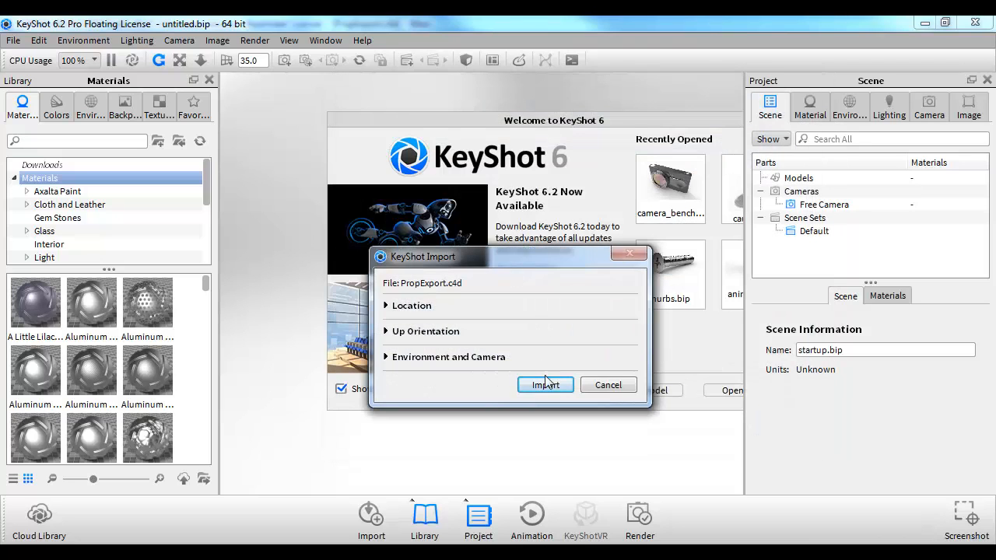
- Import PropExport.c4d with centered geometry, snap to ground, Y up orientation, and camera and environment adjusted to the geometry
left_click_drag(510, 257, 310, 74)
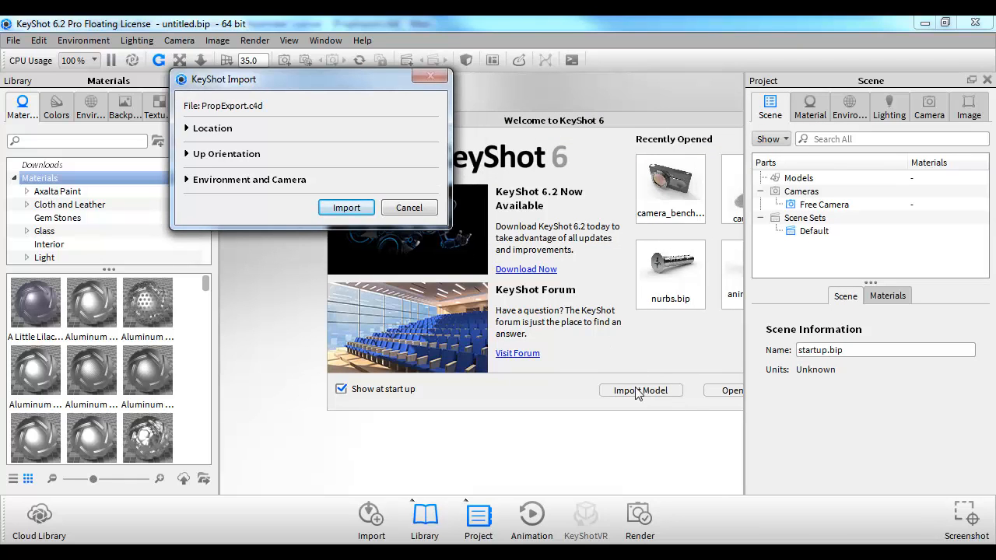
left_click(191, 179)
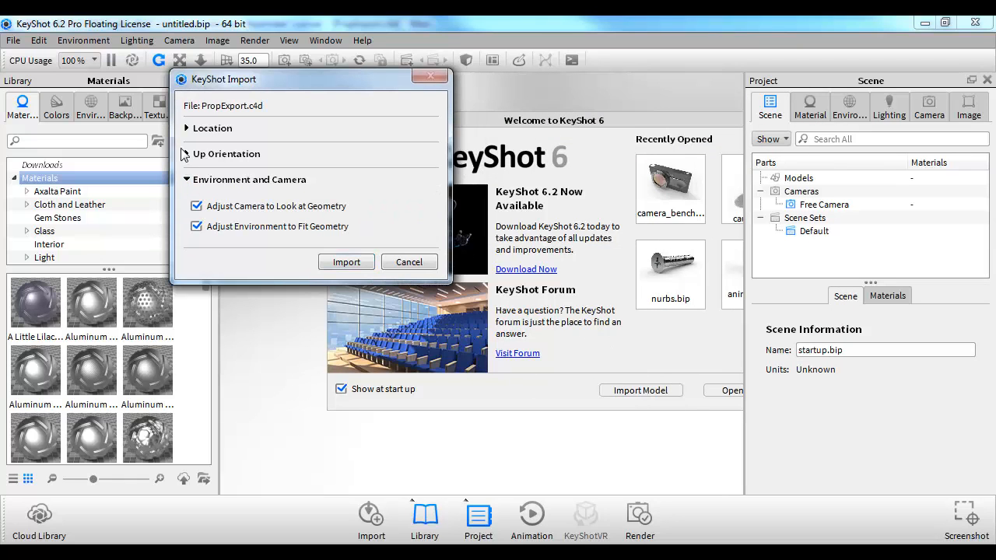
left_click(188, 154)
left_click(188, 128)
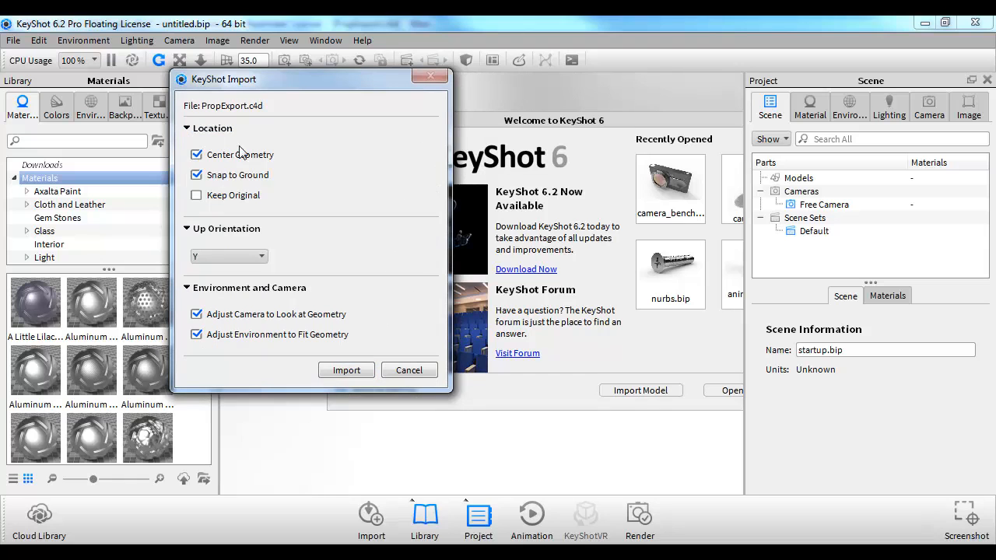
left_click(338, 372)
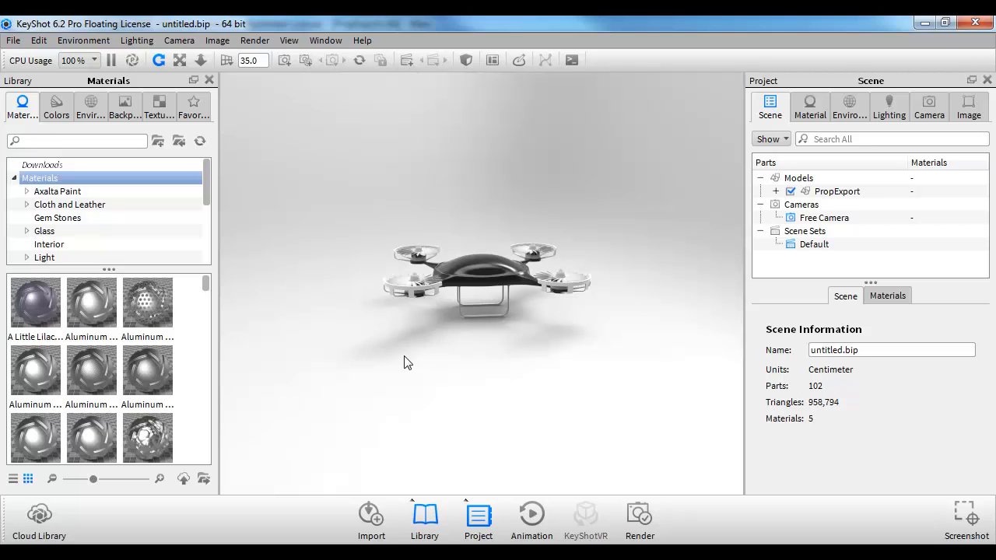
left_click_drag(616, 279, 527, 299)
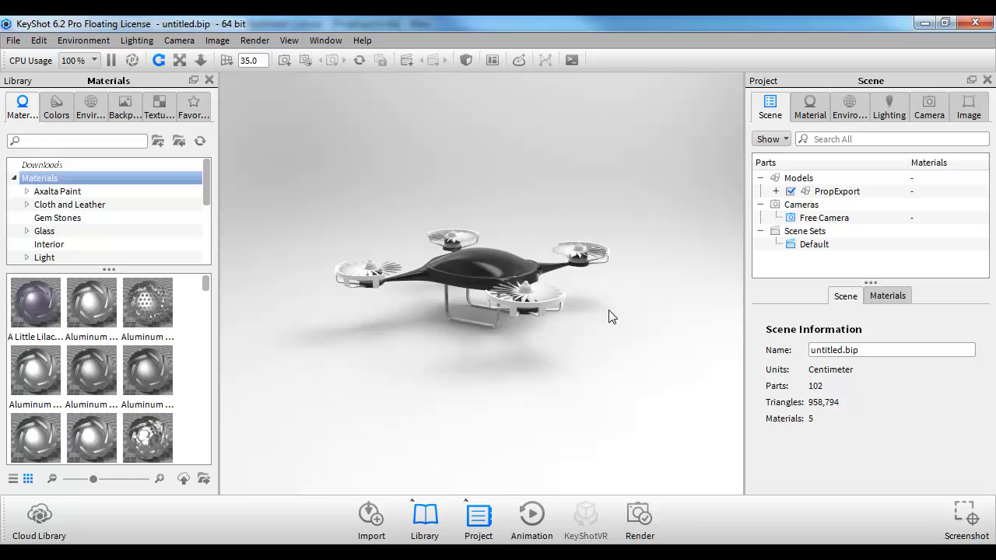
left_click_drag(465, 114, 505, 253)
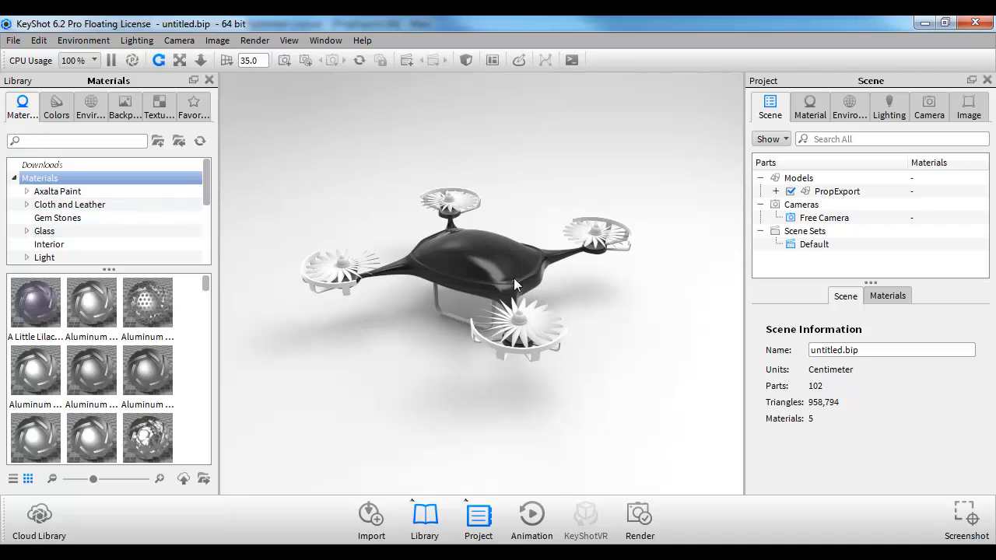
- Try the red clear refractive glass material from the library on the drone's body
double_click(47, 232)
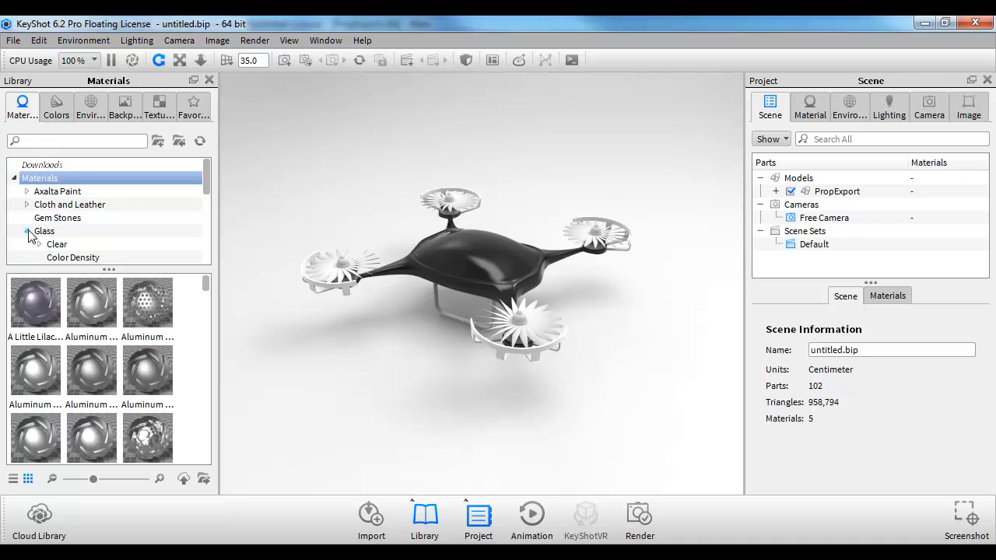
scroll(87, 232, "down", 2)
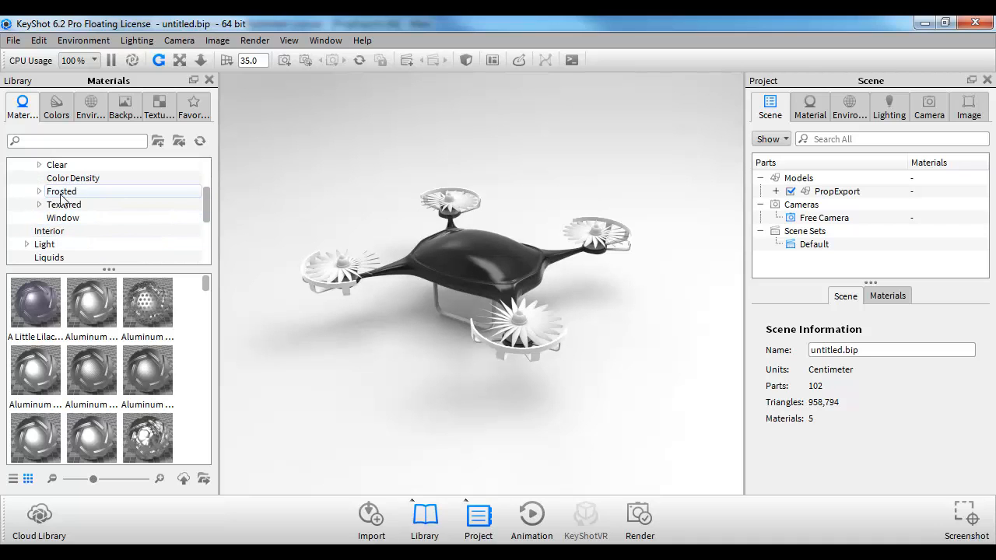
left_click(40, 165)
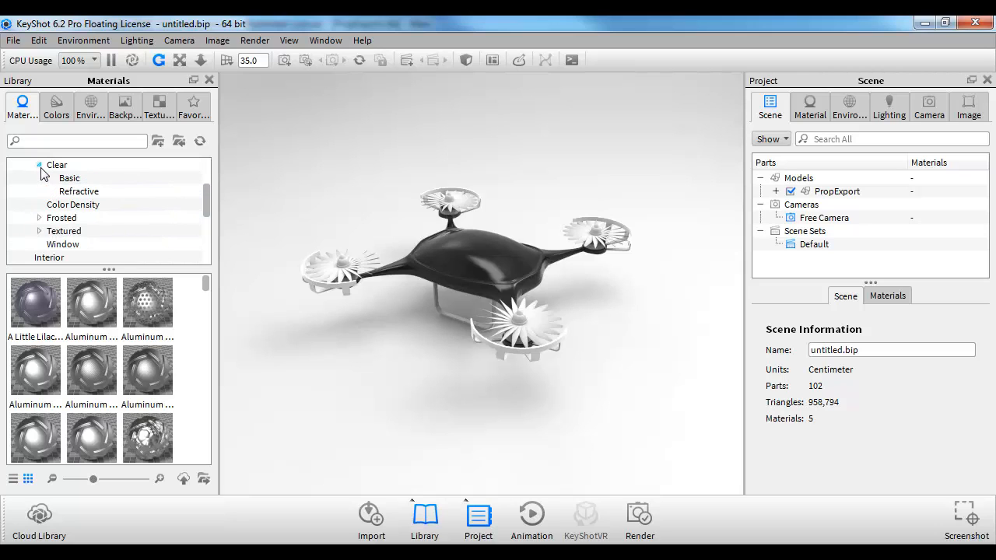
left_click(78, 191)
left_click_drag(36, 371, 446, 247)
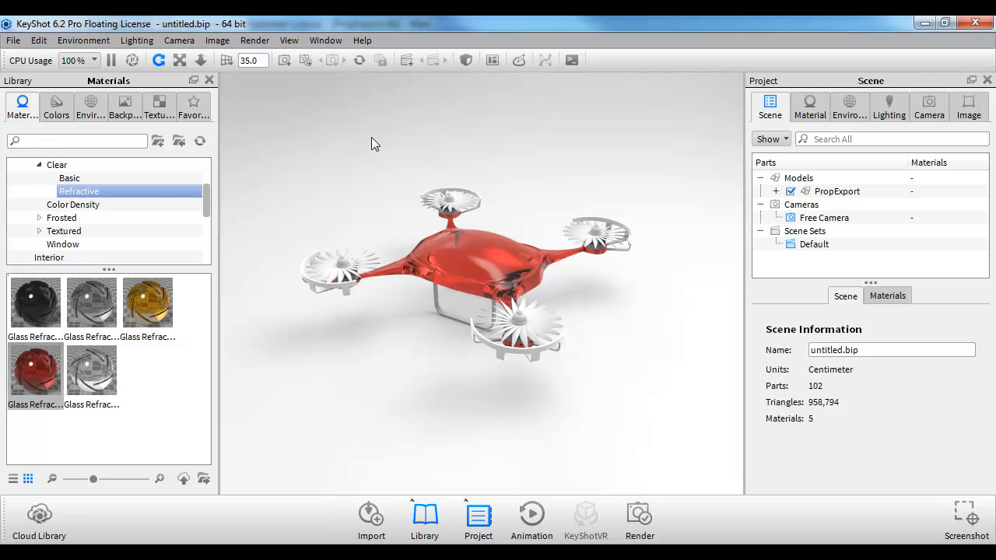
- Try both heavy frosted glass materials on the drone's body, Glass Heavy Frost Grey and the lighter one, and inspect the body from other angles
left_click(40, 218)
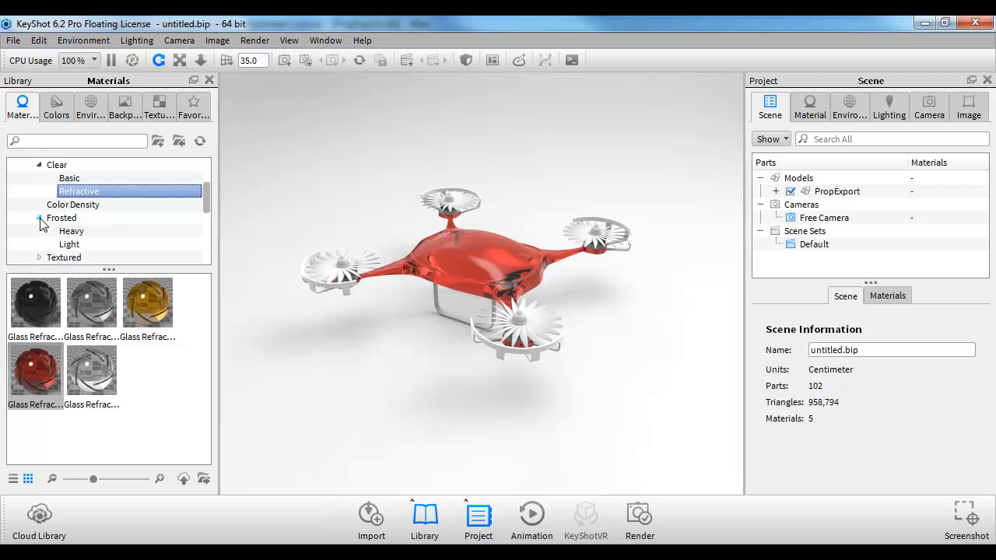
left_click(70, 232)
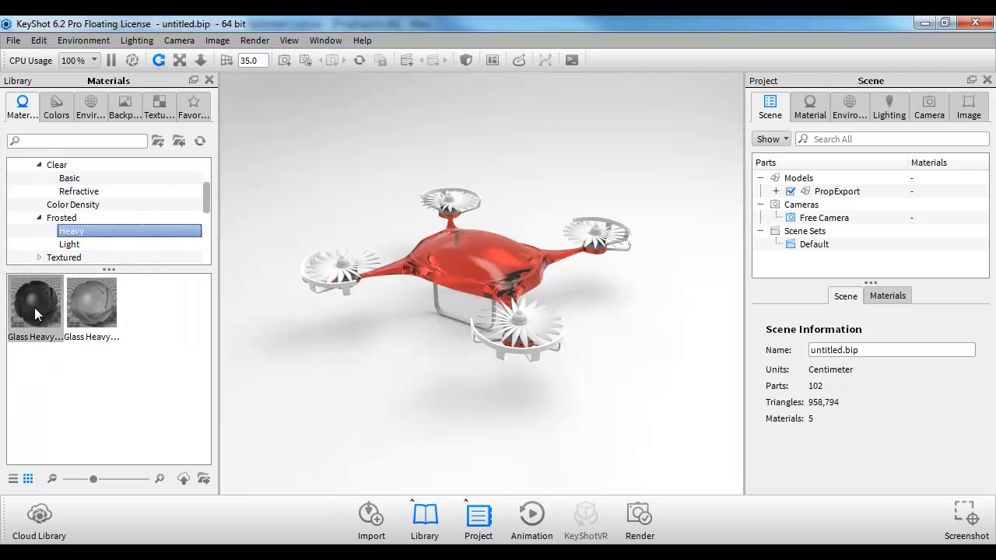
mouse_move(34, 309)
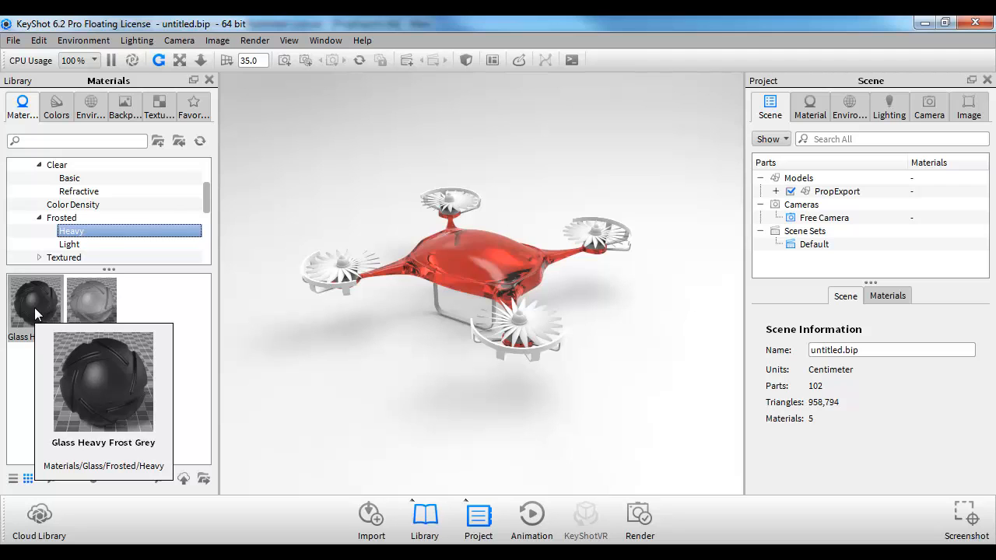
left_click_drag(34, 308, 502, 255)
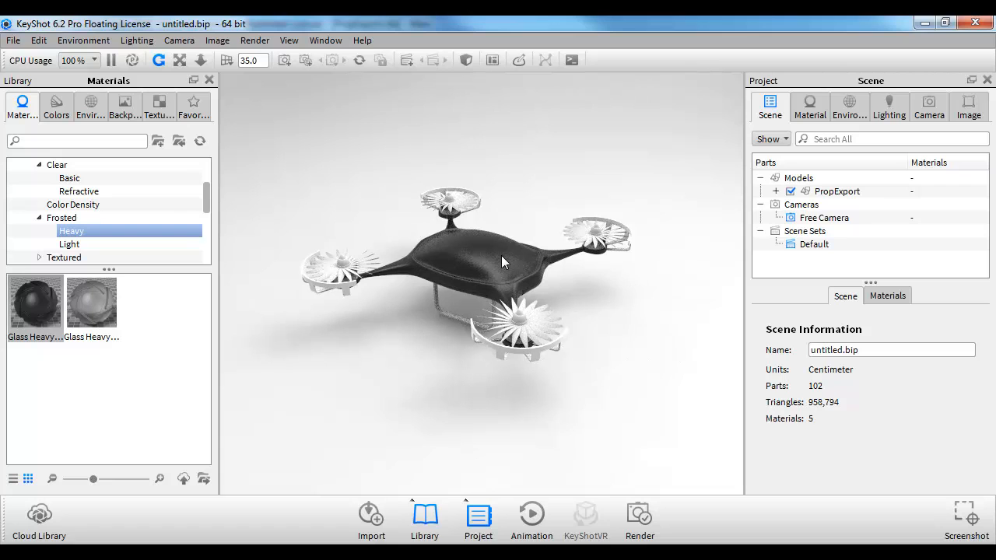
left_click_drag(92, 303, 472, 272)
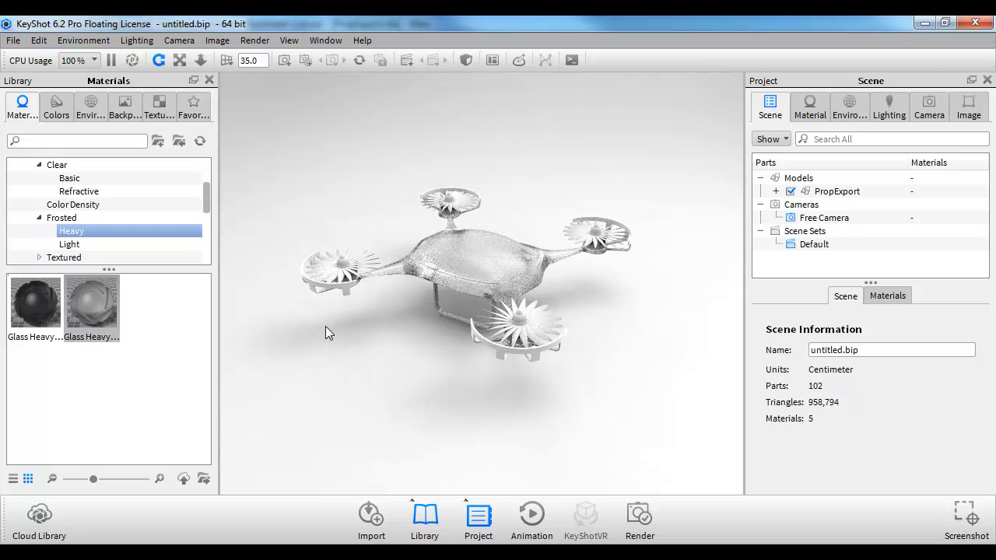
left_click_drag(545, 296, 584, 284)
scroll(636, 285, "up", 5)
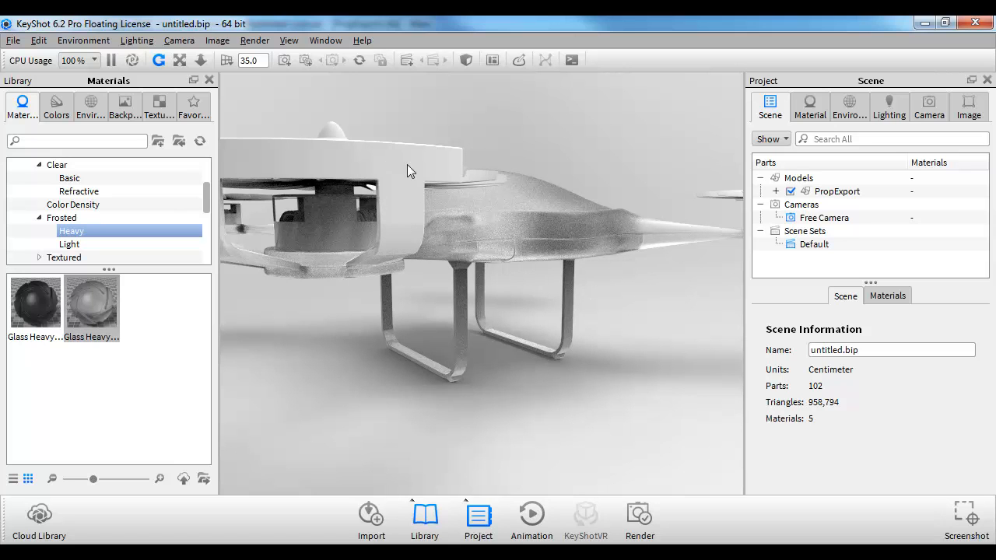
left_click_drag(407, 164, 486, 242)
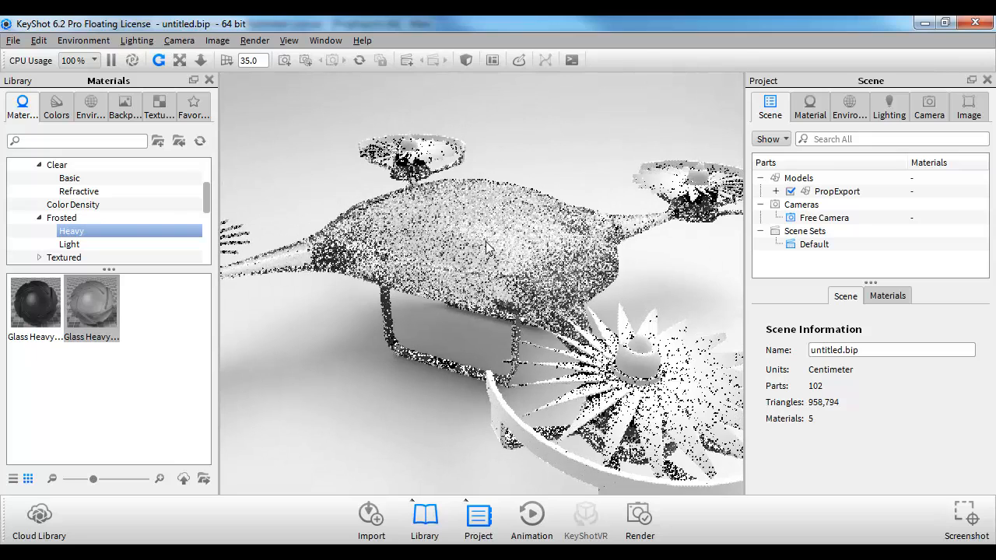
- Apply the Hard Rough Plastic Orange material from the library's hard rough plastics to the drone's body
scroll(82, 224, "up", 2)
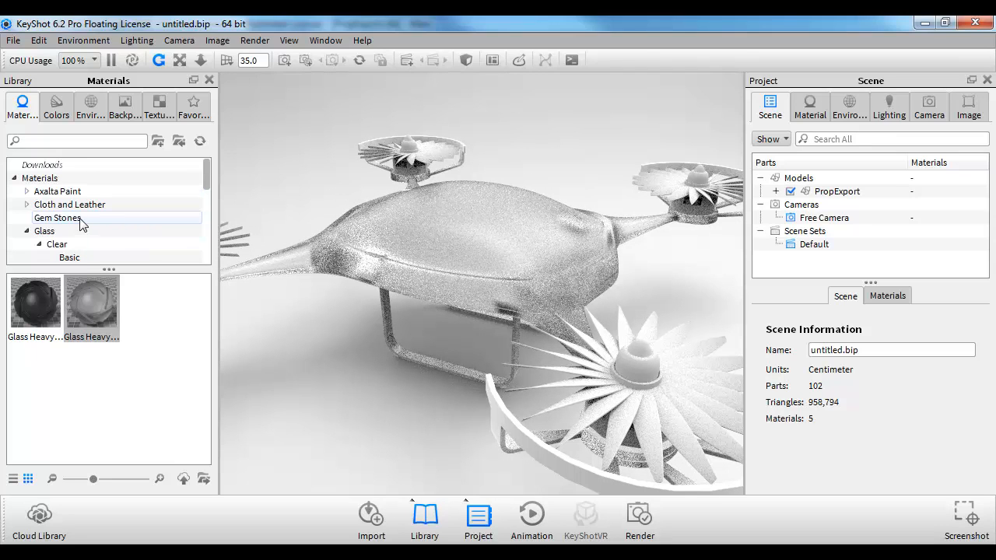
left_click(27, 232)
left_click(26, 232)
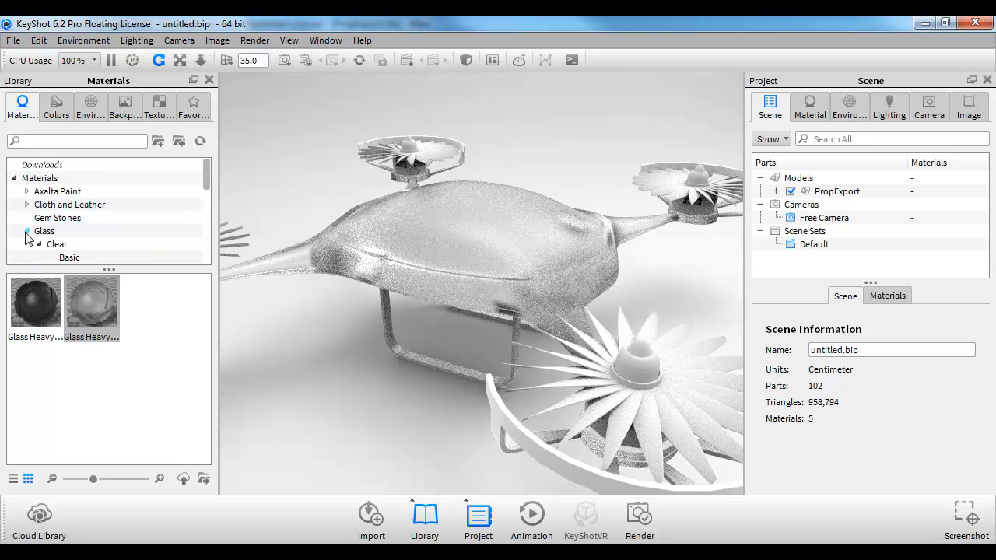
scroll(26, 237, "down", 8)
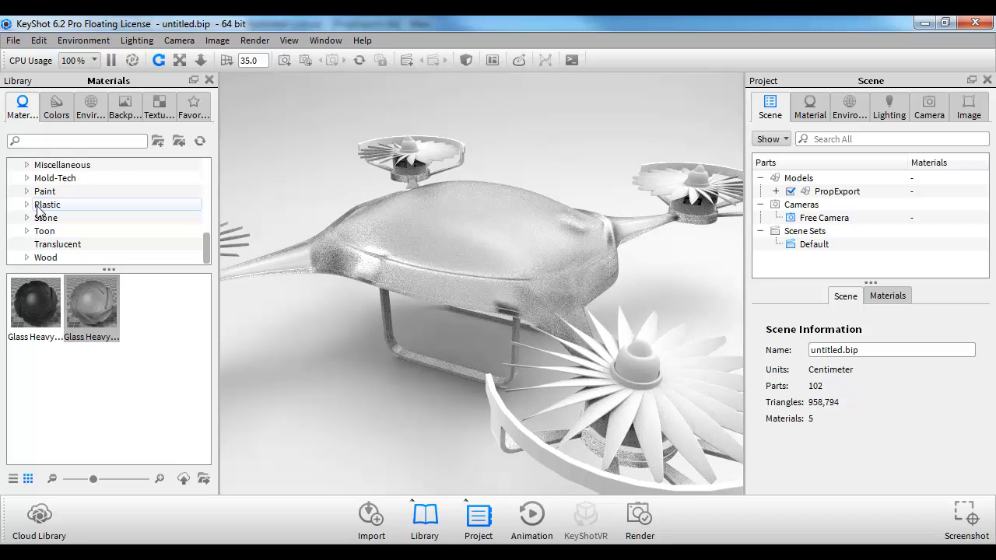
left_click(26, 204)
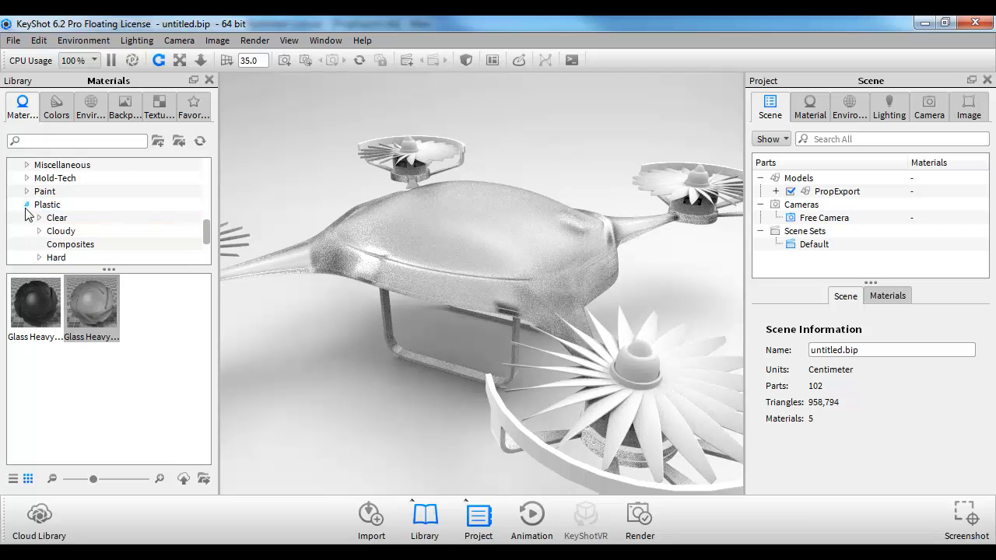
scroll(44, 231, "down", 1)
left_click(40, 219)
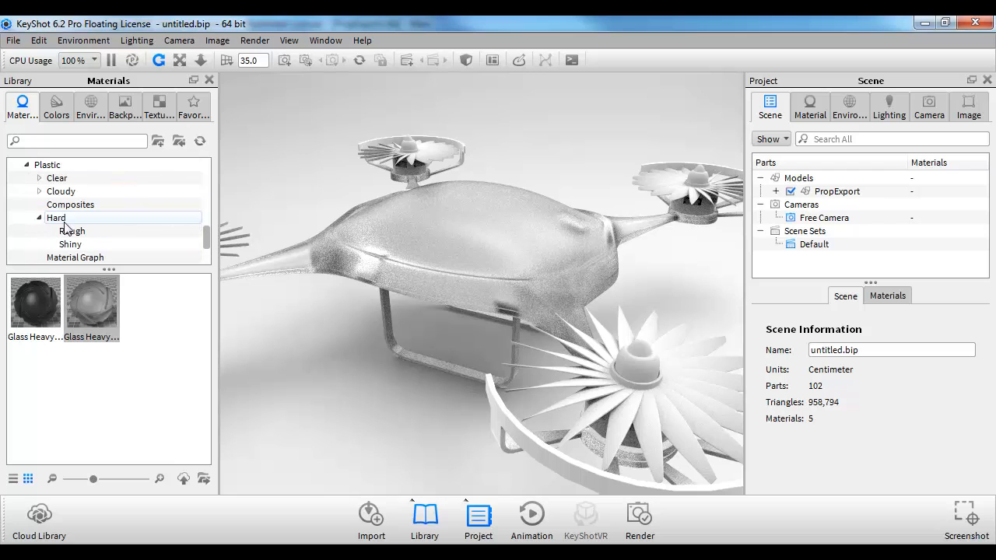
left_click(72, 234)
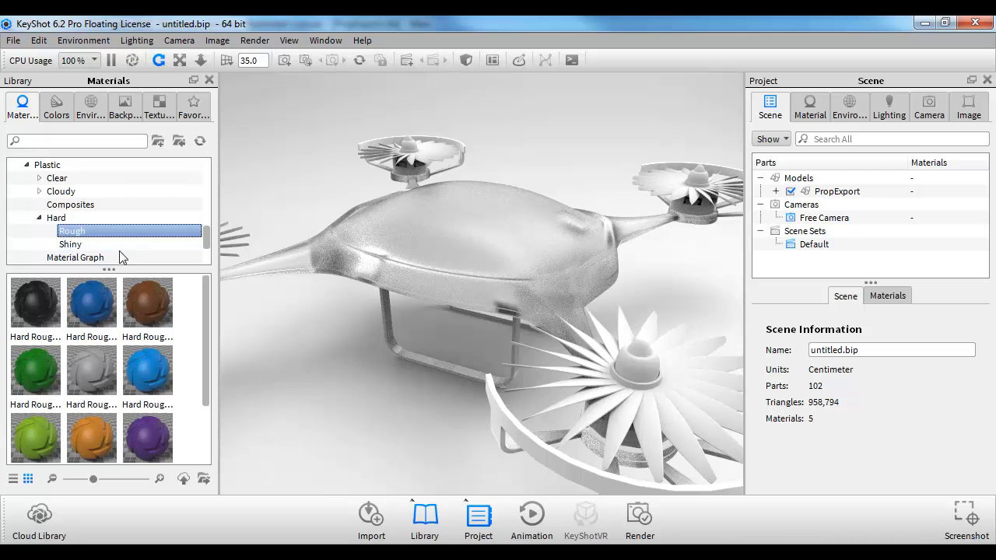
scroll(105, 353, "down", 1)
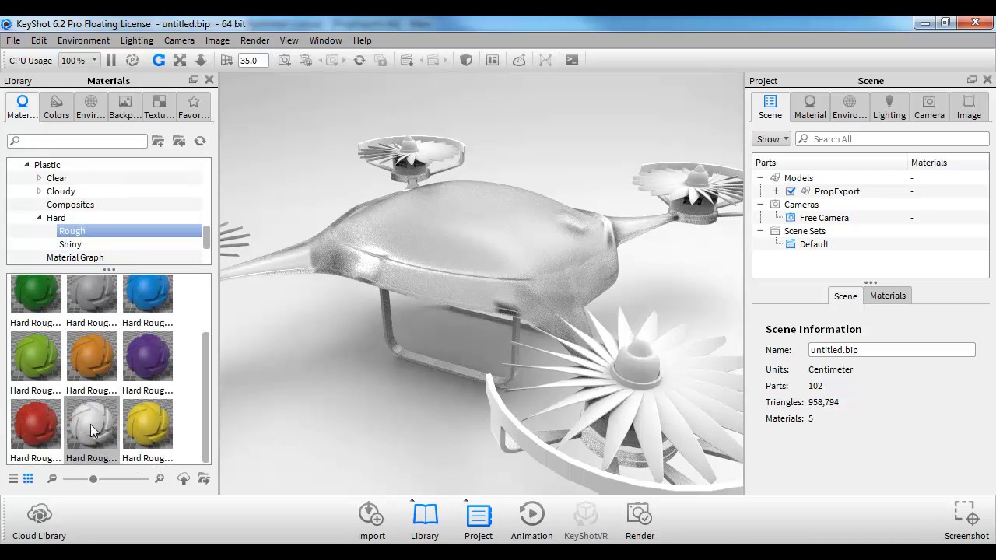
left_click_drag(91, 356, 386, 257)
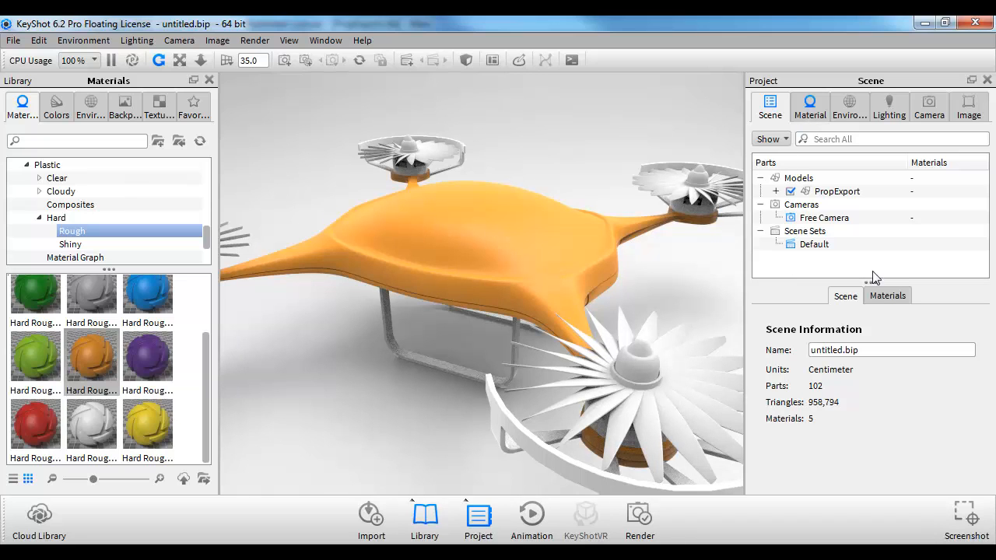
- Open the Hard Rough Plastic Orange material from the project's materials for editing
left_click(886, 297)
left_click(815, 113)
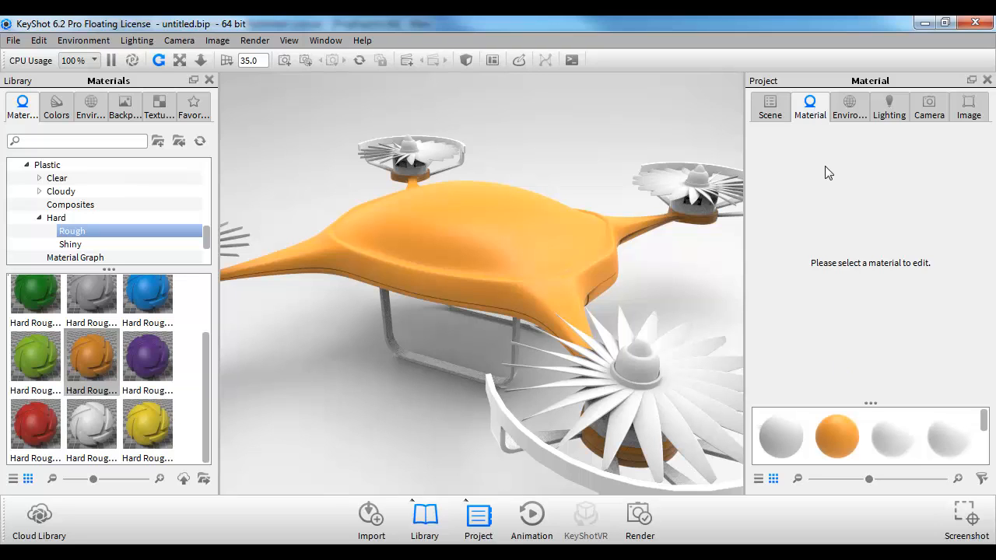
mouse_move(874, 352)
left_mouse_down()
mouse_move(872, 268)
mouse_move(871, 364)
left_mouse_up()
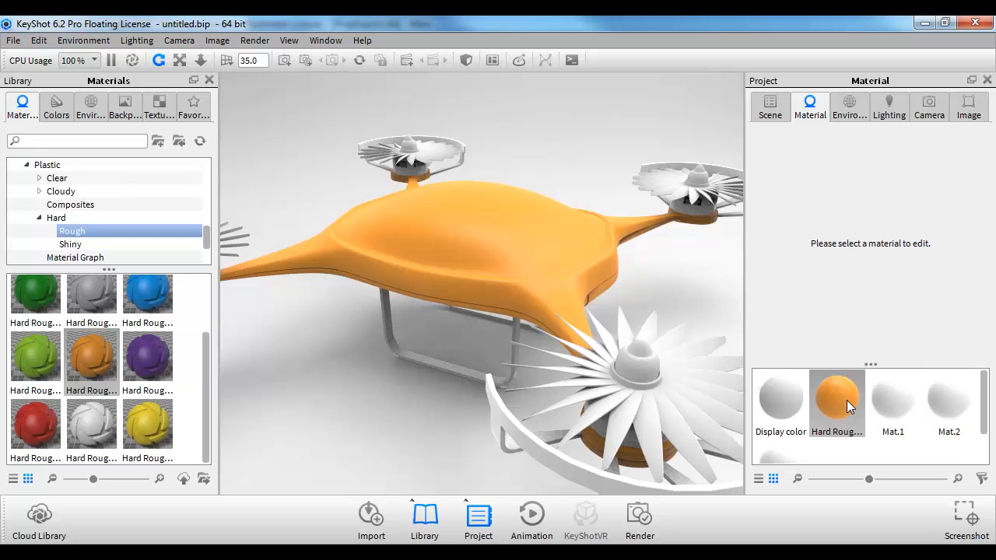
double_click(847, 400)
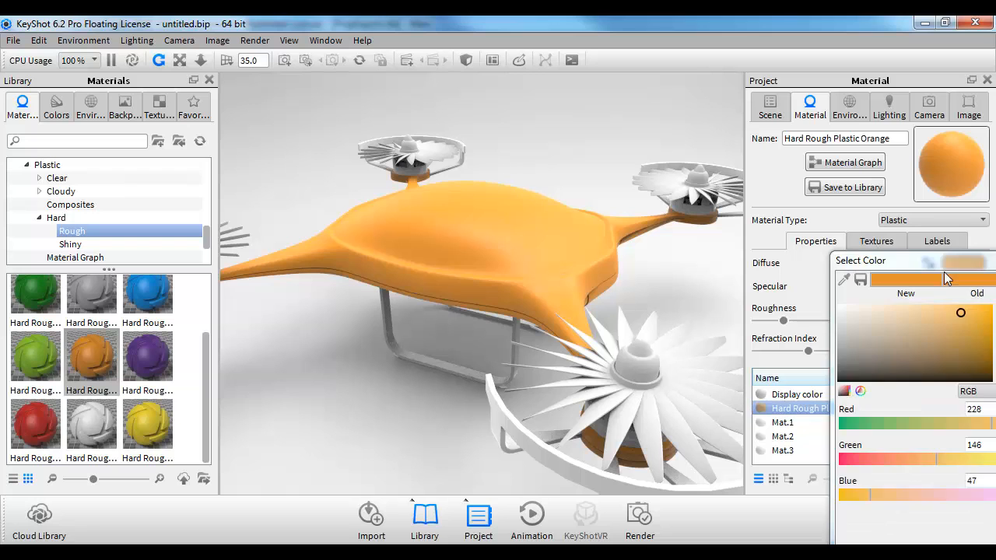
left_click(945, 265)
left_click_drag(931, 262, 670, 135)
left_click_drag(731, 297, 551, 299)
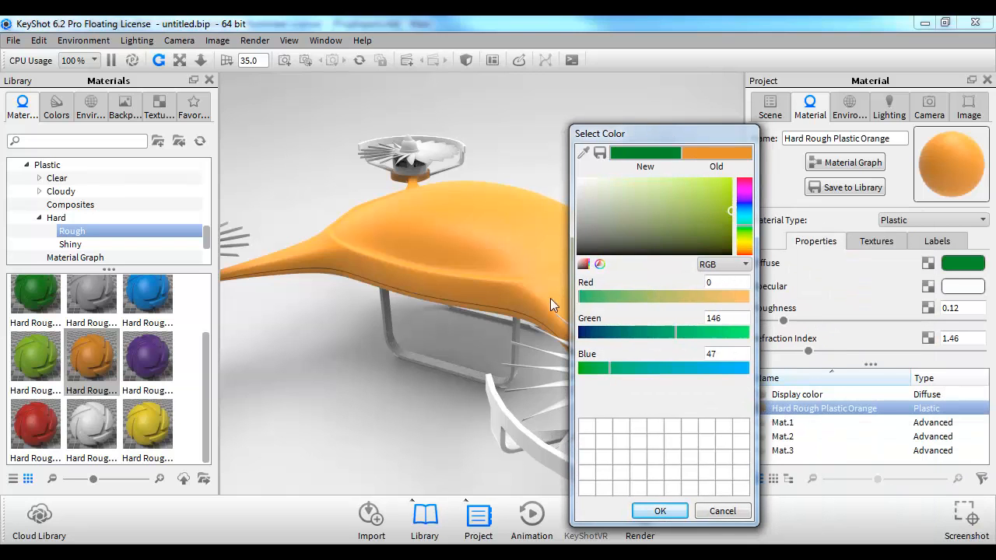
left_click(723, 511)
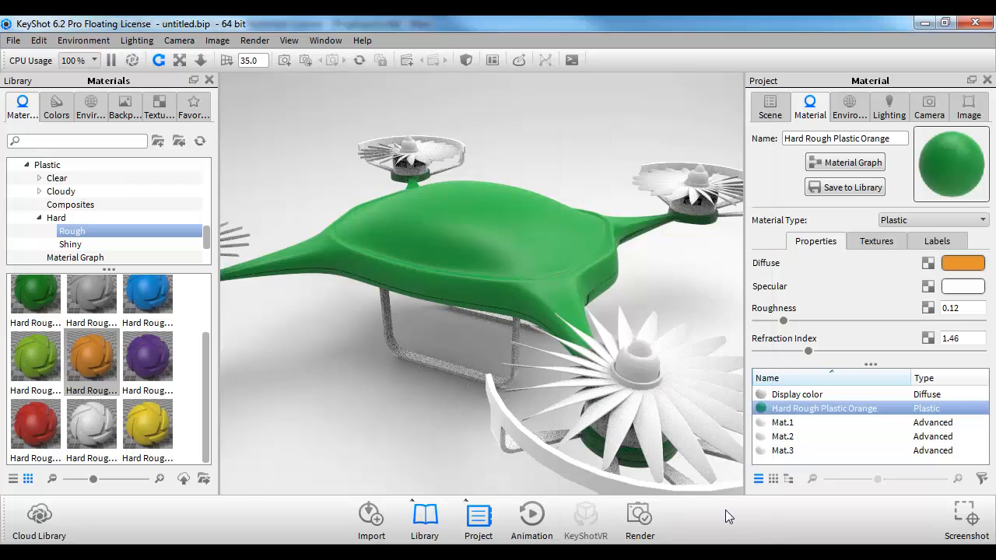
- Load DecalSheet from the Sarcona_Drone project's tex folder as the orange plastic material's diffuse texture
left_click(870, 244)
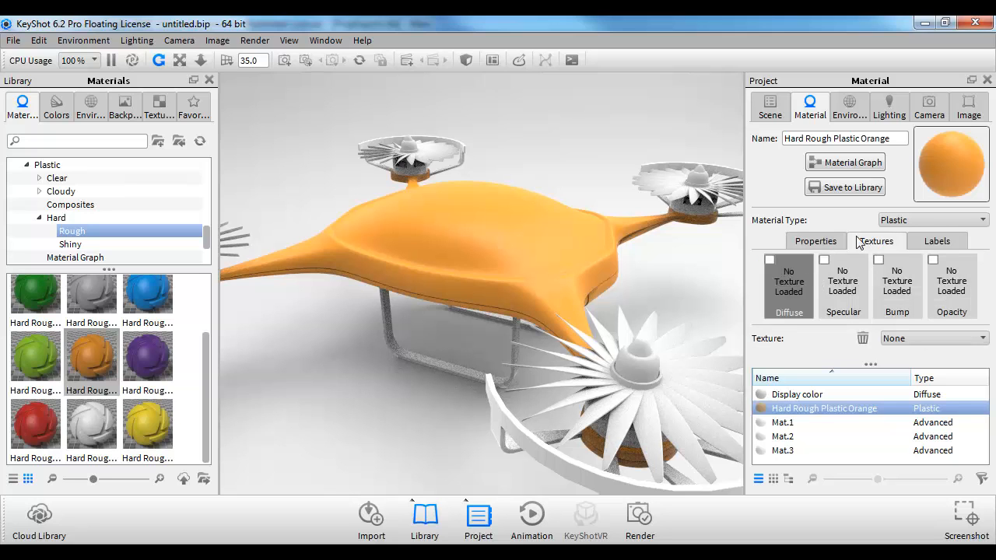
left_click(771, 265)
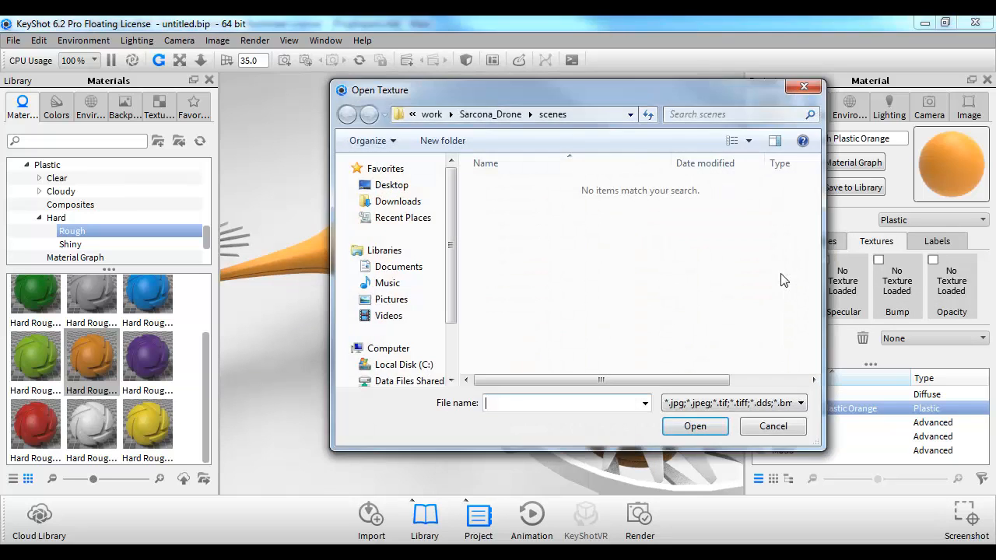
left_click(496, 117)
double_click(500, 217)
left_click(504, 187)
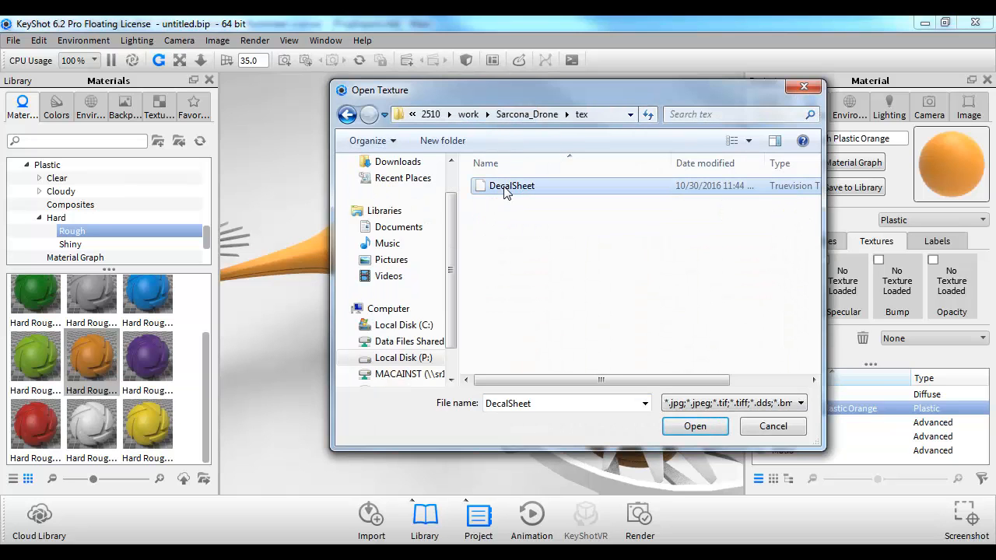
double_click(505, 186)
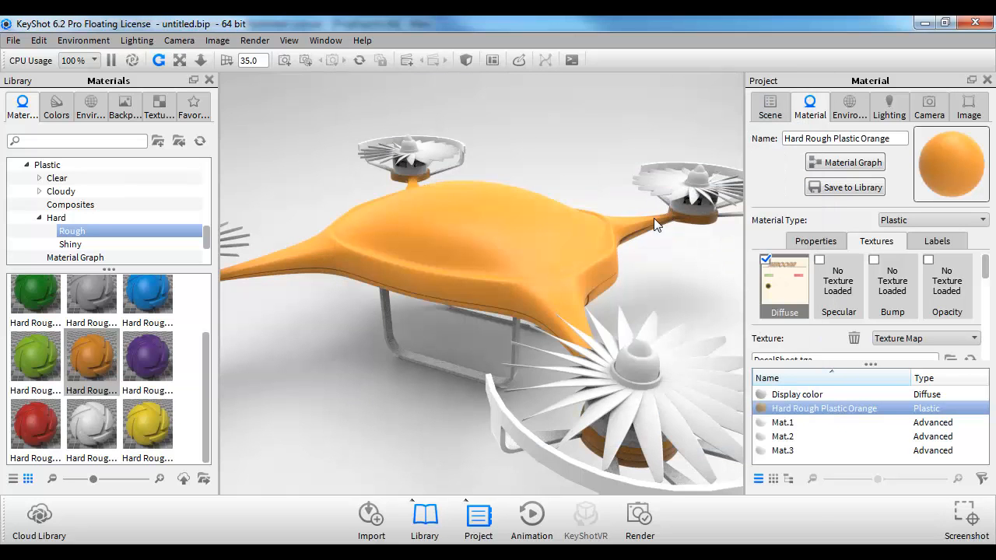
- Set the mapping type of the body's diffuse decal texture to UV Coordinates
left_click_drag(665, 285, 495, 271)
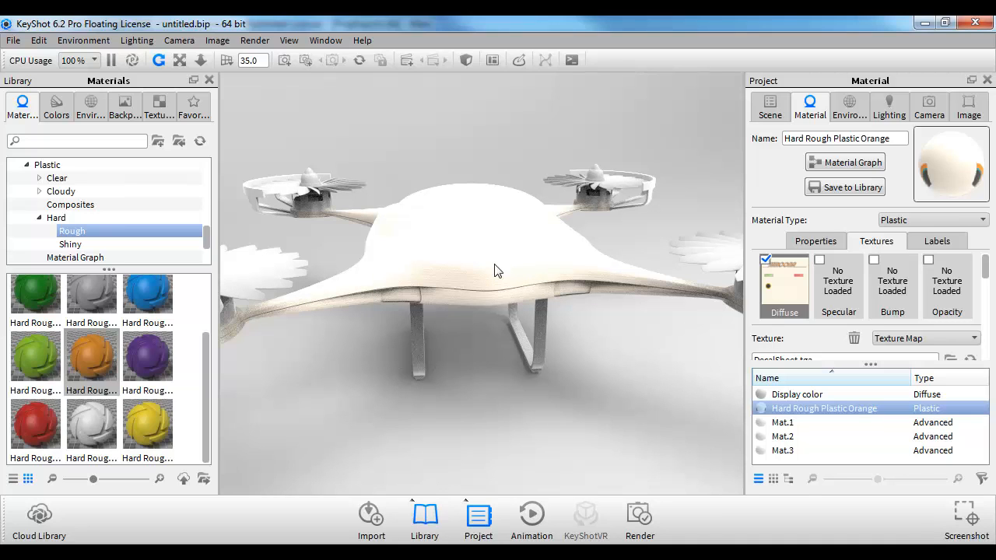
left_click_drag(986, 267, 990, 315)
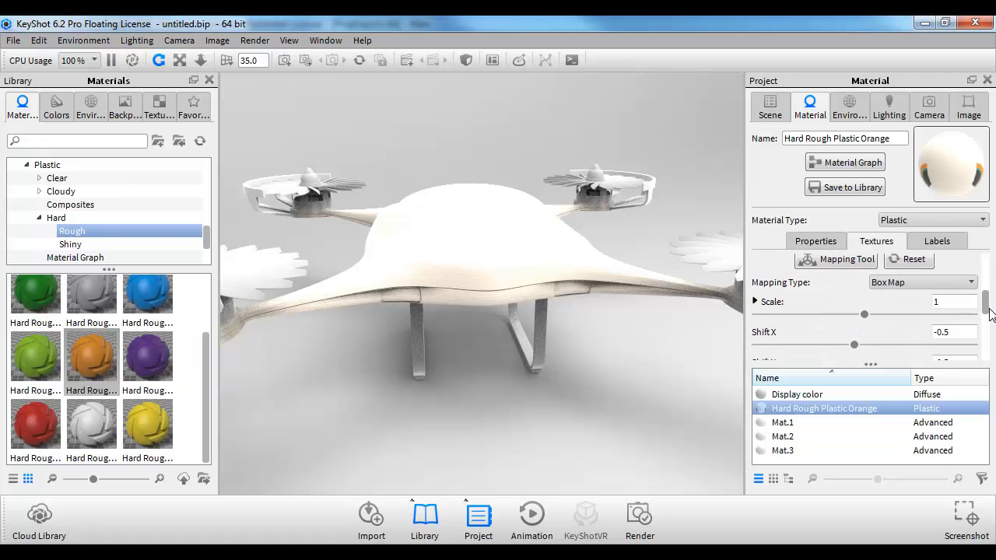
left_click(889, 285)
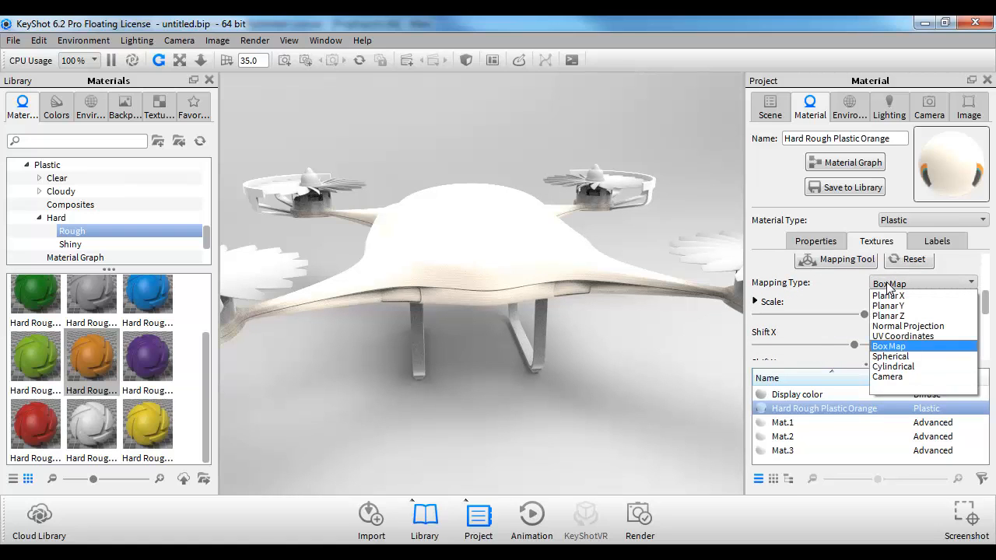
left_click(899, 337)
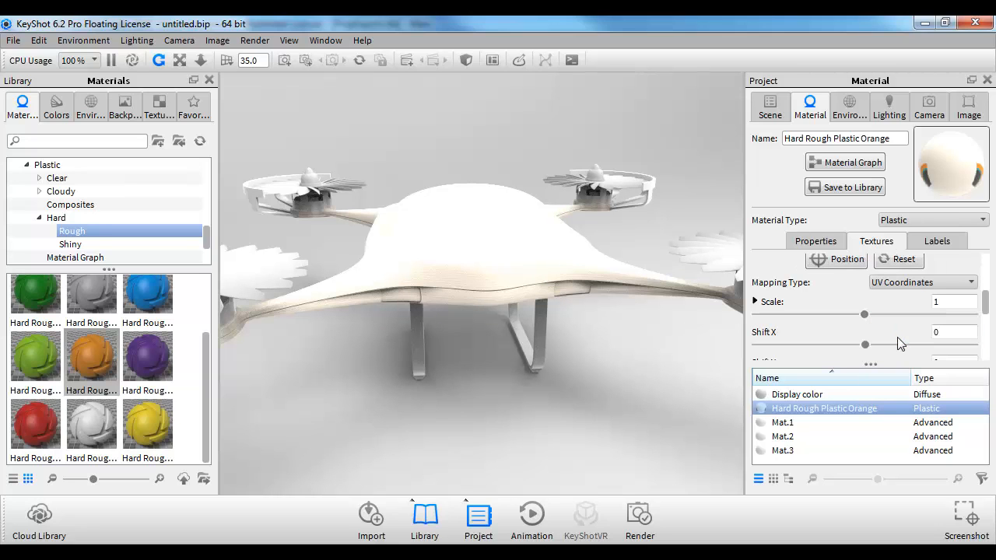
- Flip the body's decal texture vertically, keeping the front of the drone in view
left_click_drag(575, 316, 574, 290)
scroll(574, 290, "up", 2)
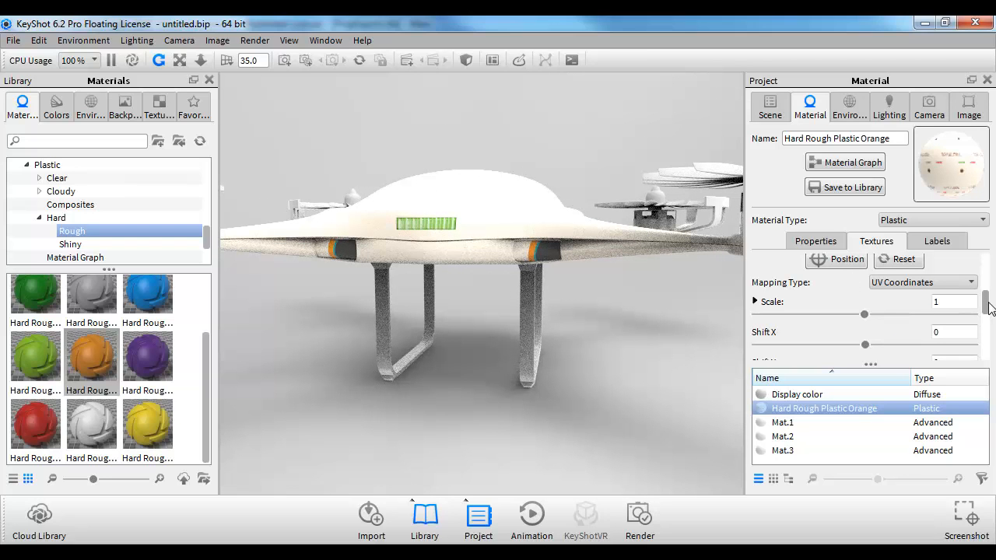
left_click_drag(990, 307, 987, 340)
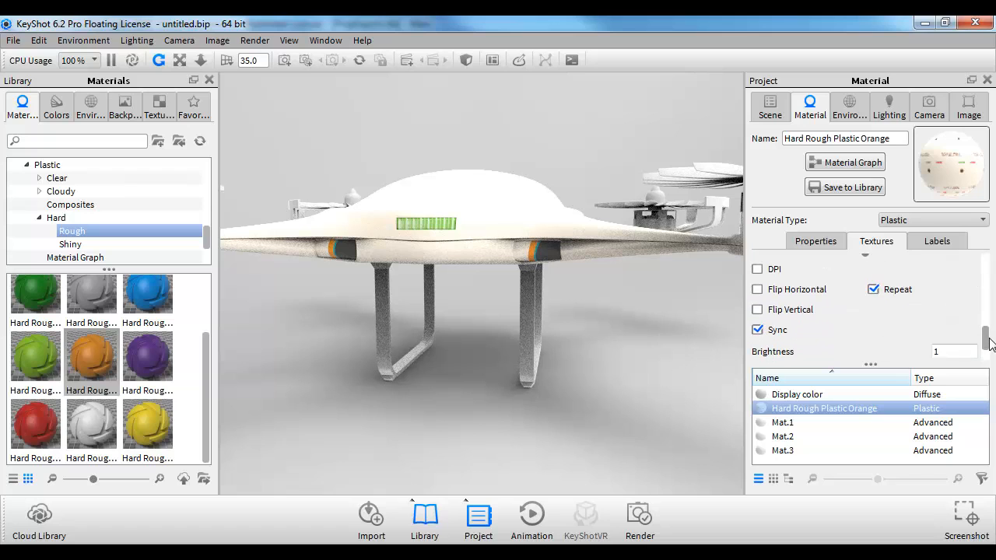
left_click(795, 311)
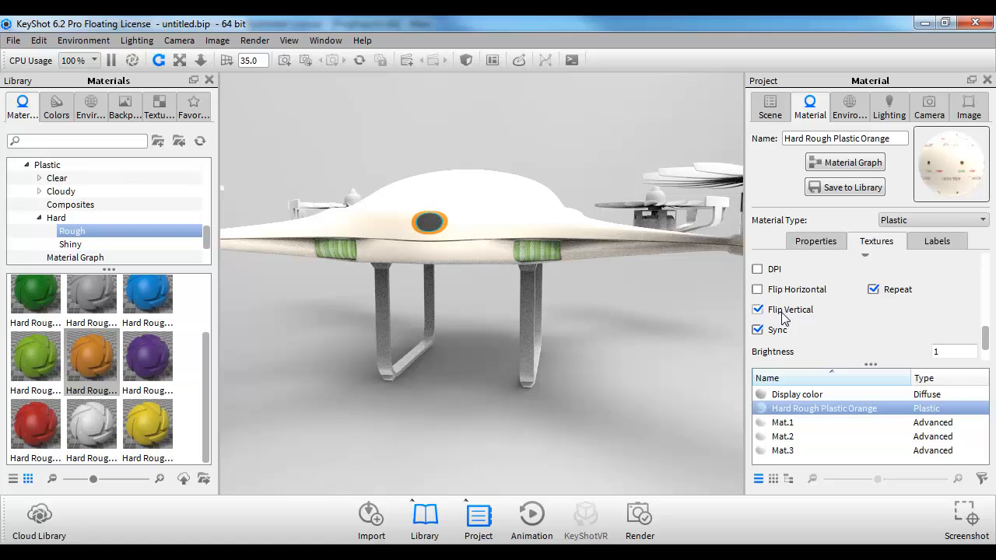
- Preview the Hard Rough Plastic Light Blue material on the propellers, propeller guards and engine guards to check which parts it would affect
left_click_drag(341, 165, 482, 285)
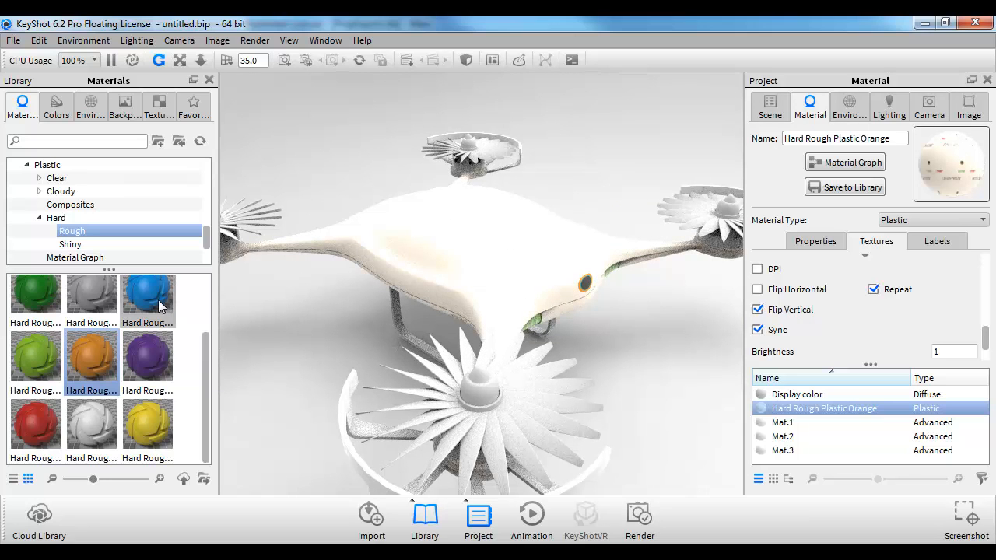
middle_click_drag(333, 284, 453, 259)
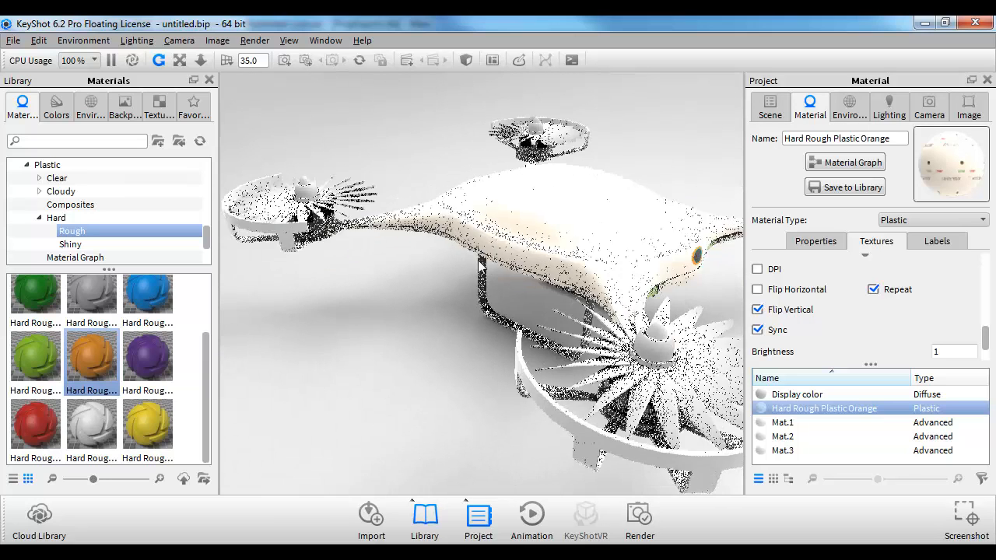
mouse_move(153, 297)
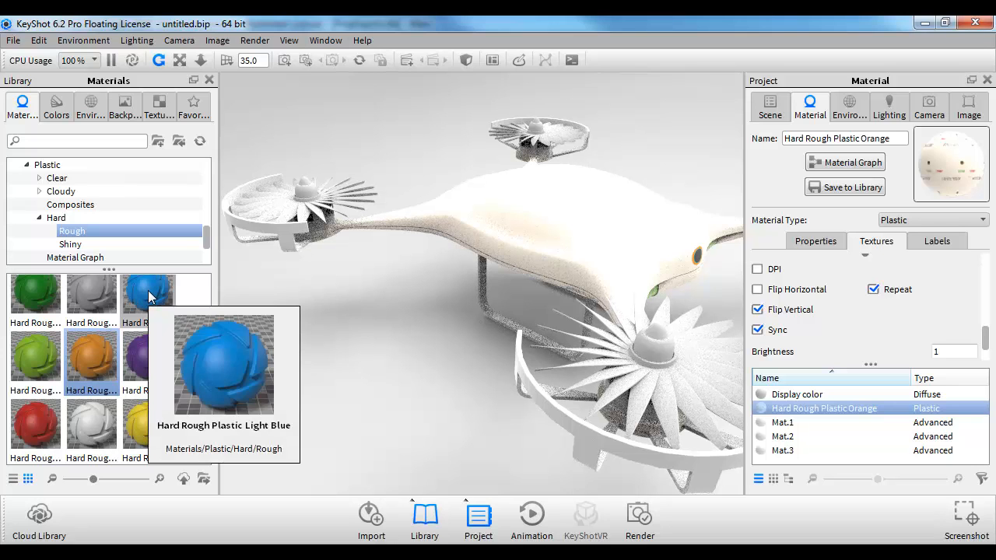
left_click_drag(151, 296, 290, 211)
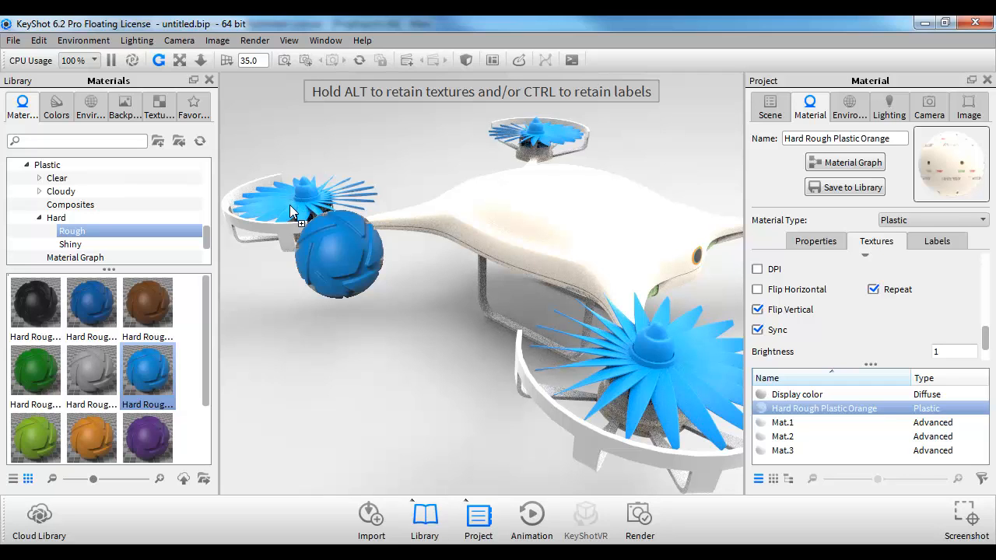
left_click_drag(291, 211, 293, 246)
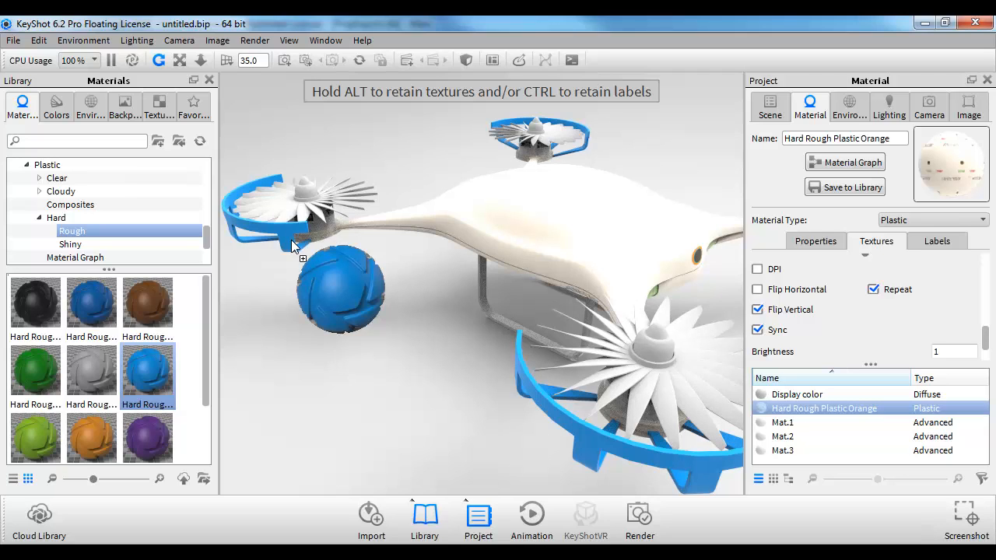
left_click_drag(291, 240, 319, 230)
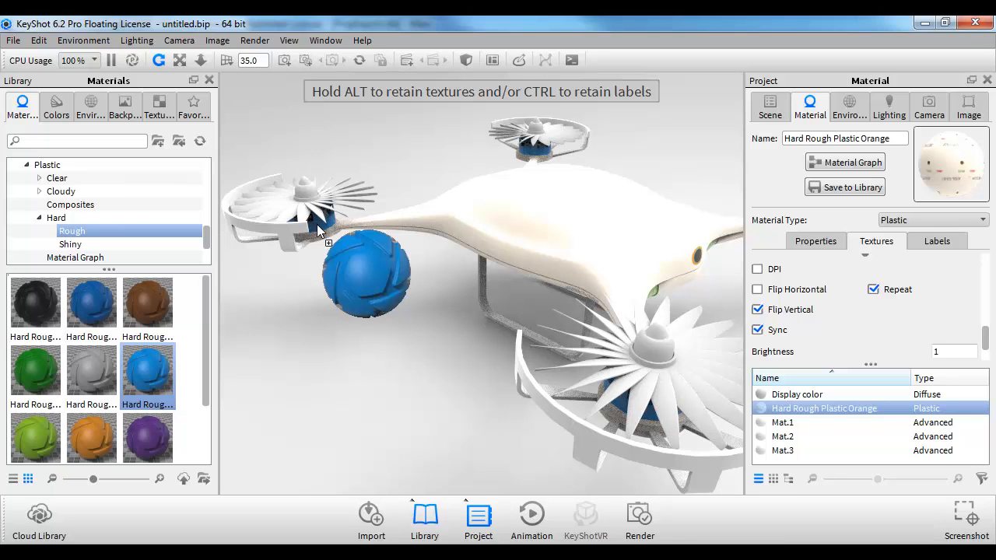
left_click_drag(317, 224, 111, 215)
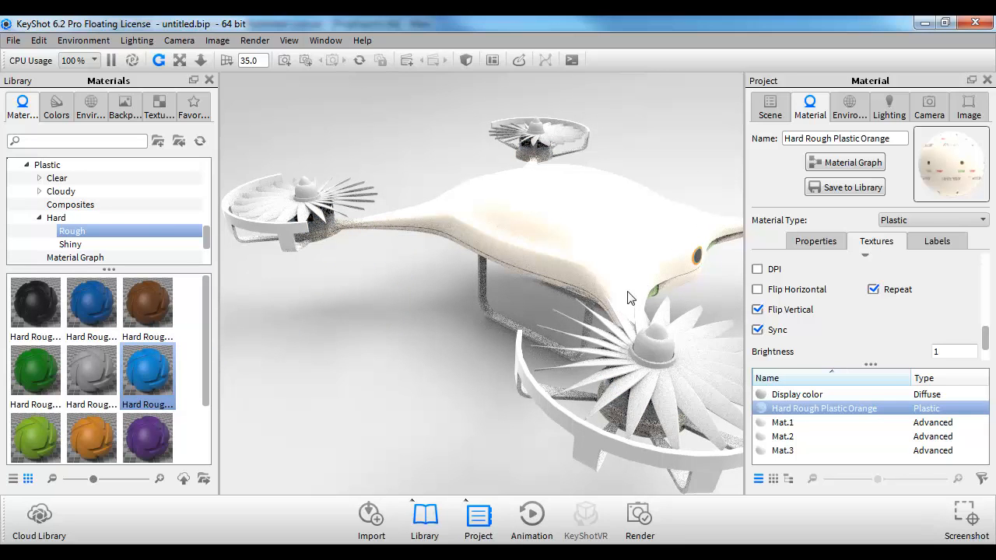
- Switch to Cinema 4D and set the colour of Mat.3 to bright blue with hue 193°, saturation 100% and value 100%
key("alt+Tab")
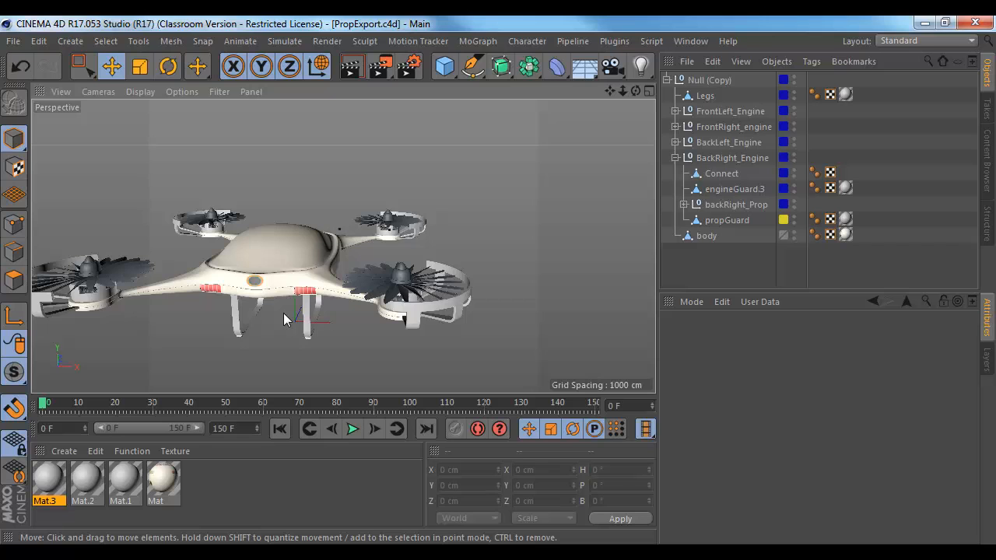
left_click_drag(341, 296, 403, 257, "alt")
scroll(402, 257, "up", 3)
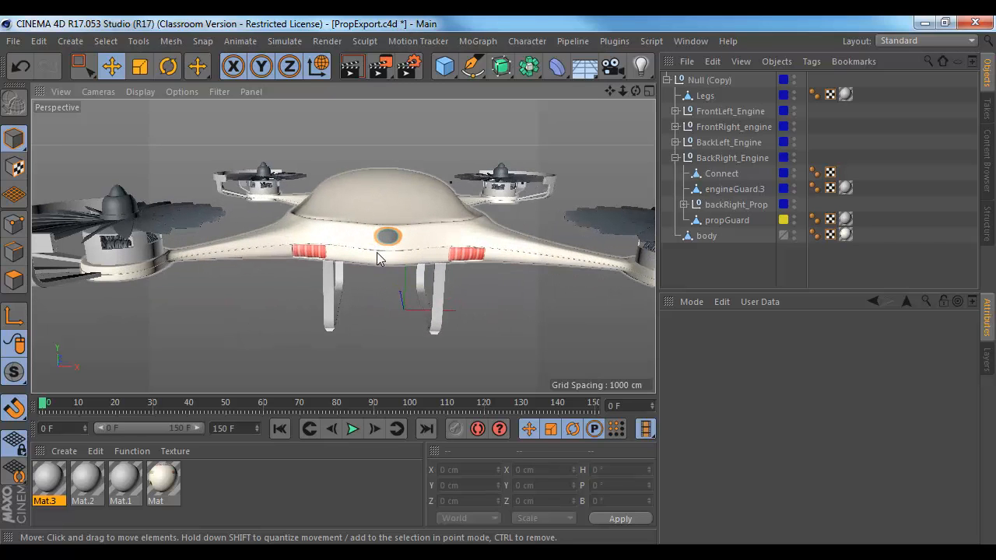
double_click(48, 478)
left_click_drag(552, 236, 705, 246)
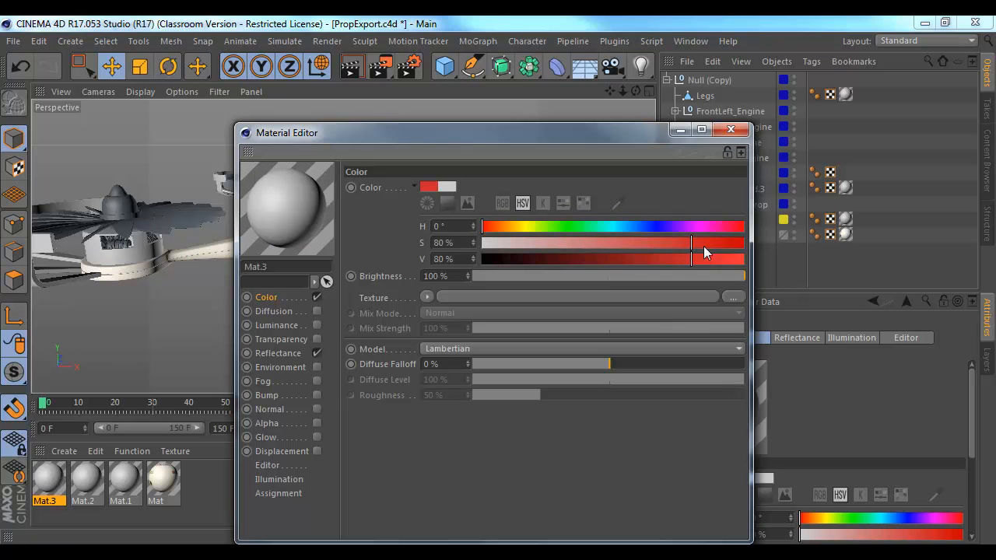
left_click_drag(566, 226, 624, 231)
left_click_drag(691, 258, 744, 260)
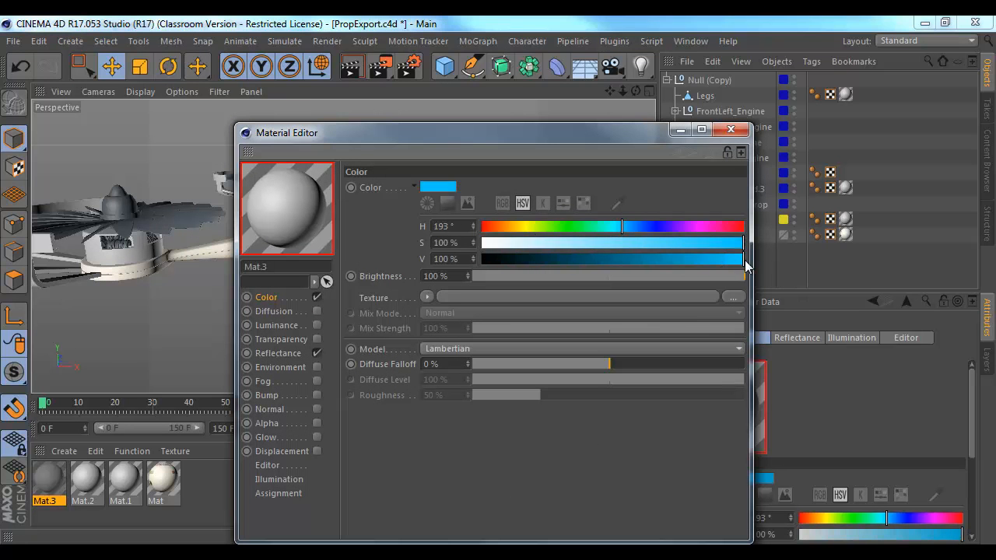
left_click(731, 130)
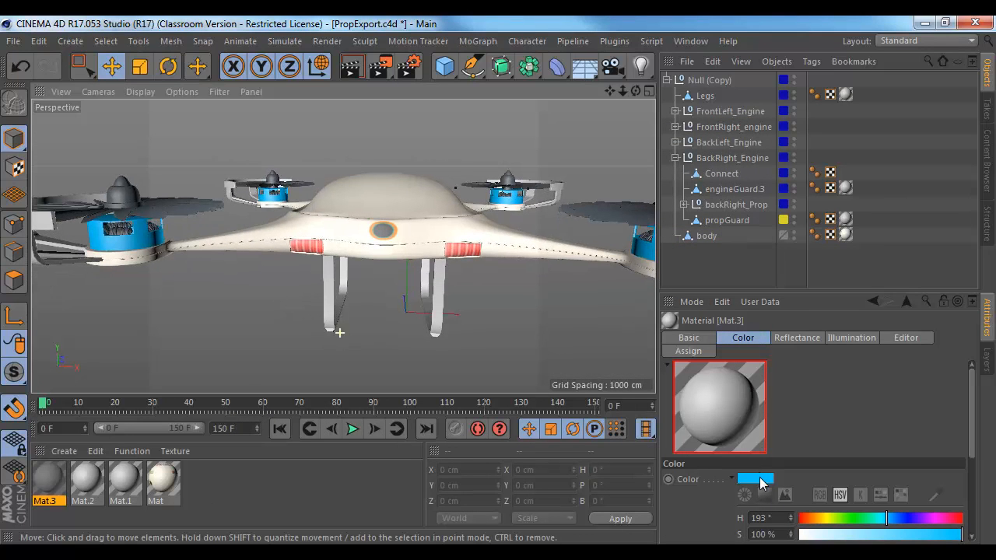
- Set the colour of Mat.2 on the drone's legs to red with hue 0° and saturation 100%
middle_click(272, 219)
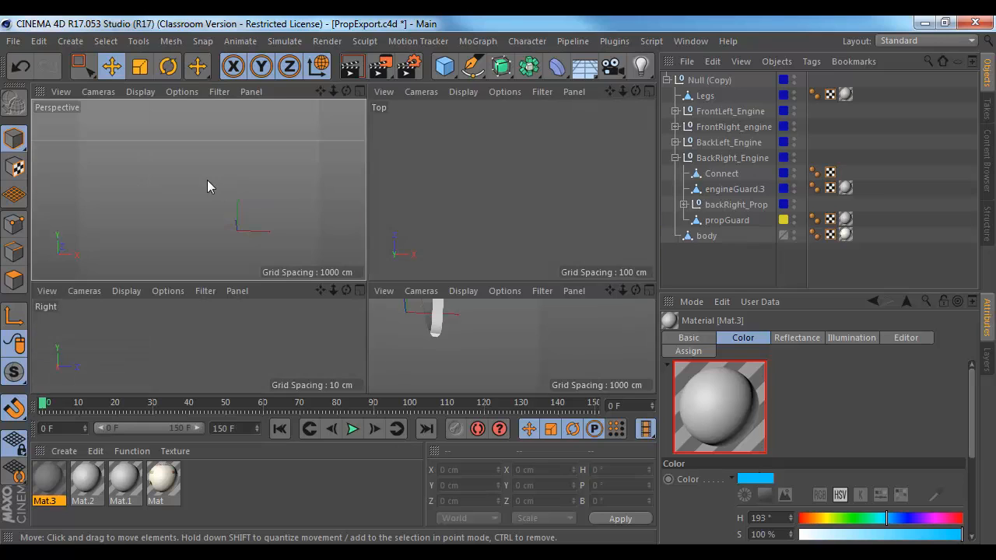
middle_click(290, 191)
double_click(87, 486)
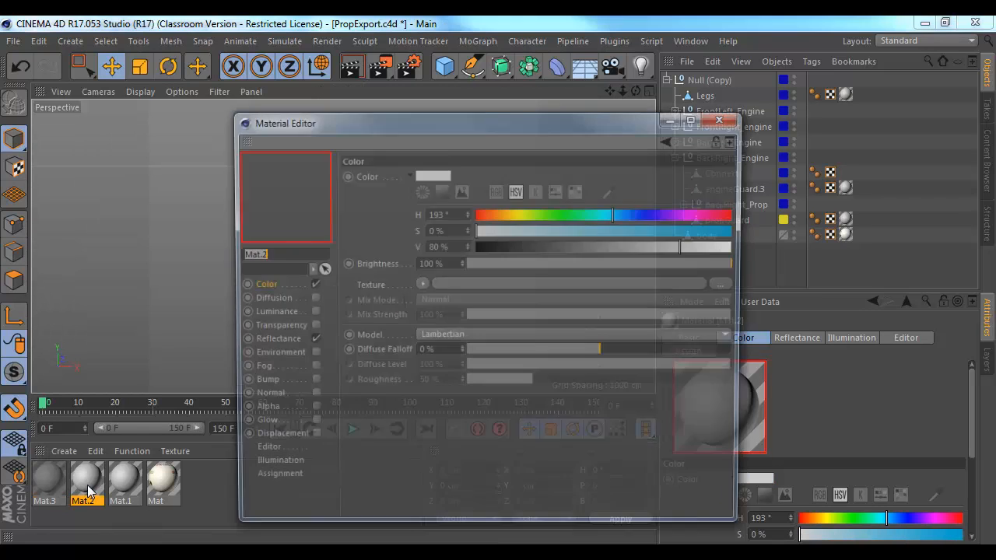
left_click_drag(568, 227, 771, 249)
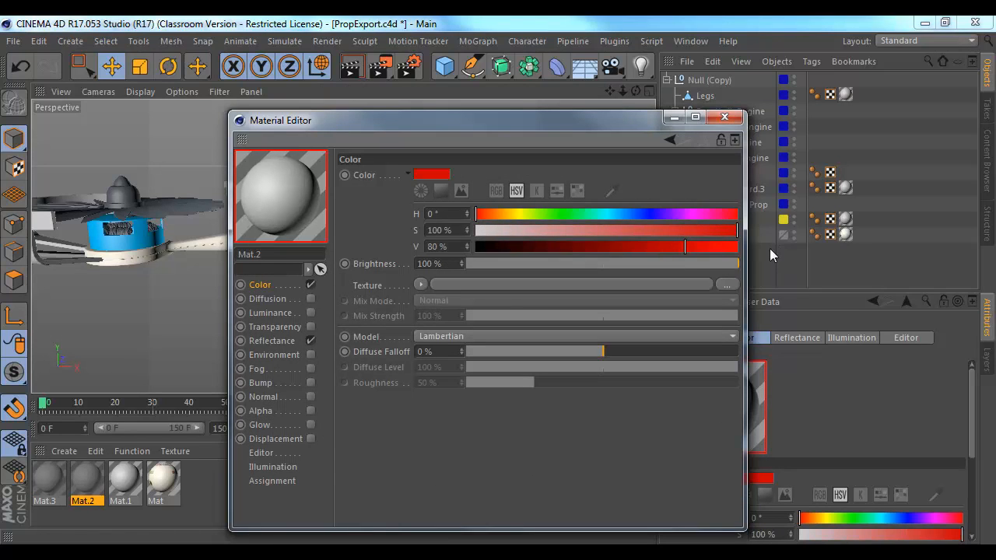
left_click(713, 123)
- Set the colour of Mat.1 on the propeller guards to green with hue 130° and saturation 97%
double_click(124, 481)
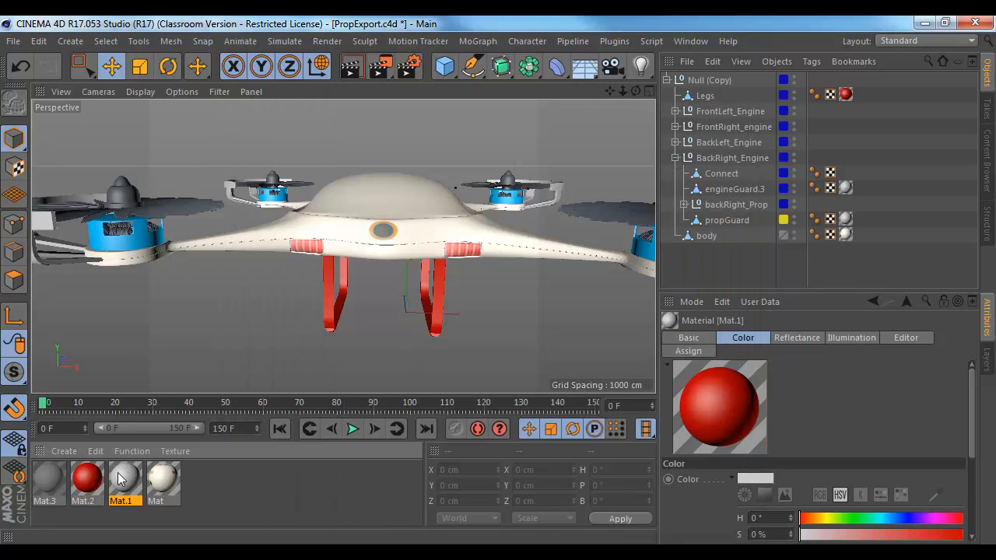
left_click_drag(543, 214, 729, 231)
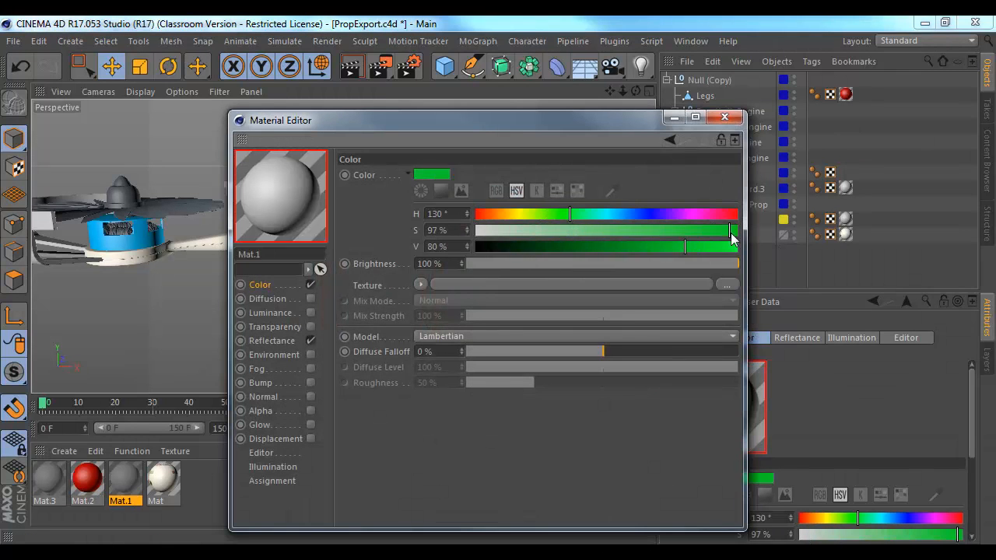
left_click(723, 118)
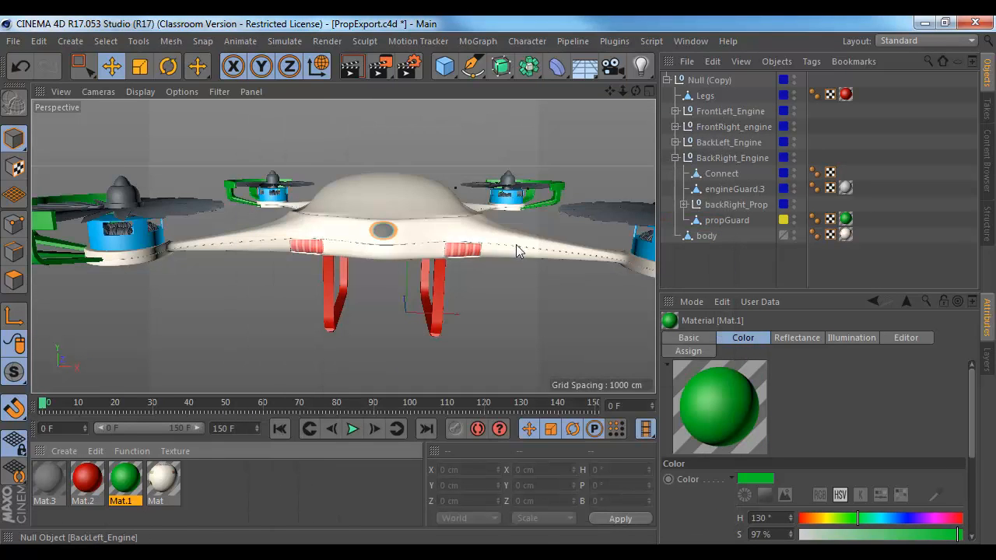
- Select the propTop caps of the BackLeft and FrontRight engines together
left_click_drag(546, 246, 392, 249, "alt")
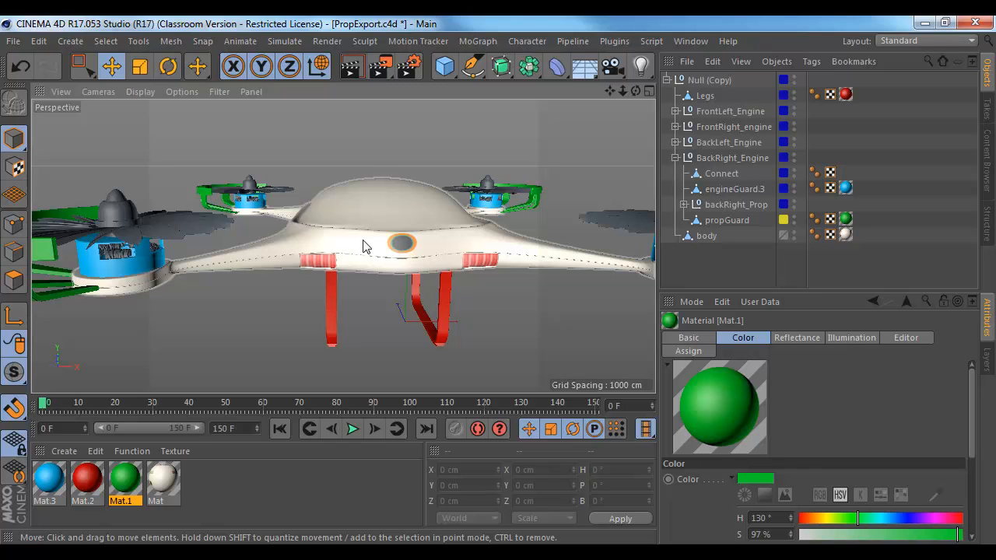
left_click_drag(430, 212, 466, 240, "alt")
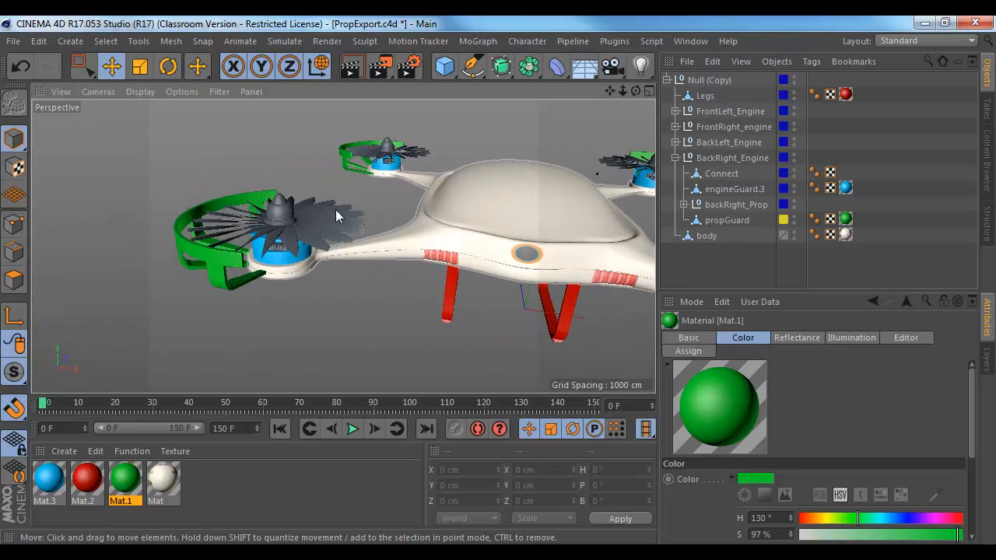
left_click(389, 148)
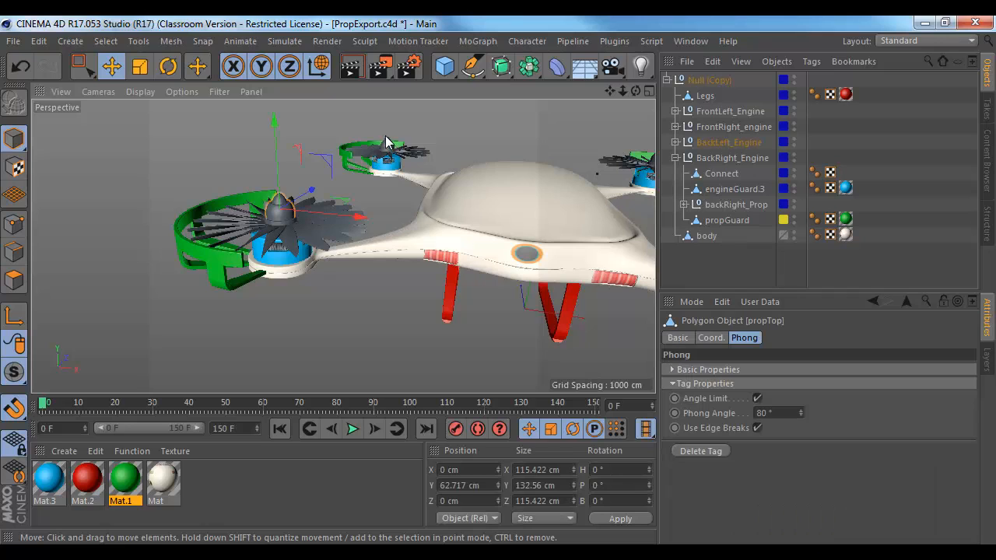
left_click_drag(547, 176, 352, 191, "alt")
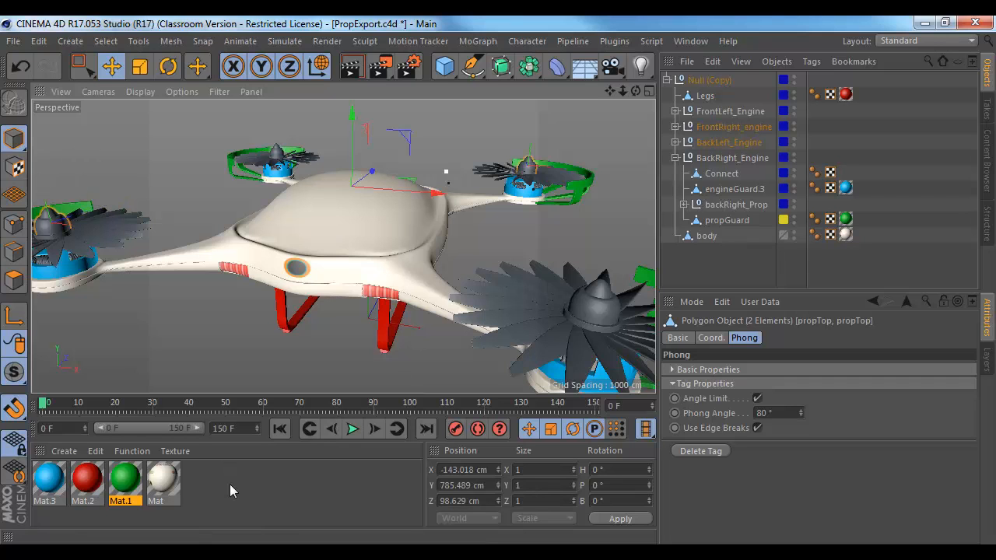
left_click_drag(330, 344, 341, 257, "alt")
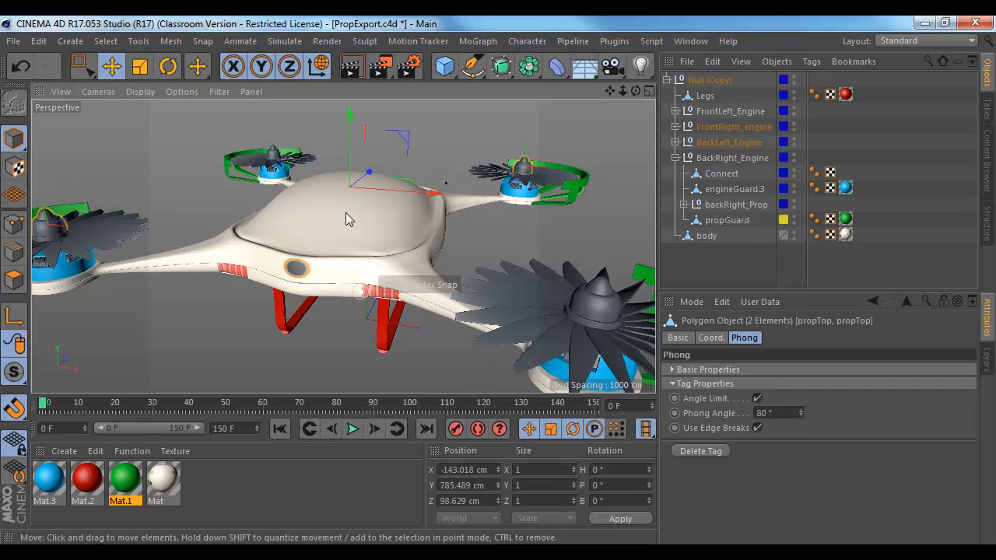
- Switch to KeyShot, pause its realtime rendering and return to the drone scene in Cinema 4D
key("alt+Tab")
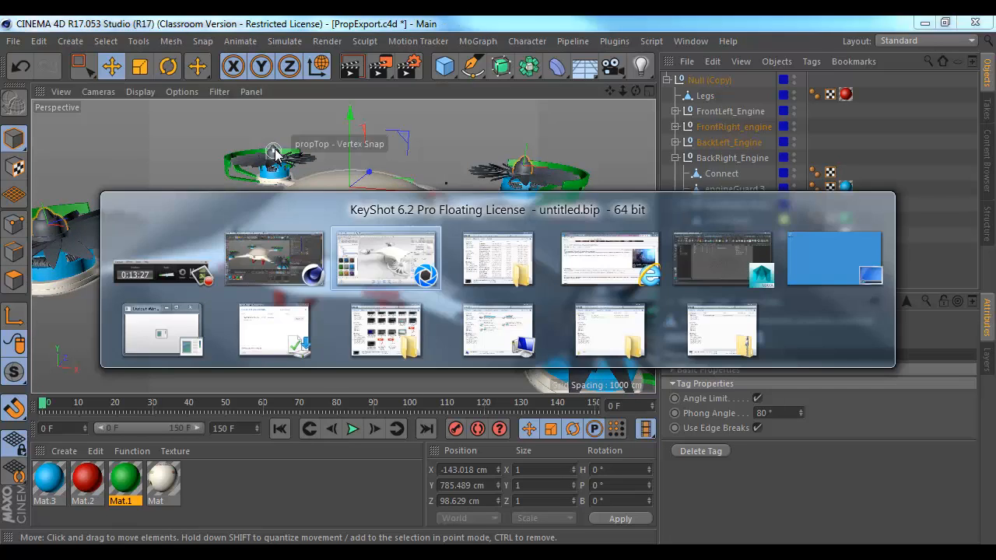
left_click(254, 40)
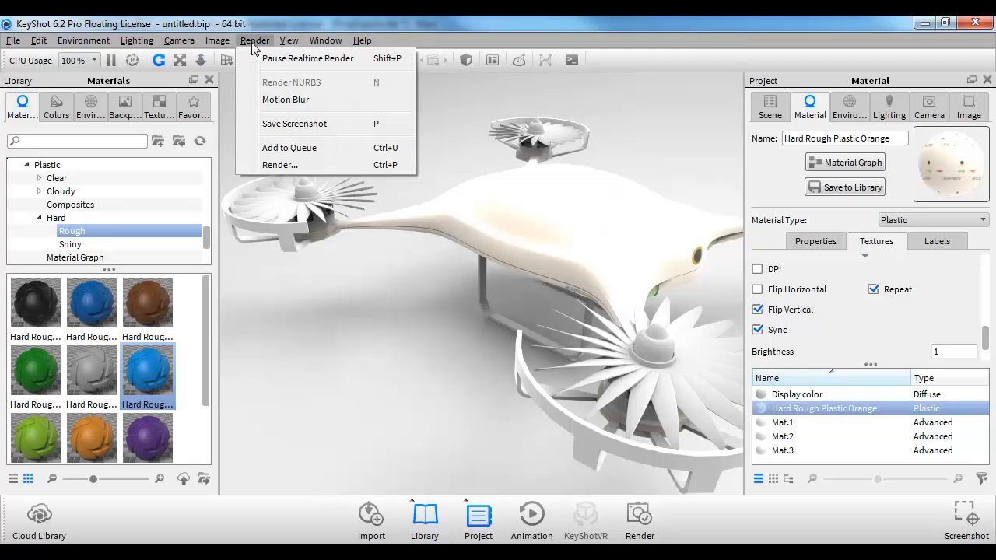
left_click(276, 58)
key("alt+Tab")
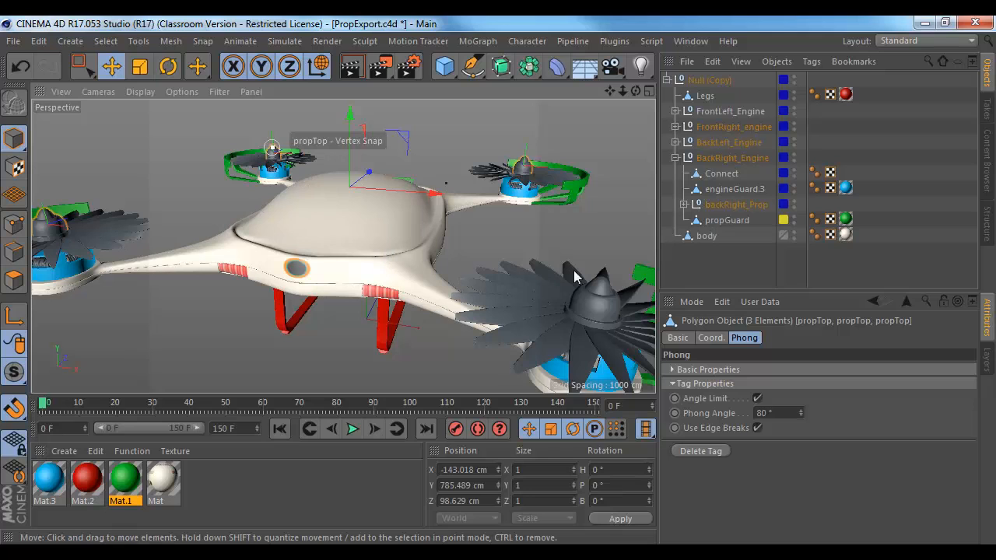
- Complete the selection of all four propTop caps and apply a newly created material to them
left_click(601, 292, "shift")
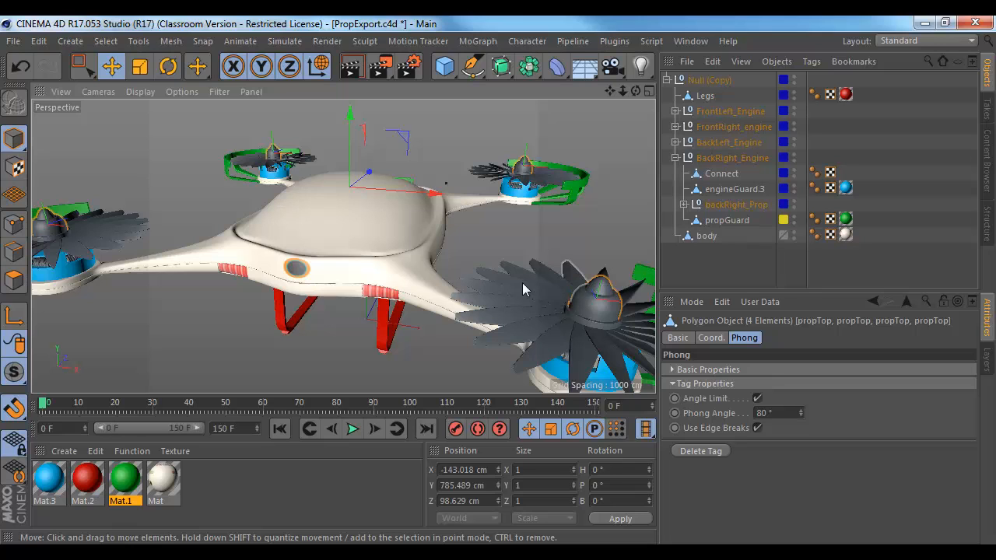
double_click(242, 479)
left_click_drag(45, 480, 52, 232)
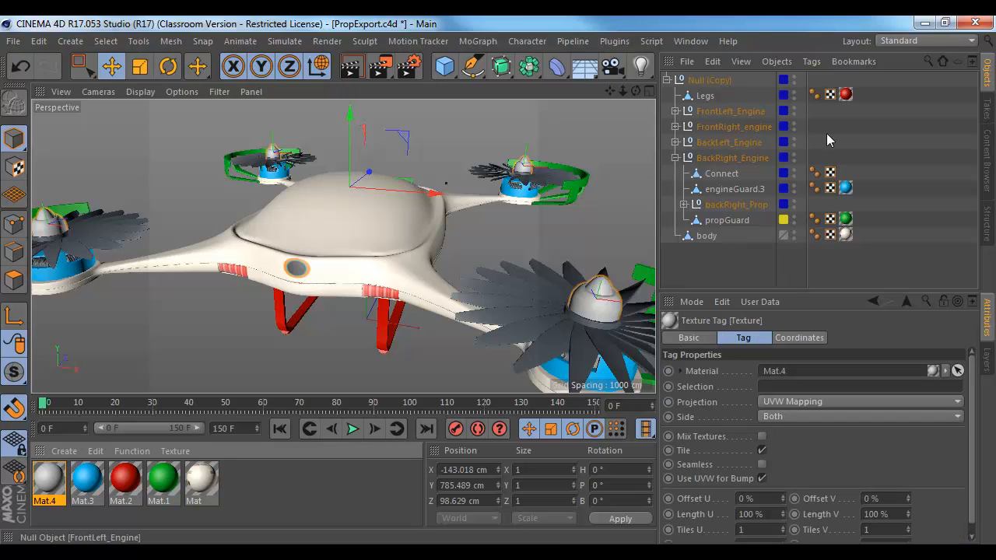
- Set the colour of the new Mat.4 material to yellow with hue 62° and saturation 97%
double_click(46, 479)
left_click_drag(589, 221, 520, 221)
left_click_drag(537, 231, 730, 231)
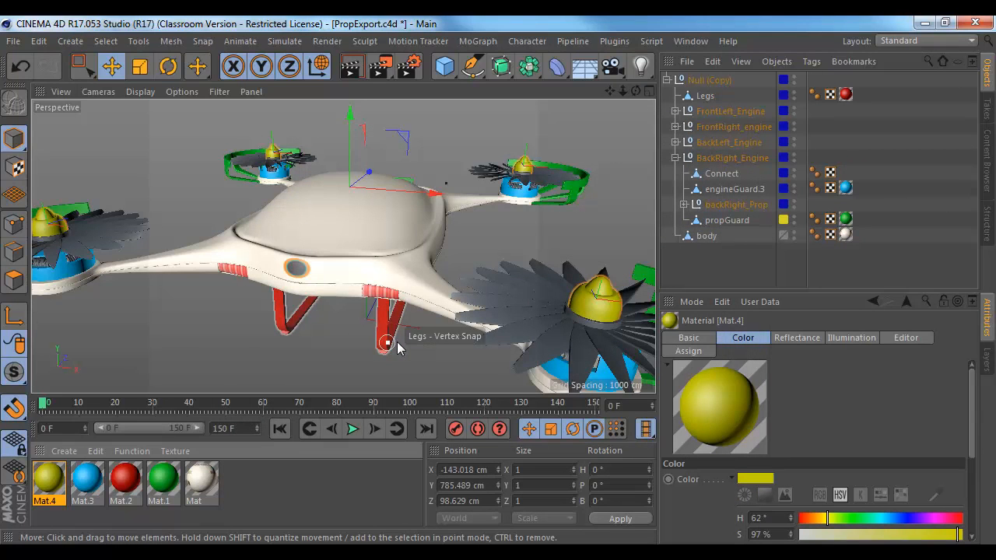
left_click(169, 292)
left_click_drag(169, 292, 359, 247, "alt")
right_click_drag(359, 247, 388, 260, "alt")
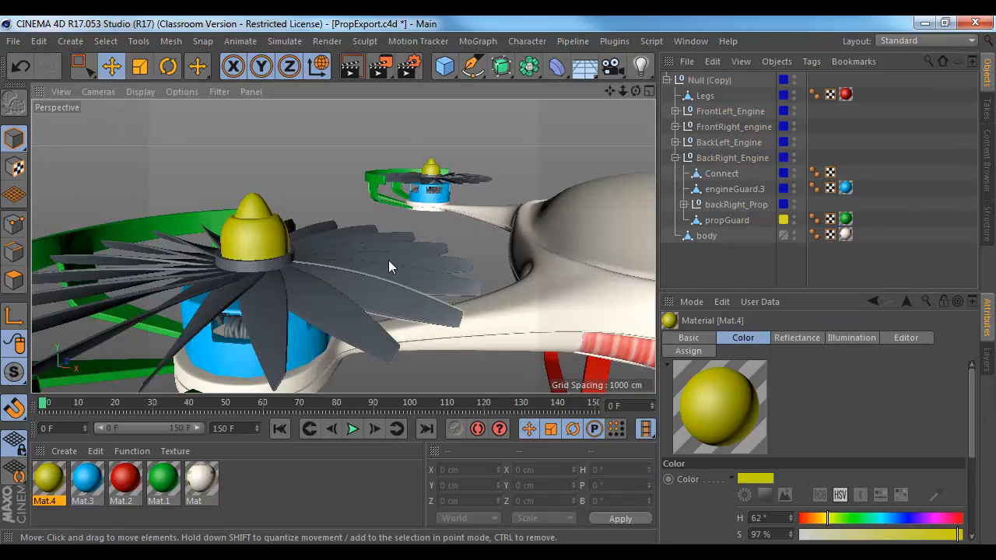
left_click_drag(388, 260, 378, 198, "alt")
left_click(386, 205)
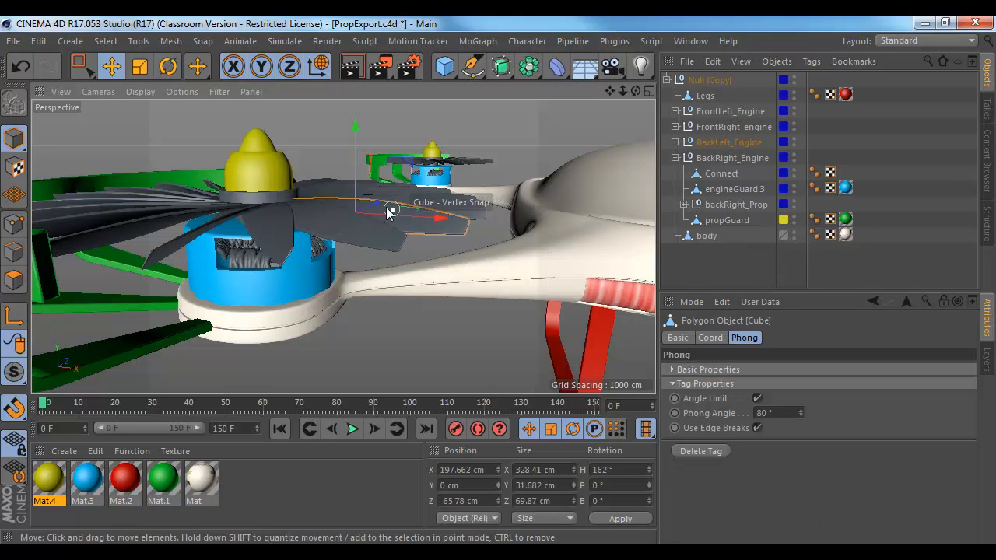
left_click_drag(464, 219, 462, 217)
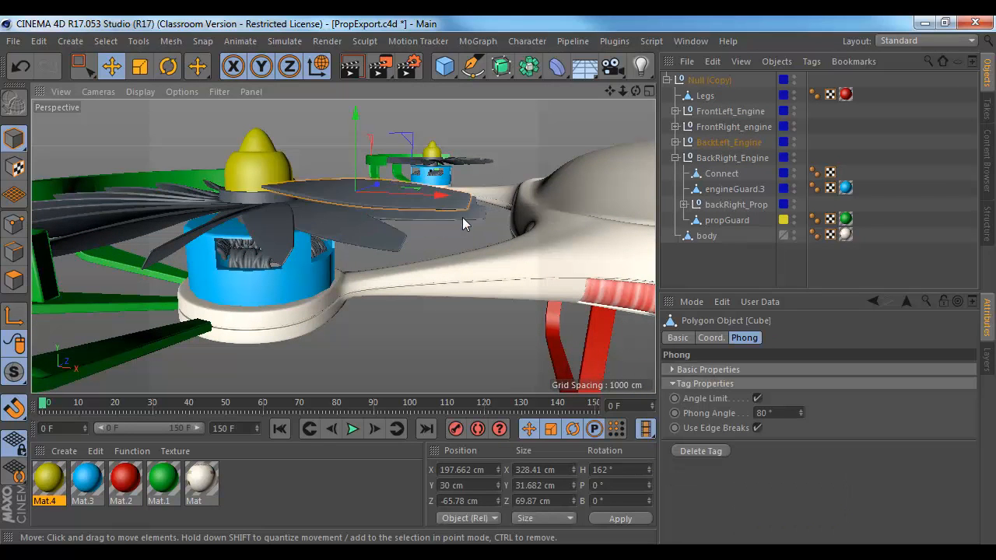
key("ctrl+z")
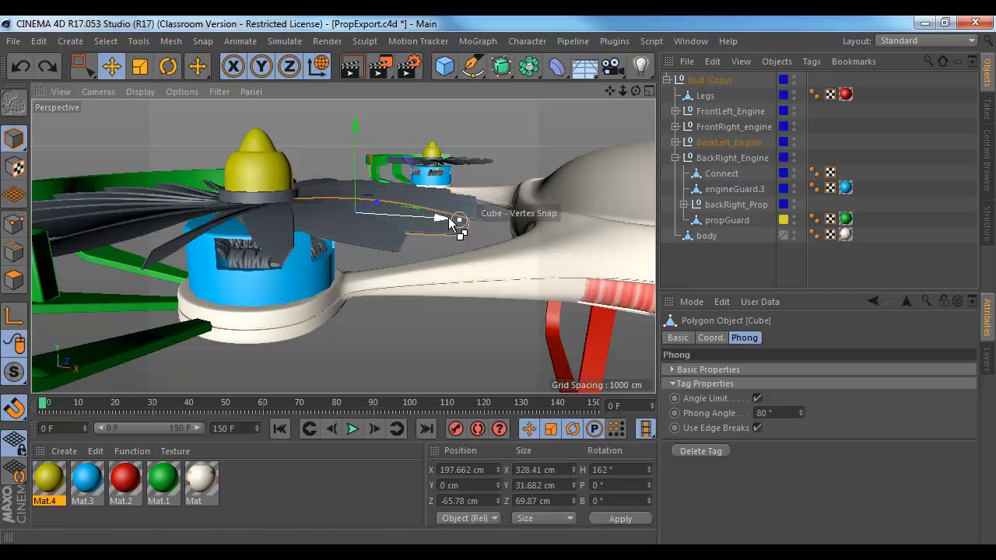
- Expand the engine groups and select frontLeft_Prop, frontRight_Prop, backLeft_Prop and backRight_Prop together
left_click(675, 143)
left_click(674, 127)
left_click(675, 111)
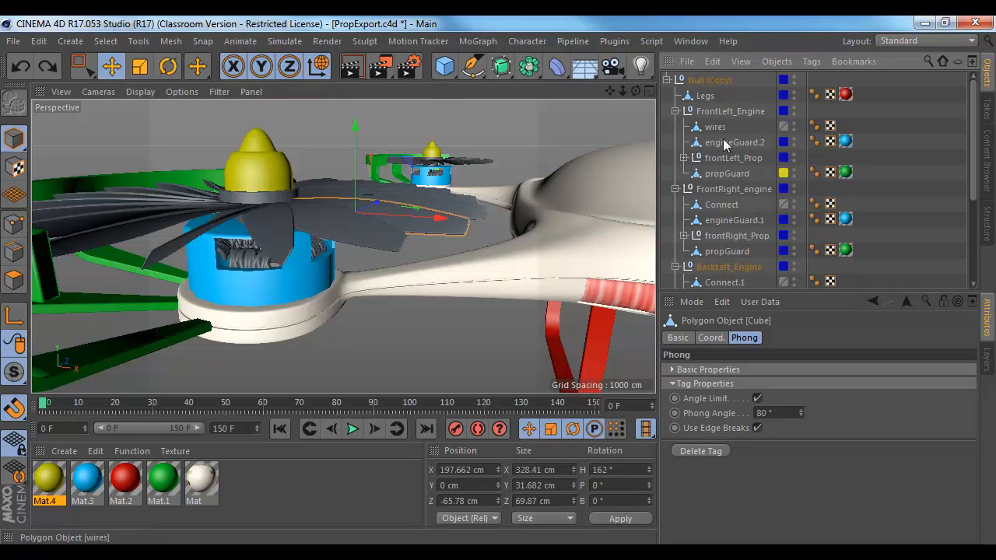
left_click(733, 158)
left_click(722, 234, "ctrl")
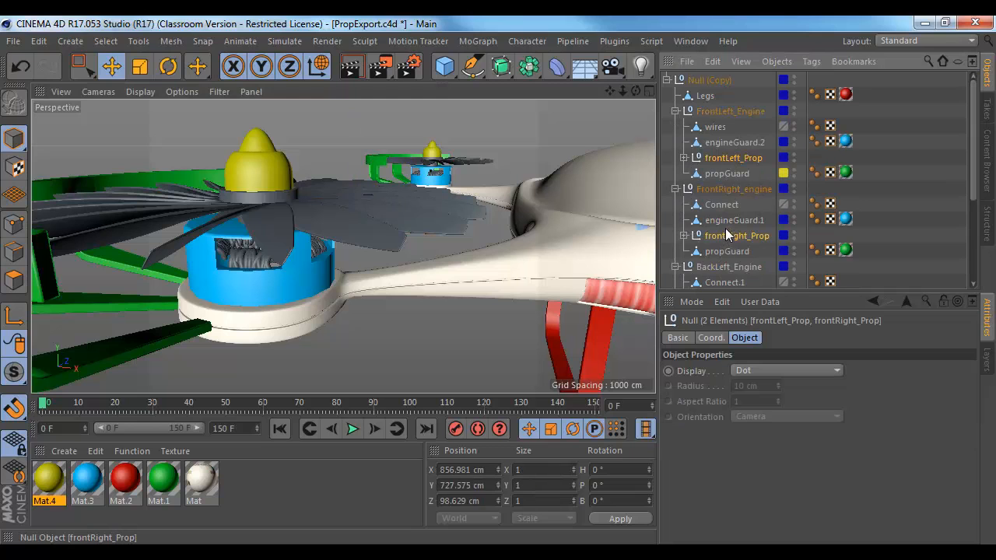
scroll(731, 231, "down", 3)
left_click(733, 221, "ctrl")
scroll(736, 226, "down", 2)
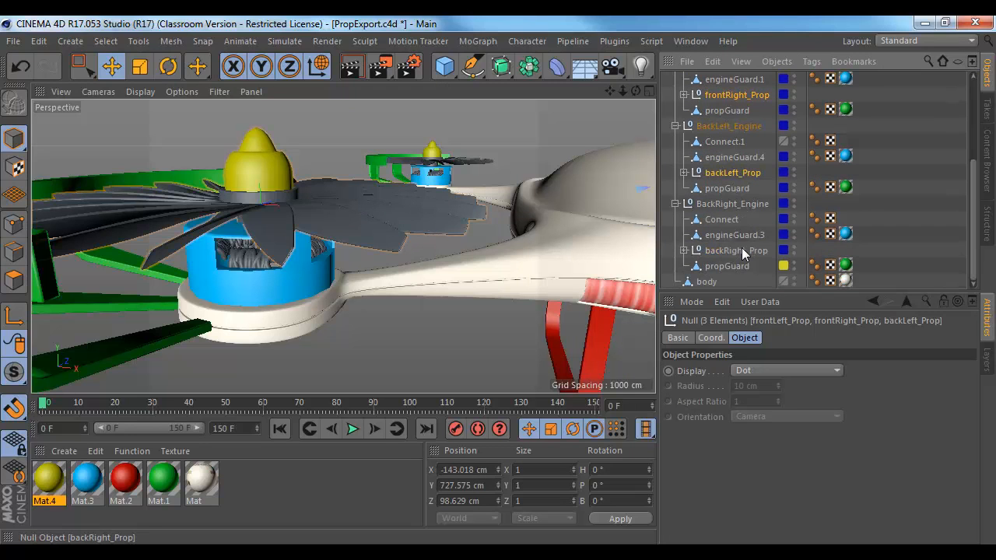
left_click(719, 248, "ctrl")
scroll(537, 263, "down", 6)
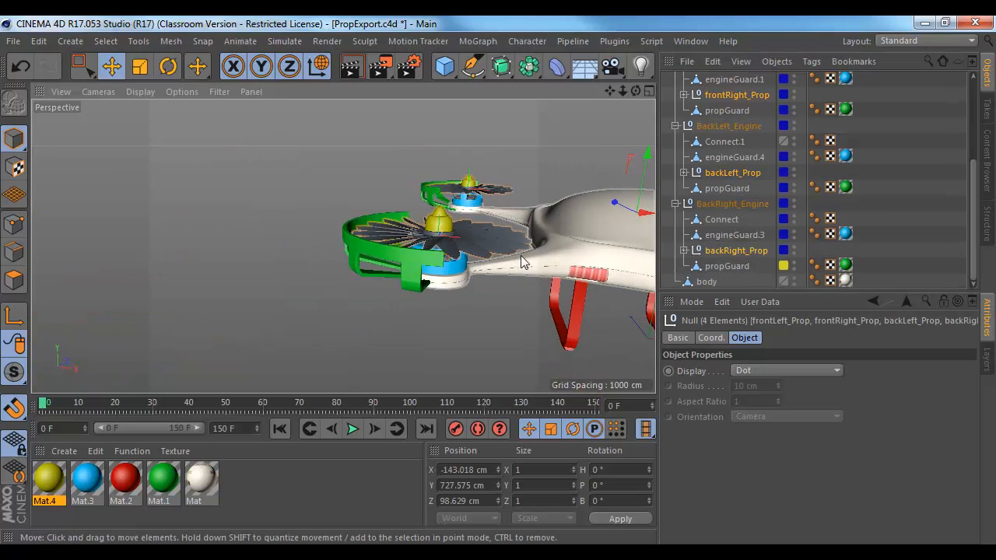
middle_click_drag(522, 259, 297, 287, "alt")
- Create a new material and set its colour to blue with hue 203° and saturation 95%
double_click(255, 483)
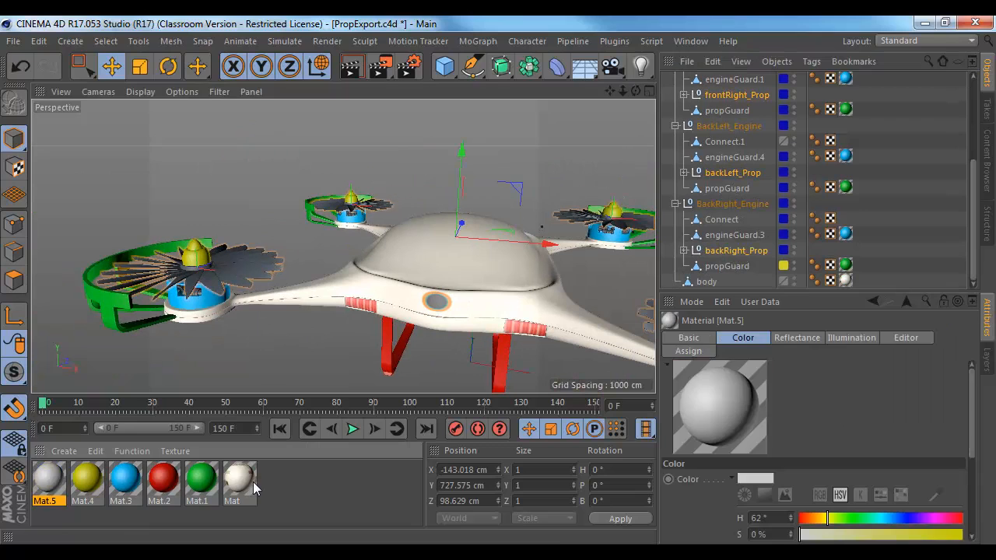
double_click(53, 481)
left_click_drag(518, 212, 724, 231)
left_click_drag(648, 214, 626, 215)
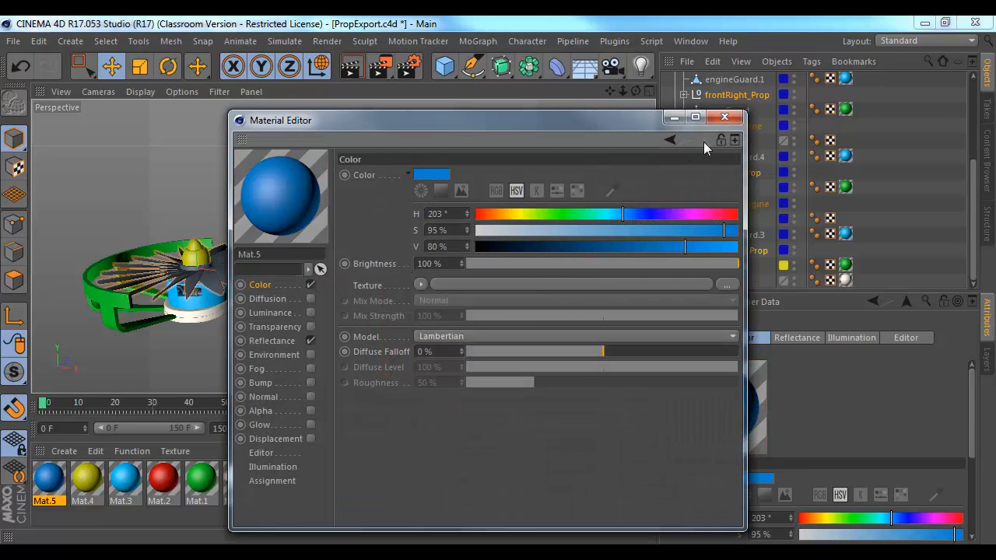
left_click(725, 117)
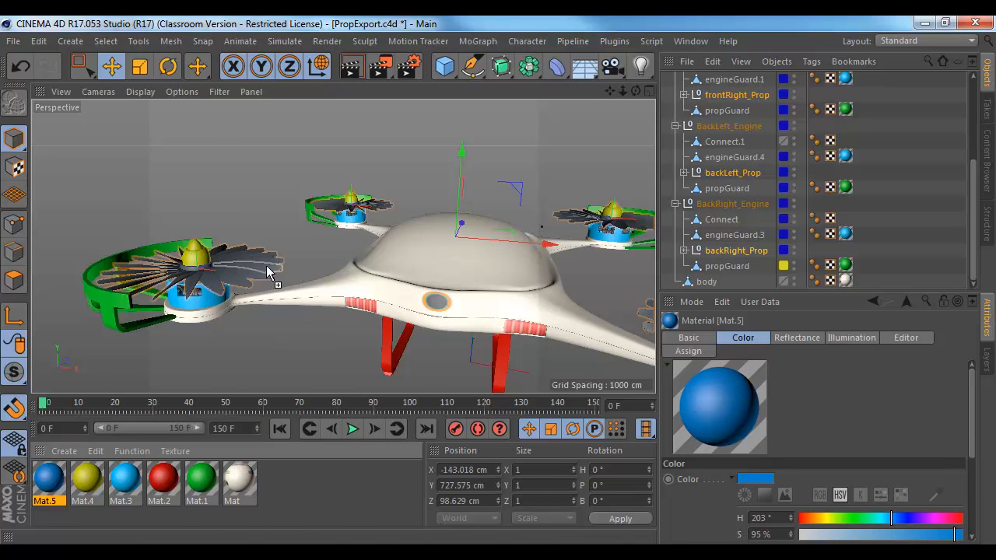
- Apply the blue Mat.5 material to backRight_Prop, backLeft_Prop, frontRight_Prop and frontLeft_Prop
left_click_drag(267, 271, 268, 273)
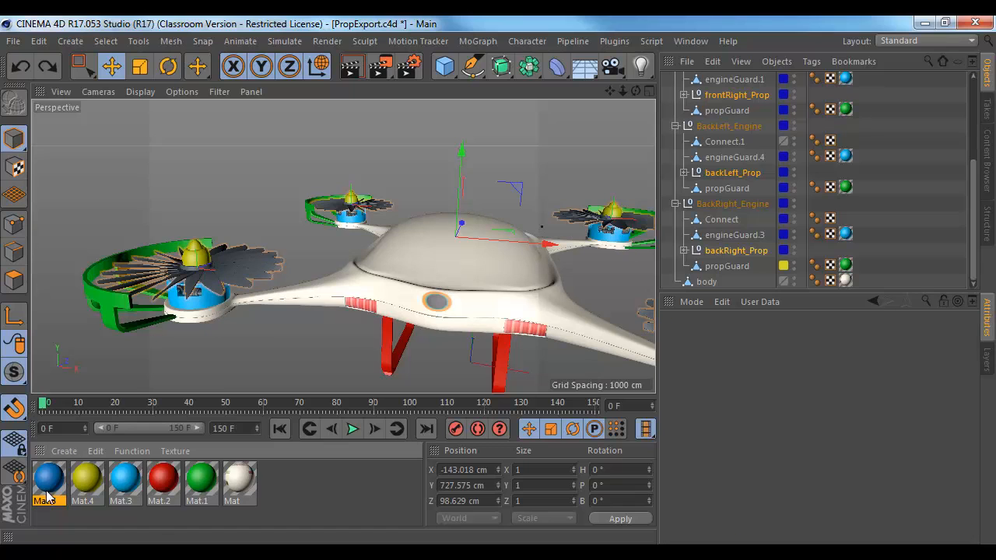
left_click_drag(46, 496, 728, 254)
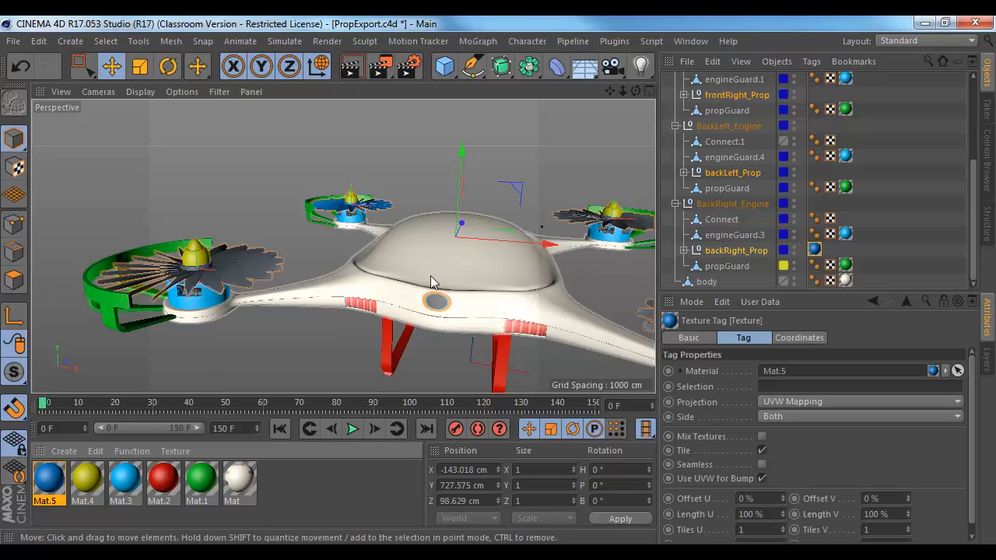
left_click_drag(432, 282, 319, 261, "alt")
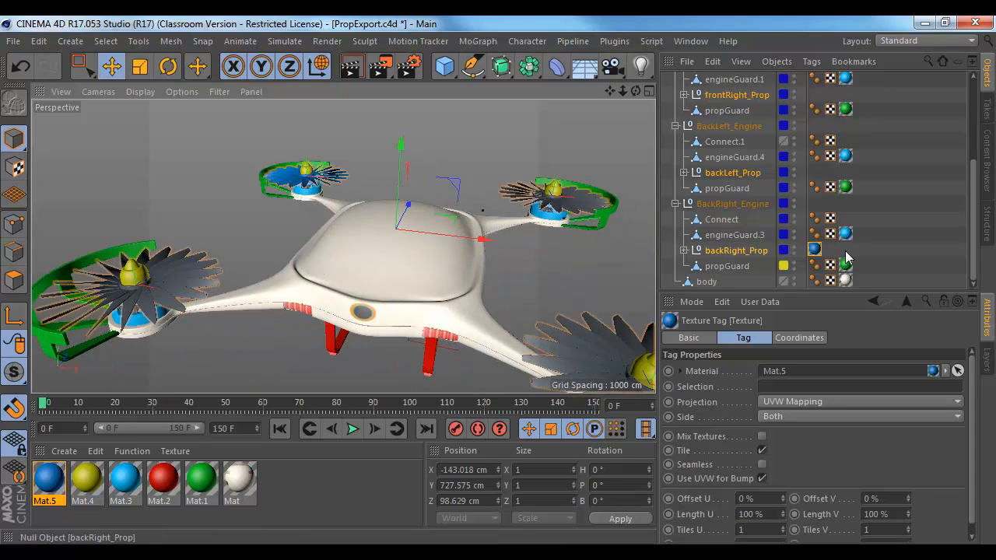
left_click_drag(57, 473, 756, 175)
left_click_drag(56, 473, 754, 99)
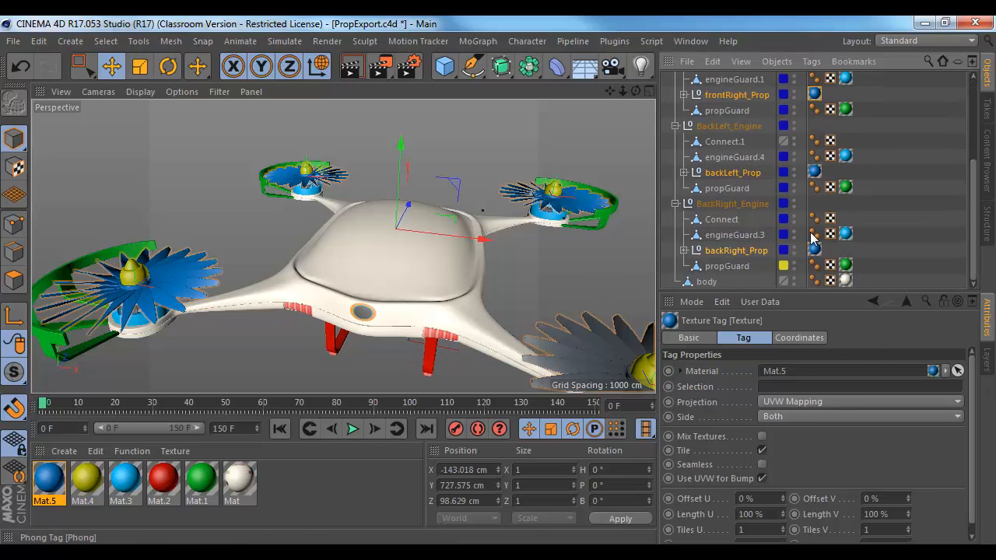
scroll(792, 220, "up", 3)
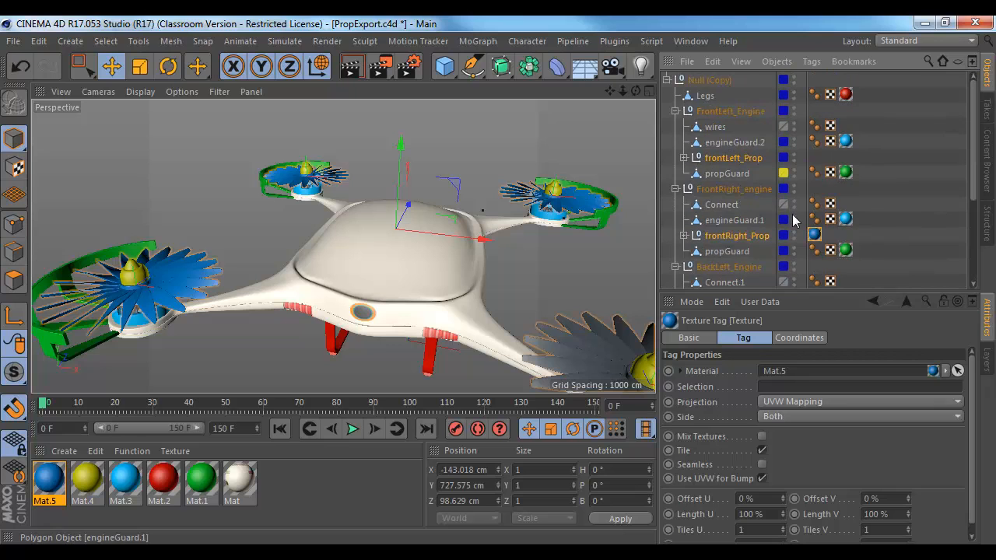
left_click_drag(49, 479, 747, 158)
left_click_drag(507, 279, 609, 147, "alt")
- Select the wiring parts of all four engines together: wires, both Connect objects and Connect.1
left_click(720, 127)
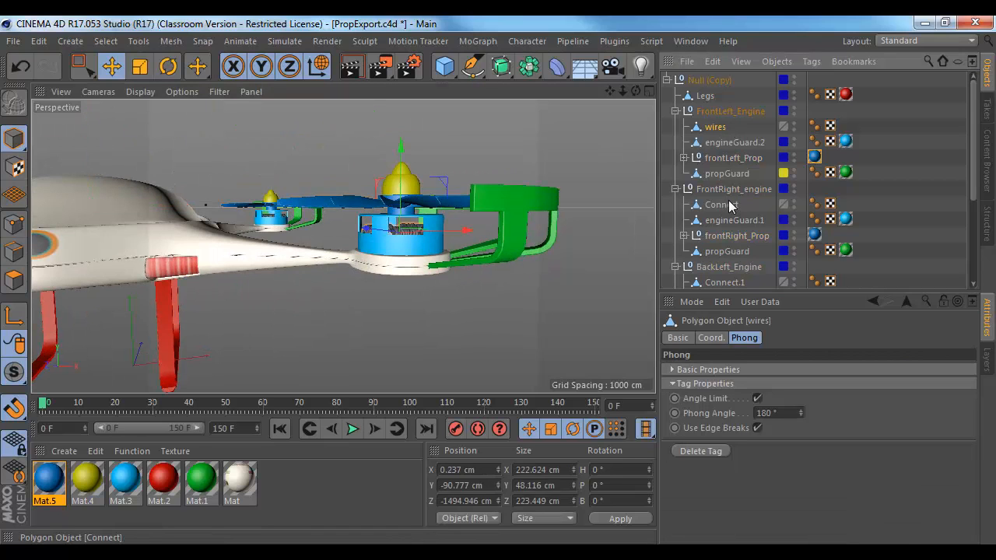
left_click(730, 205, "ctrl")
scroll(731, 218, "down", 3)
left_click(724, 190, "ctrl")
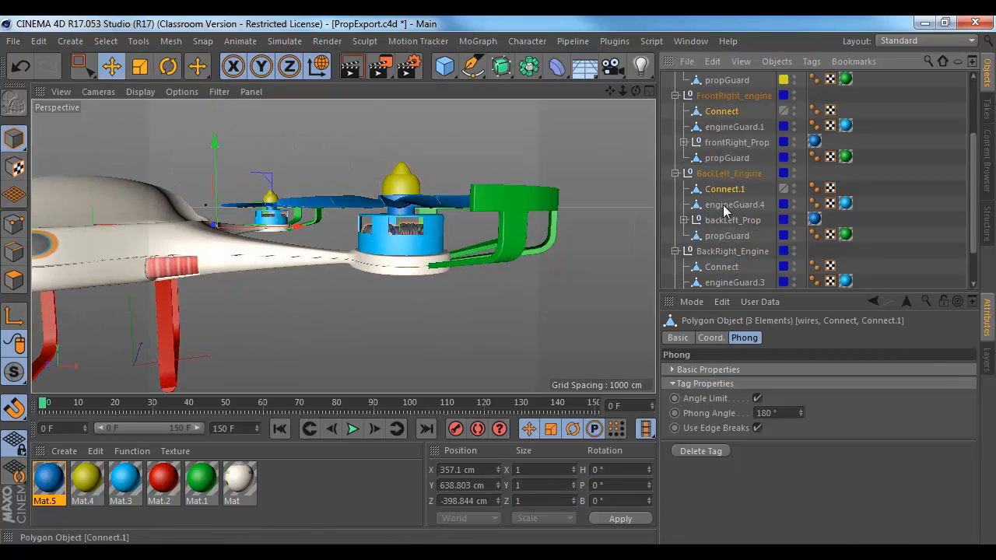
left_click(721, 266, "ctrl")
left_click_drag(494, 263, 366, 327, "alt")
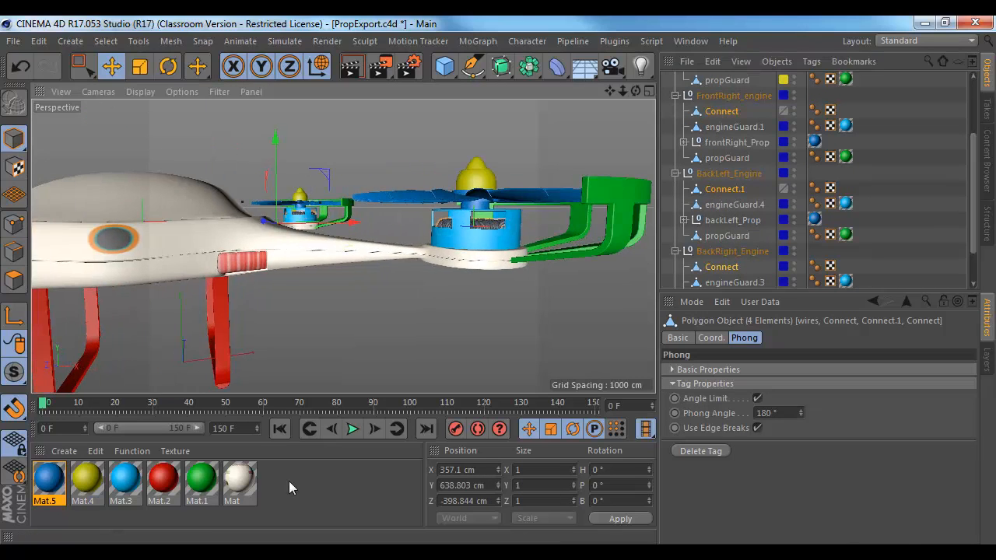
- Create a new material and set its colour to pale green with hue 87°, saturation 42% and value 92%
double_click(289, 488)
double_click(51, 482)
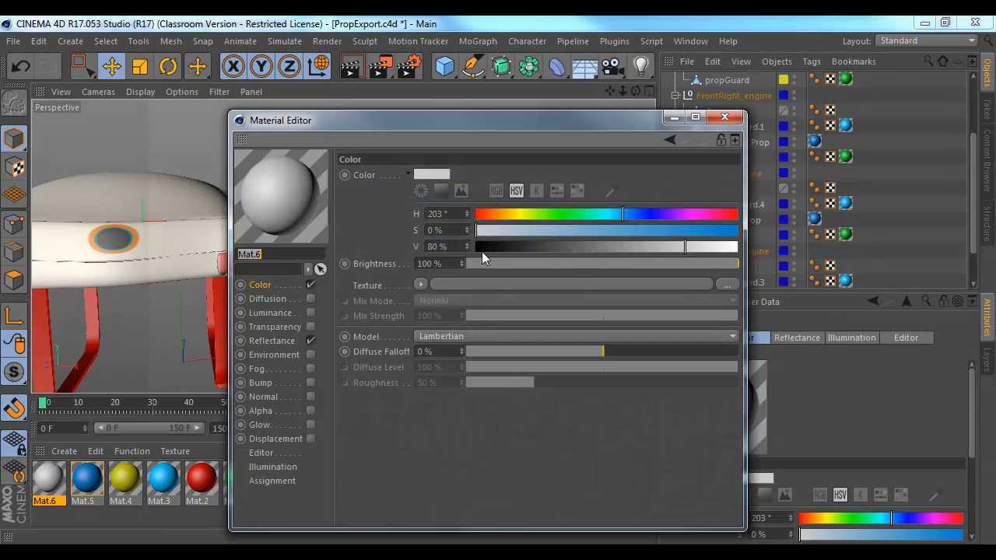
left_click_drag(598, 218, 741, 231)
left_click(724, 118)
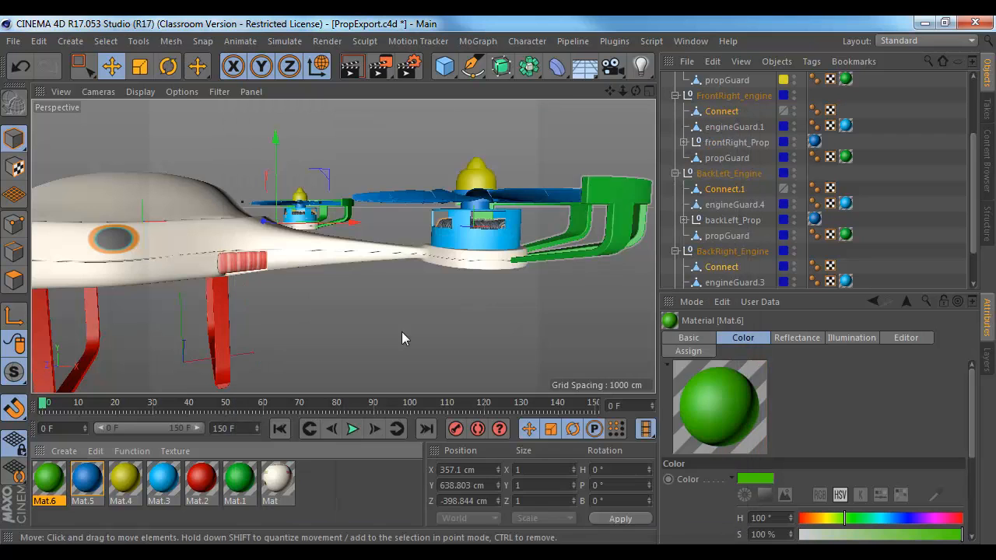
double_click(42, 479)
left_click_drag(622, 233, 539, 214)
left_click(717, 247)
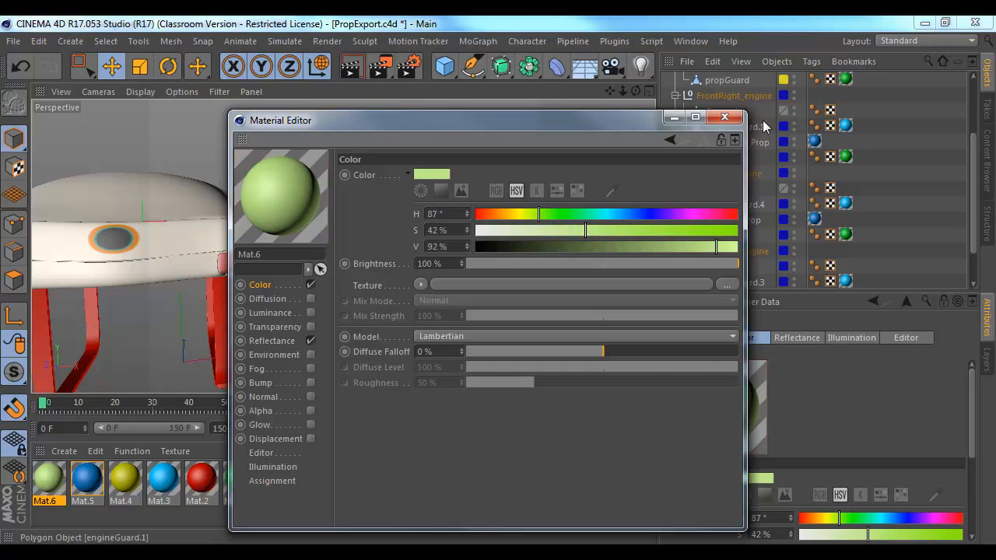
left_click(725, 117)
- Apply the pale green Mat.6 material to the four selected wiring parts, inspect the whole drone and clear the selection
left_click_drag(66, 486, 491, 231)
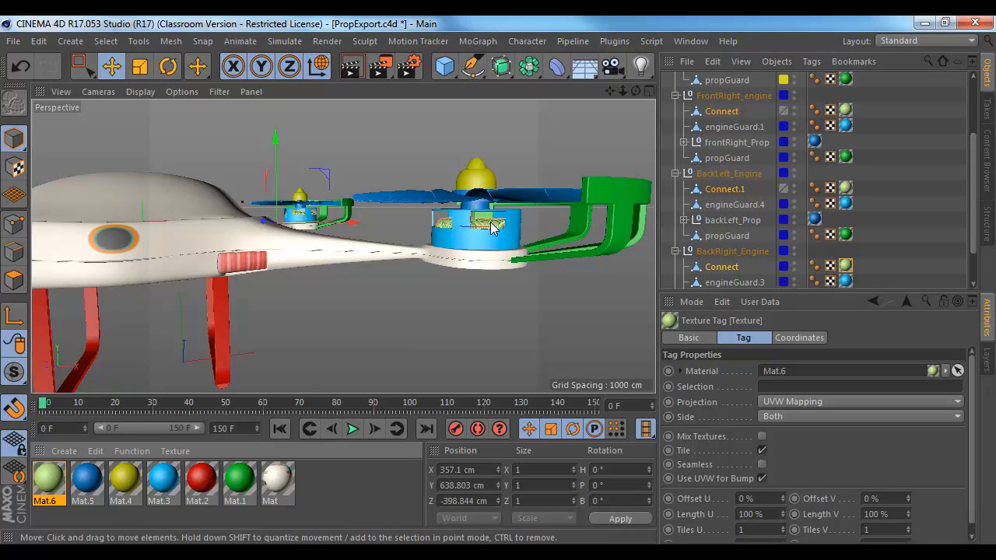
middle_click_drag(271, 253, 351, 255, "alt")
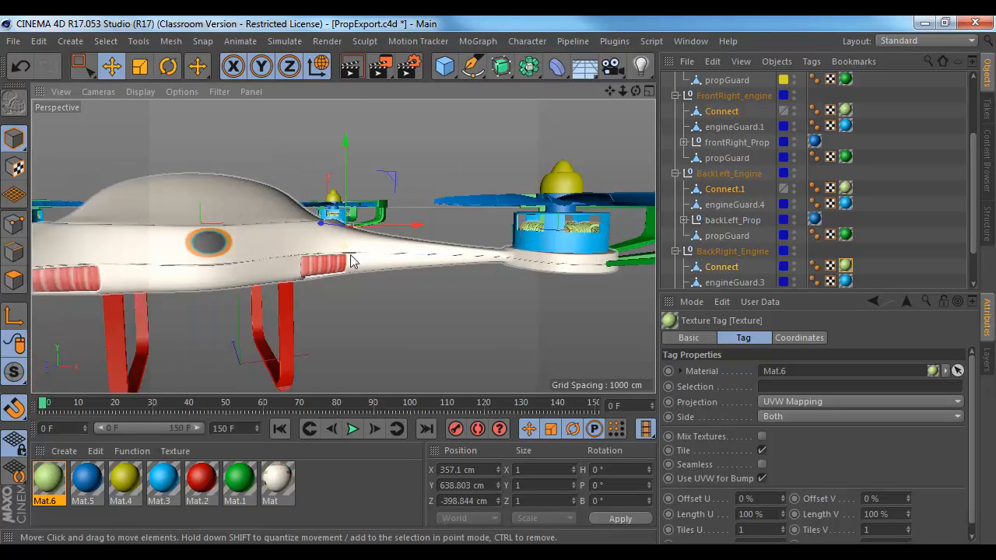
left_click_drag(350, 261, 482, 287, "alt")
scroll(404, 269, "down", 5)
middle_click_drag(482, 287, 218, 326, "alt")
middle_click_drag(313, 290, 354, 290, "alt")
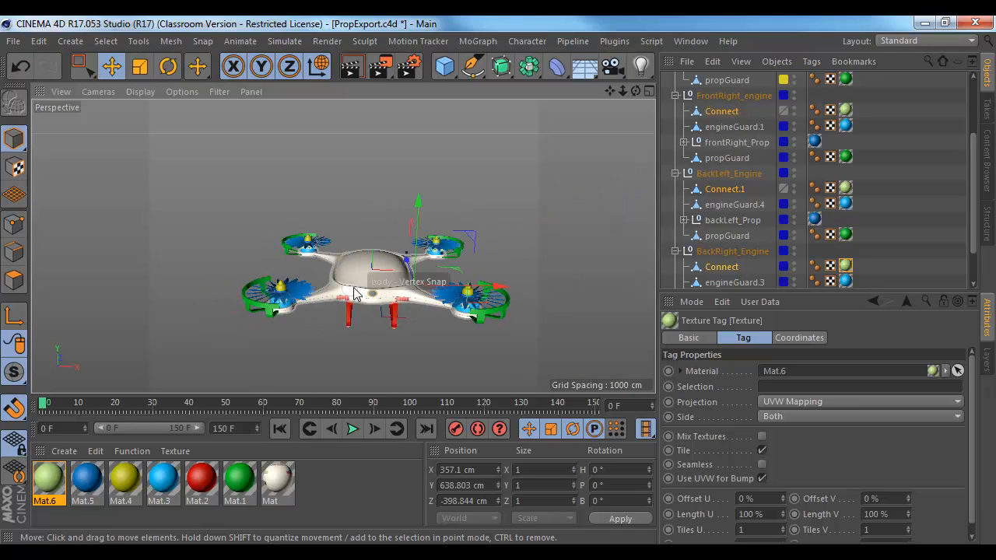
left_click(529, 241)
left_click_drag(577, 212, 471, 205, "alt")
- Switch to KeyShot, resume its realtime rendering and view the whole drone from the front
key("alt+Tab")
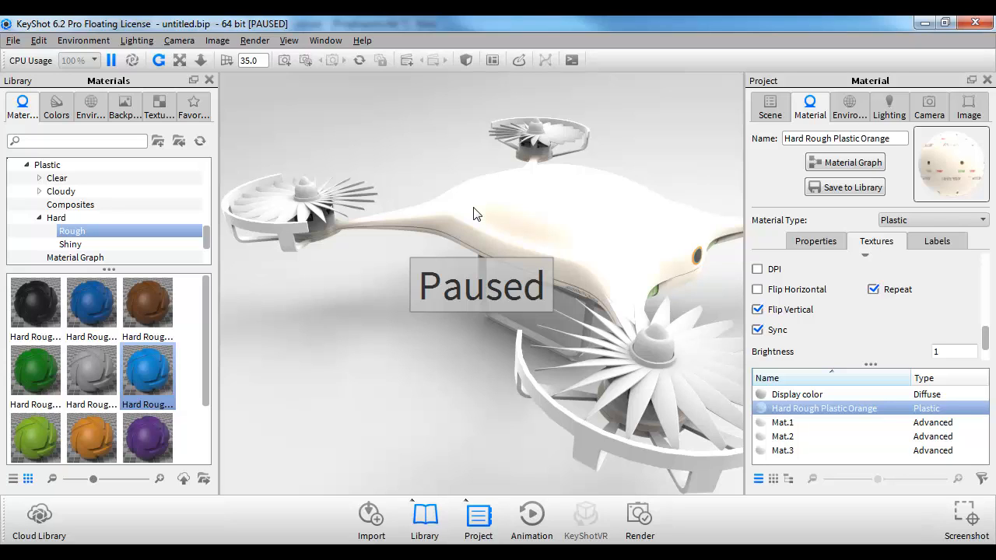
left_click(250, 40)
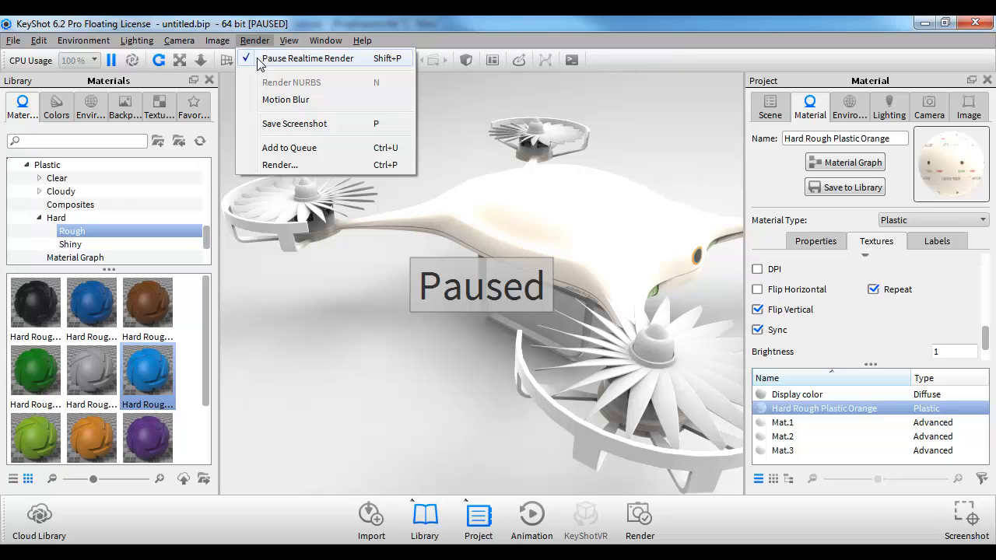
left_click(295, 58)
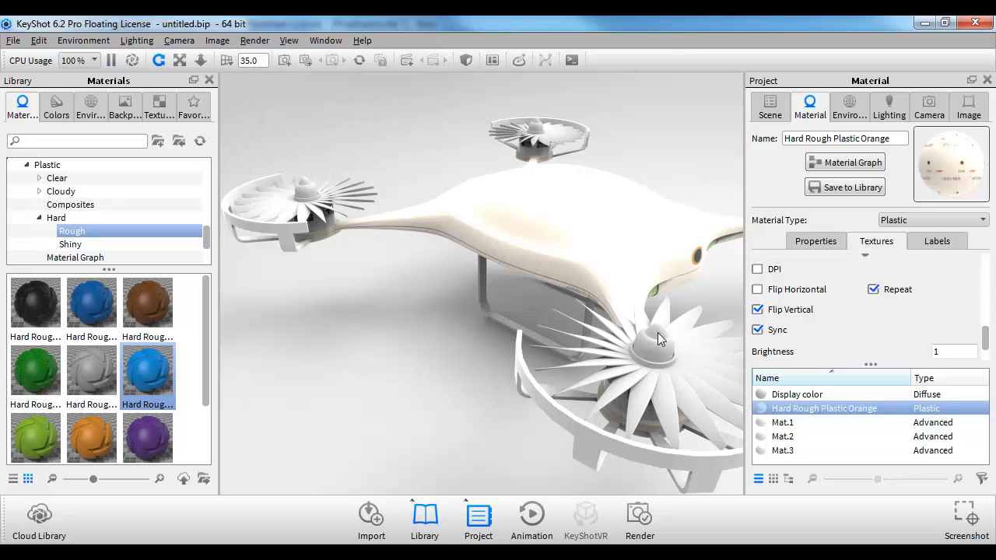
scroll(658, 333, "down", 5)
left_click_drag(658, 333, 424, 285)
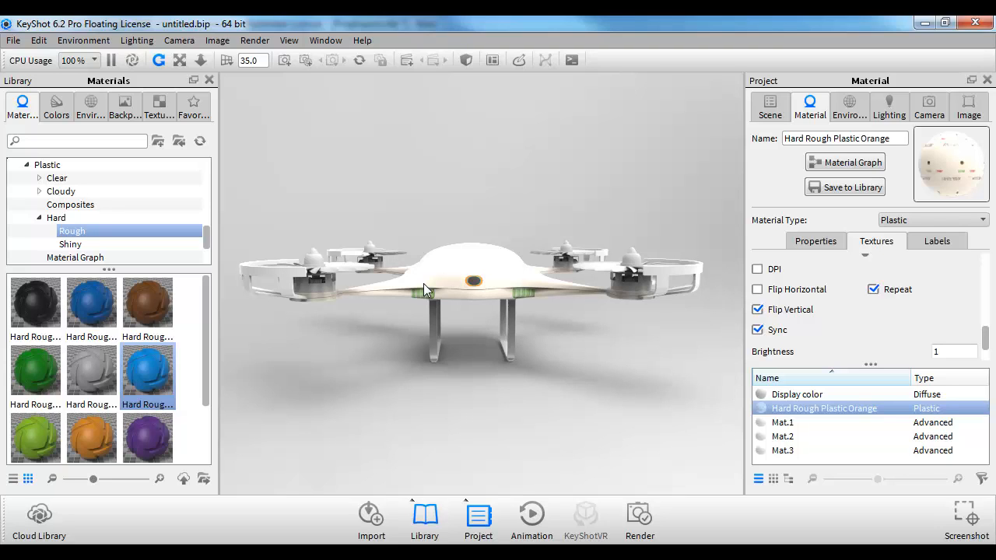
- Return to Cinema 4D, select the Null (Copy) group and collapse its hierarchy
key("alt+Tab")
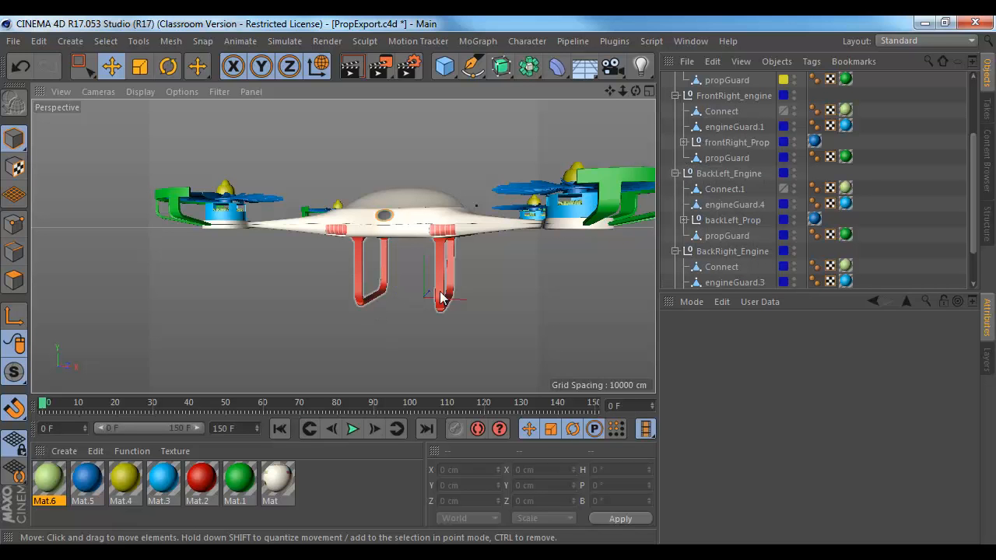
scroll(771, 165, "up", 3)
left_click(705, 81)
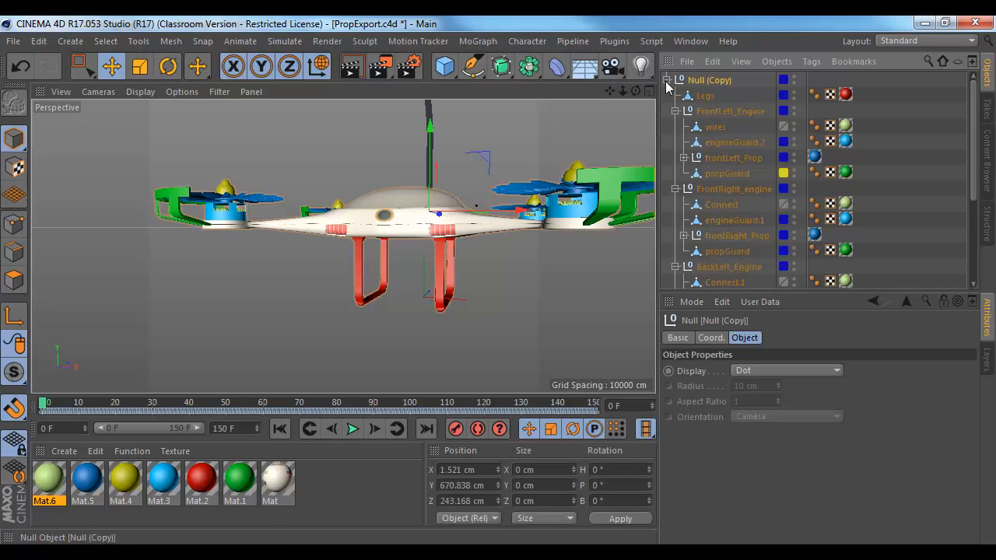
left_click(667, 81)
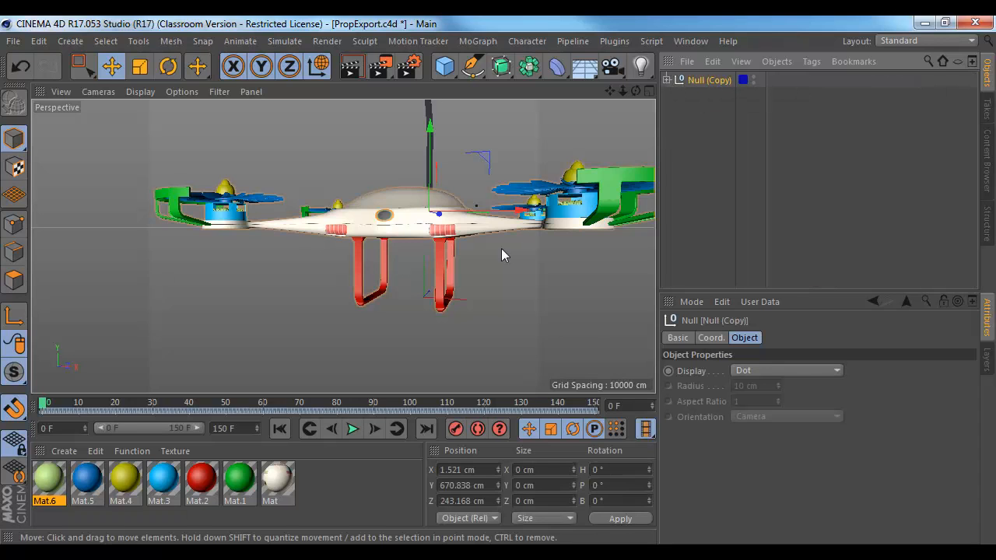
left_click_drag(501, 255, 440, 346, "alt")
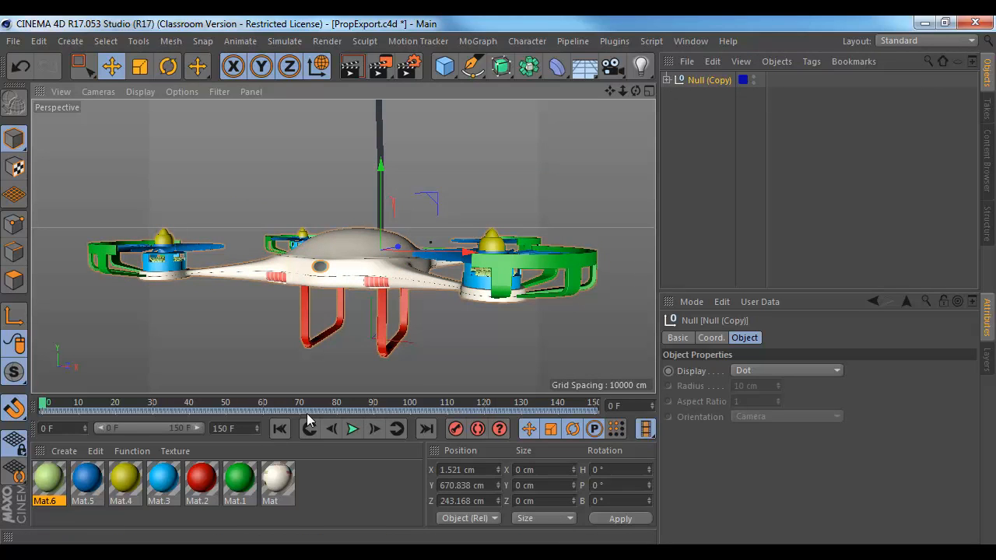
- Try to select the drone's keyframes across the animation timeline, and reselect Null (Copy)
left_click(503, 411)
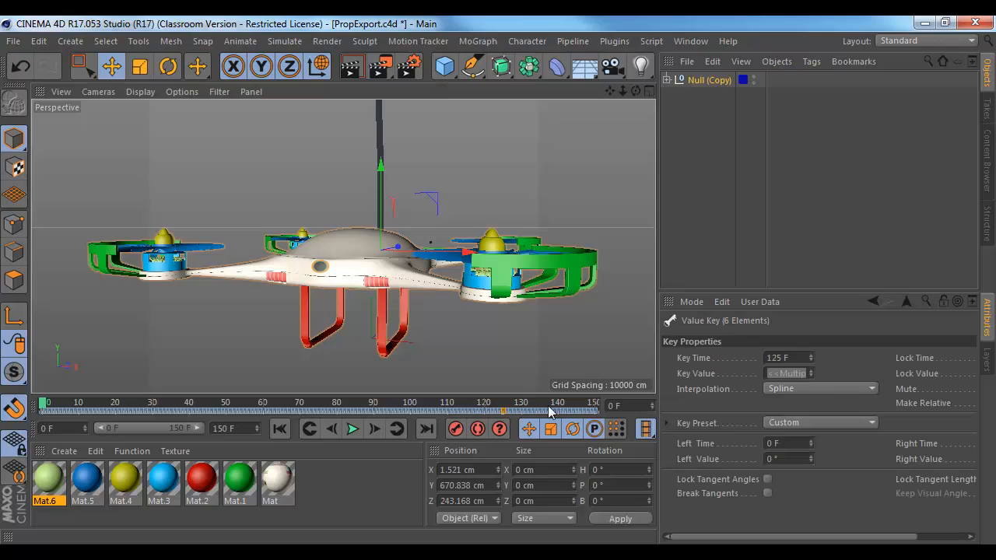
left_click_drag(593, 410, 43, 406)
left_click(710, 79)
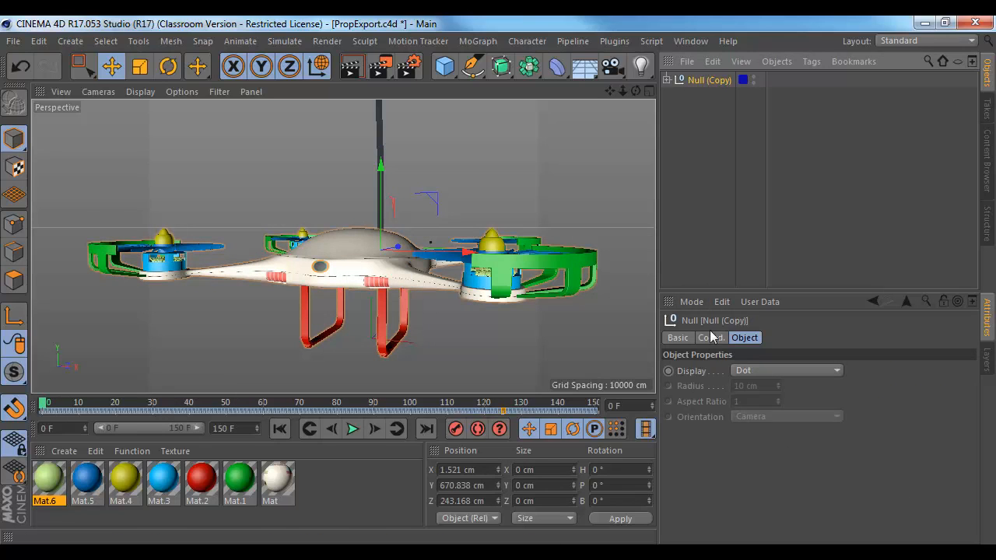
- Show the F-curves of Null (Copy)'s position and delete the position and rotation keyframes from the curve editor
left_click(710, 337)
right_click(670, 377)
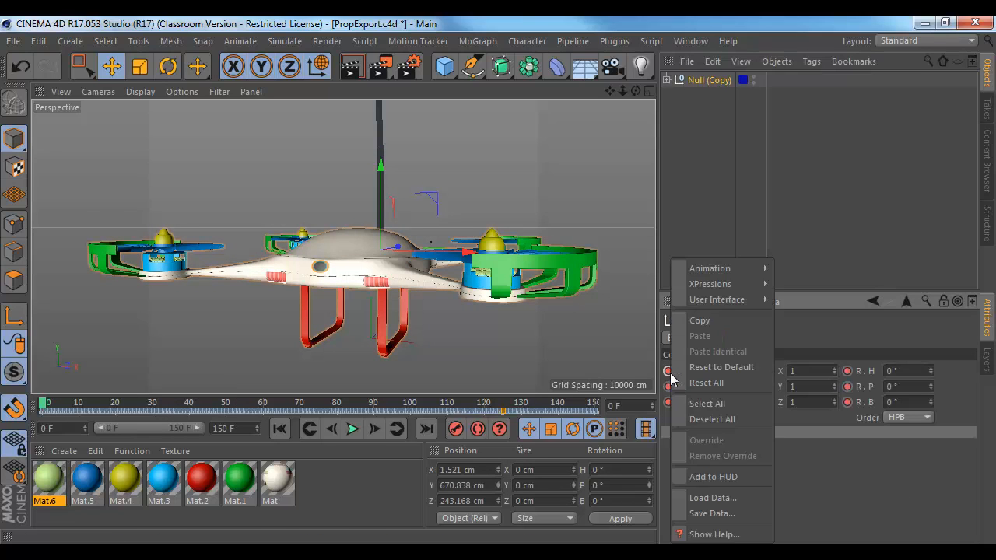
mouse_move(713, 273)
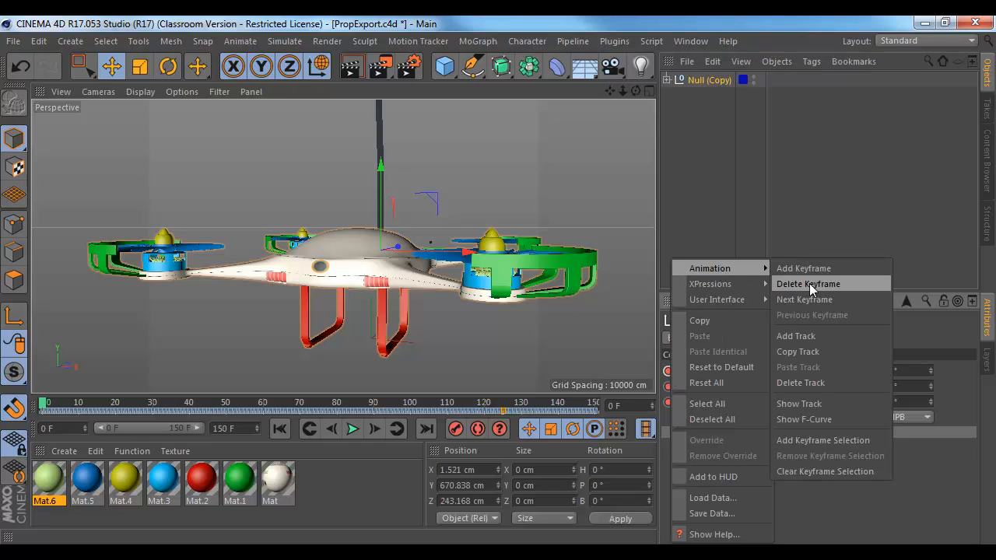
left_click(818, 418)
scroll(775, 288, "down", 2, "ctrl")
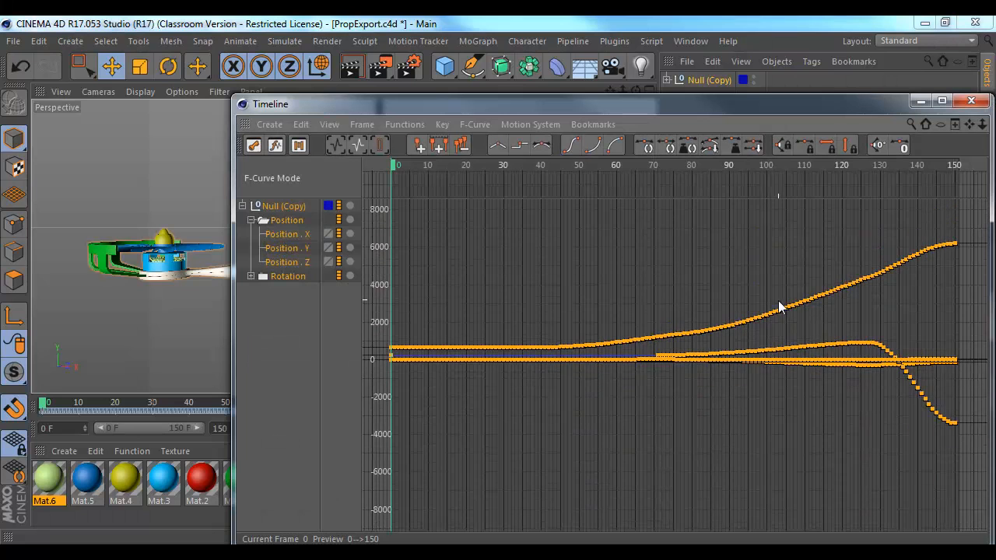
left_click_drag(970, 227, 348, 470)
key("Delete")
left_click(971, 101)
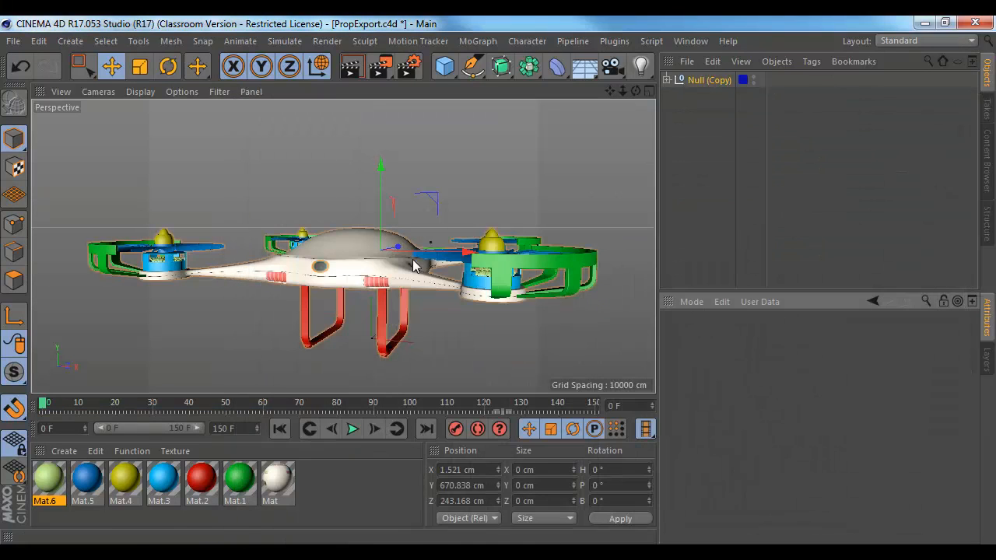
- Return the animation to frame 0 and rename the Null (Copy) group as Drone
left_click_drag(140, 404, 5, 408)
scroll(377, 311, "down", 8)
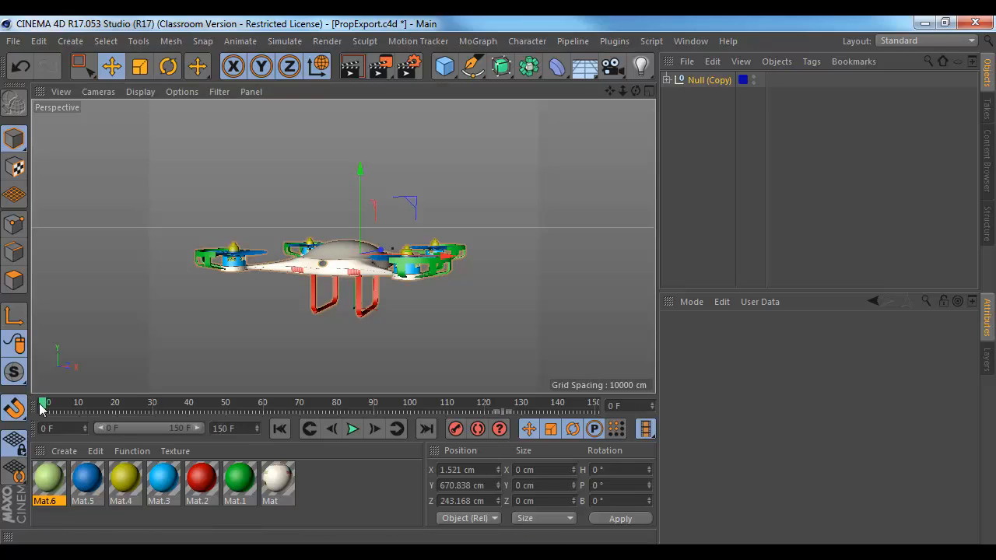
double_click(704, 80)
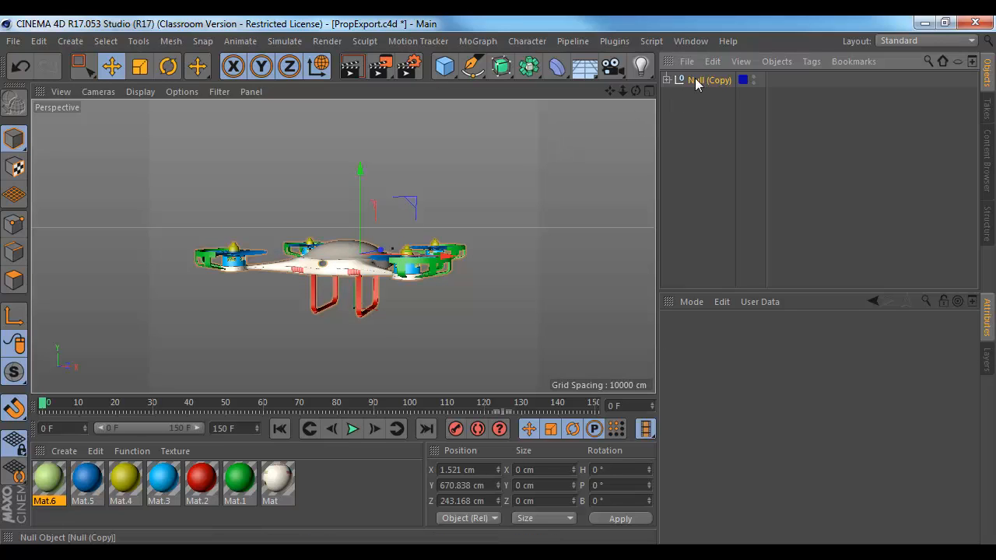
type("Drone")
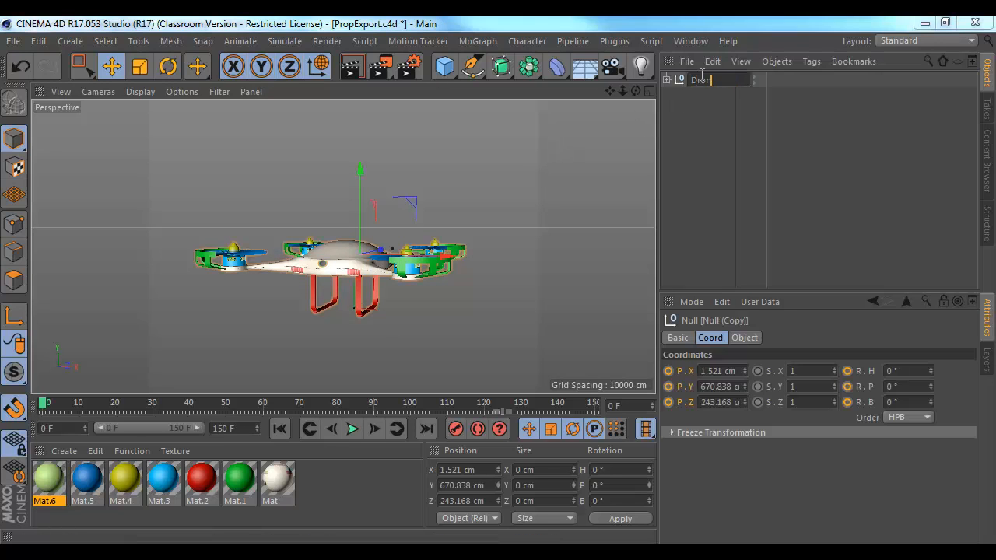
key("Return")
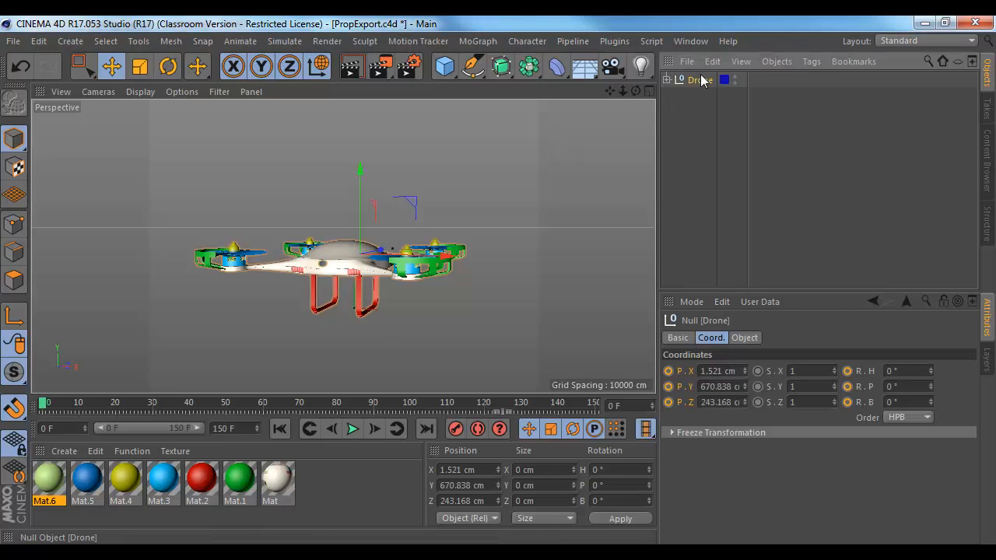
- Record position and rotation keyframes for Drone on all axes at frames 0 and 40
left_click(668, 372, "ctrl")
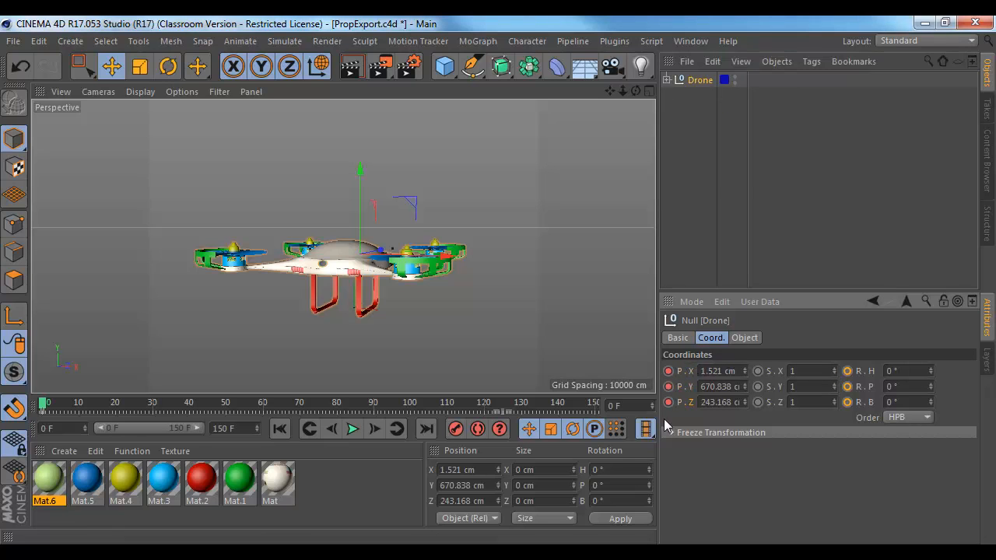
left_click(847, 372, "ctrl")
left_click_drag(479, 219, 507, 234, "alt")
left_click_drag(97, 404, 128, 404)
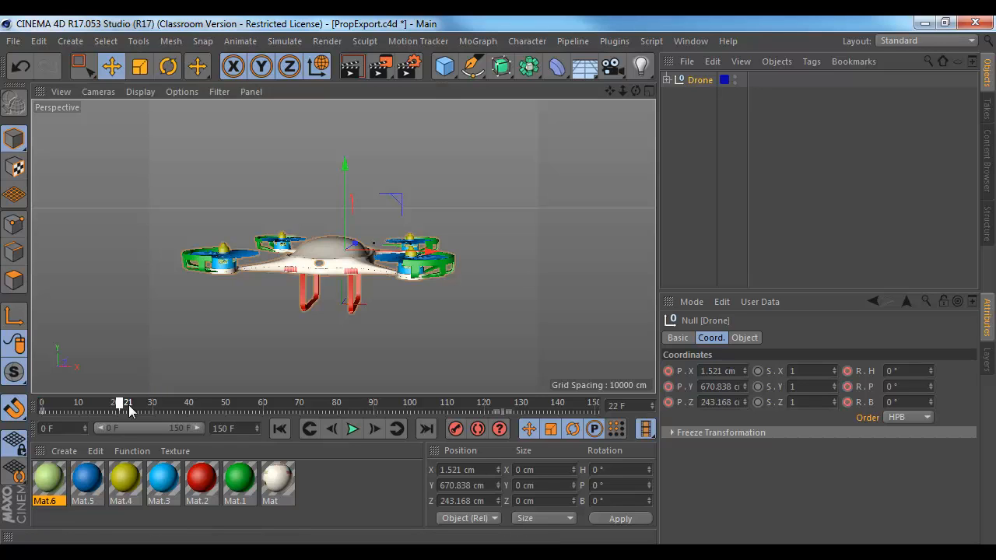
left_click(196, 403)
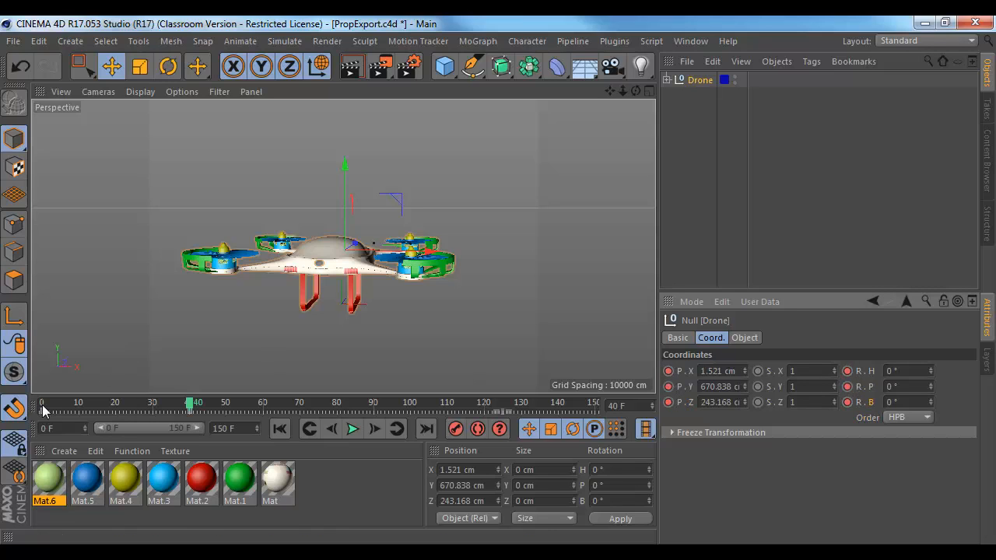
- At frame 74, raise Drone to about Y 1419 cm, tilt its pitch to about 14°, and record position and rotation keyframes
left_click(212, 405)
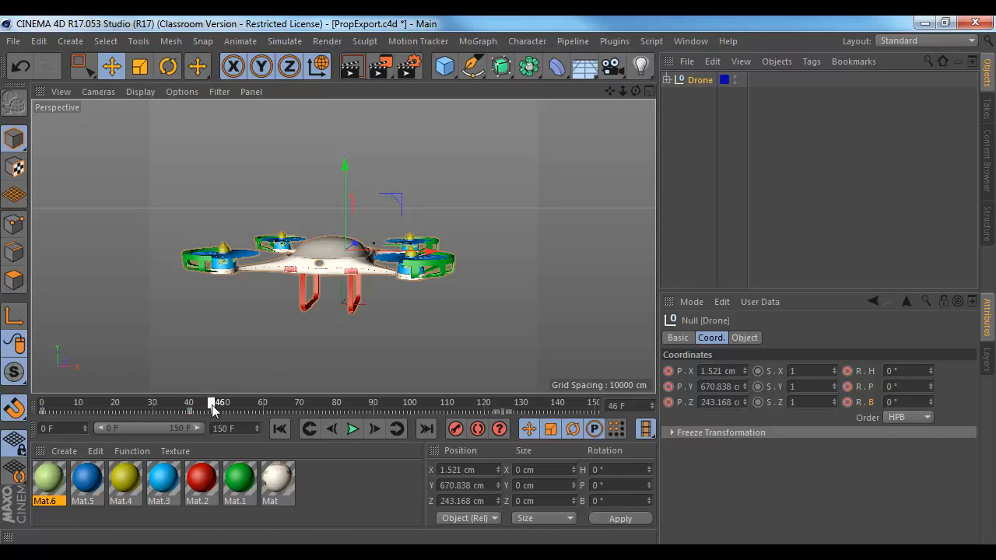
left_click_drag(212, 405, 317, 410)
left_click_drag(345, 165, 347, 129)
key("r")
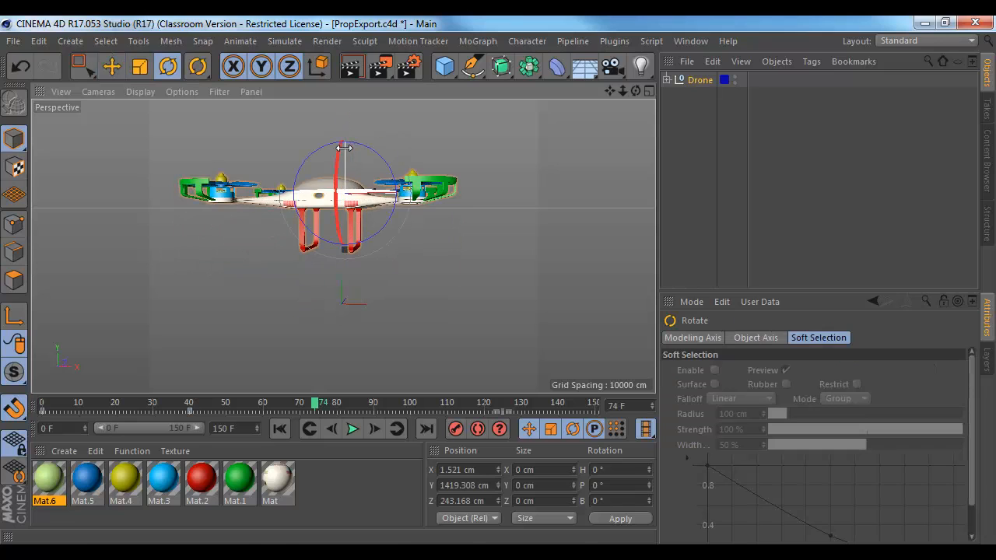
left_click_drag(345, 174, 395, 247)
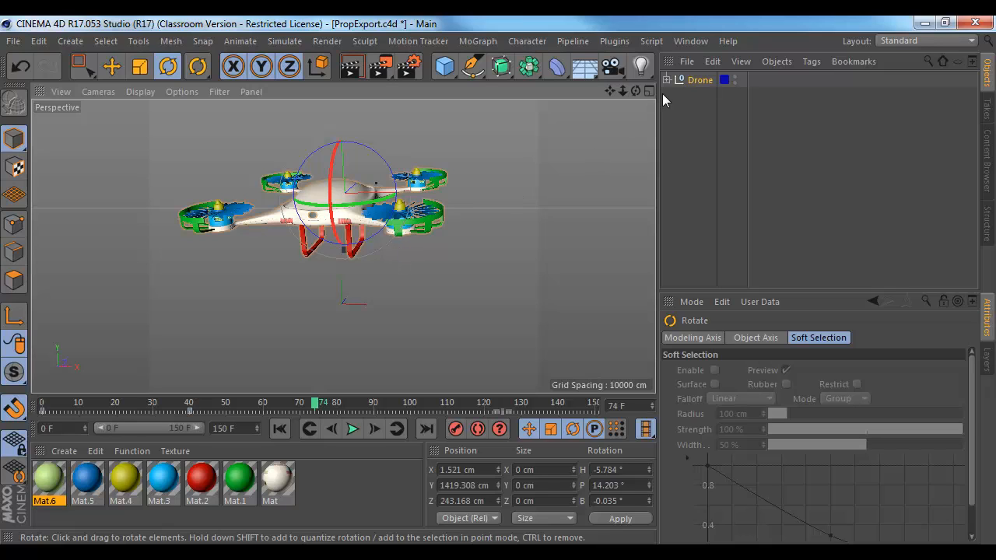
left_click(700, 79)
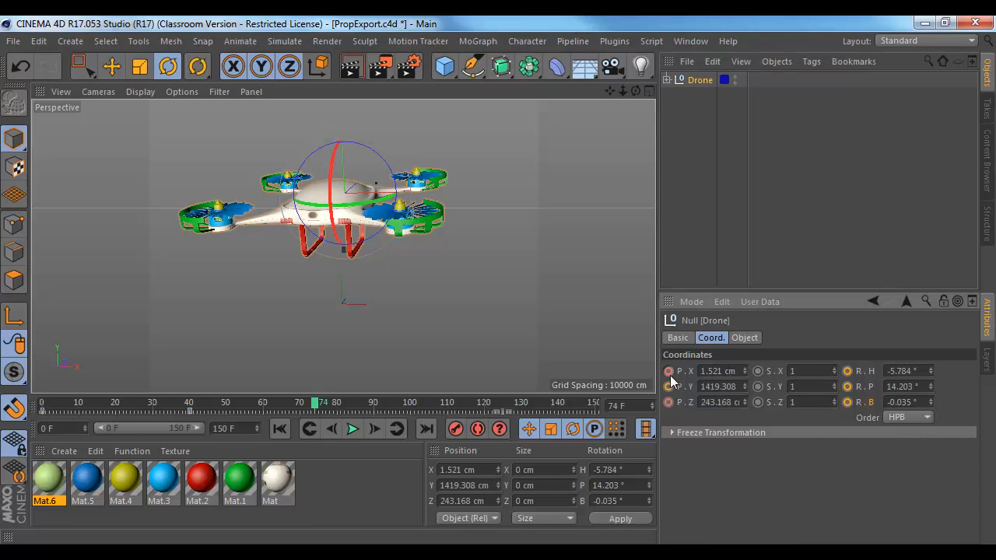
left_click_drag(850, 372, 860, 404)
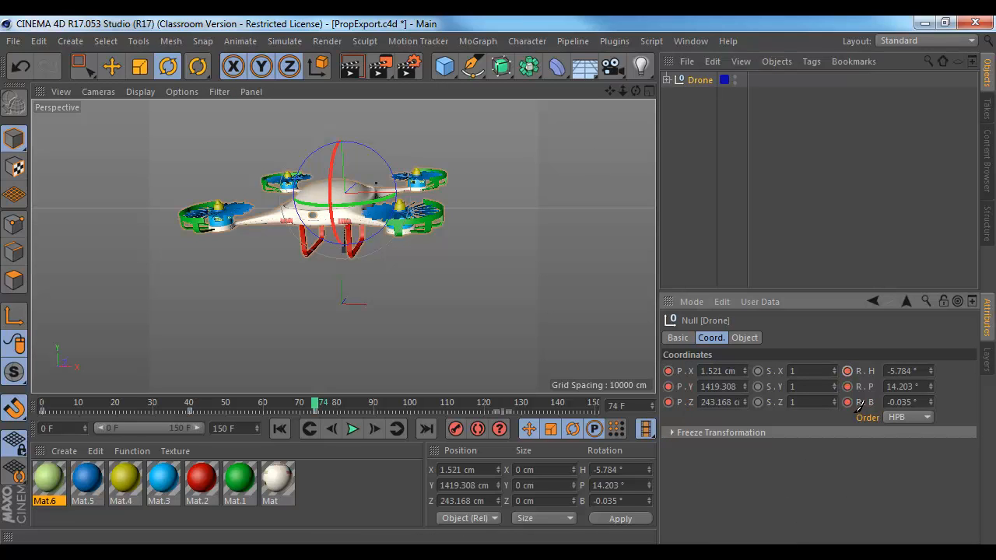
- At frame 101, raise Drone to about Y 2753 cm and rotate it to about H 6.5°, P -4.1°, B 1.6°
left_click_drag(354, 404, 395, 406)
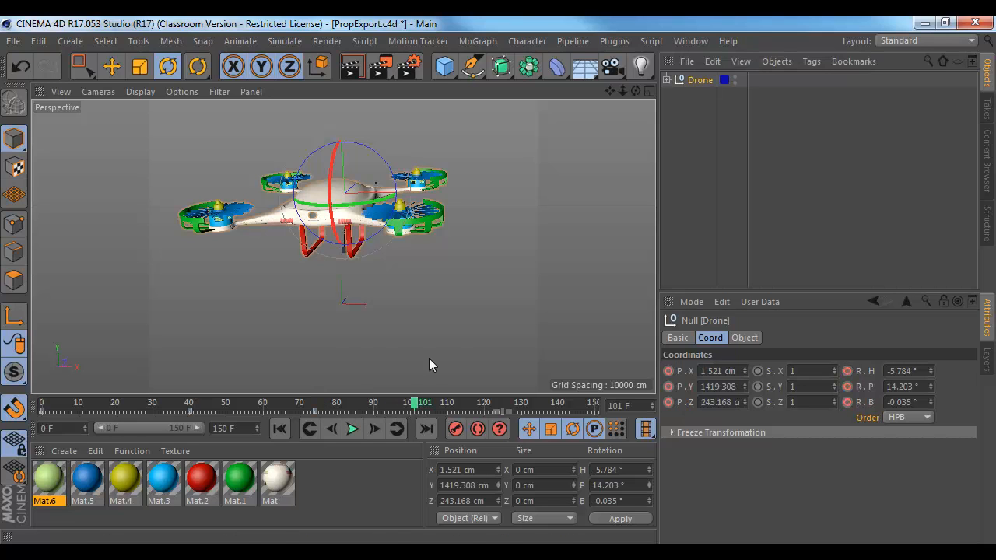
middle_click_drag(429, 358, 451, 318, "alt")
key("e")
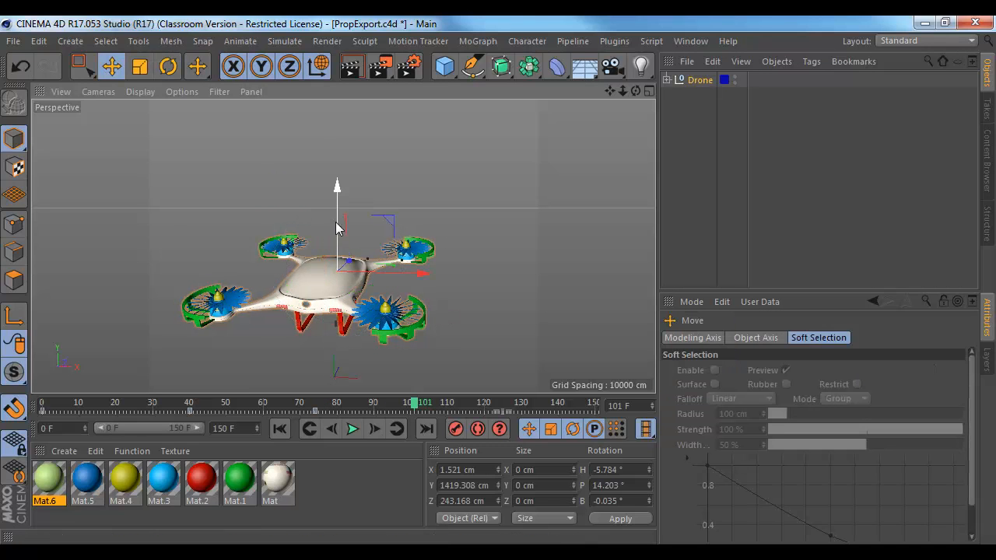
left_click_drag(337, 227, 337, 133)
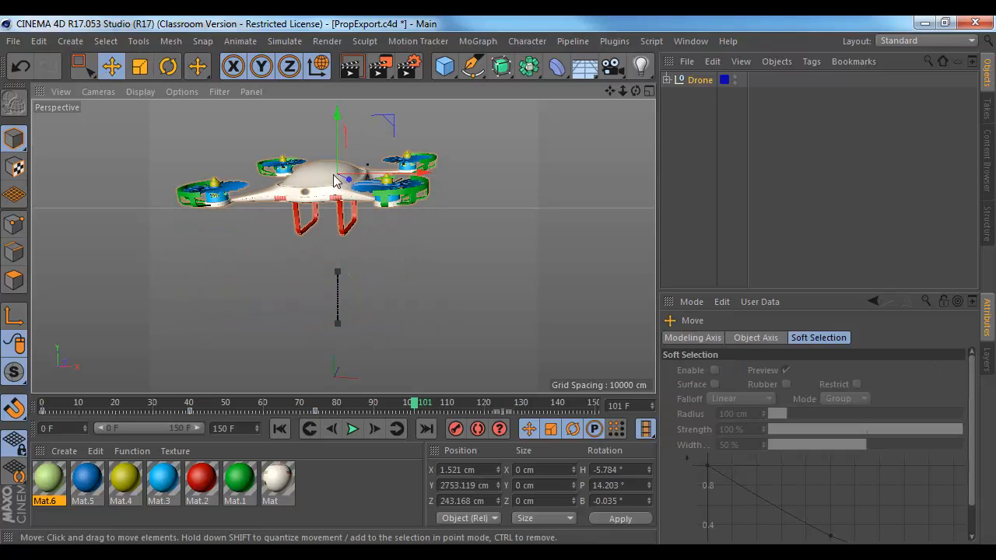
key("r")
left_click_drag(333, 175, 350, 151)
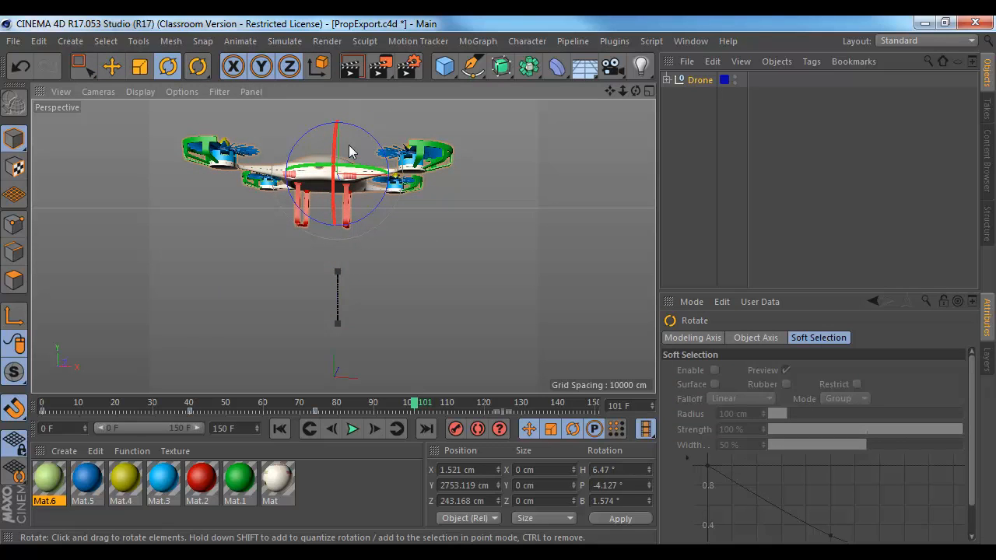
- Record Drone's position and rotation keyframes on all axes at frame 101
left_click(699, 79)
left_click(711, 338)
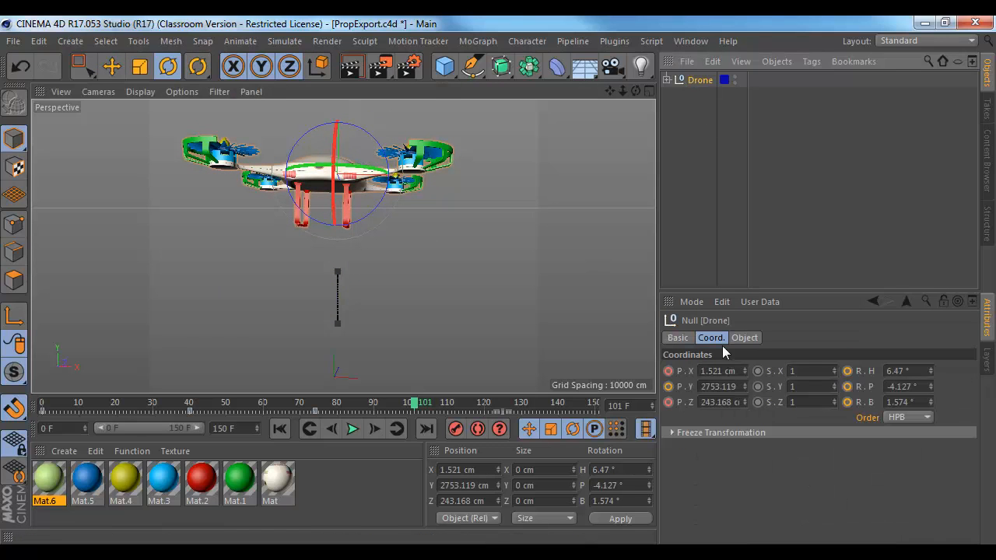
left_click(668, 371, "ctrl")
left_click(848, 372, "ctrl")
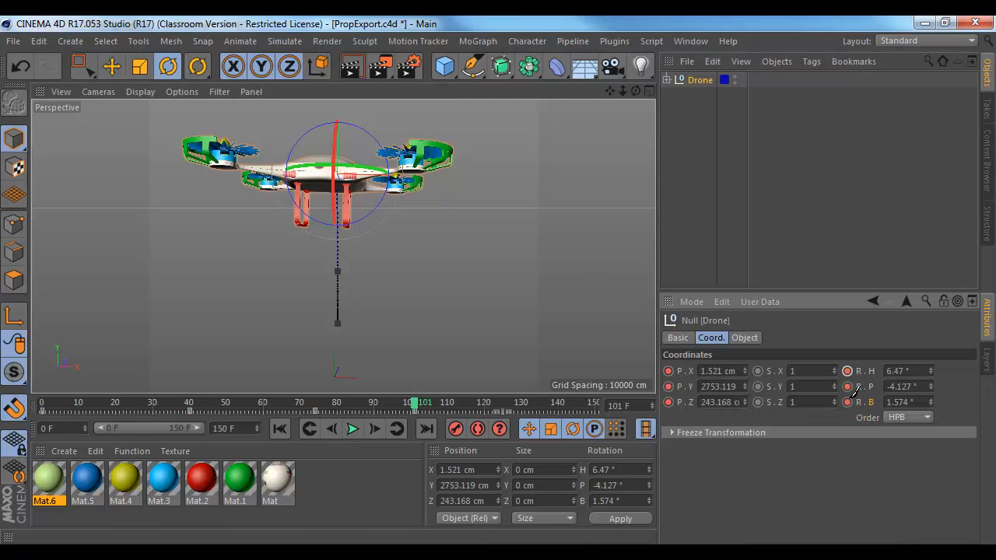
- At frame 135, raise Drone to about Y 3537 cm, rotate it to about H -5.4°, P 12.2°, and record position and rotation keyframes
left_click_drag(501, 402, 539, 402)
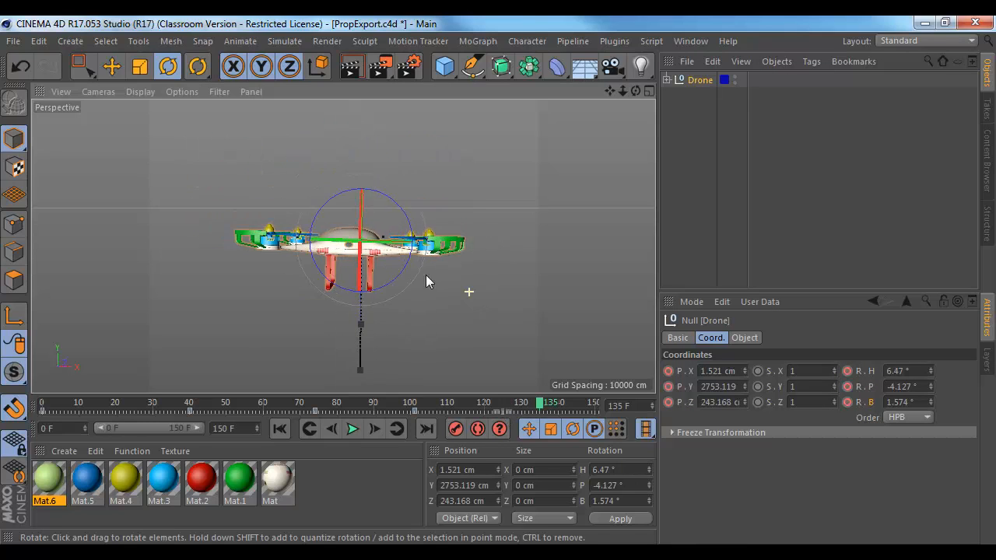
key("e")
mouse_move(355, 197)
left_mouse_down()
mouse_move(360, 152)
mouse_move(358, 193)
left_mouse_up()
key("r")
left_click(695, 80)
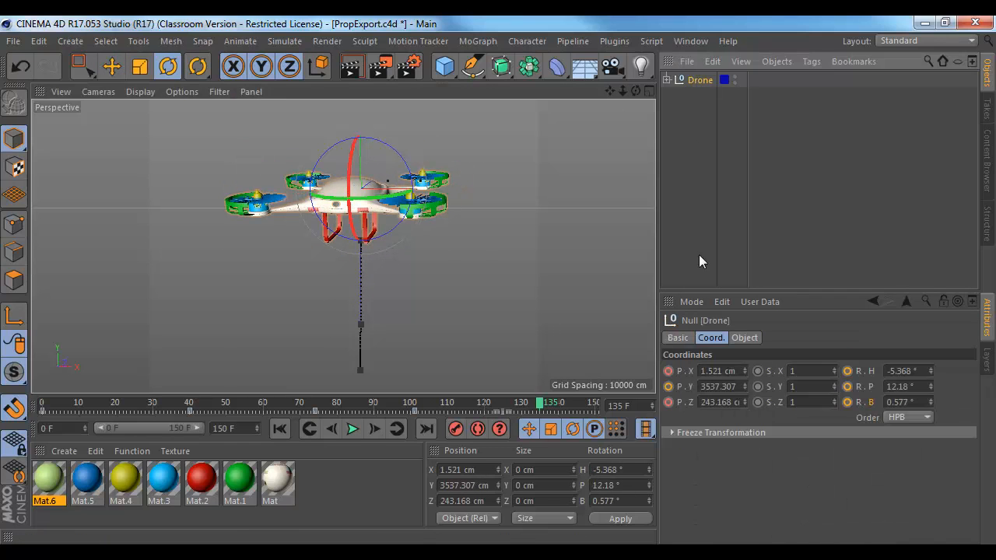
left_click_drag(668, 370, 669, 404, "ctrl")
left_click_drag(848, 372, 850, 392, "ctrl")
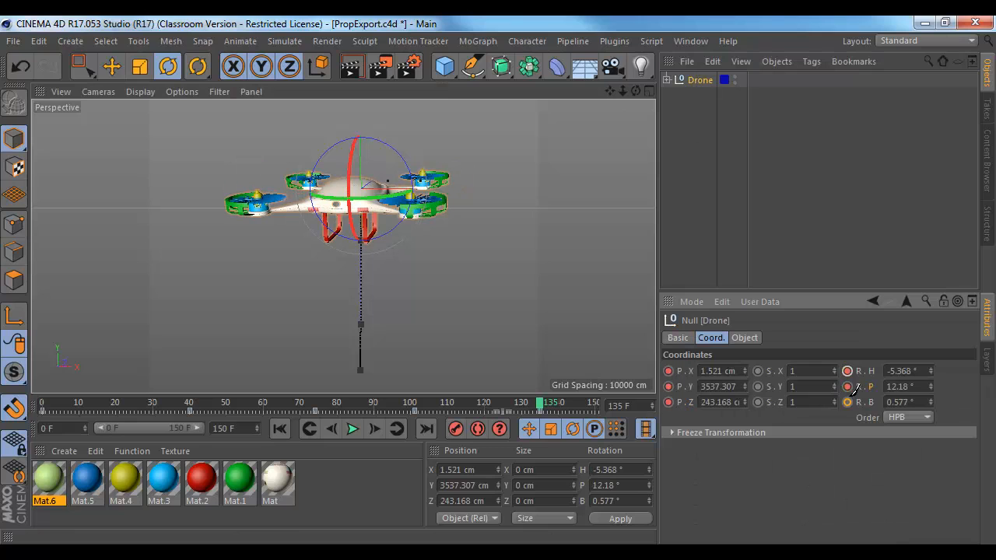
- At frame 150, move Drone to about Y 5795 cm and Z -944 cm, and tilt its pitch to about 22°
left_click(594, 404)
left_click_drag(343, 245, 397, 230, "alt")
key("r")
key("w")
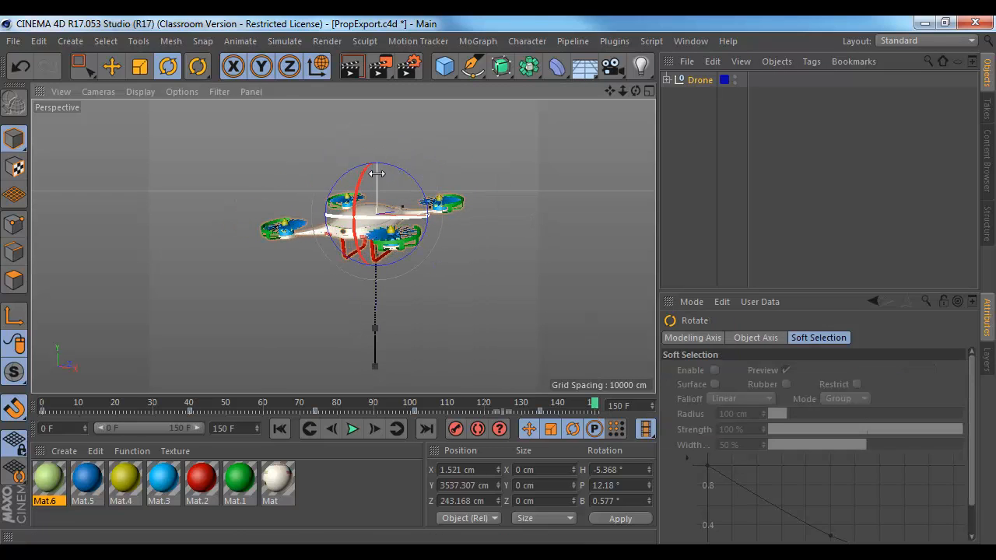
key("e")
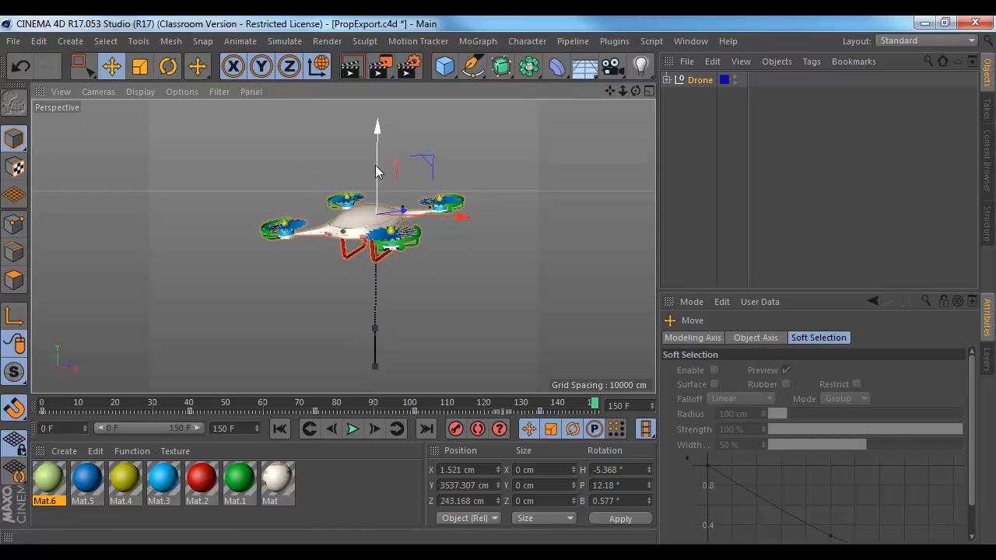
left_click_drag(376, 172, 379, 42)
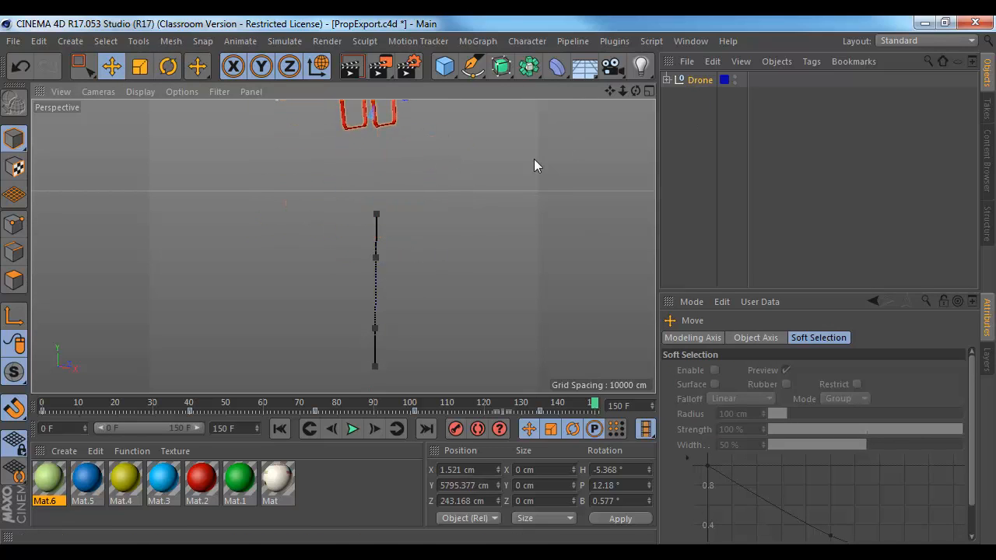
middle_click_drag(534, 165, 444, 293, "alt")
left_click_drag(442, 219, 382, 267, "alt")
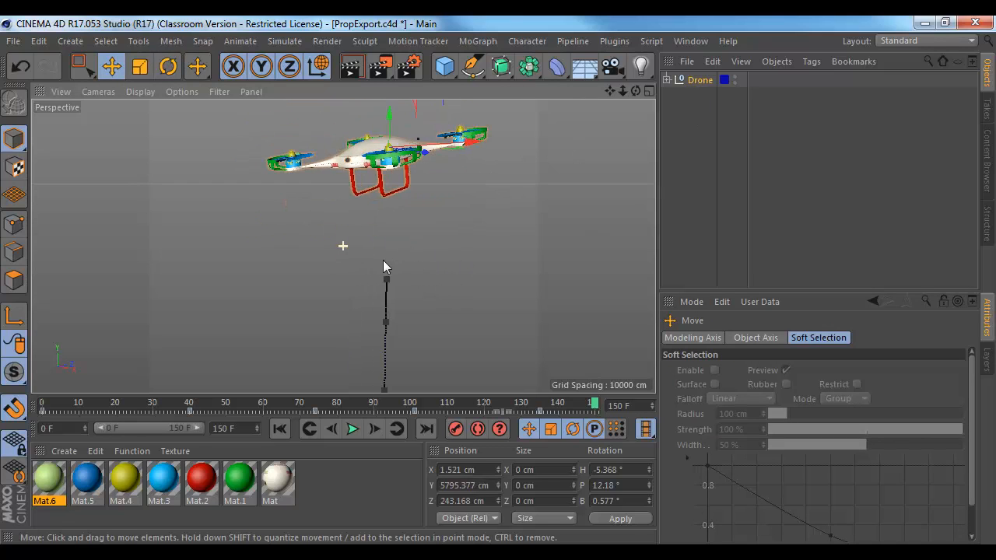
key("r")
left_click_drag(364, 178, 403, 178)
key("w")
key("e")
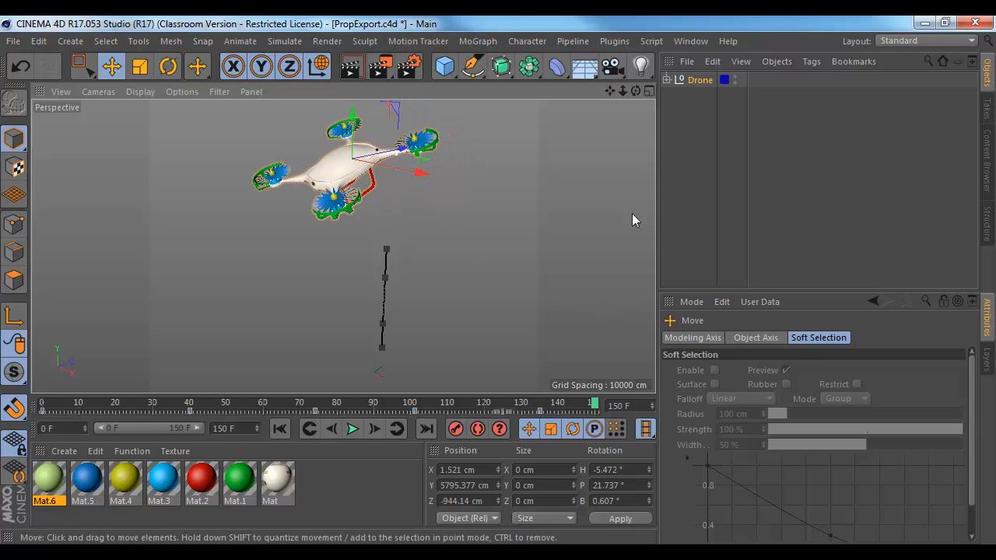
- Record Drone's position and rotation keyframes on all axes at frame 150
left_click(687, 80)
left_click(668, 371)
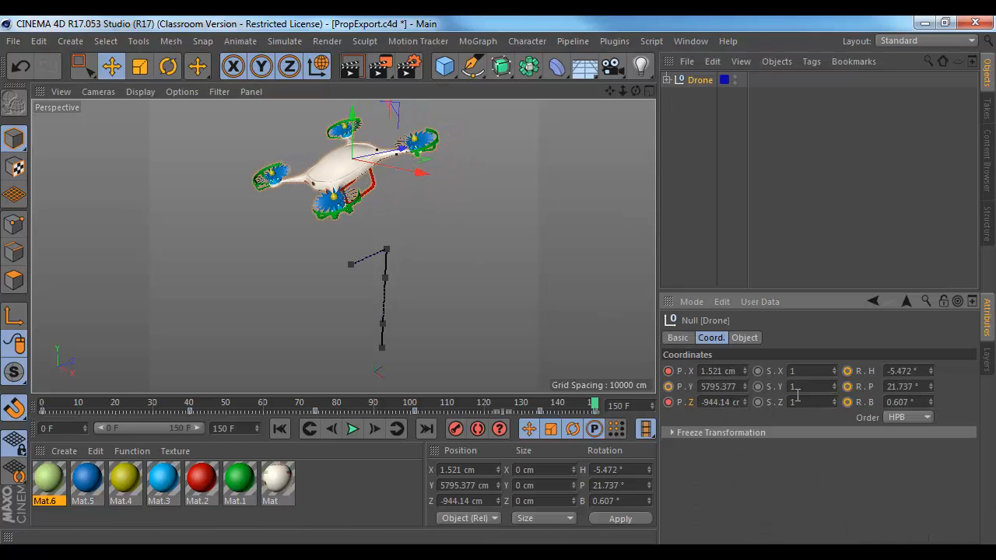
left_click(673, 388, "ctrl")
left_click_drag(848, 372, 848, 403, "ctrl")
- Play back the drone's flight animation from the first frame, then stop the playback
left_click_drag(466, 326, 434, 297, "alt")
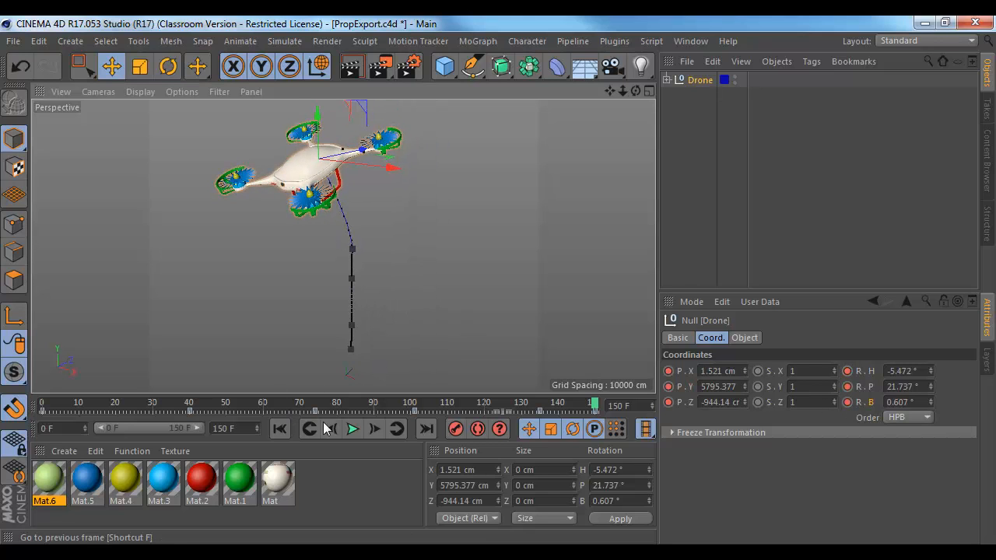
left_click(280, 429)
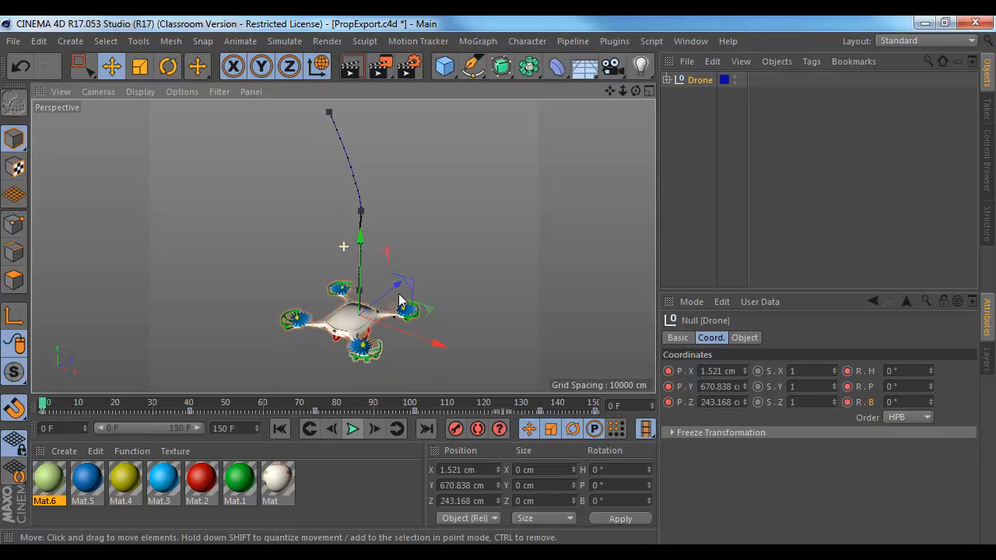
left_click(353, 429)
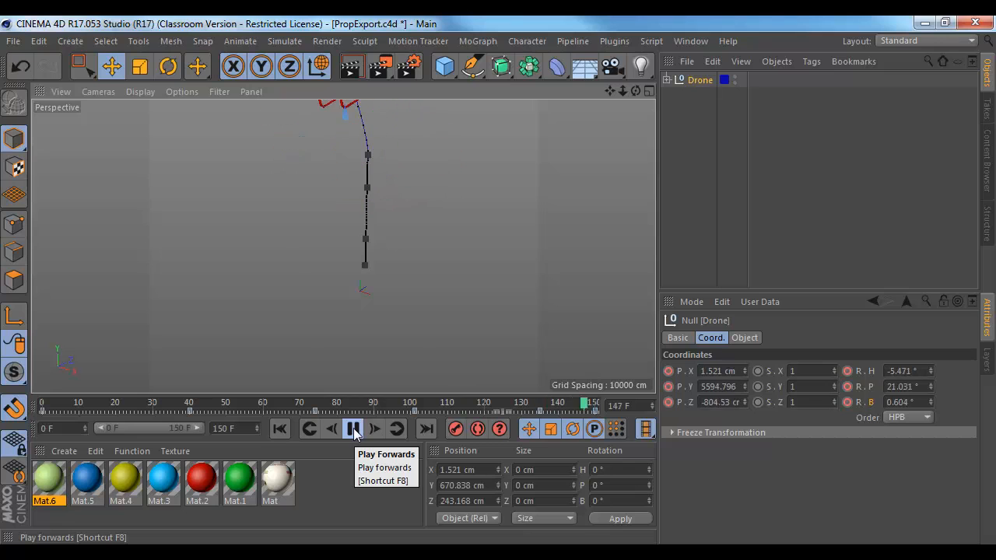
left_click(354, 428)
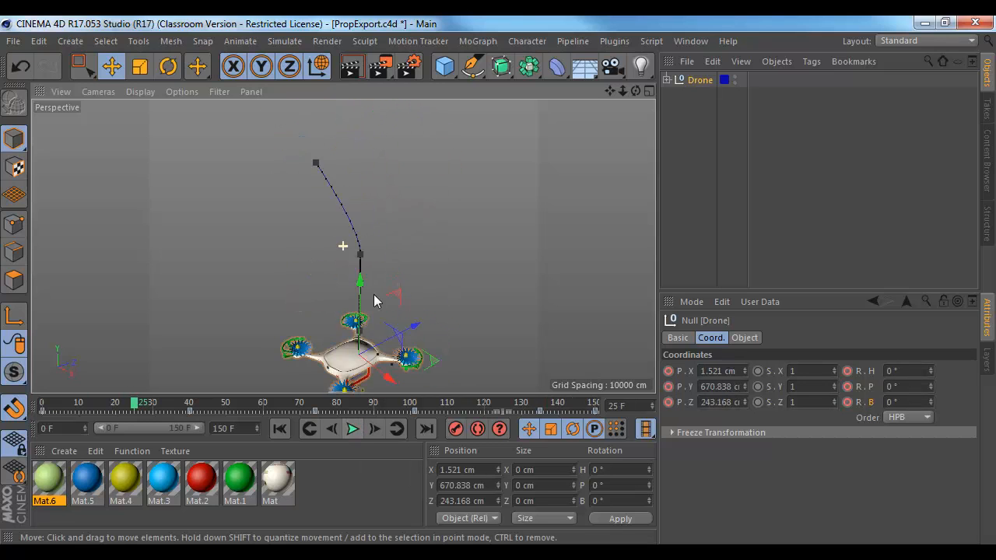
- Try to reposition the frame 135 key of the drone's motion path in the perspective view
left_click(339, 243)
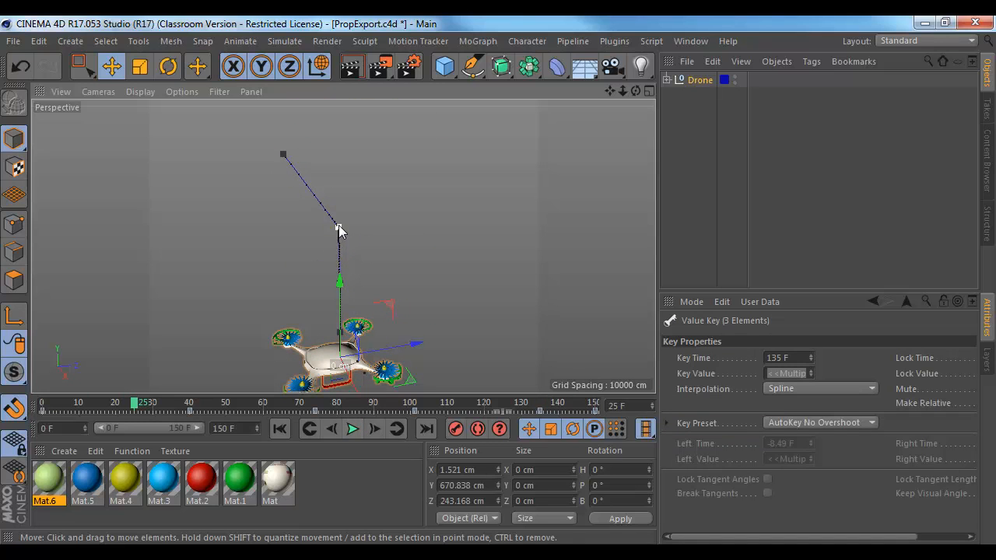
left_click_drag(339, 224, 340, 219)
right_click(341, 224)
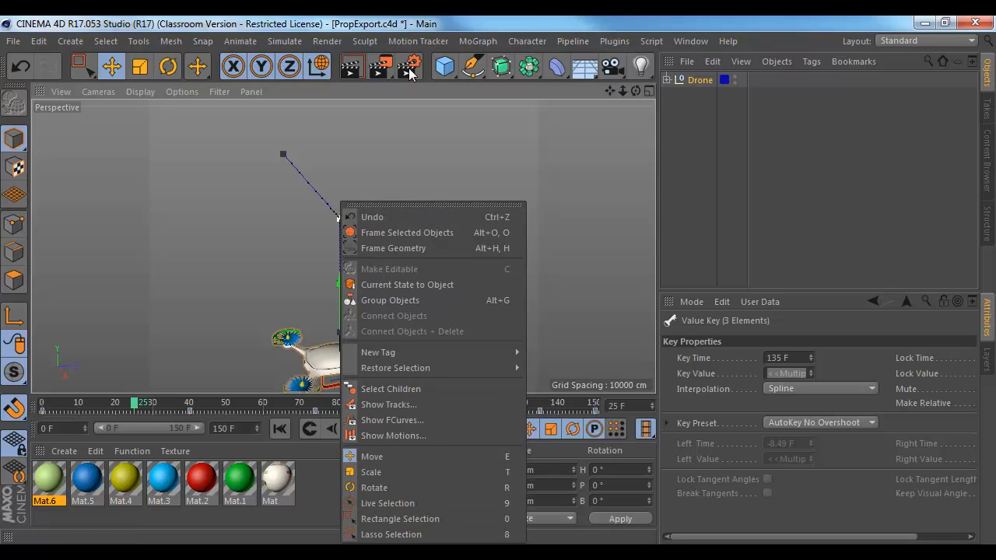
left_click(391, 31)
- Play the drone animation from the first frame, stop it and undo the frame 135 key move
left_click(291, 429)
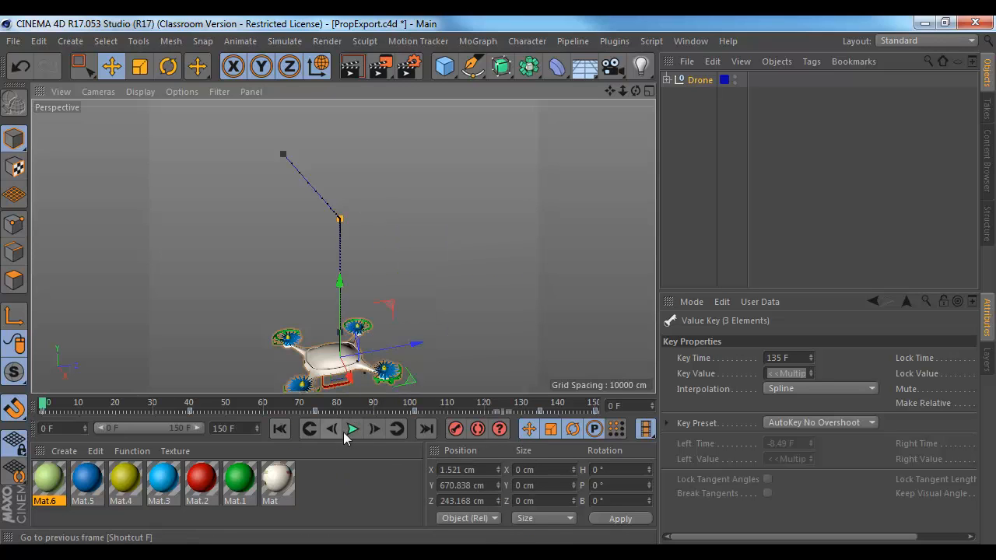
left_click(352, 429)
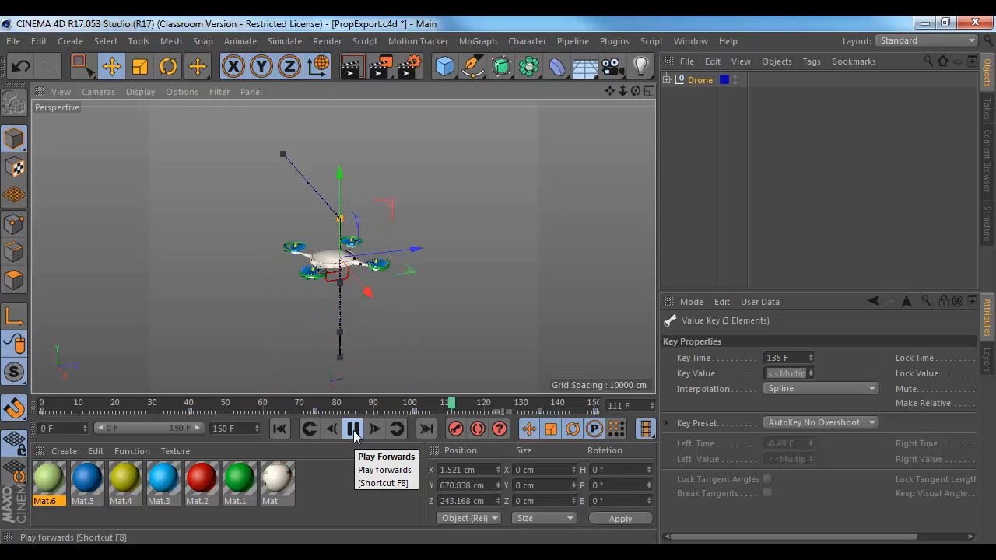
left_click(353, 430)
key("ctrl+z")
key("ctrl+z")
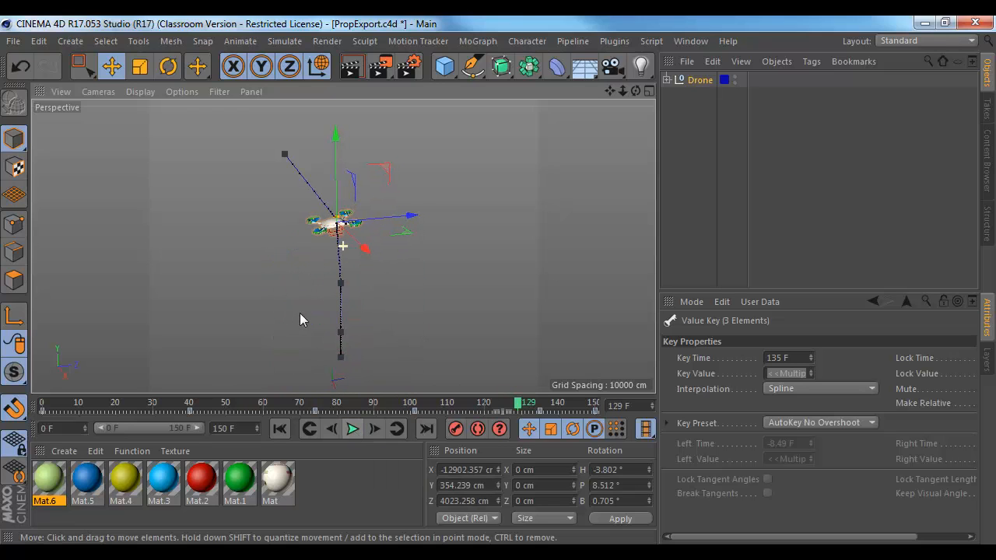
- Try repositioning the frame 135 path key from different perspective angles, and undo the last move
left_click_drag(295, 313, 419, 291, "alt")
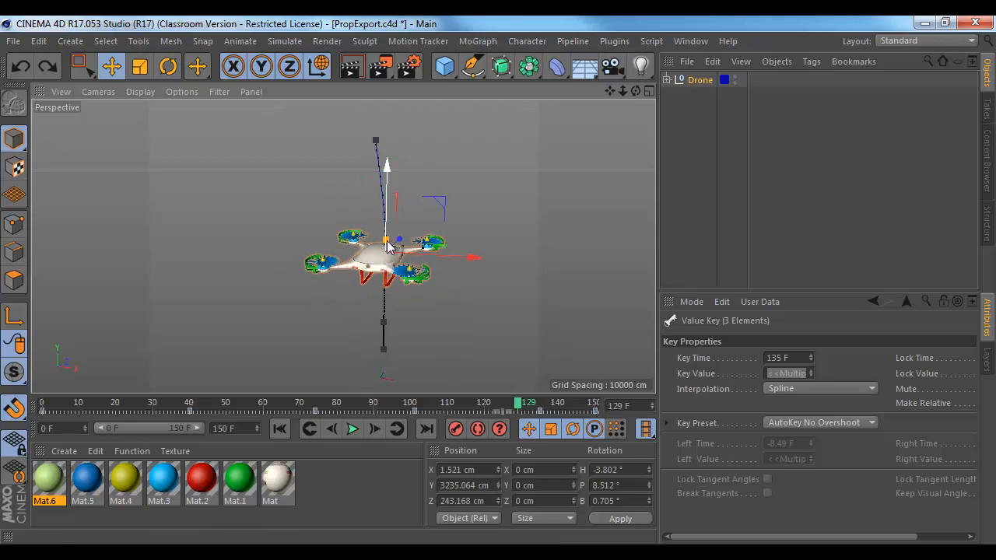
mouse_move(388, 246)
left_mouse_down()
mouse_move(394, 231)
mouse_move(401, 272)
mouse_move(411, 261)
mouse_move(374, 240)
left_mouse_up()
left_click_drag(504, 250, 365, 232, "alt")
left_click(211, 406)
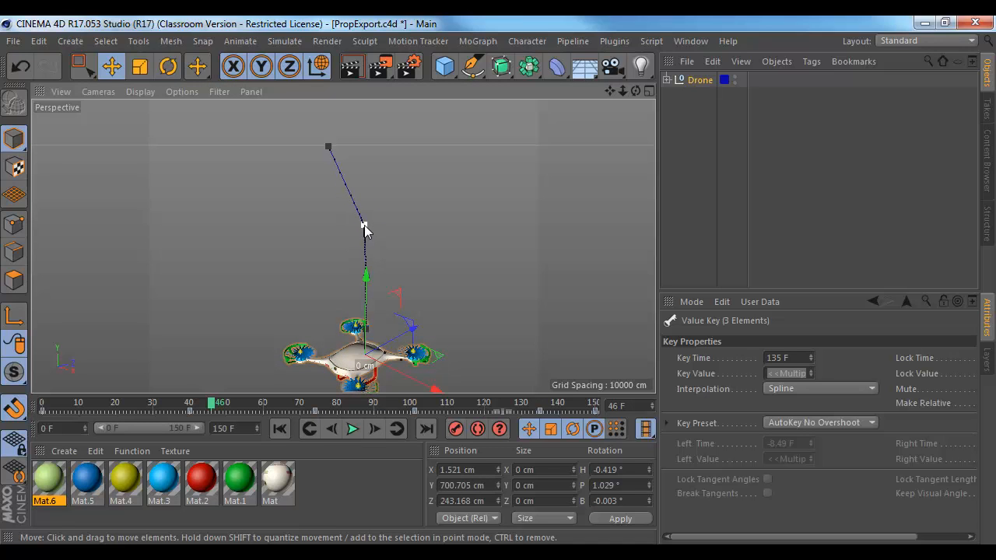
left_click_drag(247, 251, 423, 242, "alt")
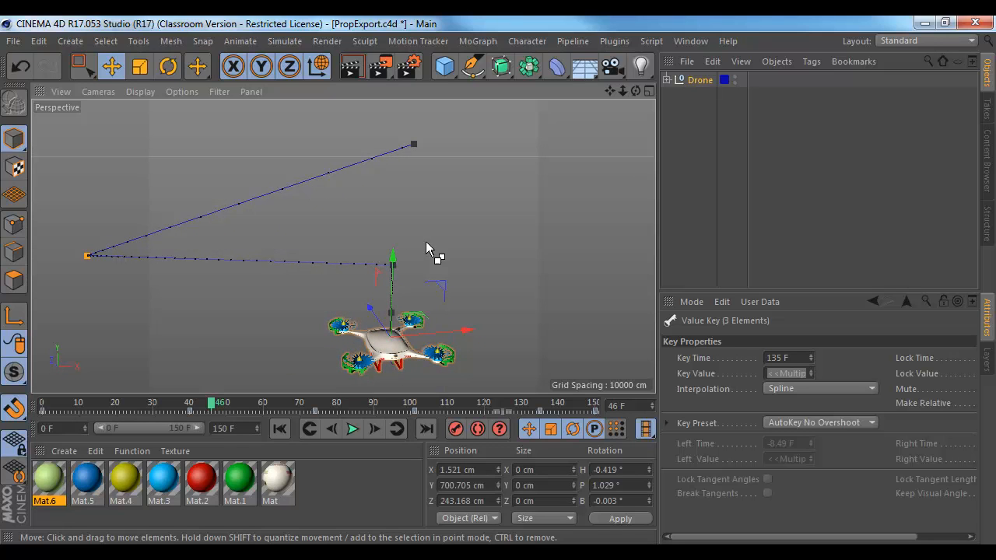
key("ctrl+z")
- In an enlarged Right view, move the drone path's frame 135 key upward and slightly along positive Z
middle_click(441, 257)
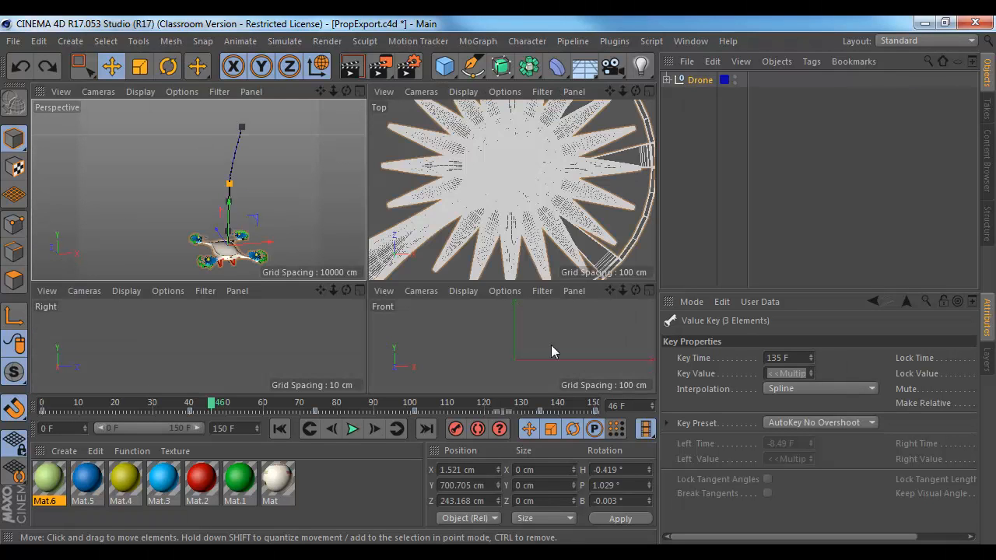
scroll(551, 345, "down", 3)
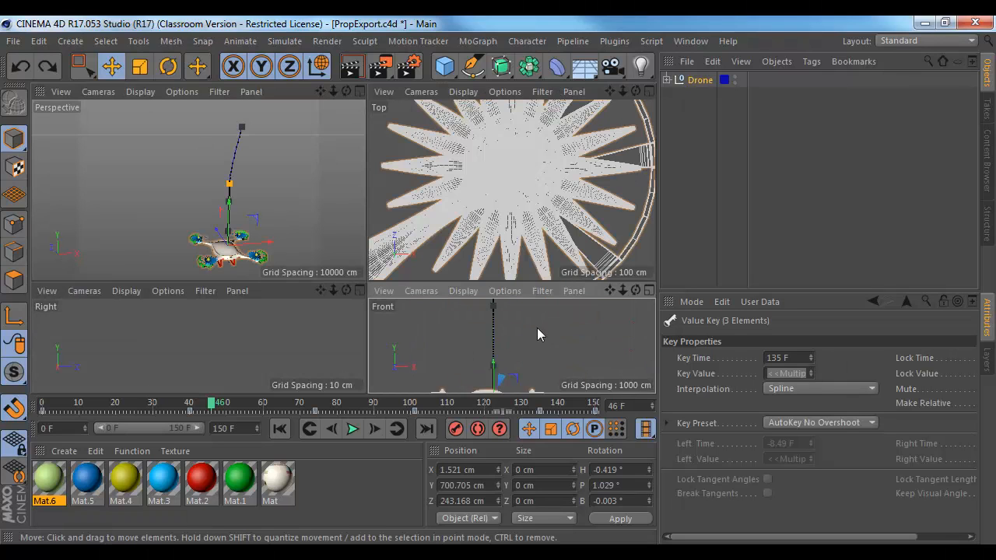
scroll(537, 328, "down", 4)
left_click(300, 342)
right_click_drag(298, 344, 129, 339, "alt")
middle_click_drag(240, 331, 233, 398, "alt")
right_click(265, 271)
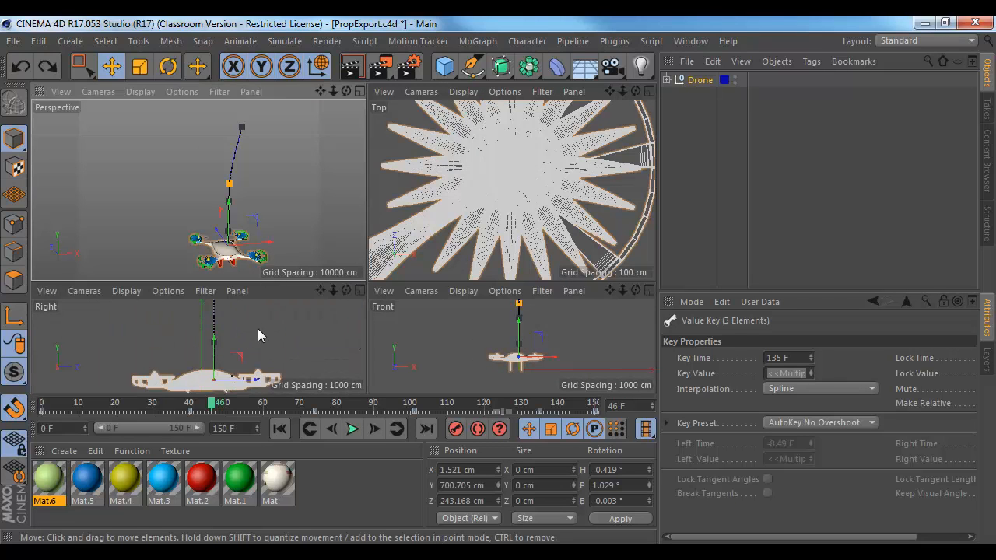
scroll(257, 328, "down", 2)
middle_click(301, 310)
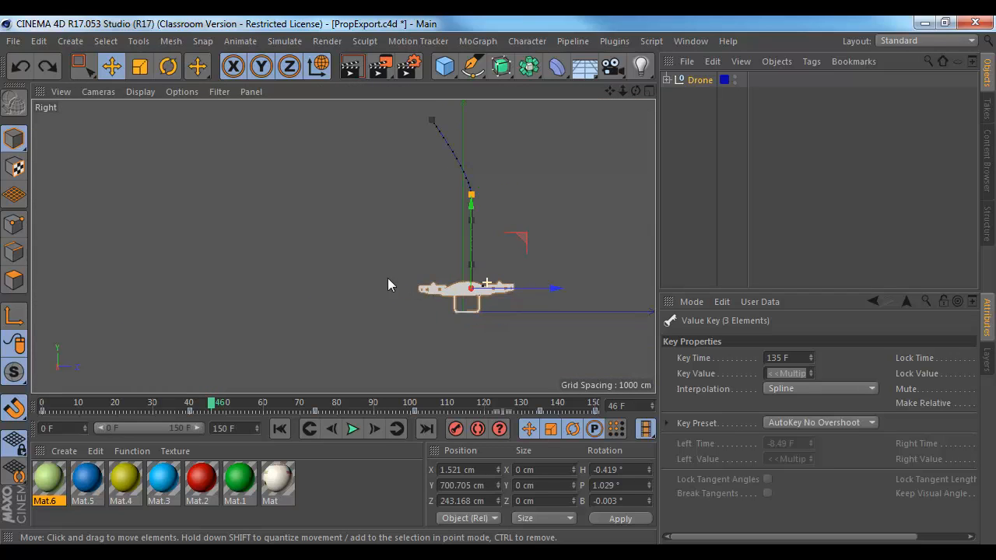
left_click_drag(474, 190, 484, 162)
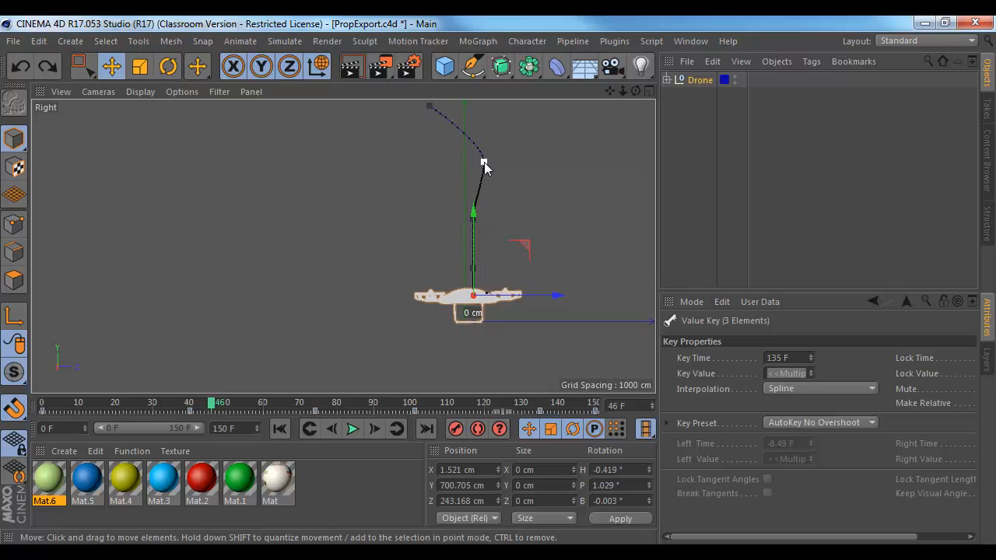
- In the Right view, shift the path's frame 150 key further toward negative Z and reposition the frame 101 key to smooth the curve
middle_click_drag(492, 150, 478, 222, "alt")
left_click_drag(415, 179, 391, 171)
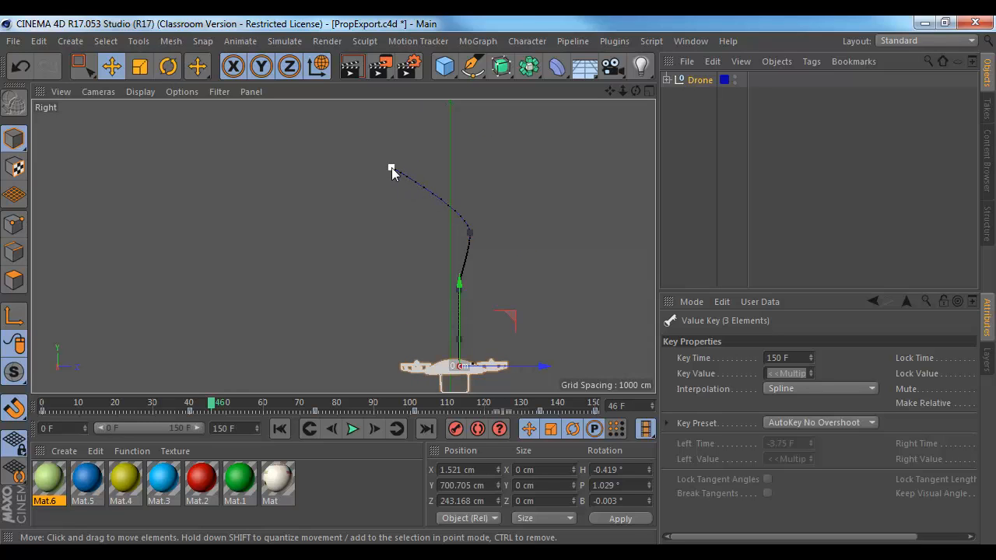
right_click_drag(481, 289, 539, 299, "alt")
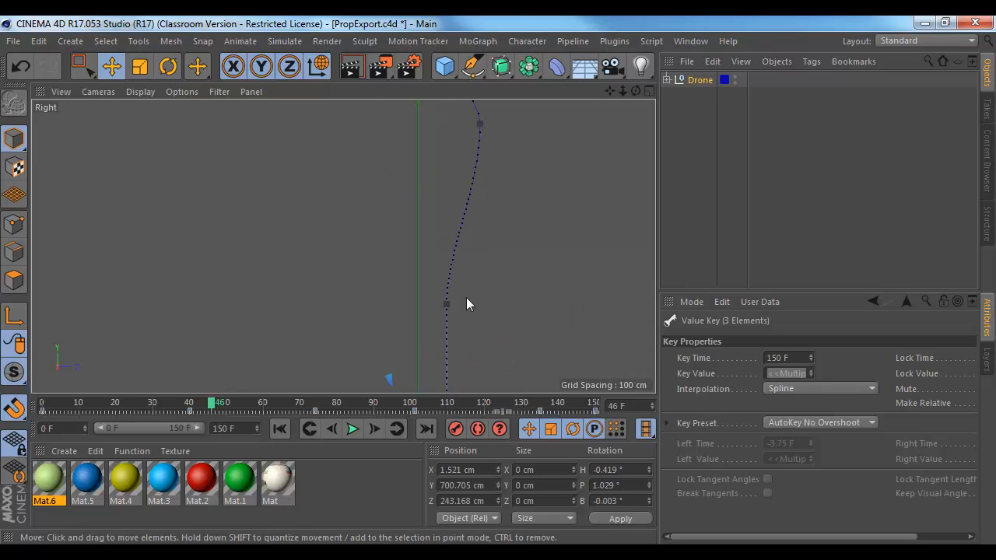
left_click_drag(447, 304, 483, 180)
scroll(504, 336, "down", 1)
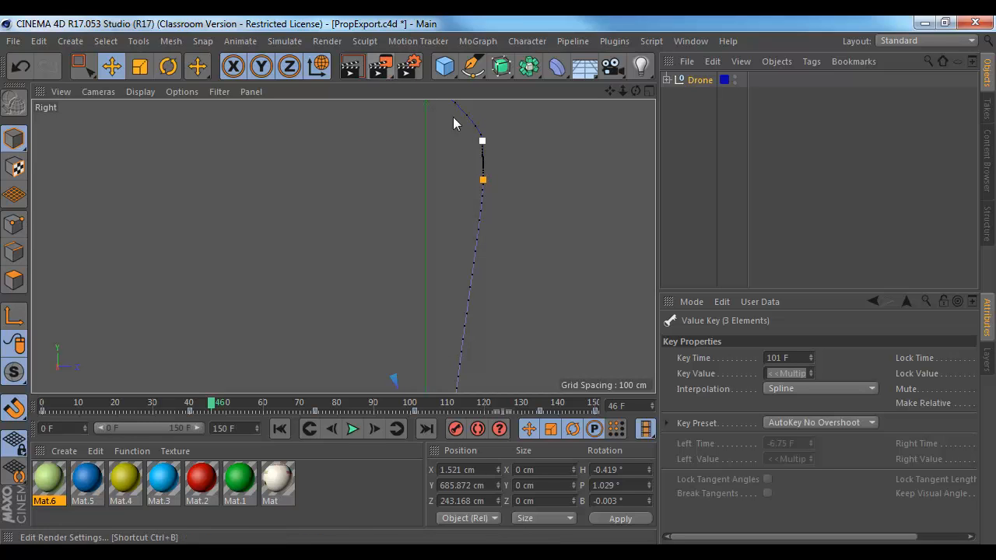
left_click_drag(482, 181, 465, 331)
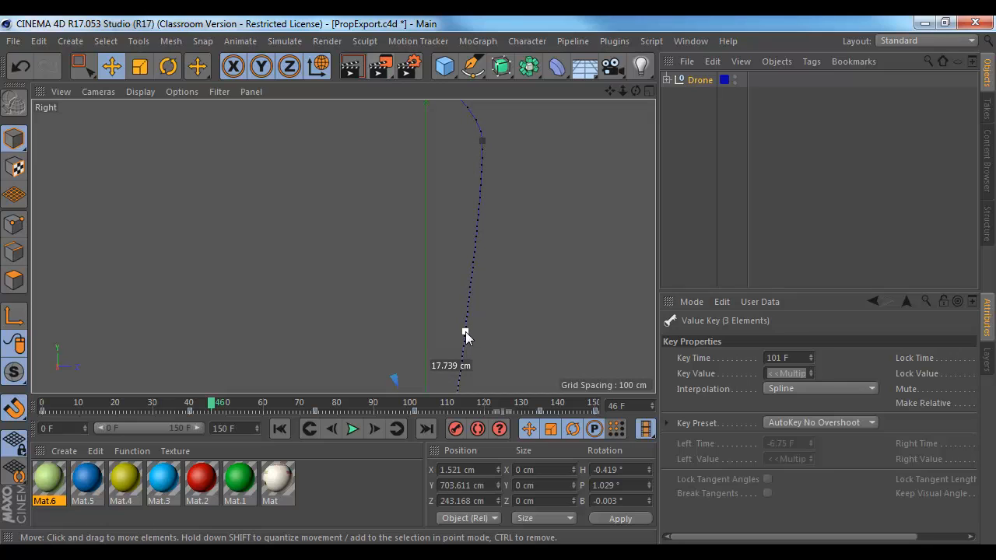
- Return to the perspective view, play the drone's flight from the first frame and rewind it
middle_click(335, 260)
middle_click(318, 247)
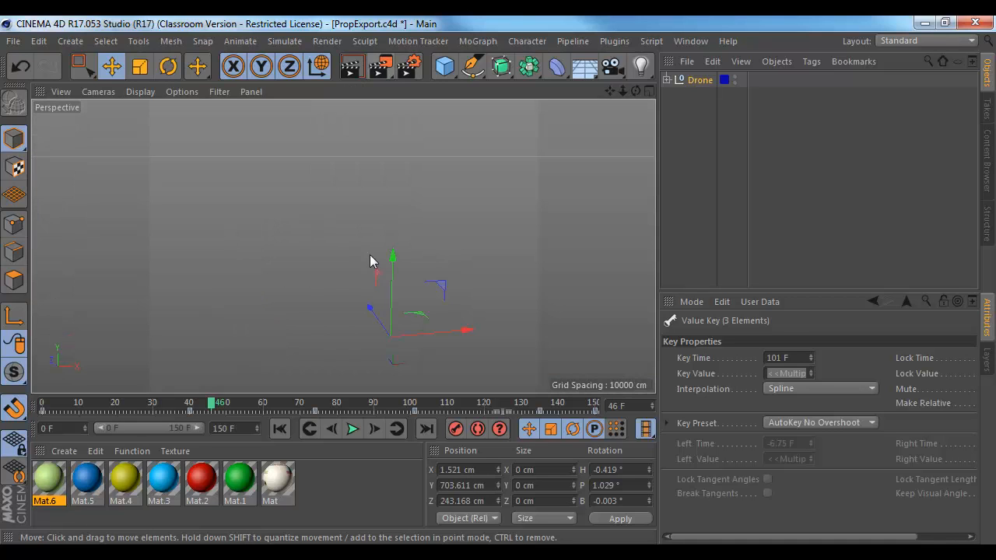
left_click(280, 428)
left_click_drag(464, 330, 362, 315, "alt")
right_click_drag(436, 304, 406, 313, "alt")
left_click(351, 430)
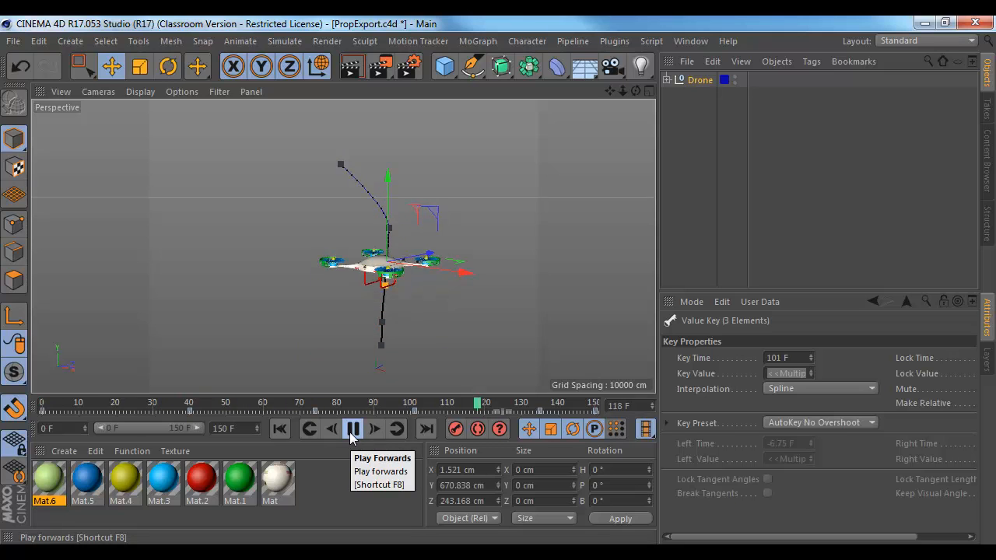
left_click(281, 428)
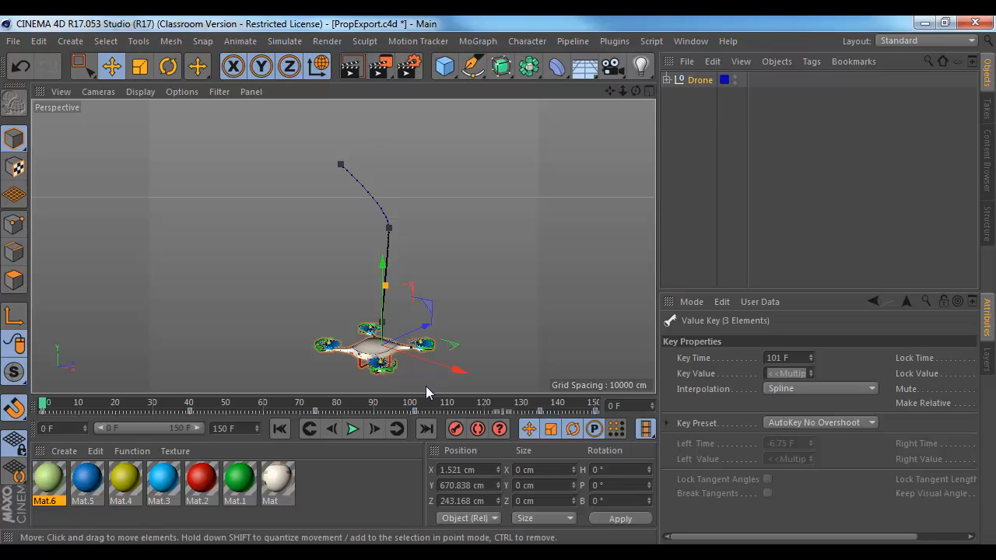
- Go to frame 150 and show the F-curves of the Drone null's position tracks in the Timeline
left_click_drag(436, 402, 595, 403)
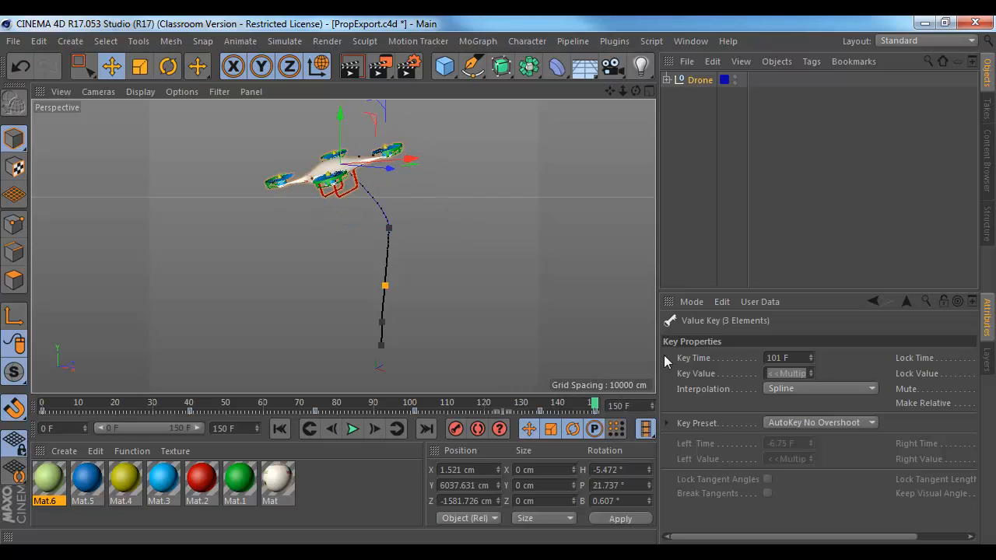
left_click(697, 81)
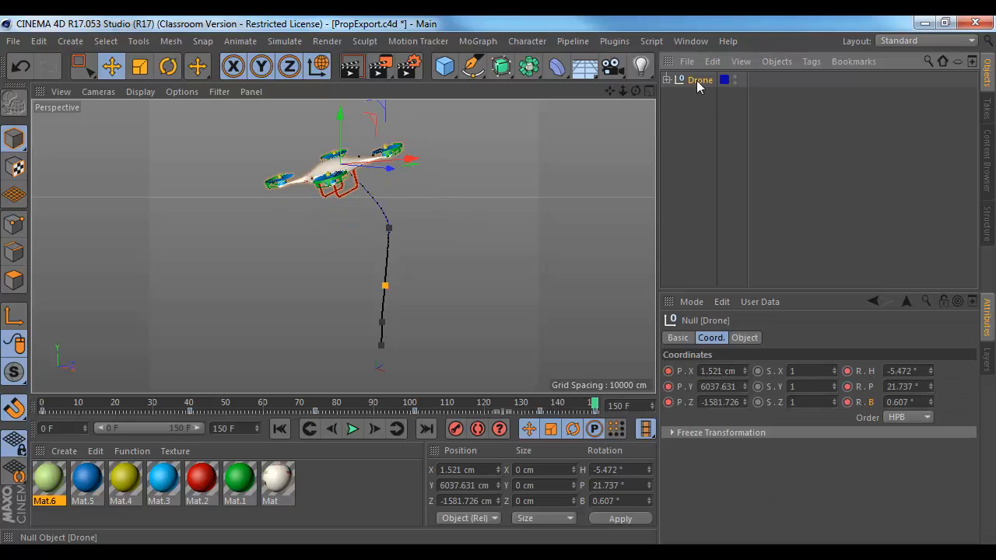
right_click(675, 379)
mouse_move(727, 269)
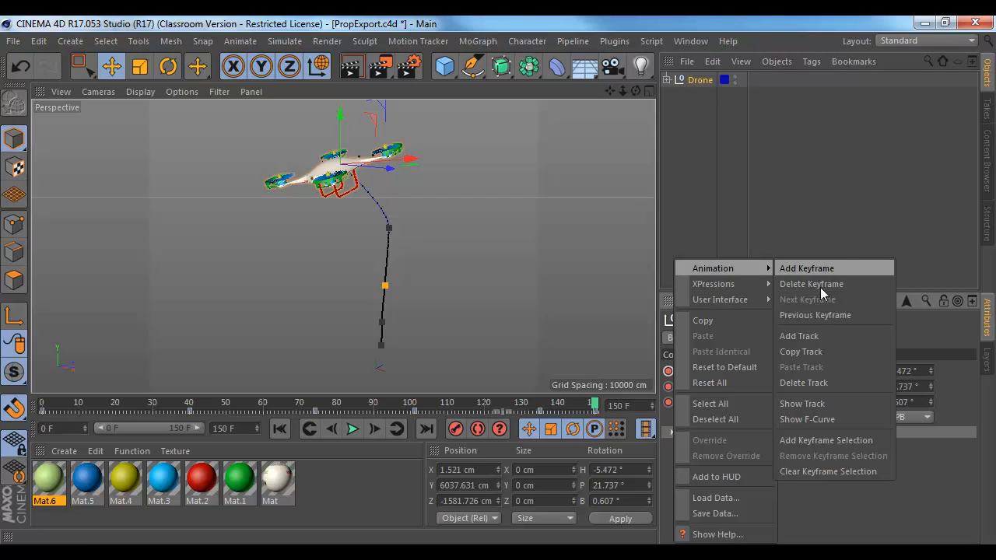
left_click(818, 421)
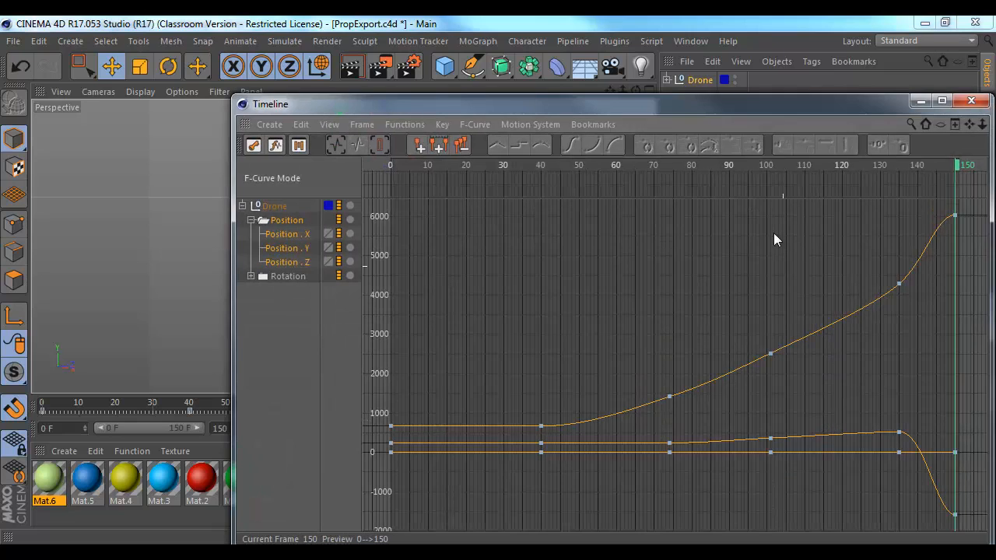
left_click_drag(754, 110, 563, 71)
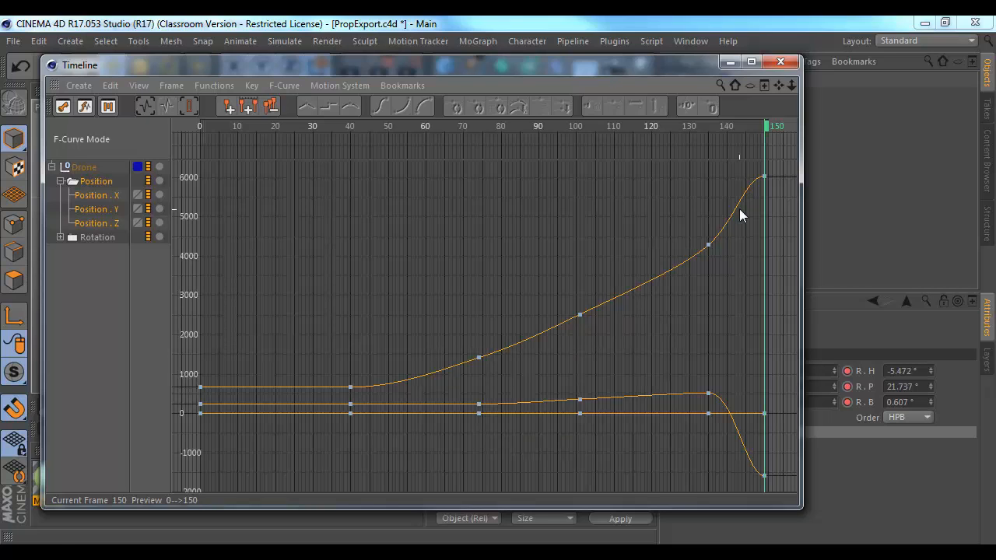
- Steepen the tangents of the frame 150 keys on the Position Y and Position Z curves so the motion does not ease out
left_click(765, 175)
left_click_drag(750, 177, 753, 199)
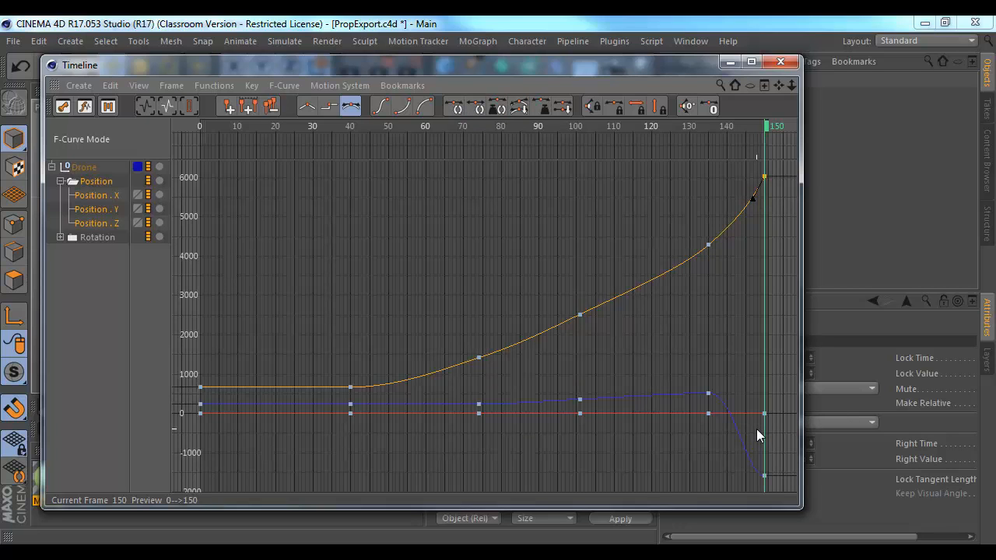
left_click(765, 476)
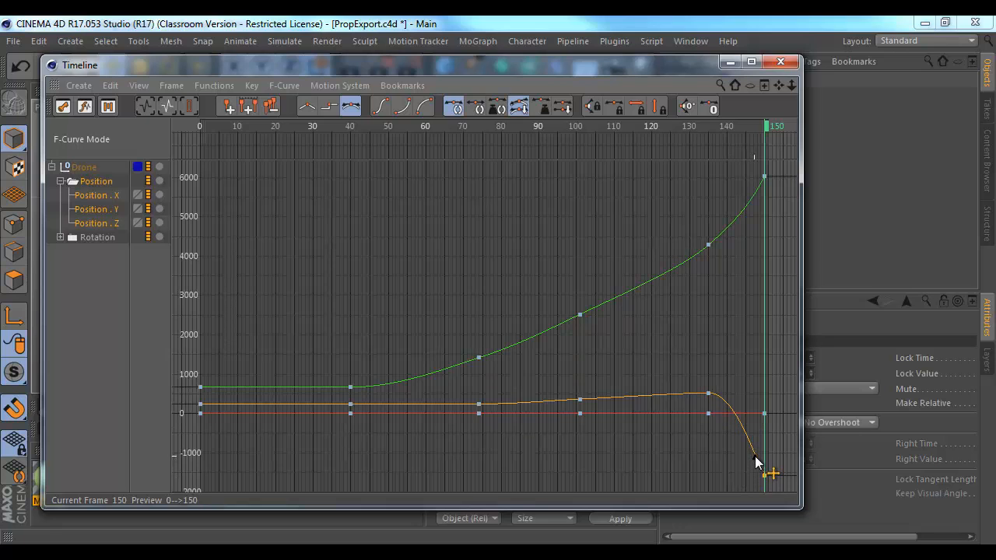
left_click(755, 456)
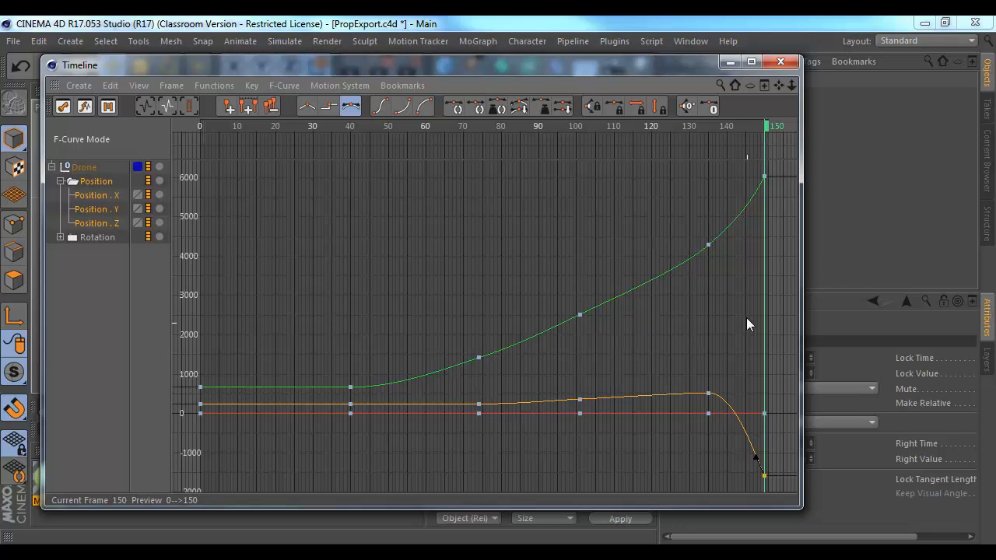
- Examine the rotation curves and the individual position curves of the Drone, and close the Timeline
left_click(60, 237)
left_click(100, 241)
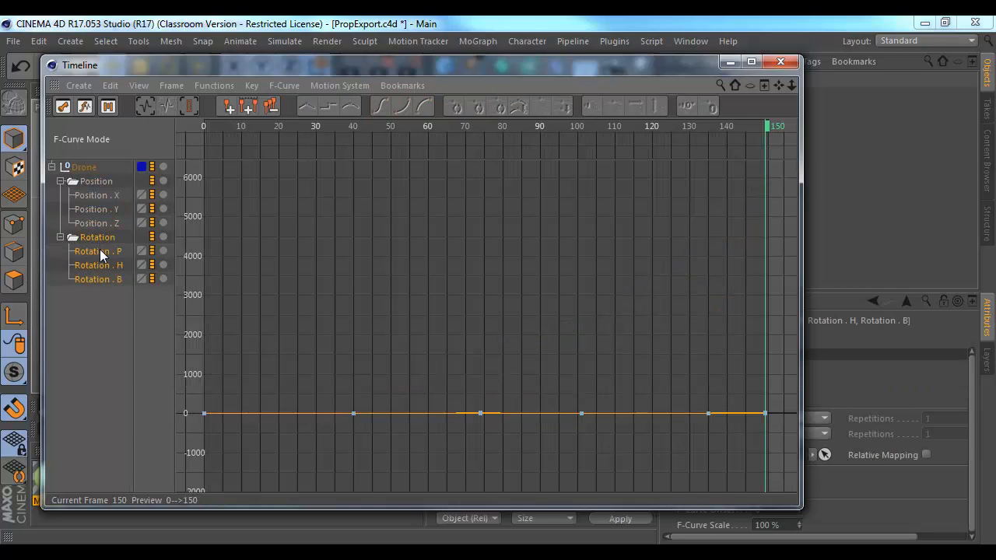
left_click(98, 276)
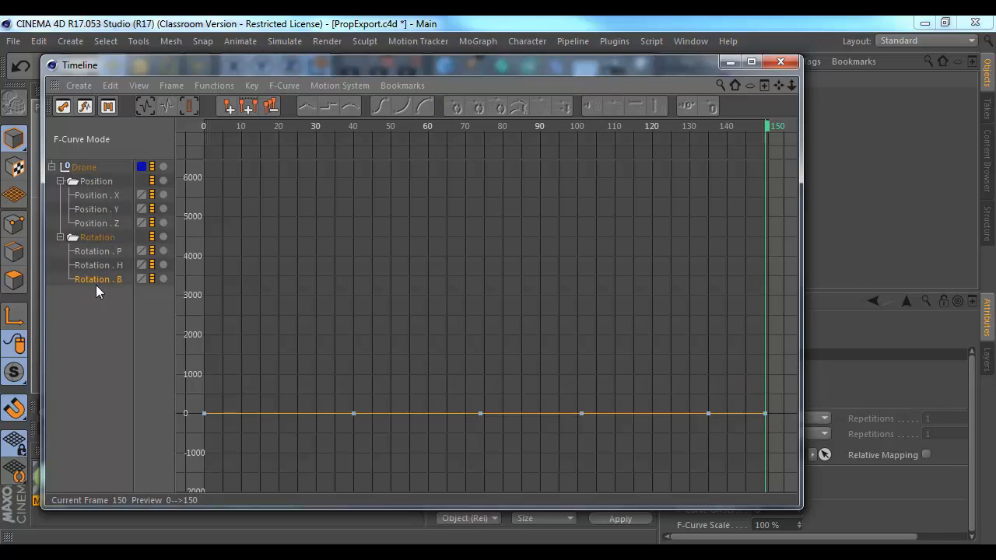
left_click(98, 222)
left_click(97, 209)
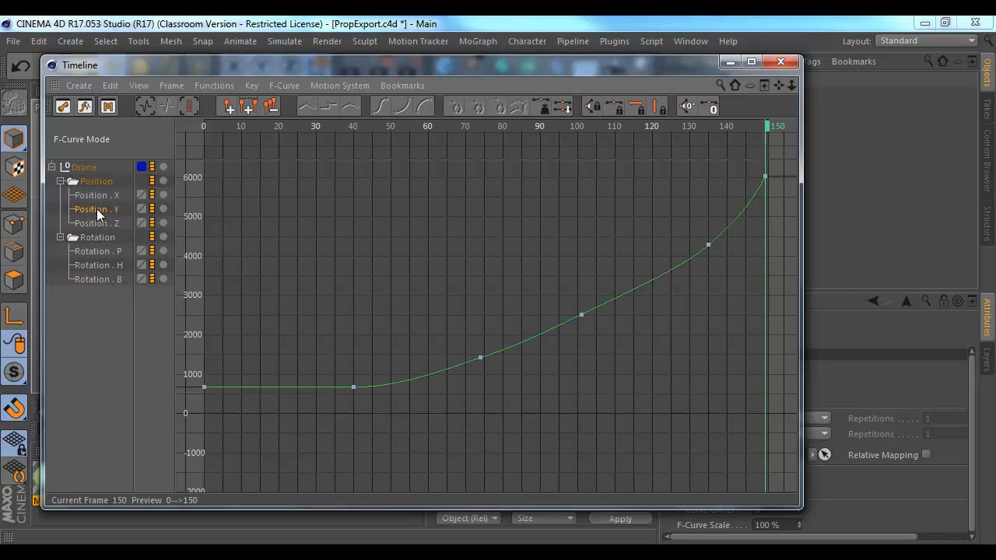
left_click(97, 194)
left_click(779, 62)
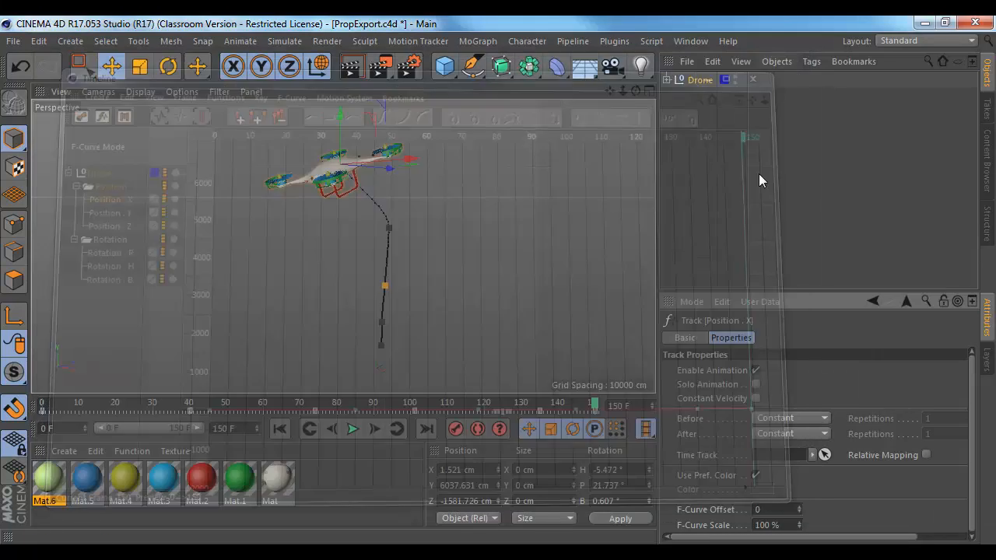
- Play the drone animation from frame 0 to check the revised motion, and stop it
left_click_drag(187, 403, 53, 394)
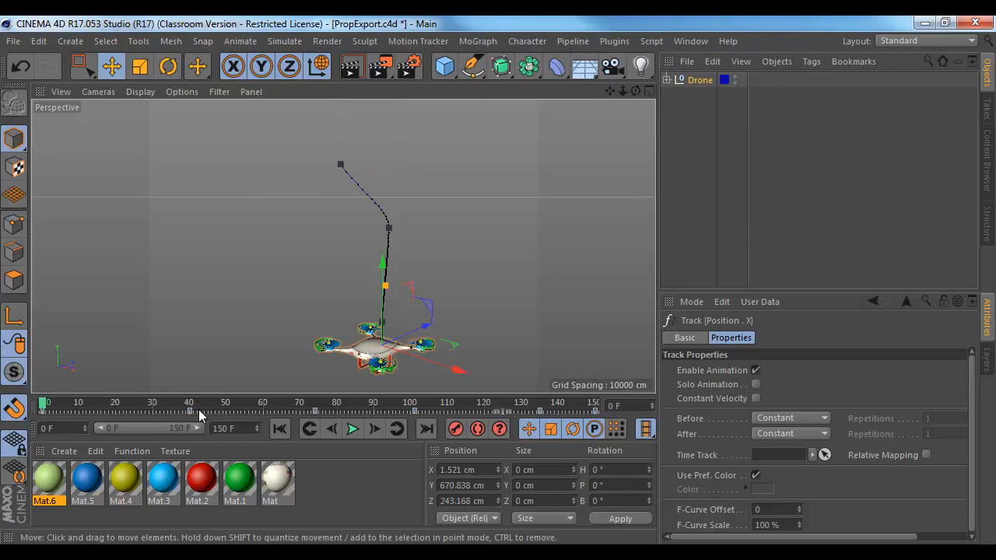
left_click(352, 429)
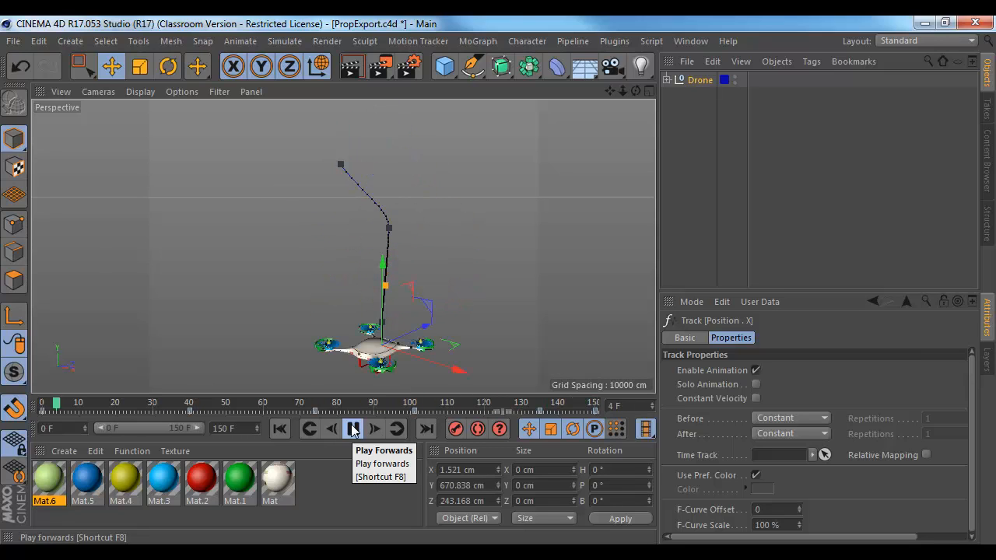
left_click(352, 429)
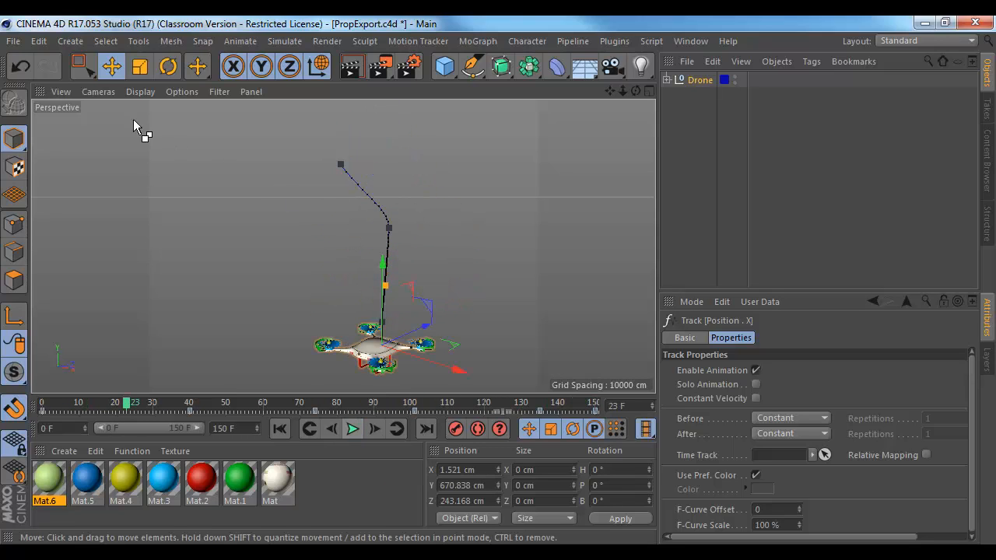
- Save the animated PropExport scene, and switch to KeyShot to start a new empty scene
key("ctrl+s")
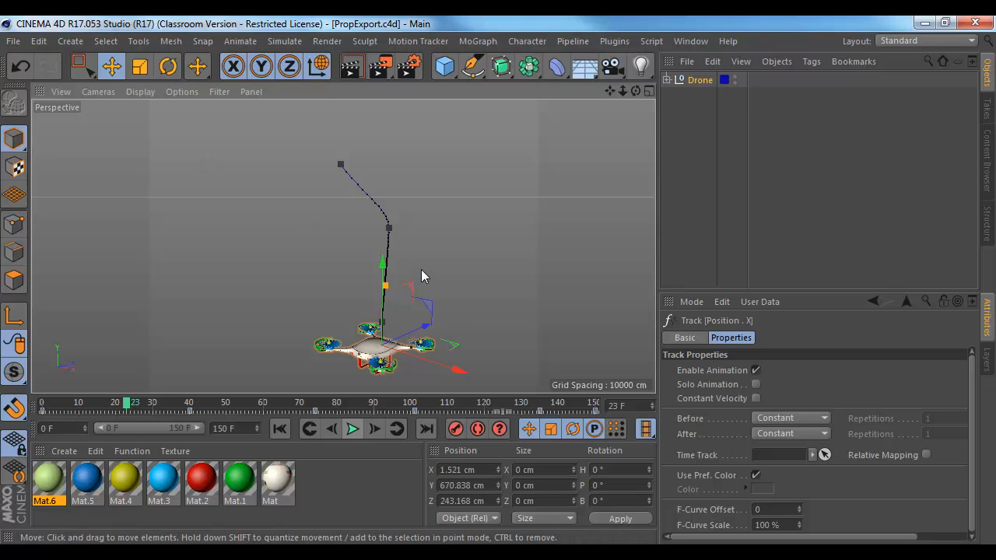
key("alt+Tab")
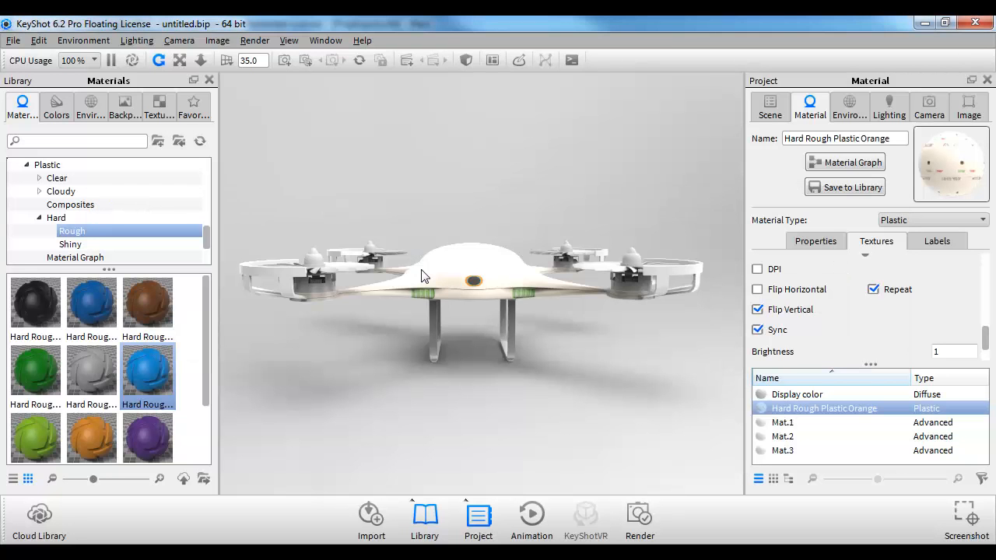
left_click(13, 40)
left_click(35, 60)
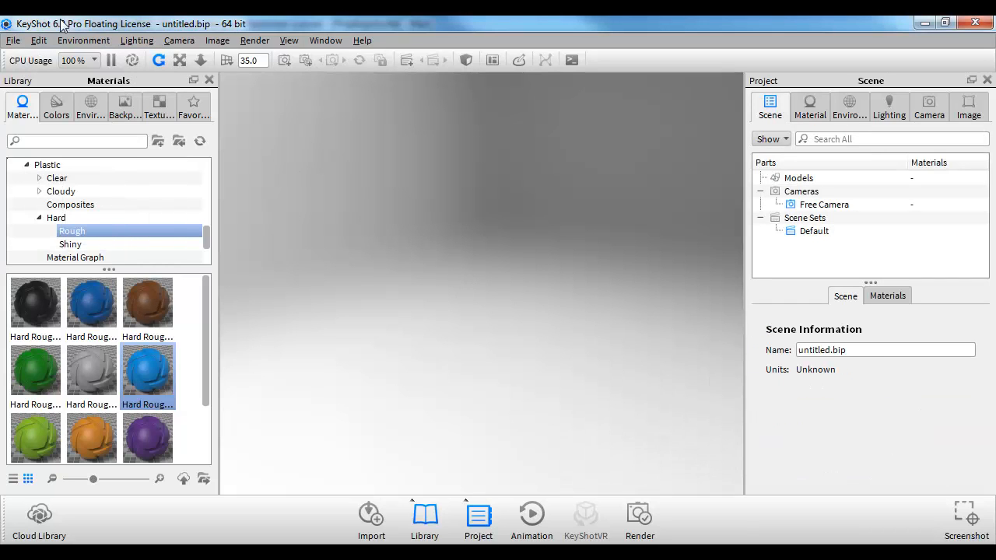
- Import the PropExport C4D file into the empty KeyShot scene with the offered import settings
left_click(14, 43)
left_click(50, 83)
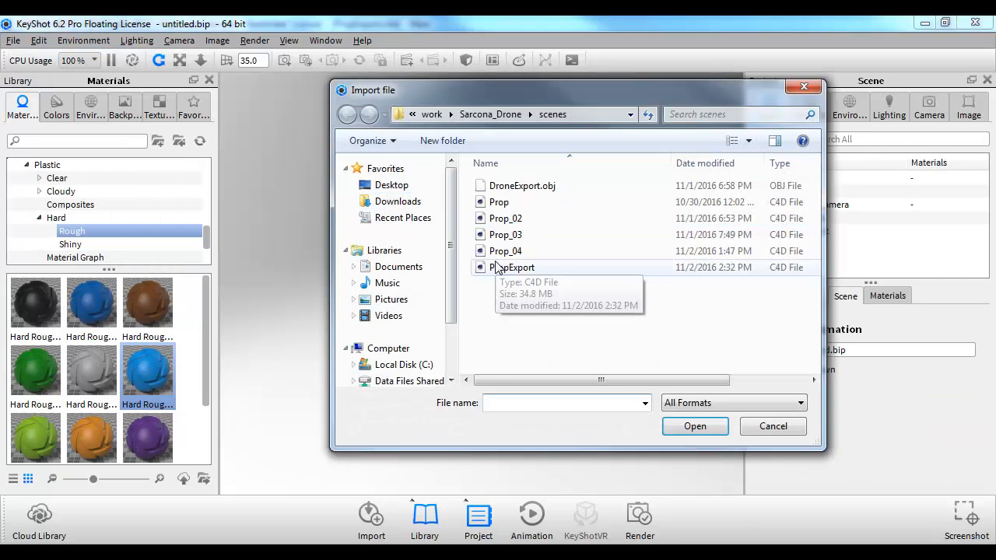
double_click(482, 263)
left_click(343, 371)
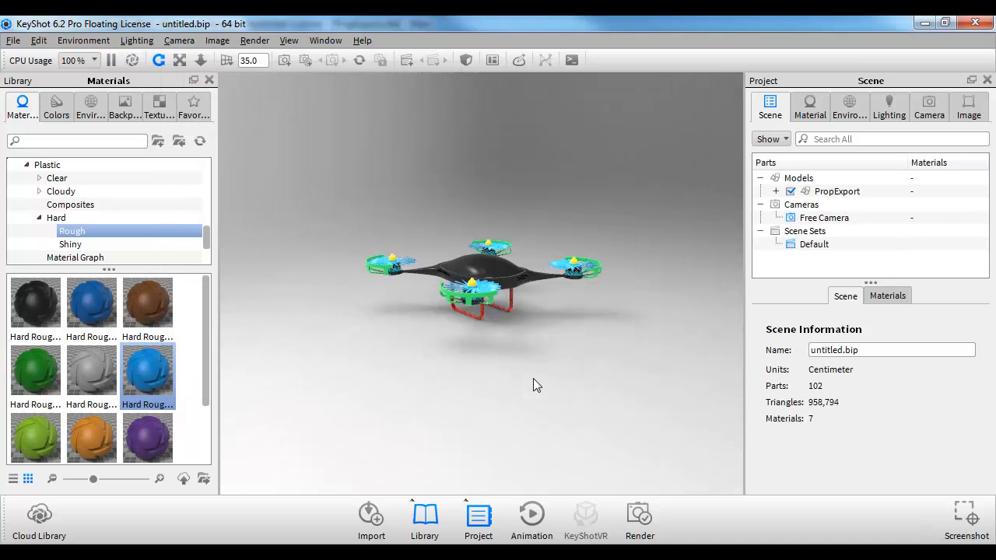
- Show the animation timeline, play the imported drone animation from a front view, and return to frame 1
left_click(532, 522)
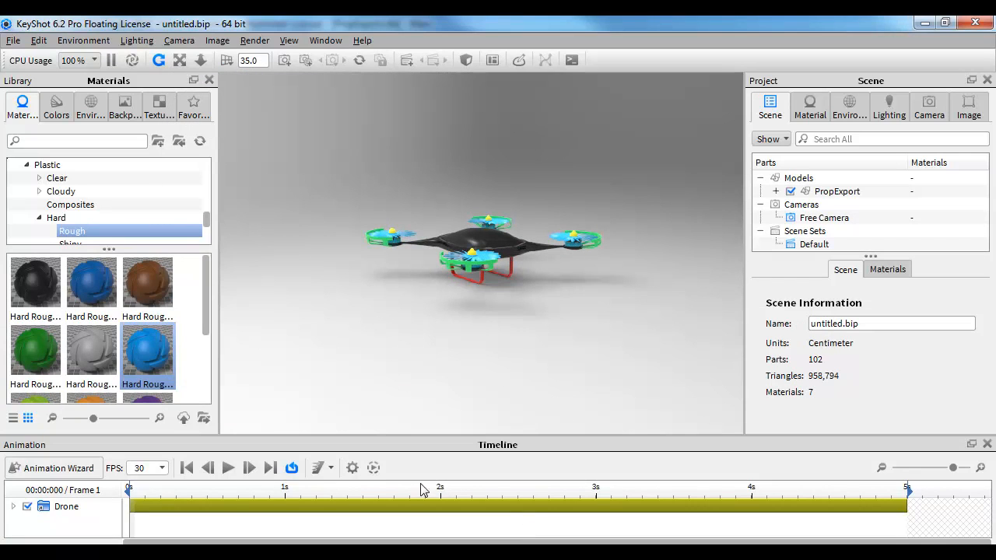
left_click_drag(601, 333, 502, 303)
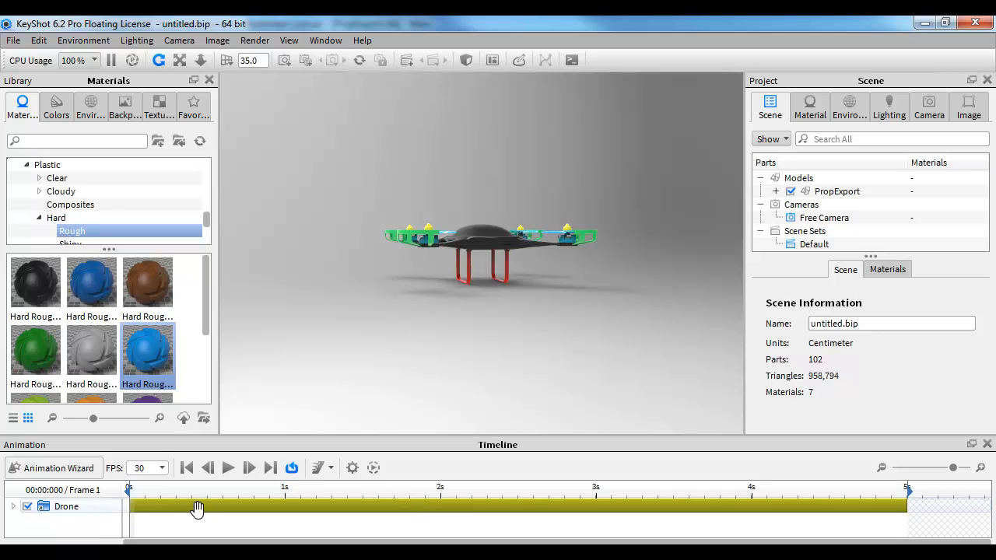
left_click_drag(139, 489, 66, 498)
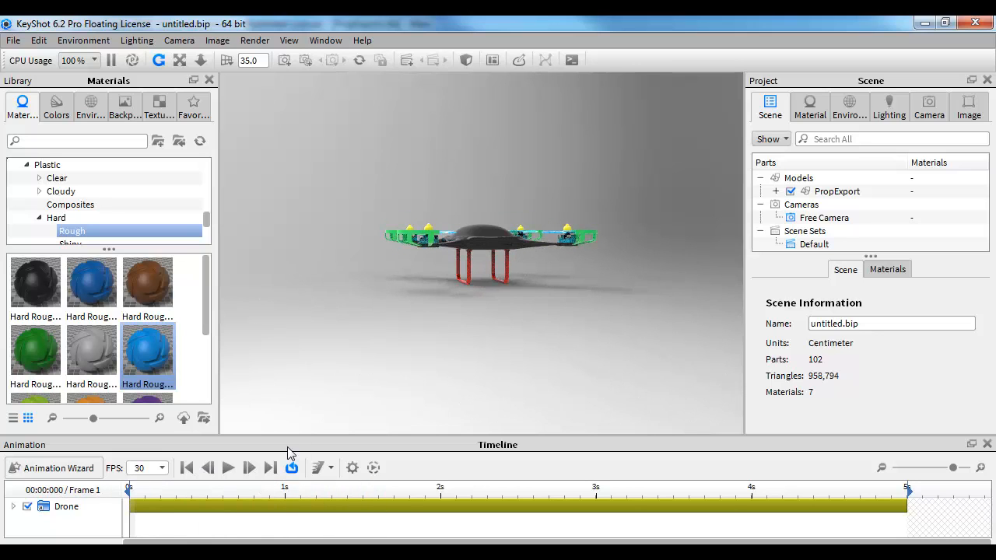
left_click_drag(410, 328, 375, 319)
scroll(436, 327, "up", 4)
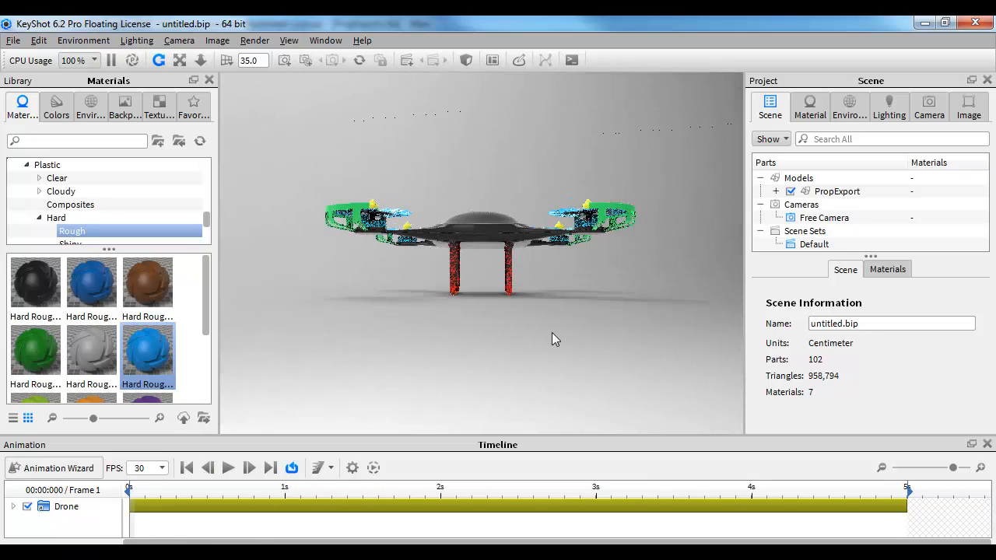
left_click(230, 467)
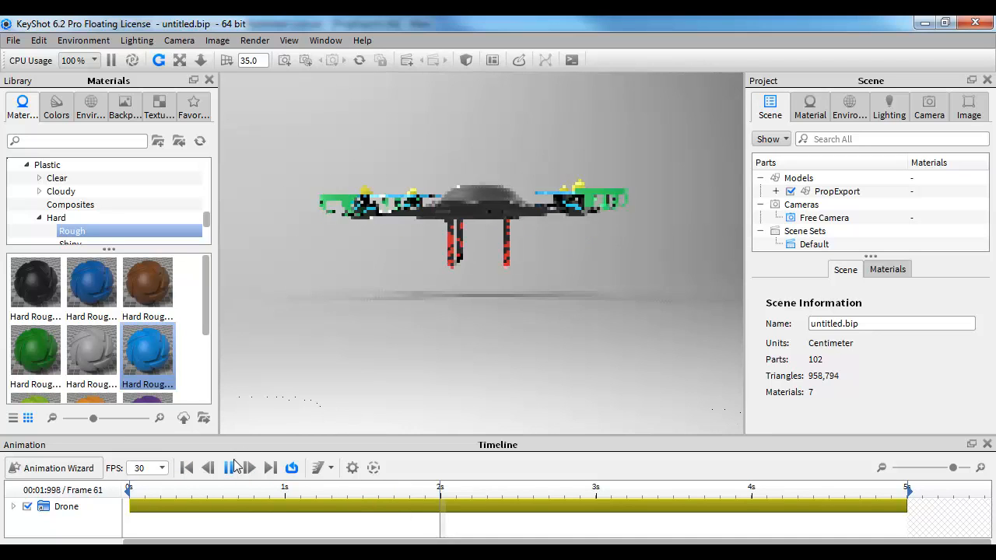
left_click(232, 467)
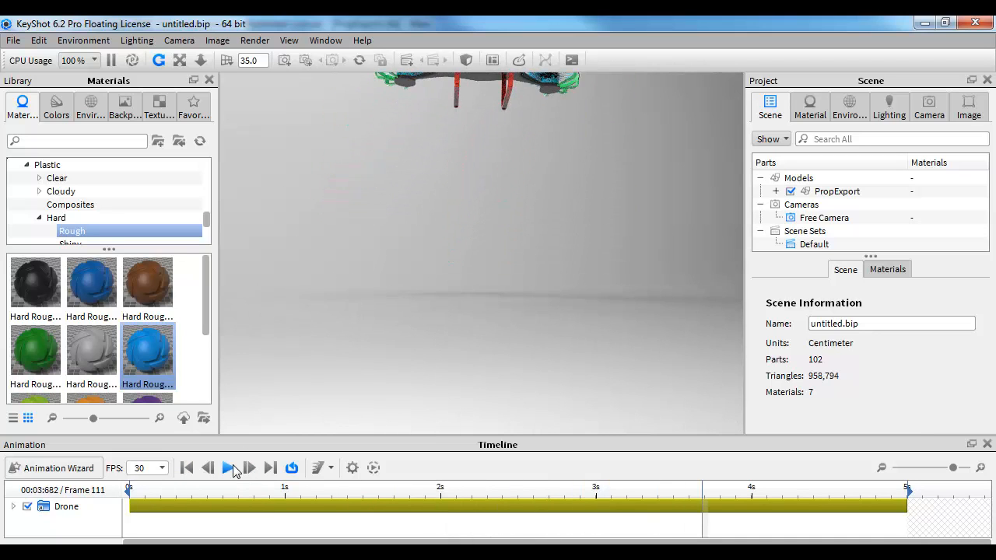
left_click_drag(286, 492, 93, 498)
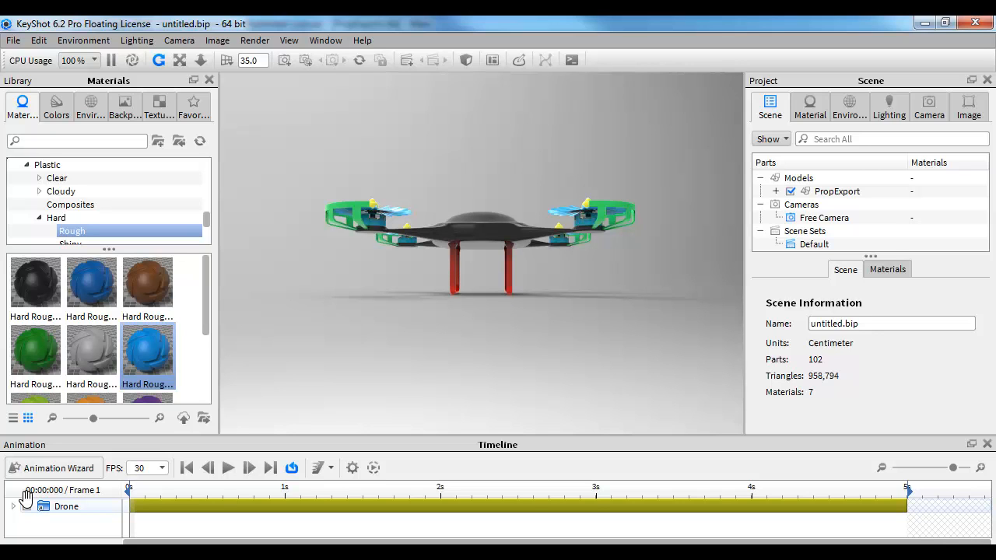
- Switch to Cinema 4D and show the F-curves of all the Drone null's position and rotation tracks
key("alt+Tab")
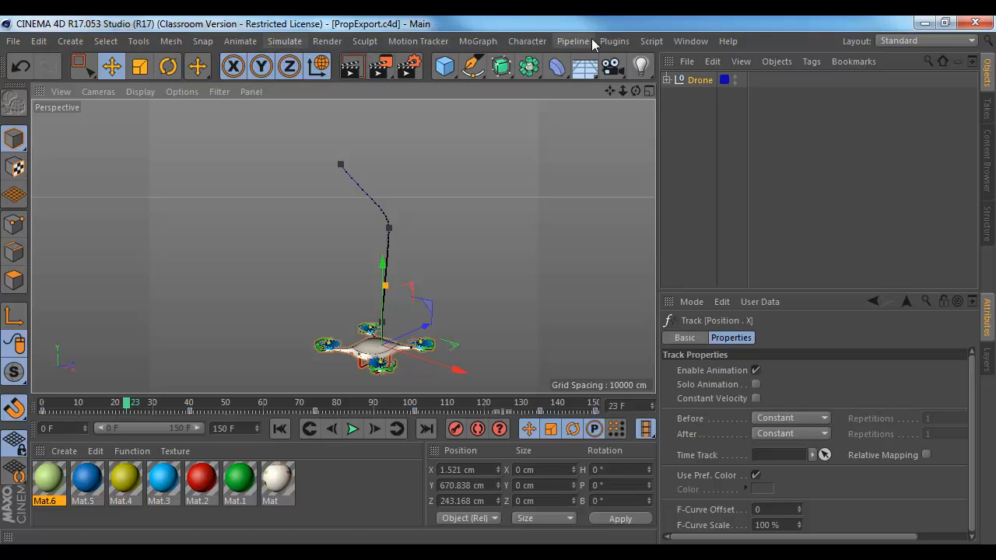
left_click(698, 80)
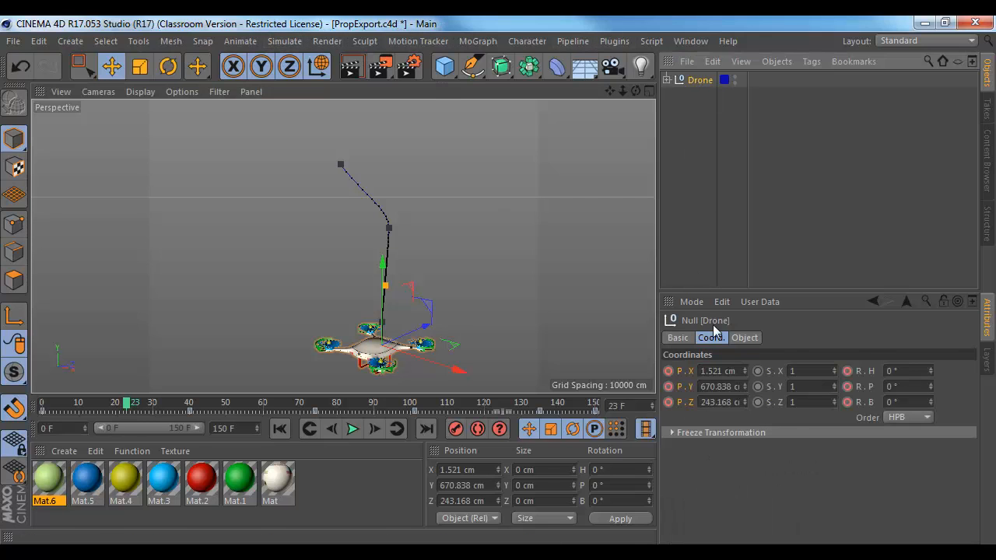
right_click(689, 370)
mouse_move(732, 272)
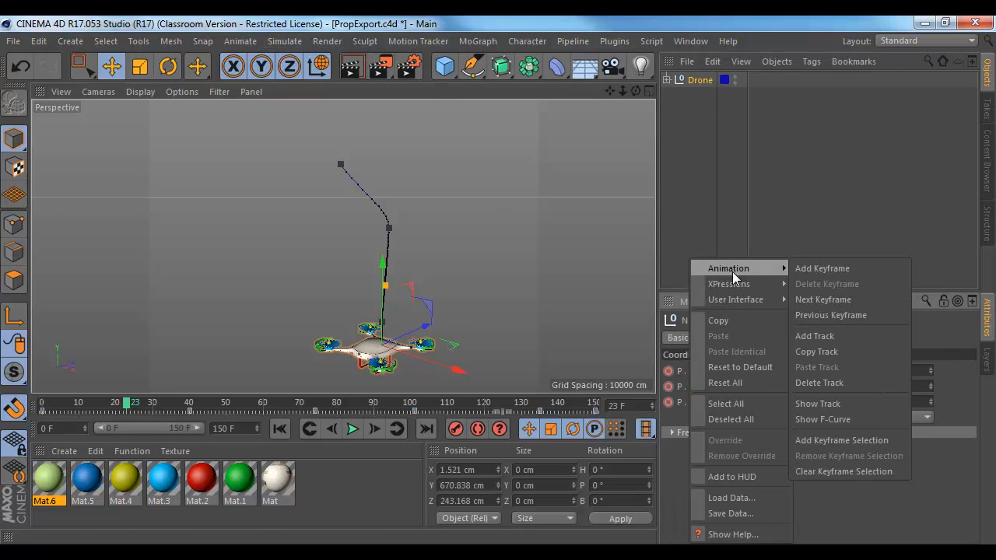
left_click(837, 421)
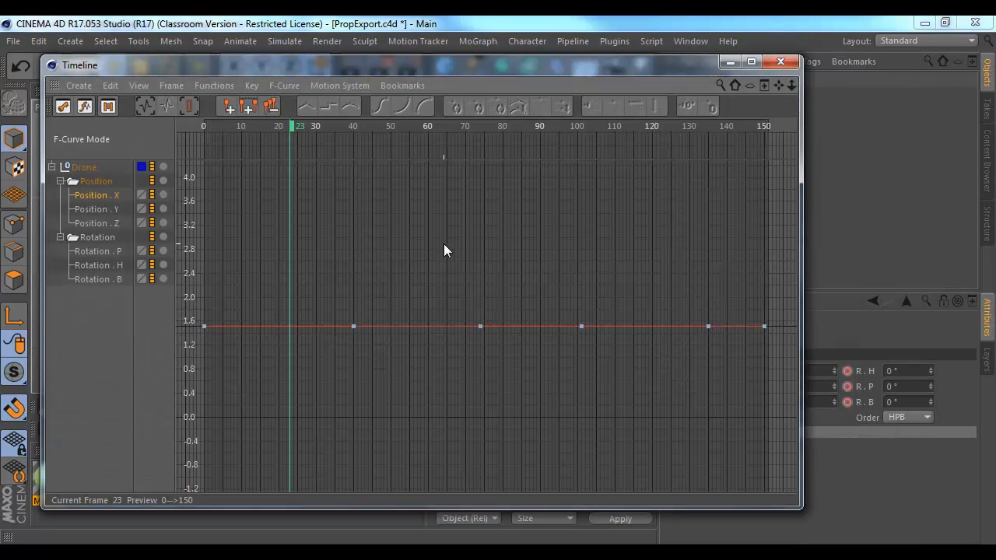
left_click(83, 167)
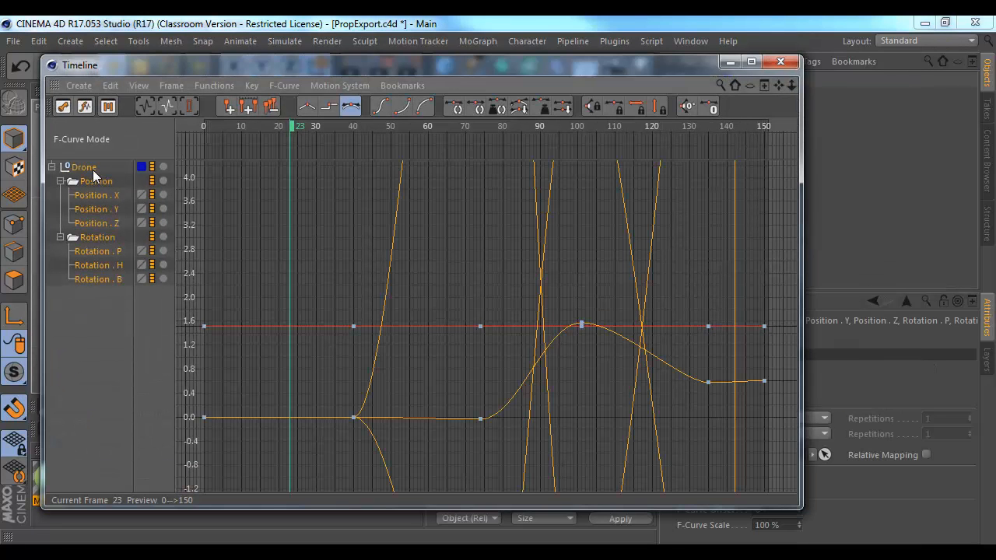
- Frame all of the Drone's F-curves in the Timeline and select every key on them
left_click(430, 235)
left_click(171, 85)
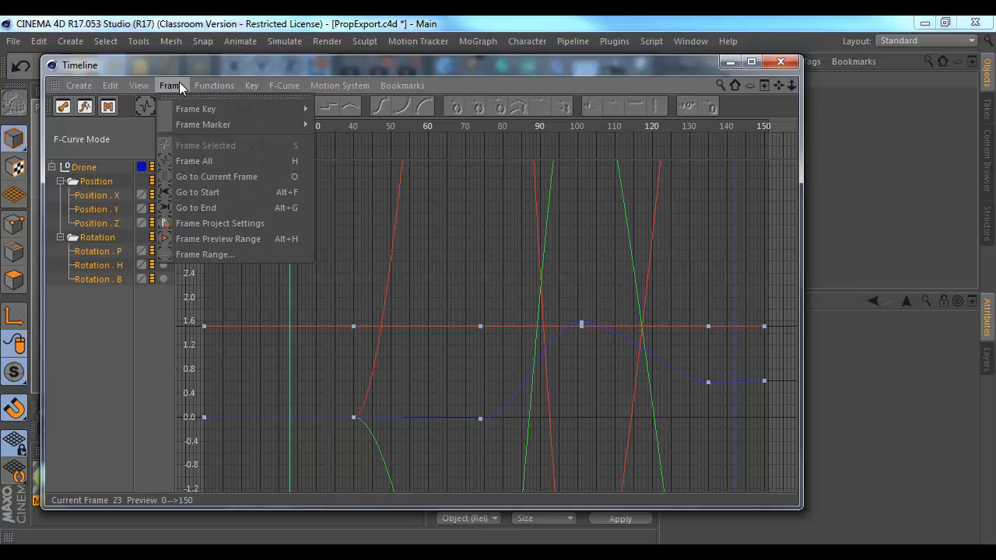
left_click(204, 161)
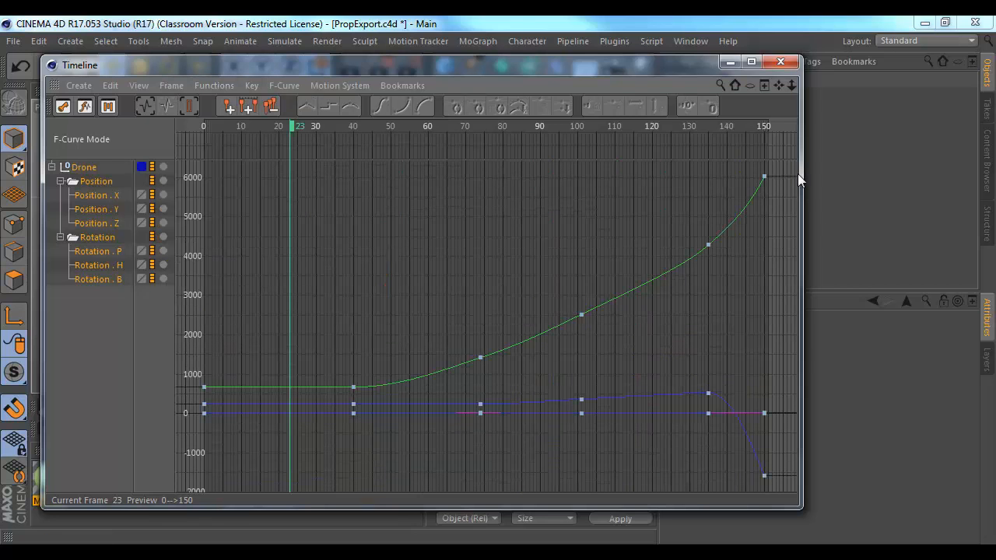
left_click_drag(779, 160, 179, 490)
- Bake the Drone's animation with Bake Objects from frame 0 to 150 with Create Copy off, and close the Timeline
left_click(216, 86)
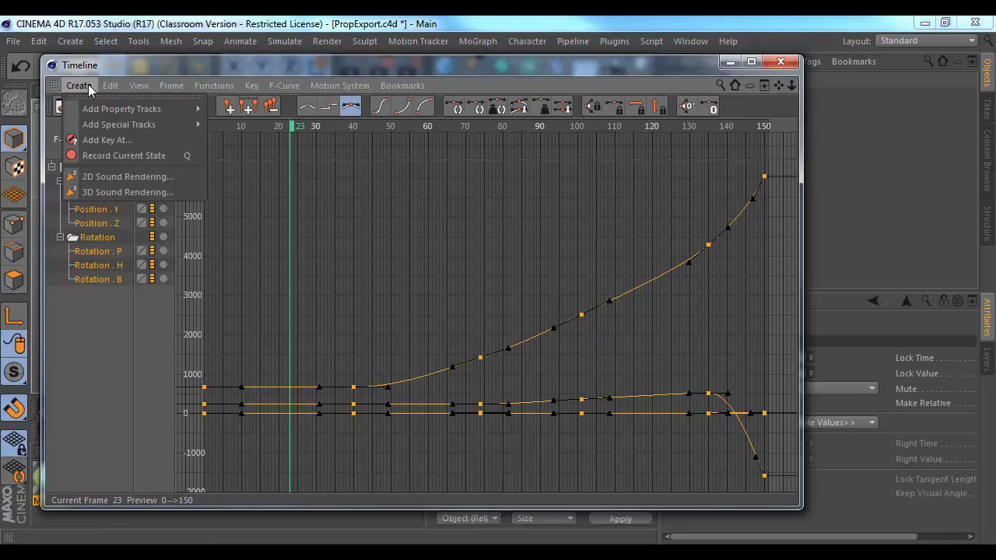
mouse_move(113, 90)
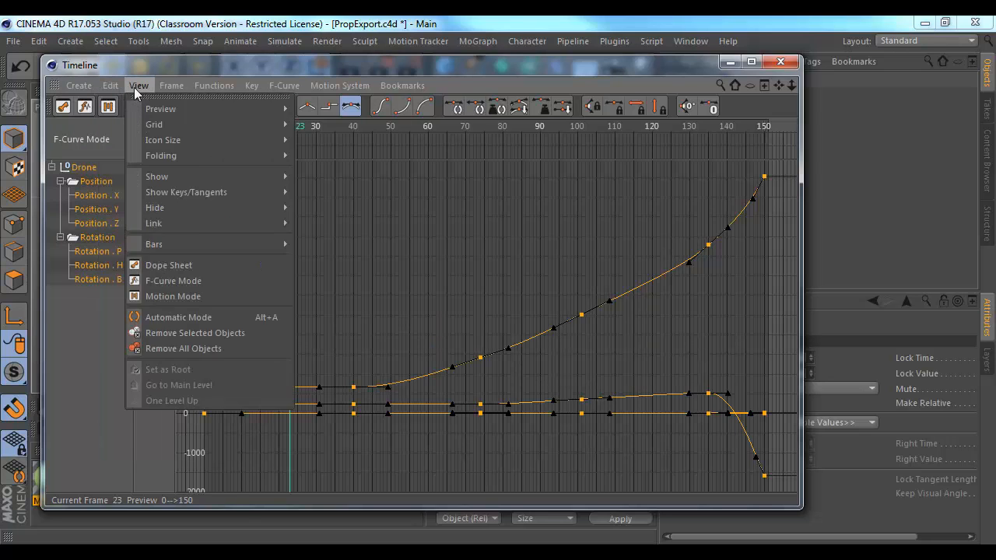
mouse_move(204, 91)
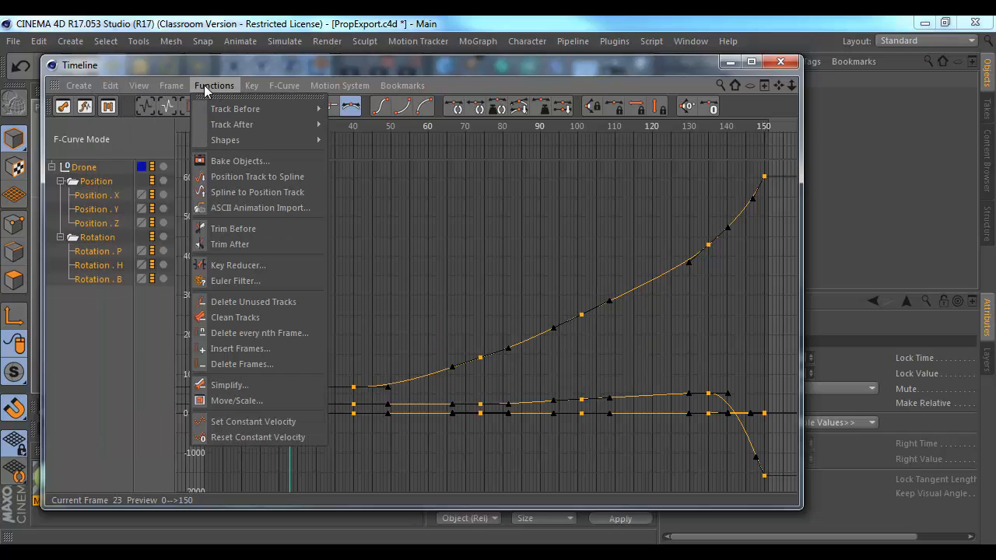
left_click(252, 165)
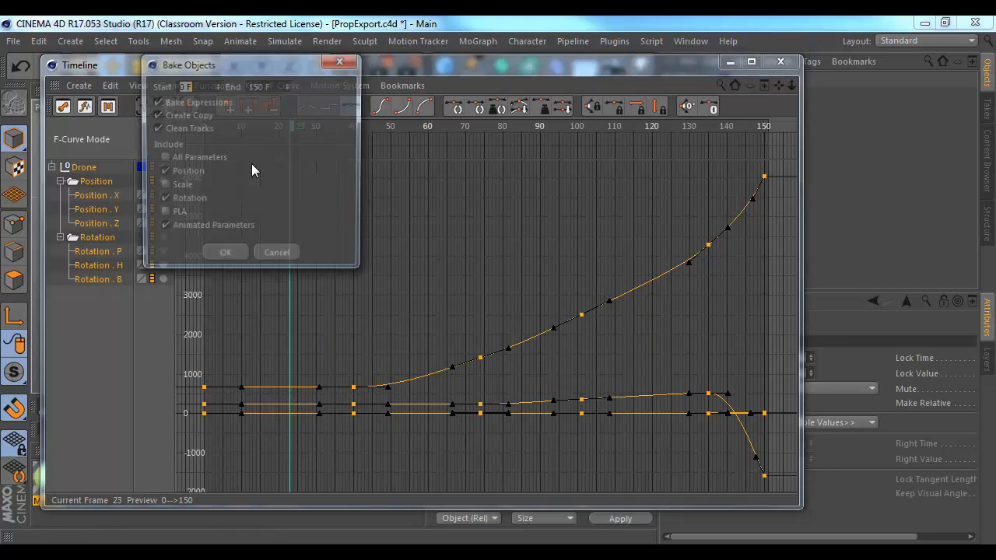
left_click_drag(217, 66, 169, 64)
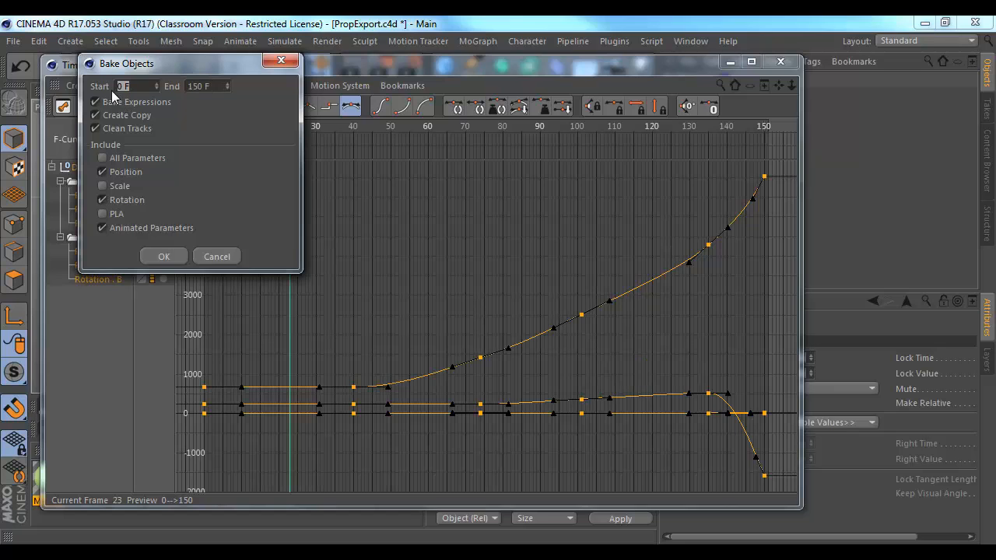
left_click(128, 116)
left_click(164, 257)
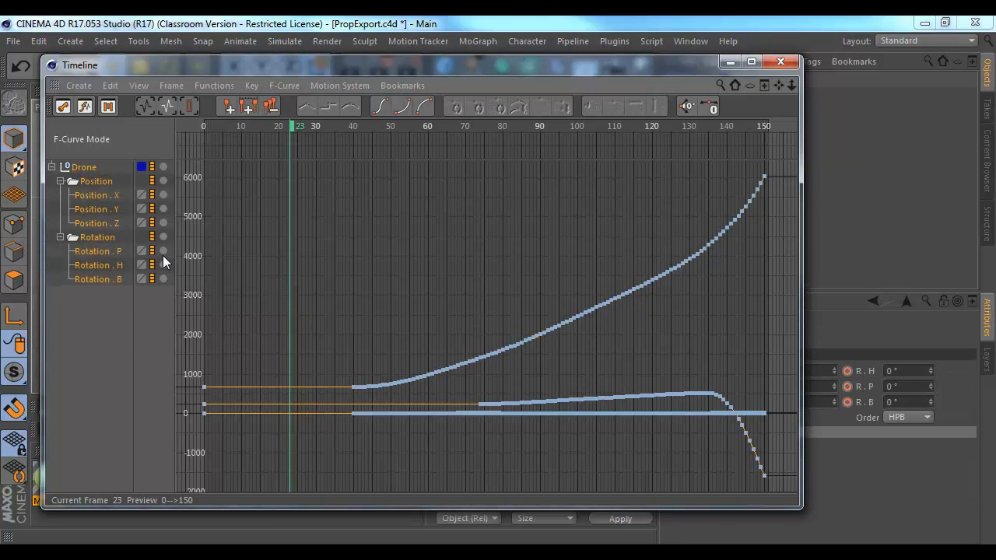
left_click(457, 273)
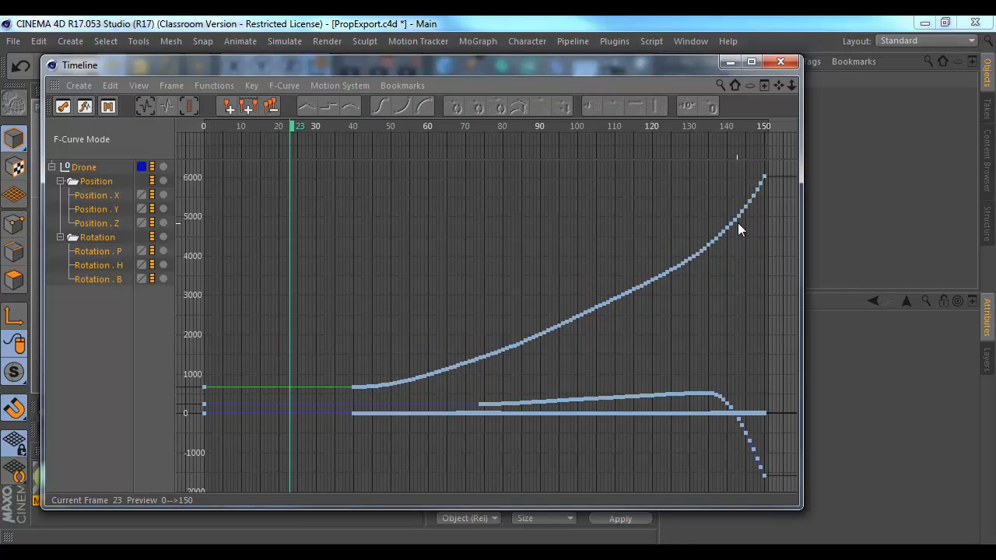
left_click(780, 62)
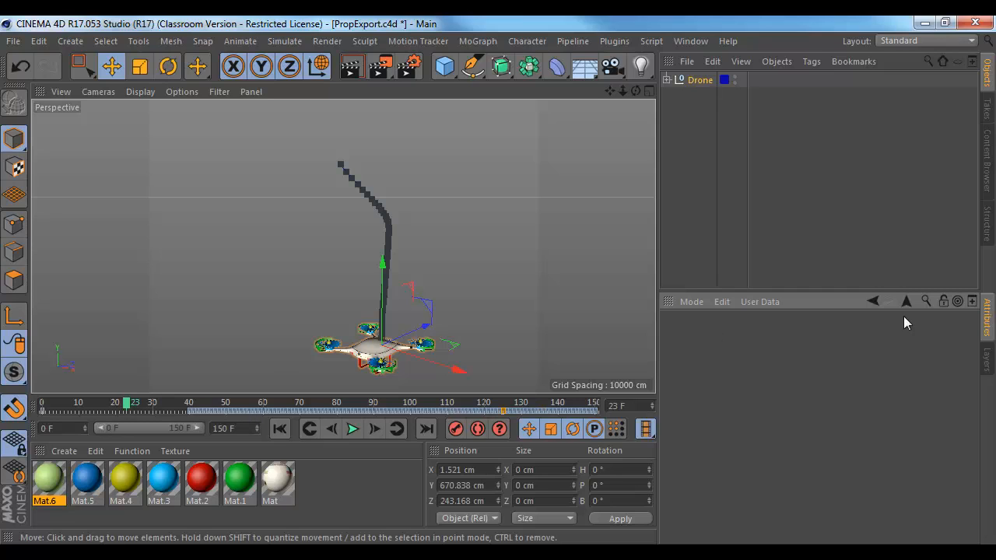
- Show the Drone null's position tracks in the Timeline's Dope Sheet
left_click(700, 86)
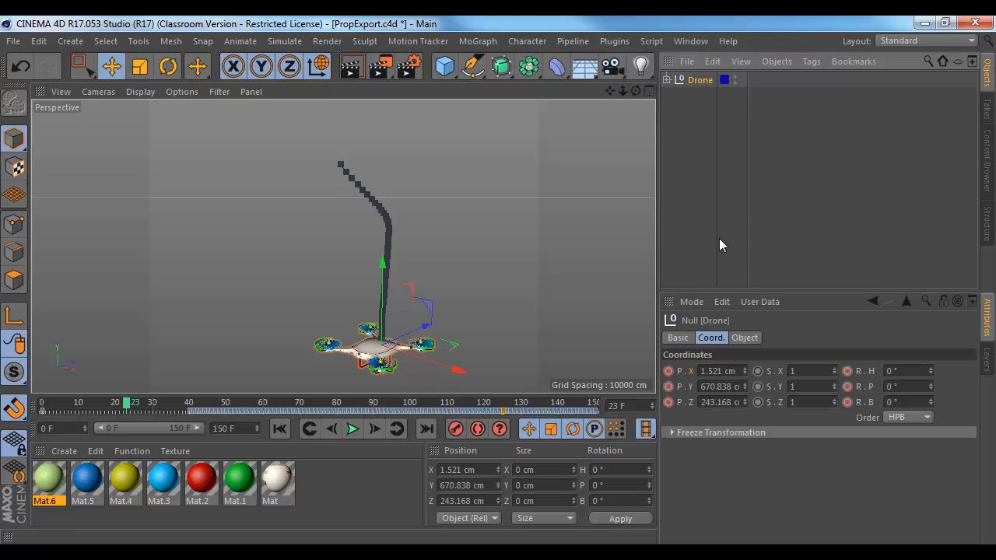
right_click(683, 387)
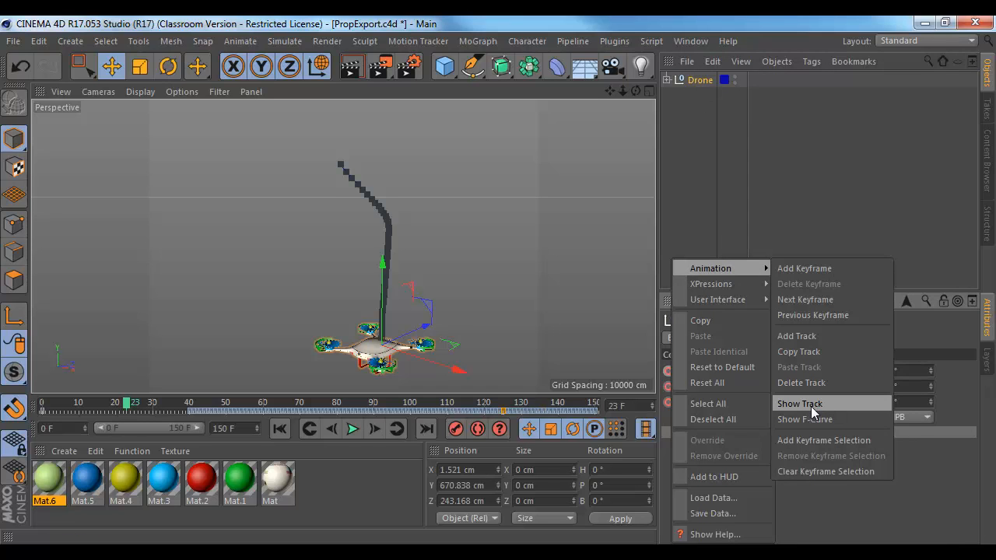
left_click(812, 406)
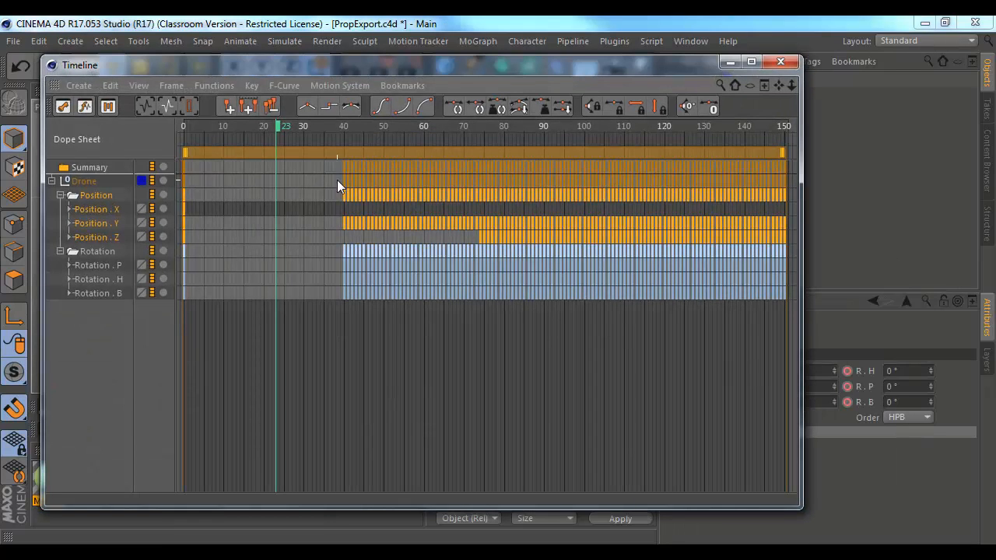
- Duplicate the Drone's frame 40 keys backward in the Dope Sheet to fill frames 34 to 39
mouse_move(344, 172)
right_click_drag(340, 312, 283, 312, "alt")
middle_click_drag(355, 344, 527, 345, "alt")
middle_click_drag(514, 305, 515, 304, "alt")
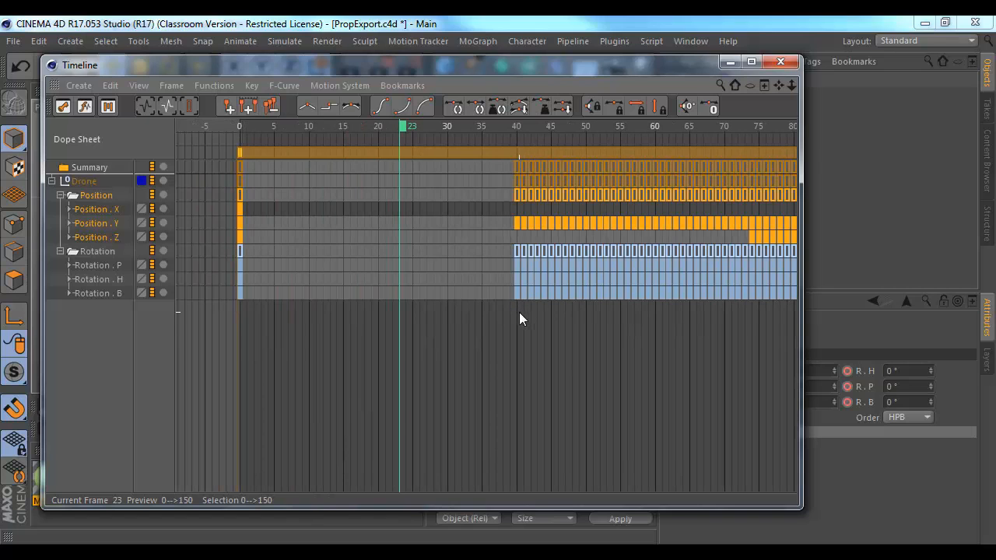
left_click_drag(517, 312, 511, 163)
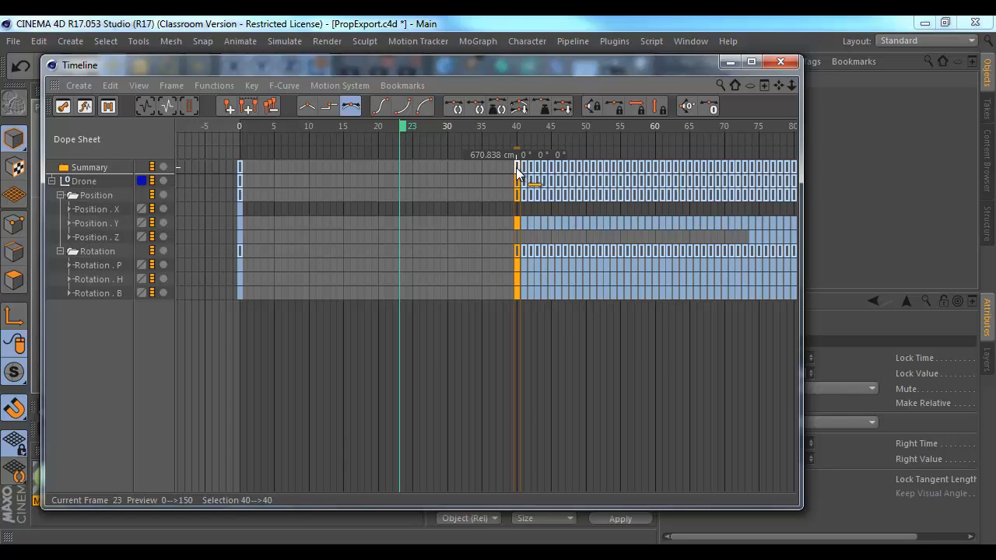
left_click_drag(517, 173, 474, 173)
left_click_drag(477, 349, 496, 350)
left_click_drag(482, 199, 464, 199)
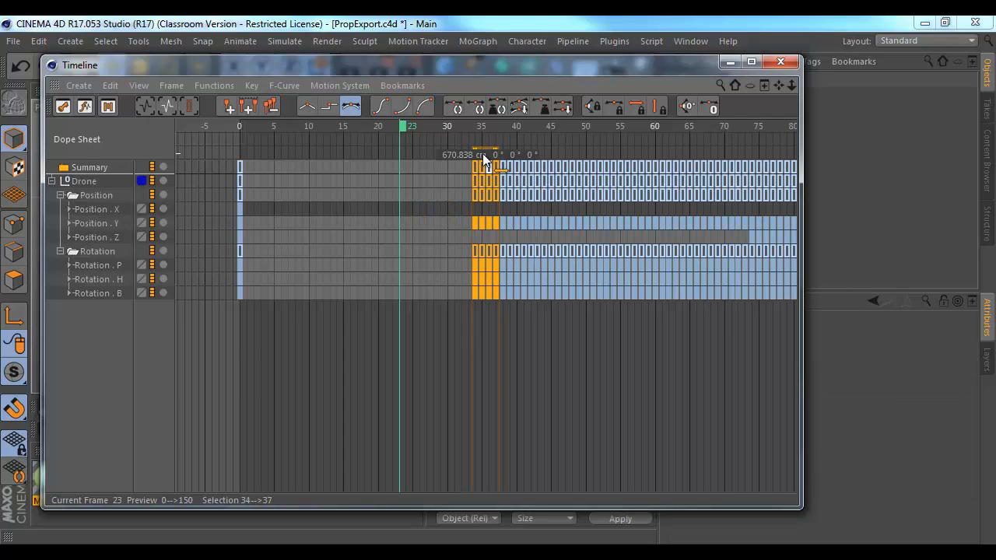
- Copy the held keys farther back in groups until every frame down to frame 1 has a key
left_click_drag(479, 156, 348, 155)
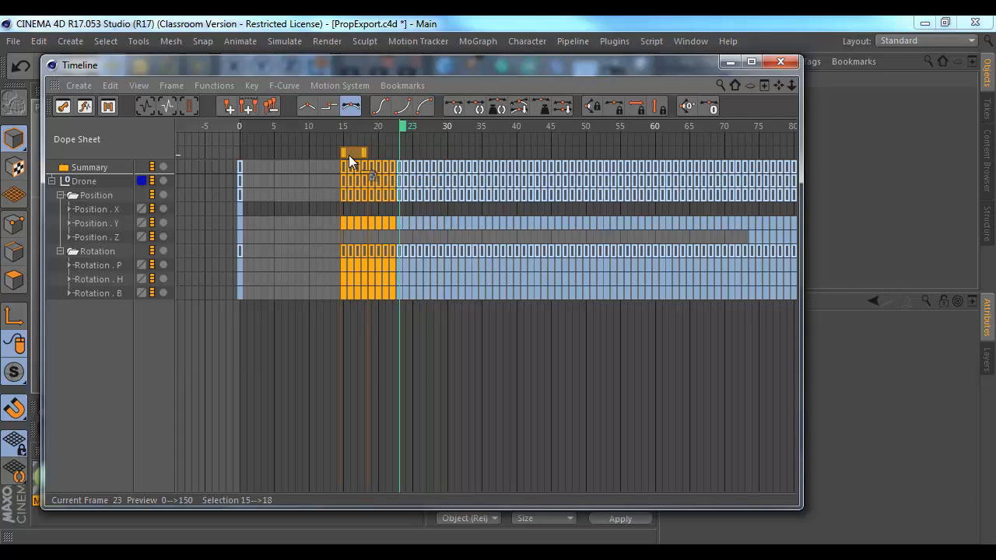
left_click_drag(324, 353, 288, 166)
left_click(284, 349)
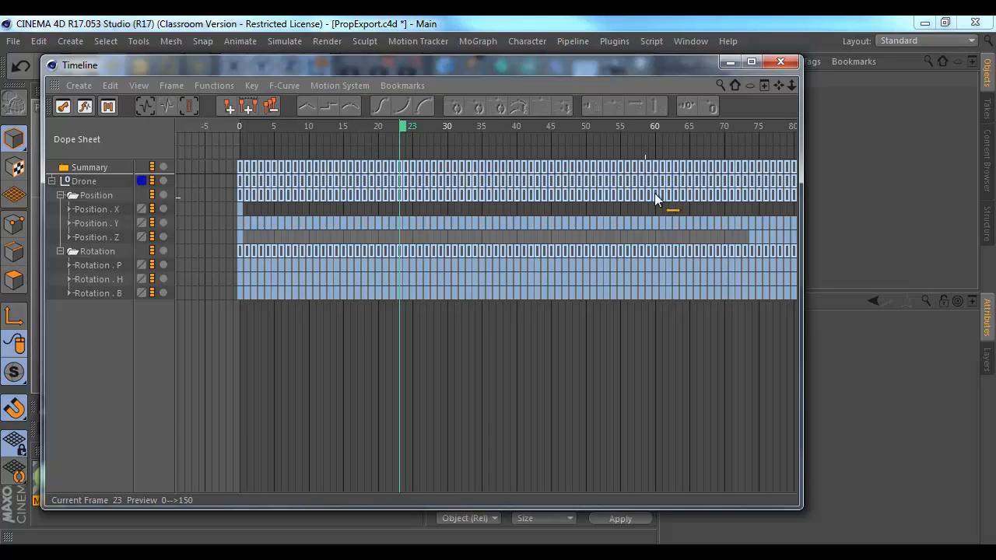
- Close the Timeline, save the PropExport.c4d project, and switch to KeyShot
left_click(780, 61)
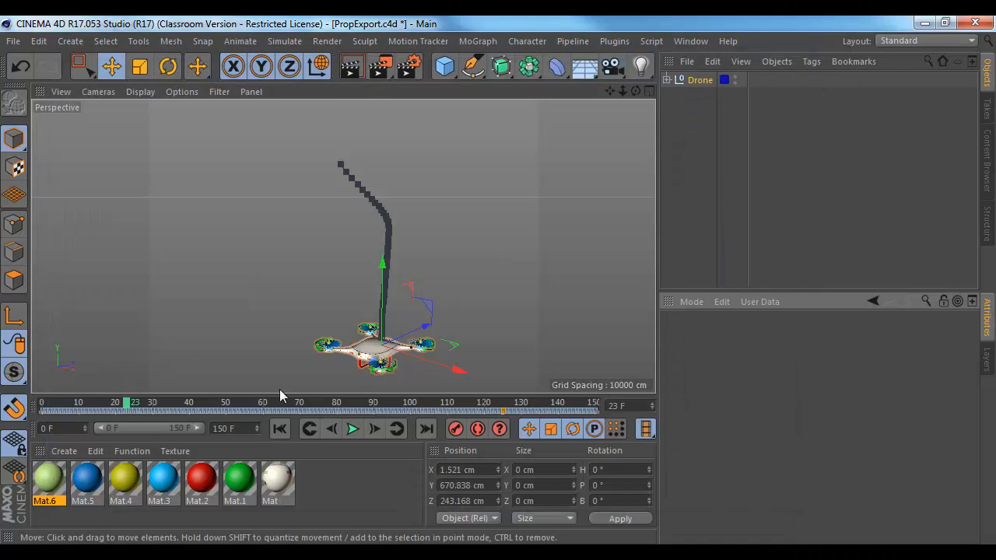
key("ctrl+s")
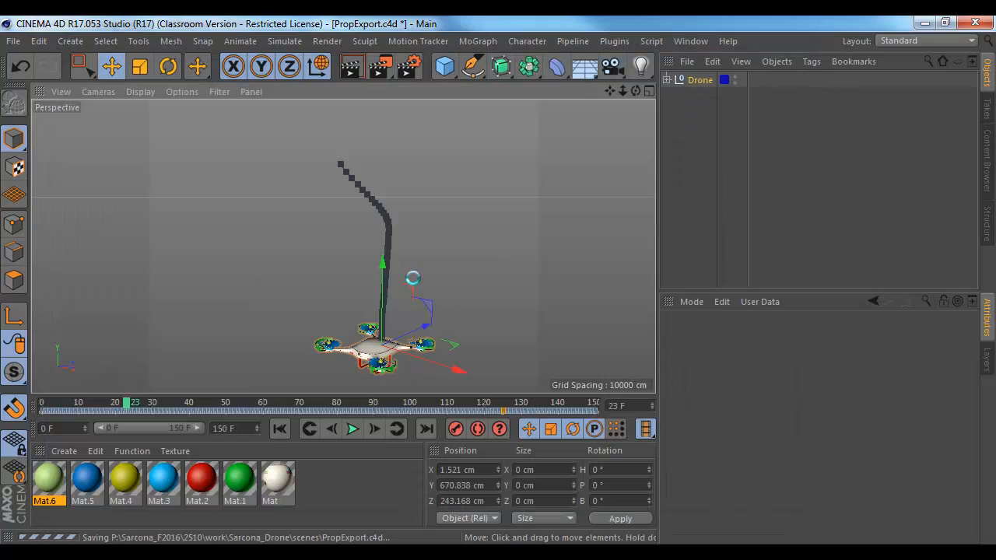
key("alt+Tab")
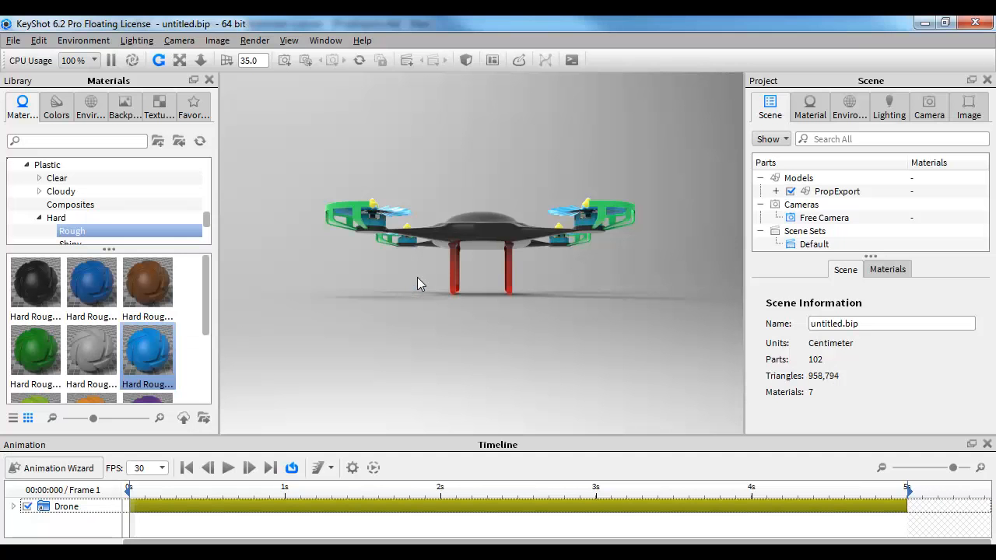
- Start a new empty scene, discarding the changes to the current one
left_click(16, 46)
left_click(35, 62)
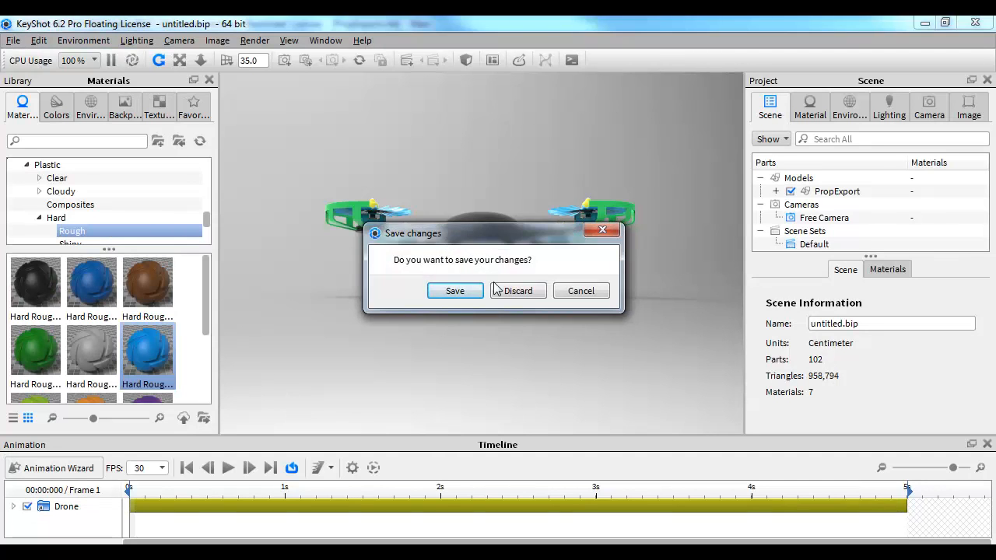
left_click(496, 288)
- Import PropExport.c4d with Center Geometry and Snap to Ground on and Y as the up orientation
left_click(18, 43)
left_click(40, 77)
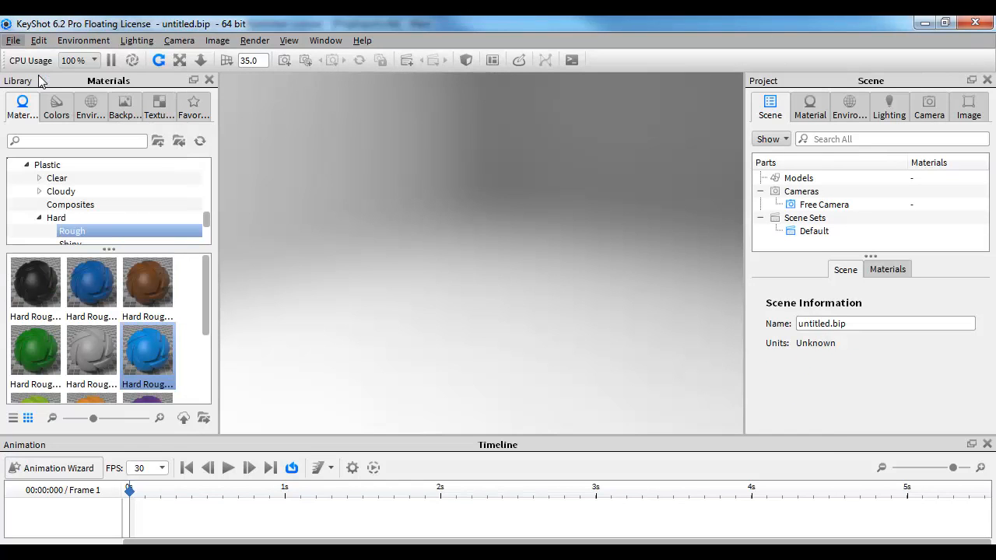
double_click(510, 267)
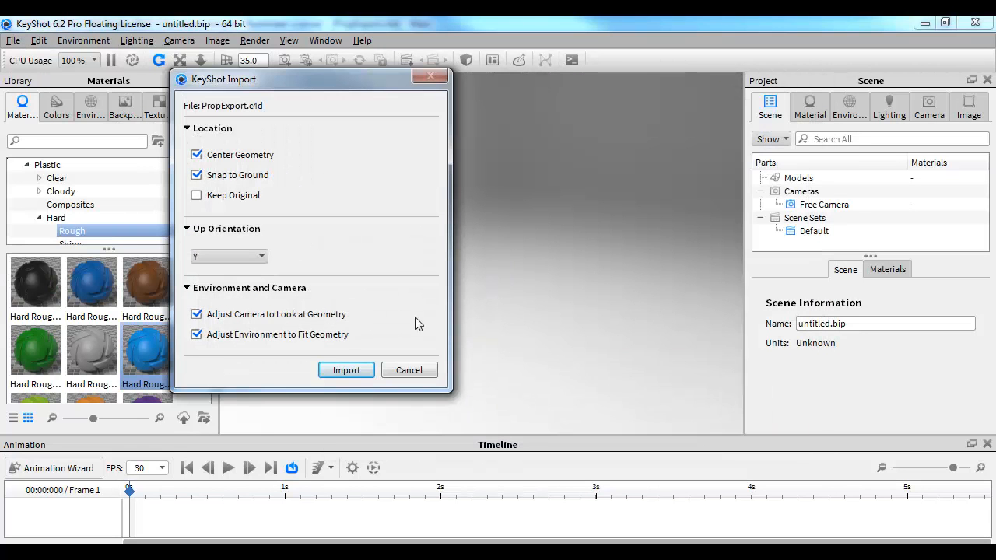
left_click(347, 369)
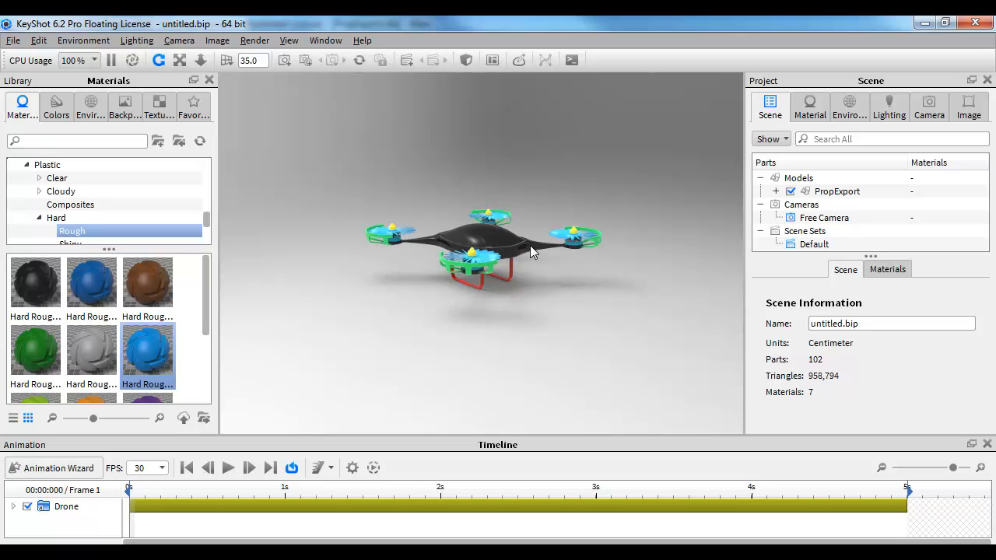
- Check the imported drone's flight animation by scrubbing through it and returning to frame 1
left_click_drag(483, 278, 470, 319)
left_click_drag(153, 496, 129, 489)
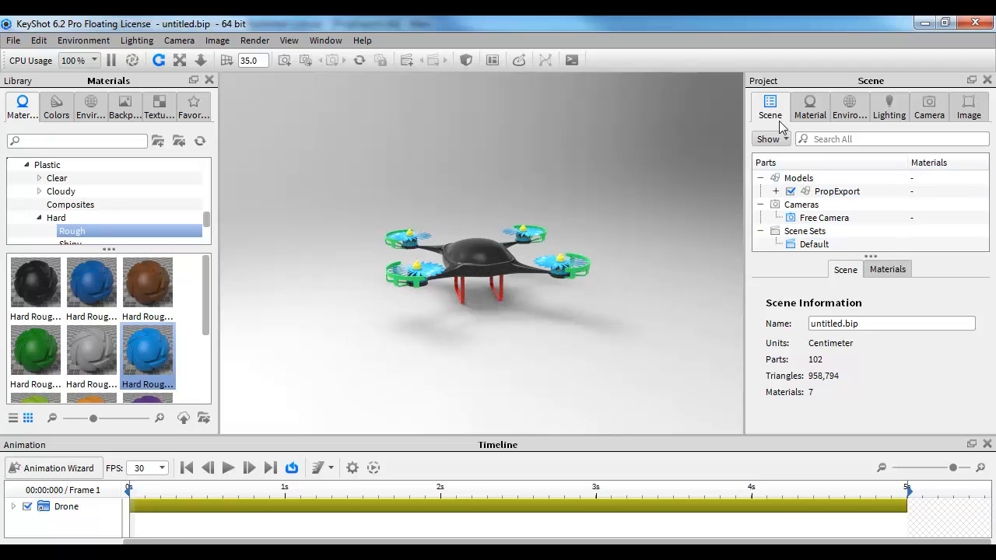
key("alt+Tab")
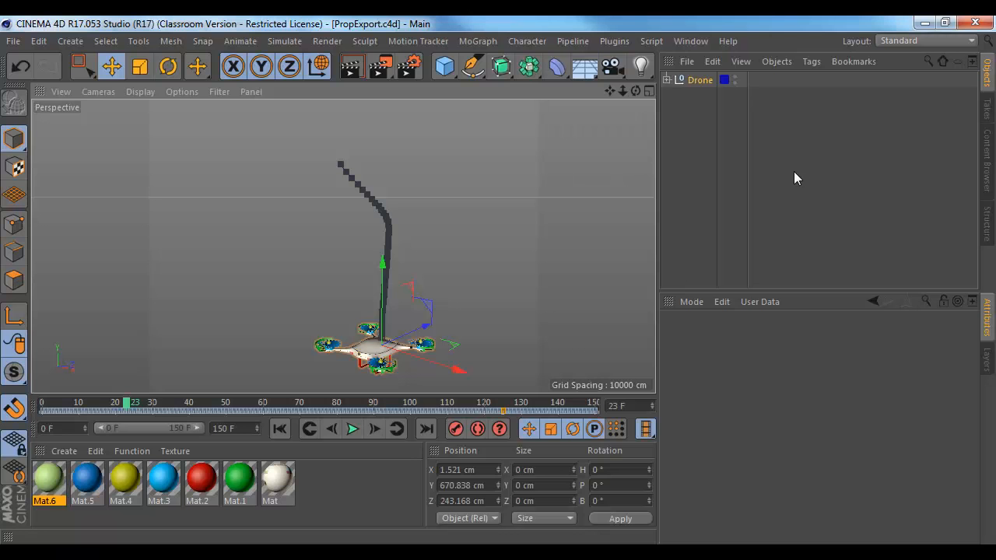
key("alt+Tab")
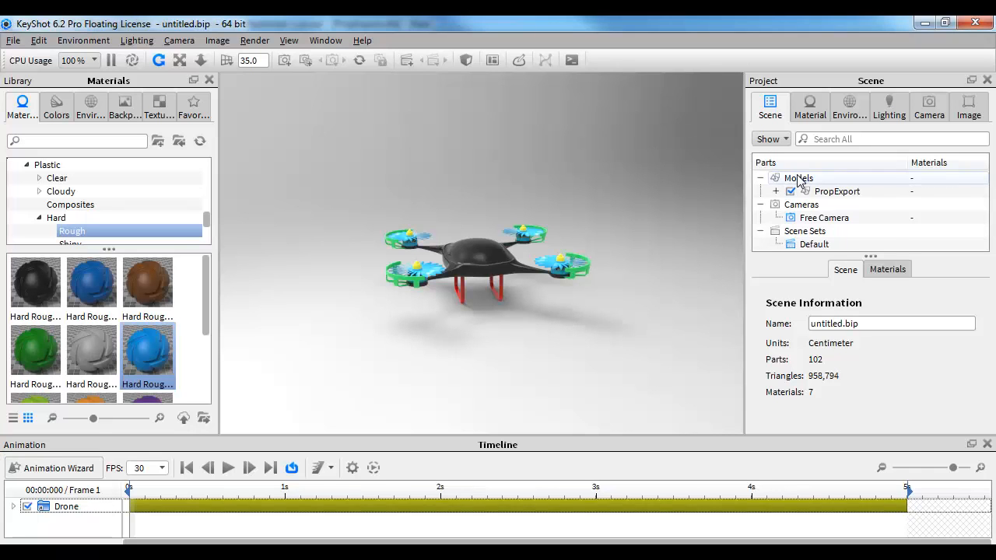
- Try overall scales of 0.25 and 12 on the PropExport model and set its scale back to 1
left_click(800, 179)
left_click(817, 192)
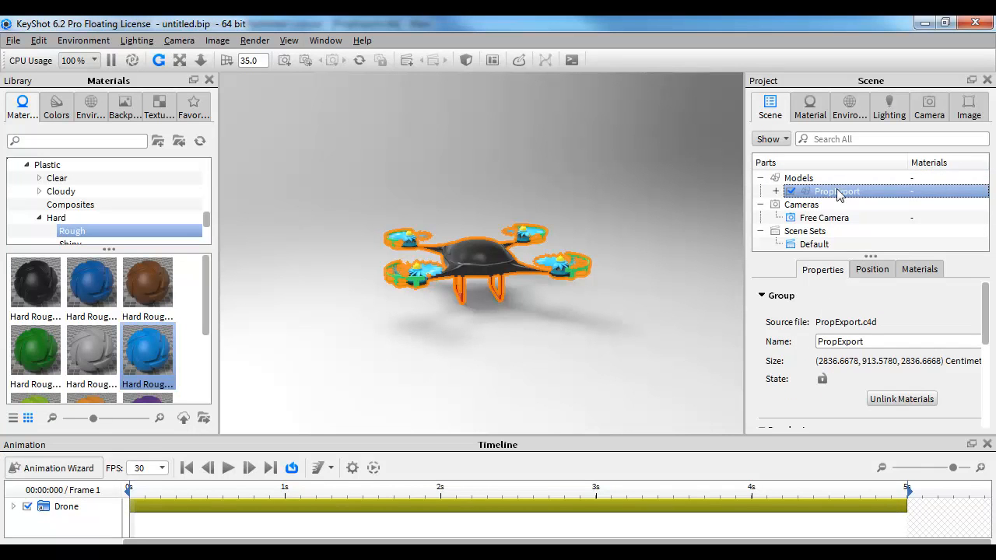
left_click(871, 269)
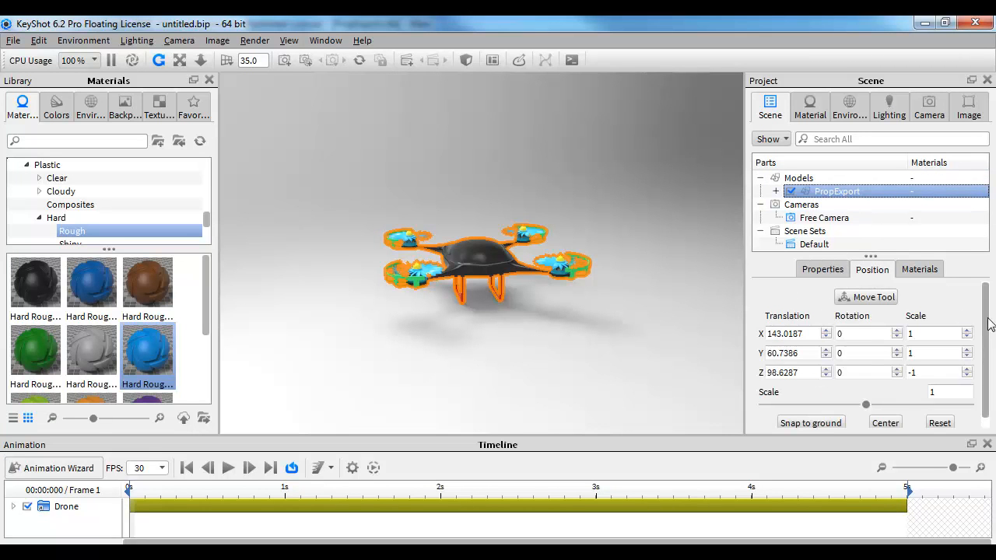
scroll(947, 399, "down", 1)
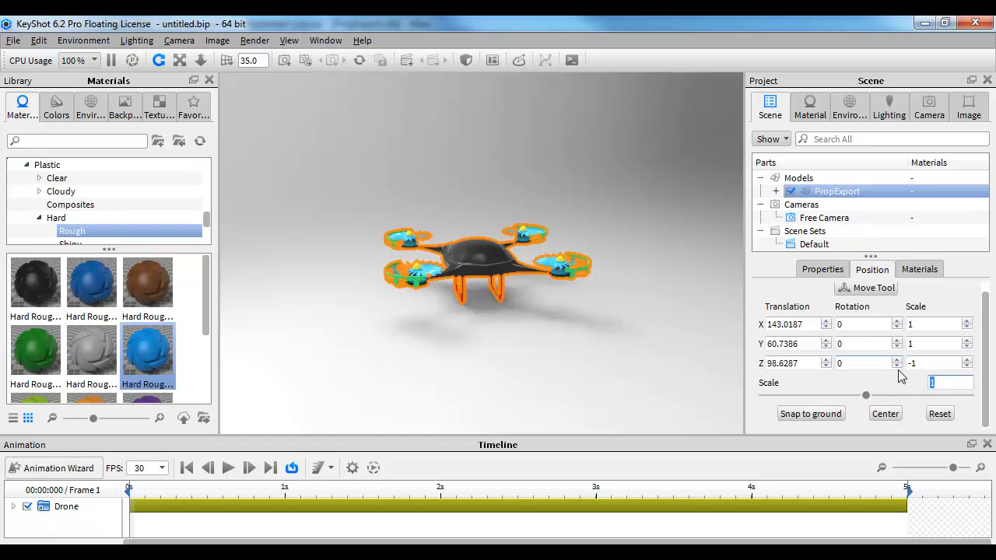
type("5")
key("Return")
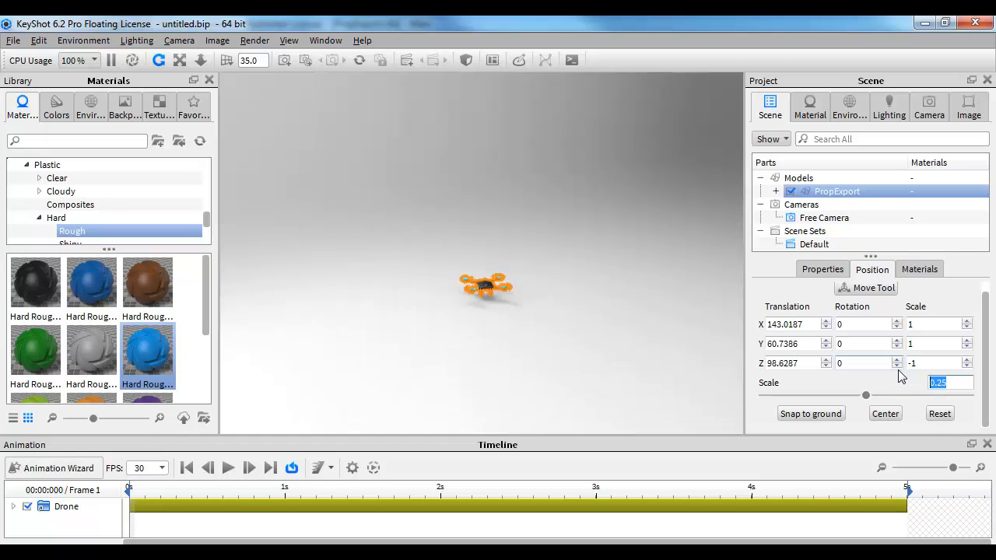
type("1")
key("Return")
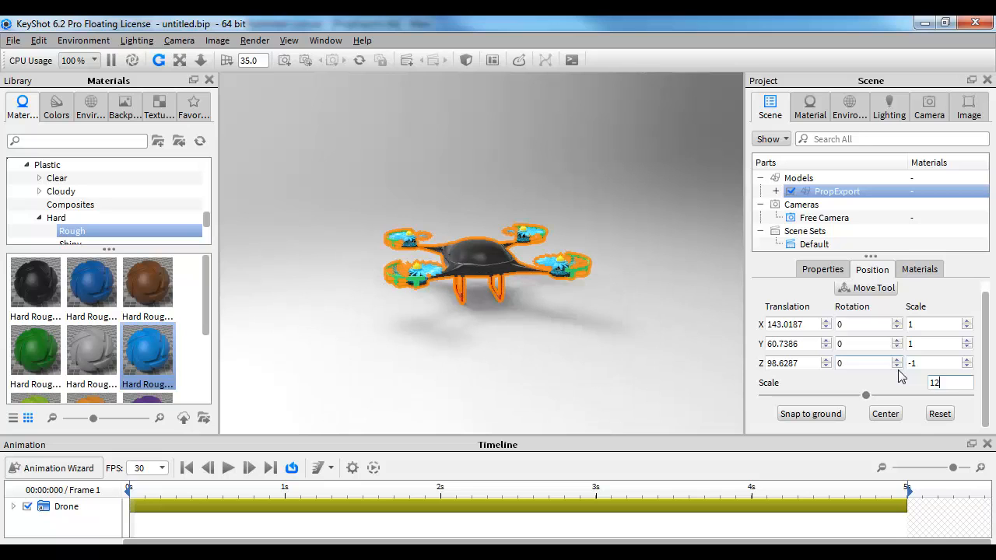
type("2")
key("Return")
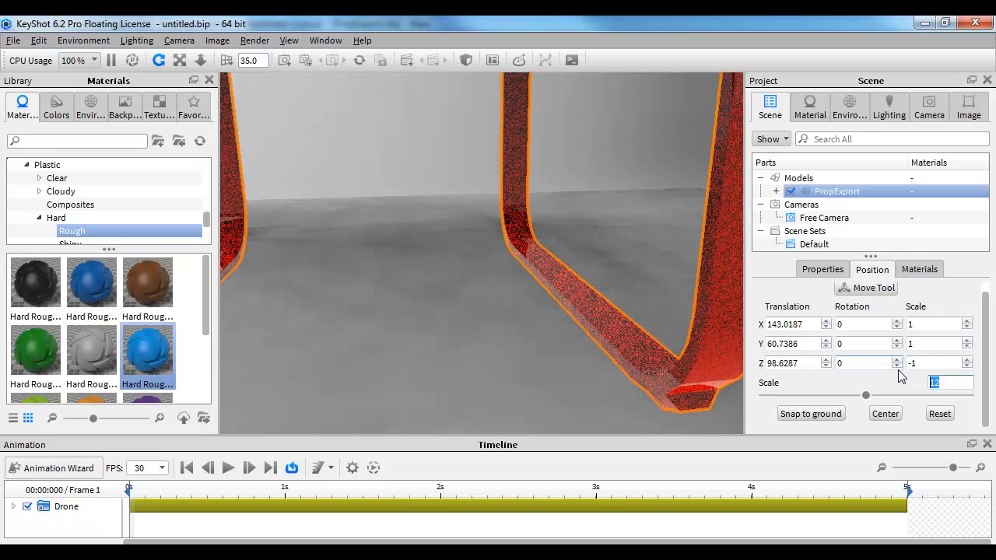
type("1")
key("Return")
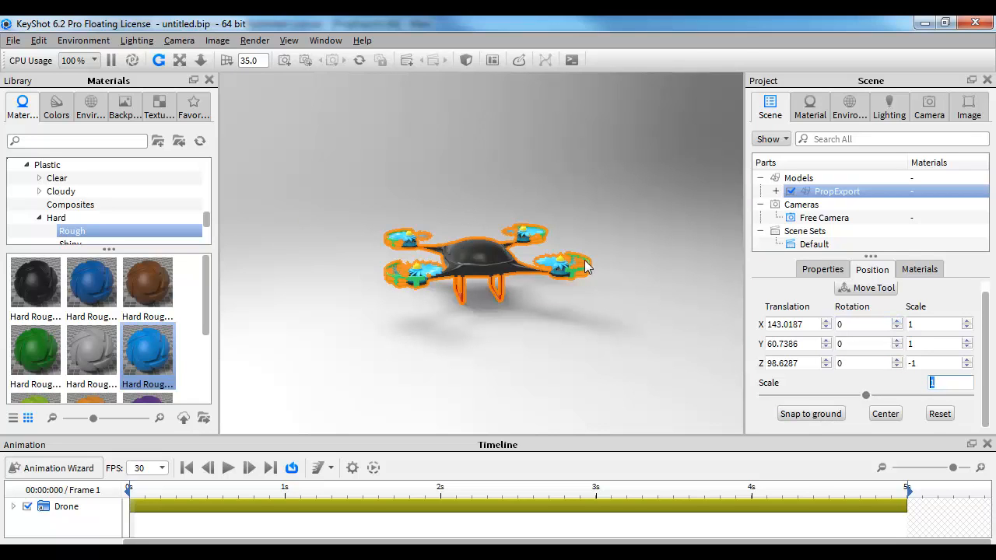
- Try raising the PropExport model to a Y translation of about 1433 with the Move Tool, undo the move and cancel the tool
left_click(834, 412)
left_click(865, 290)
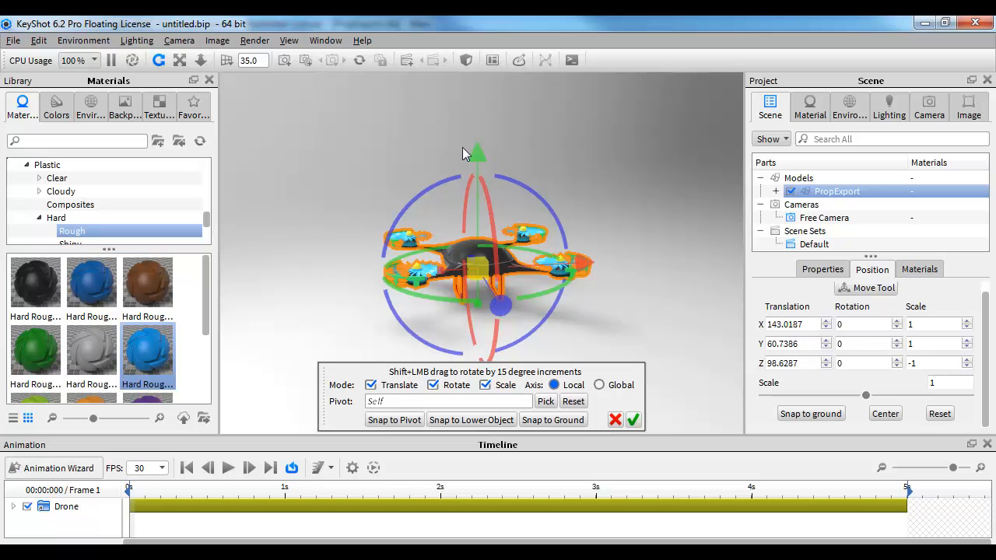
left_click_drag(467, 152, 577, 133)
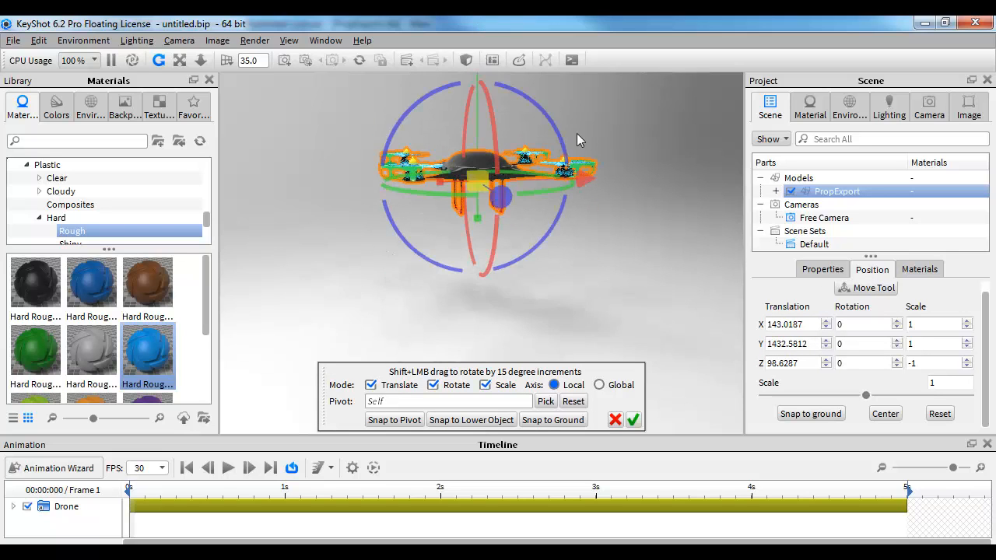
key("ctrl+z")
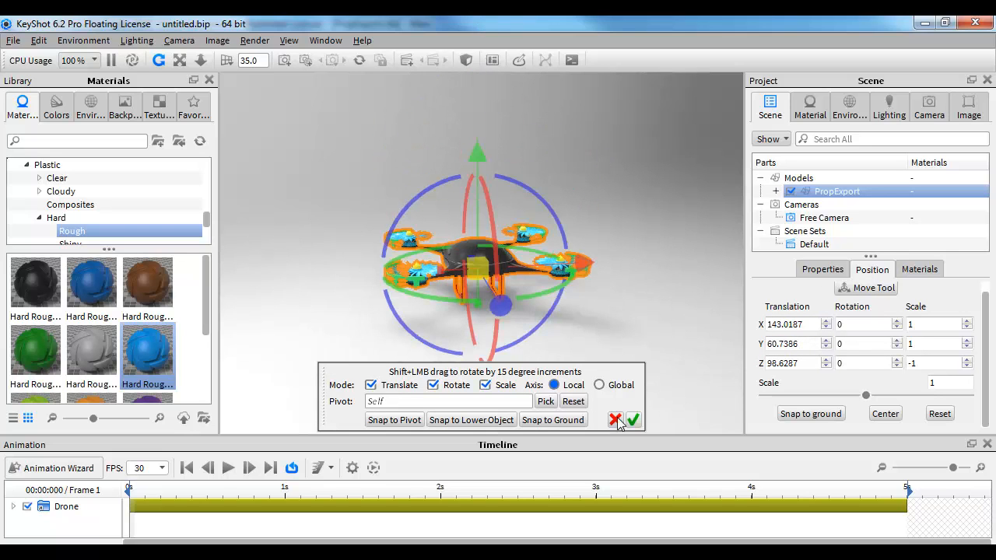
left_click(614, 420)
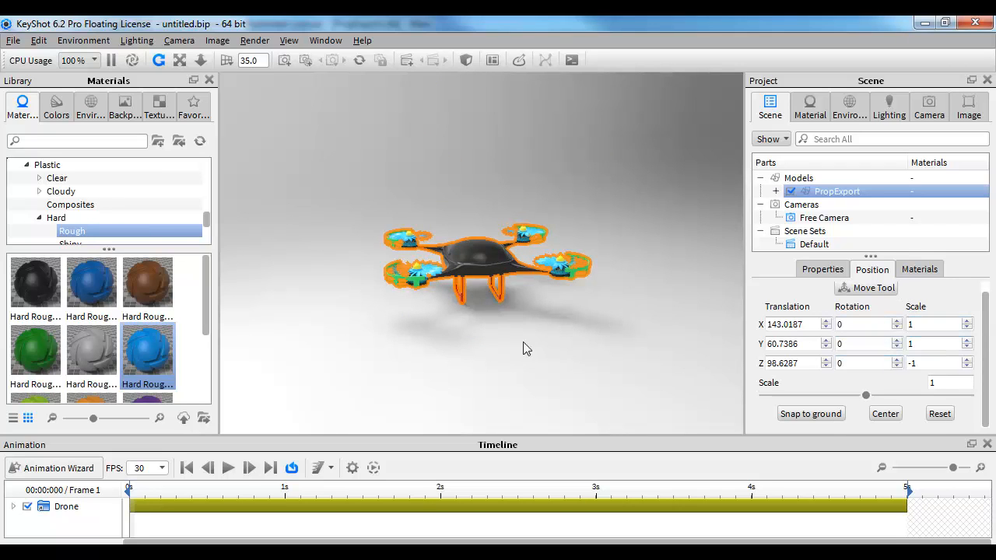
- Expand the PropExport hierarchy down to FrontLeft_Engine, make room to read the part names, and select frontLeft_Prop
scroll(520, 311, "up", 4)
left_click_drag(595, 272, 582, 311)
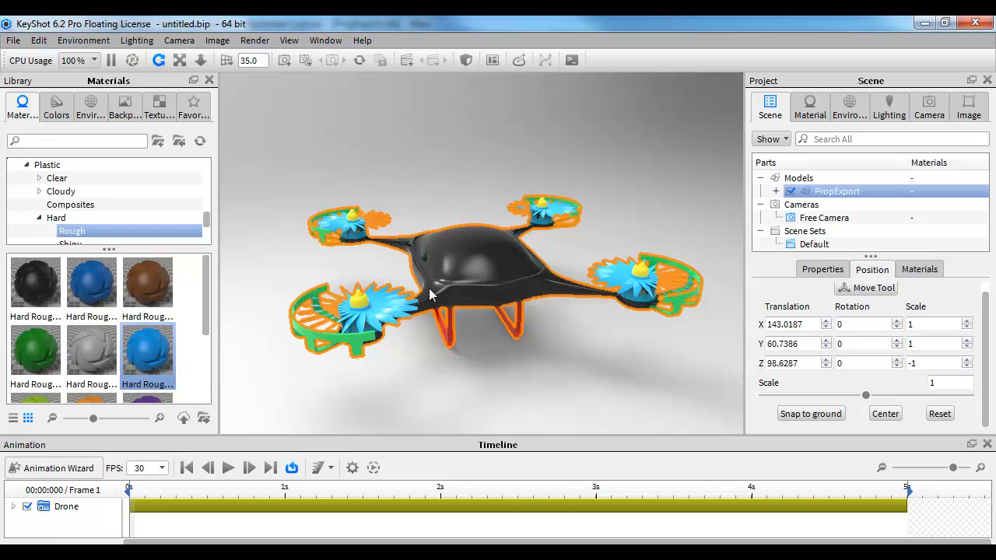
left_click(776, 191)
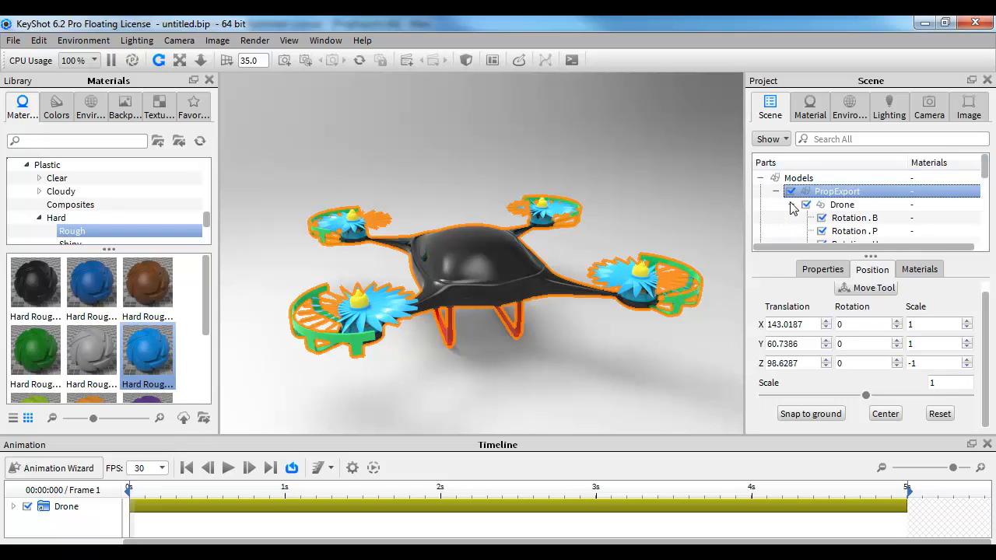
left_click(792, 205)
scroll(794, 207, "down", 4)
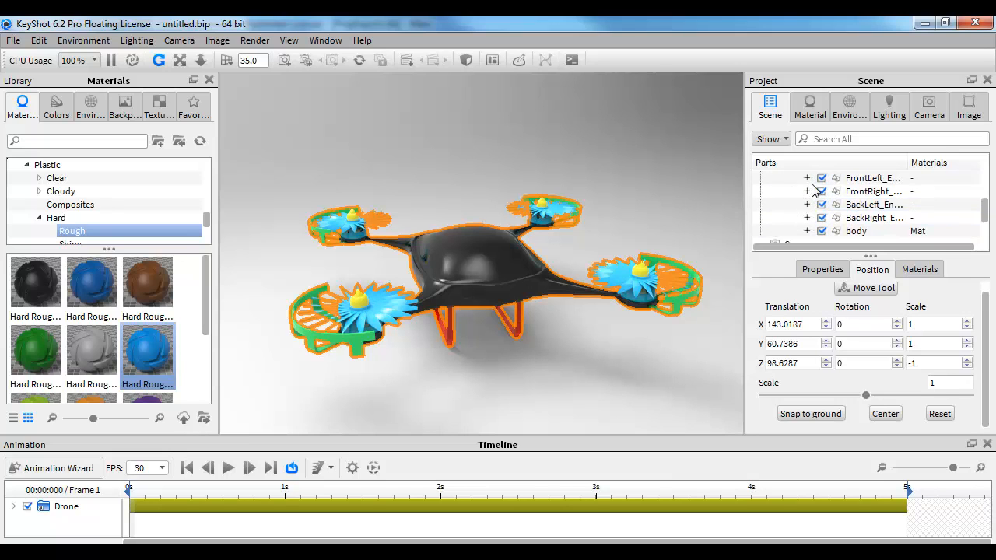
left_click(807, 178)
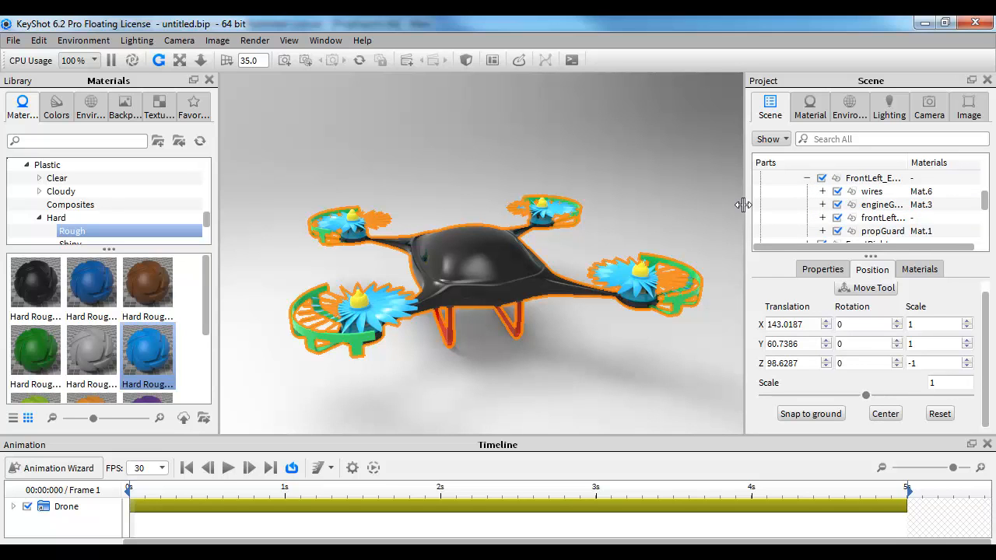
left_click_drag(745, 216, 651, 205)
left_click_drag(812, 163, 896, 163)
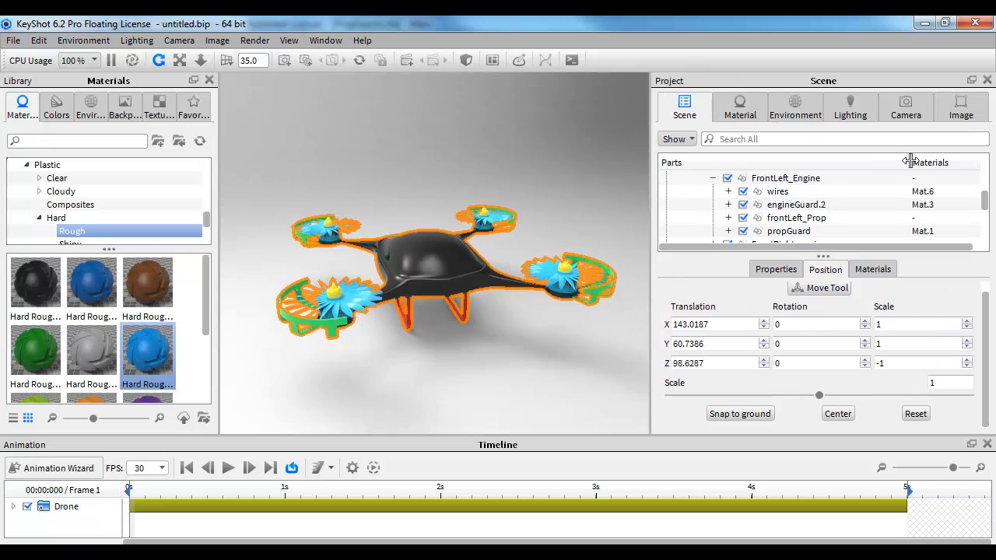
left_click(820, 221)
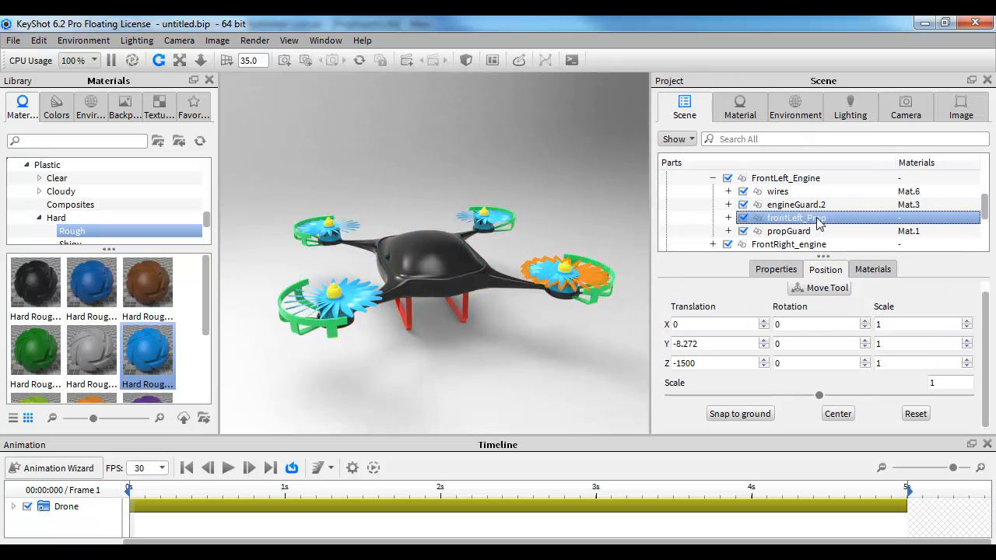
- Add a Rotation animation to the frontLeft_Prop group and narrow the scene tree's area again
left_click_drag(573, 227, 516, 242)
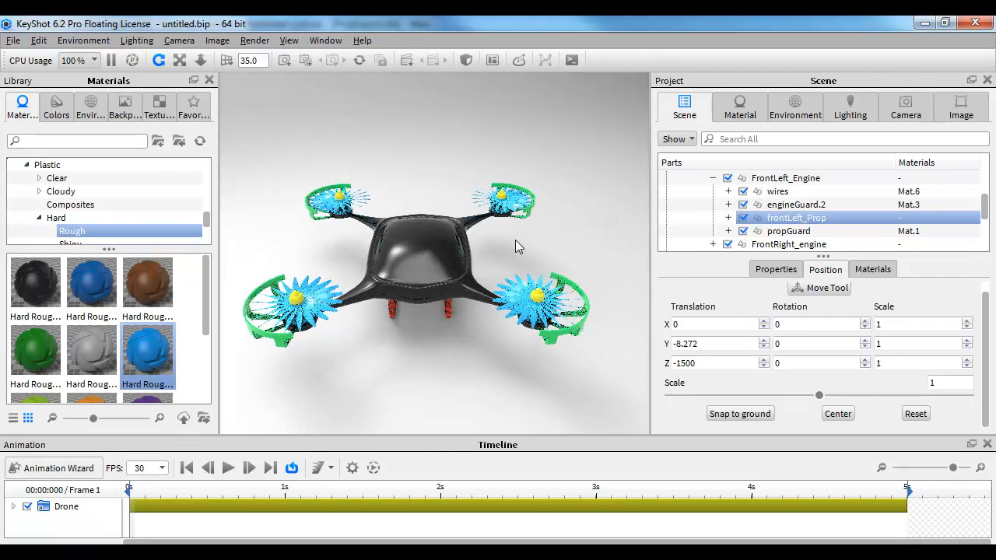
right_click(791, 221)
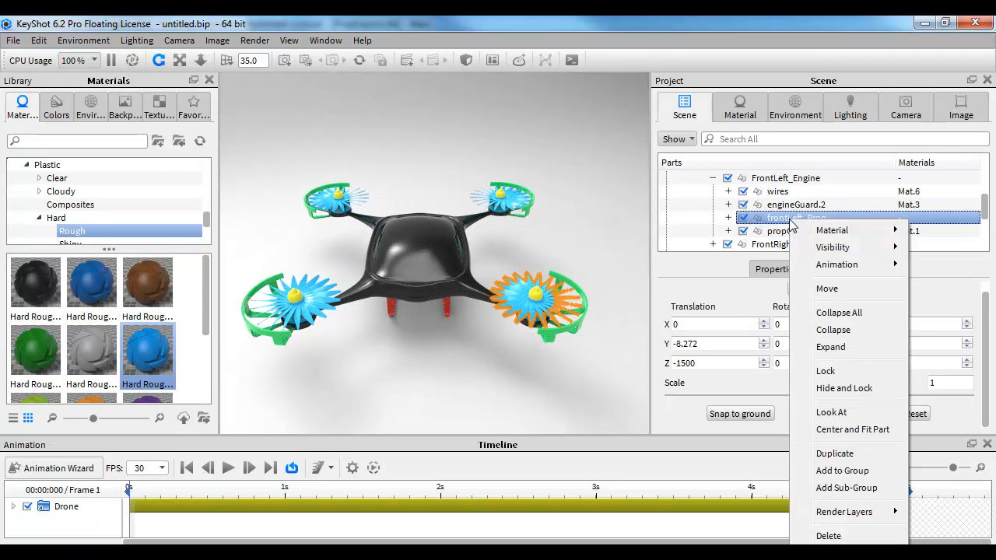
mouse_move(836, 267)
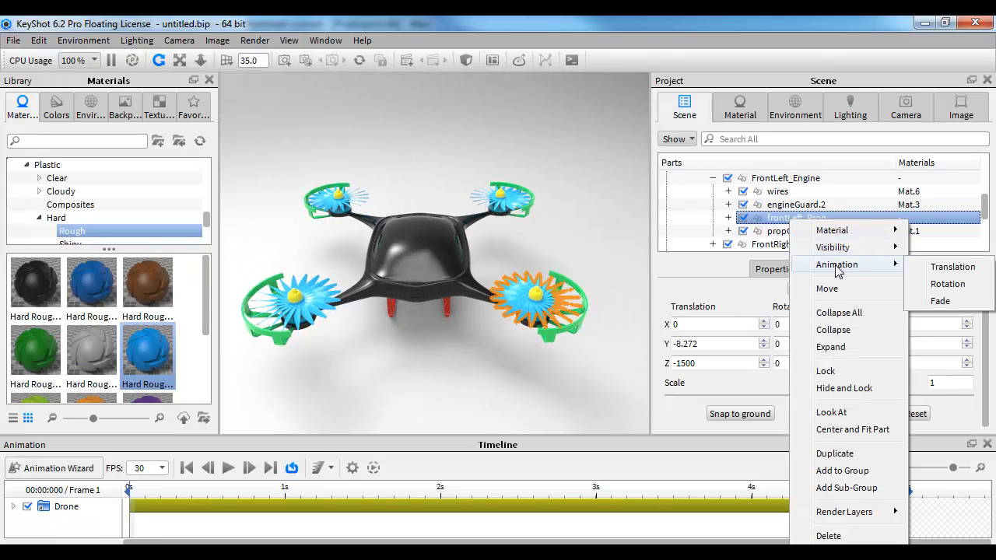
left_click(948, 285)
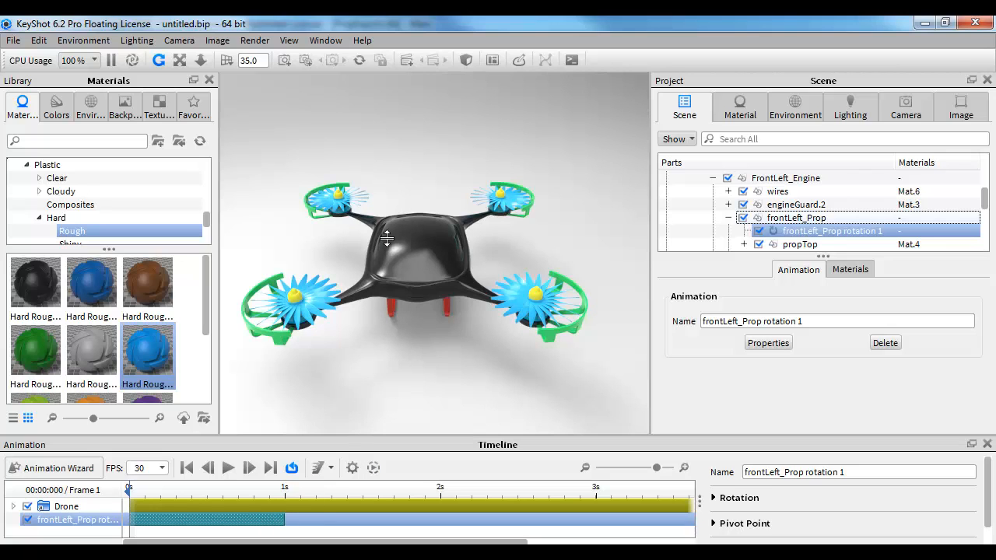
left_click_drag(651, 111, 753, 112)
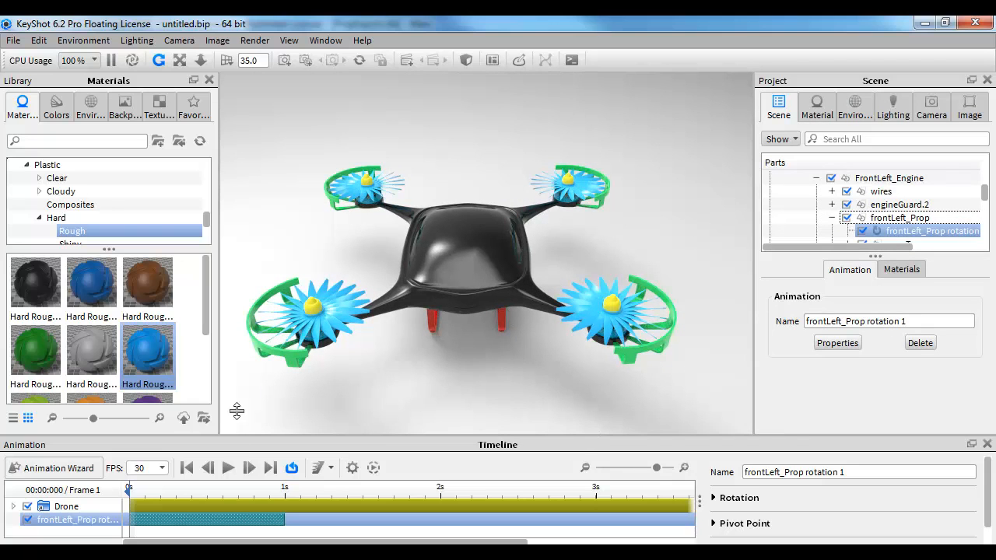
- Show the frontLeft_Prop rotation's Rotation settings and detach the animation timeline from the restored-down main window, enlarging it
left_click(714, 498)
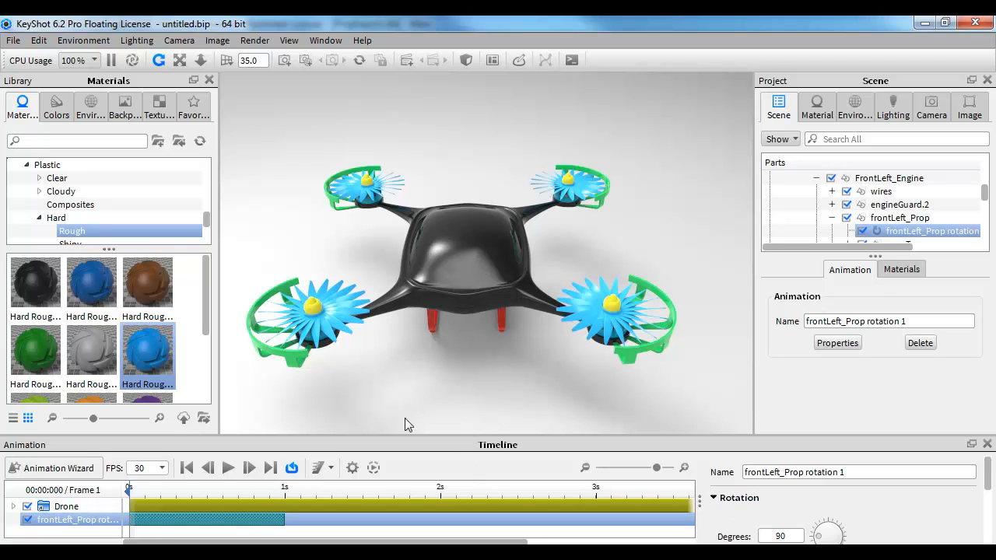
double_click(767, 22)
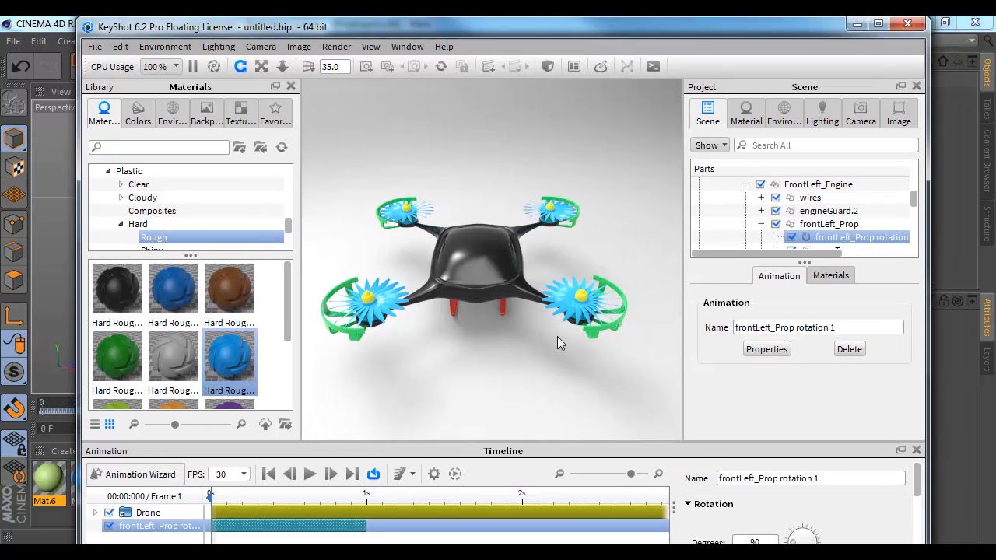
left_click_drag(427, 455, 439, 158)
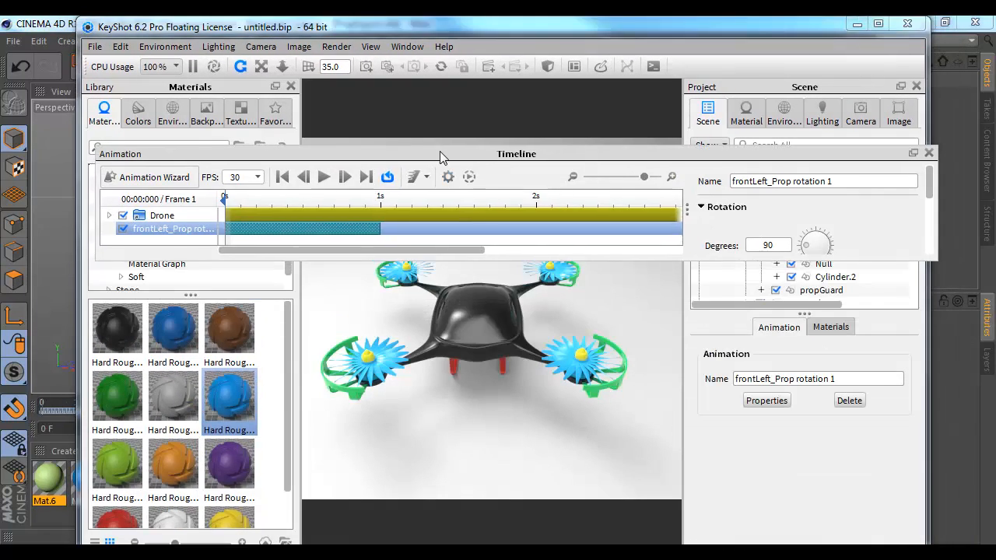
left_click_drag(931, 259, 912, 467)
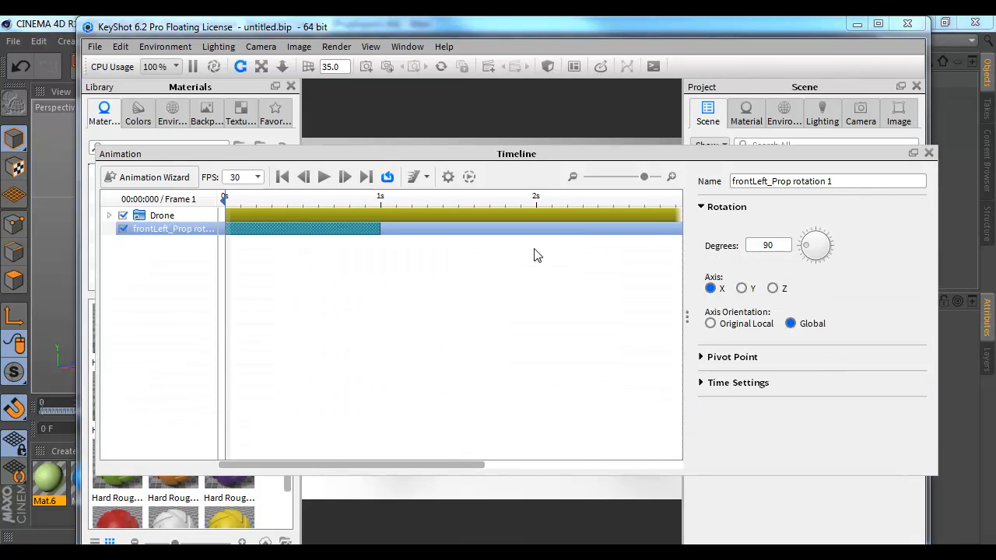
left_click_drag(515, 155, 477, 88)
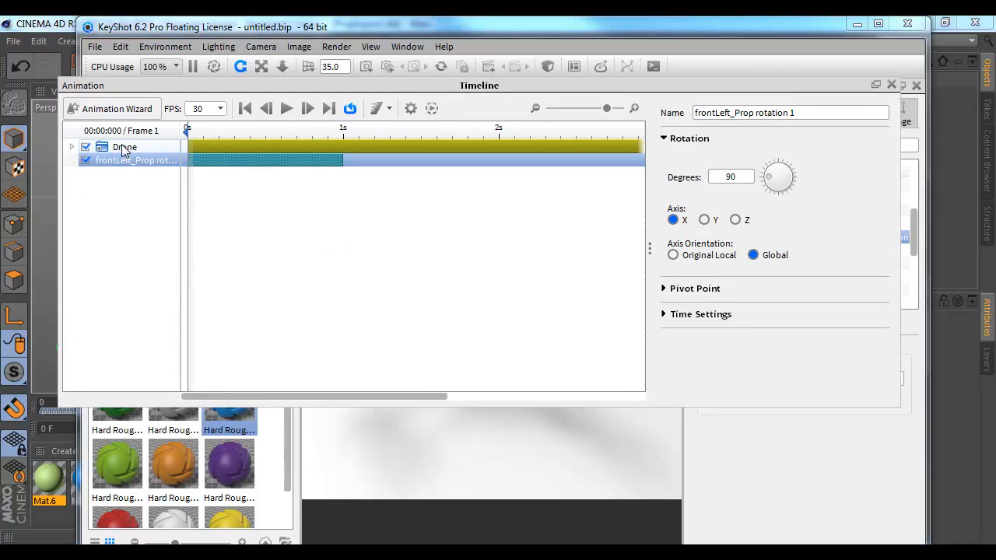
- Extend the frontLeft_Prop rotation clip to the end of the Drone animation, at about 5 seconds
left_click(229, 161)
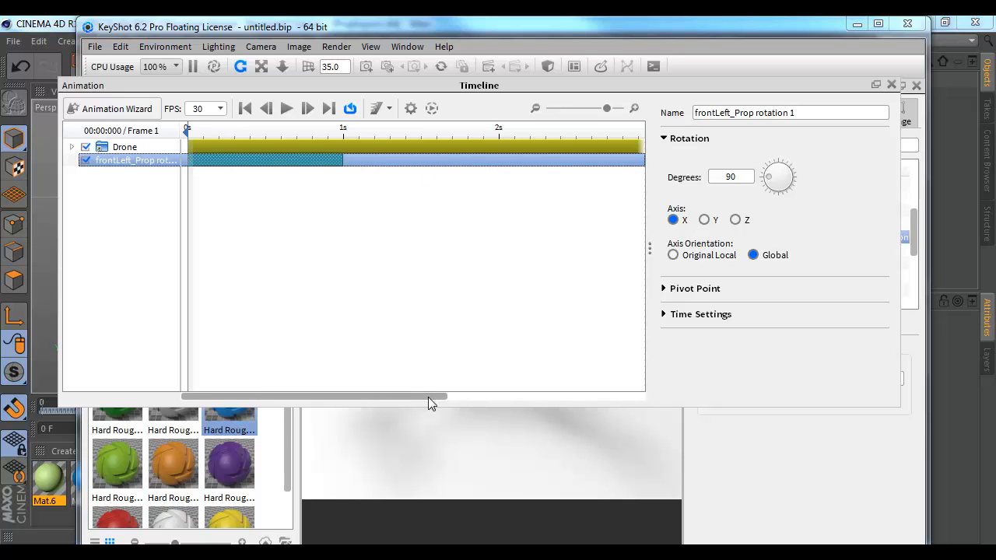
left_click_drag(428, 397, 429, 398)
left_click_drag(606, 108, 596, 108)
left_click_drag(238, 161, 433, 162)
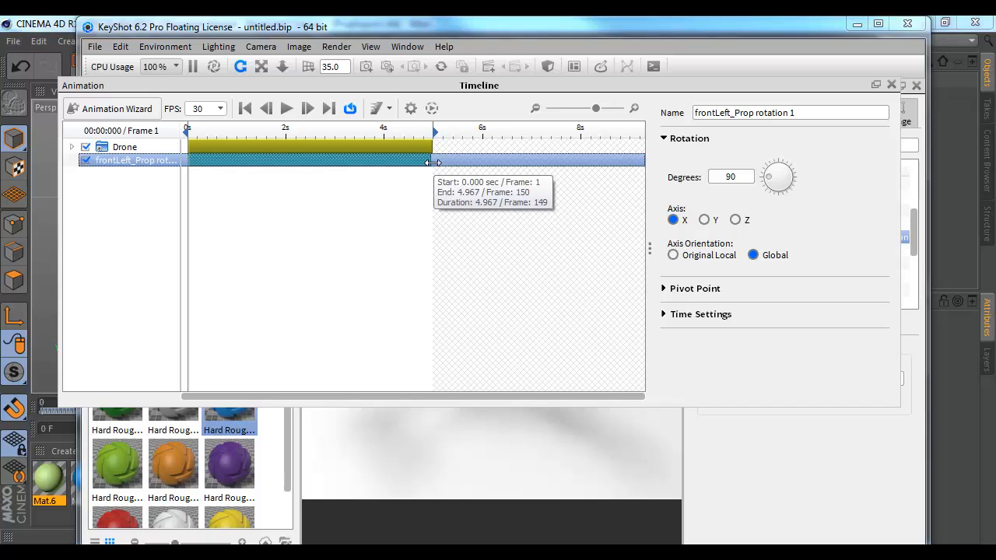
- Set the frontLeft_Prop rotation to 3000 degrees, maximize the main window and preview the drone without the timeline in the way
left_click(775, 178)
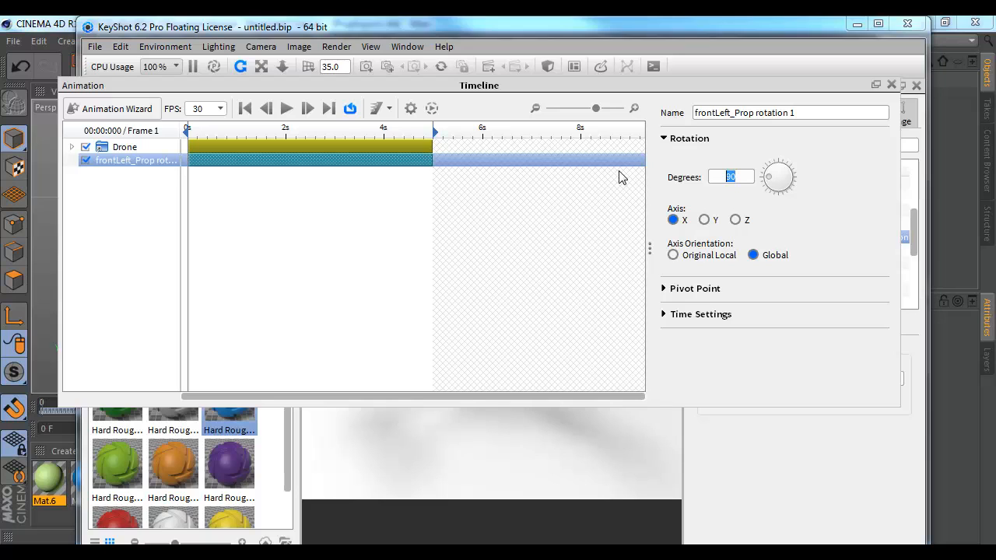
type("3000")
left_click_drag(325, 89, 995, 170)
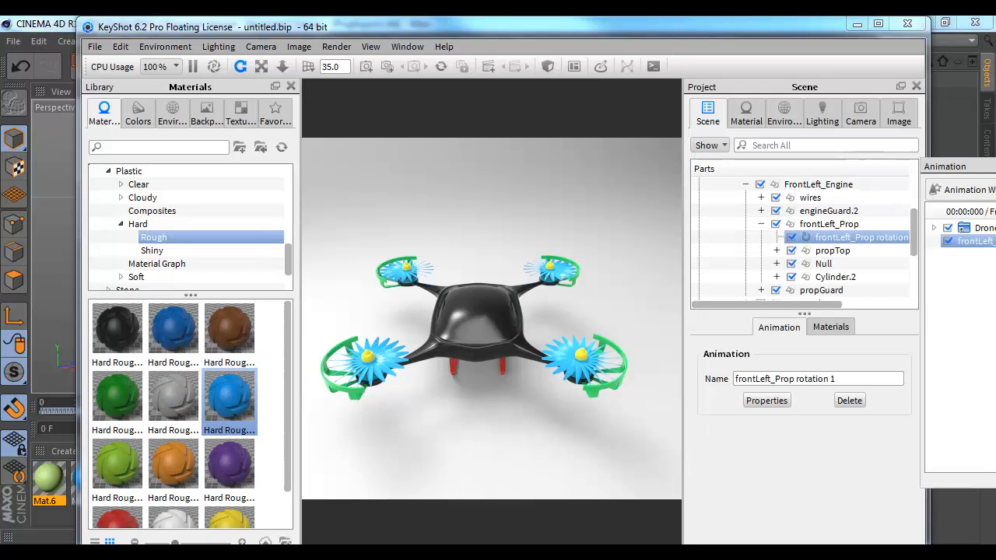
left_click(878, 24)
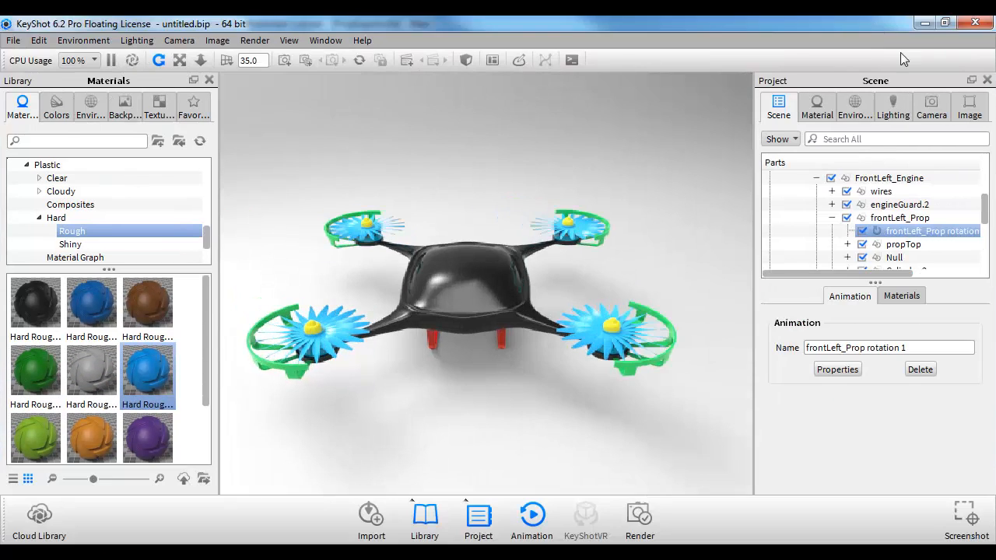
left_click_drag(487, 265, 487, 292)
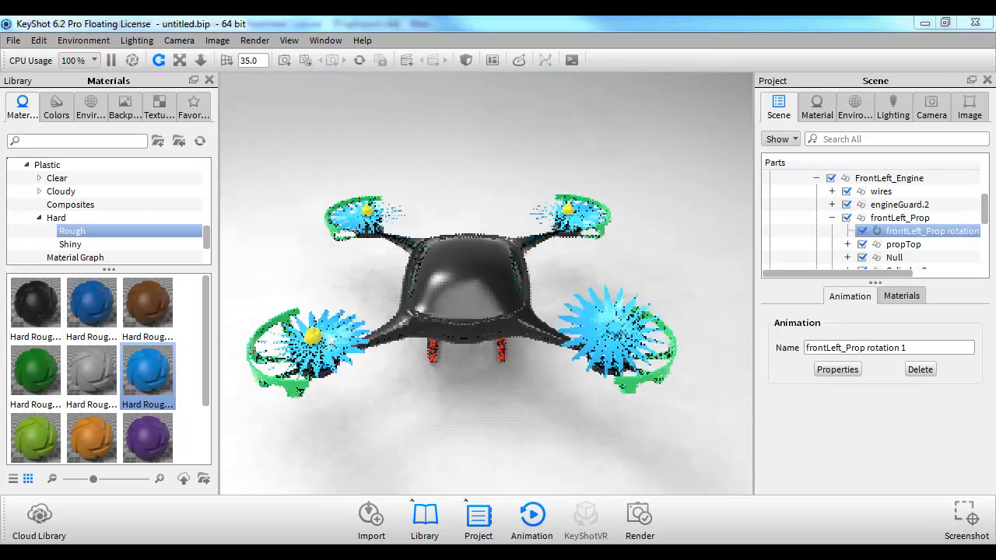
- Switch the frontLeft_Prop rotation to the Y axis and clear the timeline away to check the propeller
left_click_drag(995, 55, 231, 78)
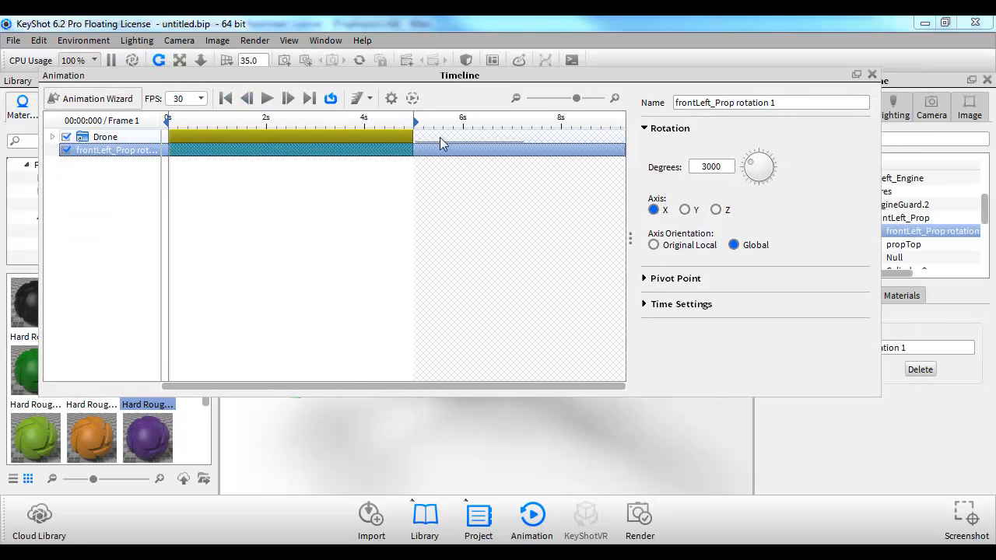
left_click(687, 211)
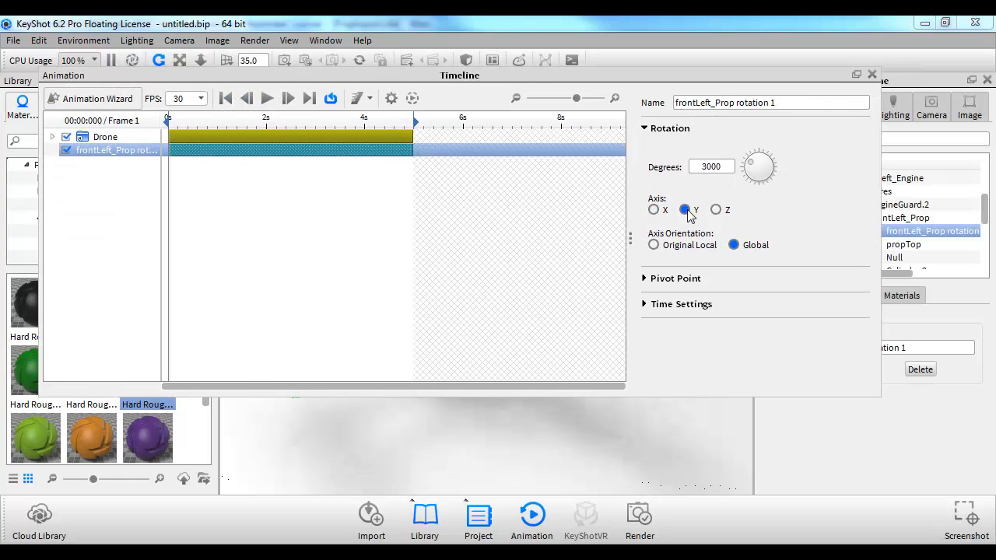
left_click_drag(507, 73, 995, 123)
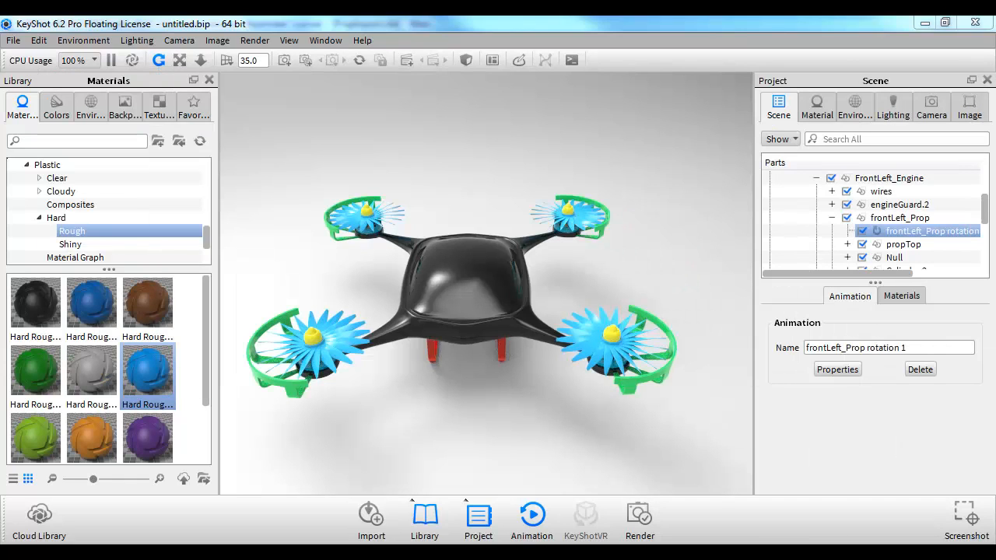
left_click_drag(475, 312, 466, 365)
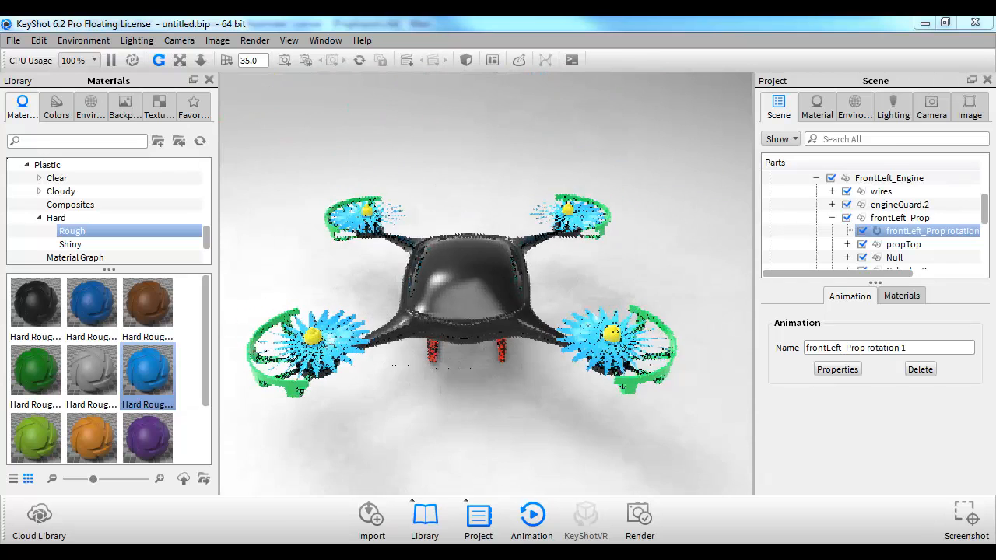
- Set the motion ease of the frontLeft_Prop rotation to Ease In
left_click_drag(995, 177, 225, 95)
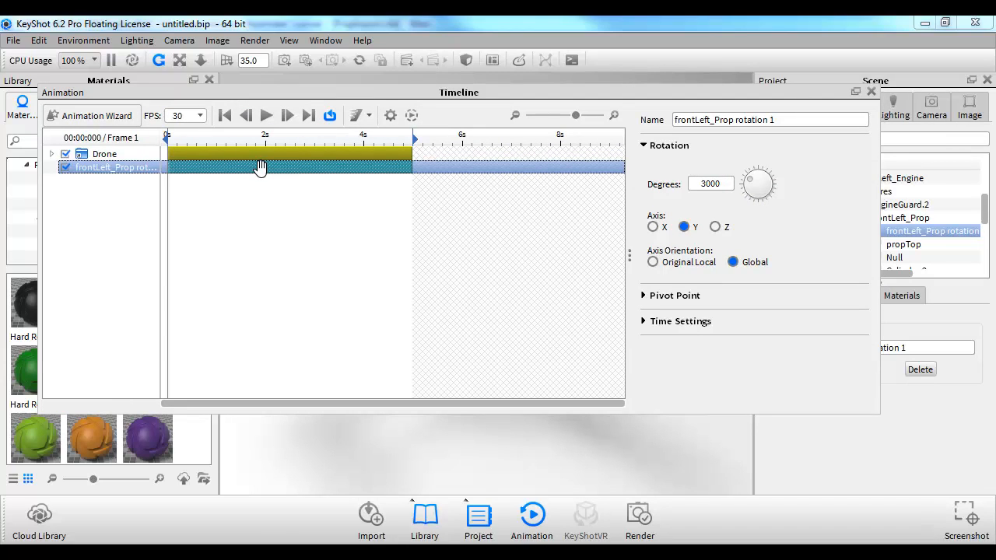
left_click(645, 322)
scroll(662, 311, "down", 1)
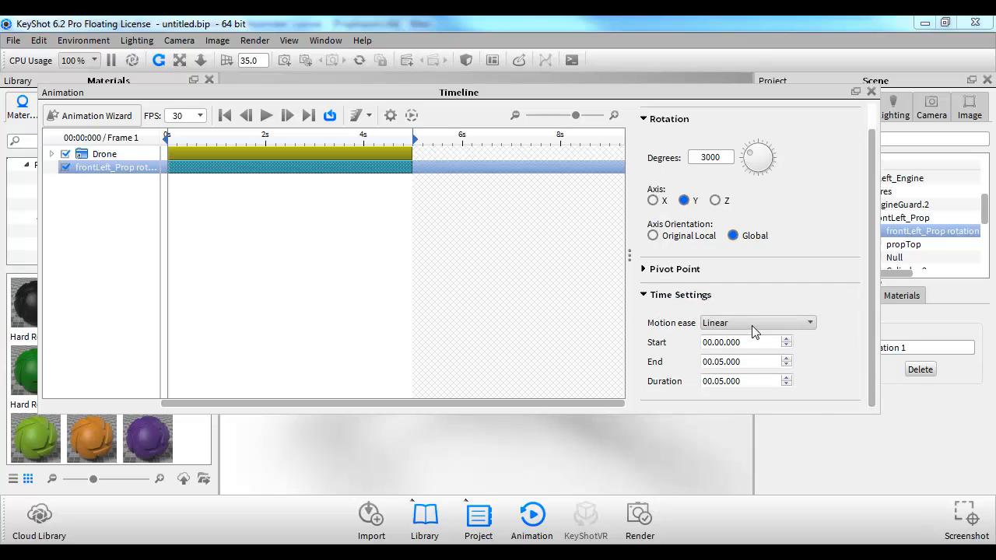
left_click(752, 325)
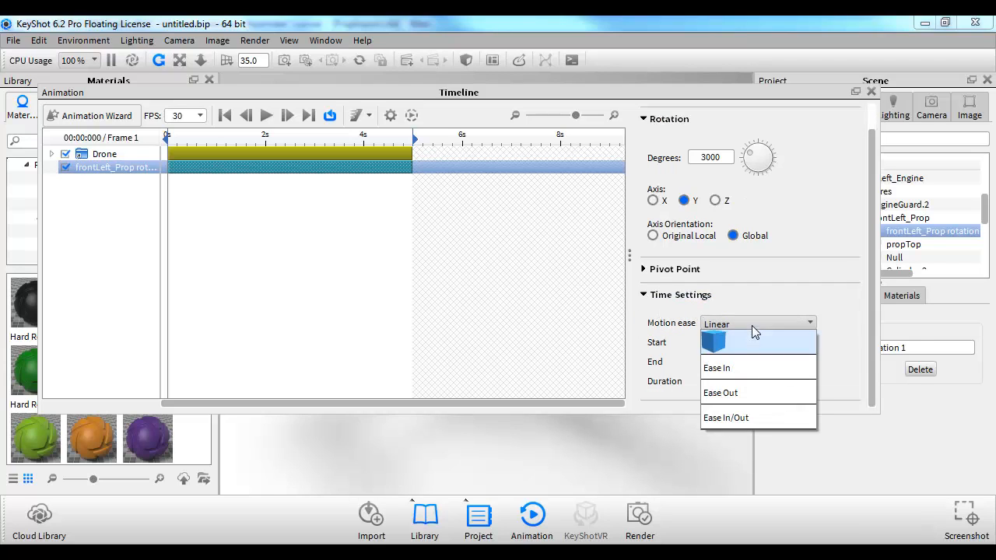
left_click(737, 379)
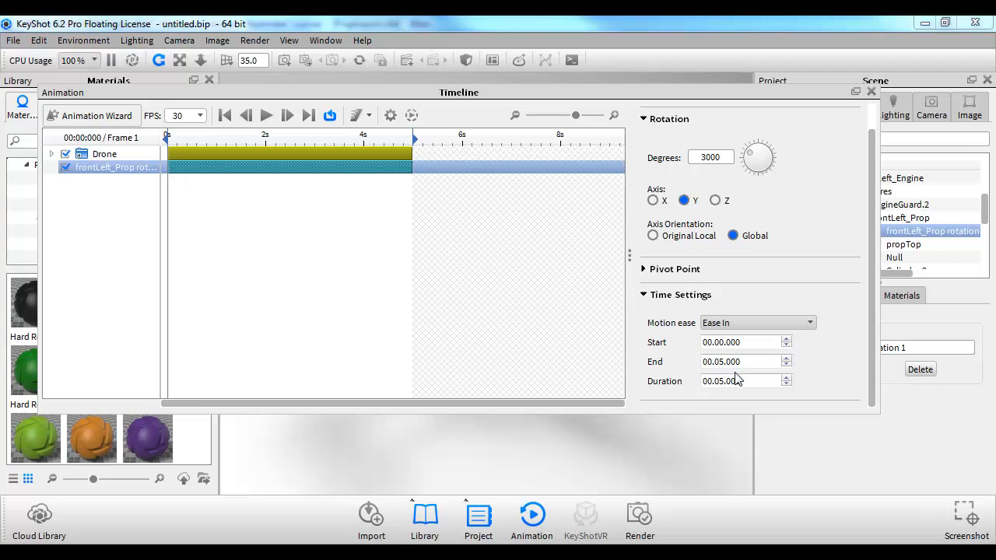
- Preview the eased propeller rotation, return the animation to frame 1 and uncover the viewport again
left_click_drag(484, 91, 995, 185)
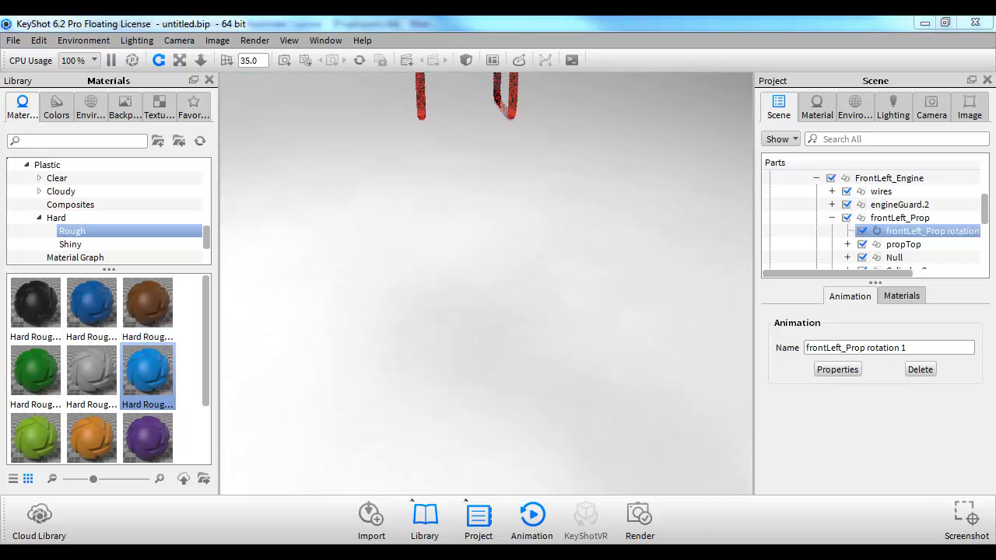
left_click_drag(995, 172, 375, 172)
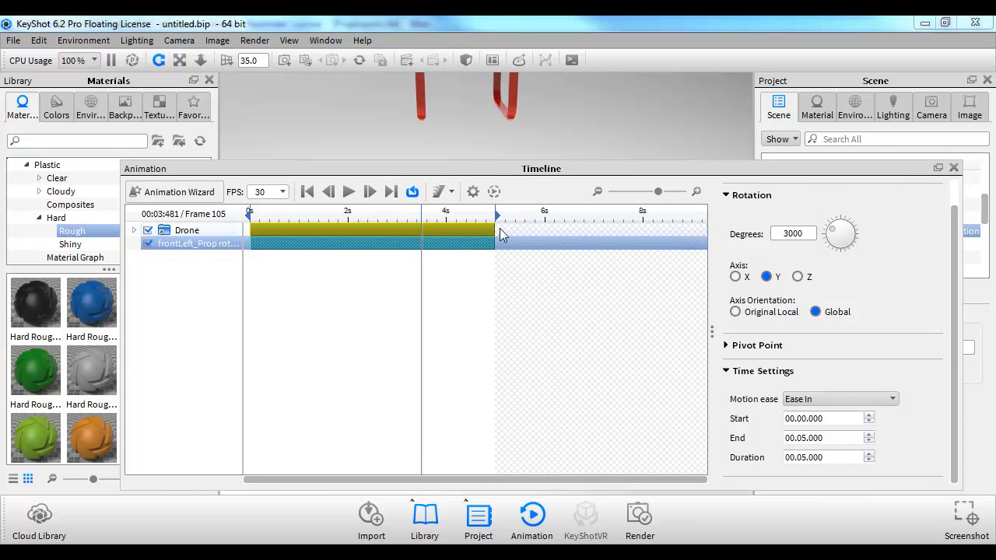
left_click_drag(422, 217, 249, 218)
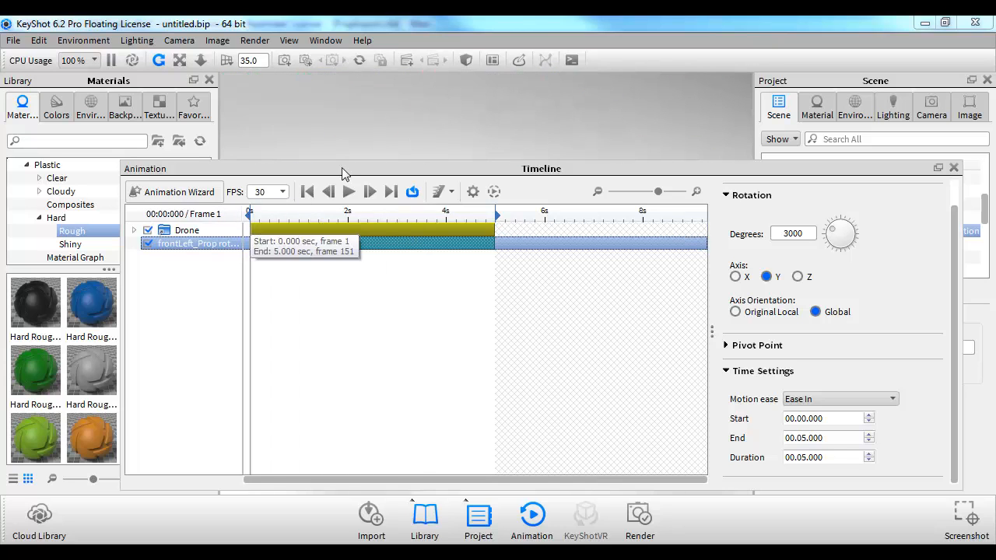
left_click_drag(330, 172, 995, 204)
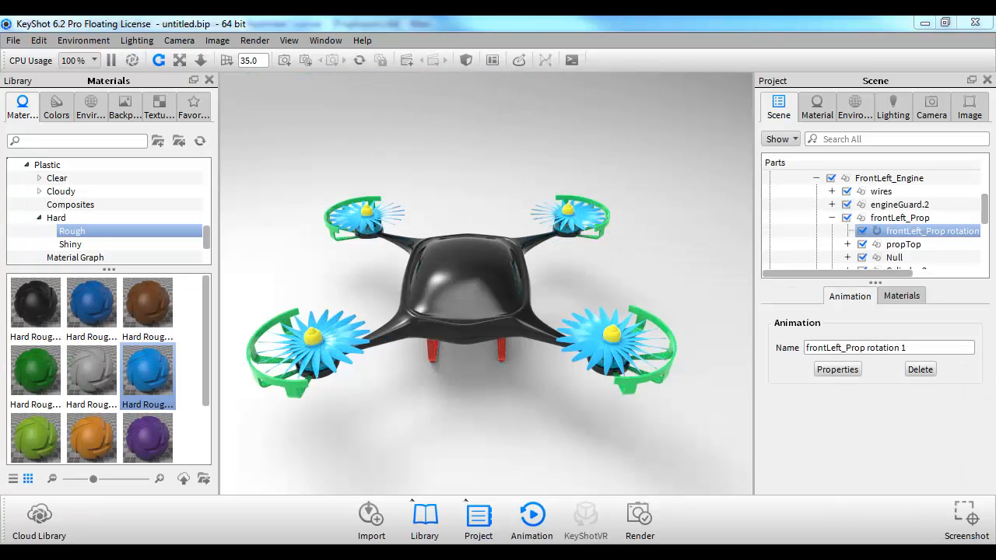
- Make room to read the scene tree and copy the rotation animation of the frontLeft_Prop group
left_click_drag(754, 199, 640, 201)
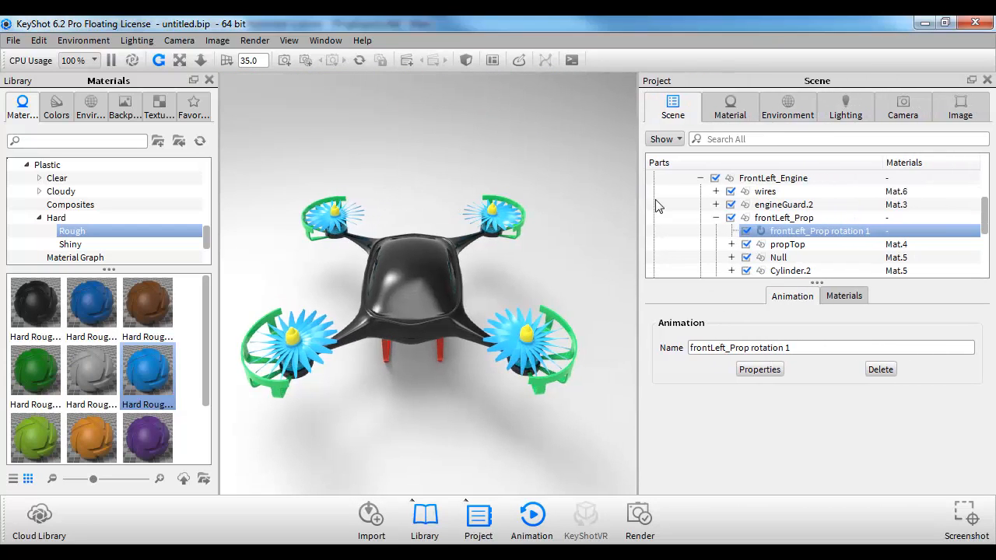
left_click(773, 219)
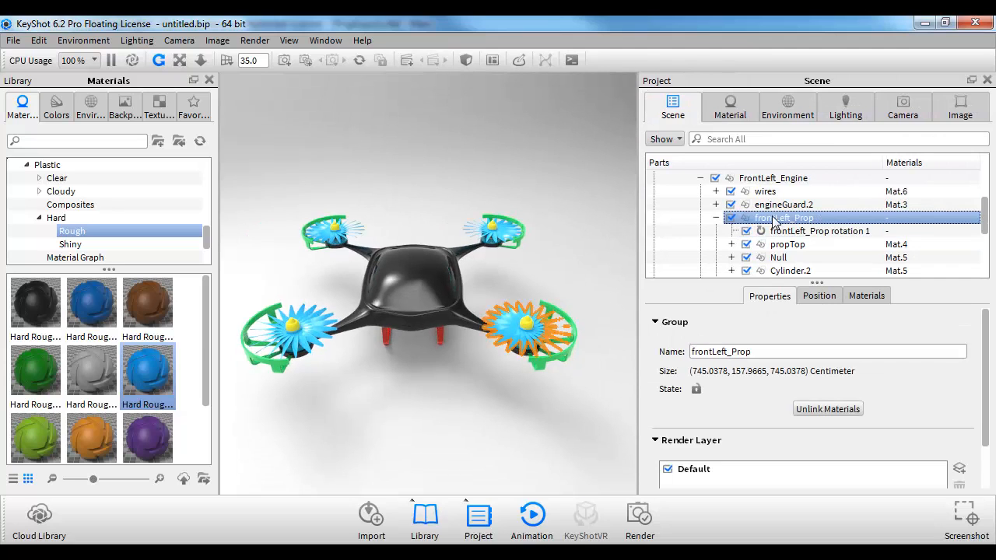
left_click(794, 232)
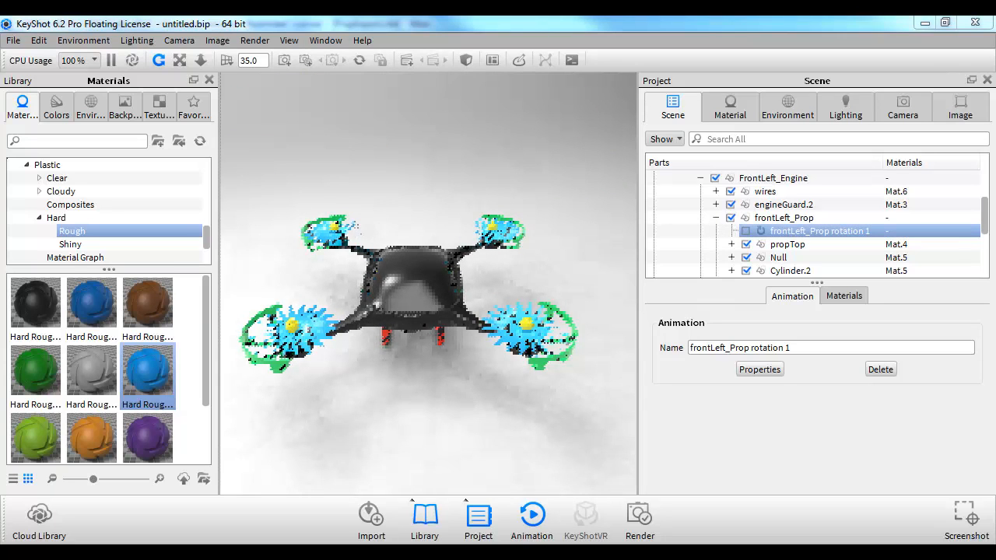
left_click(746, 231)
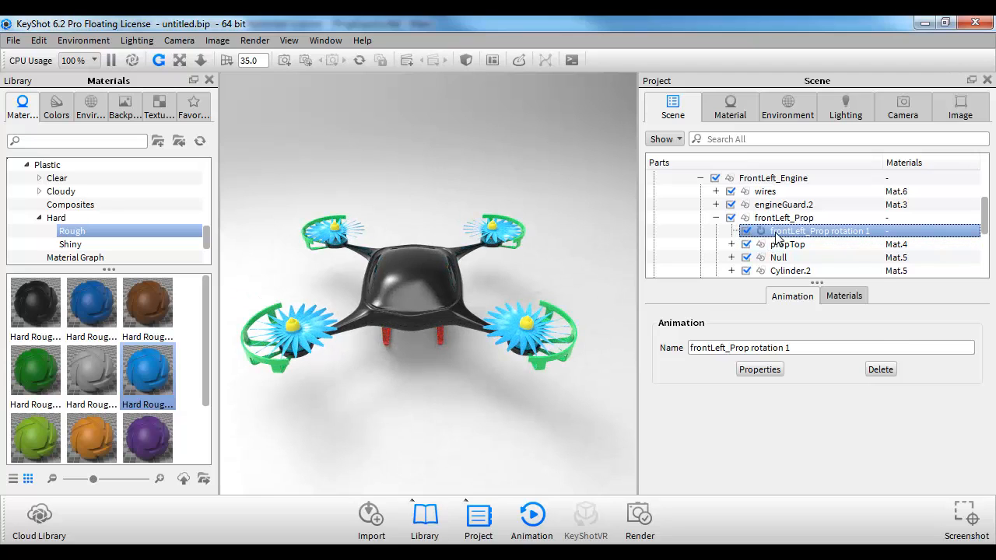
right_click(777, 237)
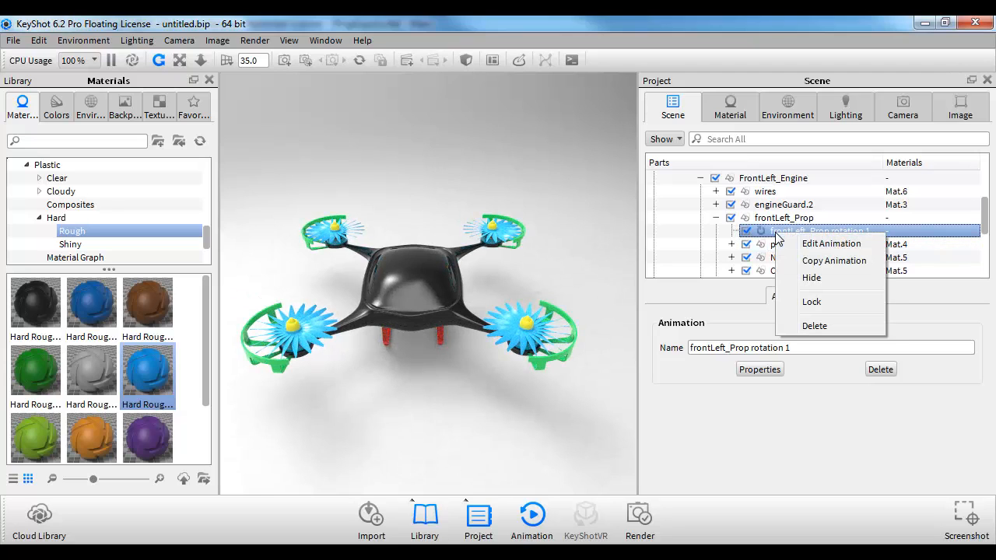
left_click(809, 261)
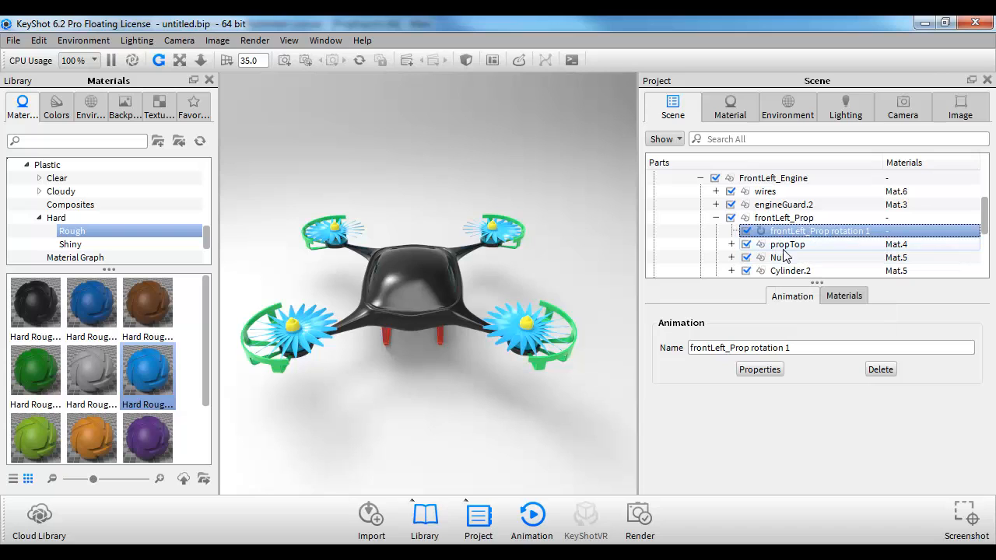
- Collapse FrontLeft_Engine, expand FrontRight_engine and paste the copied rotation as an independent animation onto frontRight_Prop
left_click(702, 180)
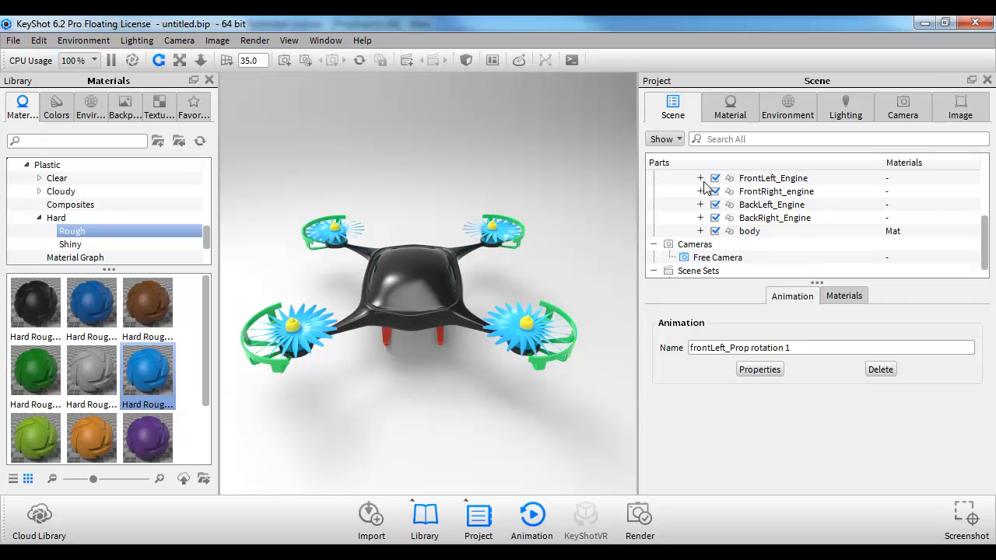
left_click(701, 191)
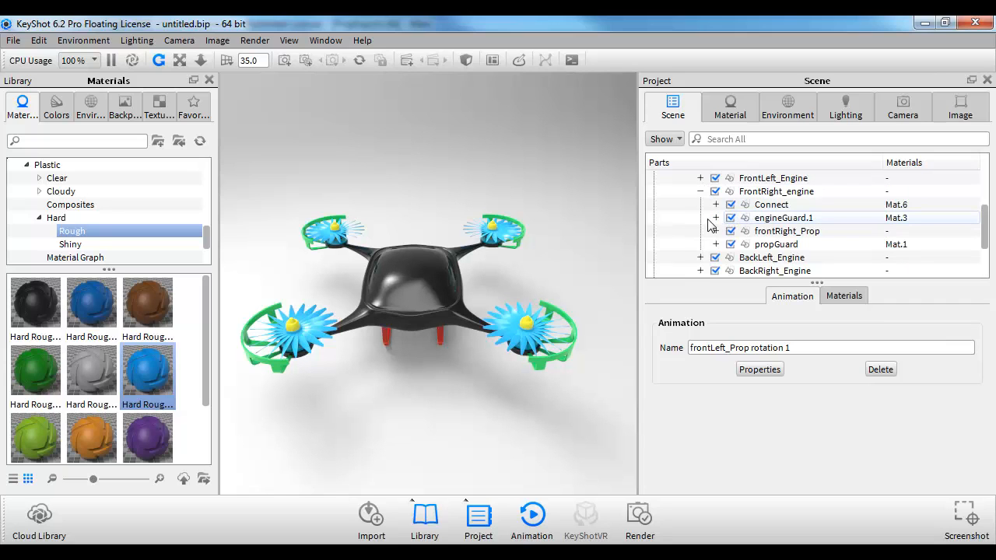
left_click(759, 233)
right_click(759, 233)
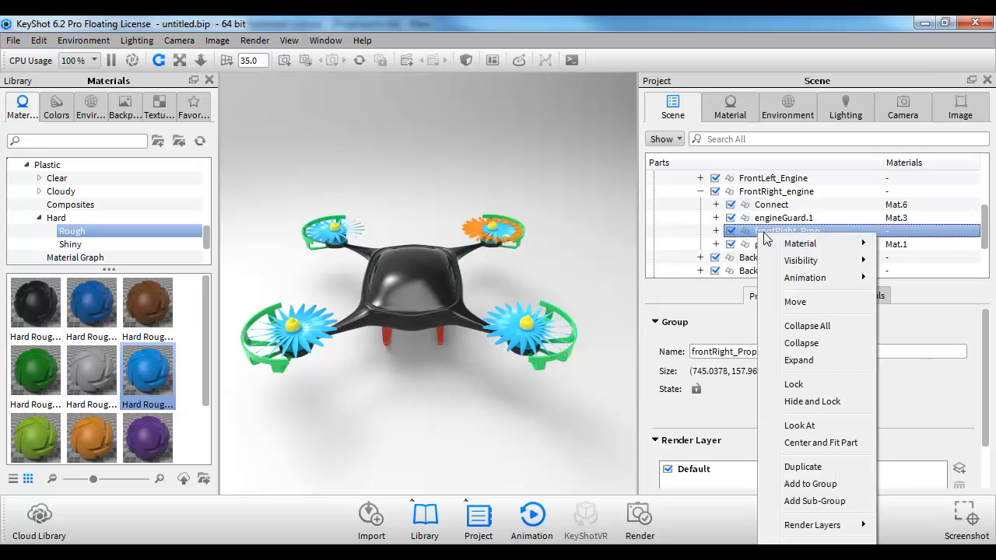
mouse_move(797, 265)
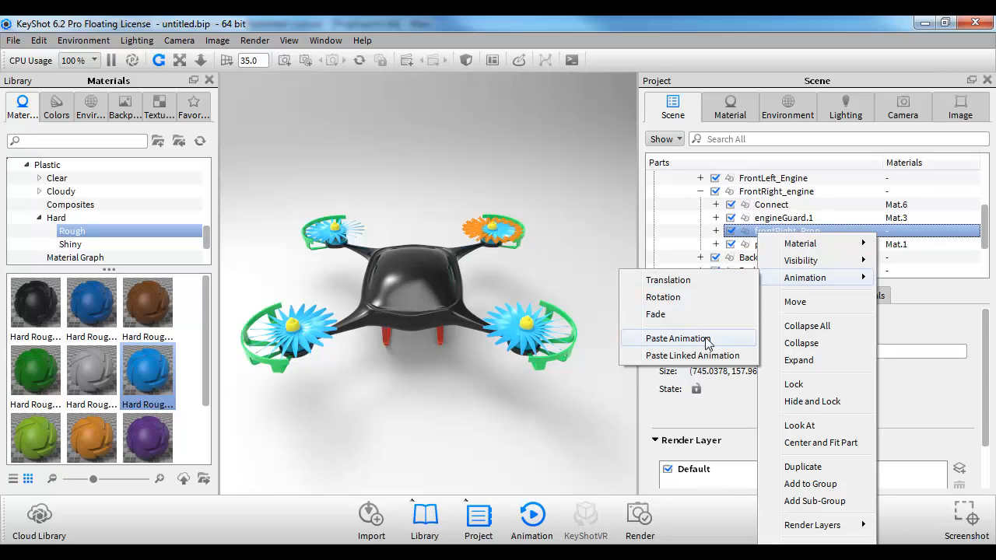
left_click(708, 339)
- Collapse FrontRight_engine, expand BackLeft_Engine and paste the copied rotation as an independent animation onto backLeft_Prop
left_click(700, 192)
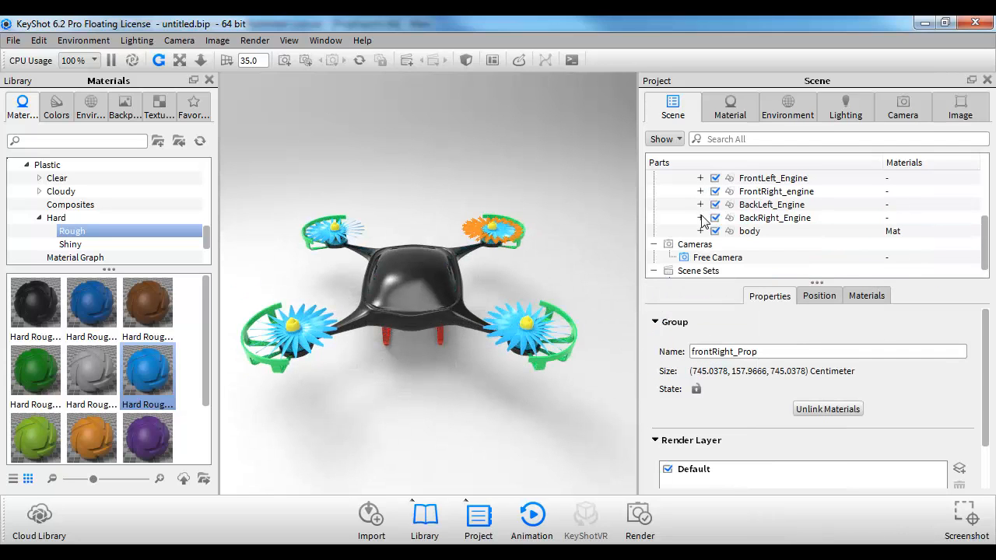
left_click(700, 205)
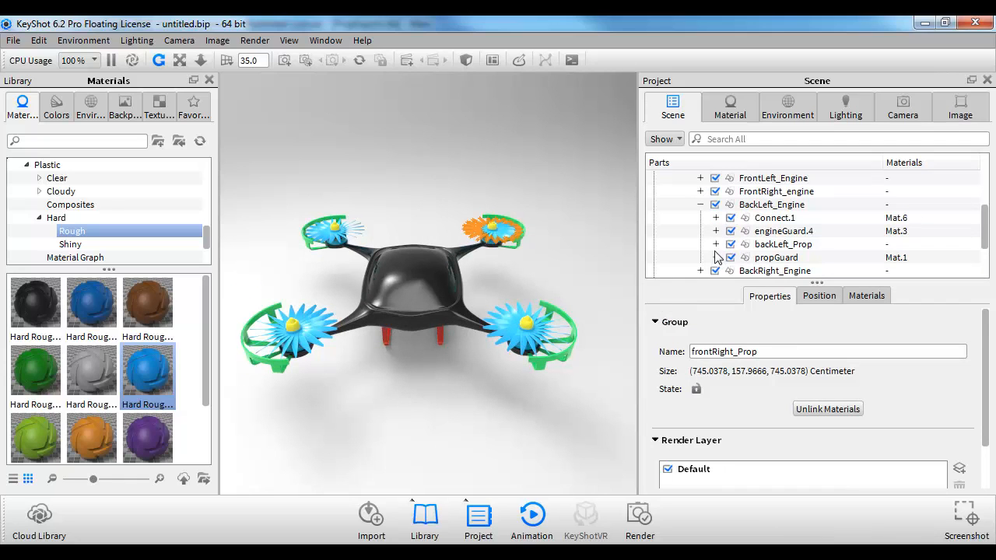
left_click(747, 246)
right_click(748, 245)
mouse_move(787, 288)
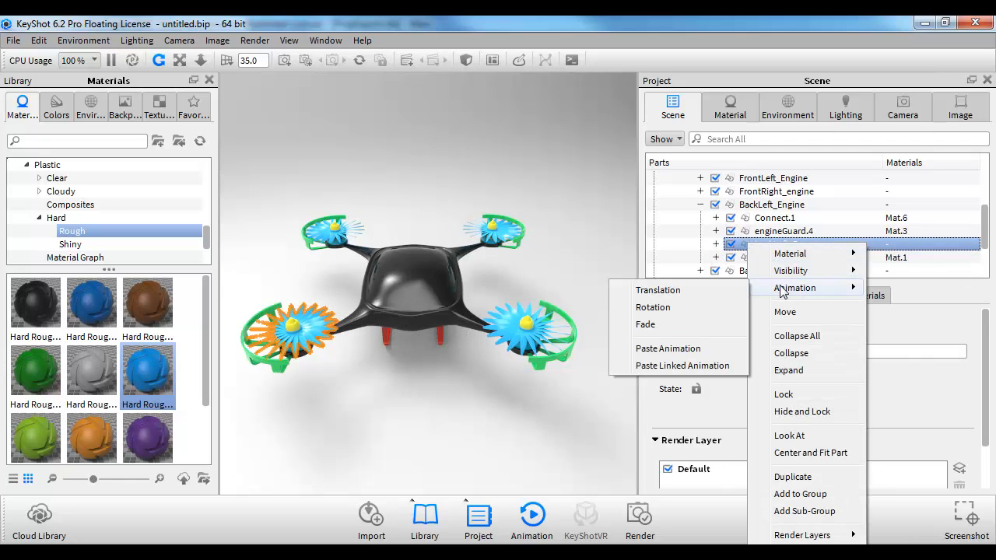
left_click(685, 349)
- Collapse BackLeft_Engine, expand BackRight_Engine, paste the copied rotation onto backRight_Prop, and clear the timeline away from the viewport
left_click(700, 204)
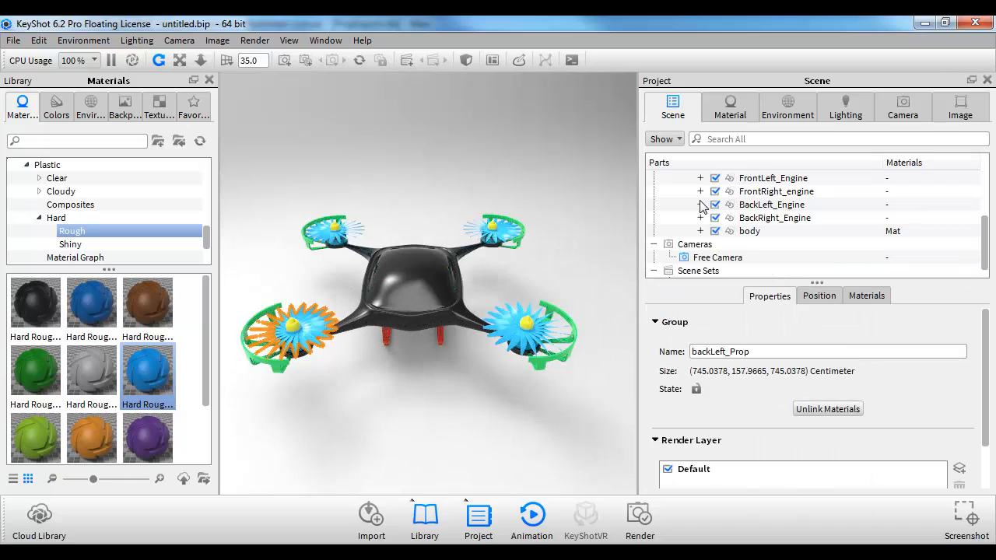
left_click(701, 218)
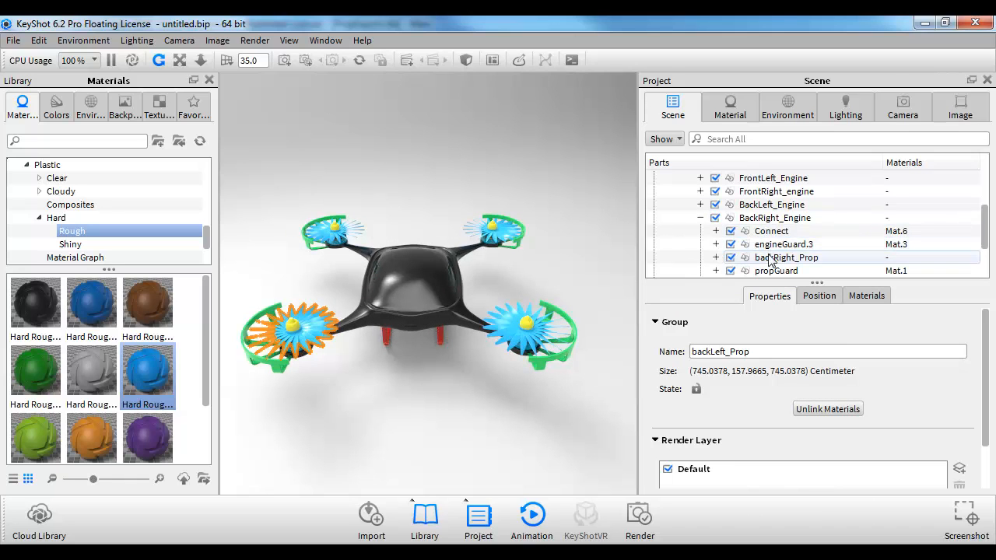
left_click(769, 257)
right_click(769, 265)
mouse_move(807, 61)
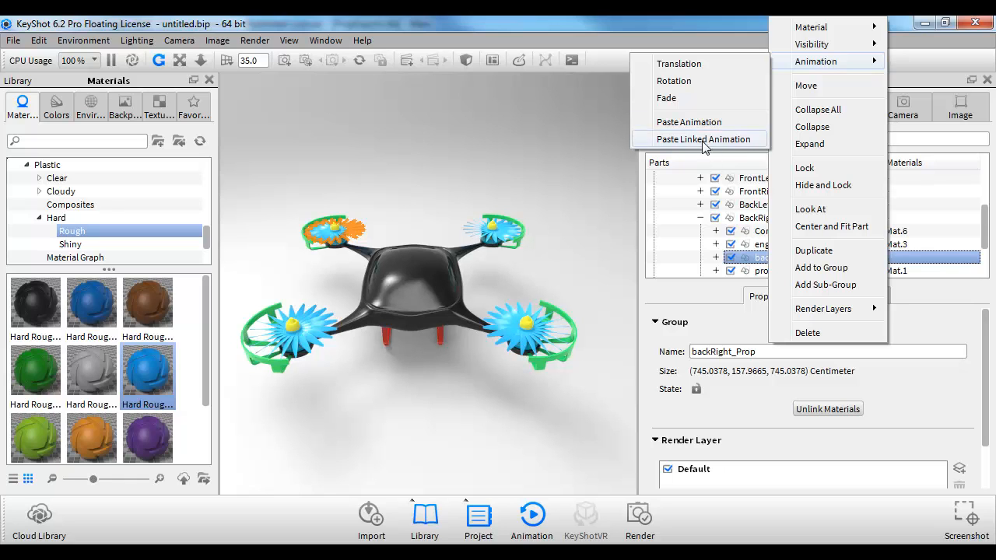
left_click(691, 141)
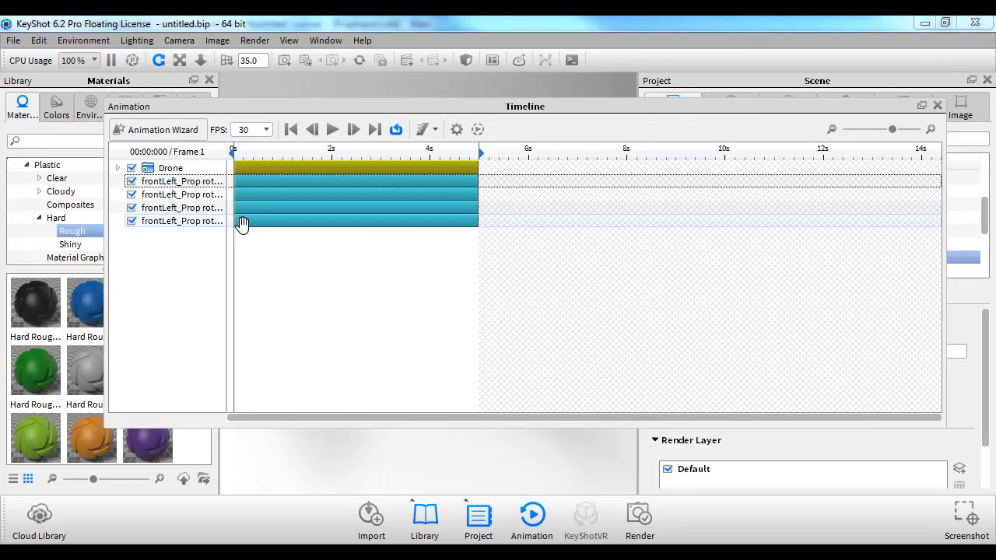
left_click_drag(272, 109, 995, 183)
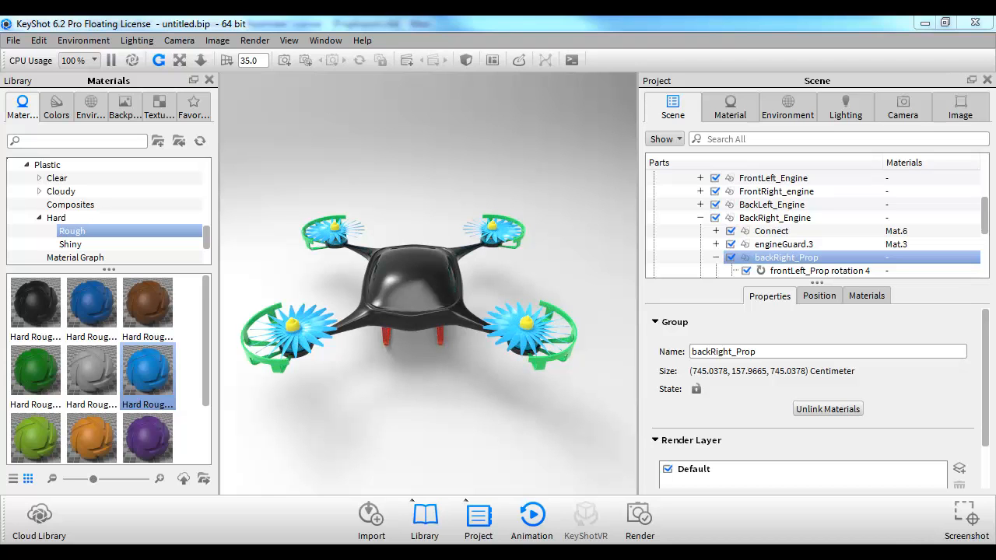
- Bring the animation timeline back into view and set frontLeft_Prop rotation 1 to 3500 degrees
left_click(531, 515)
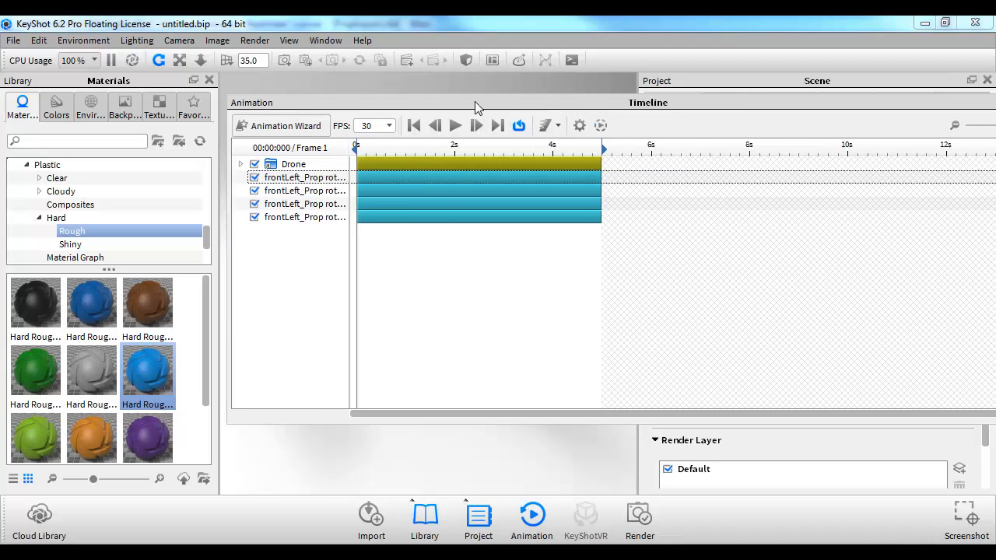
left_click_drag(428, 97, 268, 73)
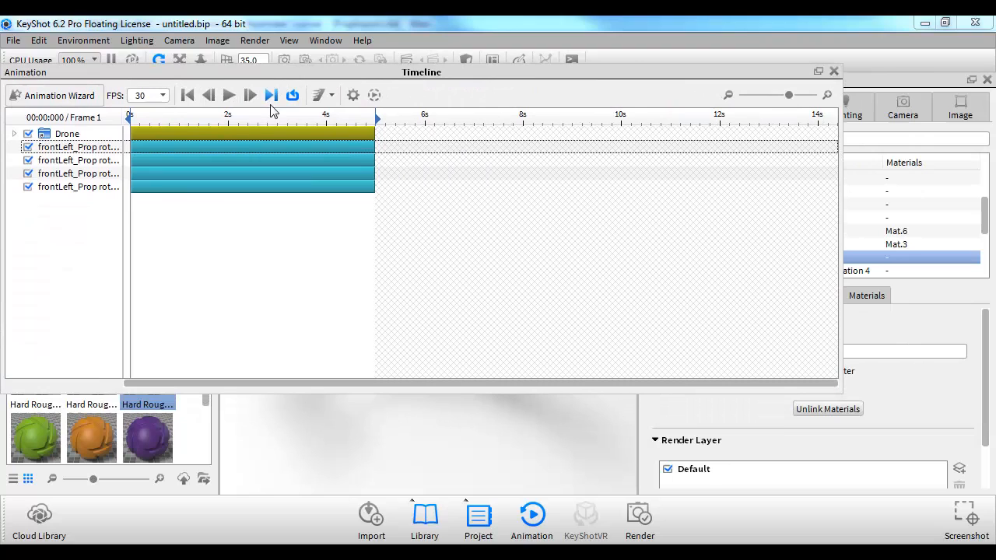
left_click(213, 147)
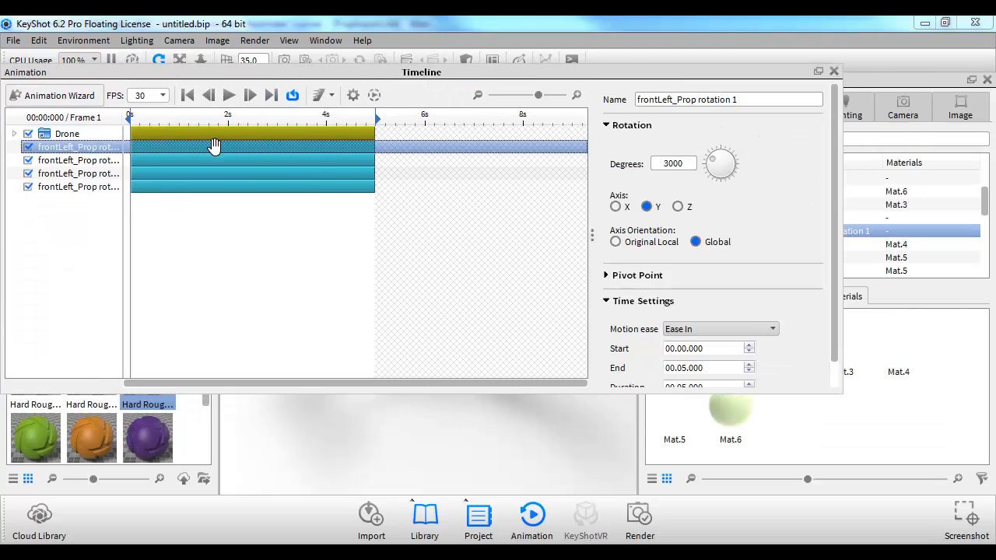
double_click(668, 164)
type("3500")
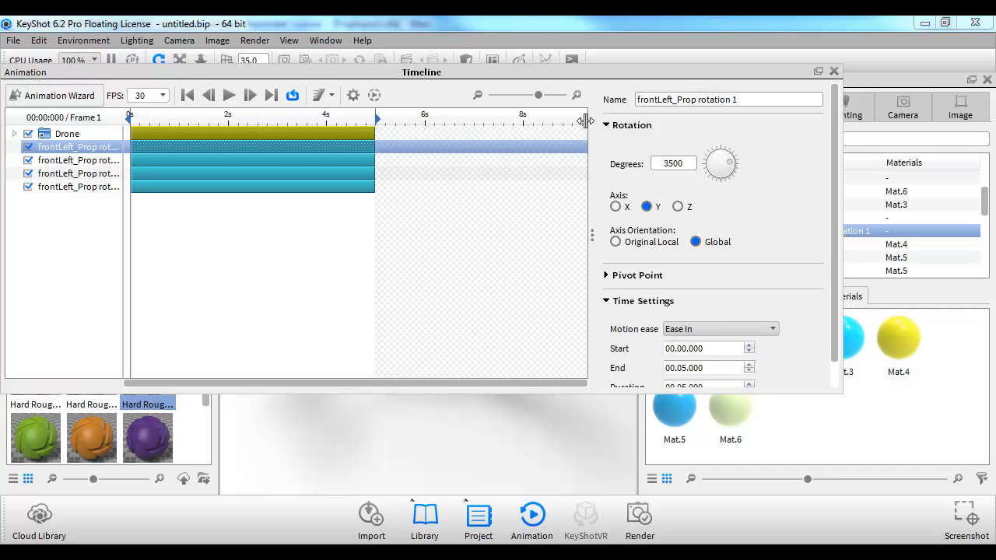
- Set the rotation of the front right propeller, frontLeft_Prop rotation 2, to 3200 degrees
left_click(189, 160)
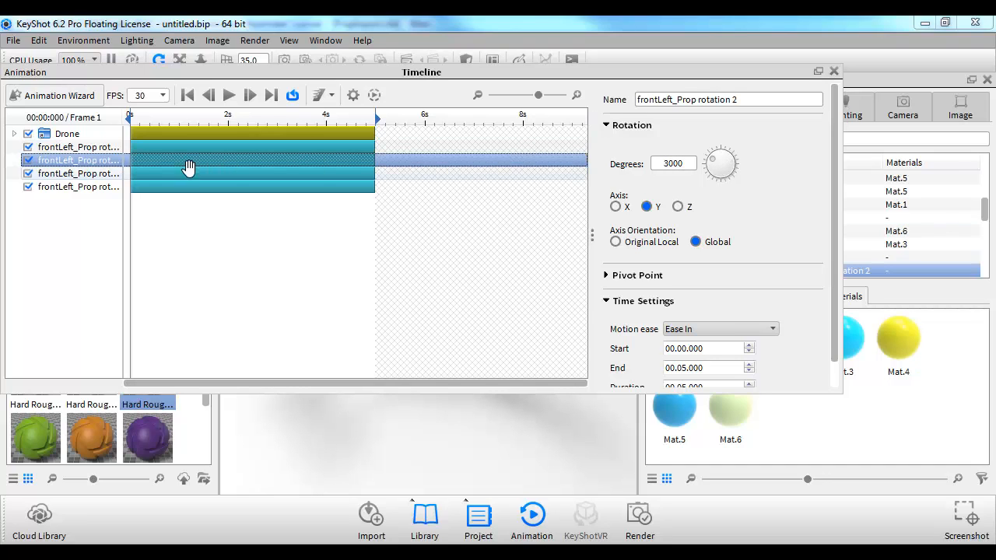
double_click(668, 164)
type("32")
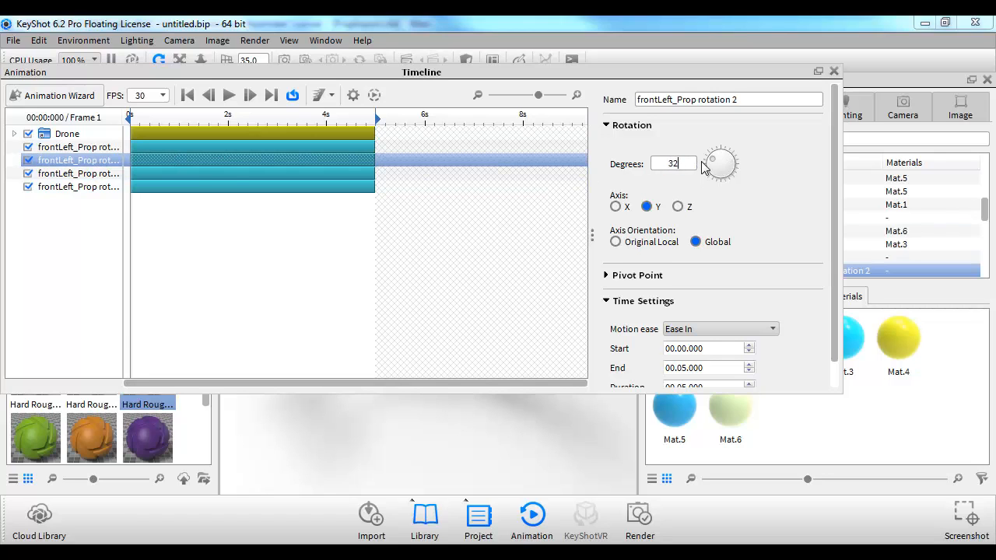
type("00")
- Set the back left propeller's rotation, frontLeft_Prop rotation 3, to 2800 degrees and uncover the viewport
left_click(526, 174)
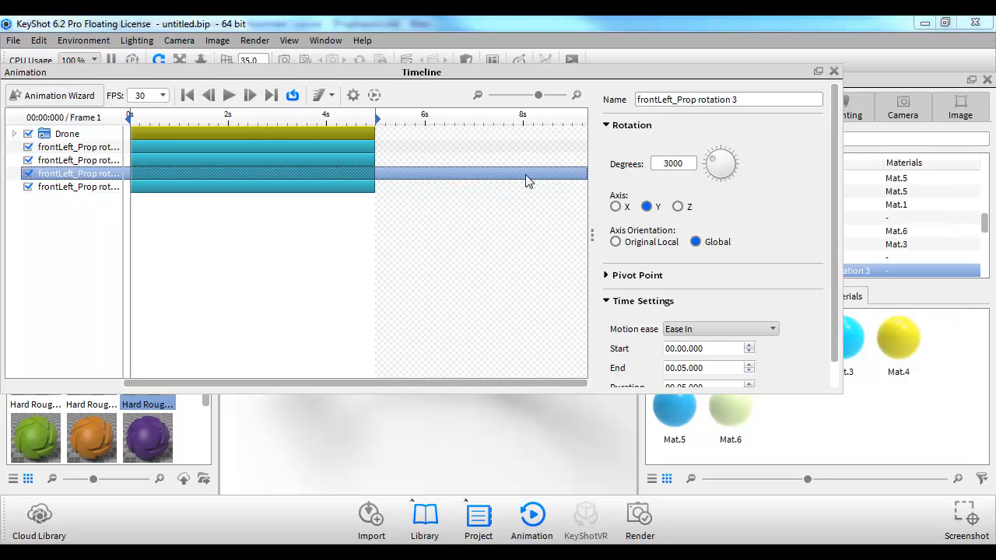
double_click(674, 163)
key("BackSpace")
type("28")
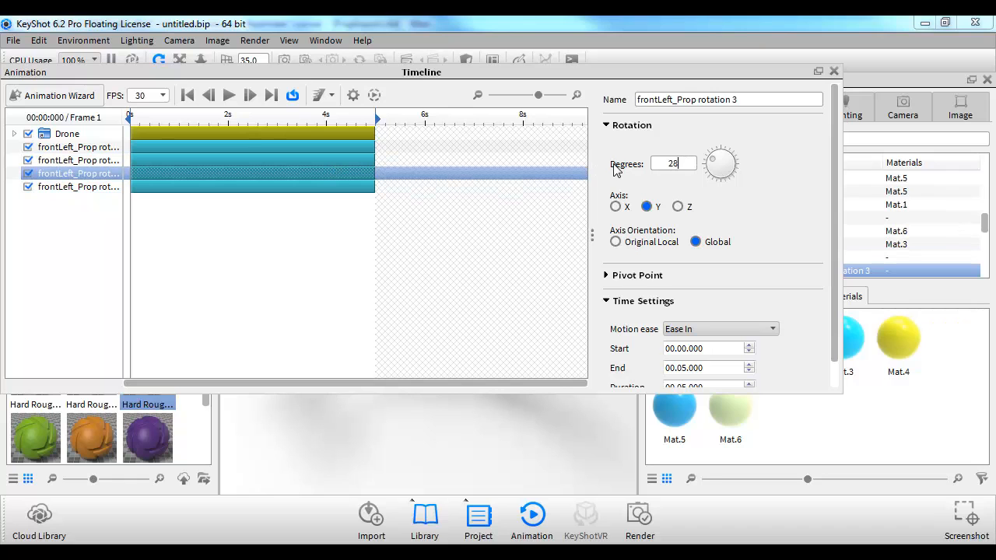
type("00")
key("Return")
left_click_drag(471, 72, 818, 140)
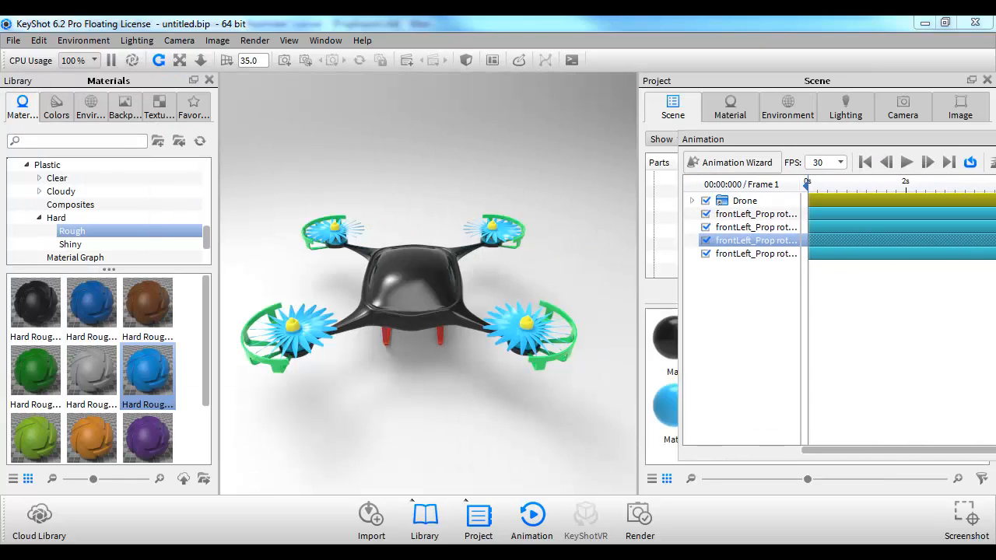
left_click_drag(995, 143, 995, 311)
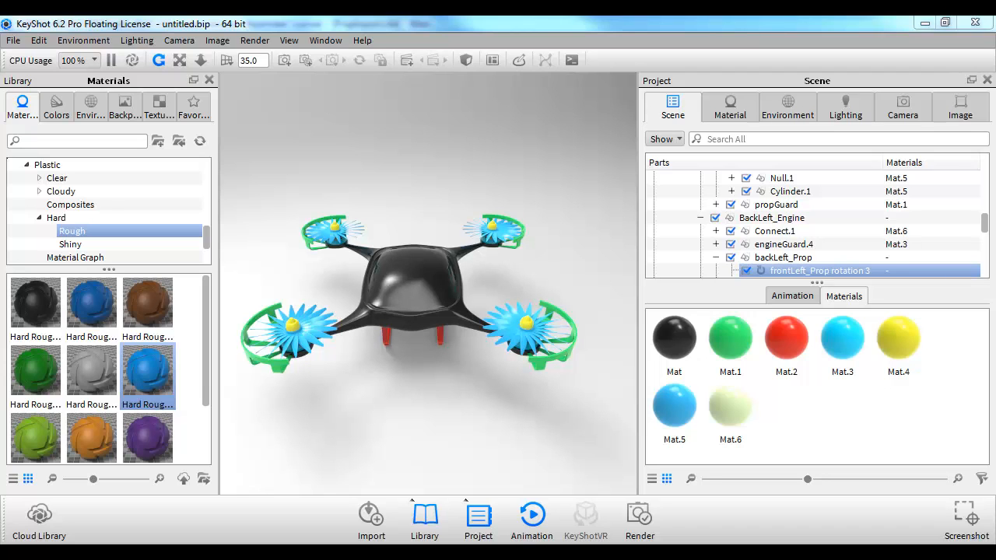
- Bring the timeline back and reverse the front left propeller's rotation by setting it to -3500 degrees
left_click_drag(995, 196, 192, 154)
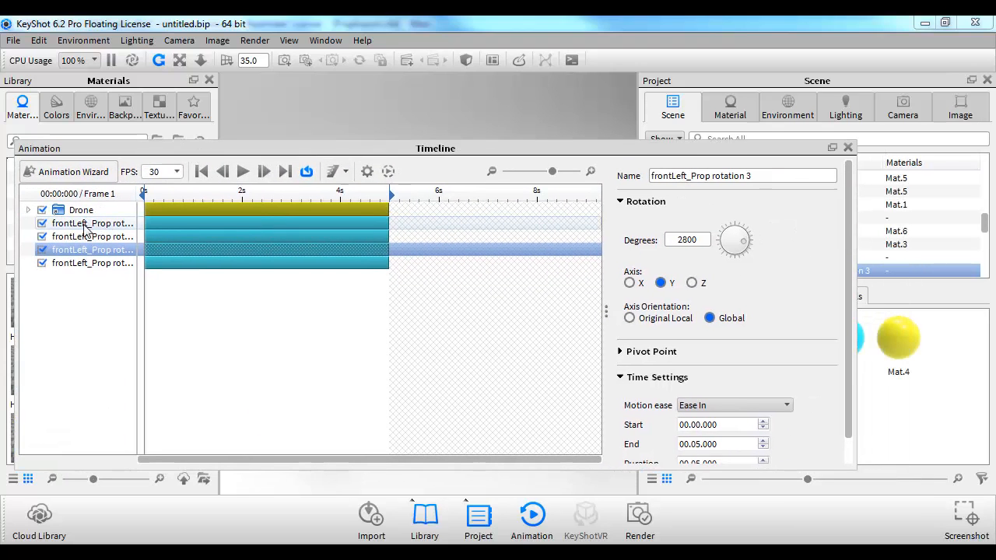
left_click(84, 225)
left_click(86, 252, "ctrl")
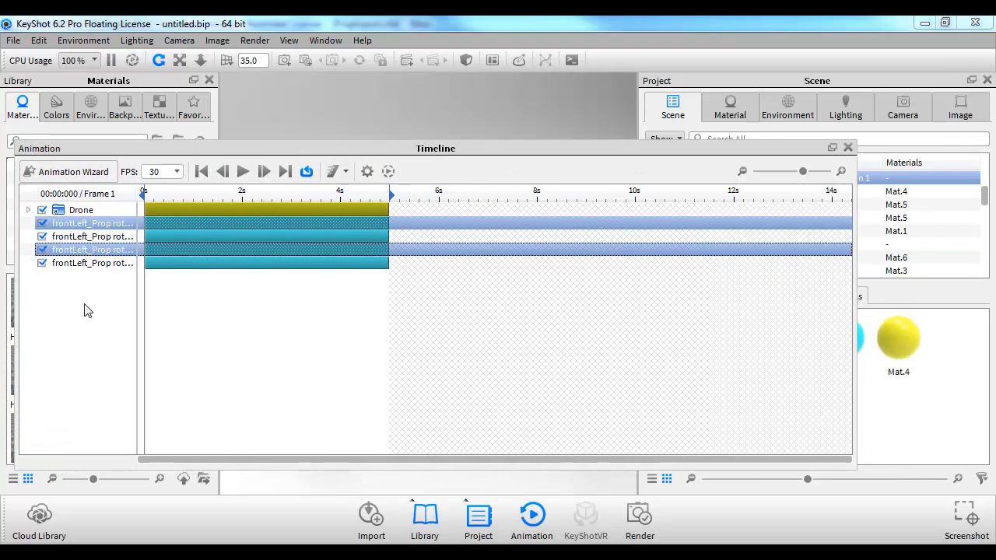
left_click(63, 223)
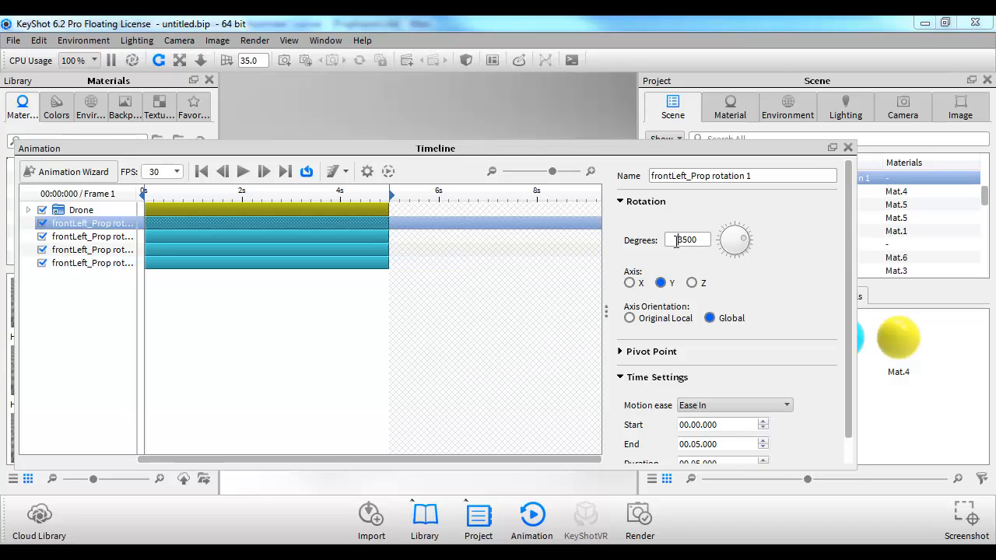
left_click(676, 241)
type("-")
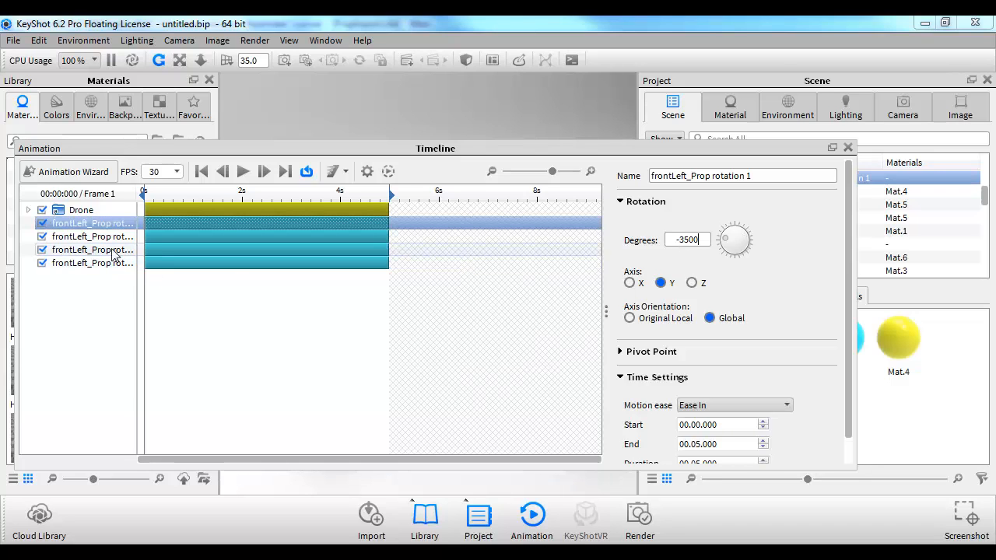
- Reverse the back left propeller's rotation by setting it to -2800 degrees, and uncover the viewport
left_click(534, 250)
left_click(676, 241)
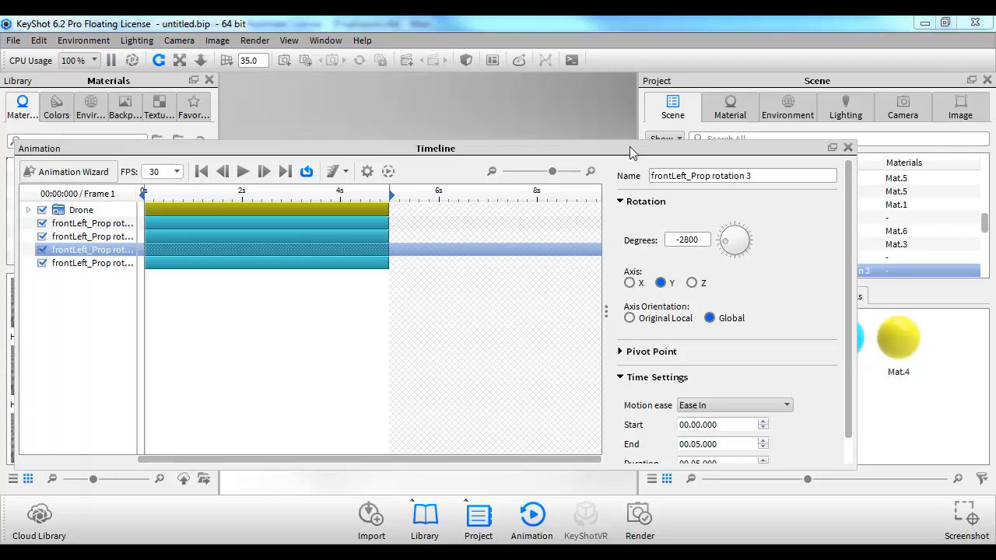
left_click_drag(541, 149, 995, 181)
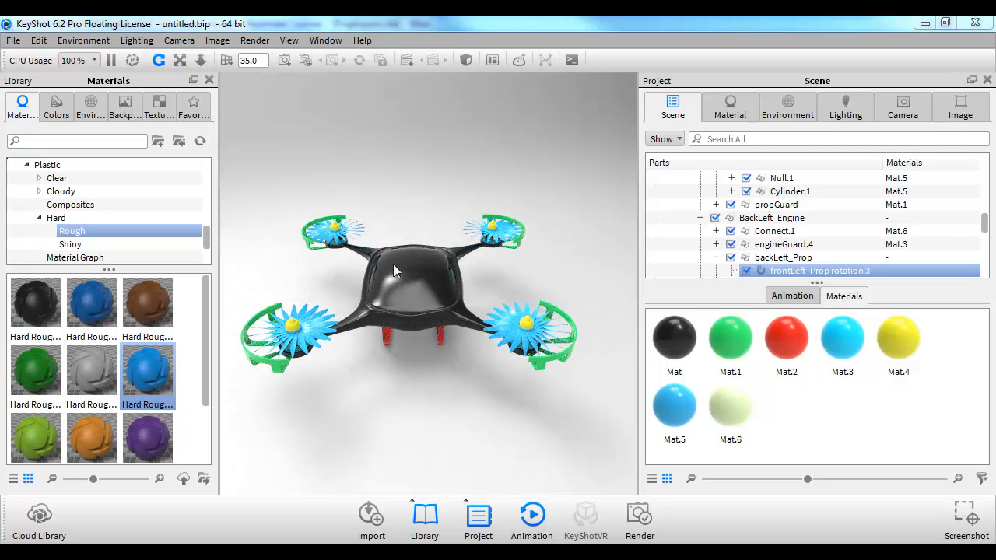
- Turn off self shadows in the scene's lighting options
left_click(253, 41)
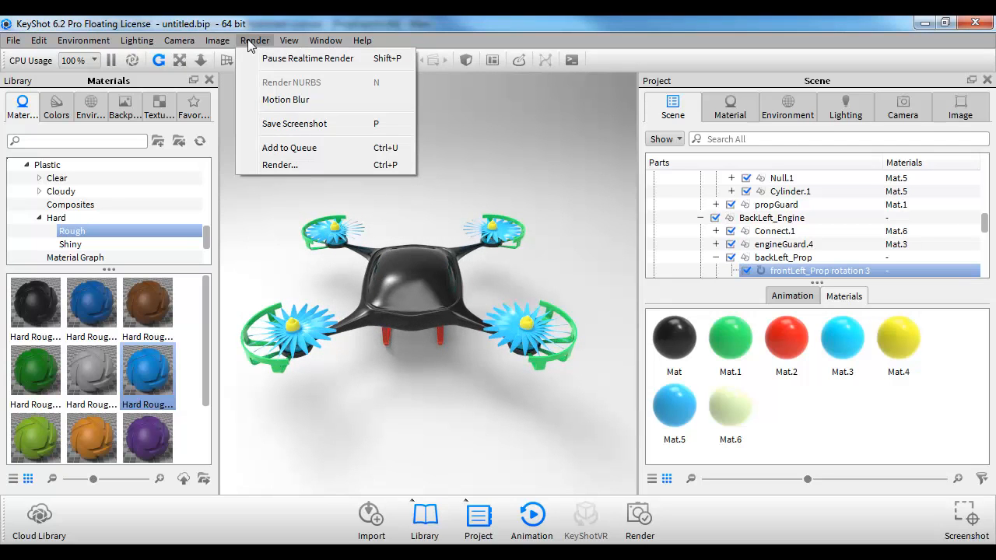
mouse_move(216, 43)
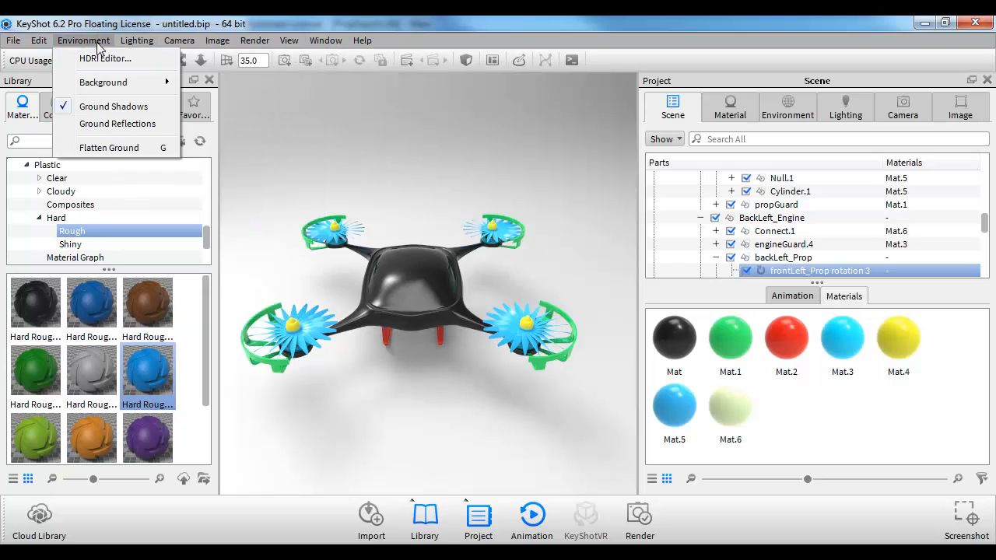
mouse_move(132, 49)
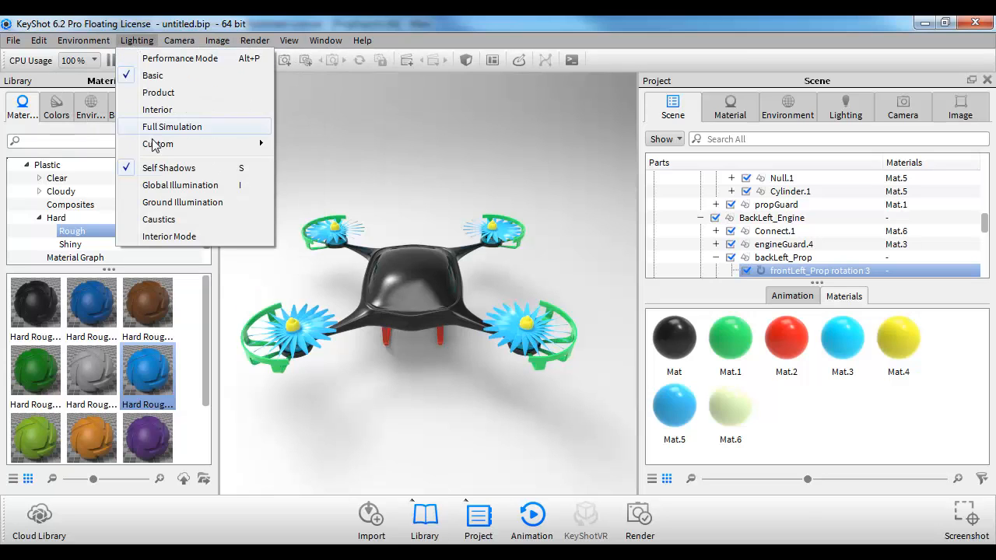
left_click(166, 173)
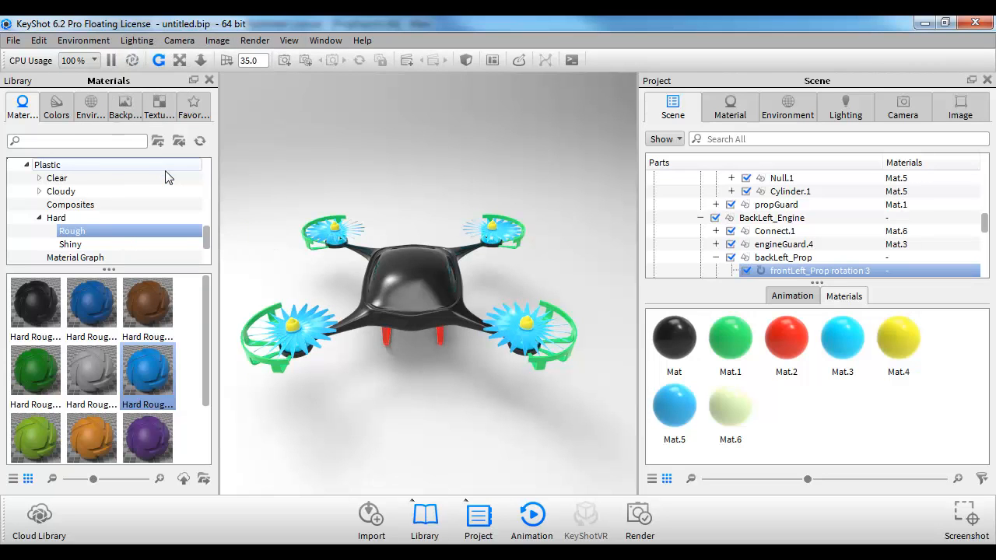
- Turn off ground shadows in the environment options
left_click(180, 40)
mouse_move(208, 47)
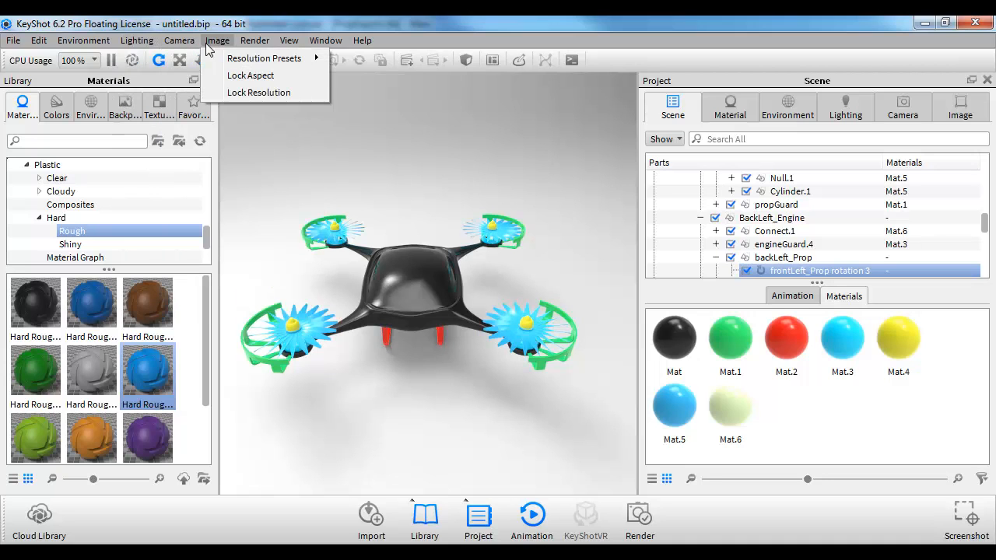
mouse_move(256, 40)
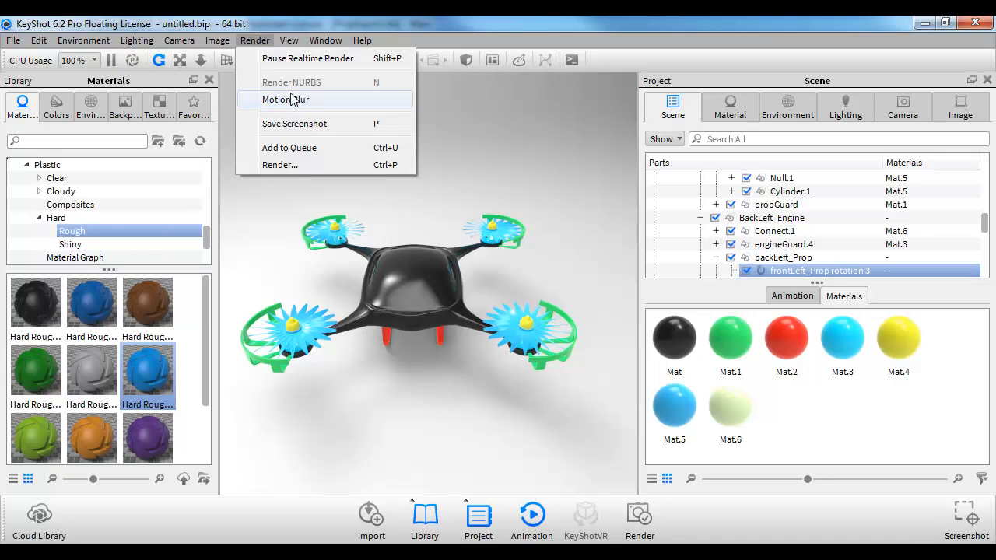
mouse_move(286, 49)
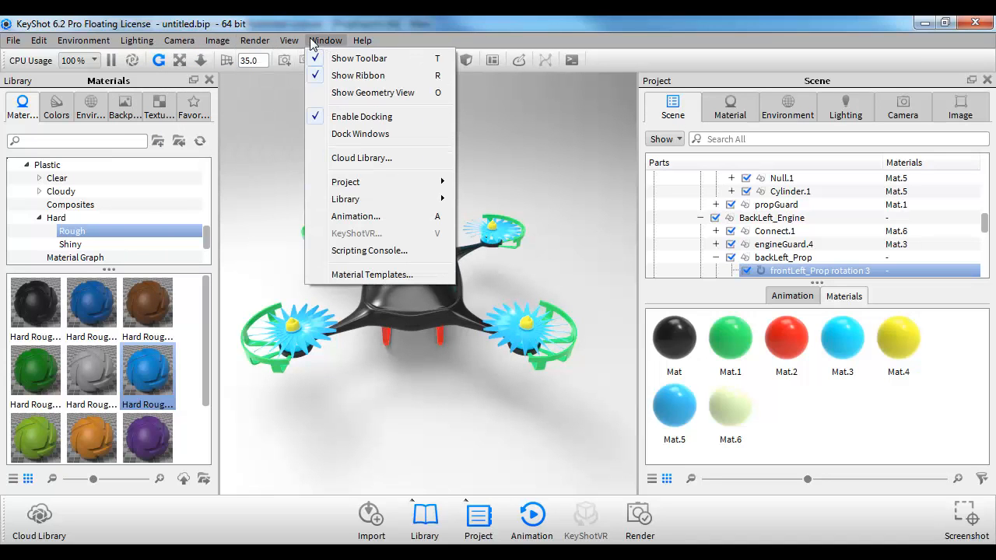
mouse_move(112, 43)
left_click(88, 106)
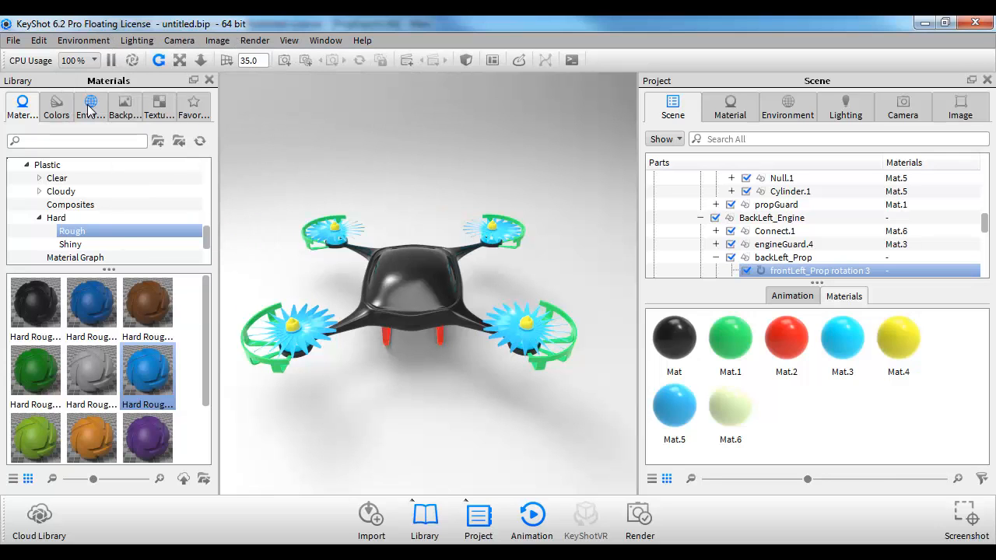
- Orbit the camera to view the drone from a higher angle
left_click(83, 40)
mouse_move(38, 44)
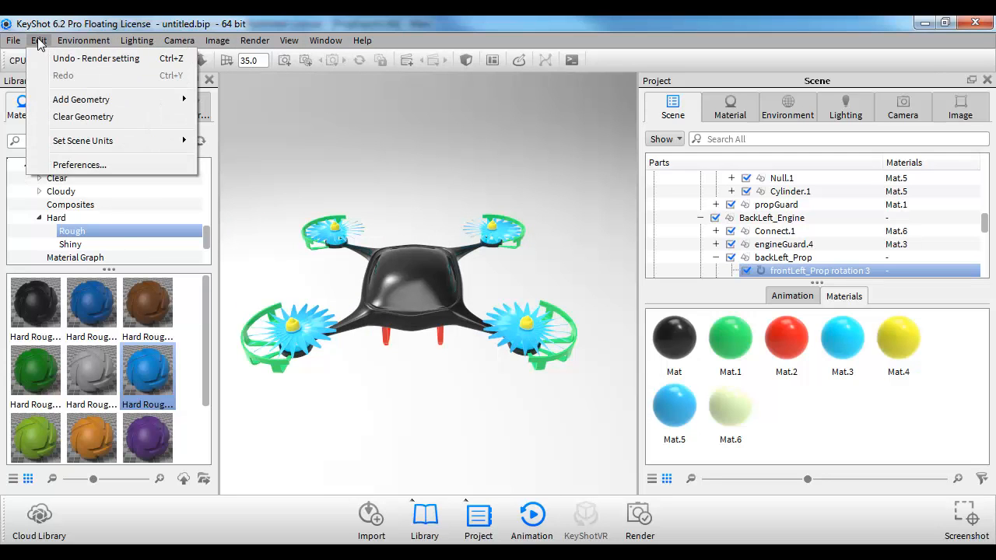
left_click(758, 317)
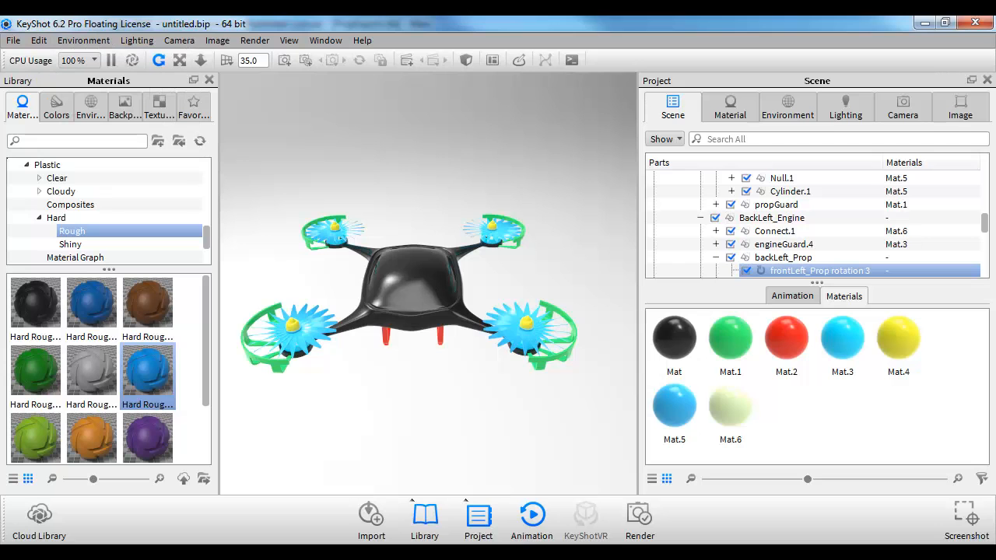
left_click_drag(428, 284, 414, 334)
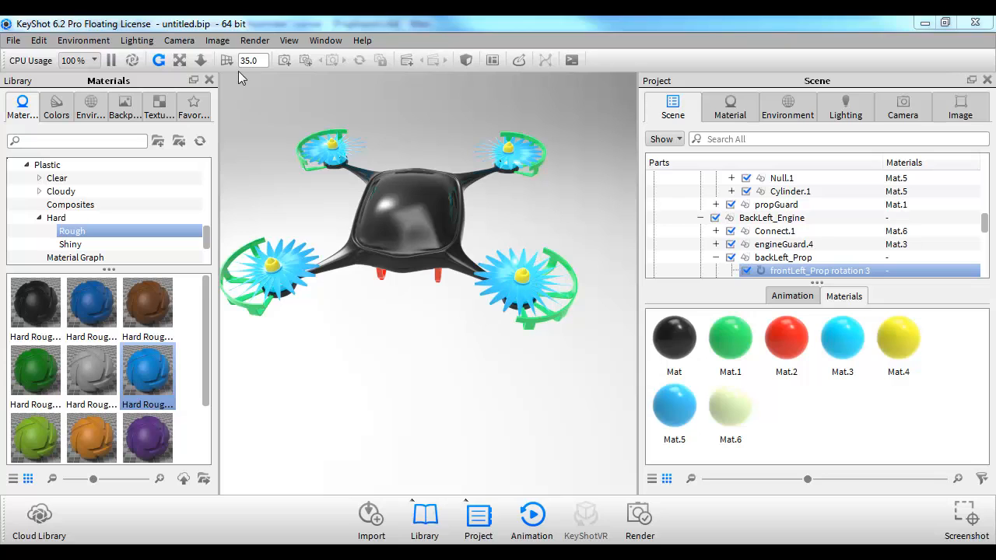
- Turn on motion blur for the real-time view of the spinning propellers
left_click(255, 40)
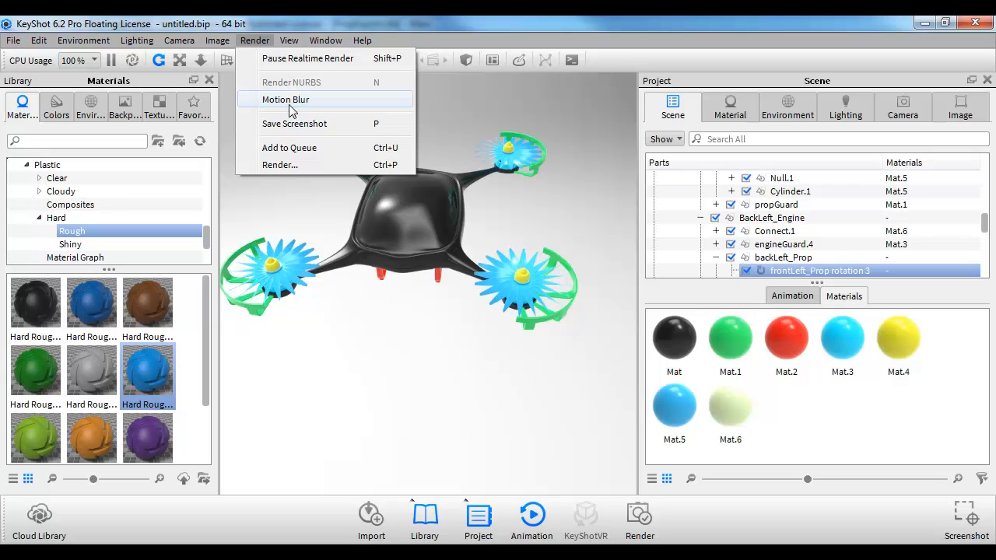
left_click(289, 105)
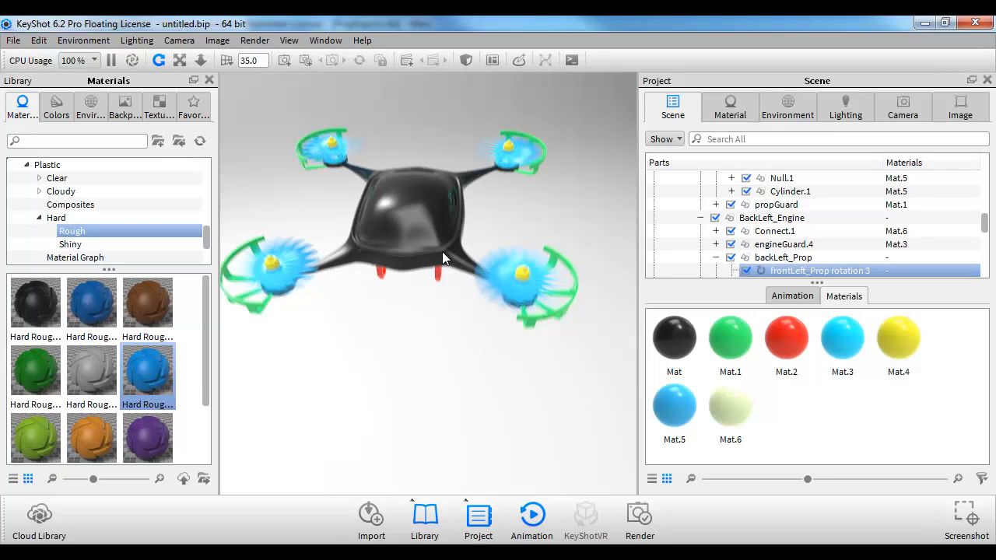
- Try the Full Simulation lighting preset on the drone scene
left_click(254, 40)
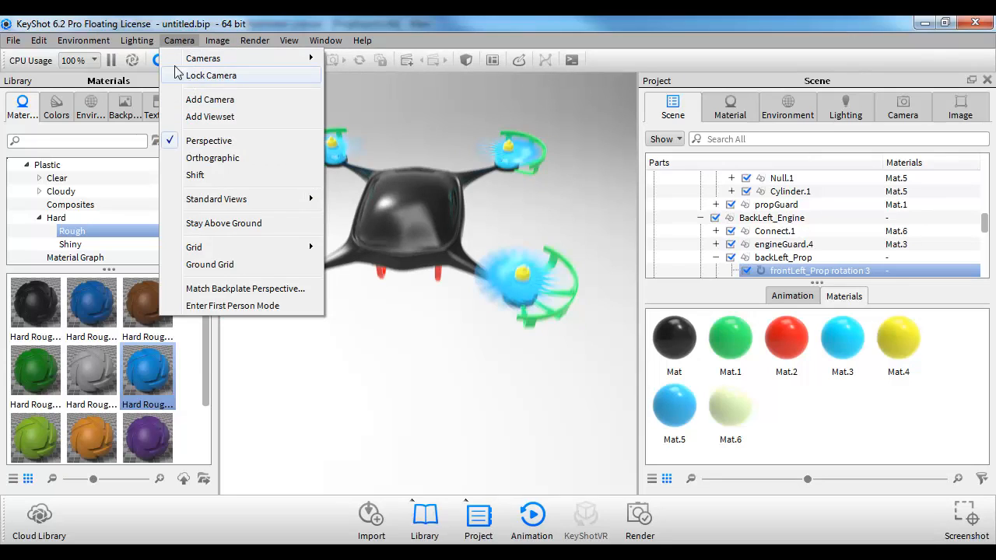
mouse_move(141, 48)
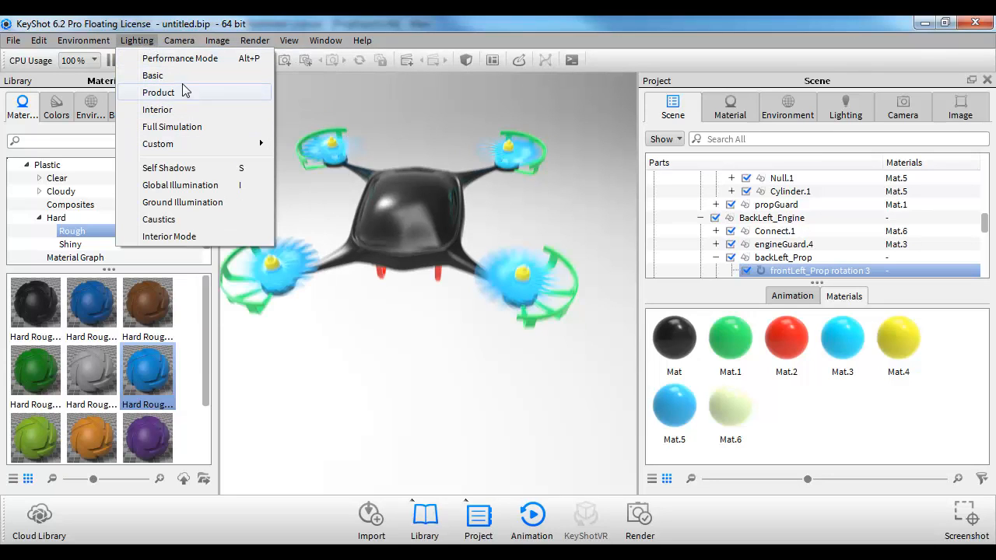
left_click(169, 129)
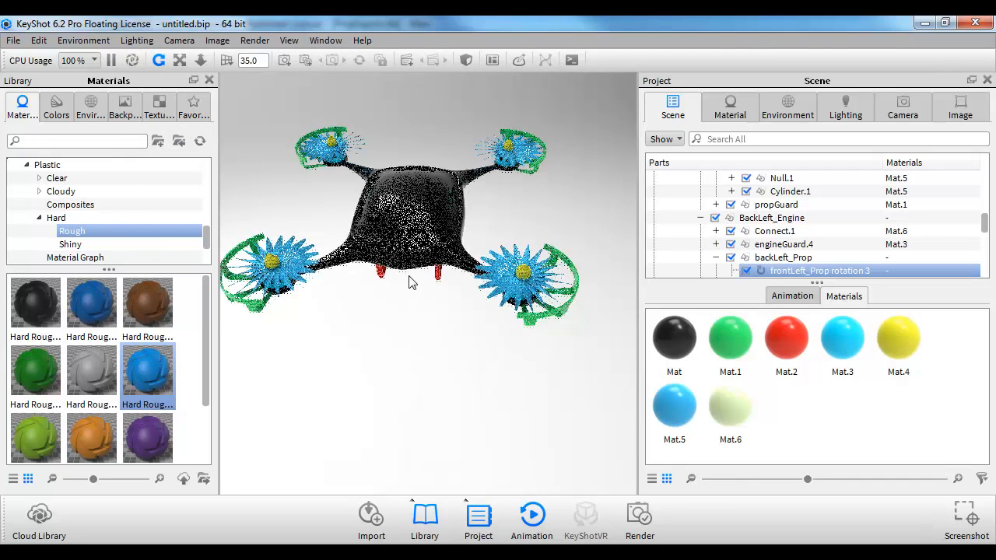
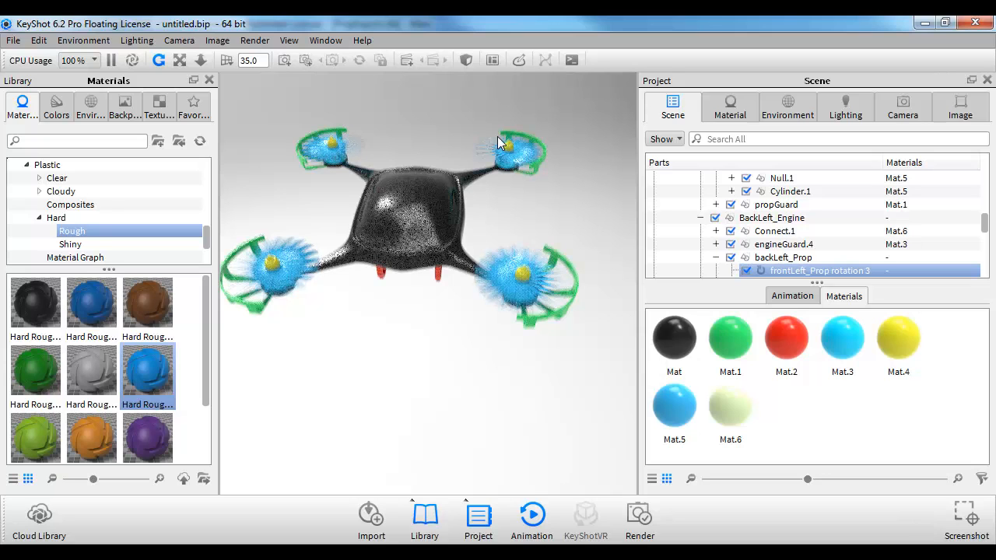
- Switch the scene lighting to Performance Mode and turn on self shadows
left_click(178, 40)
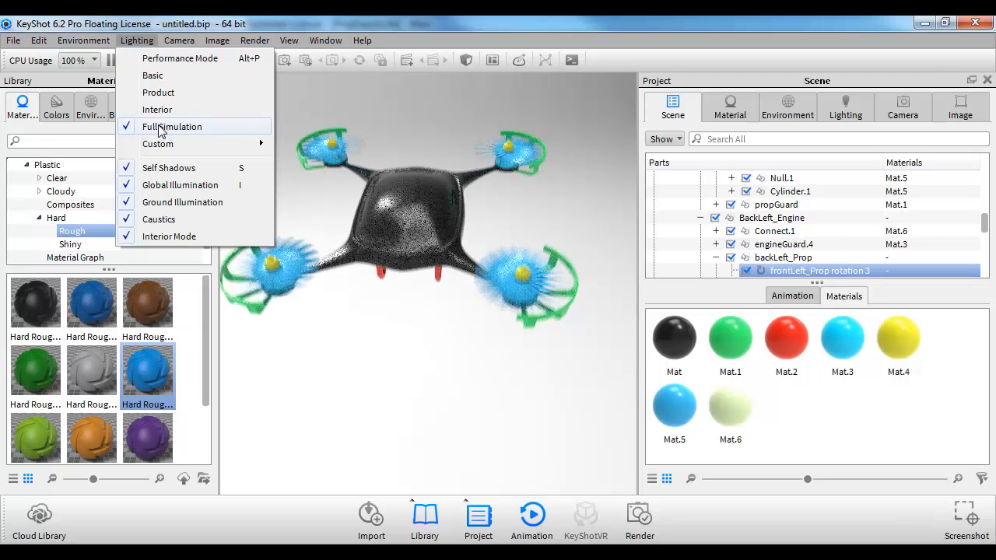
left_click(161, 62)
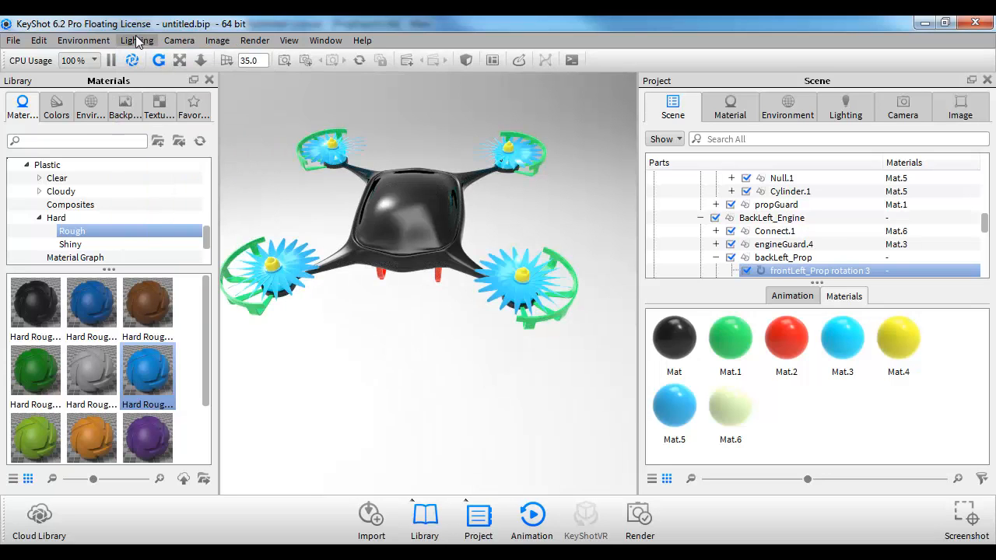
left_click(136, 41)
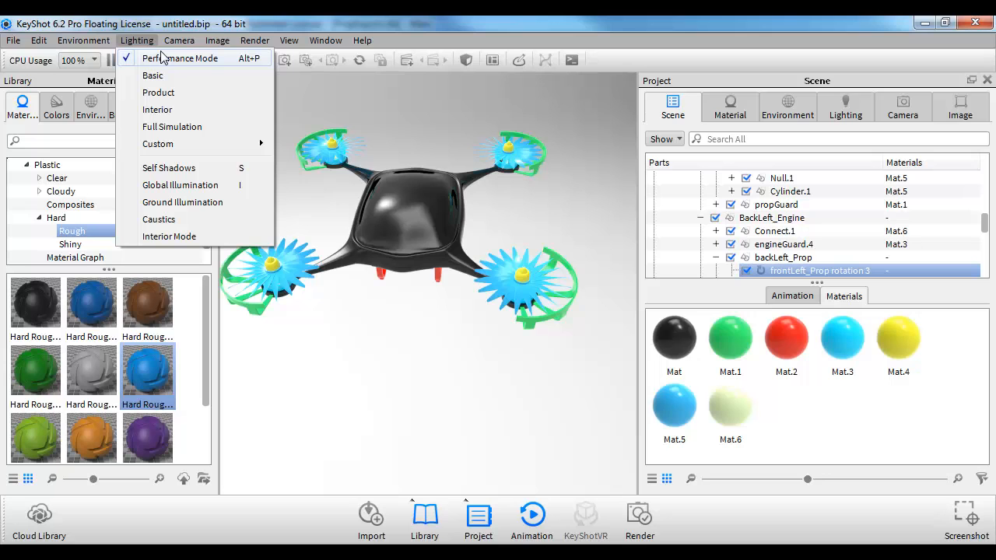
left_click(185, 171)
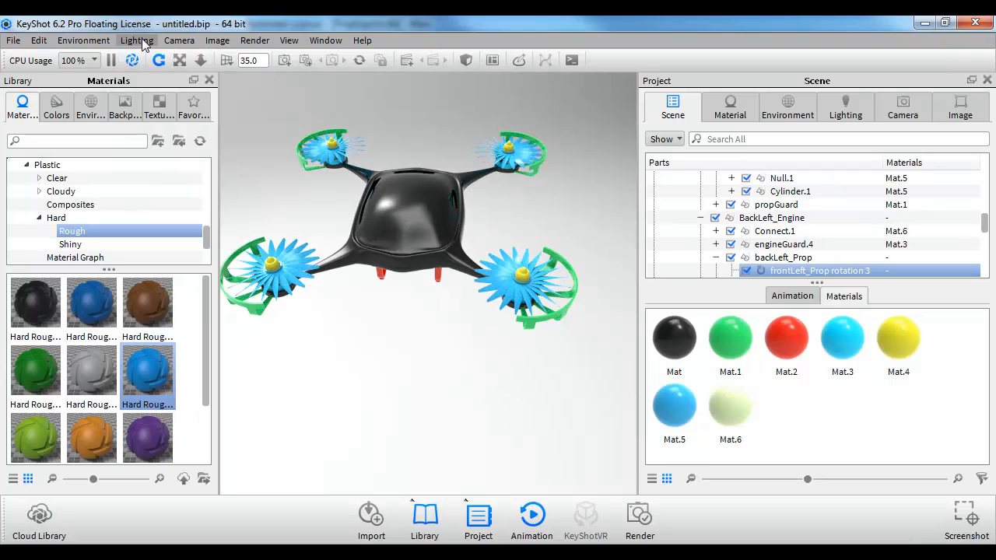
- Turn on ground shadows and ground reflections for the scene's environment
left_click(97, 42)
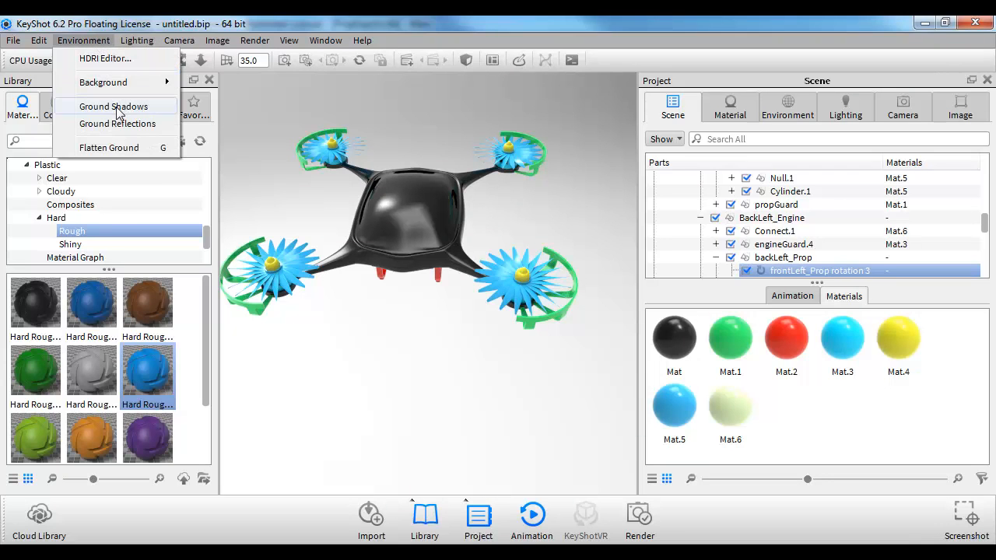
left_click(116, 108)
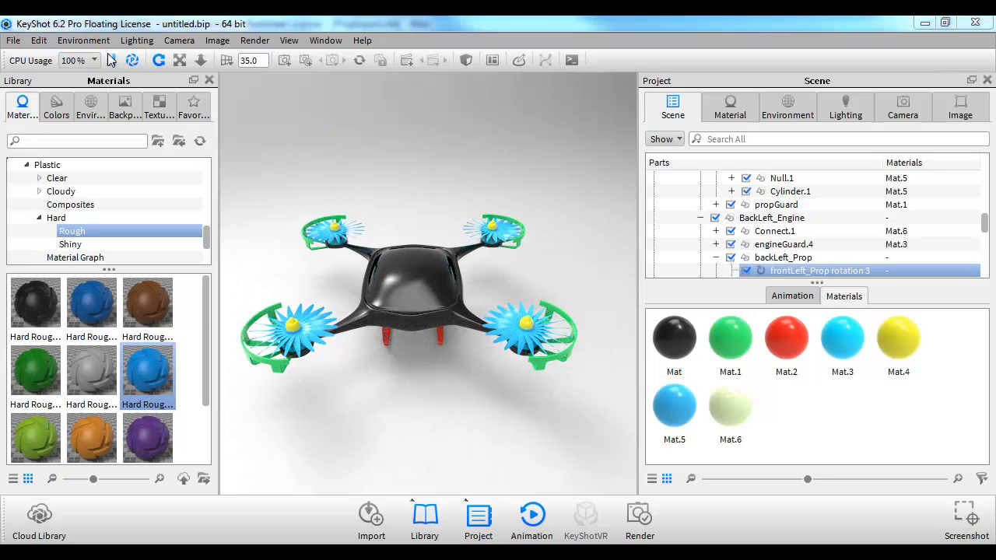
left_click(83, 40)
left_click(124, 126)
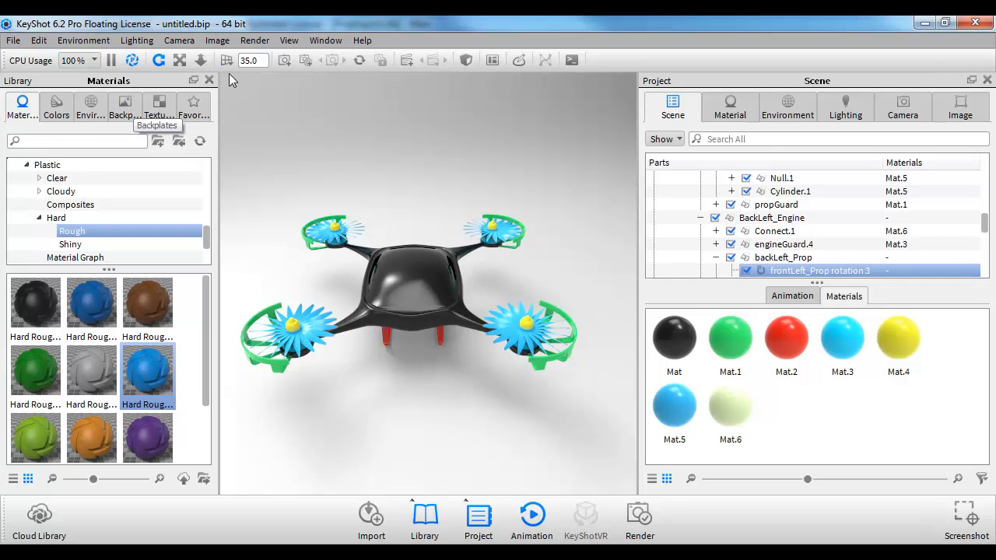
- Enable global illumination and ground illumination, and check the lighting around the drone's red landing legs up close
left_click(136, 40)
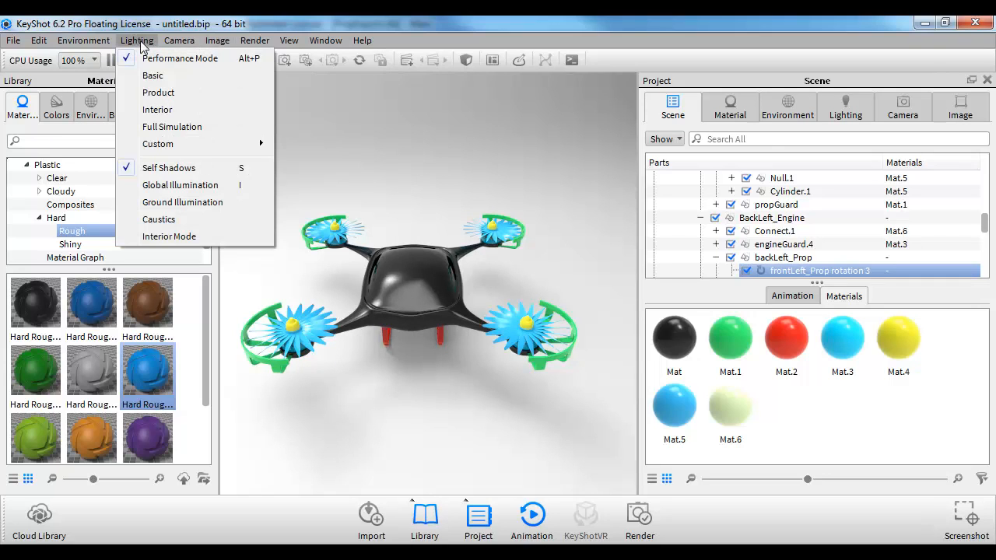
left_click(182, 188)
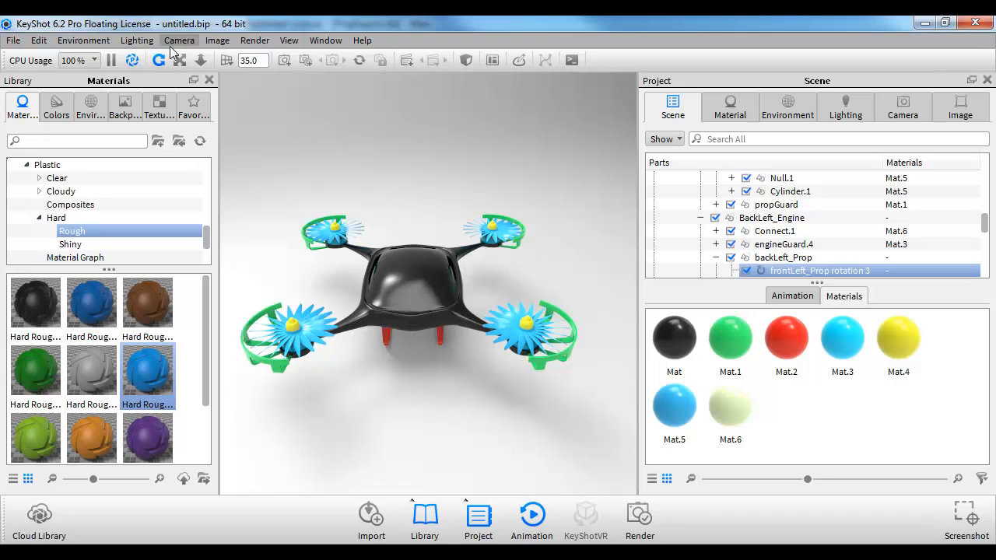
left_click(138, 40)
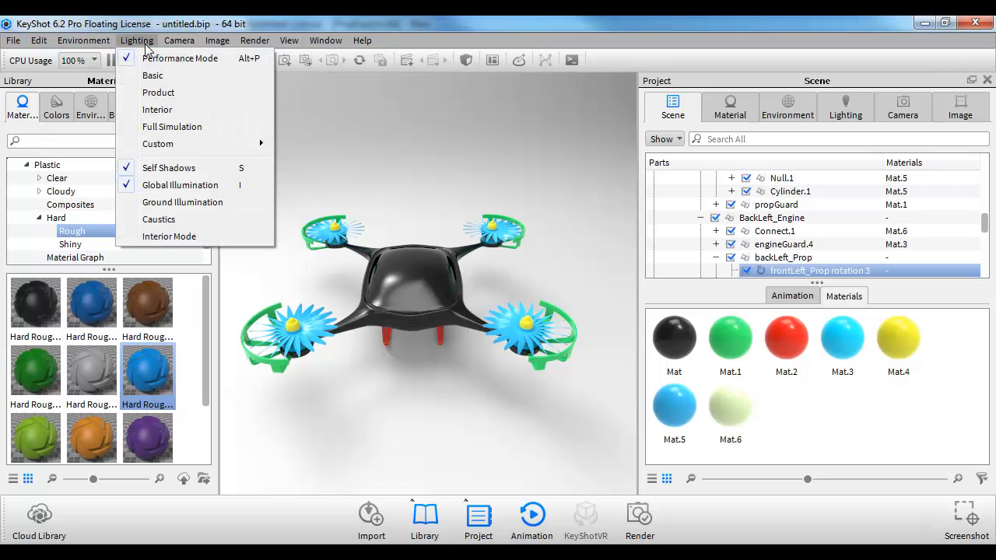
left_click(182, 203)
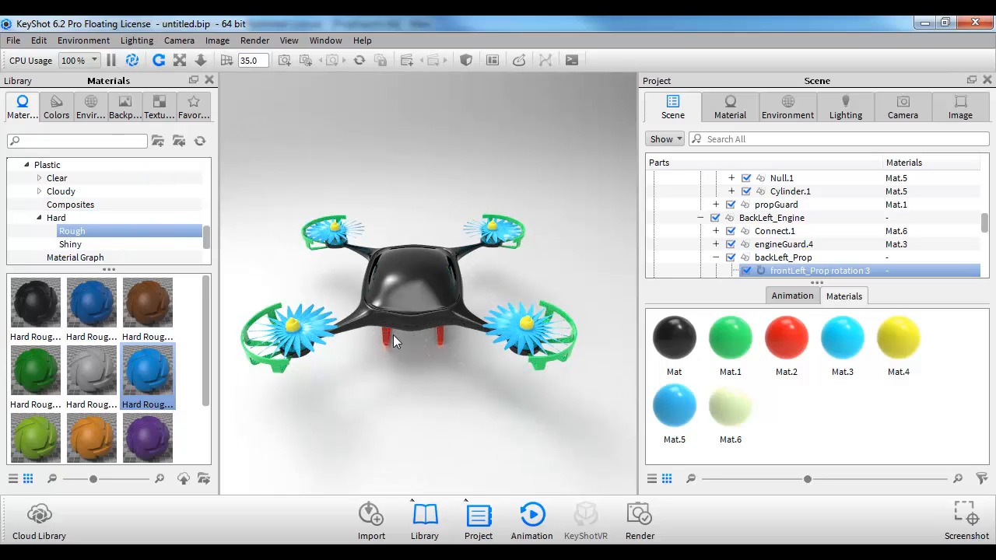
left_click_drag(387, 347, 408, 345)
scroll(409, 345, "up", 5)
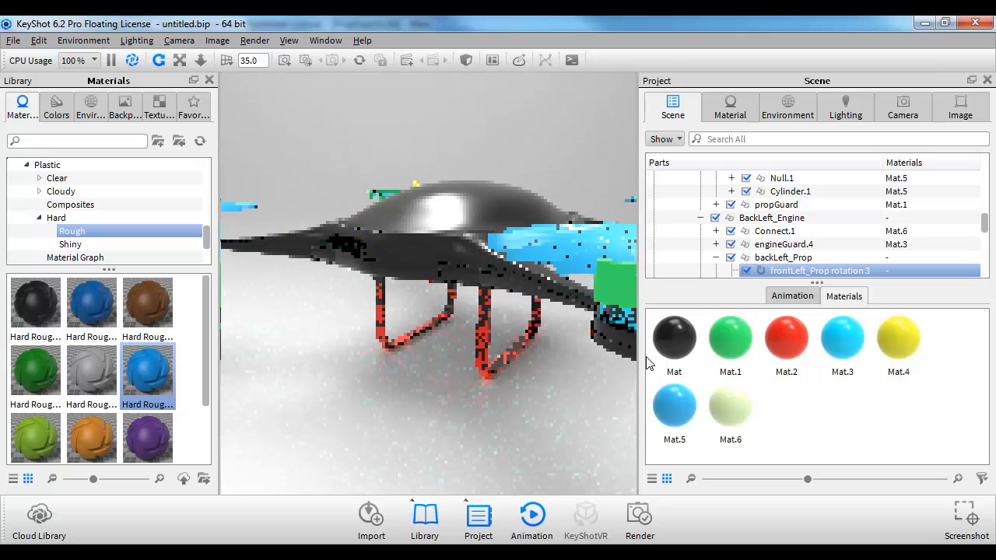
scroll(486, 365, "up", 3)
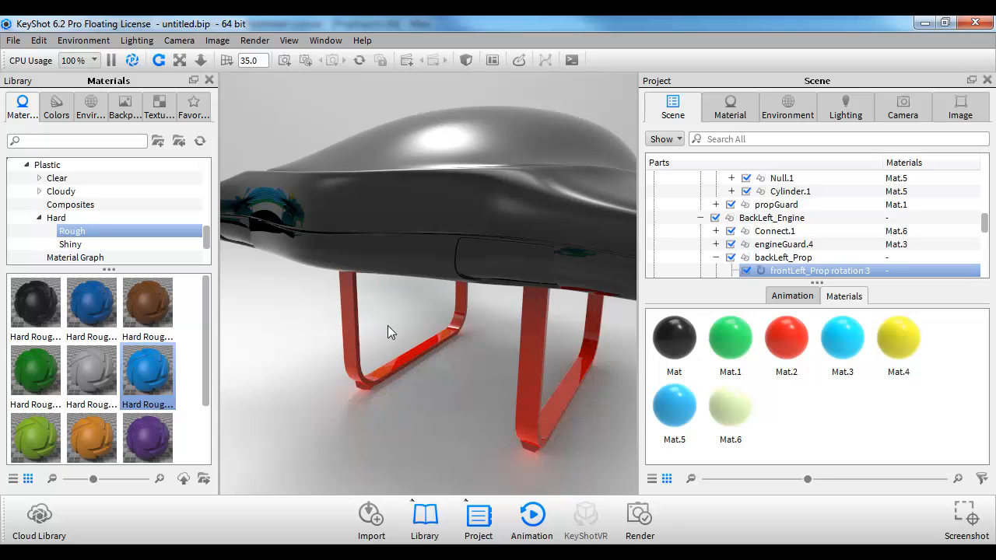
scroll(552, 320, "down", 8)
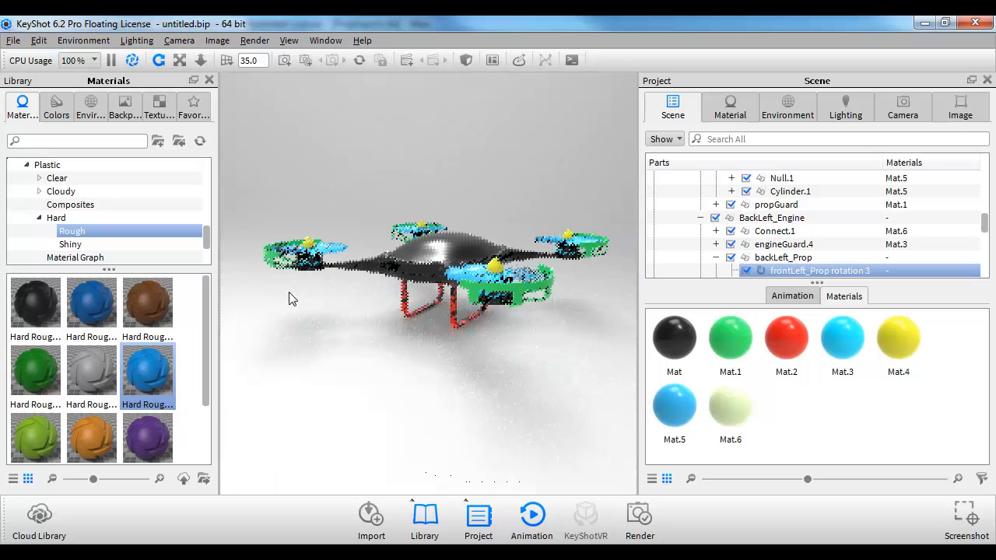
left_click_drag(287, 292, 476, 335)
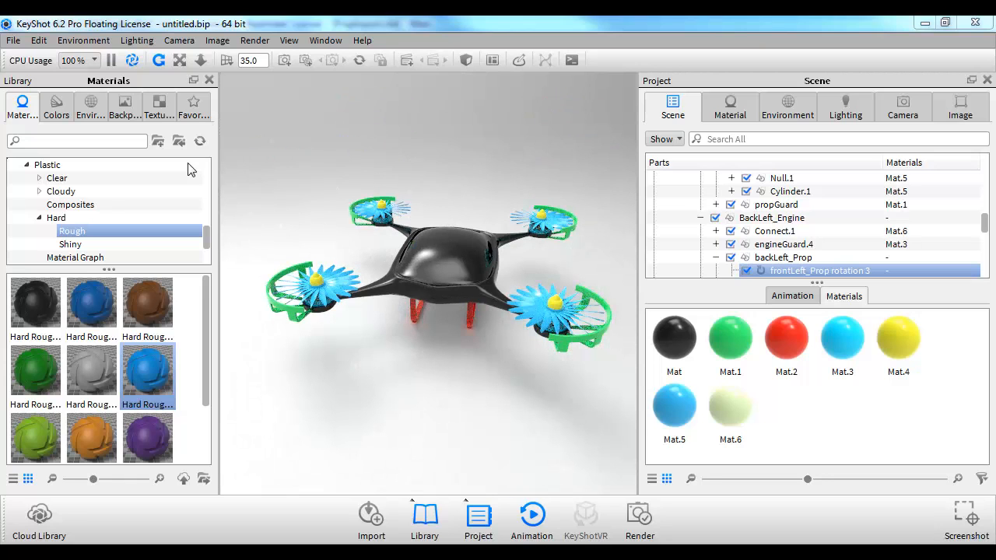
- Browse the environment library and apply the 3 Point Soft Low 2k environment to the drone scene
left_click(87, 109)
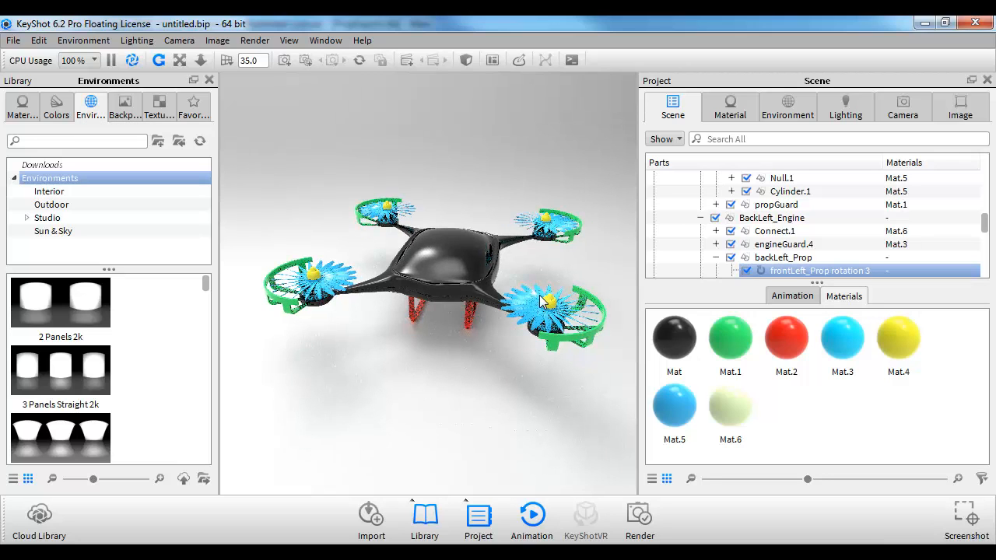
left_click_drag(521, 276, 491, 267)
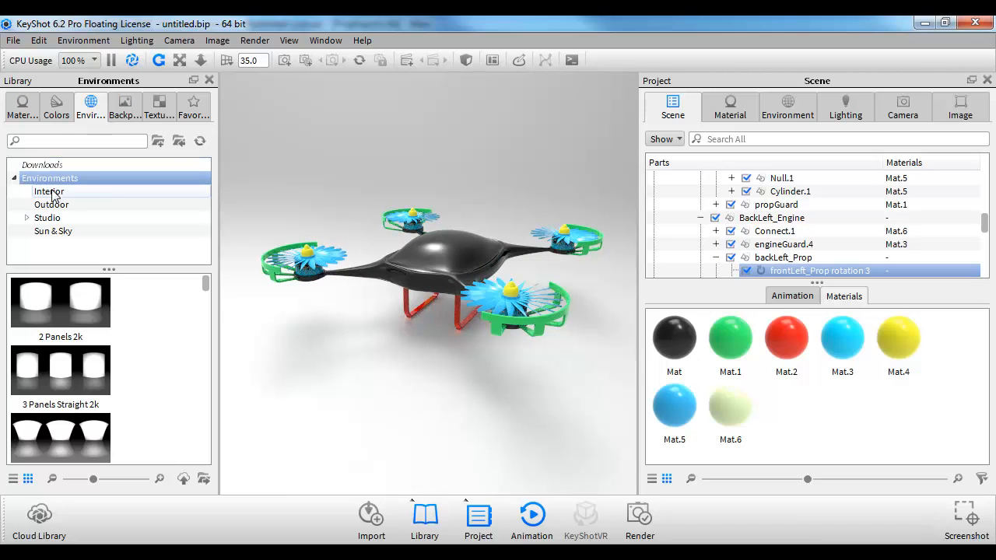
scroll(93, 378, "down", 3)
scroll(97, 385, "down", 15)
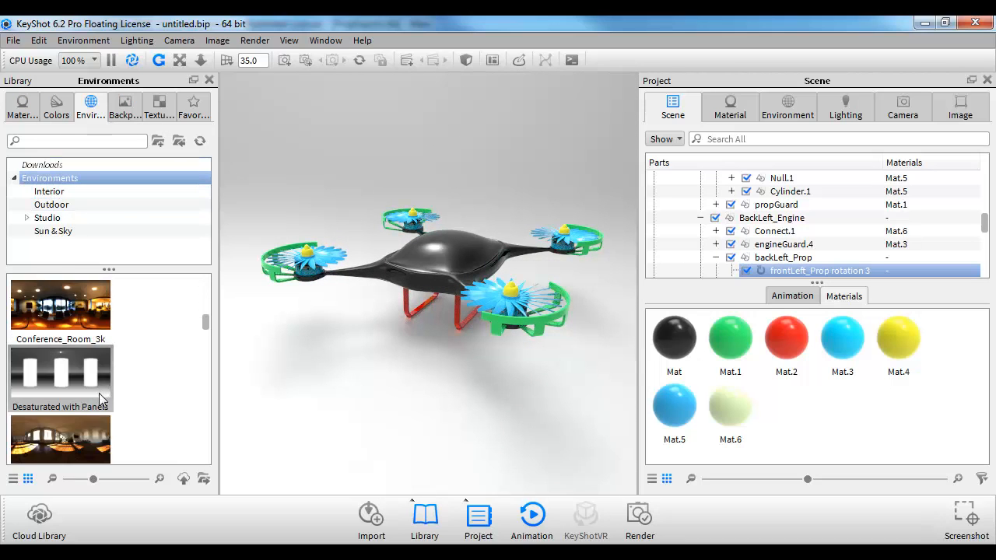
scroll(109, 397, "up", 2)
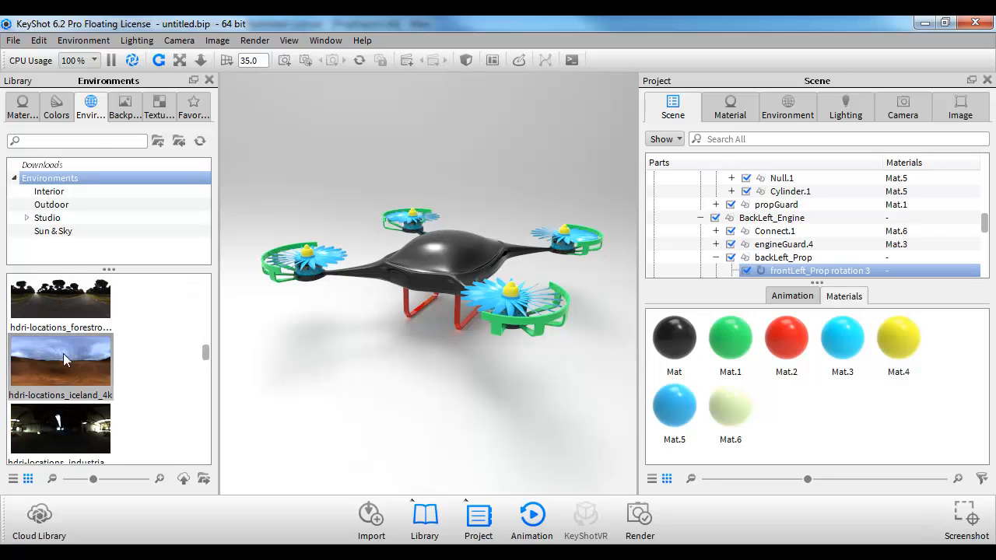
scroll(60, 312, "up", 4)
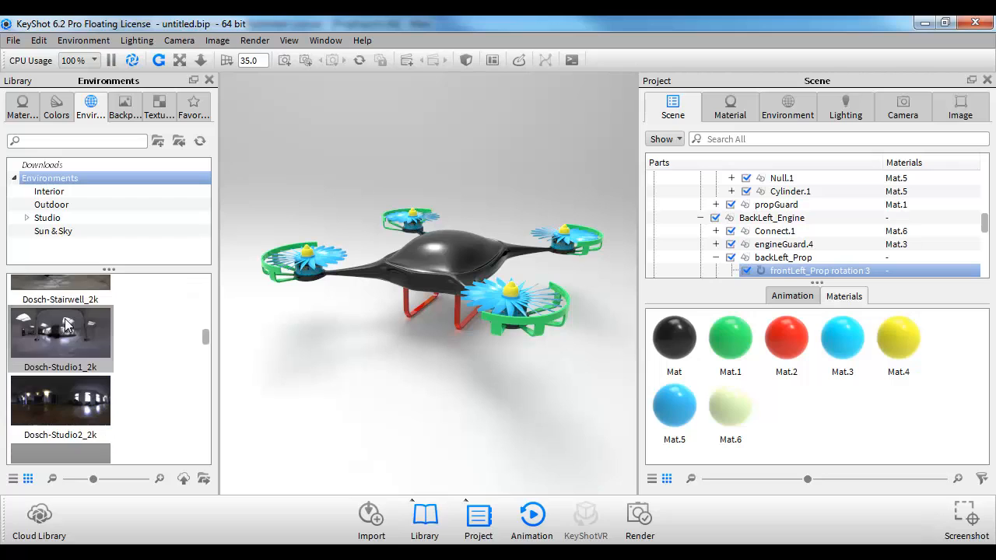
scroll(98, 350, "up", 5)
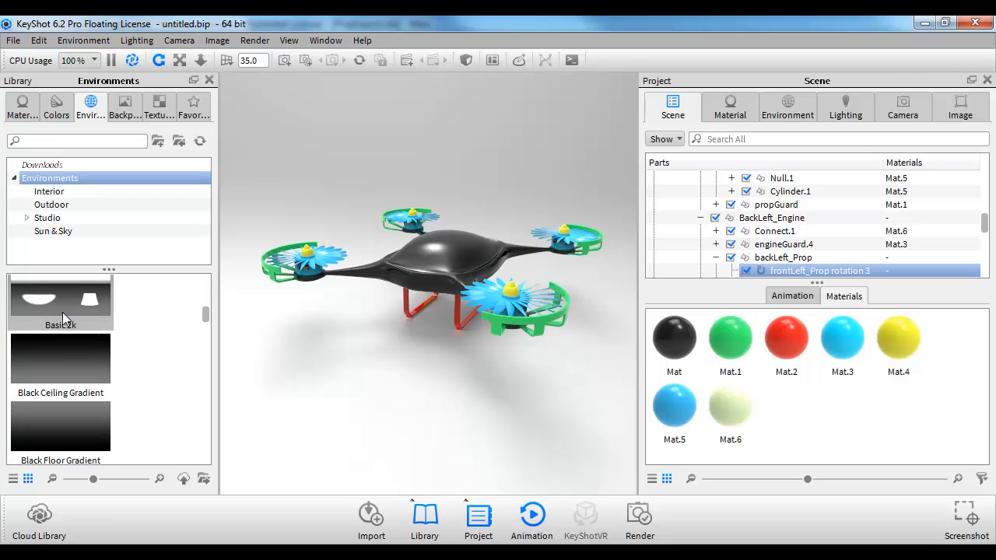
scroll(62, 312, "up", 3)
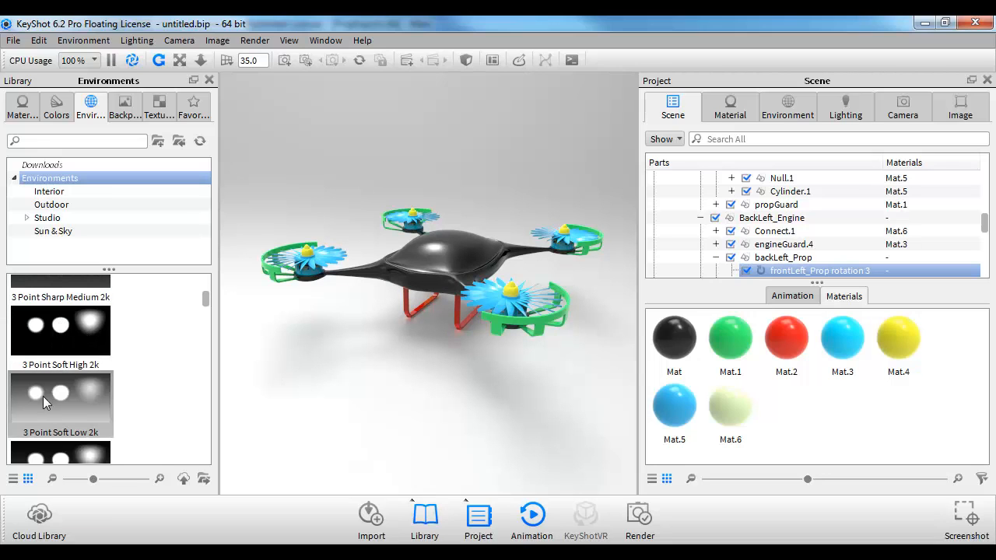
left_click_drag(35, 393, 394, 390)
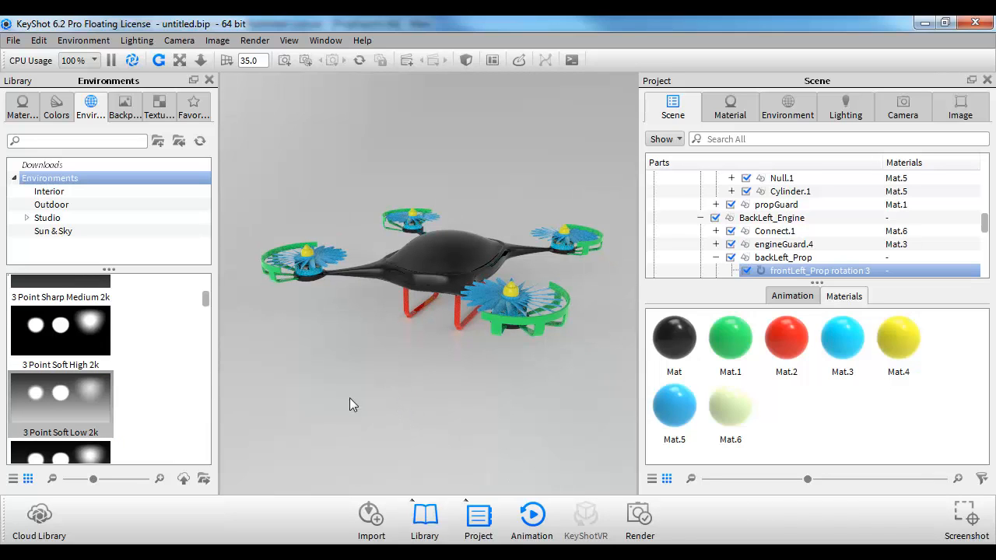
- Try the studio environment with three tapered light panels and view the drone from a lower angle
scroll(178, 382, "up", 5)
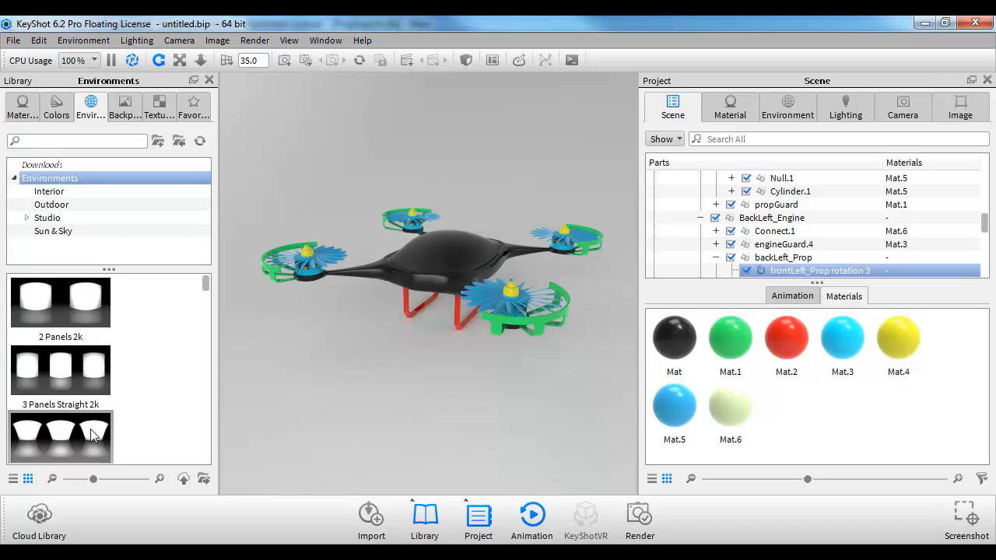
left_click_drag(45, 437, 331, 390)
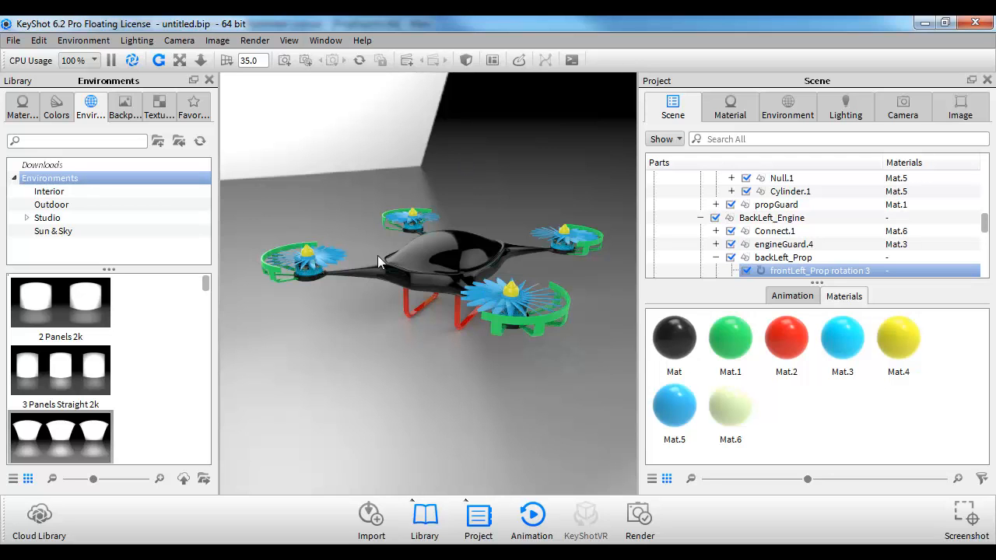
left_click_drag(378, 255, 327, 343)
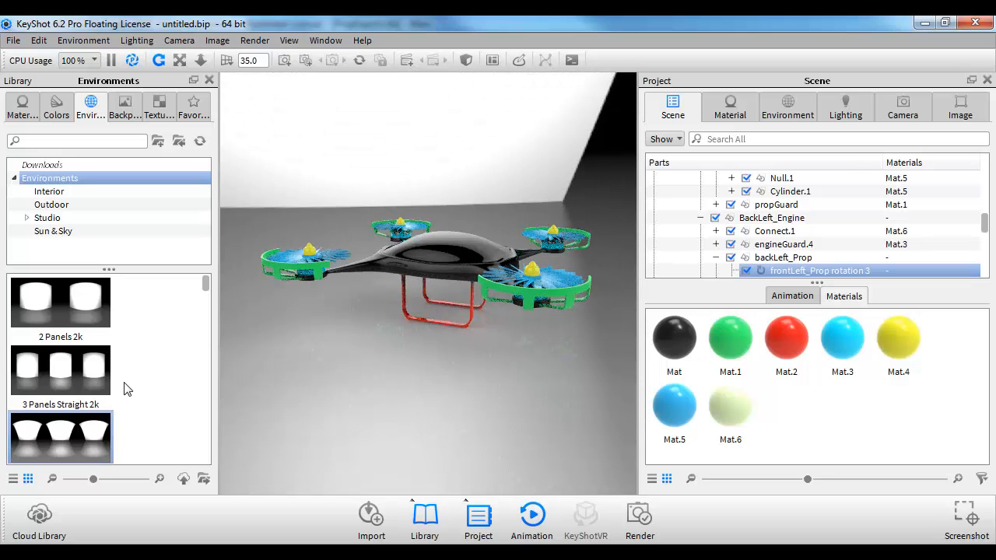
- Apply the 2 Panels 2k environment and orbit to a frontal view of the drone against the dark backdrop
left_click_drag(66, 312, 396, 358)
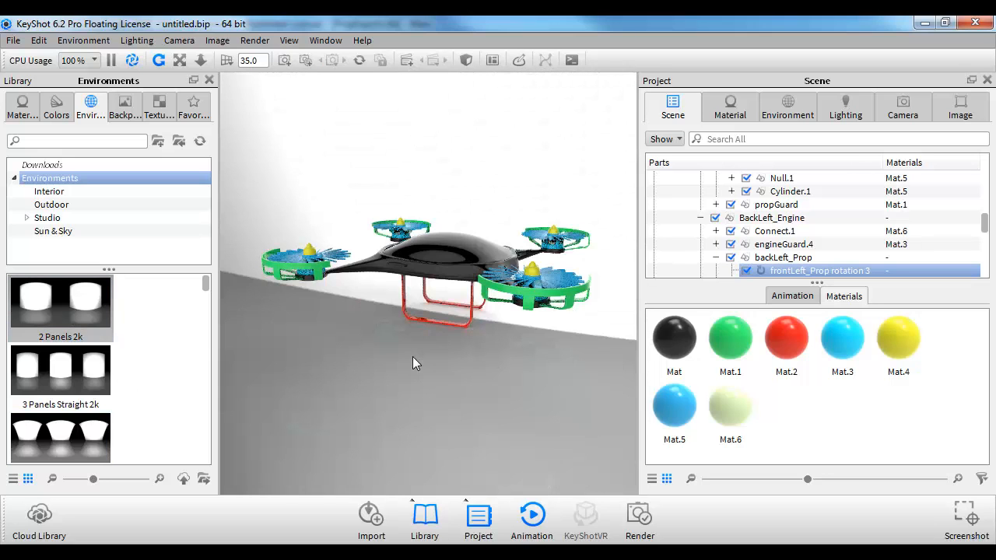
left_click_drag(498, 363, 338, 341)
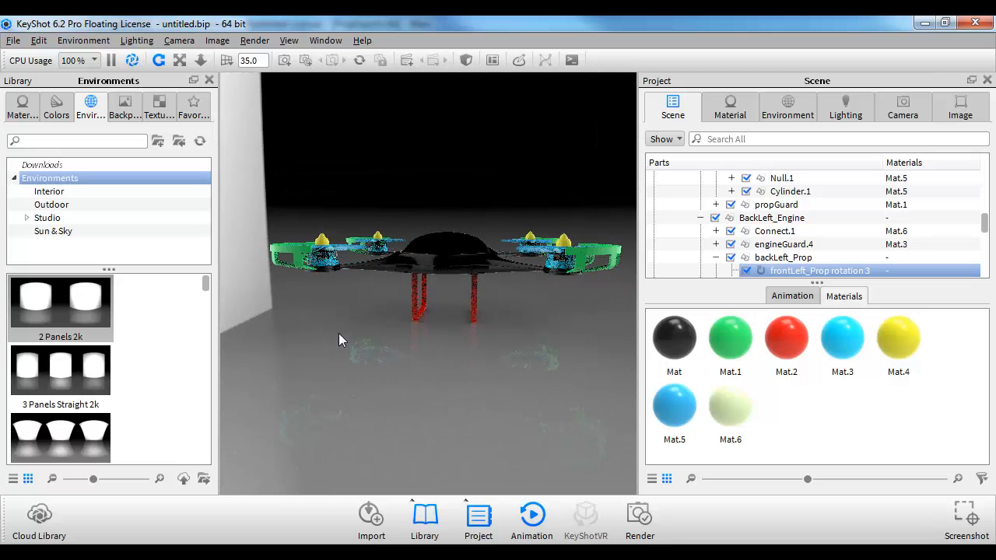
left_click_drag(476, 307, 511, 347)
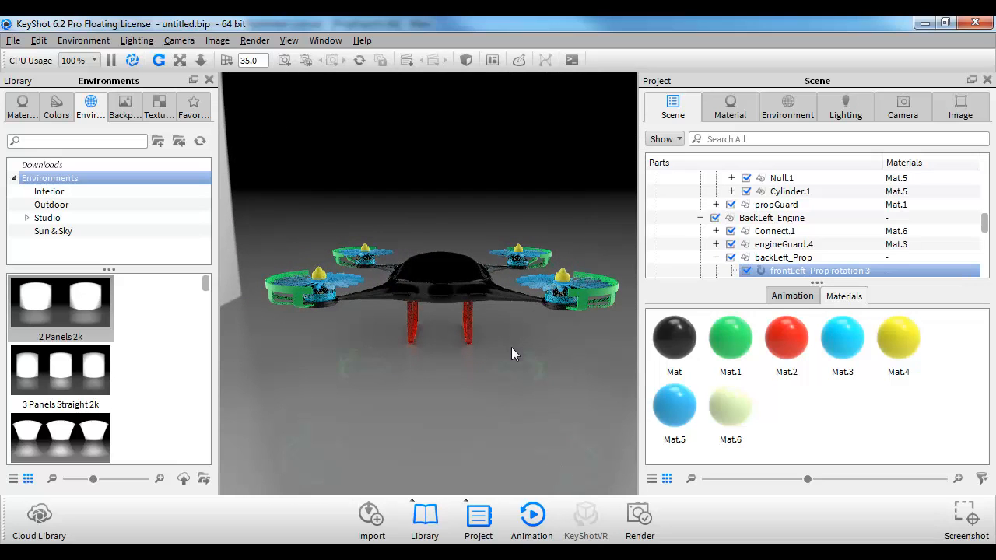
- Set the 2 Panels 2k environment's rotation to 221.5 and its size to 50000 to clear the light panel from behind the drone
left_click(796, 110)
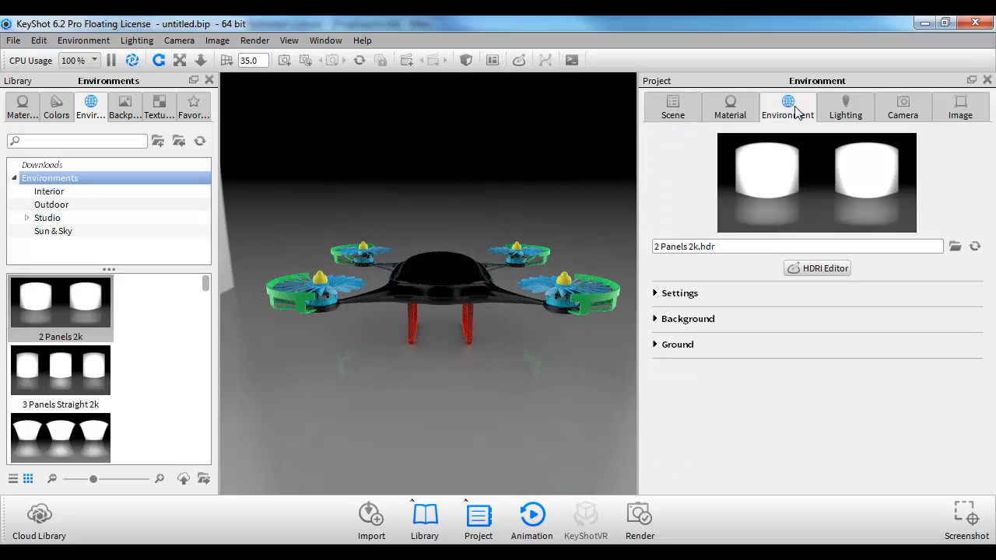
left_click(710, 294)
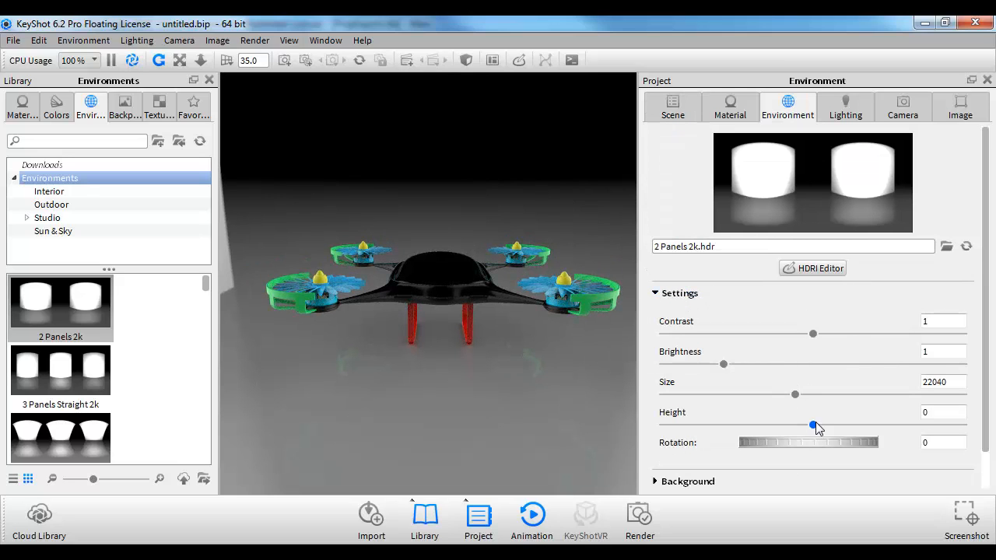
left_click_drag(576, 330, 511, 336)
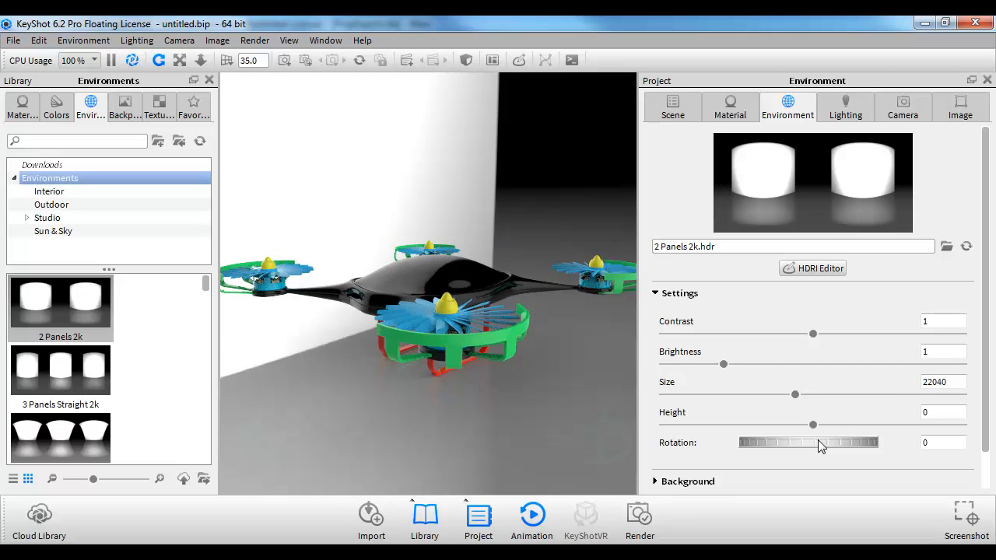
mouse_move(818, 444)
left_mouse_down()
mouse_move(687, 456)
mouse_move(701, 445)
mouse_move(845, 444)
mouse_move(801, 456)
mouse_move(807, 443)
left_mouse_up()
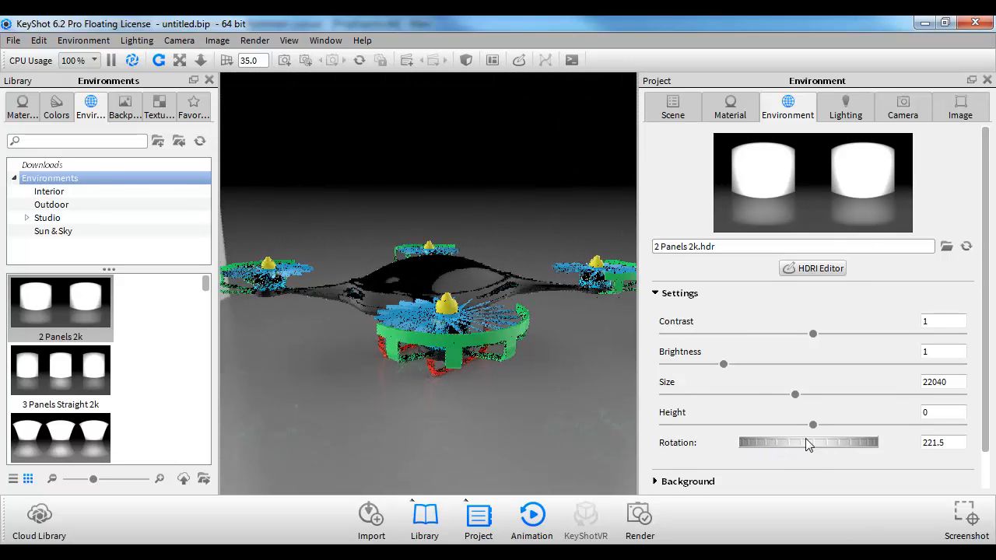
left_click_drag(802, 397, 964, 395)
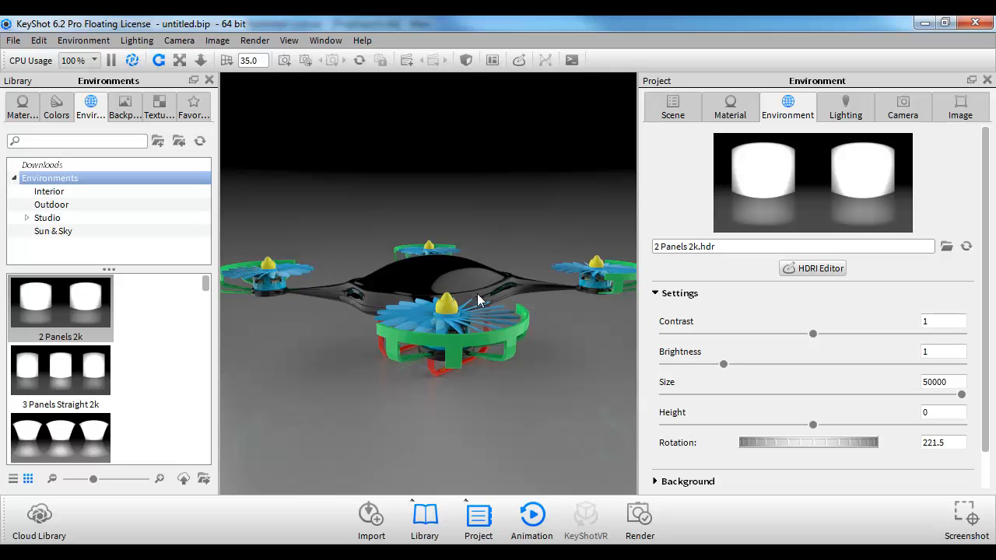
- Apply the Hard Shiny Plastic White material from the hard shiny plastics to the drone's black body
left_click(674, 108)
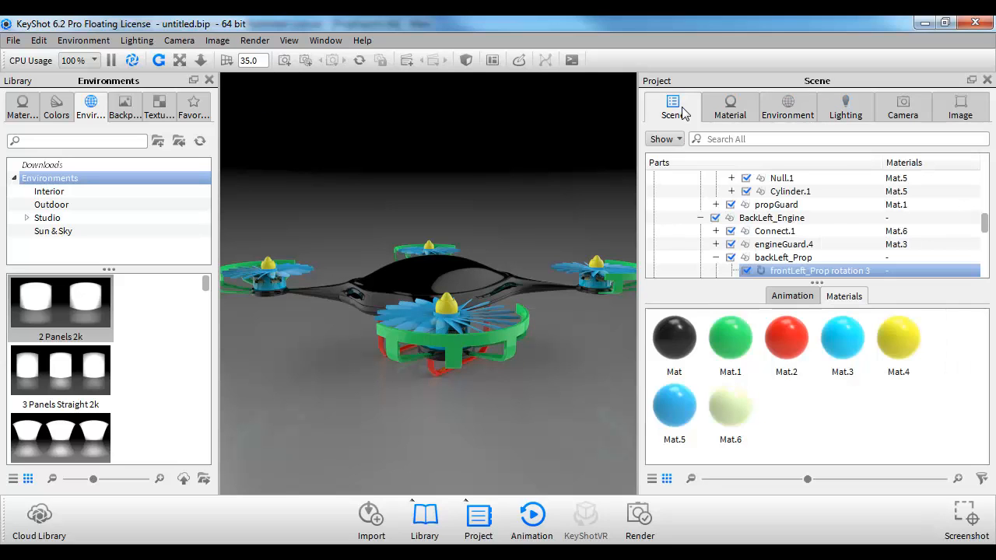
left_click(23, 109)
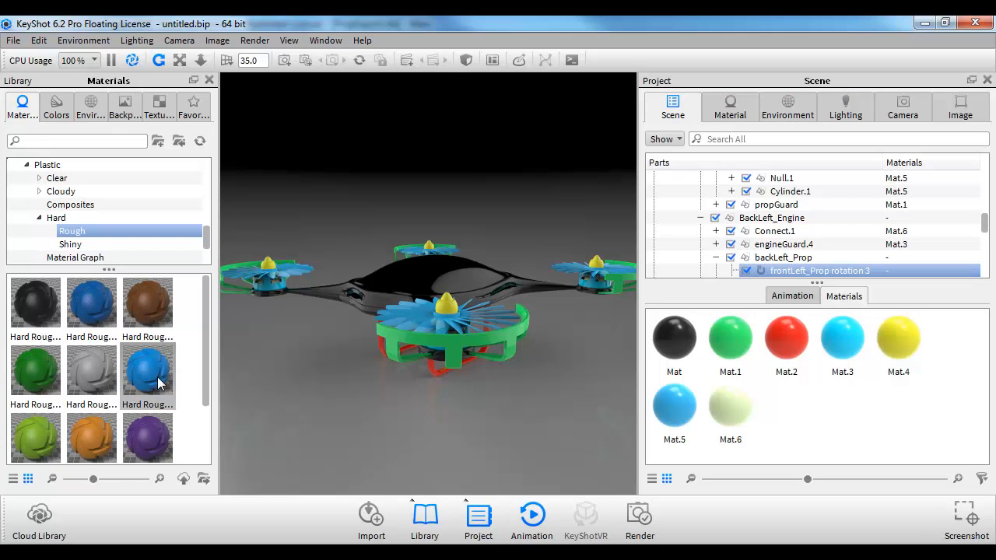
scroll(165, 382, "down", 1)
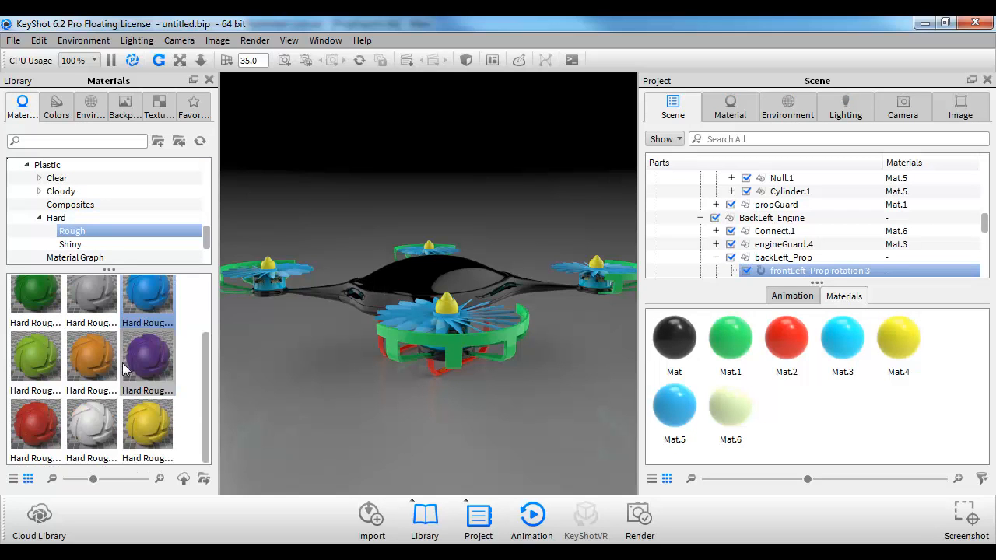
left_click_drag(91, 425, 81, 246)
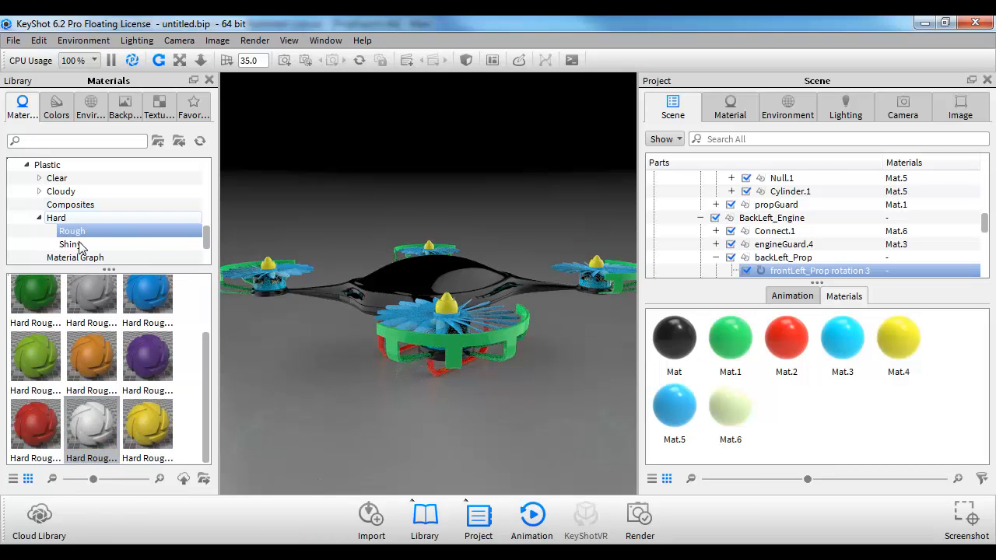
left_click(71, 249)
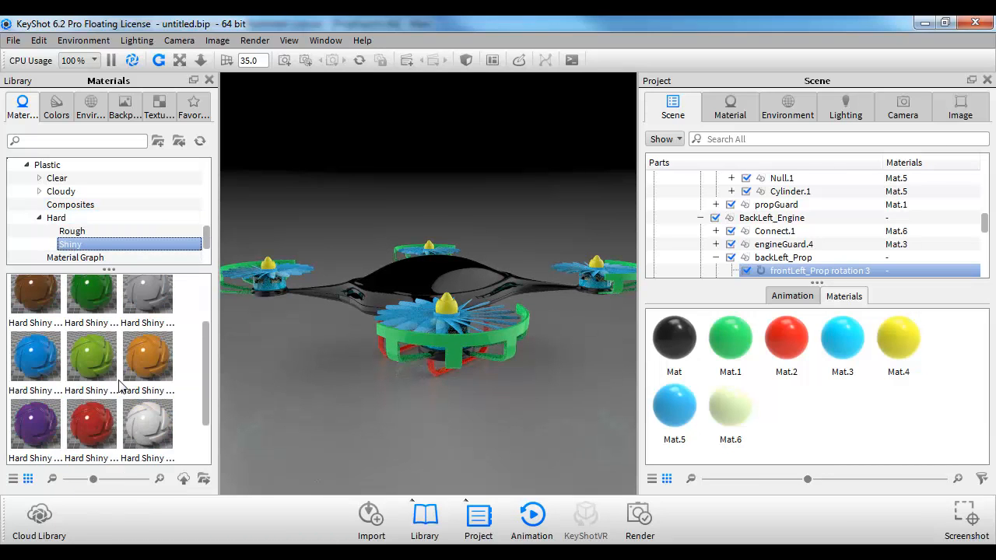
left_click_drag(143, 405, 363, 285)
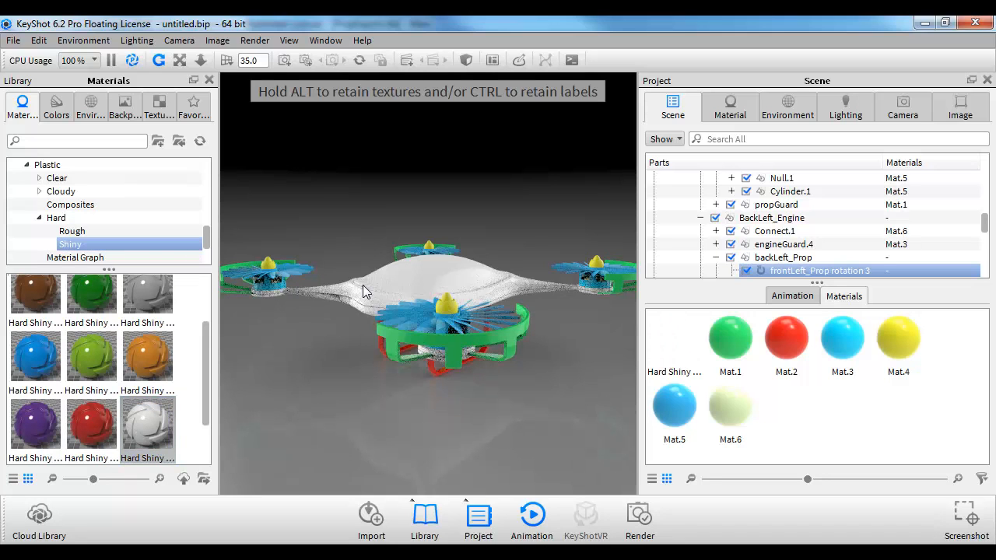
- Load the DecalSheet image as the diffuse texture of the Hard Shiny Plastic White material
left_click(730, 107)
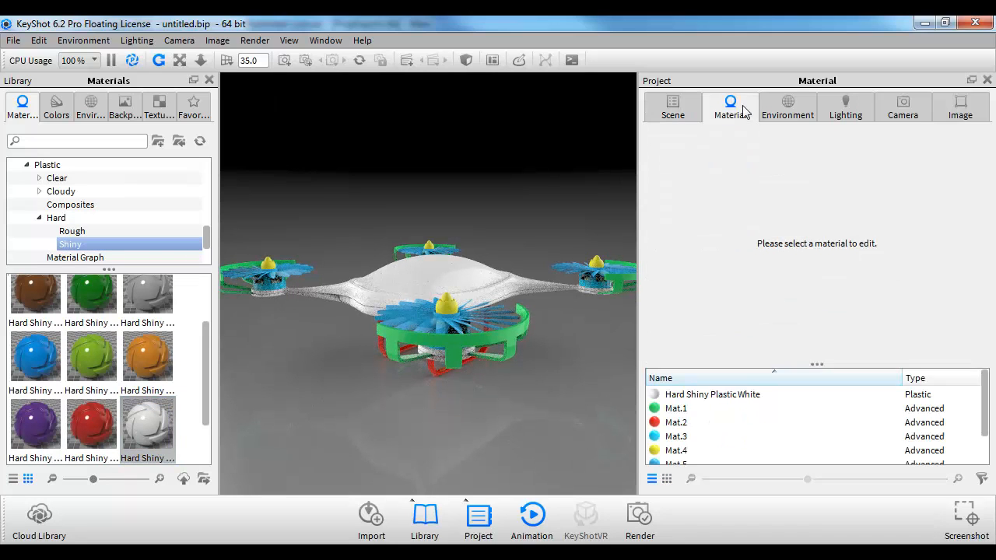
left_click(710, 396)
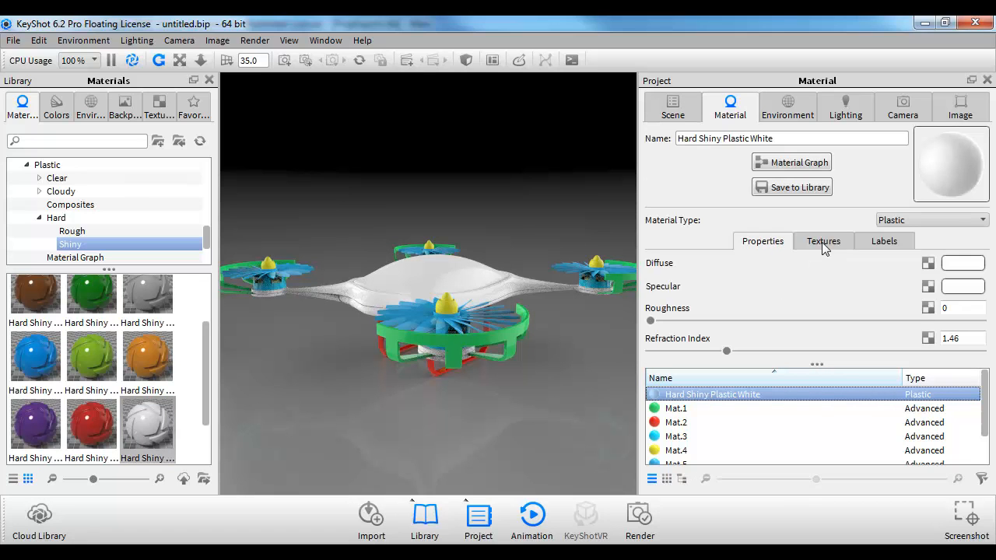
left_click(823, 242)
double_click(747, 281)
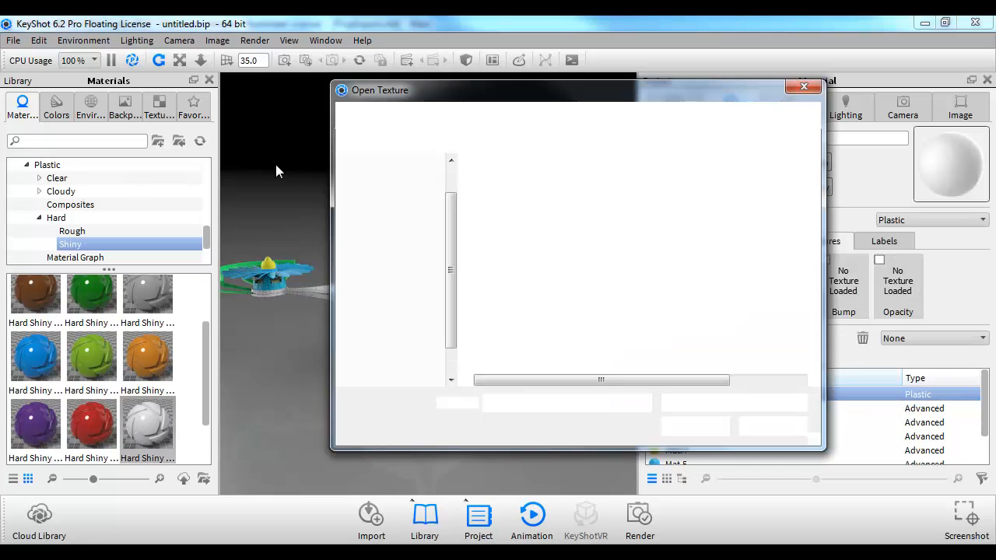
double_click(493, 187)
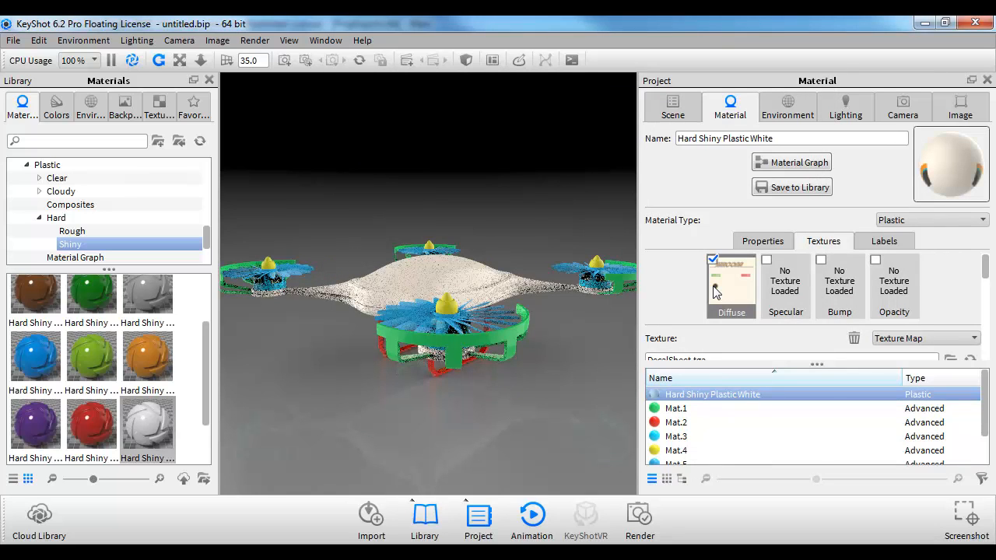
- Set the decal texture's mapping type to UV Coordinates, enable Flip Vertical, and check the decals on the drone body
scroll(724, 294, "down", 3)
left_click(923, 295)
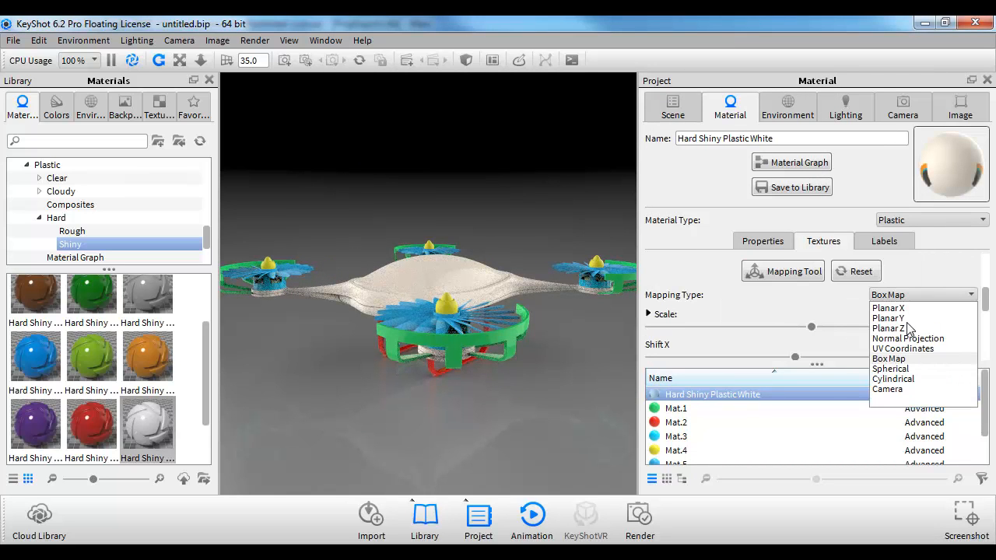
left_click(903, 349)
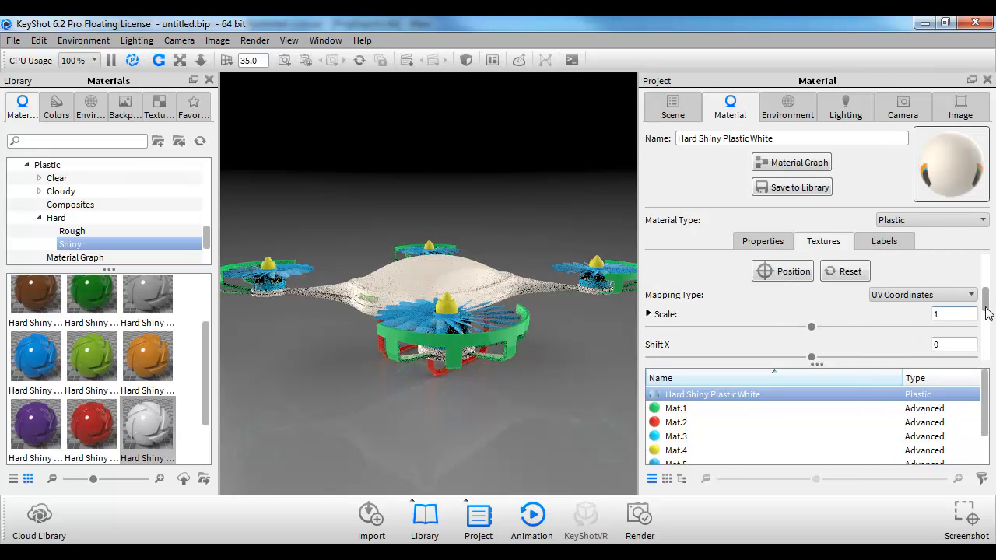
scroll(765, 321, "down", 5)
left_click(699, 285)
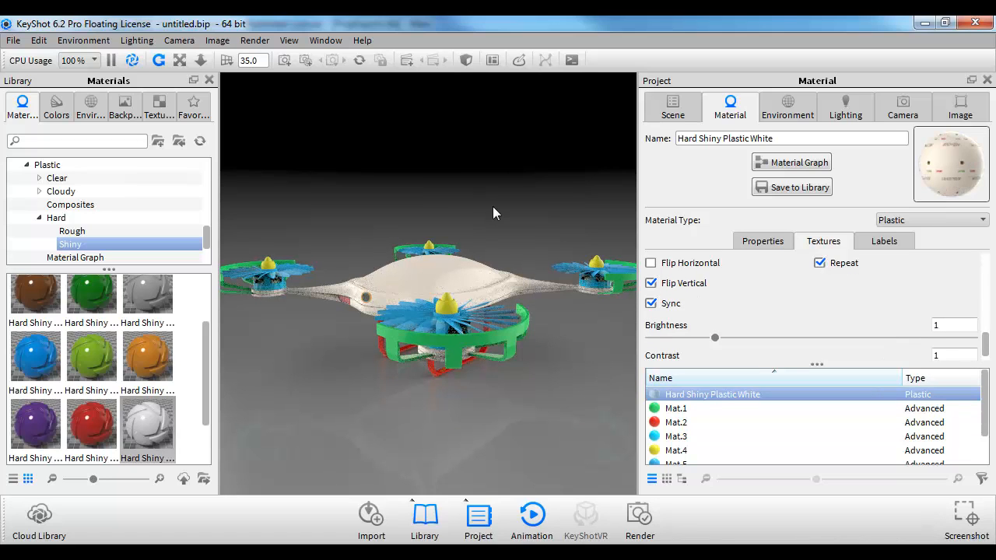
left_click_drag(322, 305, 558, 281)
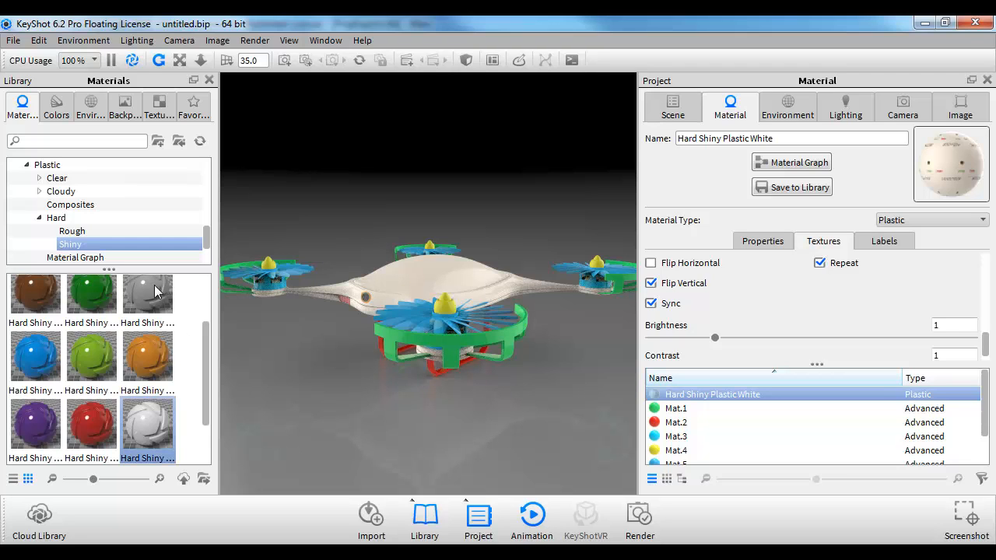
- Collapse the plastic categories in the material library and bring the coil inside the nearest engine into close view
left_click(56, 231)
left_click(39, 218)
left_click(26, 165)
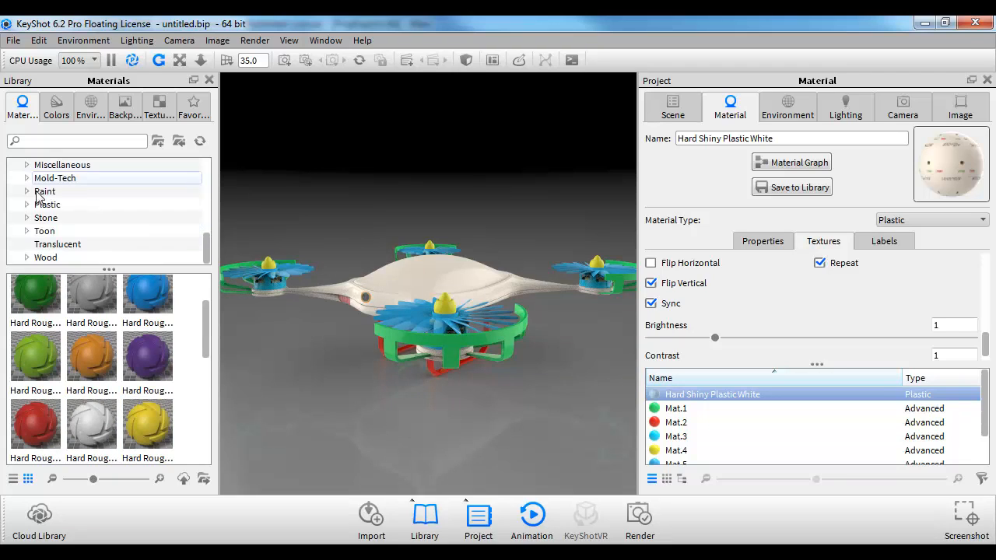
scroll(66, 241, "up", 3)
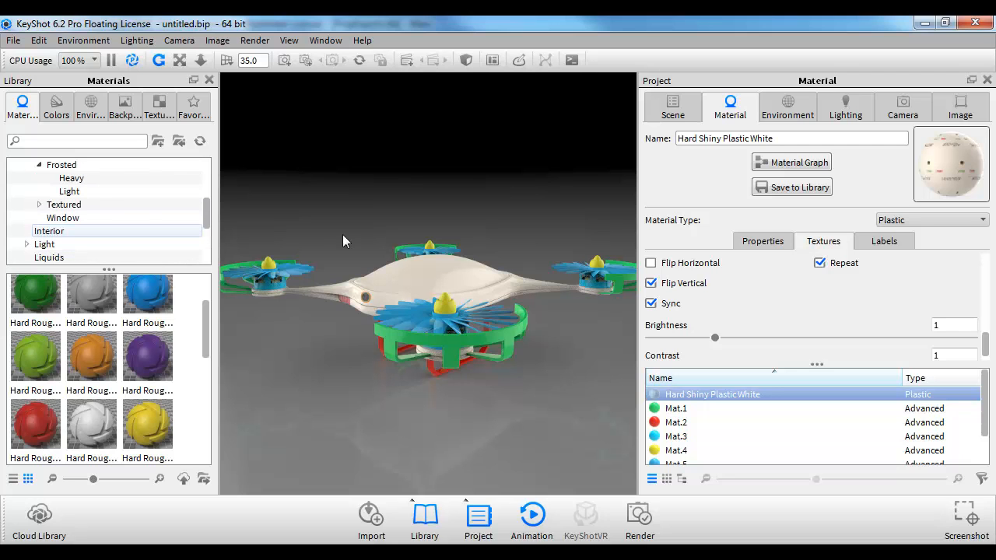
scroll(358, 303, "up", 1)
left_click_drag(358, 303, 363, 268)
scroll(552, 308, "up", 3)
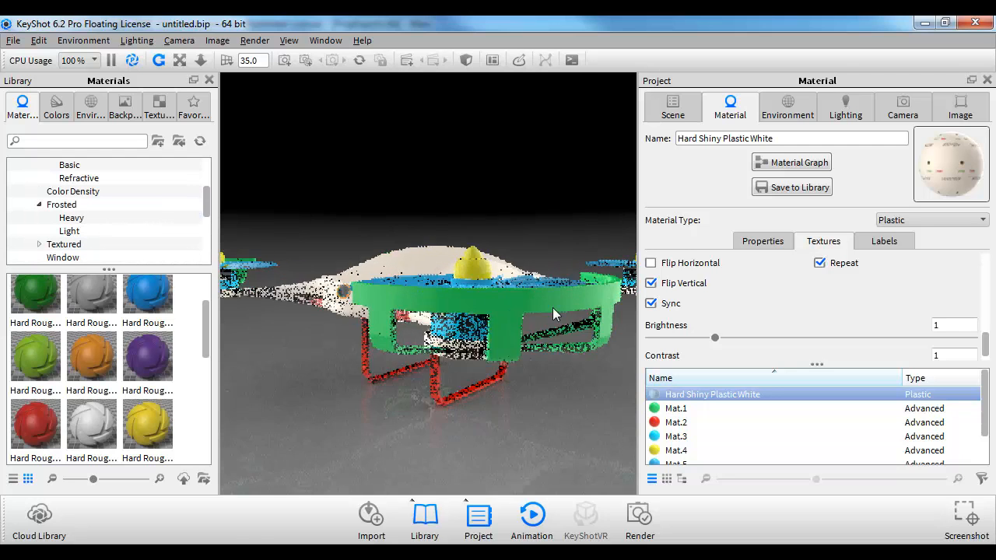
scroll(553, 307, "up", 6)
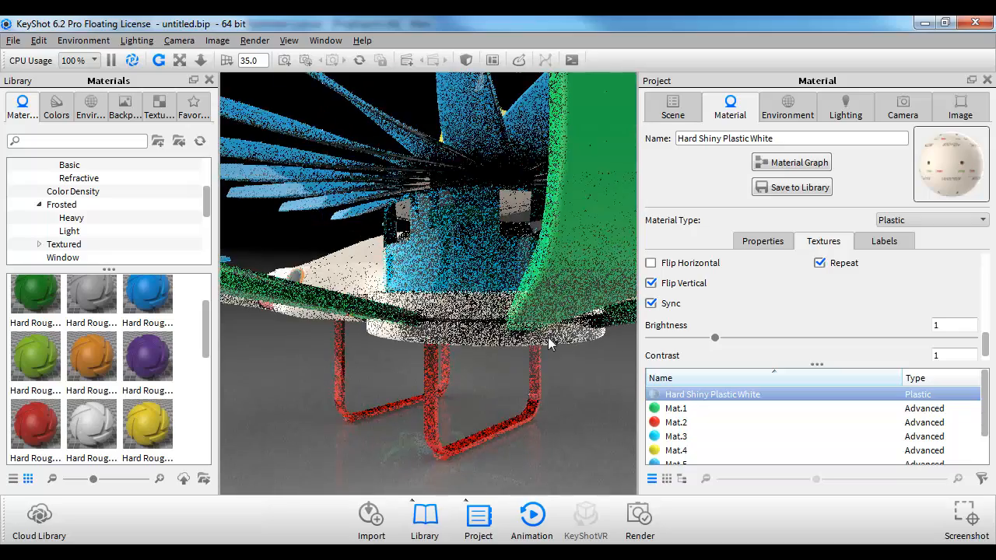
scroll(548, 337, "up", 8)
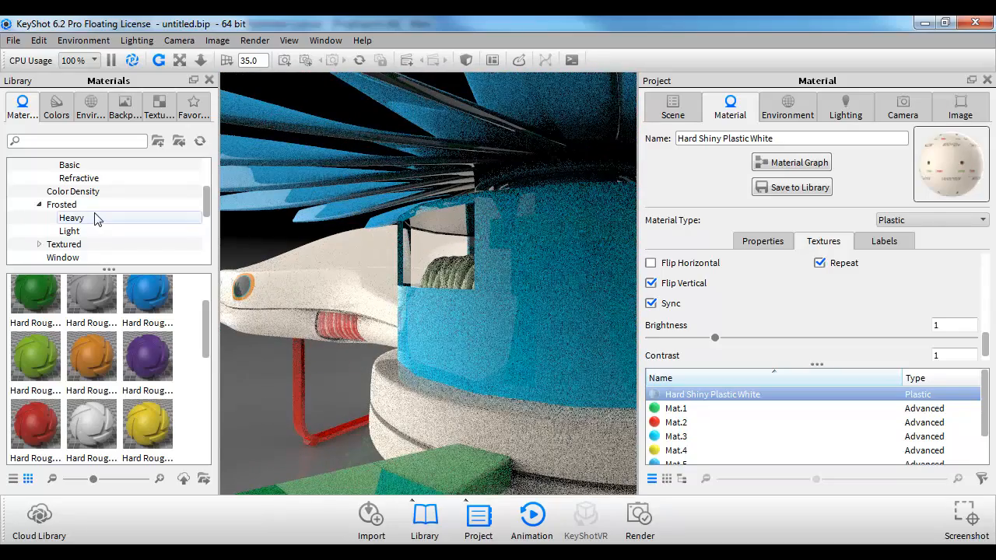
- Collapse the glass category in the material library and expand the copper category under Metal
scroll(82, 217, "up", 3)
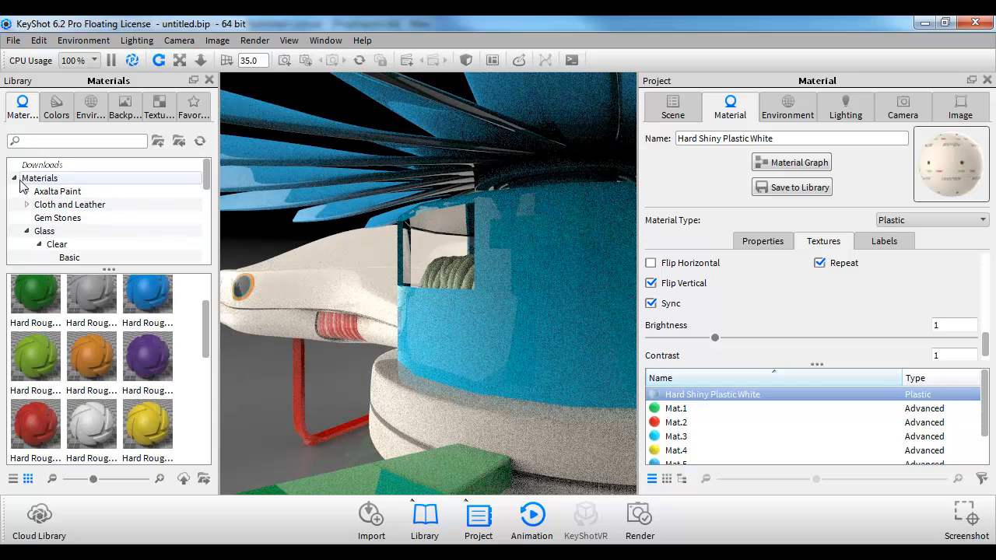
left_click(26, 231)
scroll(28, 234, "down", 2)
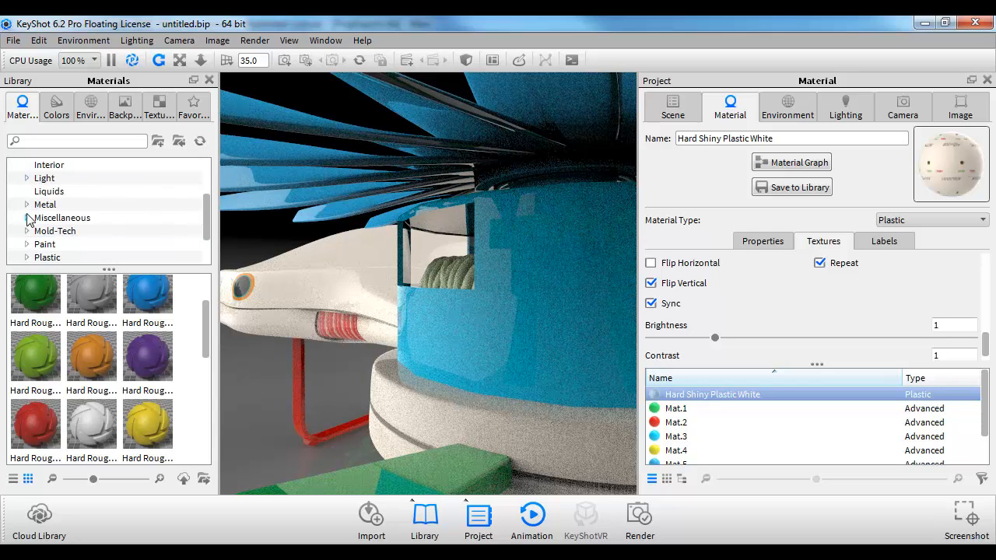
left_click(26, 204)
scroll(35, 198, "down", 1)
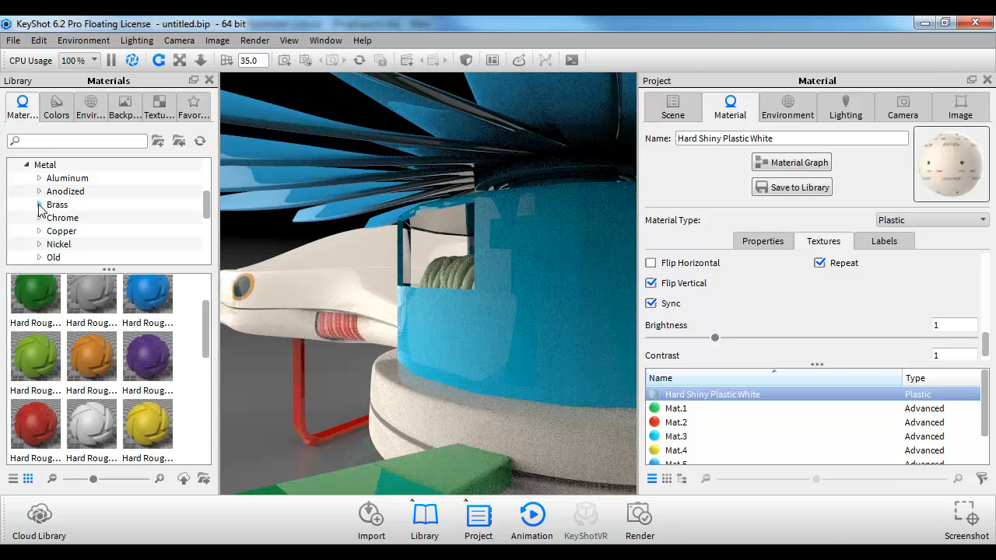
scroll(47, 234, "down", 1)
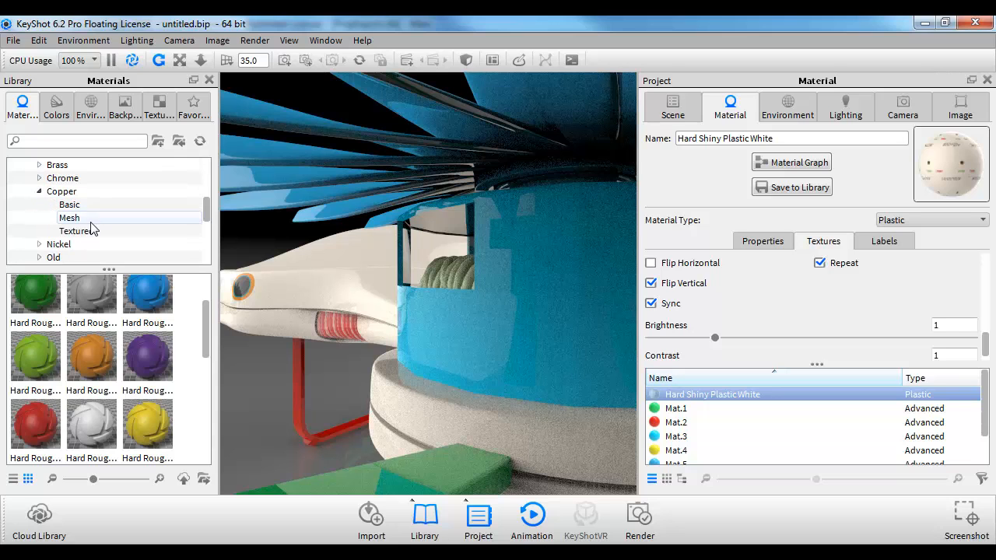
- Browse the mesh and textured copper materials and try Copper Brushed on the engine coil
left_click(71, 205)
left_click(78, 218)
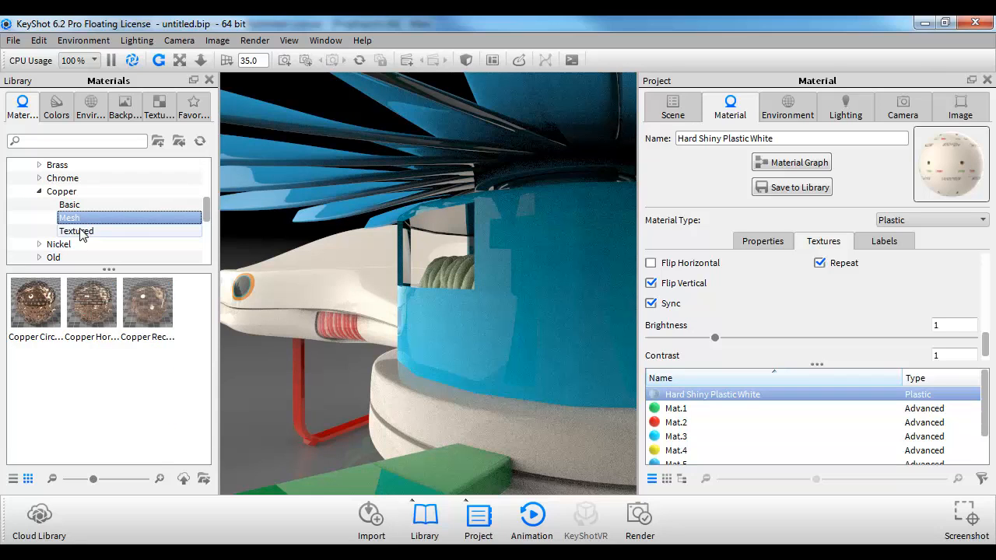
left_click(83, 232)
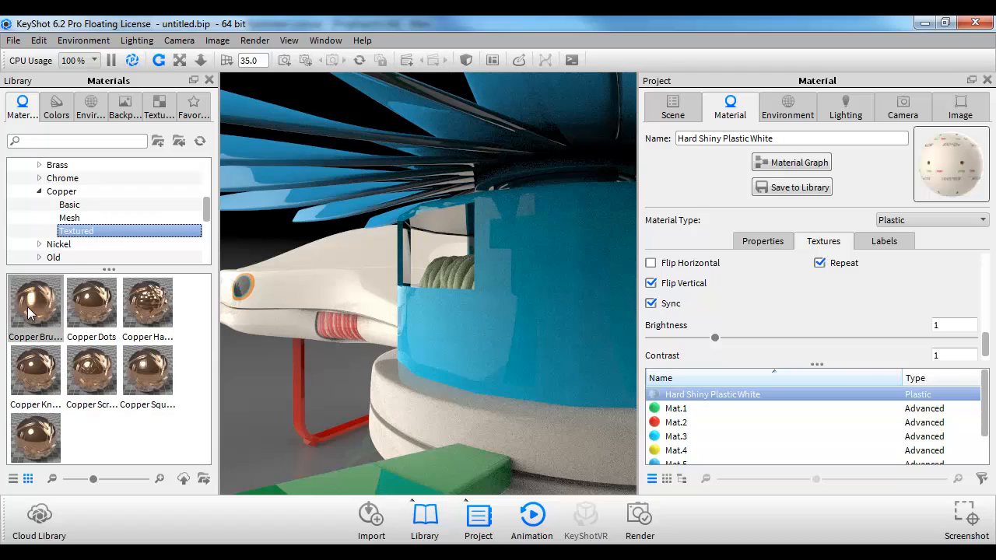
mouse_move(28, 311)
left_mouse_down()
mouse_move(190, 194)
mouse_move(432, 233)
mouse_move(455, 270)
left_mouse_up()
mouse_move(469, 326)
left_mouse_down()
mouse_move(526, 339)
mouse_move(562, 333)
mouse_move(502, 343)
mouse_move(450, 331)
left_mouse_up()
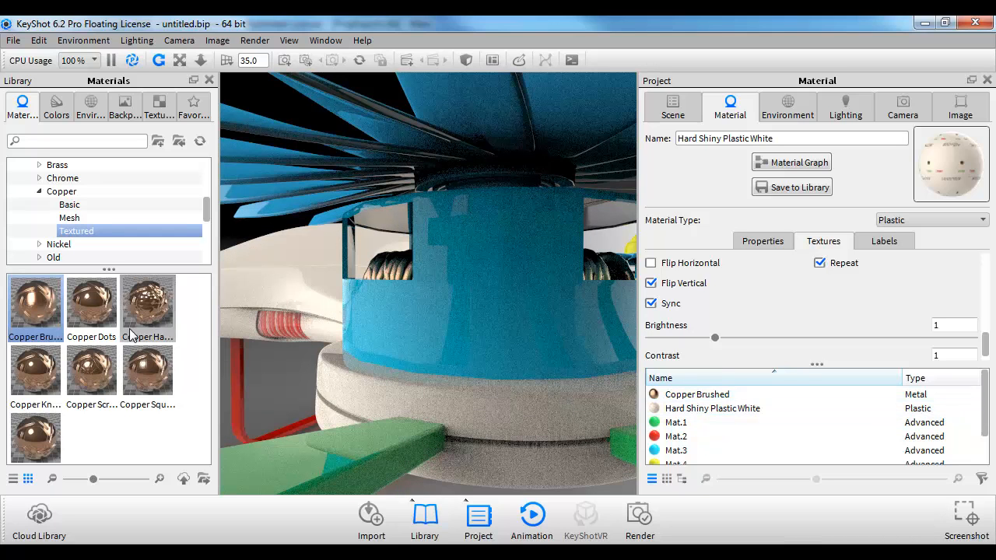
- Apply the basic Copper Rough material to the engine coil and switch off global illumination
left_click(71, 206)
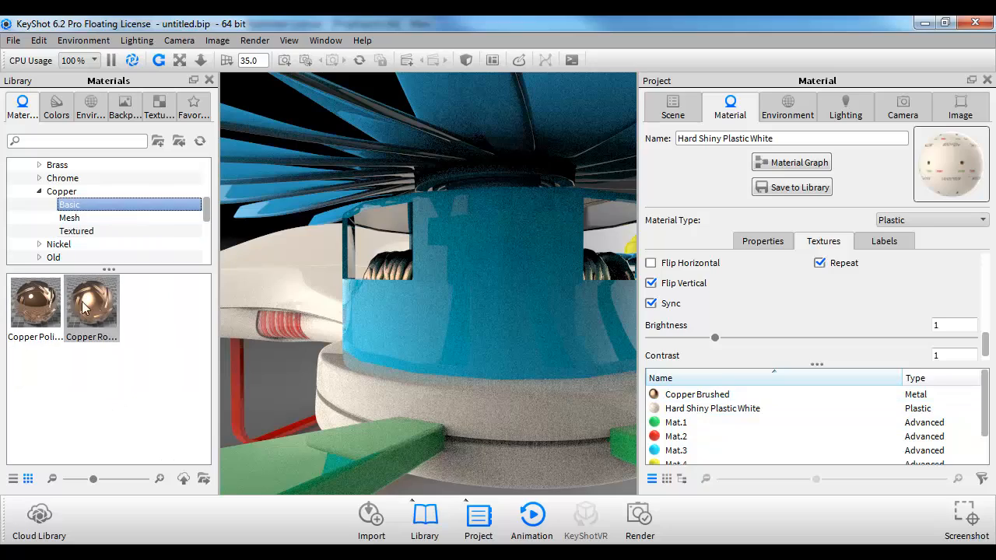
mouse_move(95, 310)
left_mouse_down()
mouse_move(383, 290)
mouse_move(381, 267)
left_mouse_up()
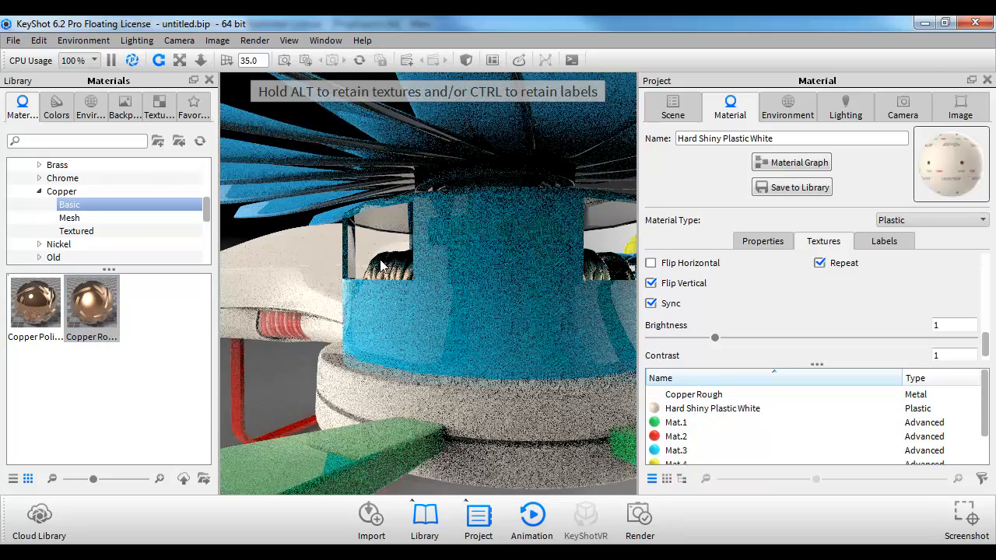
left_click(92, 40)
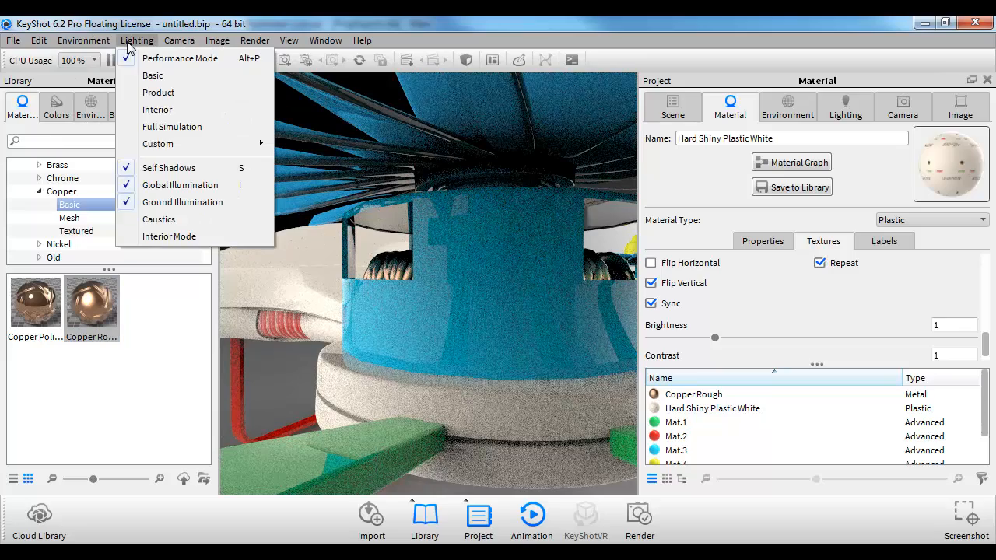
left_click(187, 187)
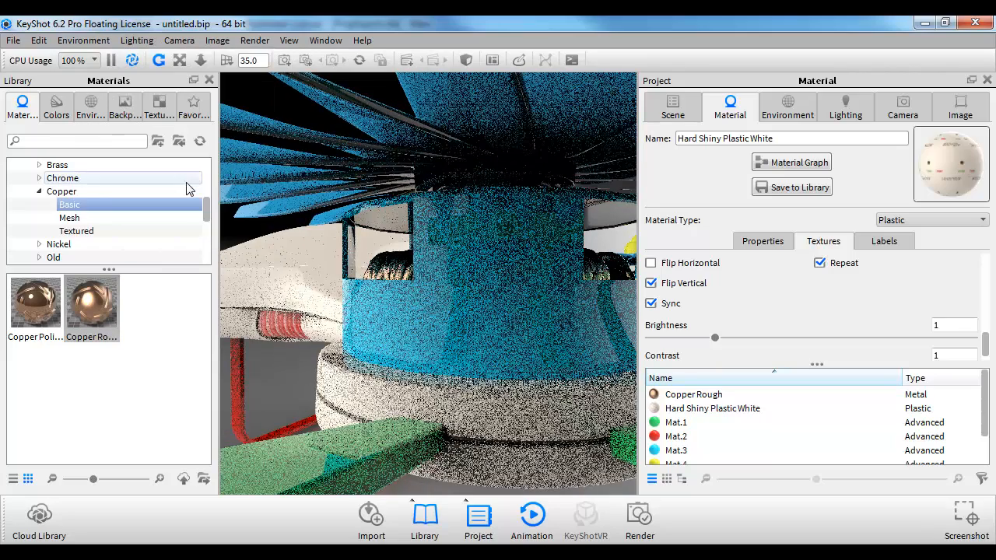
- Apply the Nickel Satin material from the basic nickel metals to the yellow cone at the propeller's centre
left_click(139, 43)
left_click(172, 202)
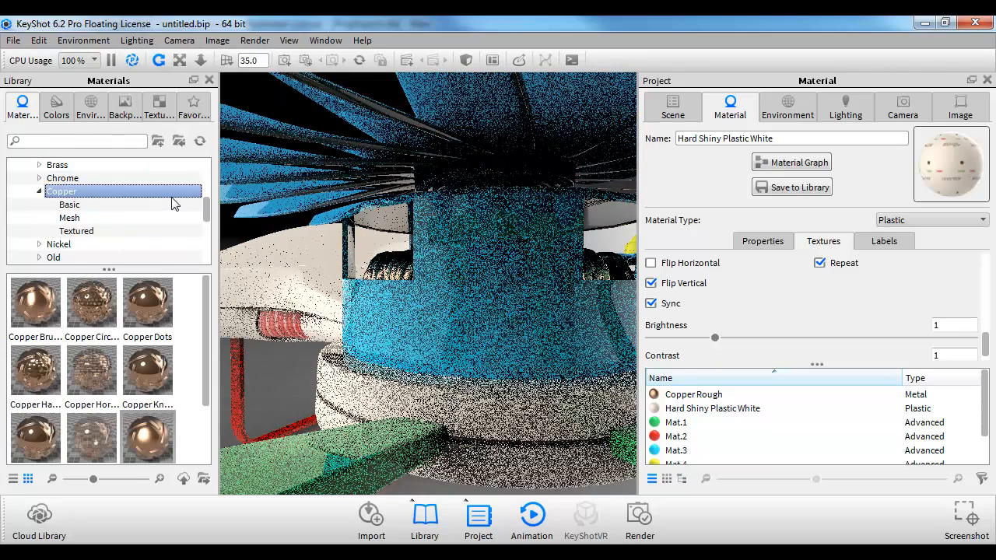
scroll(557, 335, "down", 8)
left_click_drag(455, 327, 445, 303)
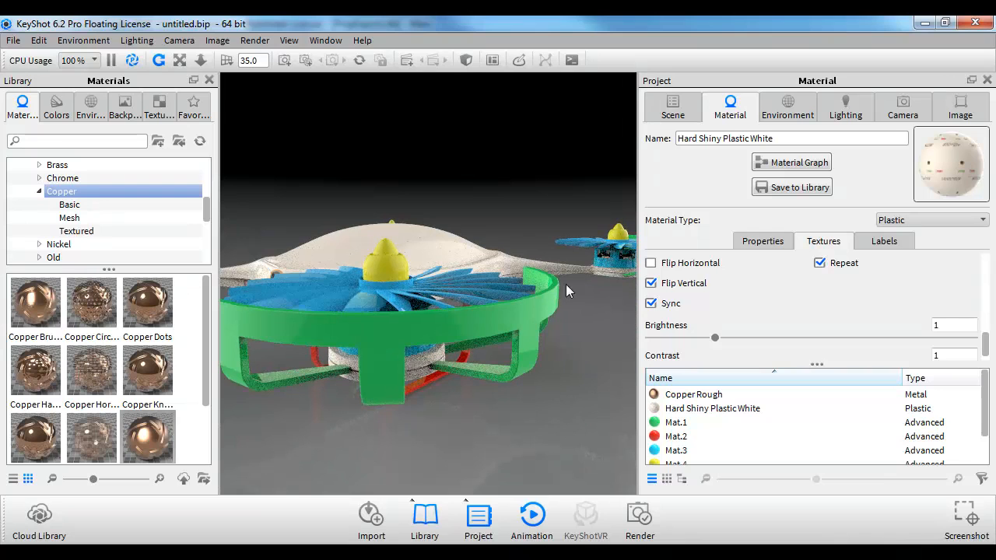
left_click_drag(347, 253, 471, 283)
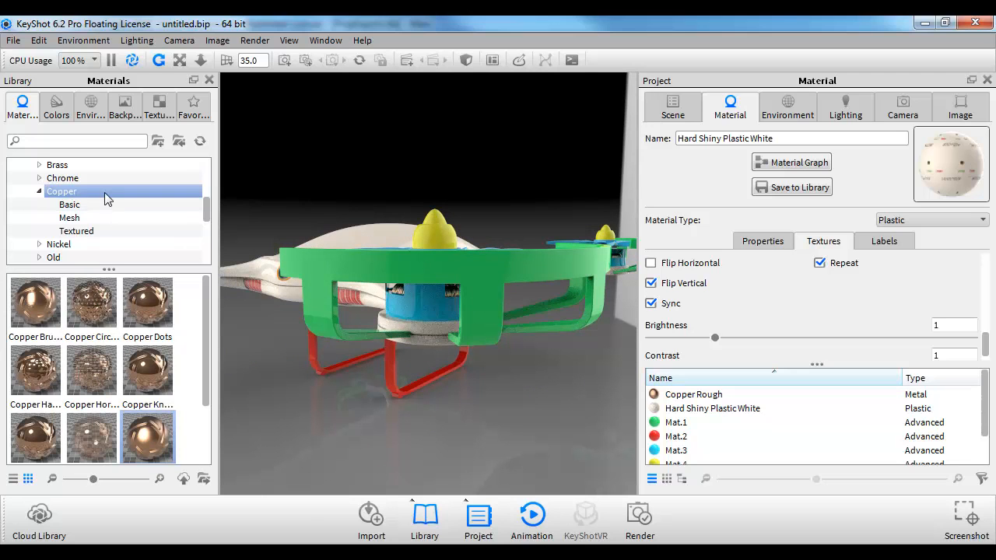
left_click(39, 191)
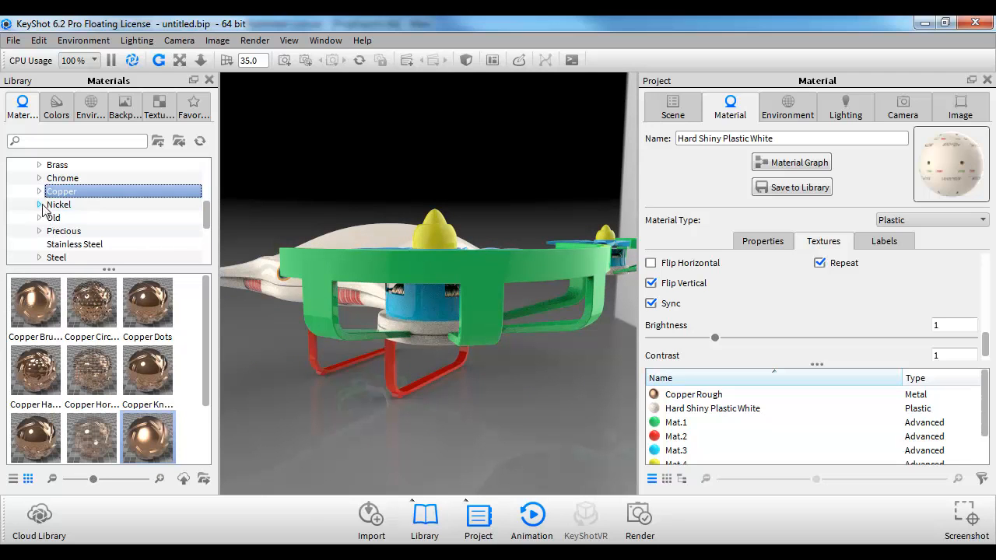
left_click(39, 205)
left_click(69, 218)
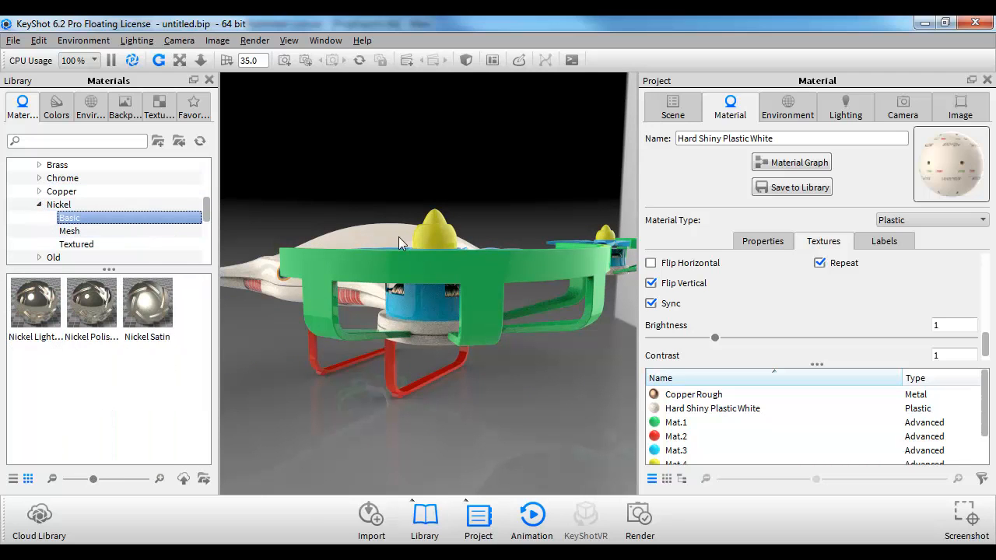
left_click_drag(398, 236, 347, 260)
left_click_drag(147, 304, 381, 262)
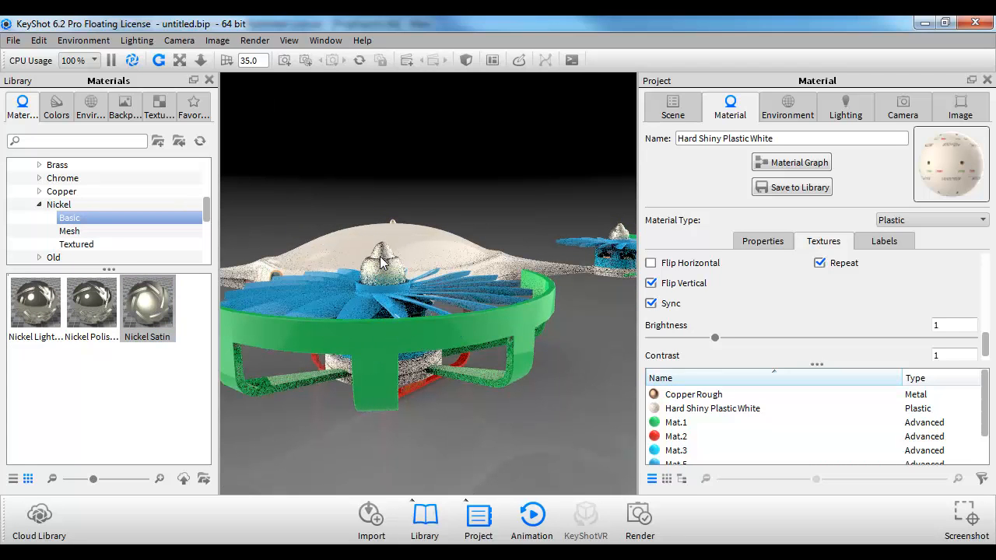
- Change the Nickel Satin material's color to red with RGB values 197, 0, 0
double_click(150, 314)
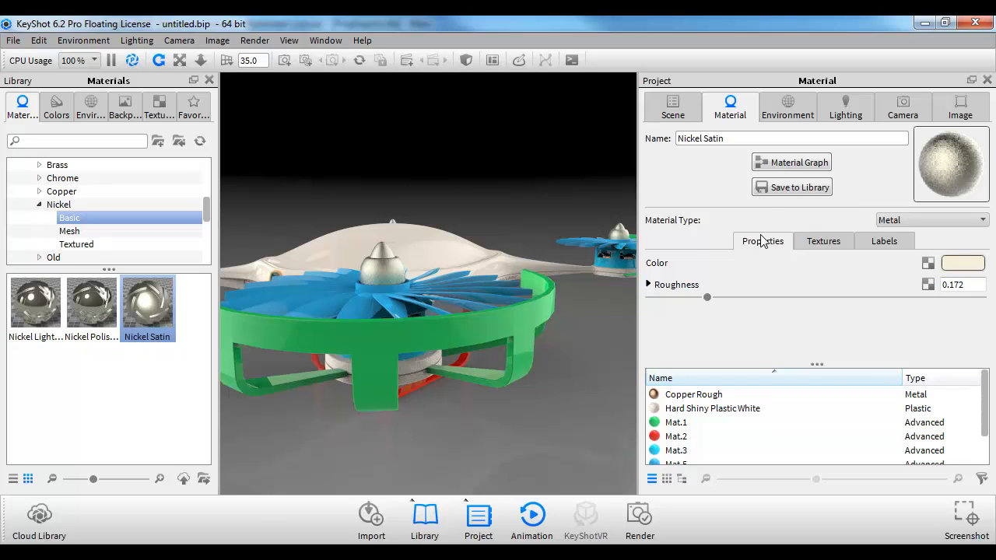
left_click(957, 265)
left_click_drag(807, 243, 769, 248)
left_click_drag(777, 284, 768, 285)
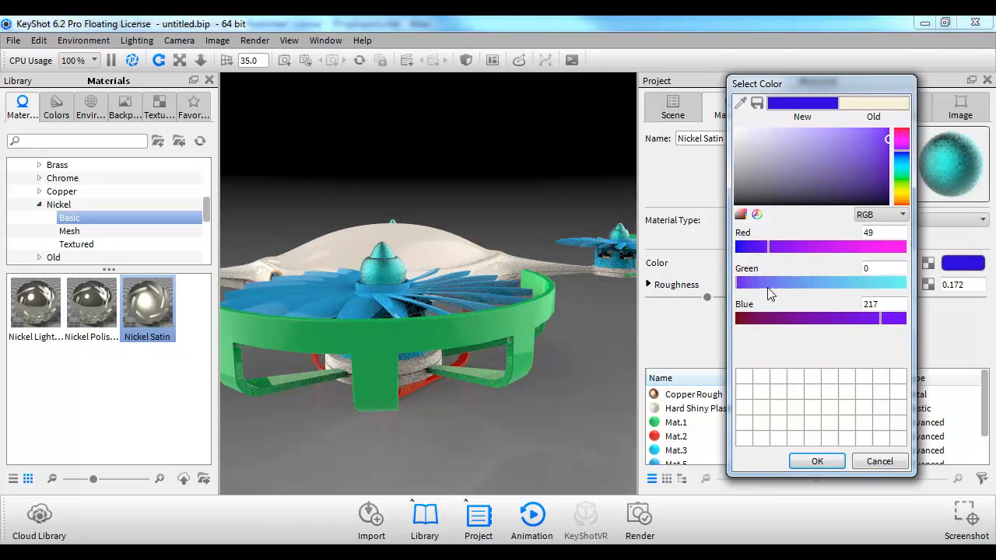
left_click_drag(768, 247, 856, 256)
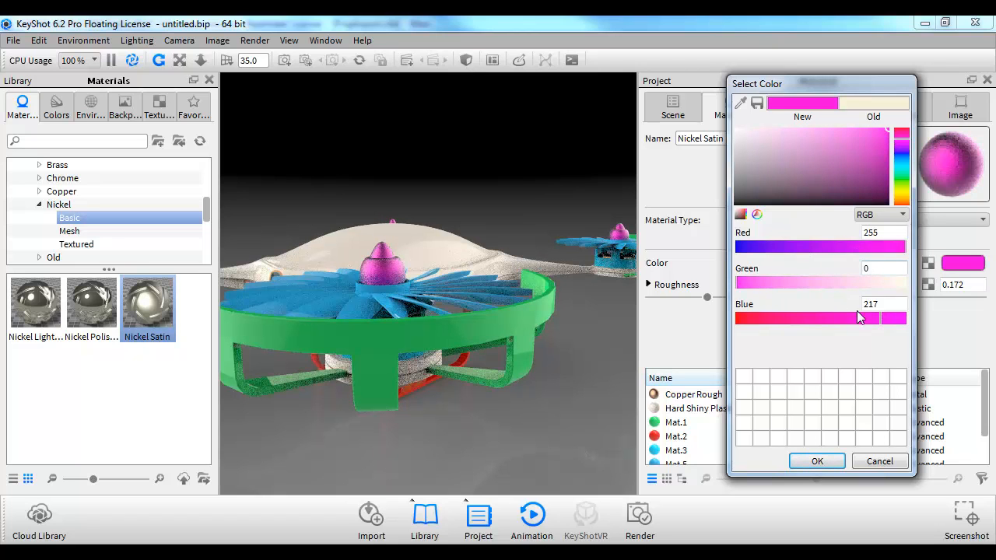
left_click_drag(780, 315, 667, 315)
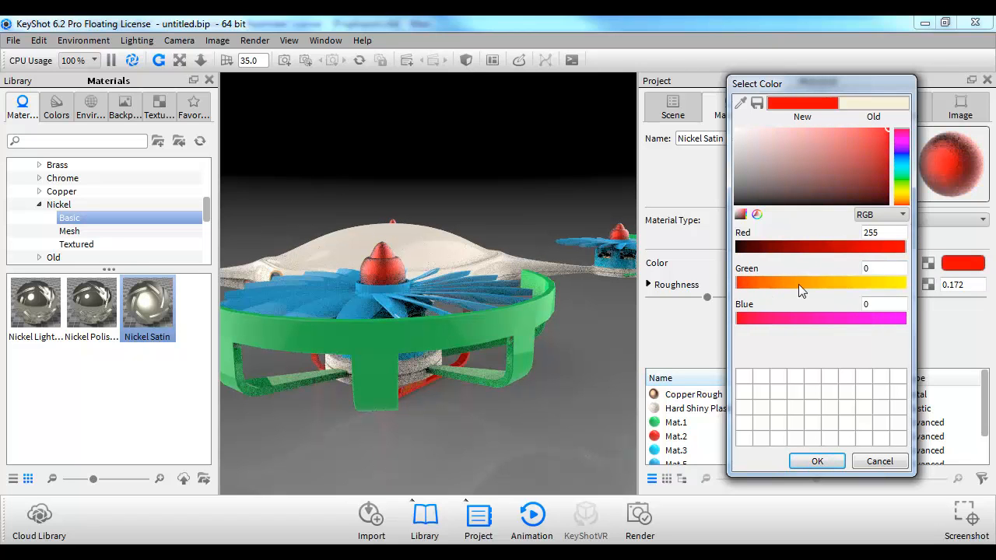
left_click_drag(884, 251, 869, 256)
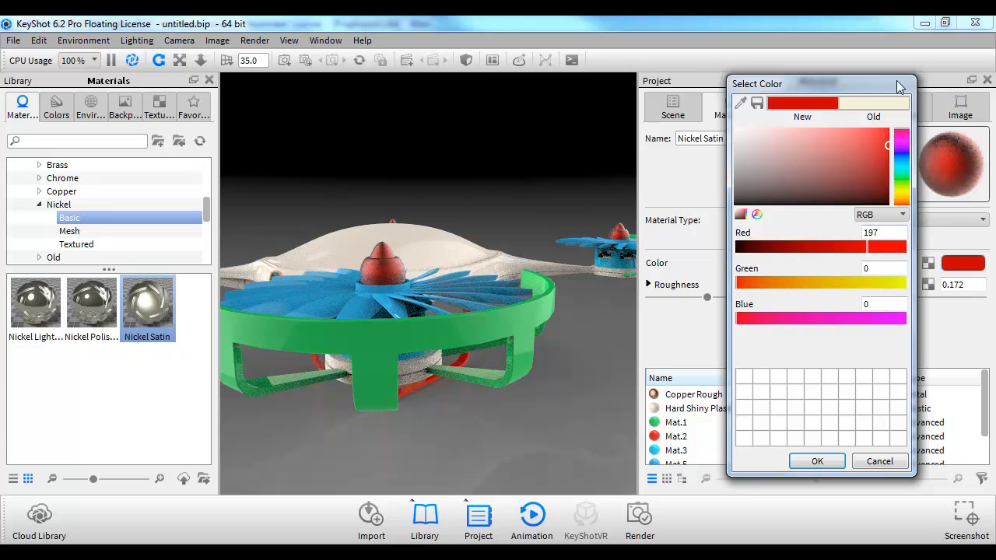
left_click(818, 462)
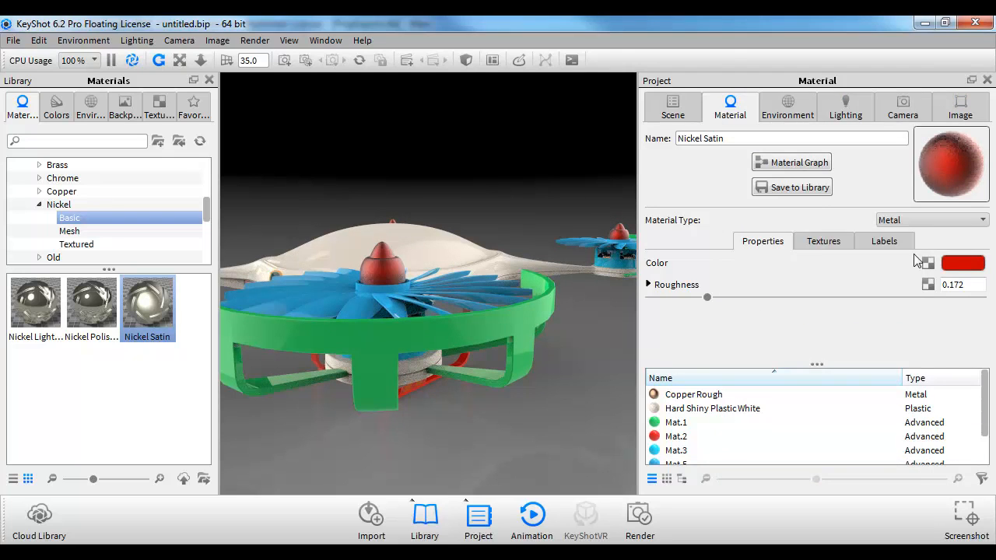
left_click(954, 265)
left_click(746, 379)
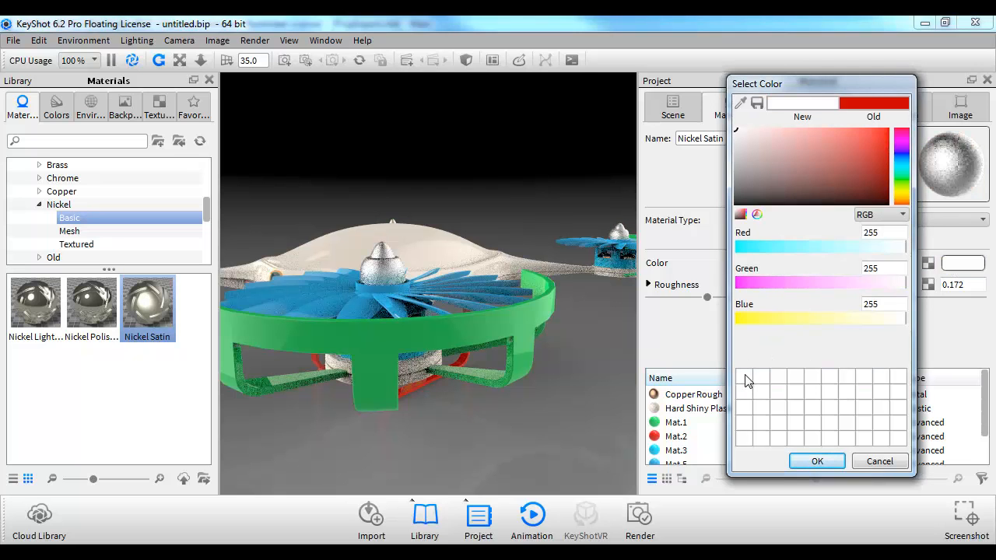
left_click(880, 462)
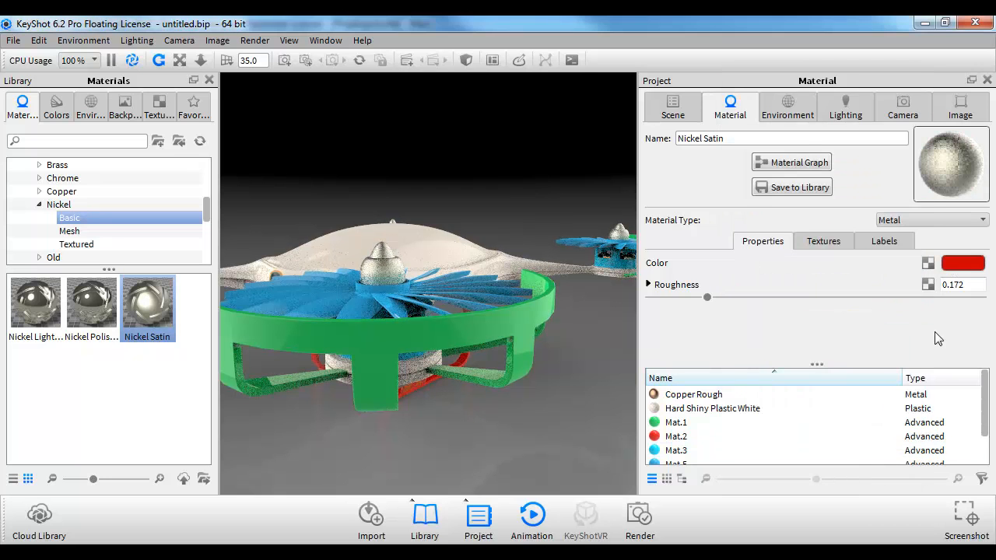
- Store the Nickel Satin material's red in the first custom color swatch and keep it as the material's color
left_click(951, 267)
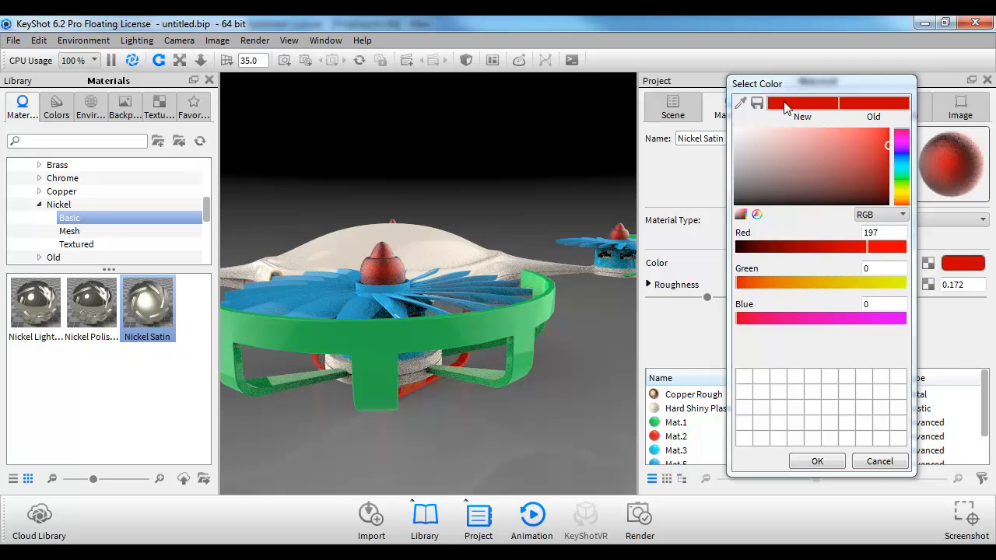
left_click(759, 103)
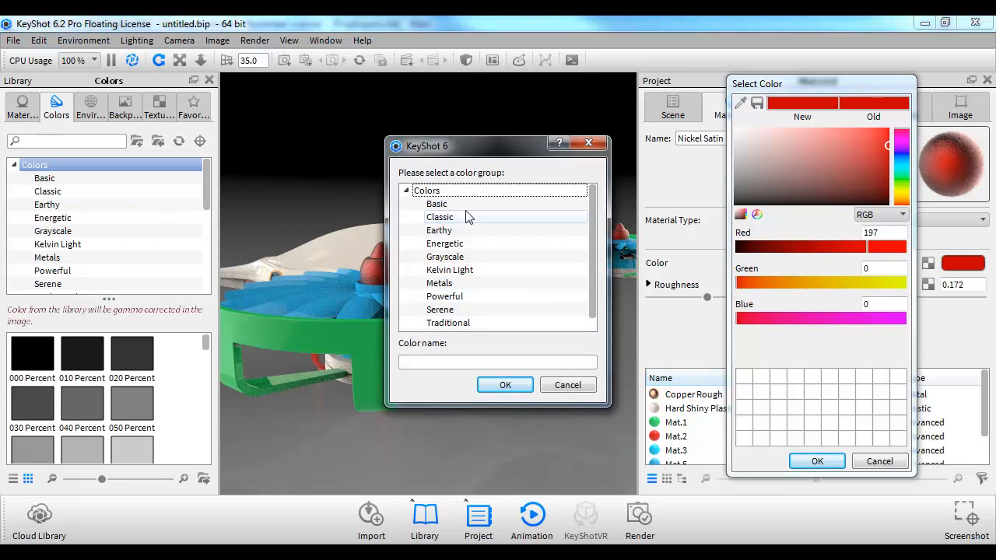
left_click(569, 385)
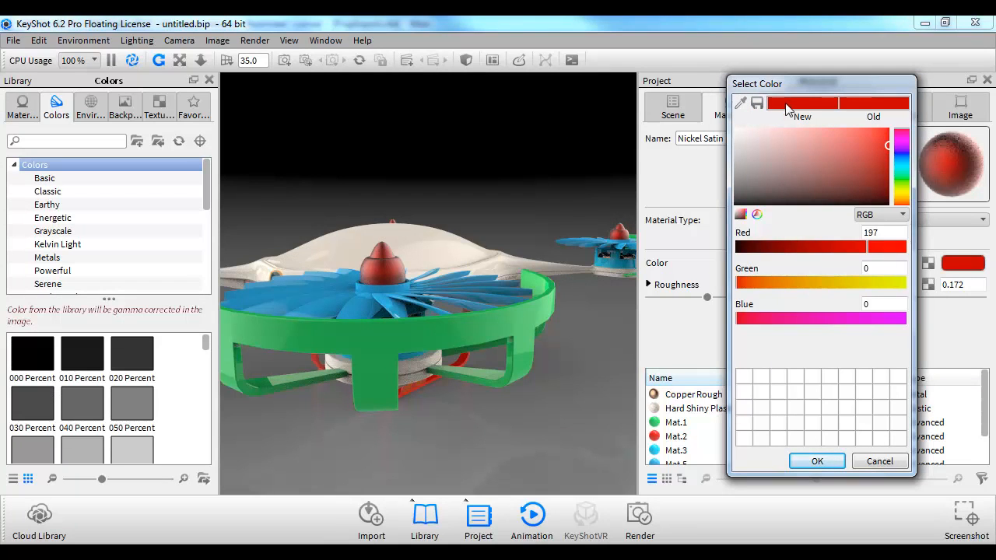
left_click_drag(787, 109, 745, 376)
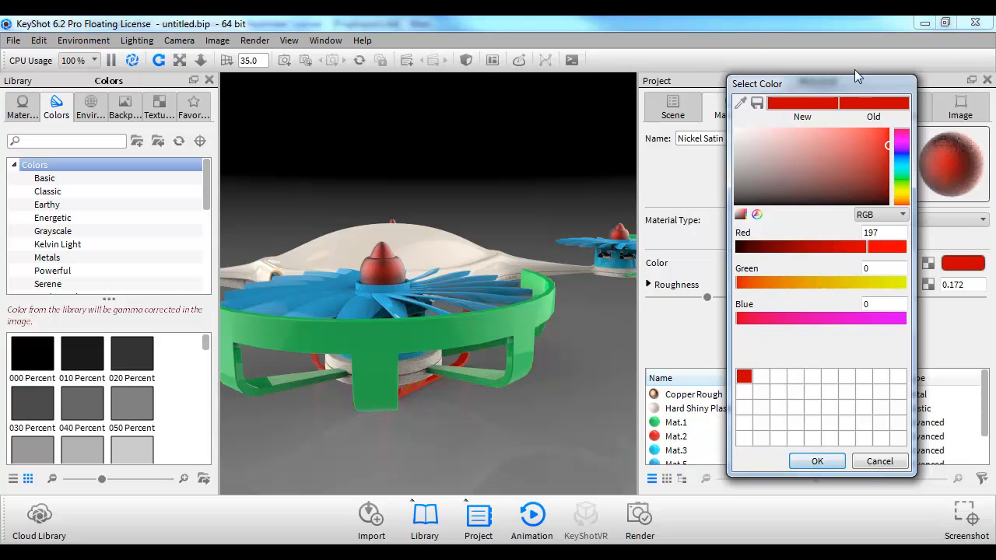
left_click(816, 462)
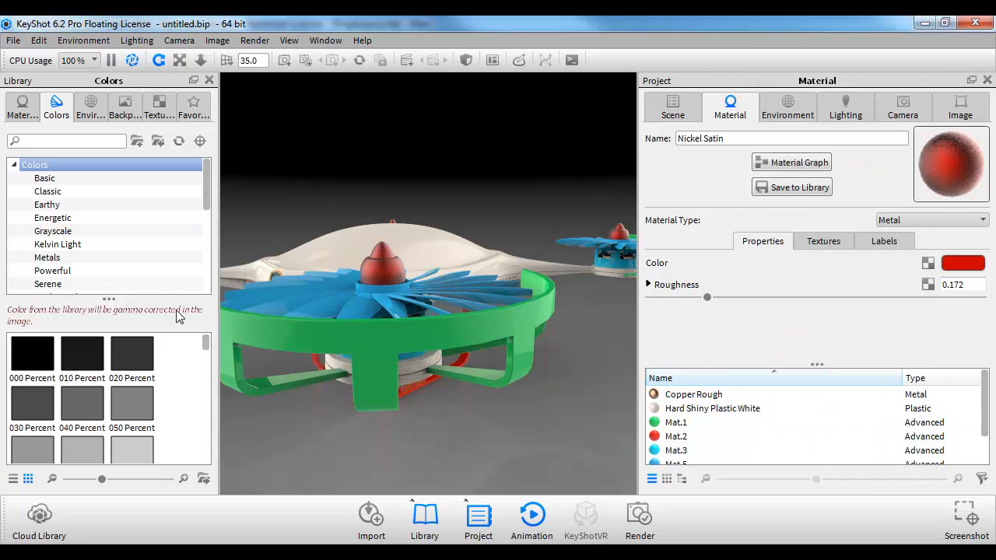
- Look through the color library's groups and collapse the Colors group
scroll(57, 208, "down", 5)
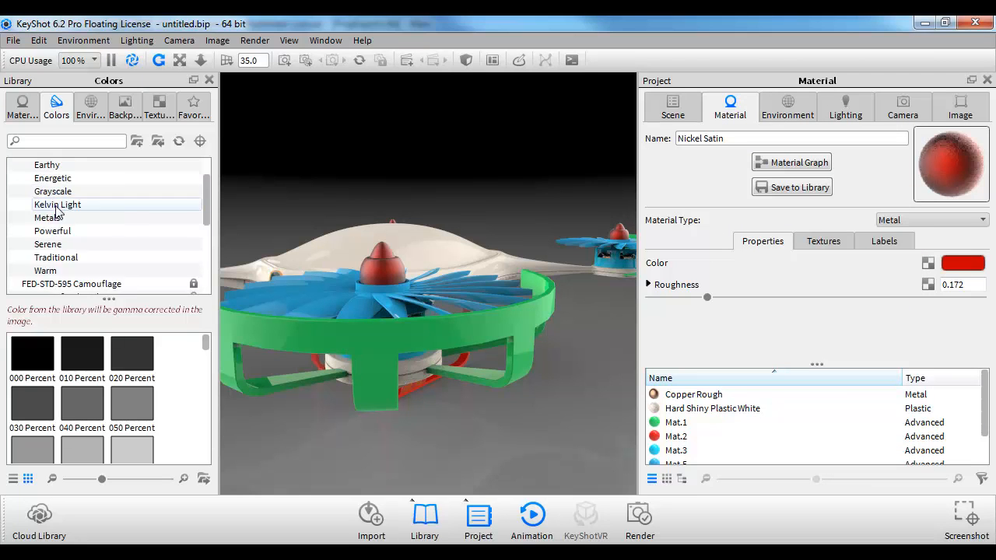
scroll(57, 209, "up", 5)
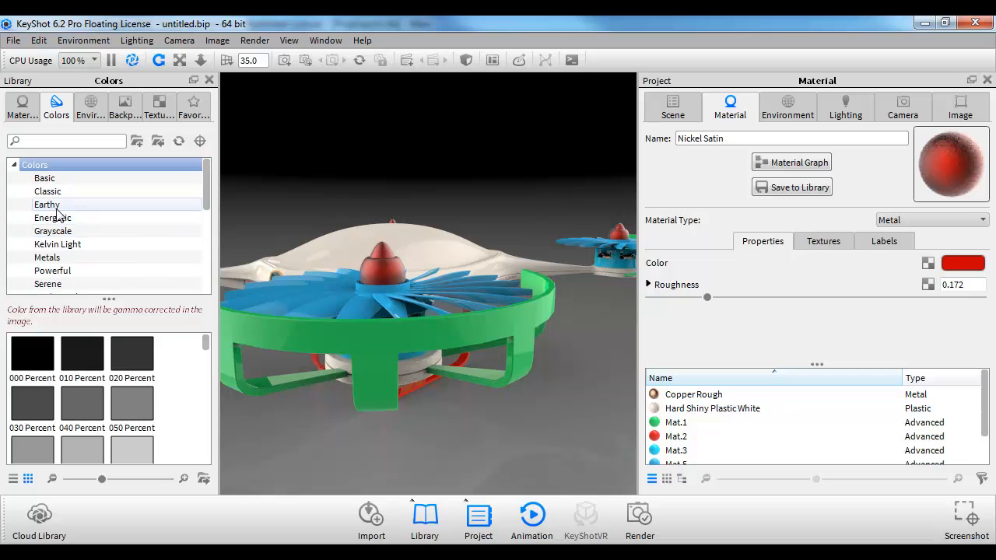
left_click(14, 165)
left_click(14, 204)
left_click(14, 204)
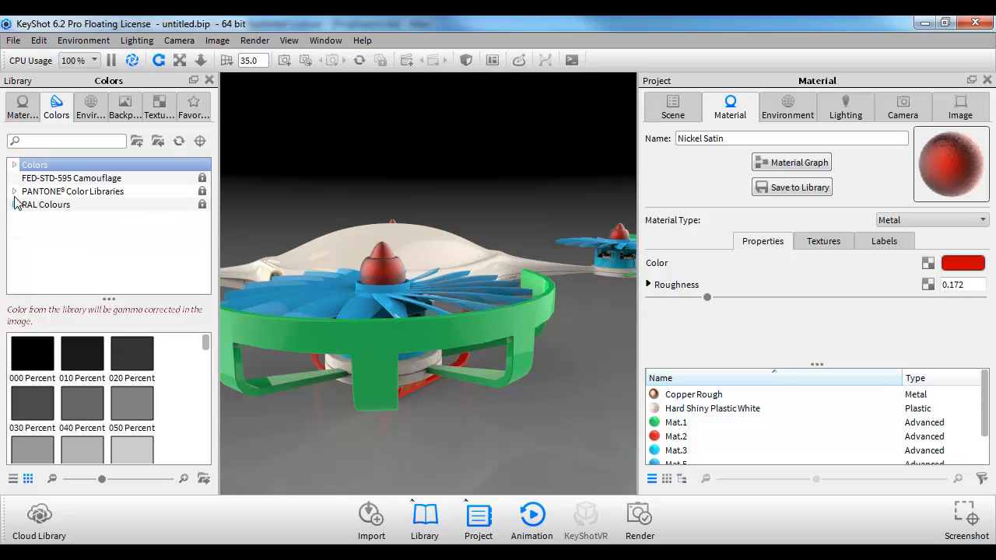
- Return to the material library, collapse the nickel category and display the rough materials under hard plastic
left_click(22, 105)
left_click(39, 205)
scroll(38, 212, "down", 4)
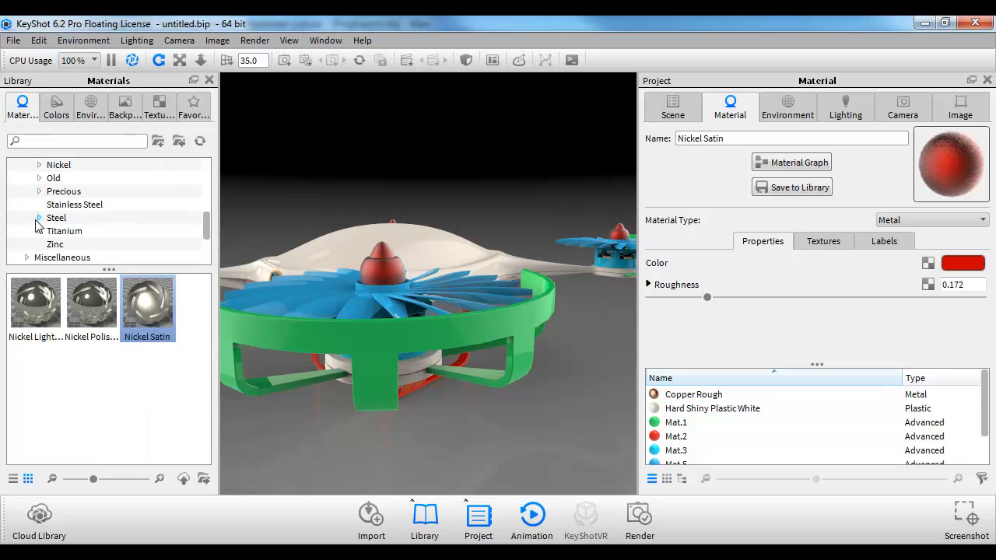
left_click(27, 205)
scroll(39, 217, "down", 1)
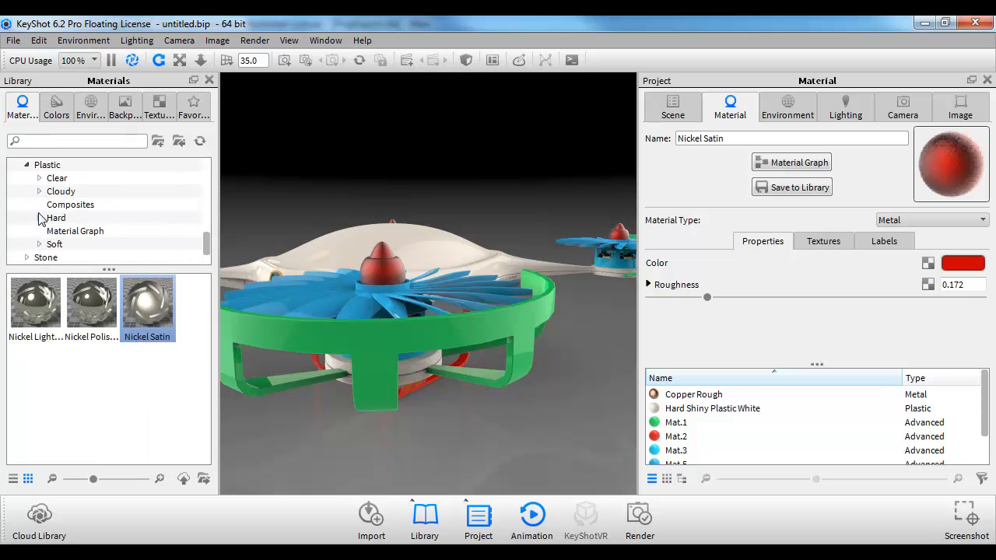
left_click(39, 217)
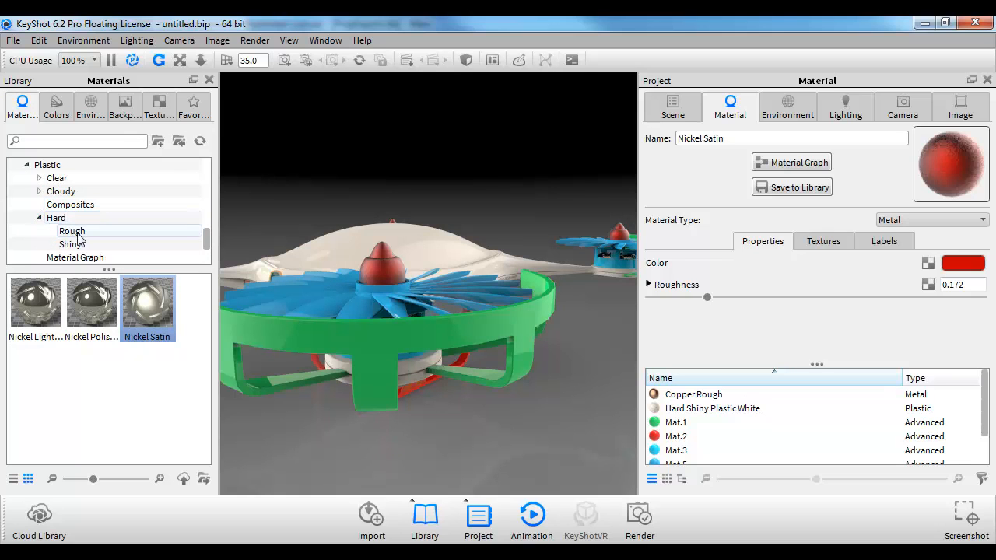
left_click(74, 232)
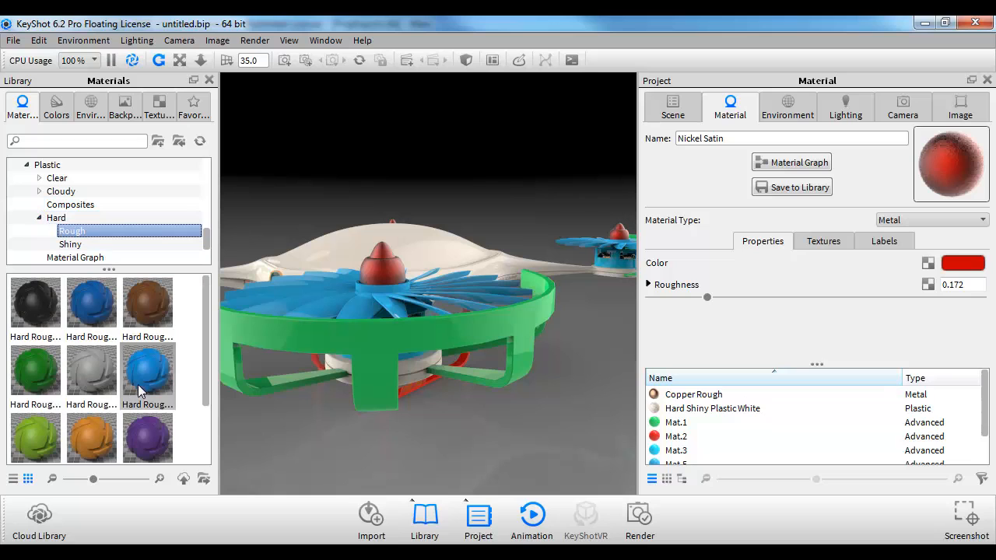
- Apply the Hard Rough Plastic Lime Green material to the green guard around the propeller
scroll(77, 358, "down", 1)
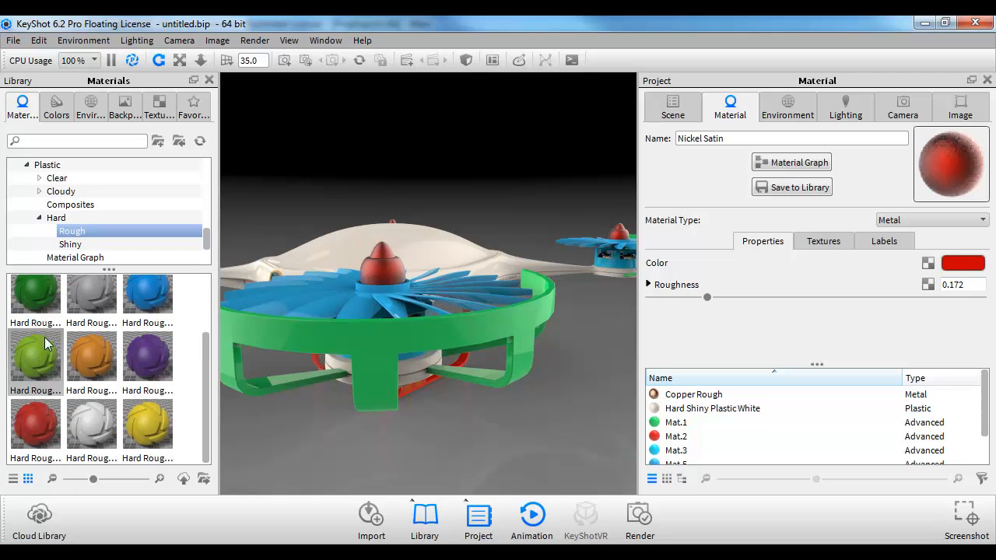
left_click(27, 316)
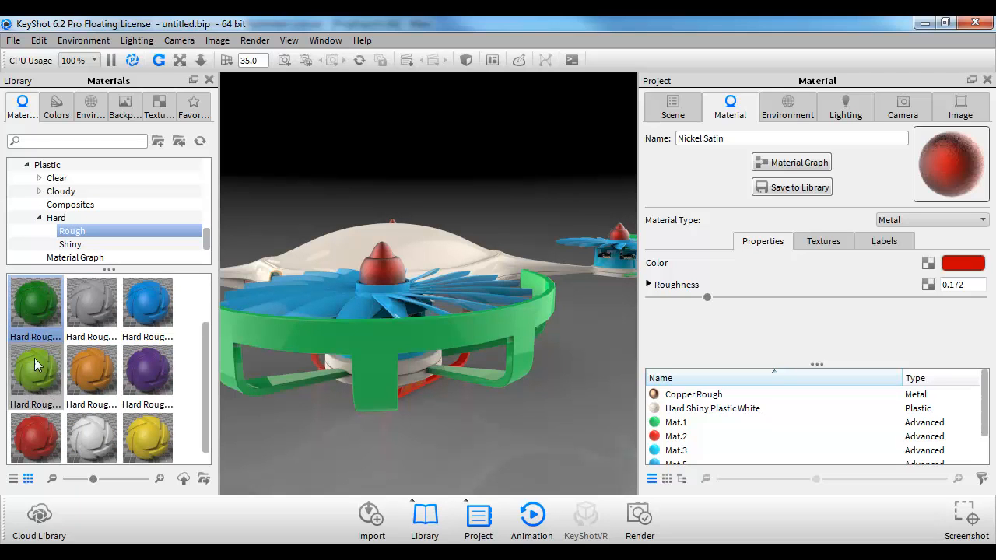
left_click_drag(31, 382, 368, 334)
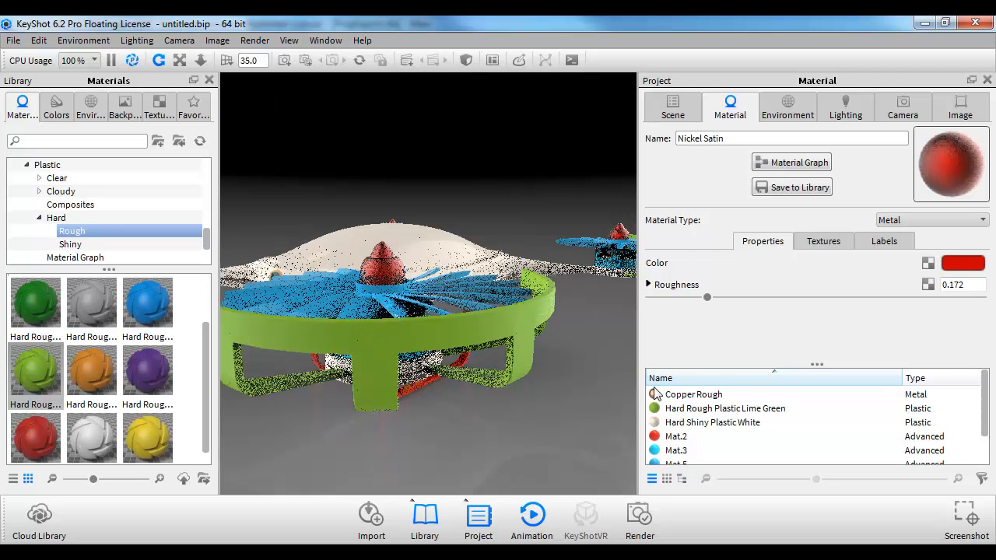
- Edit the lime green plastic's diffuse color in HSV mode, setting the hue to 359° for a red propeller guard
left_click(728, 409)
left_click(962, 264)
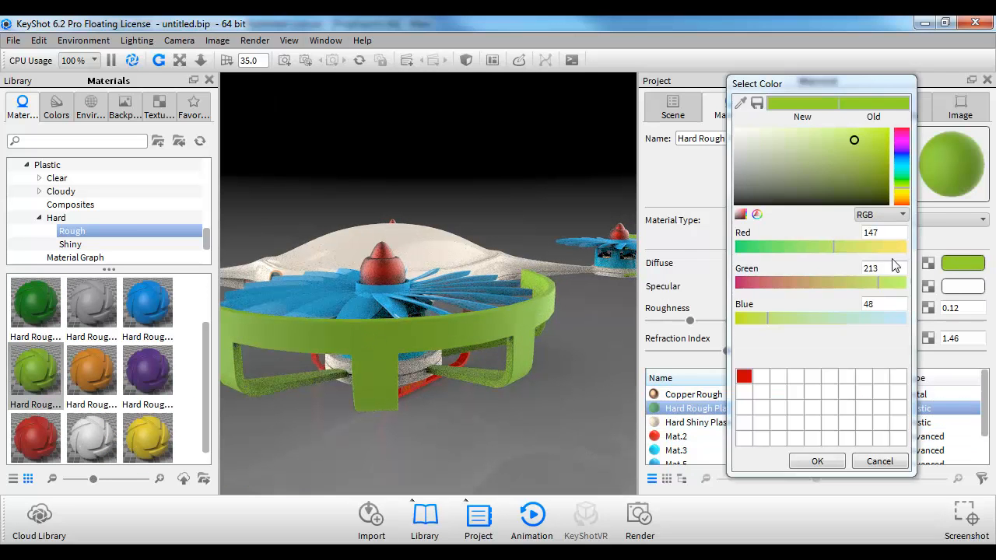
left_click_drag(825, 249, 773, 246)
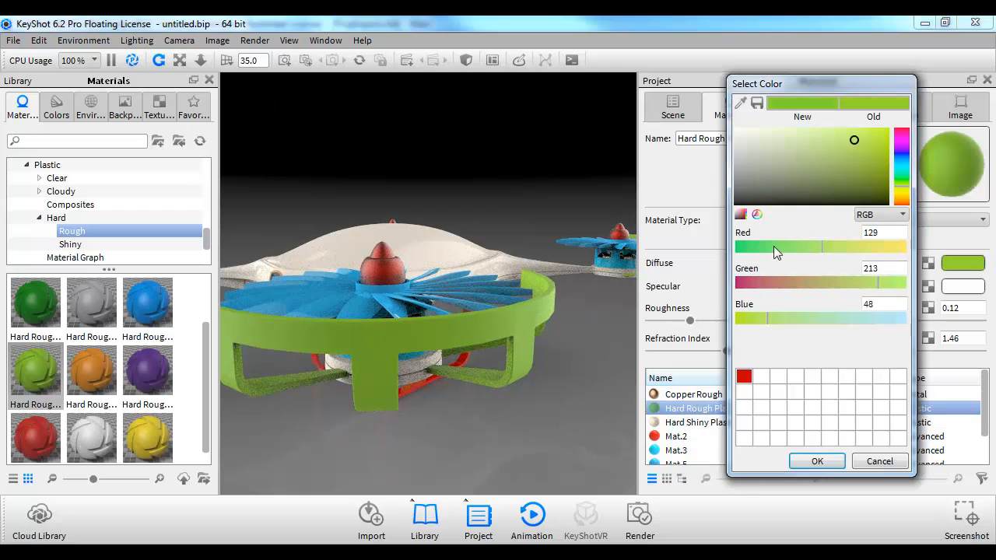
left_click(879, 216)
left_click(872, 250)
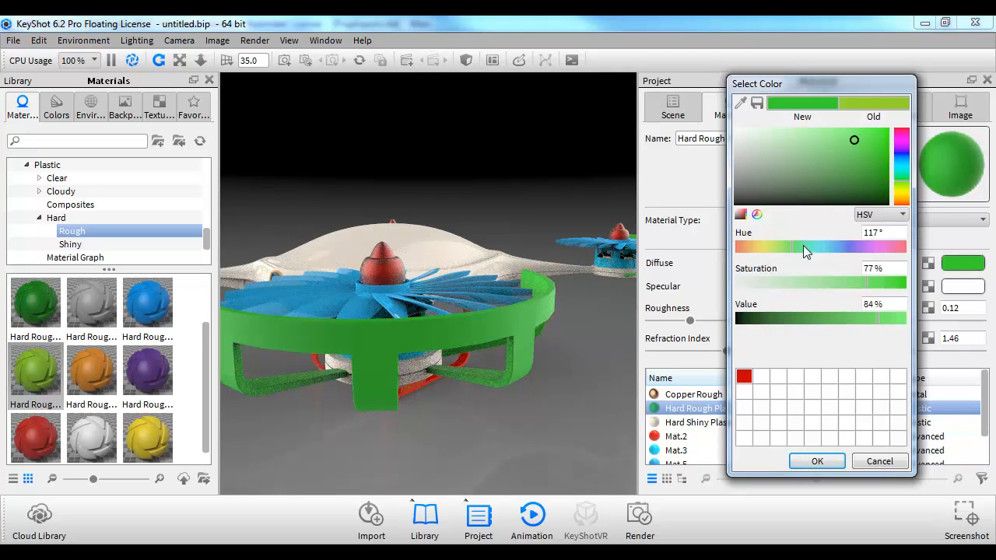
left_click_drag(803, 246, 727, 249)
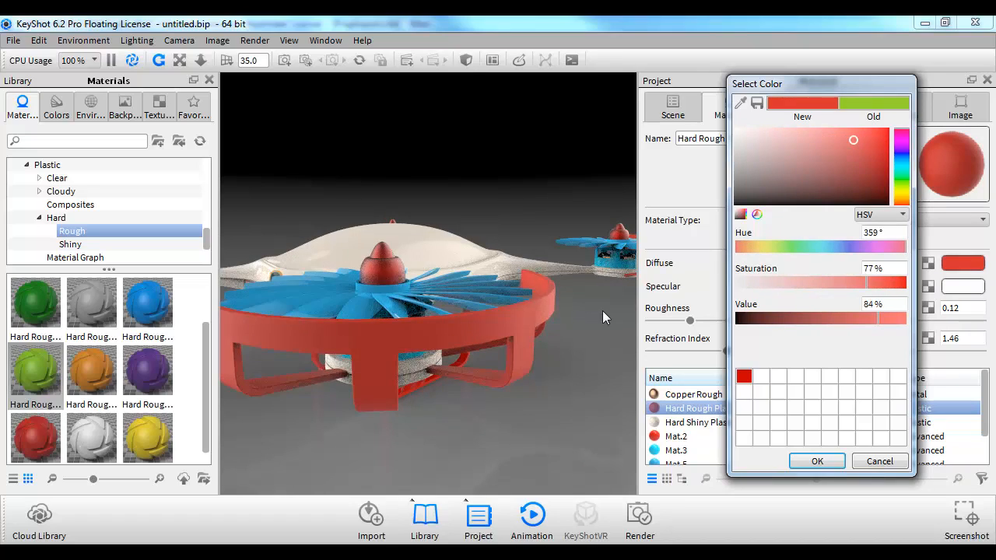
- Confirm the red diffuse colour of the propeller guards' plastic material and set its roughness to 0.176
left_click_drag(583, 374, 485, 308)
left_click(818, 462)
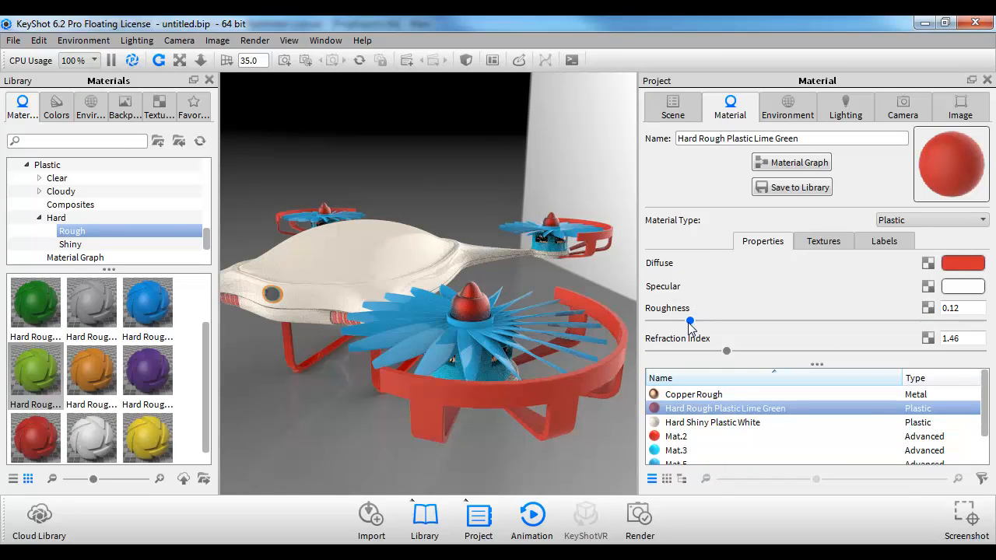
left_click_drag(690, 322, 547, 323)
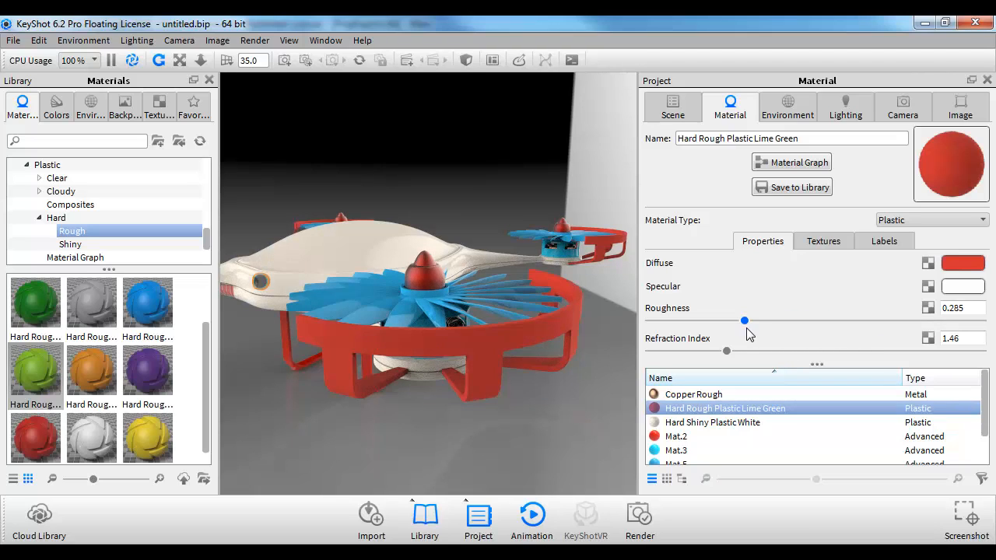
left_click_drag(745, 320, 708, 320)
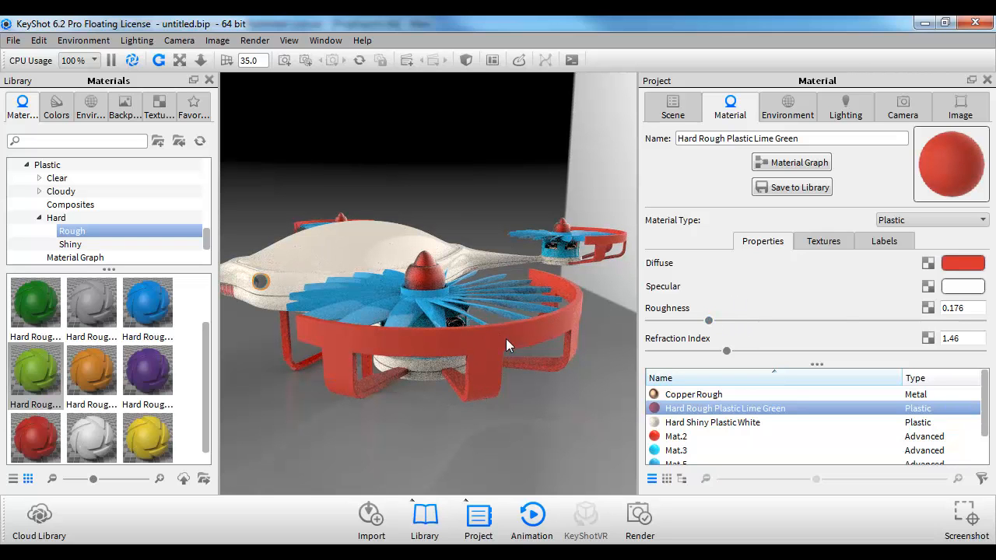
- Apply the Hard Shiny Plastic Grey library material to the drone's propeller blades
left_click_drag(549, 347, 281, 258)
left_click_drag(465, 320, 490, 325)
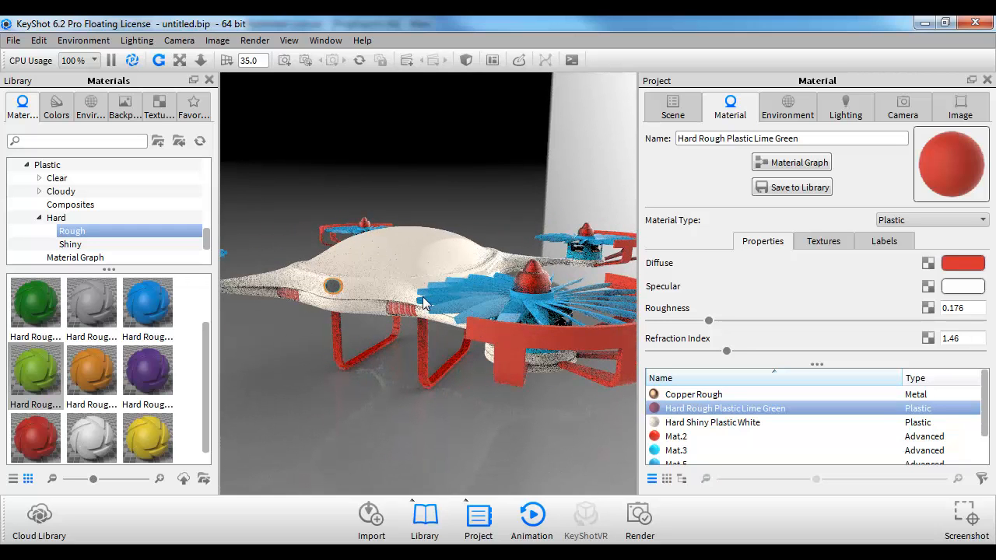
mouse_move(82, 309)
left_mouse_down()
mouse_move(467, 289)
mouse_move(124, 327)
mouse_move(84, 314)
left_mouse_up()
left_click(75, 258)
left_click(70, 245)
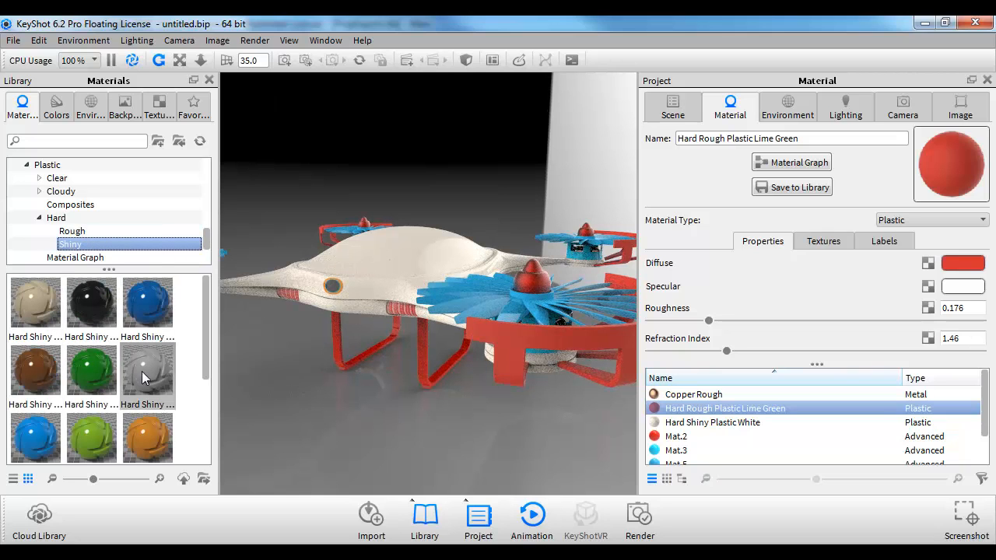
left_click_drag(145, 372, 455, 294)
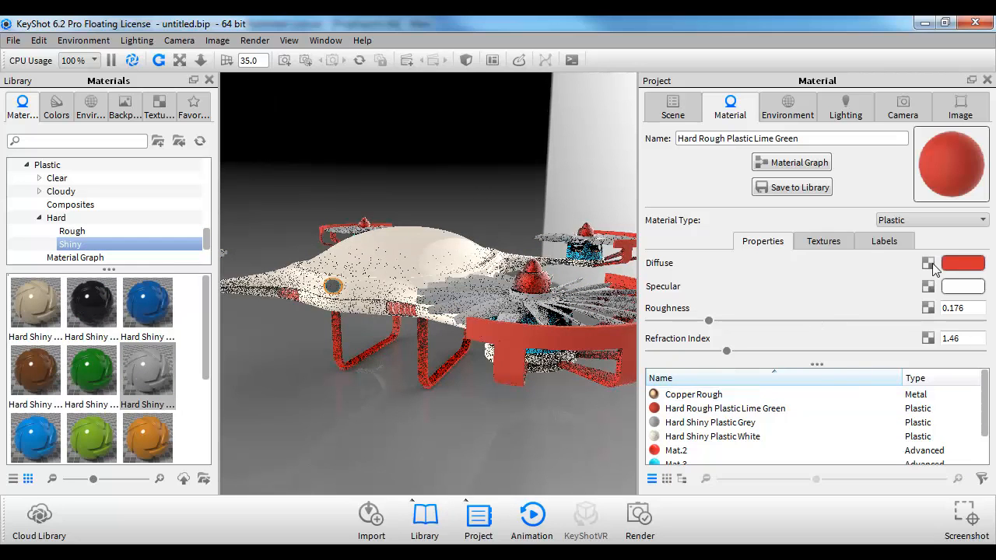
- Change the propeller blades' diffuse colour to a muted yellow with hue 59°, saturation 37% and value 79%
double_click(477, 305)
left_click(957, 264)
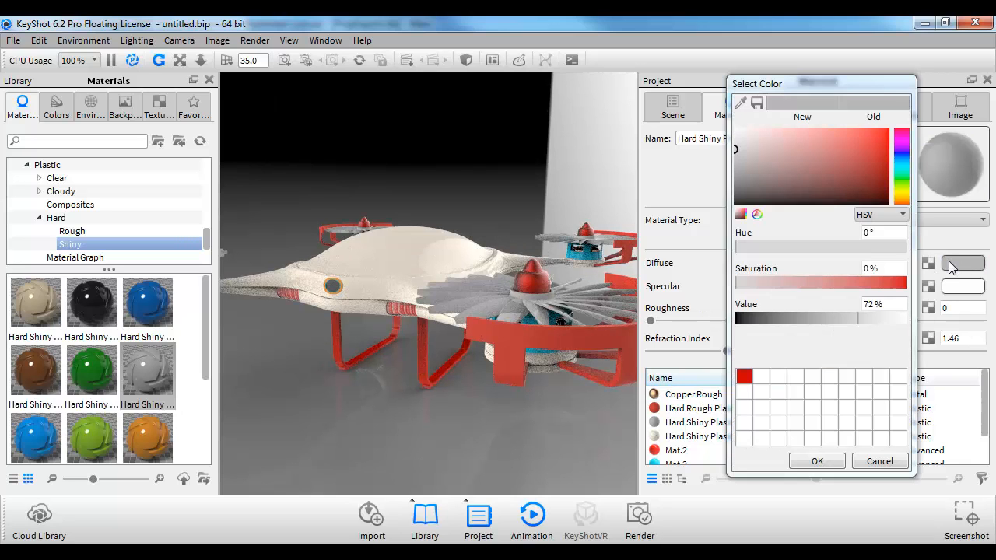
left_click_drag(834, 186, 834, 145)
left_click(901, 132)
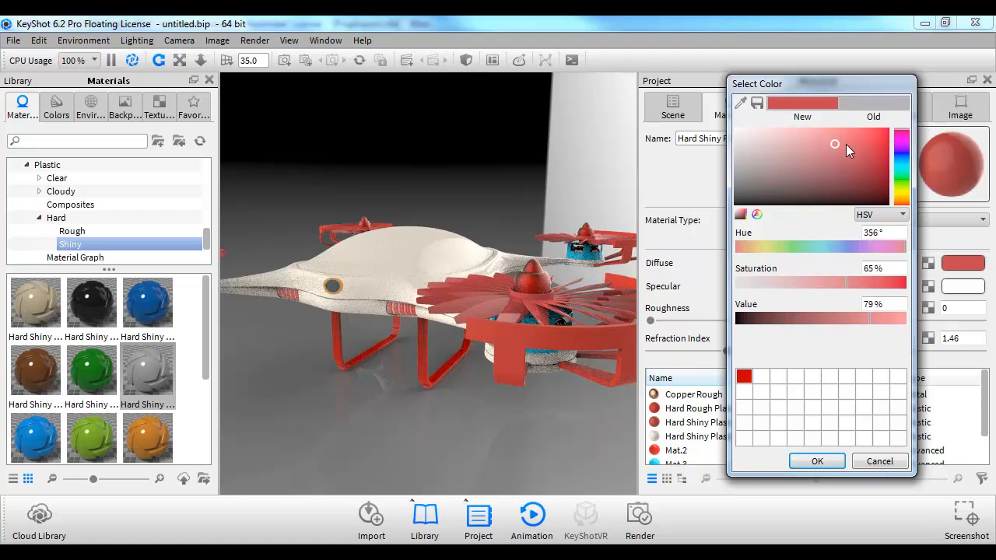
left_click_drag(812, 247, 734, 255)
left_click_drag(846, 283, 913, 285)
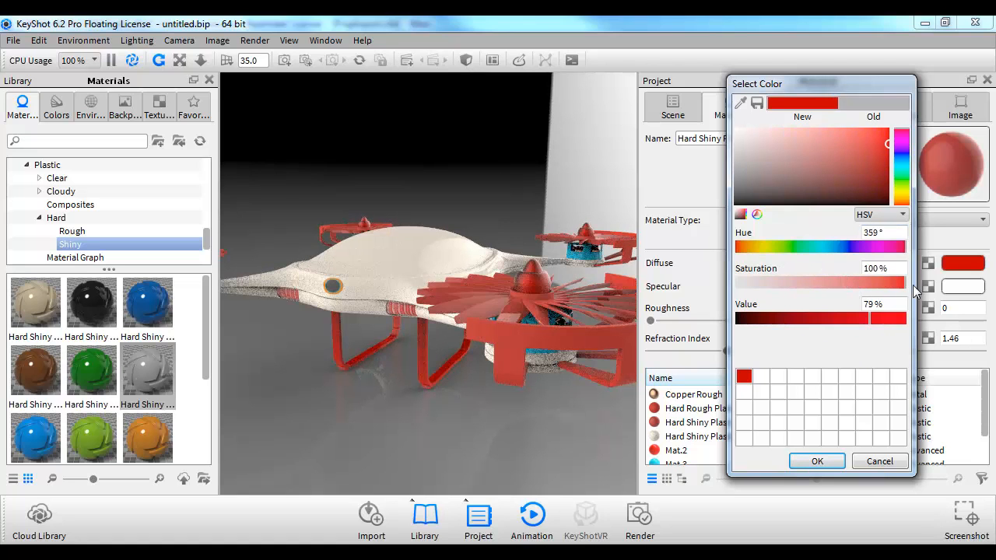
mouse_move(757, 247)
left_mouse_down()
mouse_move(812, 248)
mouse_move(764, 248)
left_mouse_up()
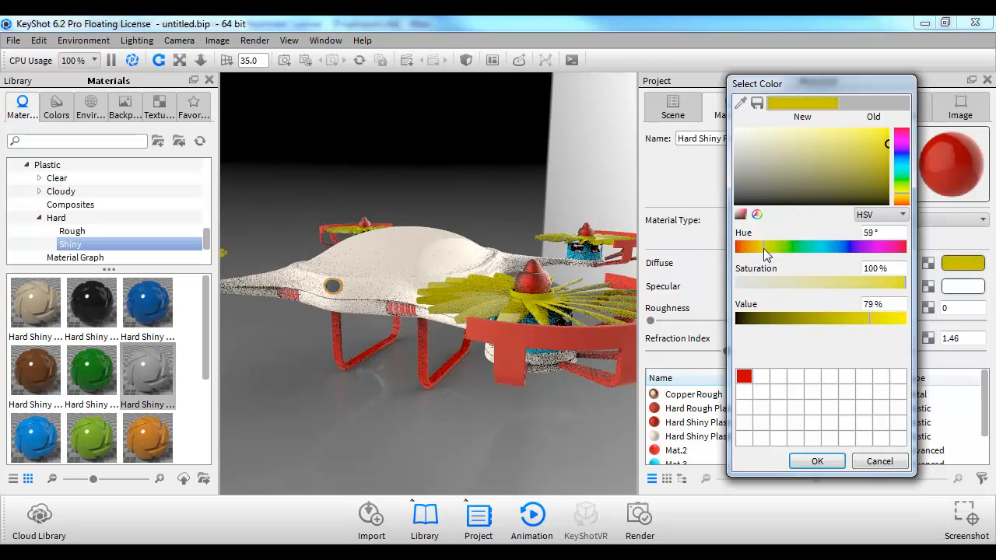
left_click_drag(573, 278, 502, 299)
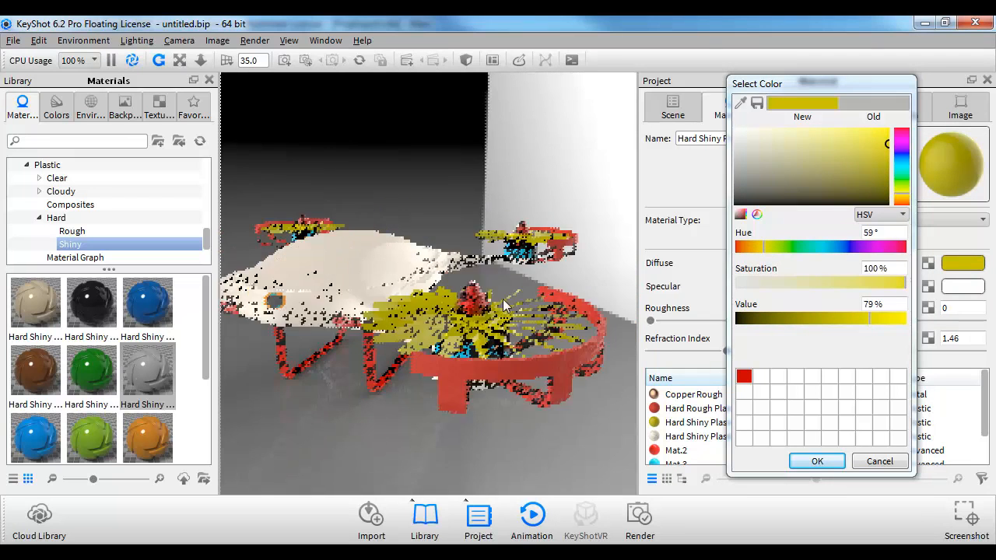
left_click(798, 282)
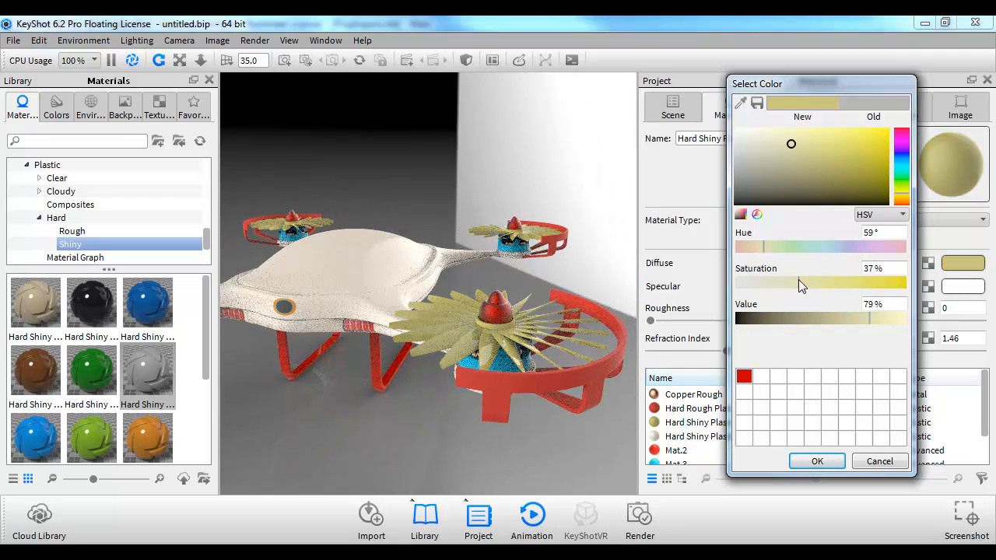
- Apply the Anodized Brushed Grey metal material to the blue motor housings and accept the blades' yellow colour
left_click_drag(558, 309, 518, 299)
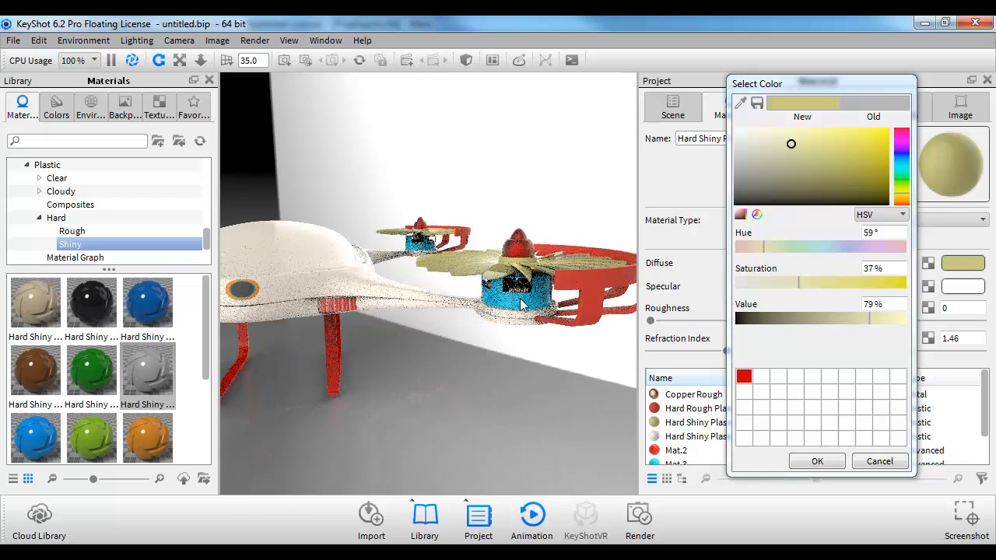
scroll(74, 229, "down", 2)
scroll(39, 194, "up", 3)
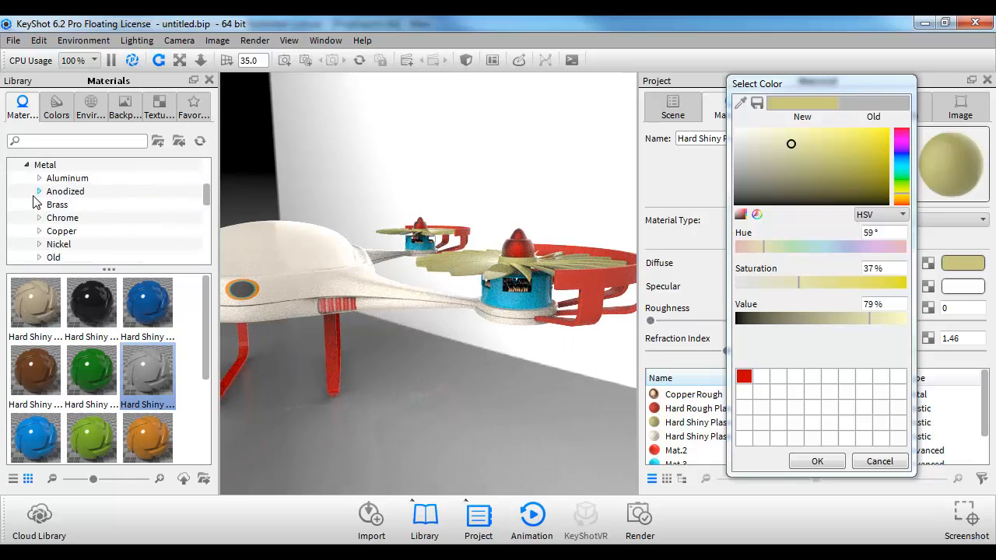
scroll(39, 190, "down", 1)
left_click(40, 179)
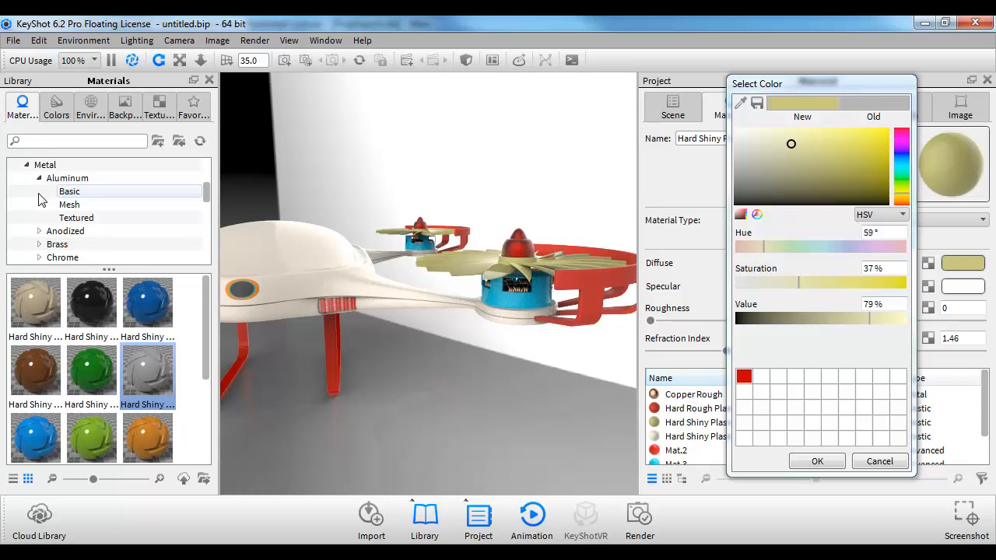
left_click(39, 231)
left_click(68, 245)
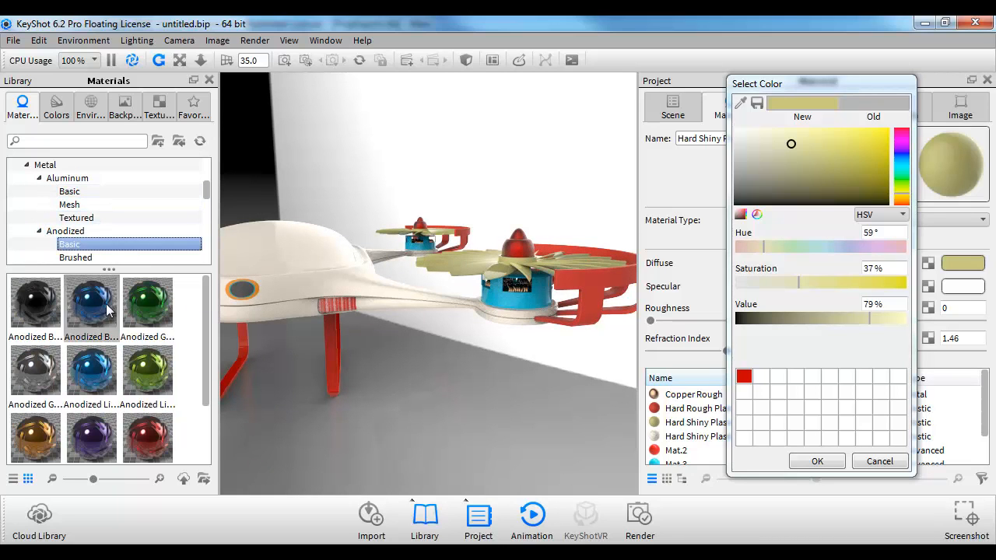
scroll(154, 358, "down", 2)
scroll(90, 231, "down", 1)
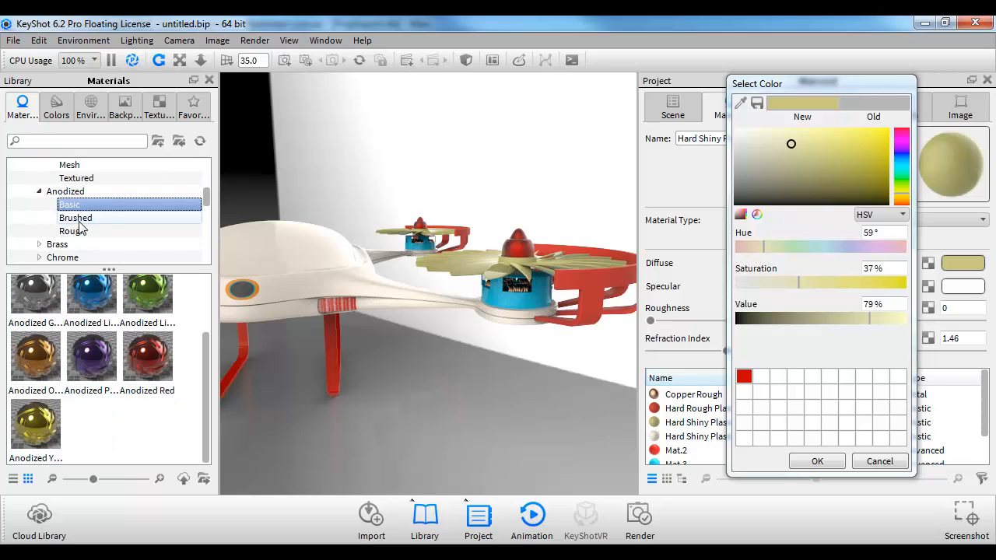
left_click(76, 218)
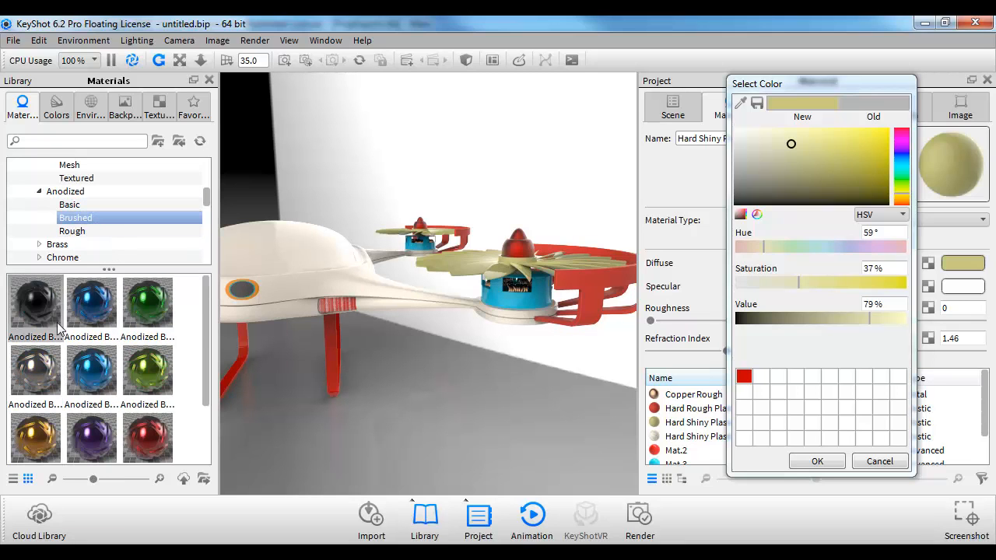
mouse_move(35, 372)
left_mouse_down()
mouse_move(436, 321)
mouse_move(545, 319)
mouse_move(526, 293)
left_mouse_up()
left_click_drag(419, 313, 519, 314)
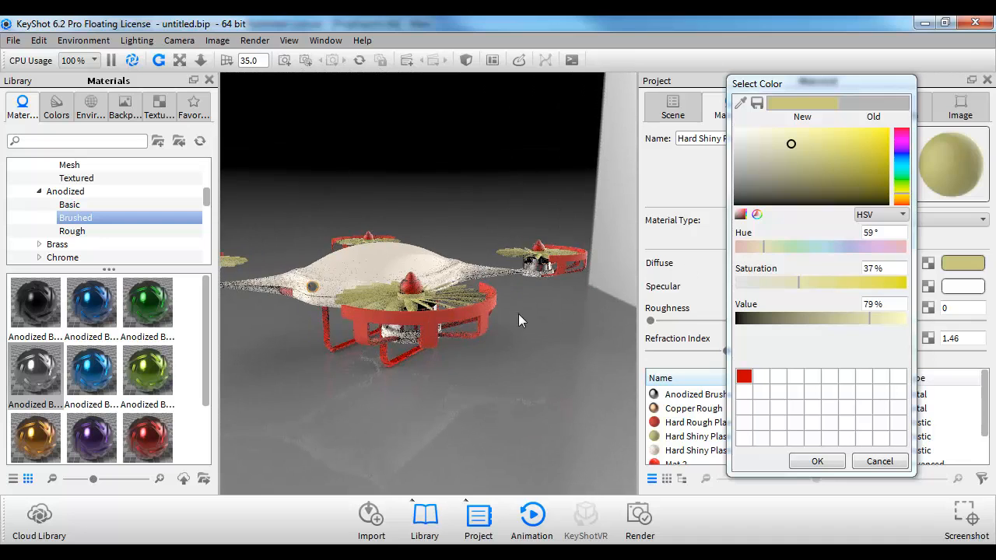
left_click(821, 463)
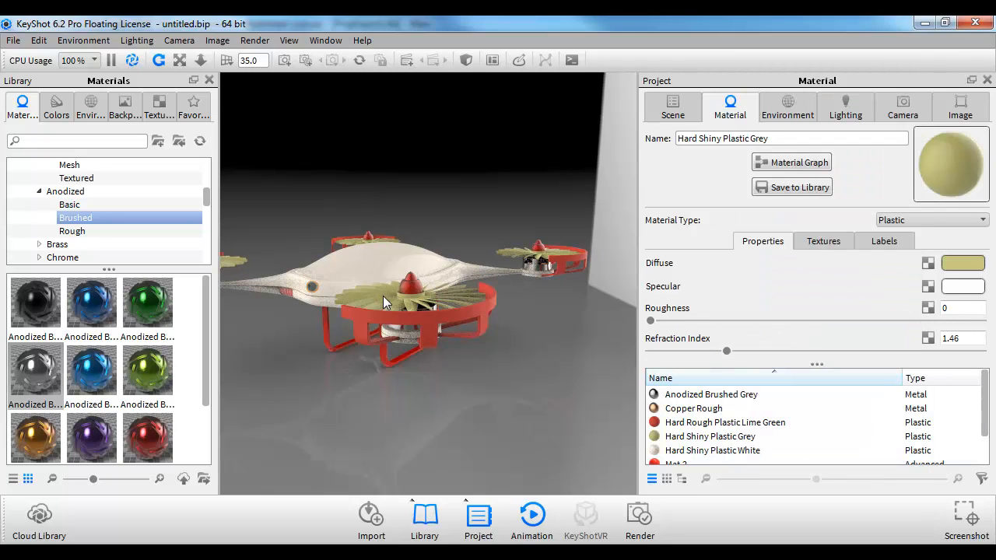
- Try adjusting the roughness of the drone body's white plastic material
double_click(399, 268)
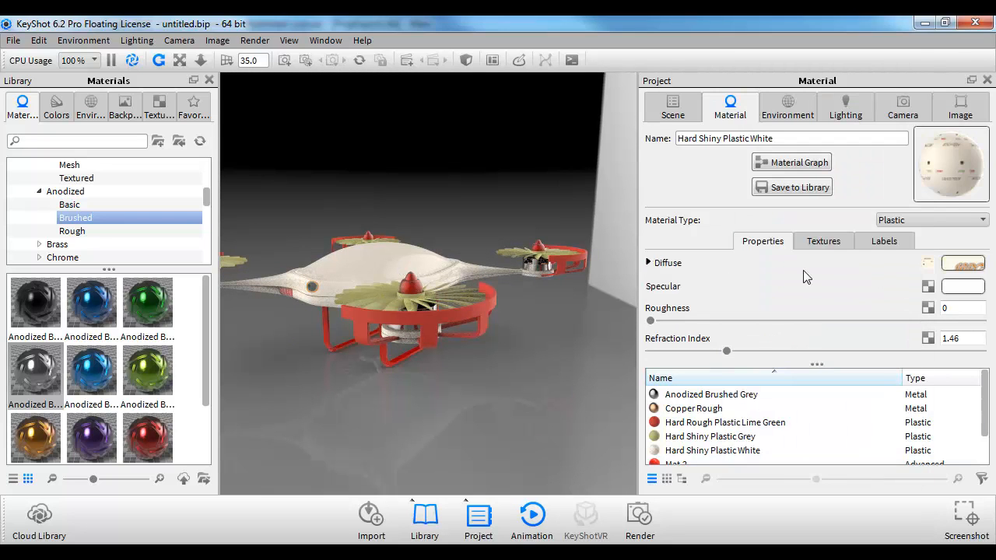
left_click(822, 245)
left_click(769, 242)
mouse_move(651, 321)
left_mouse_down()
mouse_move(763, 321)
mouse_move(653, 321)
left_mouse_up()
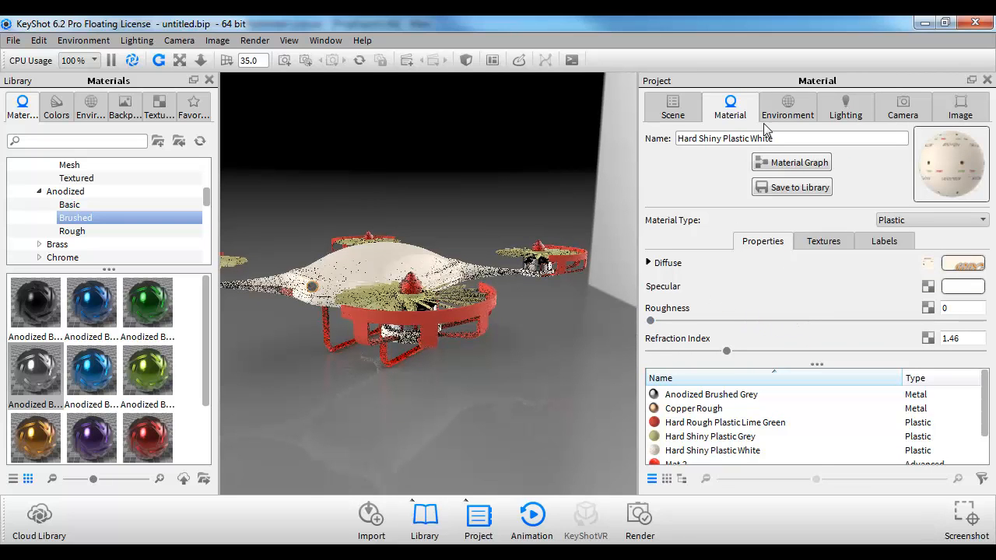
- Set the brightness of the 2 Panels 2k lighting environment to 0.995
left_click(784, 110)
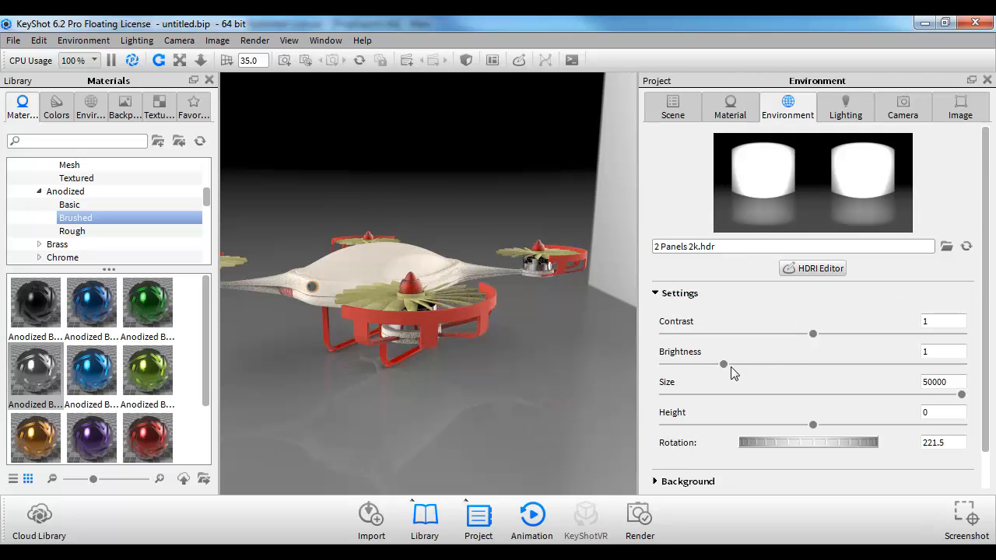
mouse_move(724, 364)
left_mouse_down()
mouse_move(688, 366)
mouse_move(867, 358)
mouse_move(723, 369)
left_mouse_up()
scroll(703, 314, "down", 1)
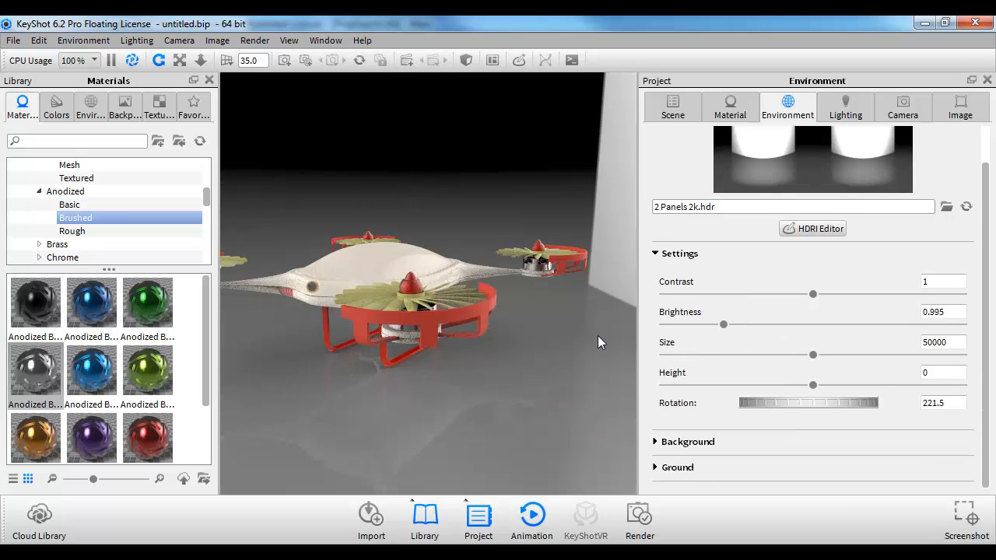
- Switch the environment background to a solid colour and make it grey with hue 0°, saturation 0% and value 54%
left_click_drag(599, 343, 538, 313)
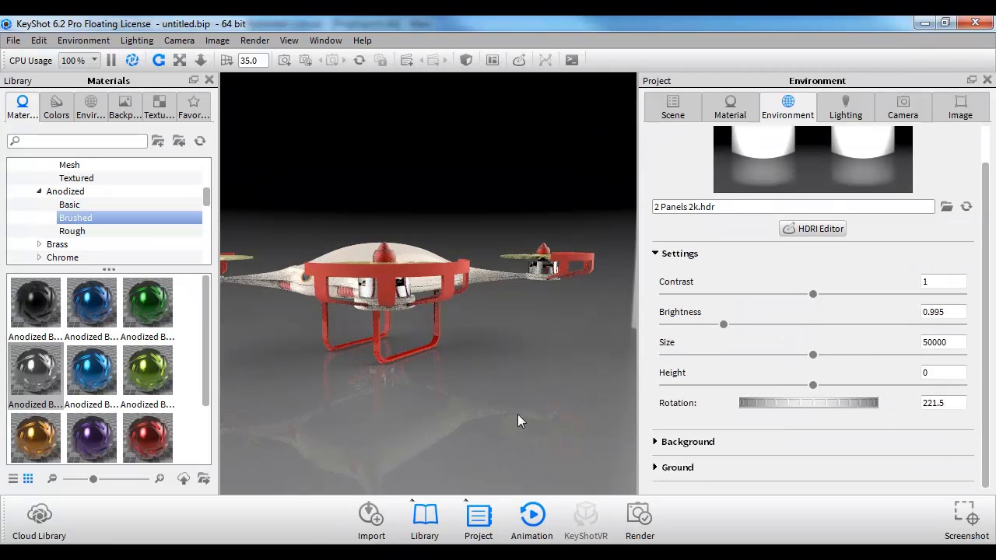
left_click(662, 445)
scroll(677, 403, "down", 2)
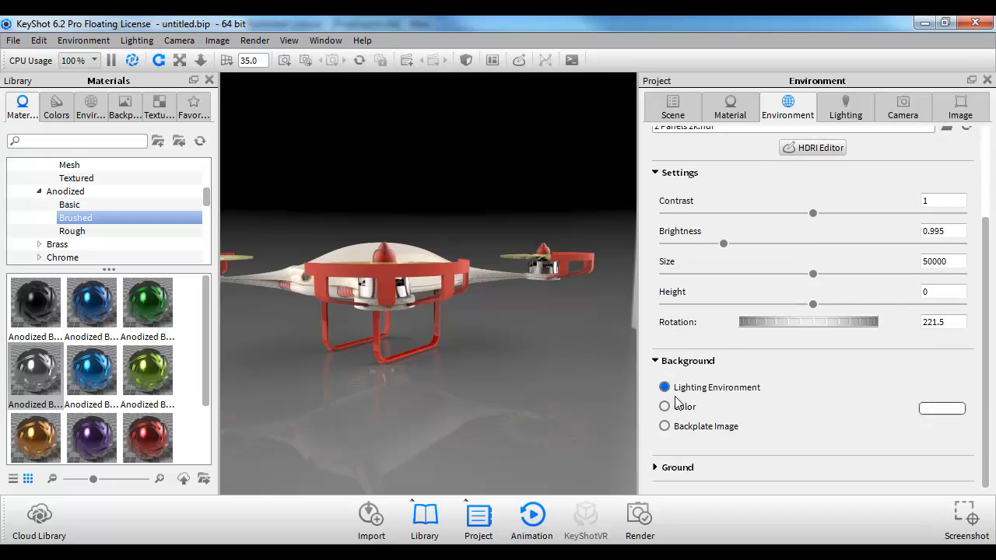
left_click(679, 408)
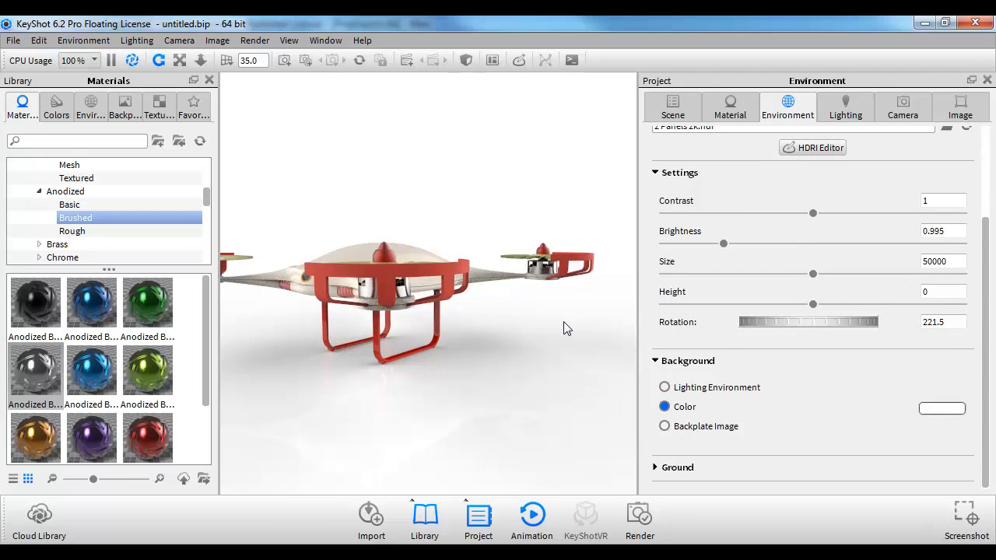
left_click(939, 417)
left_click(853, 353)
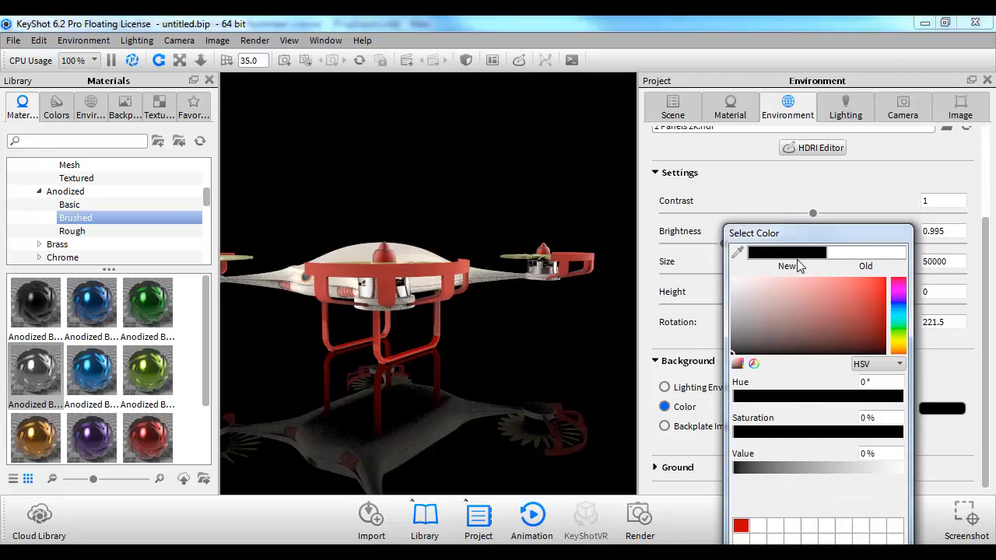
left_click_drag(798, 245, 764, 188)
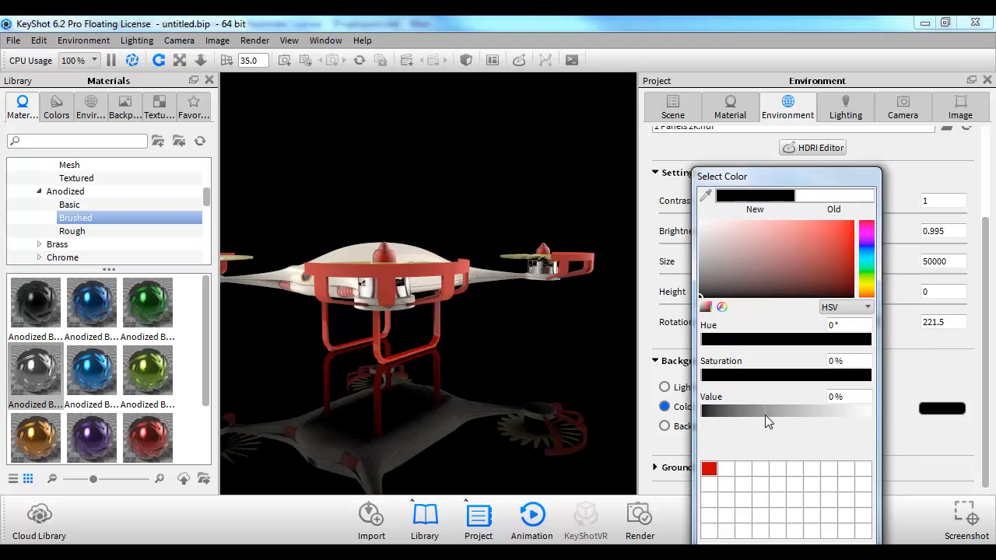
left_click_drag(765, 415, 794, 413)
left_click_drag(842, 178, 797, 98)
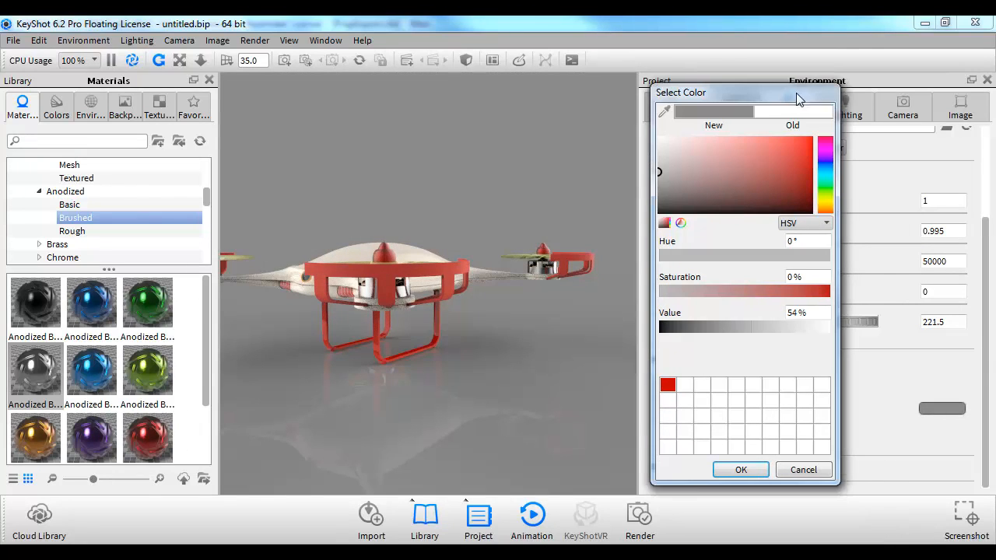
left_click(743, 469)
- Reduce the environment's ground size to 1264.79
right_click_drag(540, 352, 373, 303, "alt")
middle_click_drag(375, 309, 400, 305)
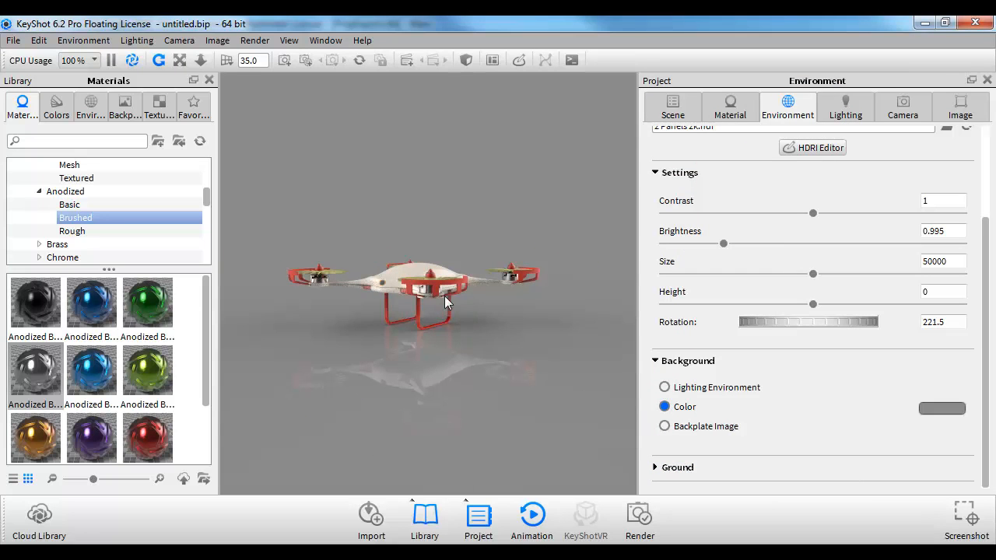
left_click_drag(444, 296, 422, 309)
right_click_drag(422, 309, 492, 319, "alt")
left_click_drag(492, 319, 470, 313)
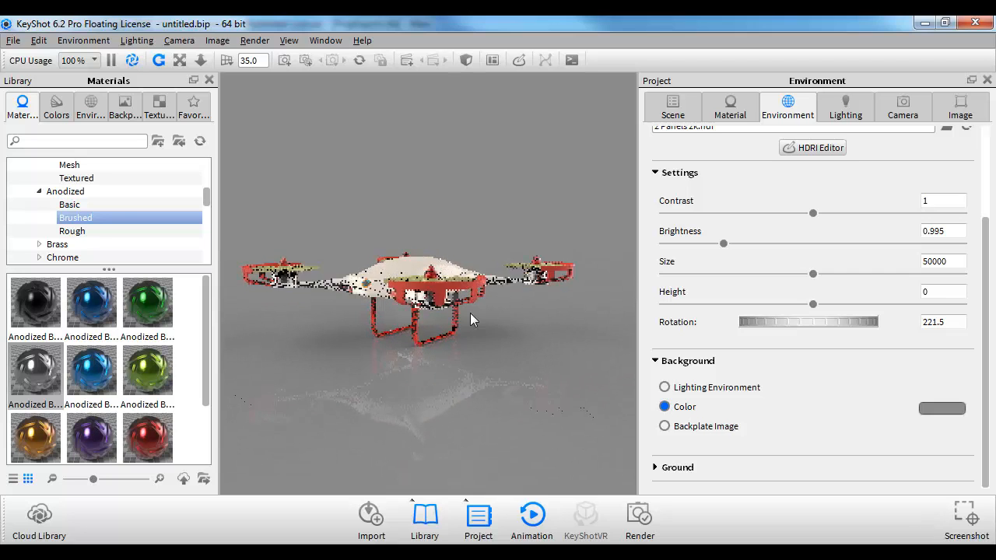
right_click_drag(470, 313, 466, 319, "alt")
middle_click_drag(466, 319, 491, 329)
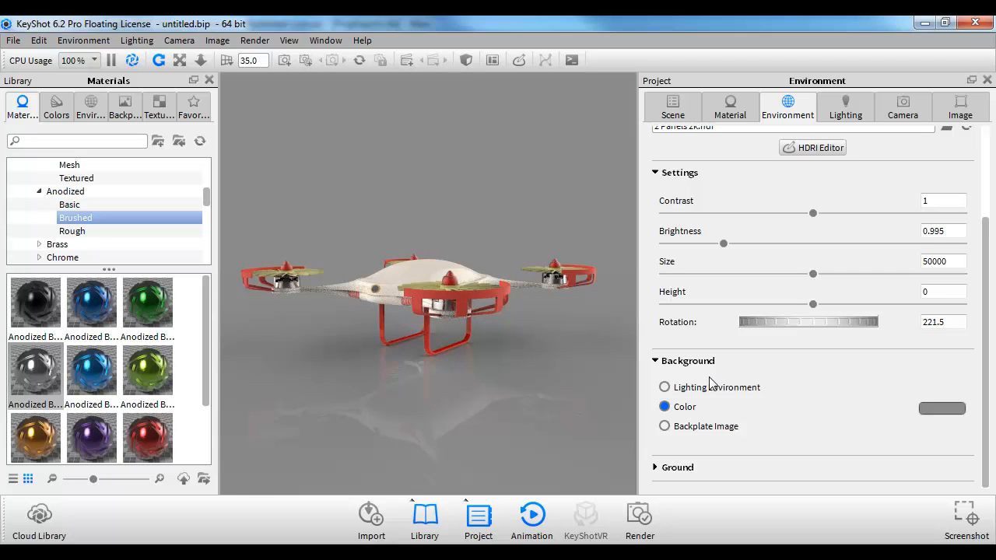
left_click(667, 468)
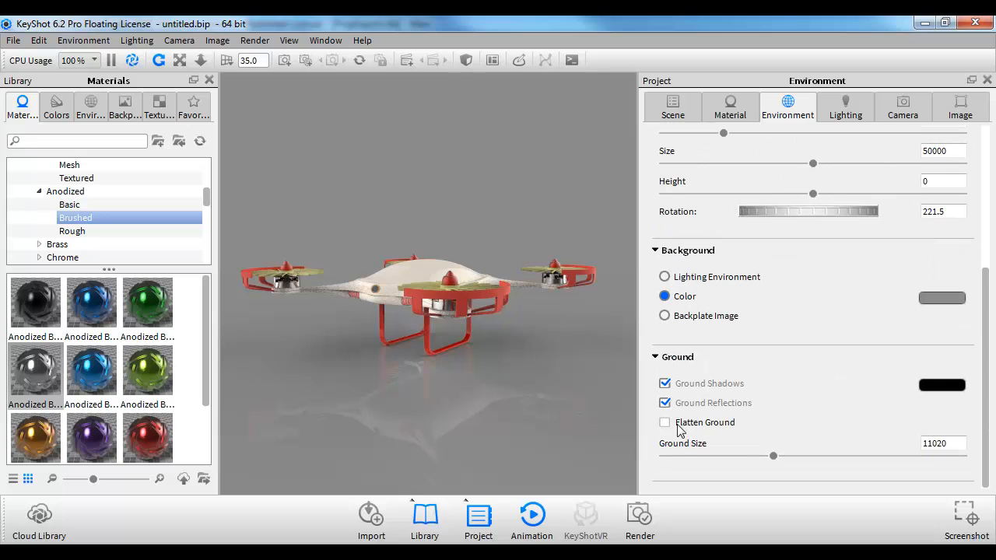
left_click_drag(773, 457, 676, 458)
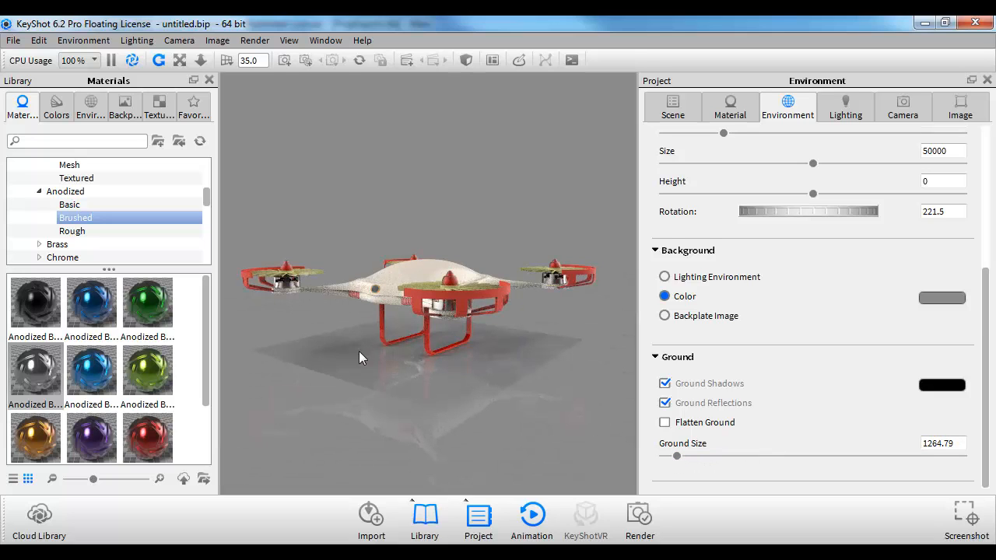
- Set the environment's ground size to 16112.315
left_click_drag(676, 457, 964, 456)
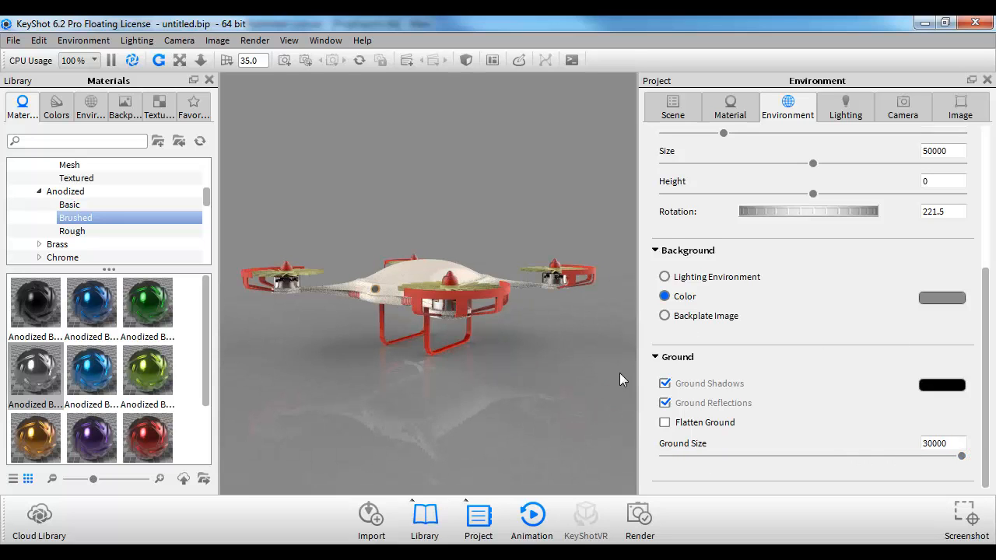
left_click_drag(962, 457, 823, 450)
left_click_drag(479, 282, 325, 127)
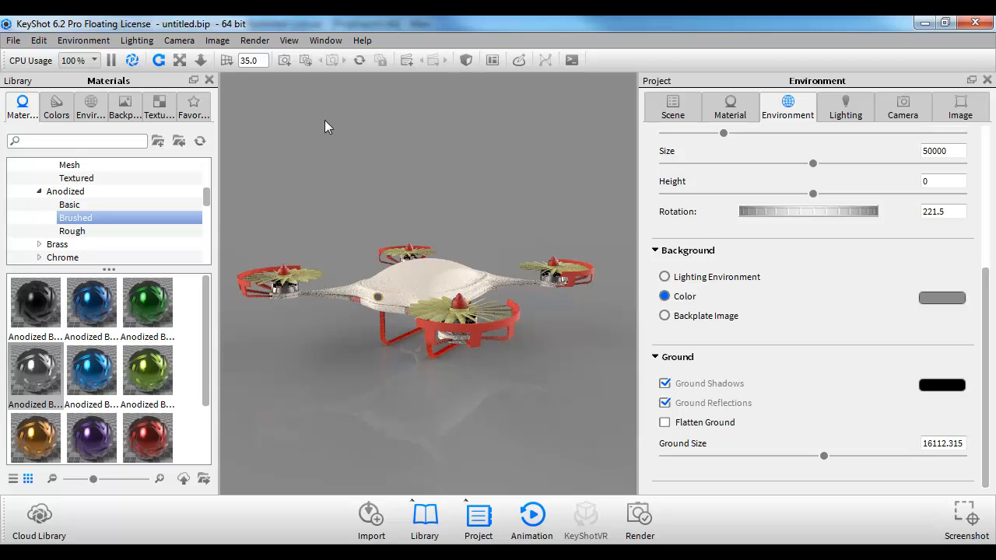
left_click(210, 43)
left_click(210, 42)
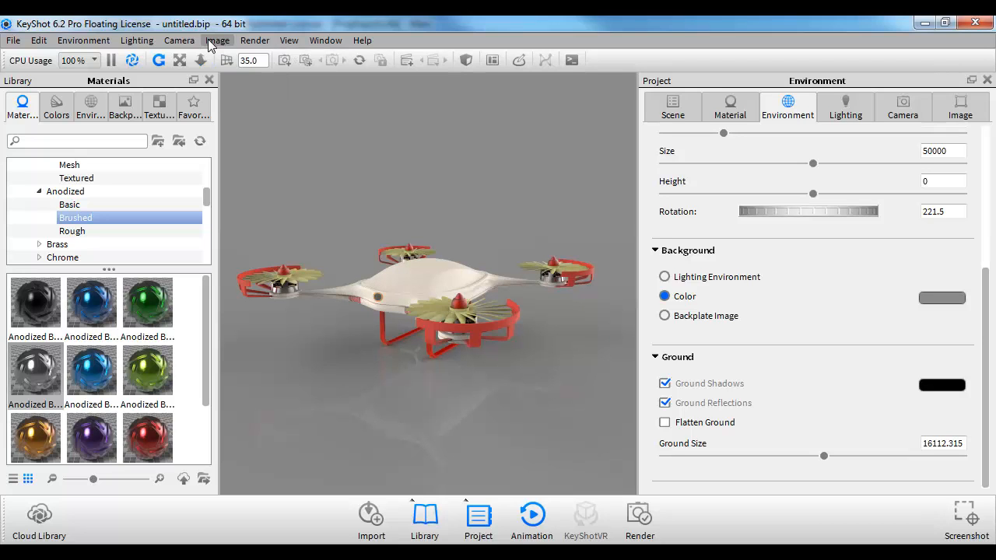
left_click(214, 41)
mouse_move(290, 67)
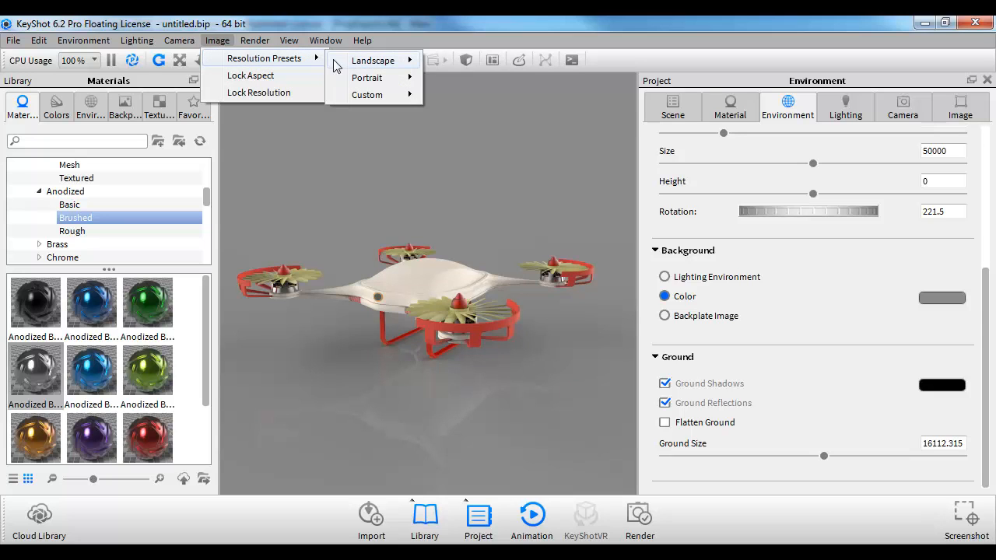
mouse_move(369, 64)
left_click(652, 45)
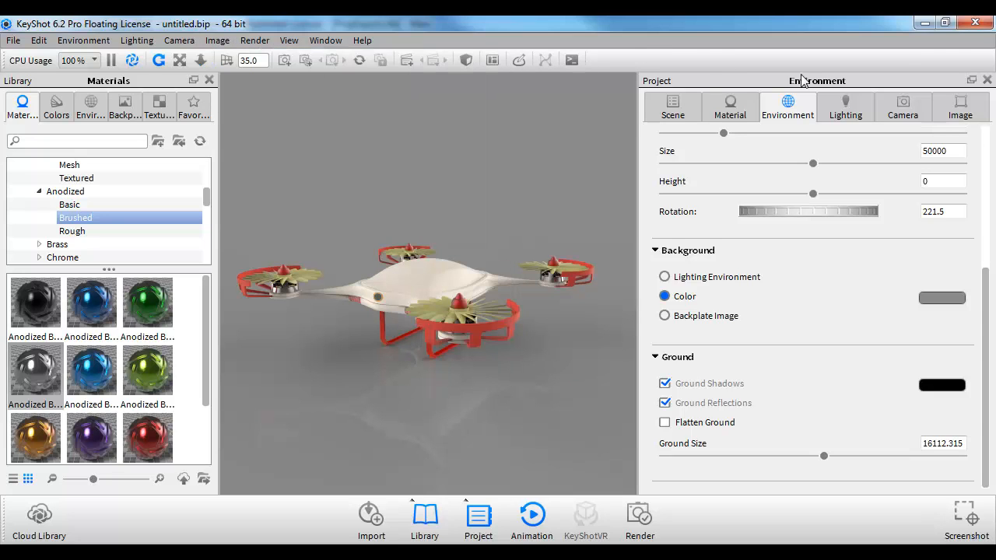
left_click(961, 117)
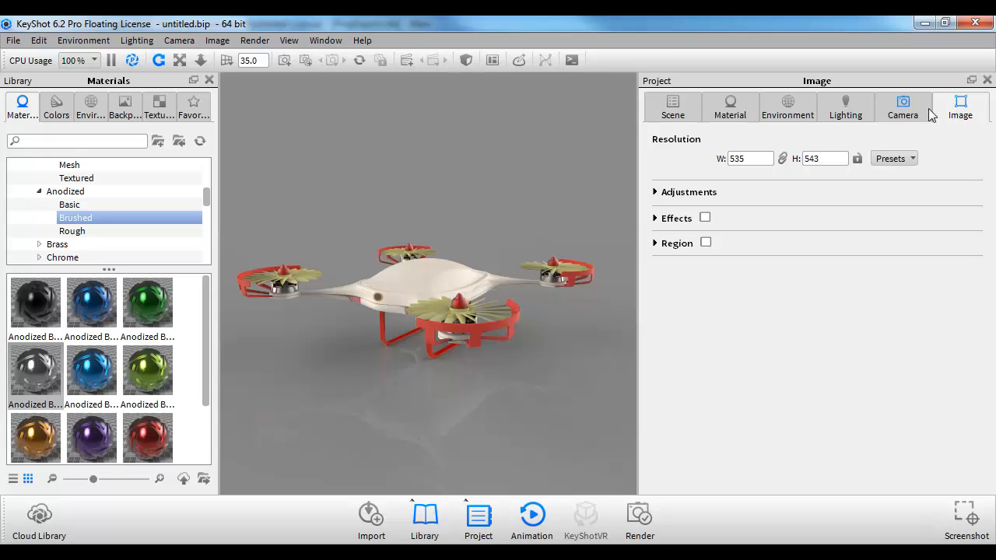
- Try a perspective focal length of 15 in the Free Camera's lens settings
left_click(915, 112)
left_click(723, 266)
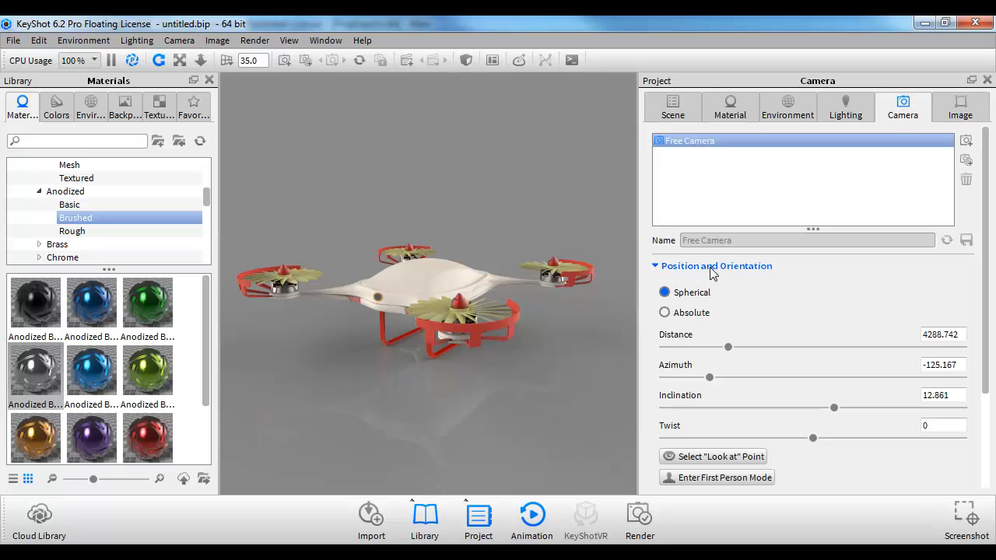
left_click(657, 266)
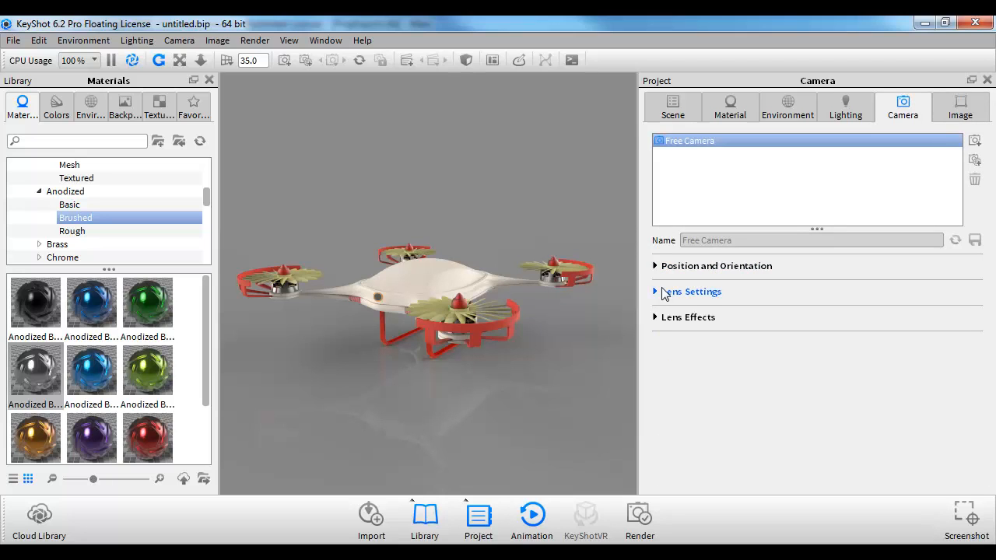
left_click(663, 291)
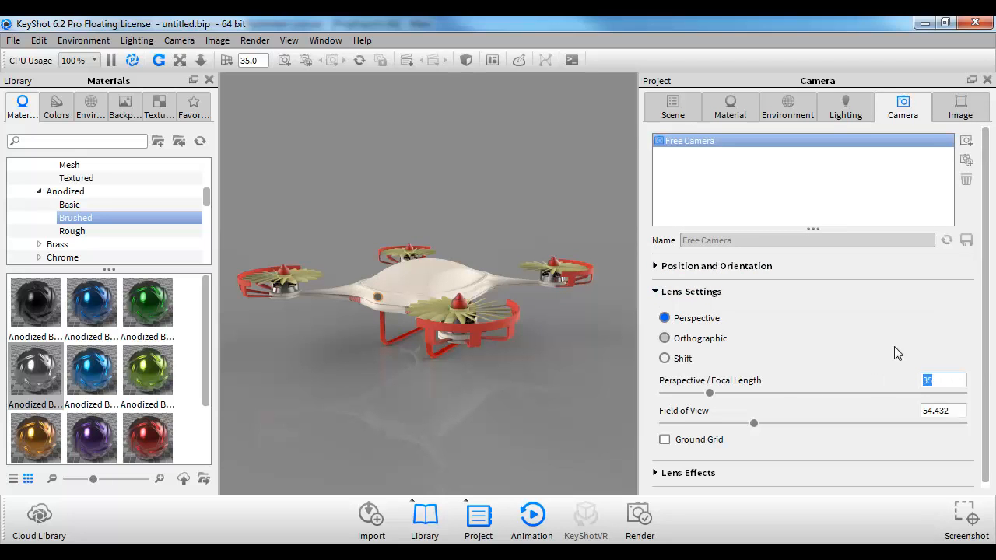
type("15")
key("Return")
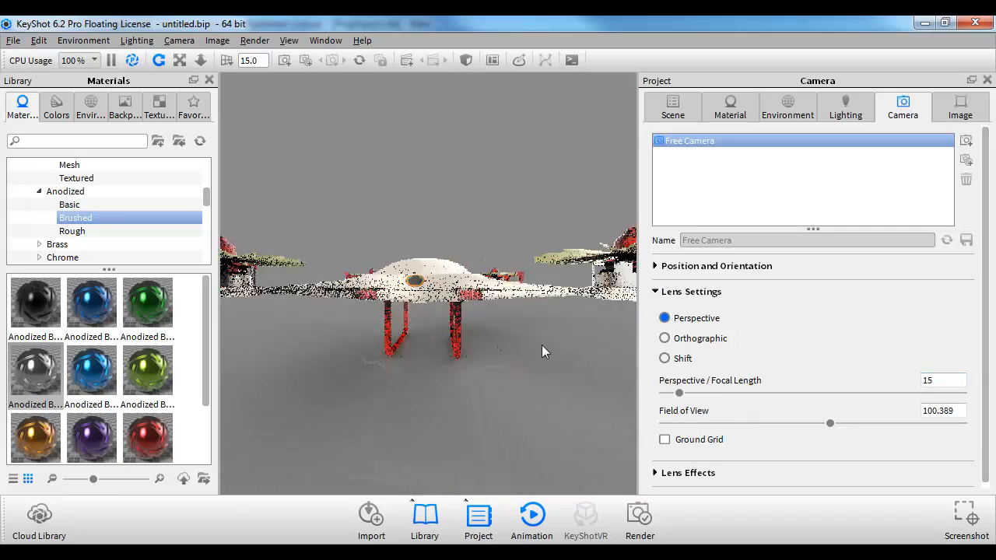
left_click_drag(542, 351, 443, 350)
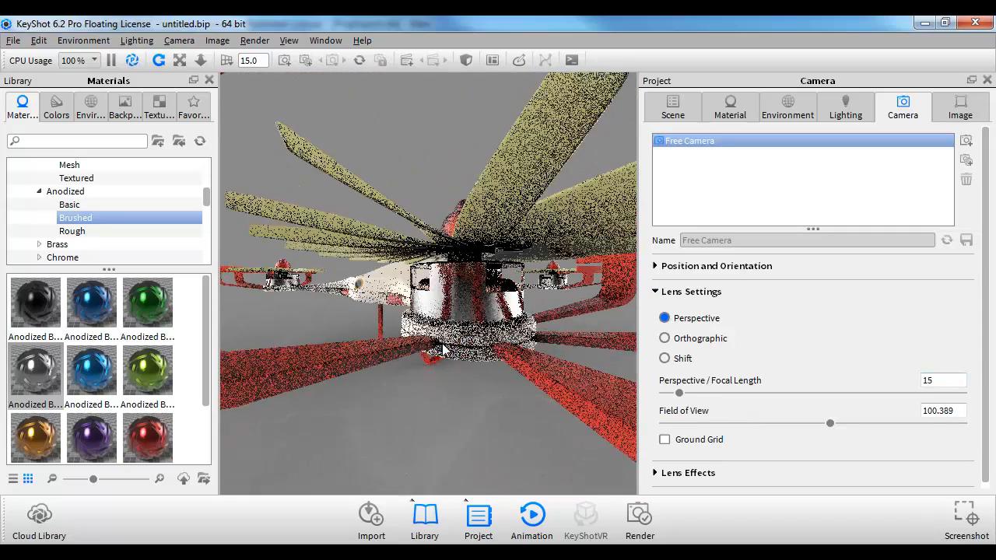
- Set the Free Camera's perspective focal length to 50
double_click(934, 381)
type("5")
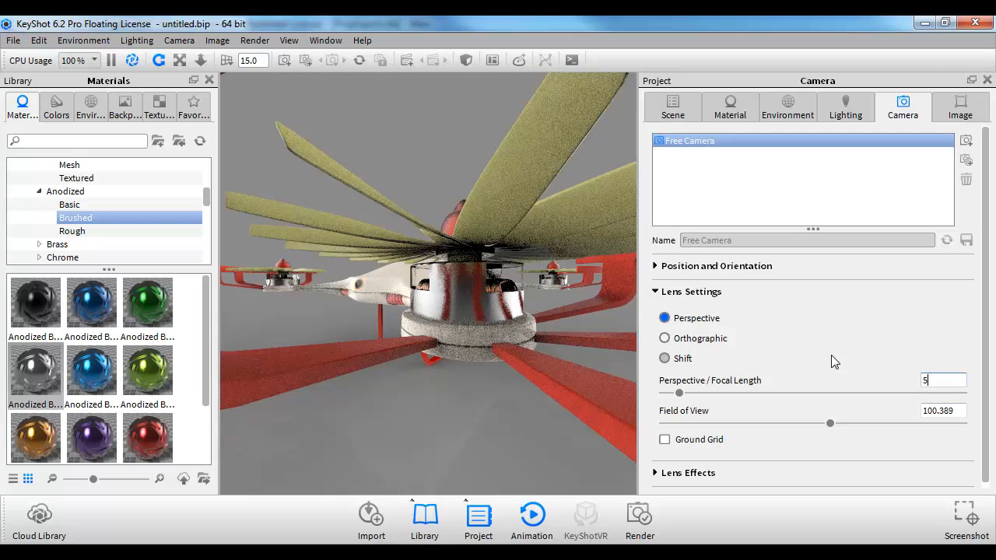
type("0")
key("Return")
mouse_move(410, 316)
left_mouse_down()
mouse_move(398, 316)
mouse_move(518, 333)
mouse_move(398, 330)
mouse_move(413, 316)
left_mouse_up()
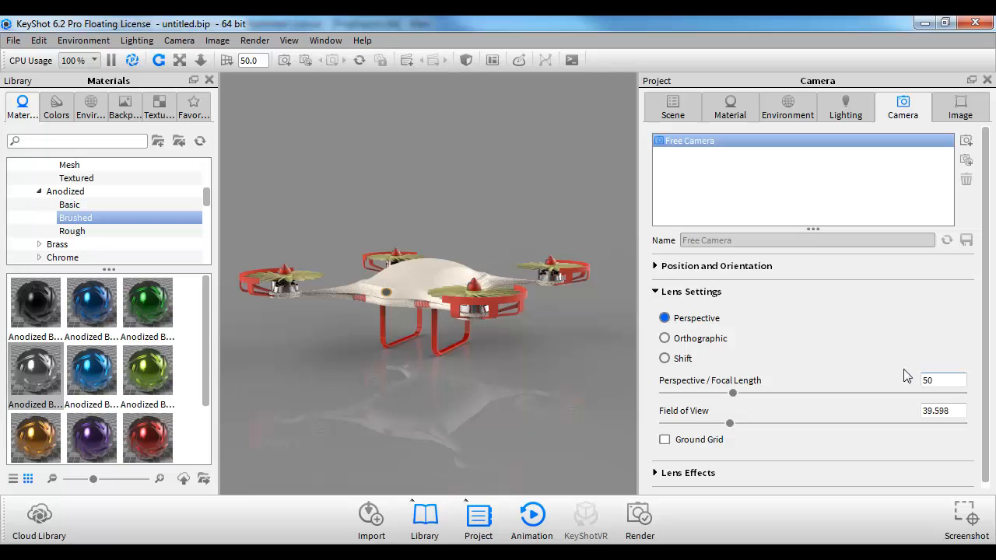
- Try the depth of field lens effect on the Free Camera with a close view of the front propeller
left_click(666, 440)
left_click(665, 441)
left_click(688, 472)
scroll(689, 436, "down", 3)
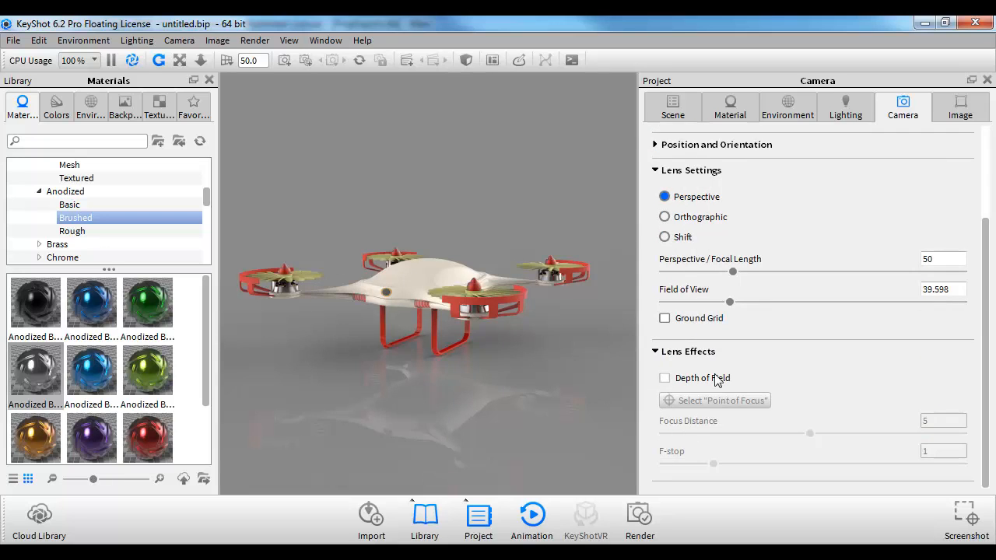
left_click(702, 380)
left_click_drag(534, 309, 509, 310)
right_click_drag(509, 310, 661, 359, "alt")
left_click_drag(485, 297, 510, 292)
right_click_drag(510, 292, 641, 329, "alt")
left_click_drag(530, 300, 502, 311)
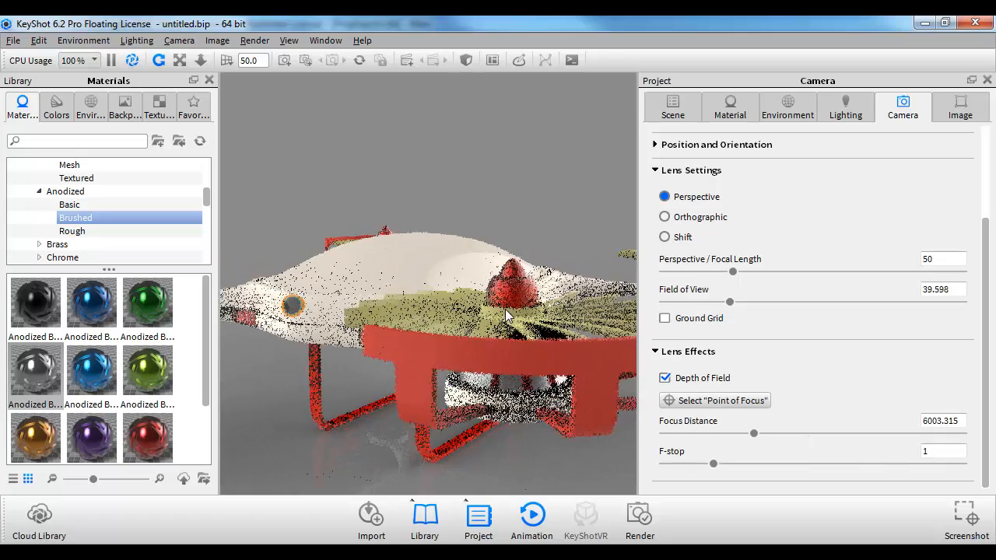
right_click_drag(502, 312, 533, 321, "alt")
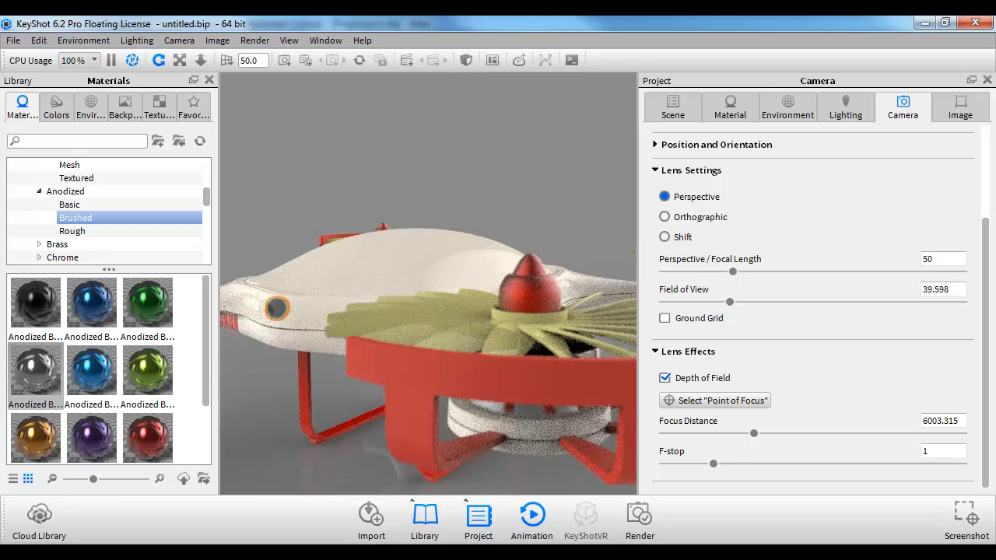
left_click_drag(537, 342, 437, 305)
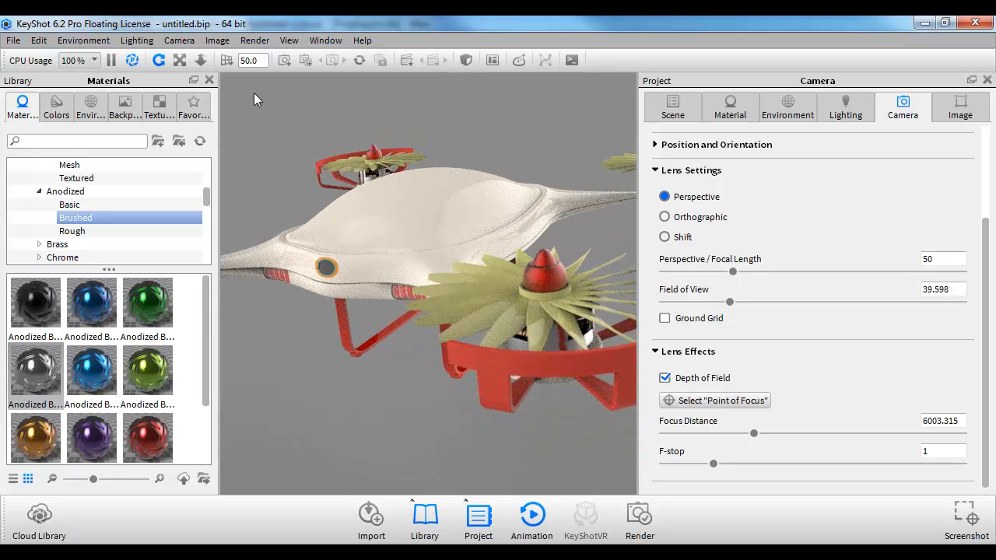
- Turn off the camera's depth of field and check the motion blur option in the render commands
left_click(217, 40)
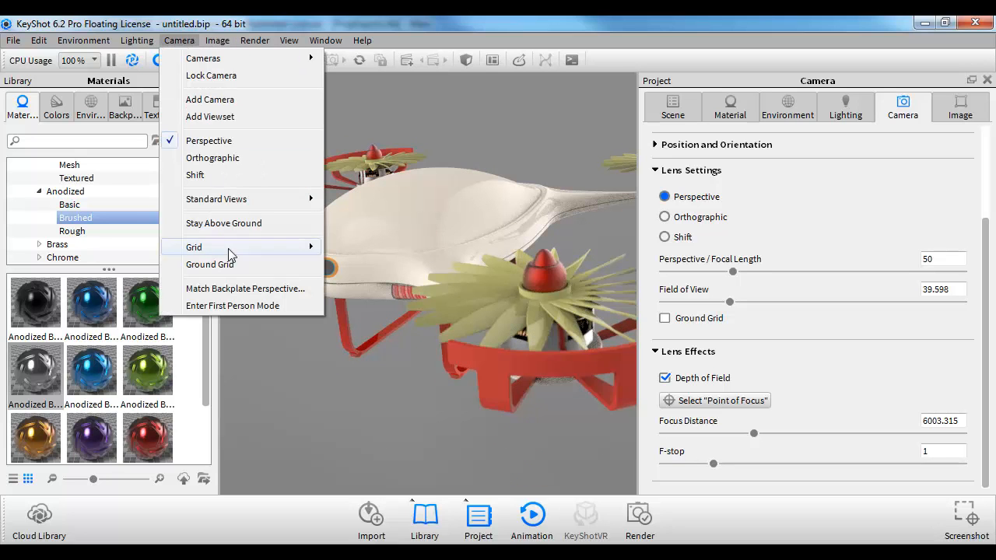
mouse_move(255, 40)
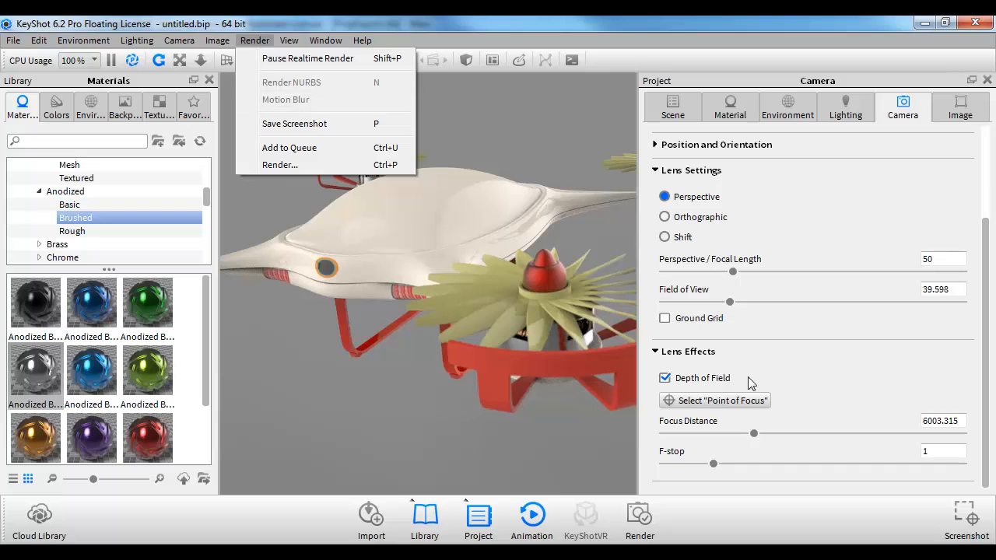
left_click(717, 378)
left_click(261, 43)
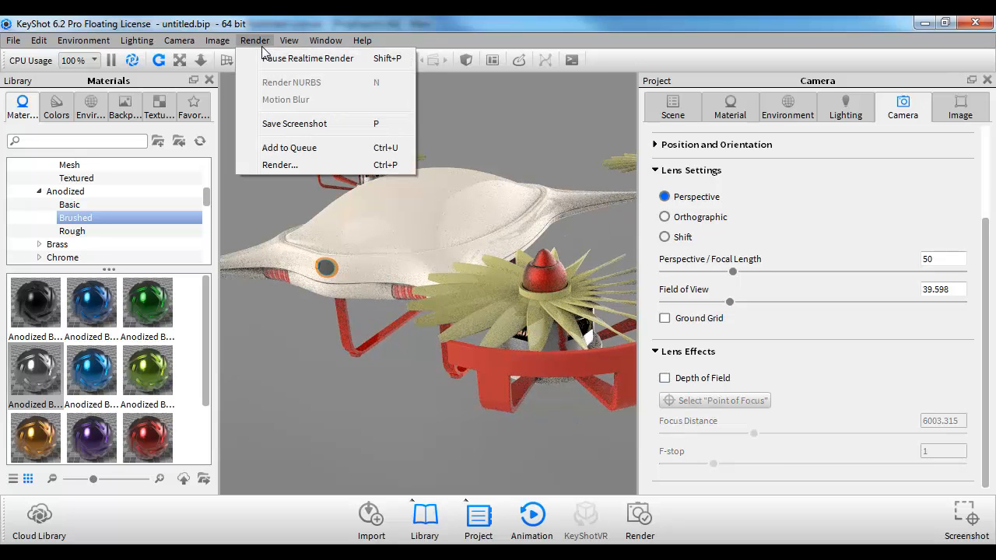
left_click(261, 46)
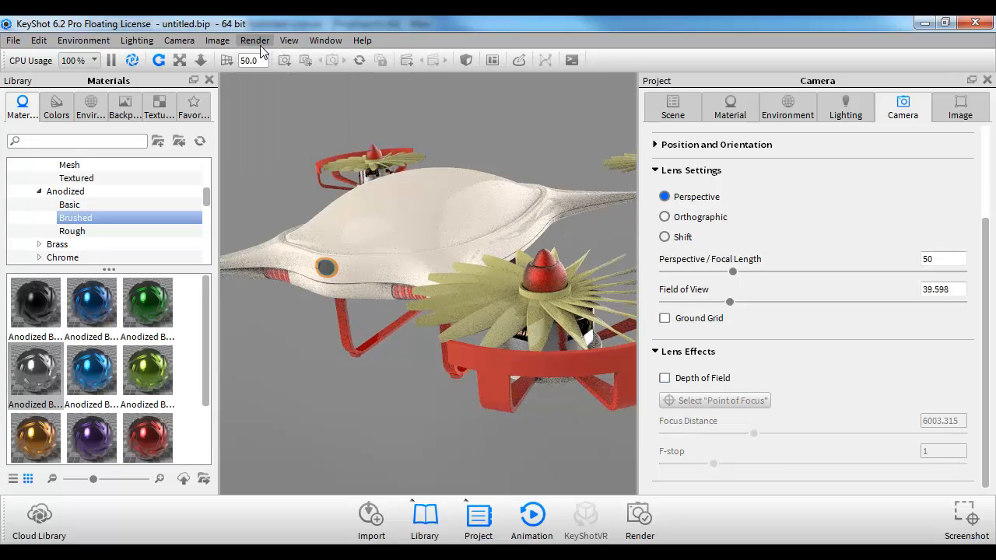
- Switch the lighting from Performance Mode to the Basic preset and check the motion blur render option
left_click(137, 41)
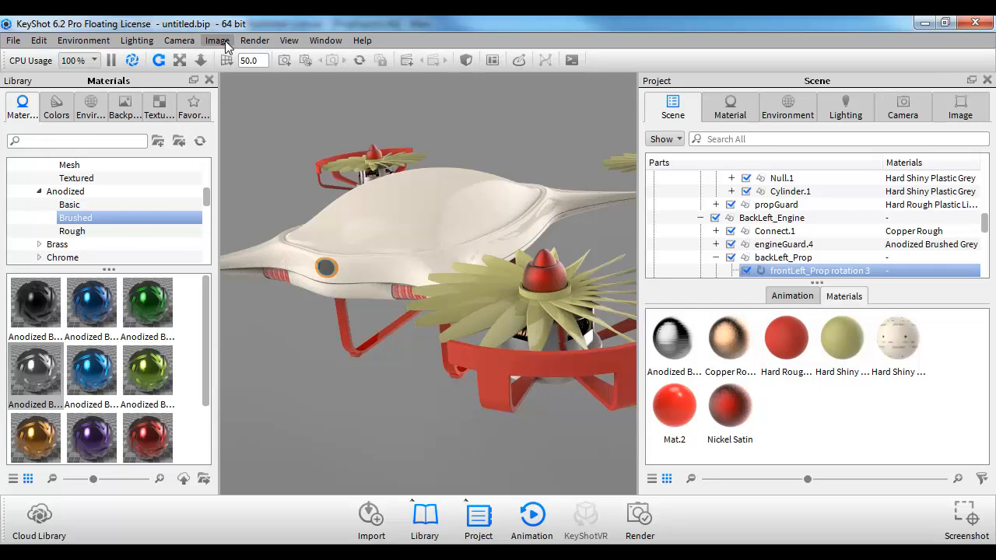
left_click(225, 44)
mouse_move(253, 40)
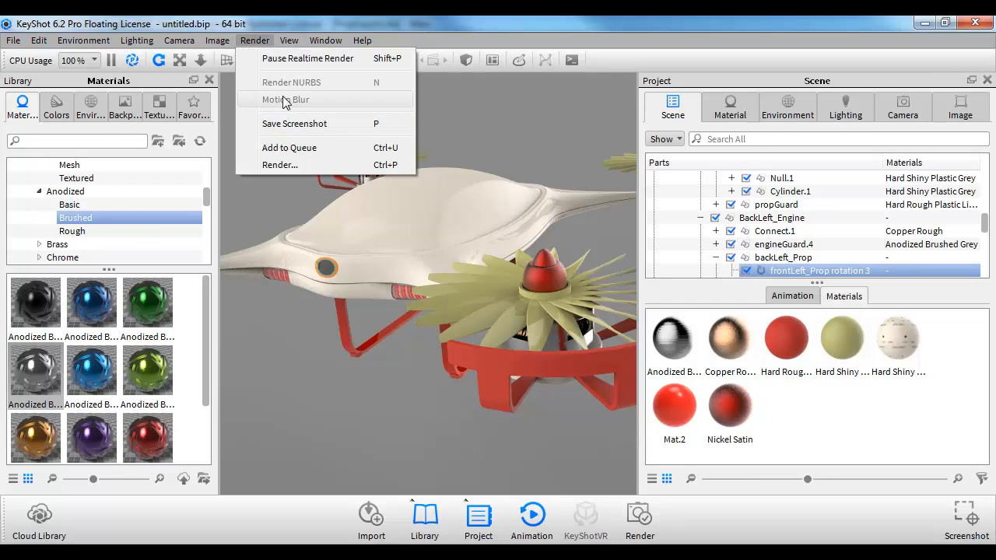
mouse_move(180, 40)
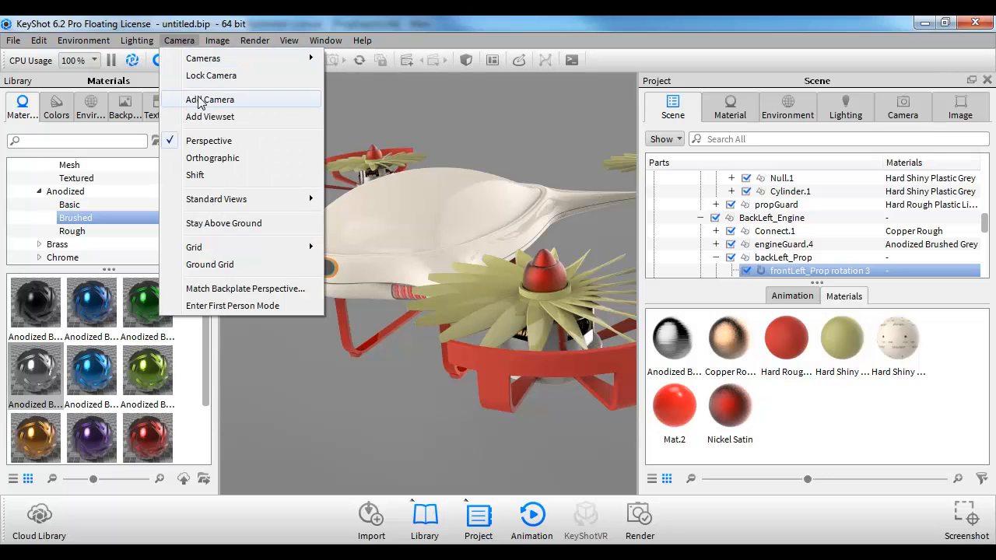
mouse_move(137, 40)
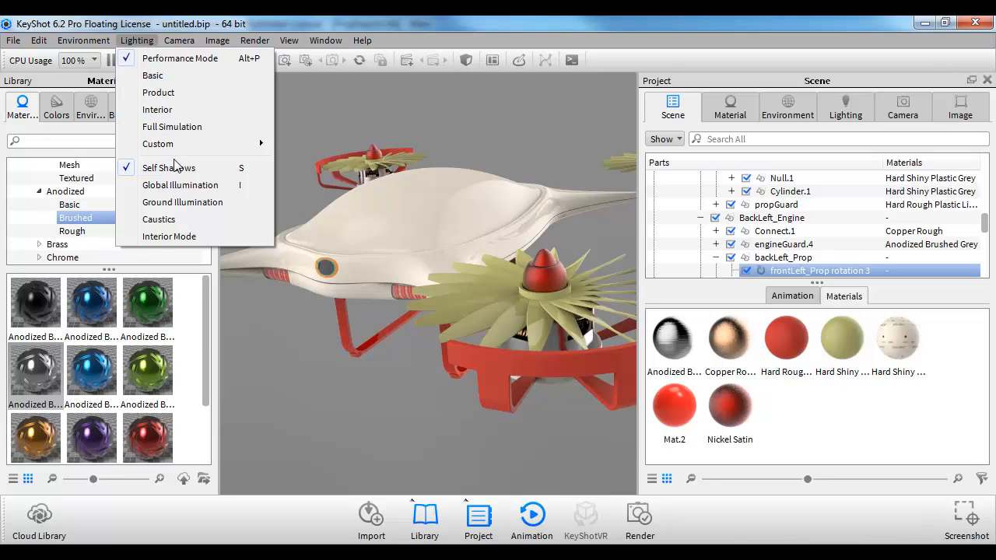
left_click(153, 75)
left_click(254, 41)
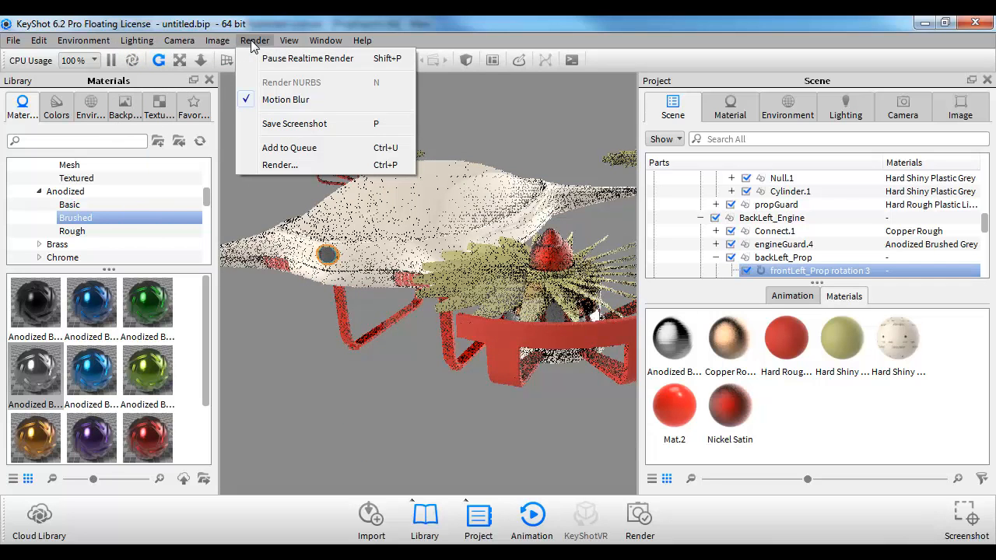
left_click(255, 41)
left_click(137, 40)
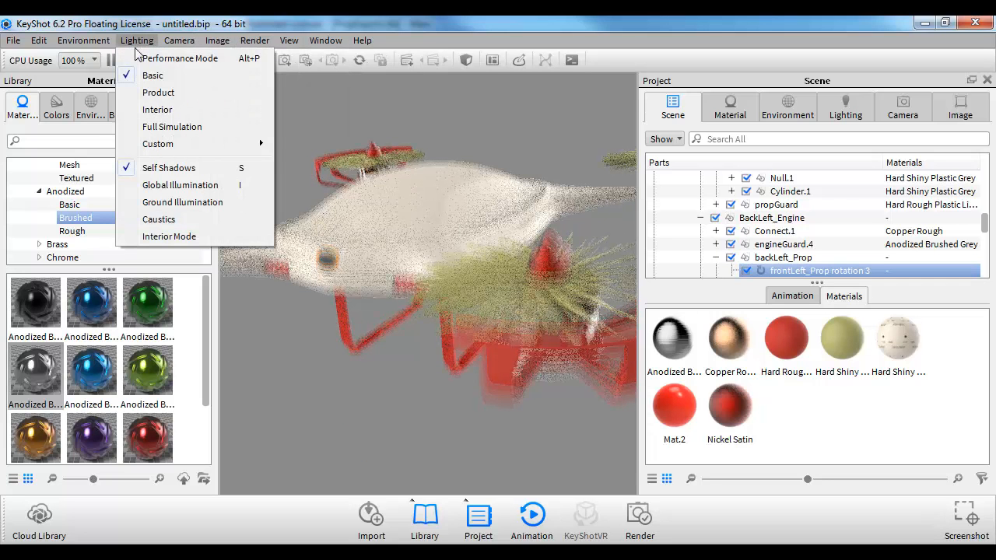
left_click(794, 413)
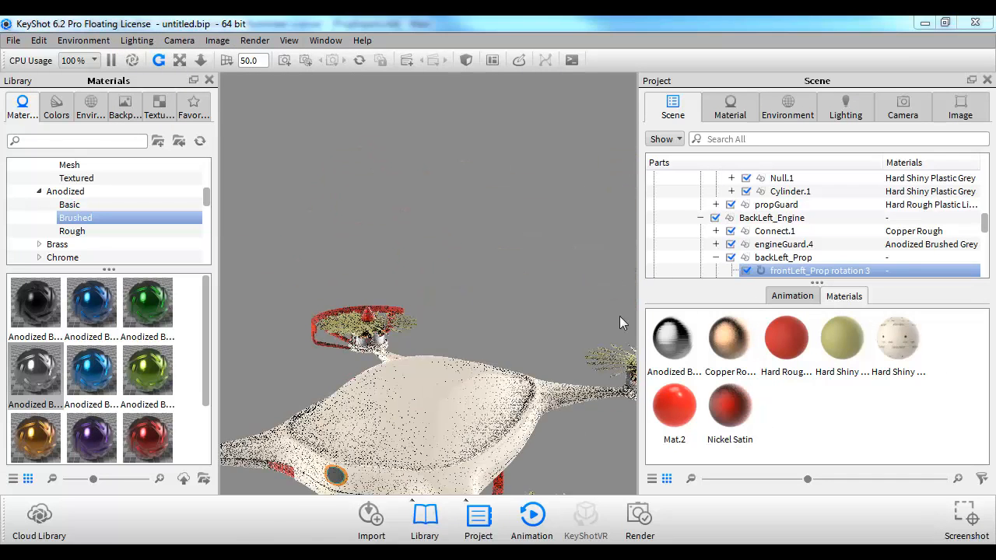
- Turn on depth of field in the Free Camera's lens effects for a close view of the front propeller and body
mouse_move(523, 313)
left_mouse_down("alt")
mouse_move(511, 263)
mouse_move(404, 313)
mouse_move(494, 322)
mouse_move(476, 317)
mouse_move(507, 319)
mouse_move(518, 300)
left_mouse_up("alt")
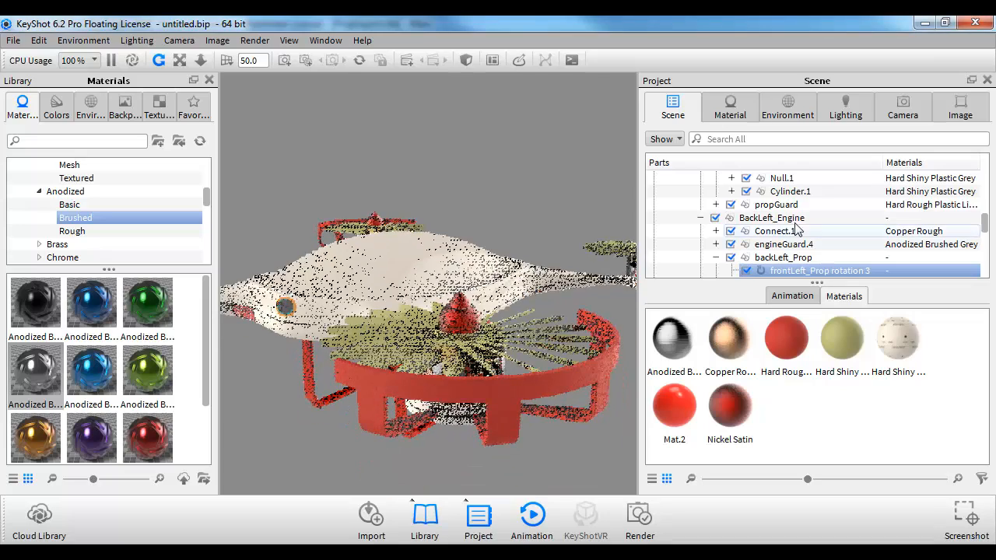
left_click(903, 107)
left_click(704, 378)
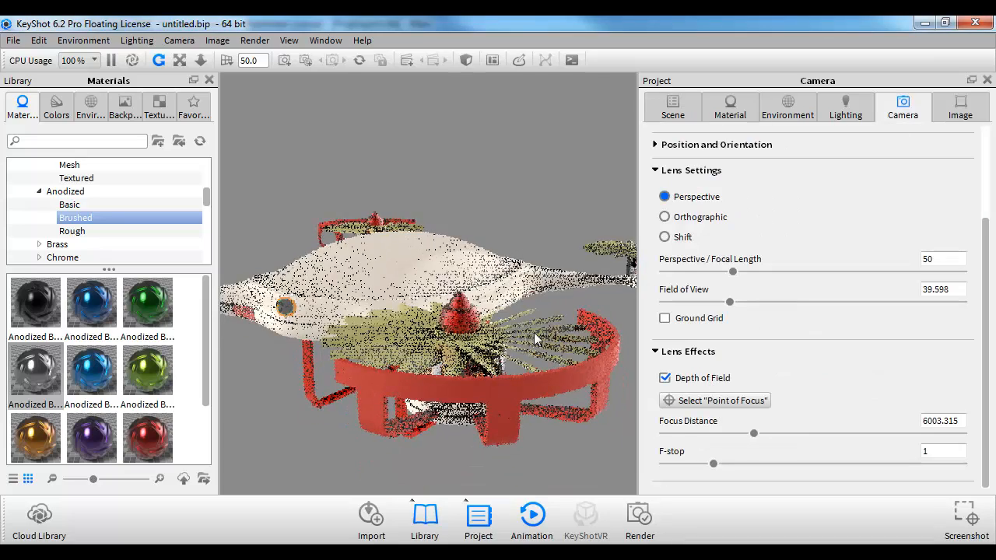
left_click_drag(535, 339, 557, 343)
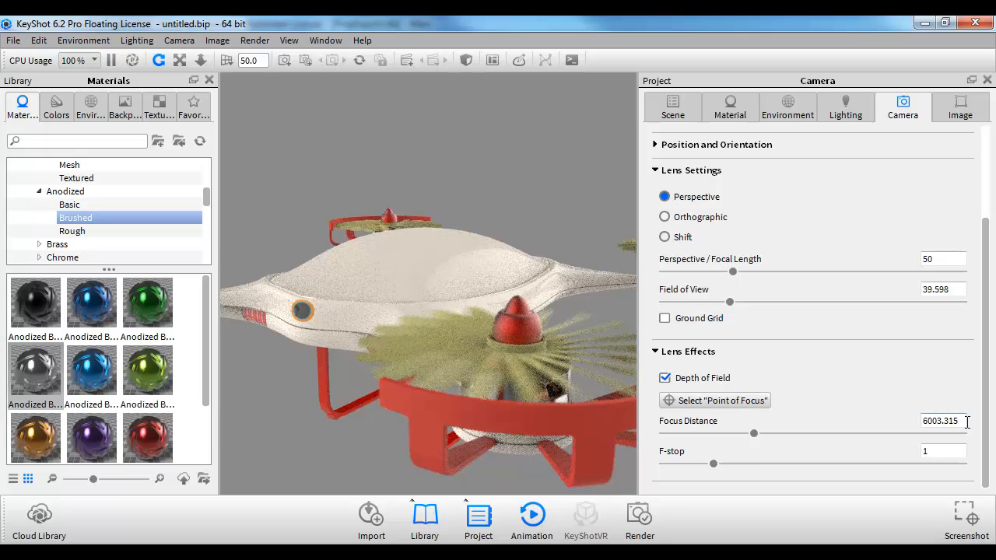
- Pick the round lens on the drone's body as the point of focus and reduce the F-stop to 0.187
left_click_drag(964, 421, 903, 421)
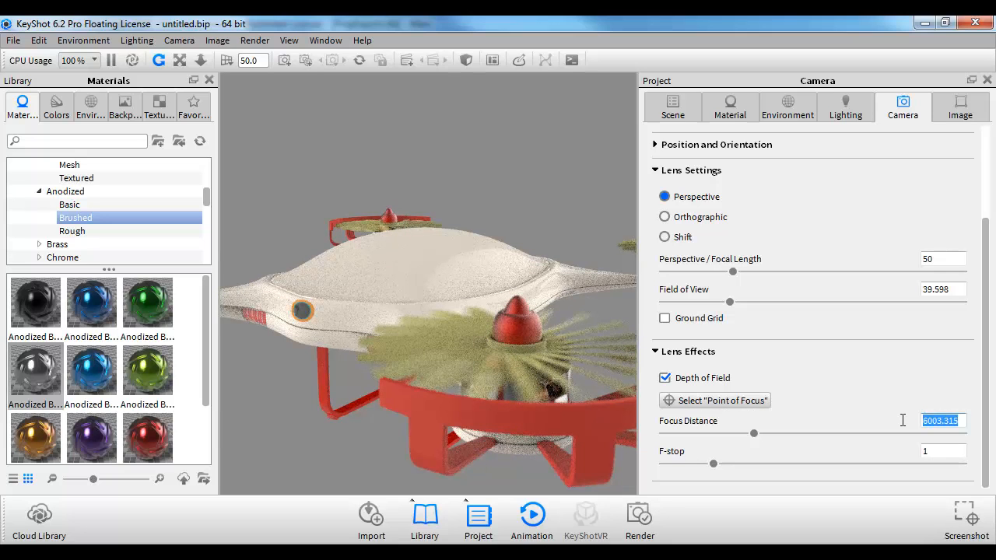
left_click(698, 401)
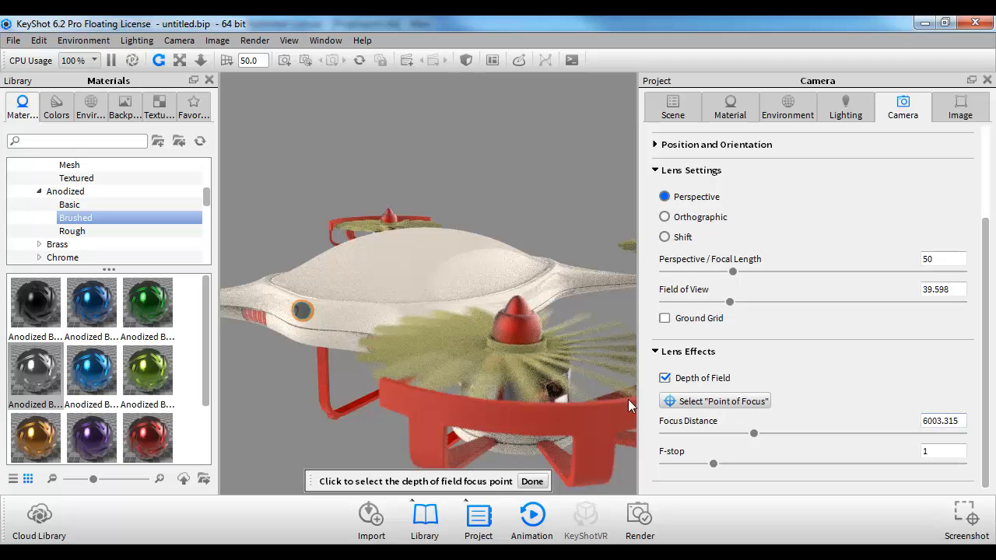
left_click(302, 313)
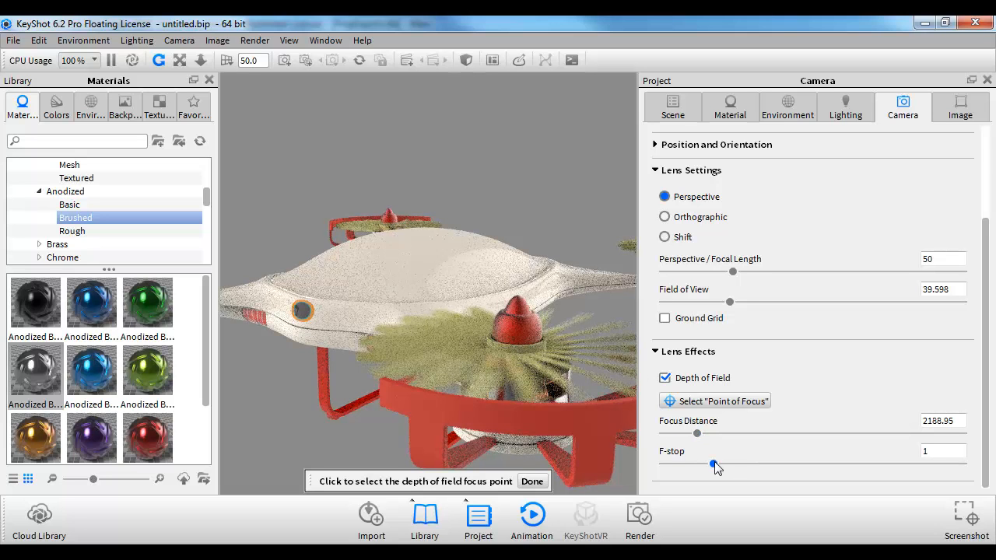
left_click_drag(714, 464, 655, 457)
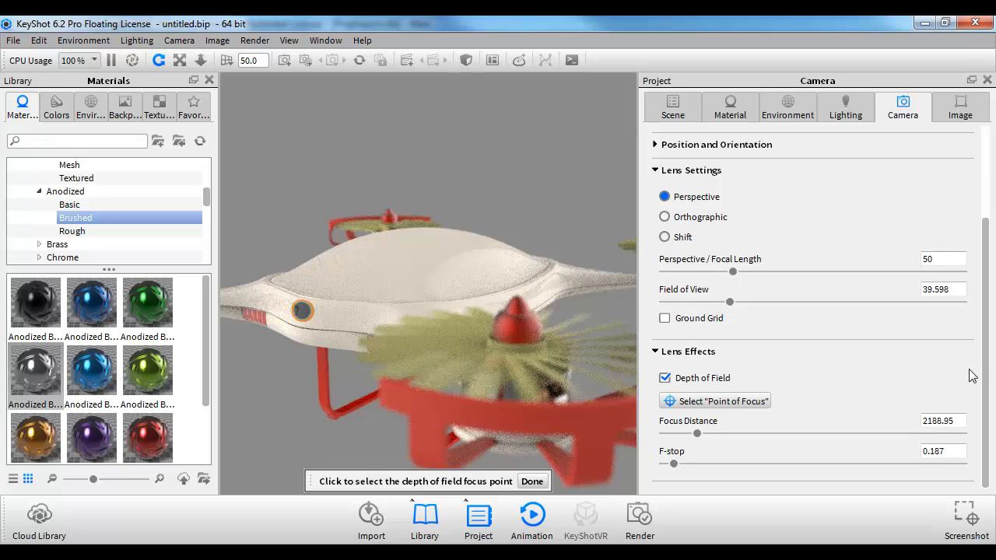
- Set the camera's F-stop to 0.05 and finish the focus point selection
double_click(945, 454)
type(".05")
key("Return")
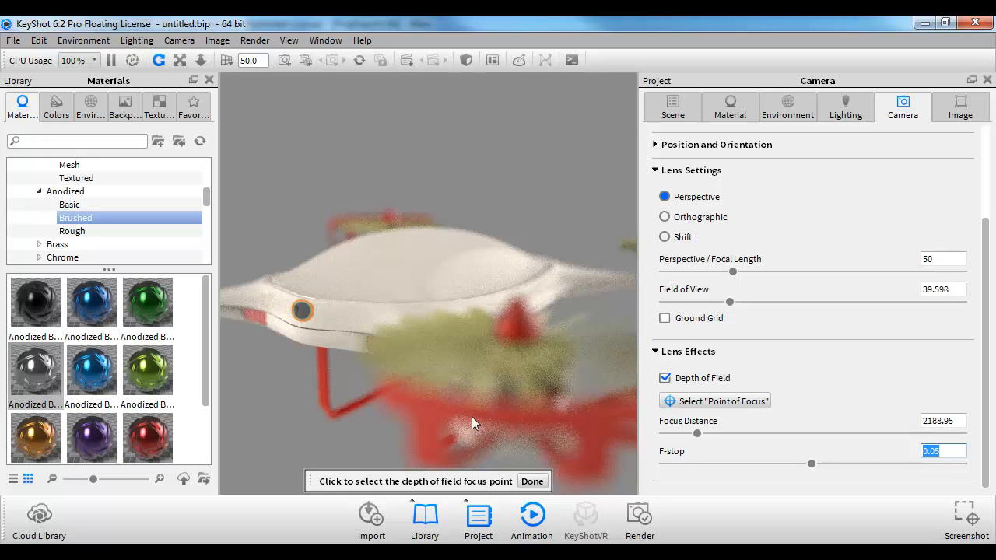
left_click(532, 481)
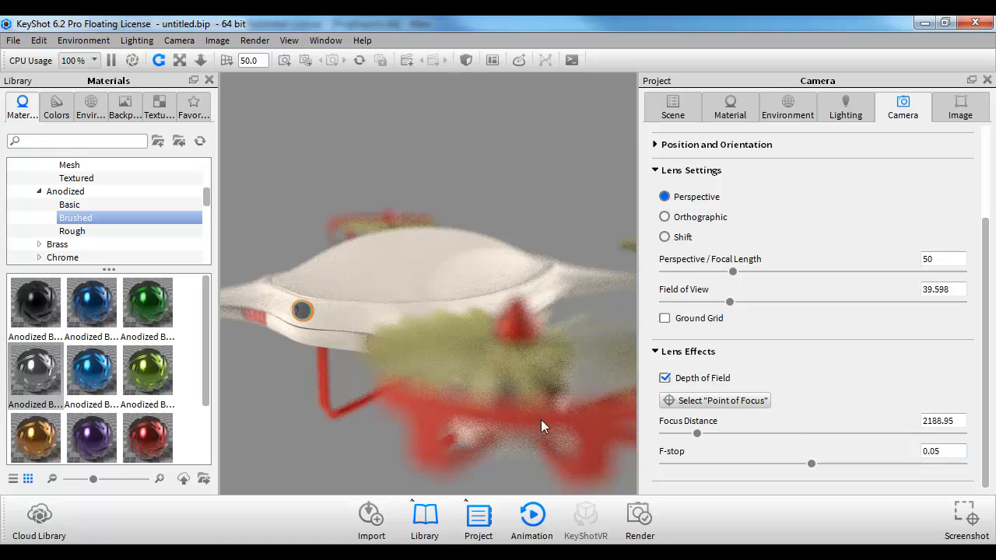
left_click_drag(961, 451, 857, 459)
- Apply the 2560 x 1600 landscape resolution preset to the image and check the width and height values
left_click(944, 109)
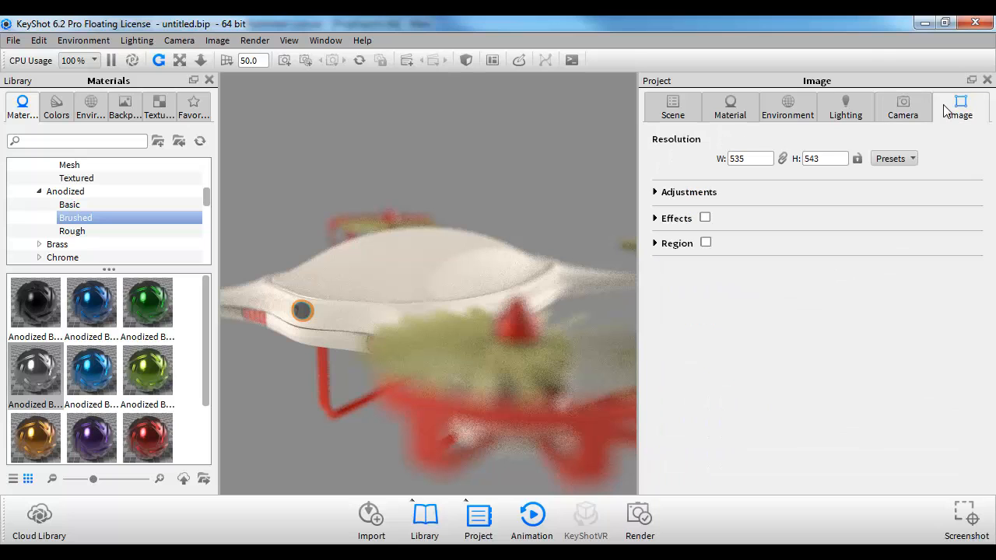
left_click(910, 160)
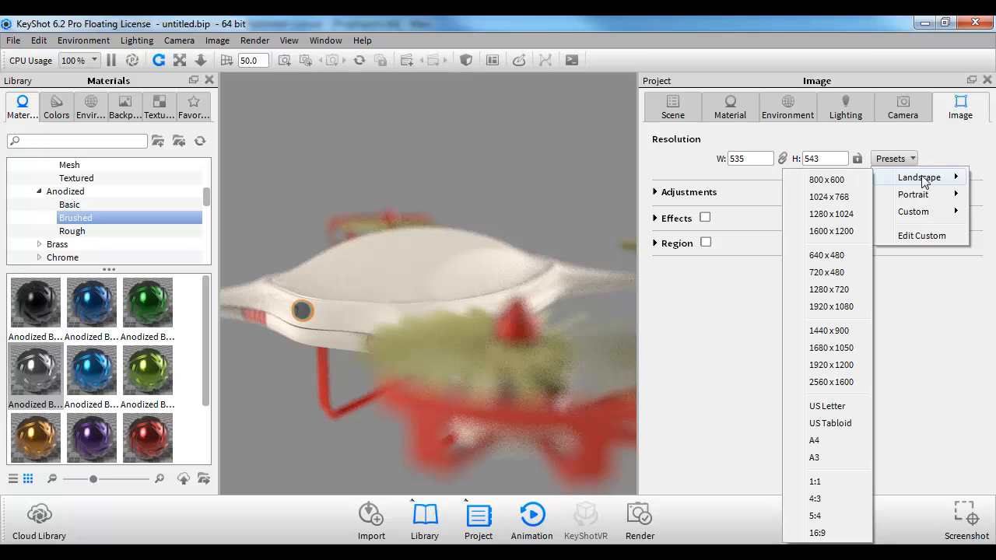
mouse_move(917, 200)
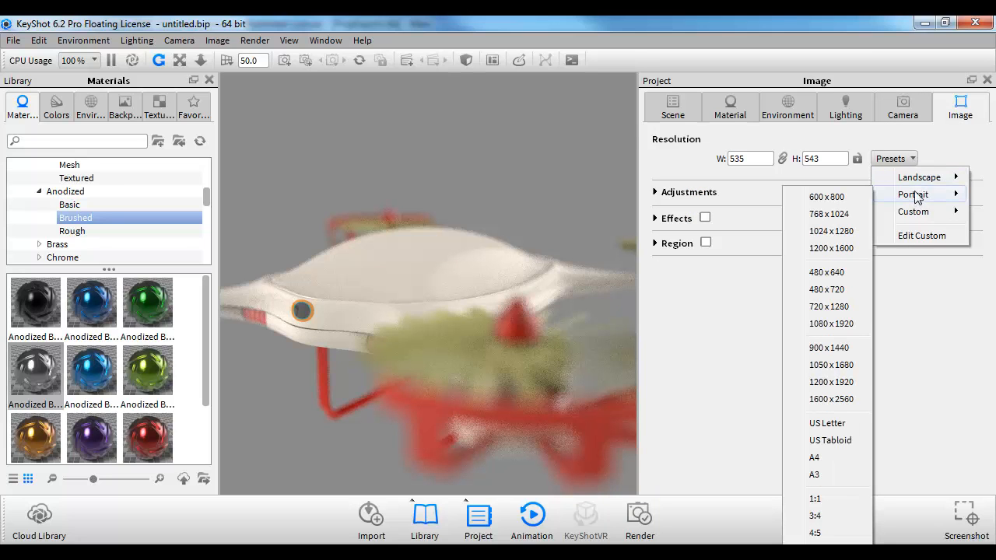
mouse_move(916, 183)
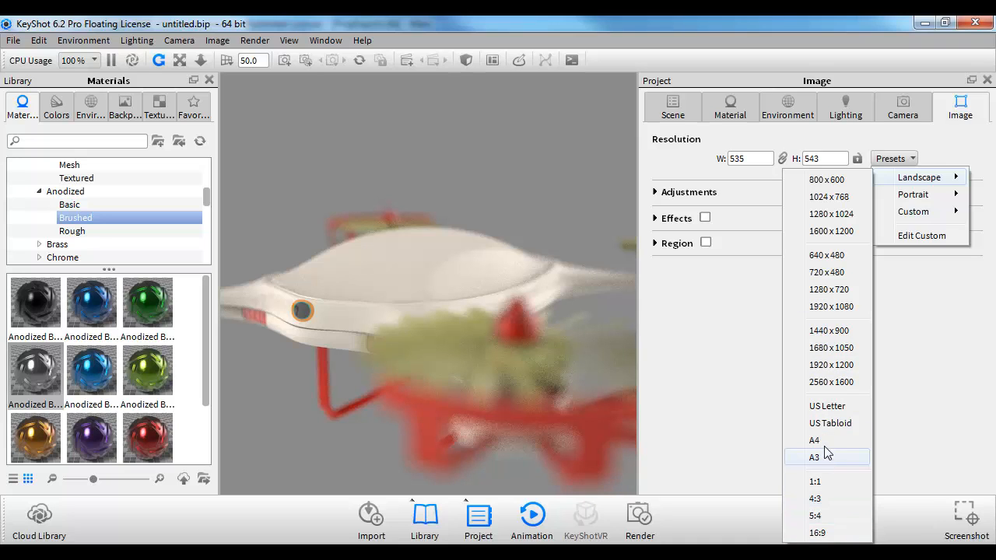
left_click(838, 384)
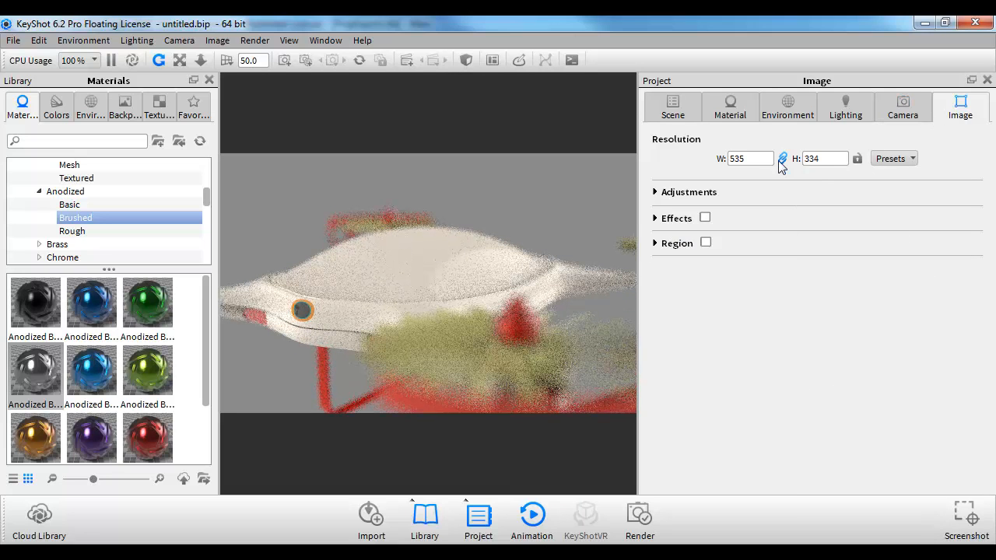
left_click_drag(765, 156, 710, 156)
left_click_drag(826, 156, 669, 160)
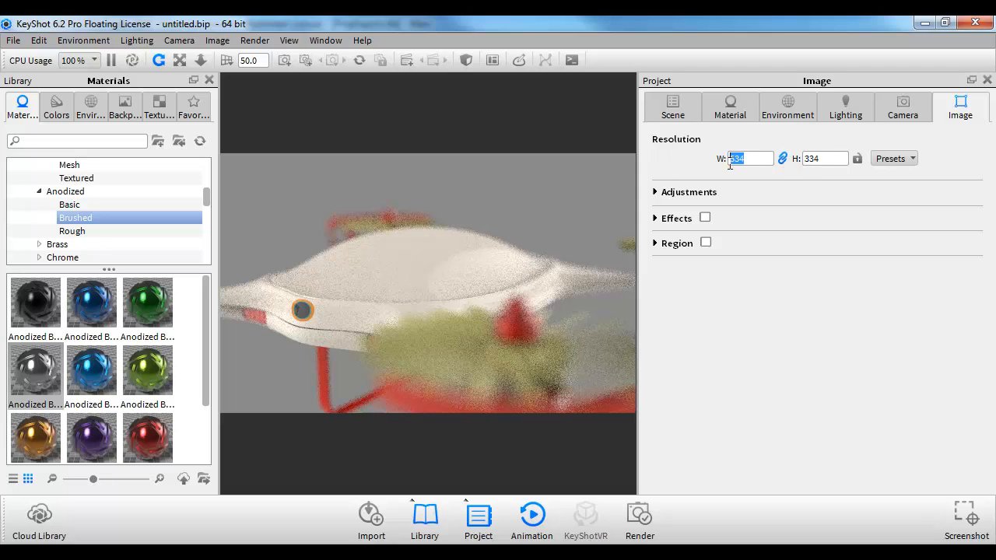
left_click_drag(825, 158, 752, 151)
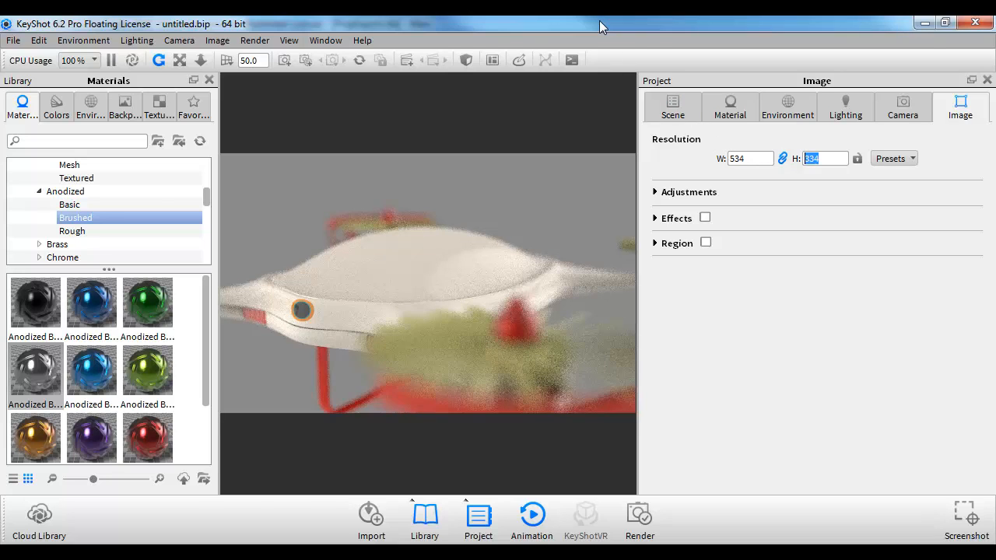
- Restore the KeyShot window from full screen, reposition it and reapply the 2560 x 1600 landscape resolution preset
left_click_drag(599, 21, 481, 44)
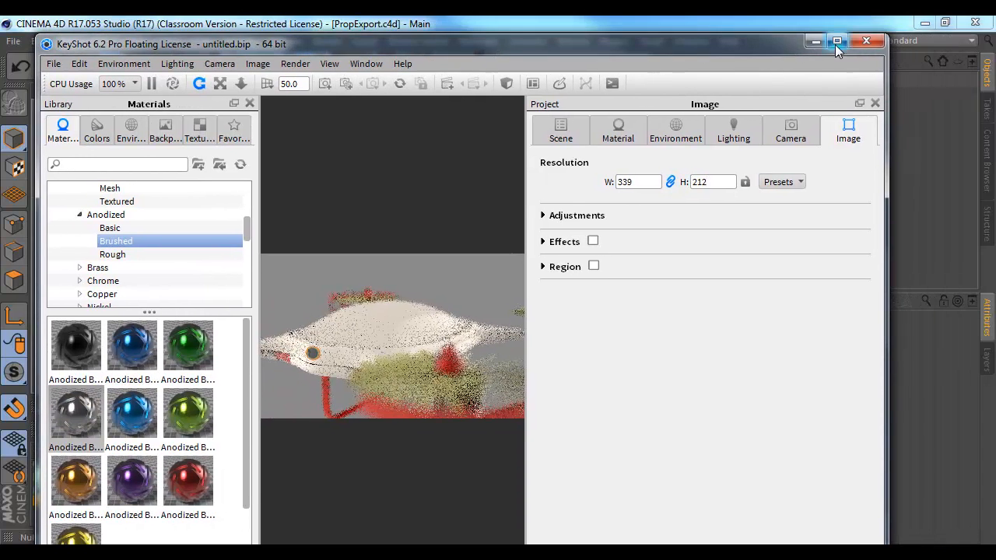
left_click(835, 45)
left_click_drag(836, 40, 735, 47)
left_click(899, 185)
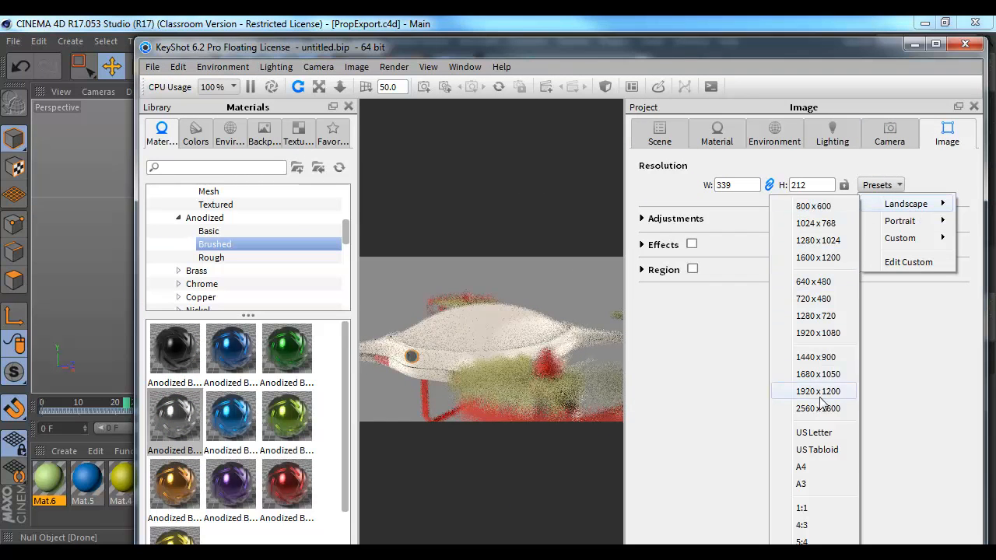
left_click(822, 409)
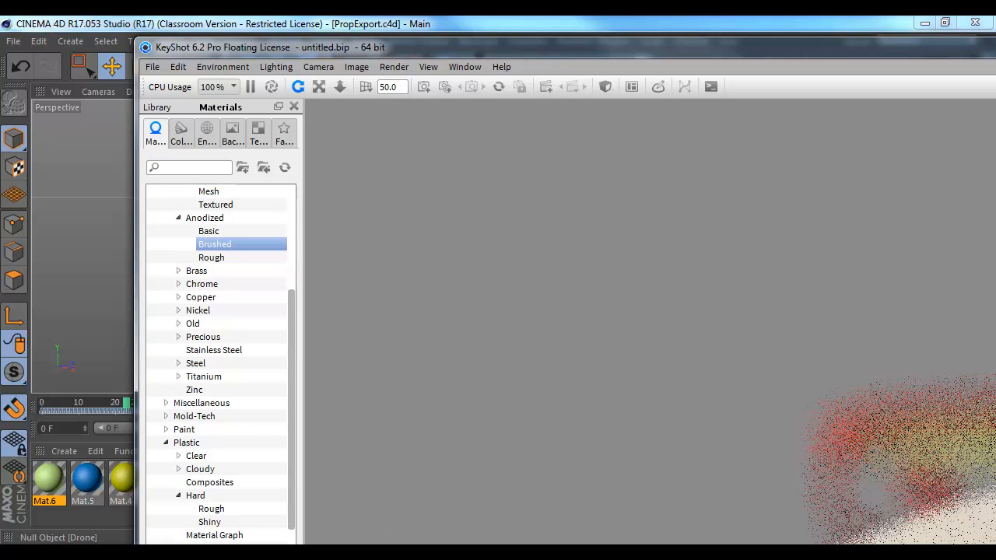
- Shrink and reposition the enlarged KeyShot window so its viewport and project settings fit on the screen, checking the image width
left_click_drag(989, 48, 695, 44)
double_click(684, 177)
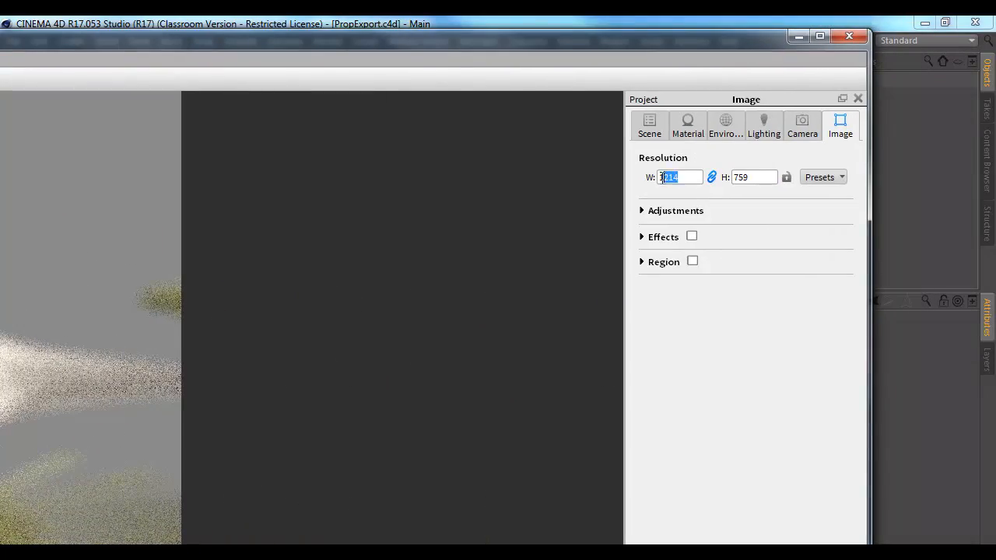
left_click(713, 190)
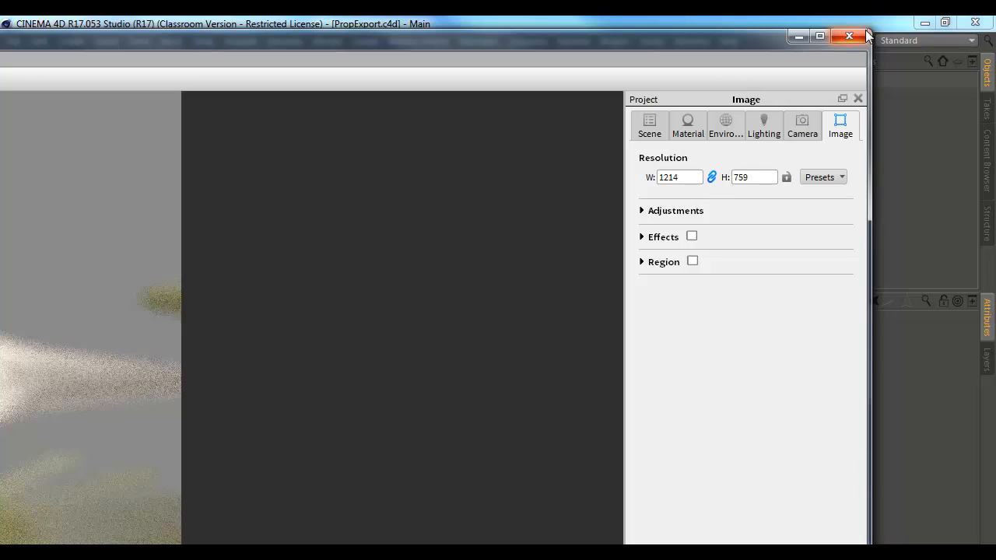
left_click_drag(871, 30, 378, 259)
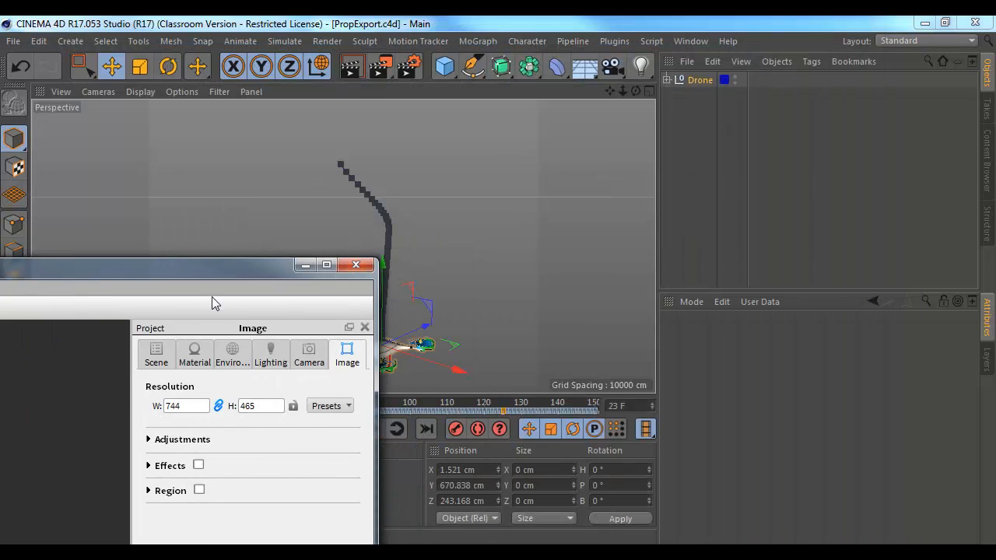
left_click_drag(199, 267, 829, 55)
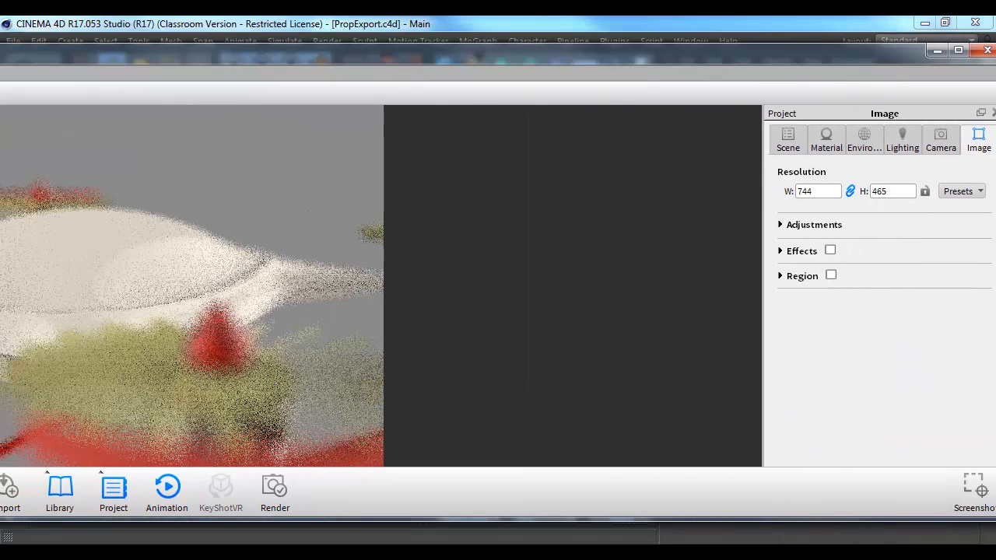
left_click_drag(995, 148, 335, 148)
left_click_drag(134, 59, 780, 70)
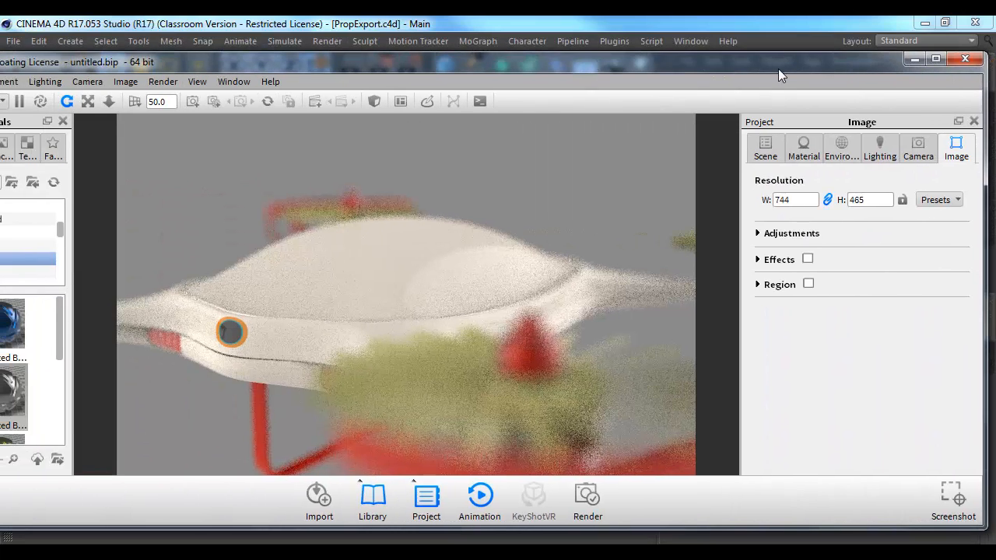
left_click_drag(985, 93, 905, 93)
left_click_drag(619, 69, 702, 57)
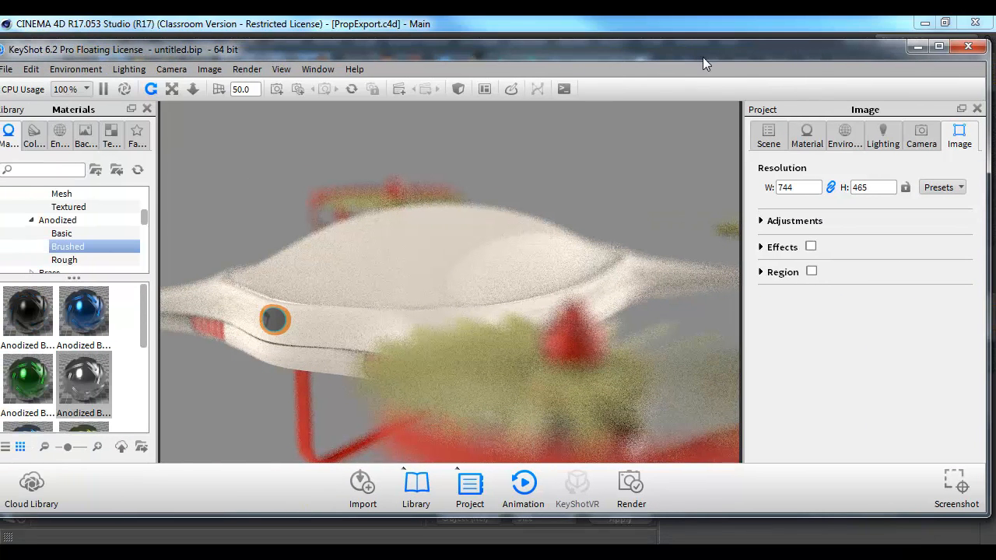
- Pull the camera back and orbit it to frame the entire drone in the viewport
right_click_drag(626, 339, 507, 330, "alt")
left_click_drag(507, 330, 309, 109)
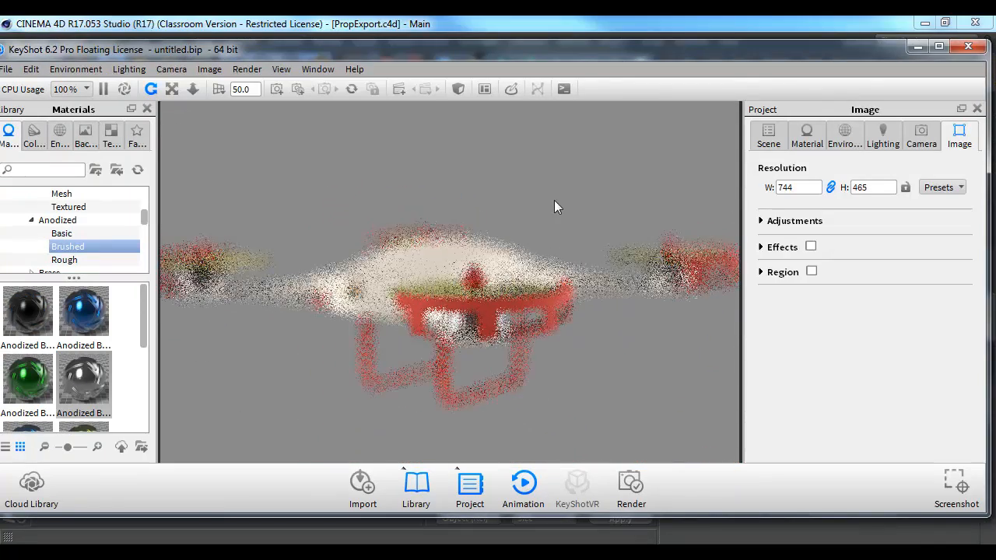
left_click_drag(494, 267, 539, 303)
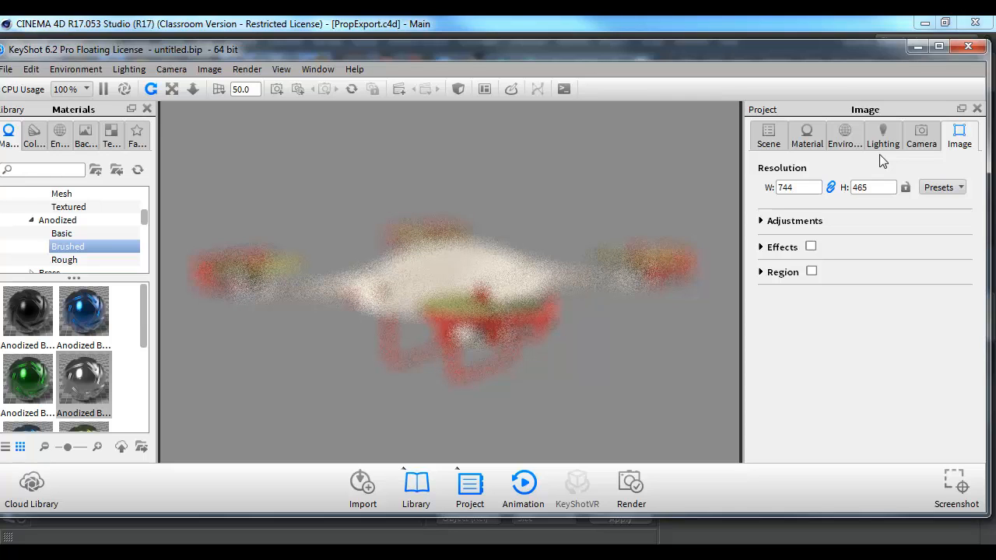
- Pick the round lens on the front of the drone's body as the camera's point of focus
left_click(925, 127)
left_click(834, 430)
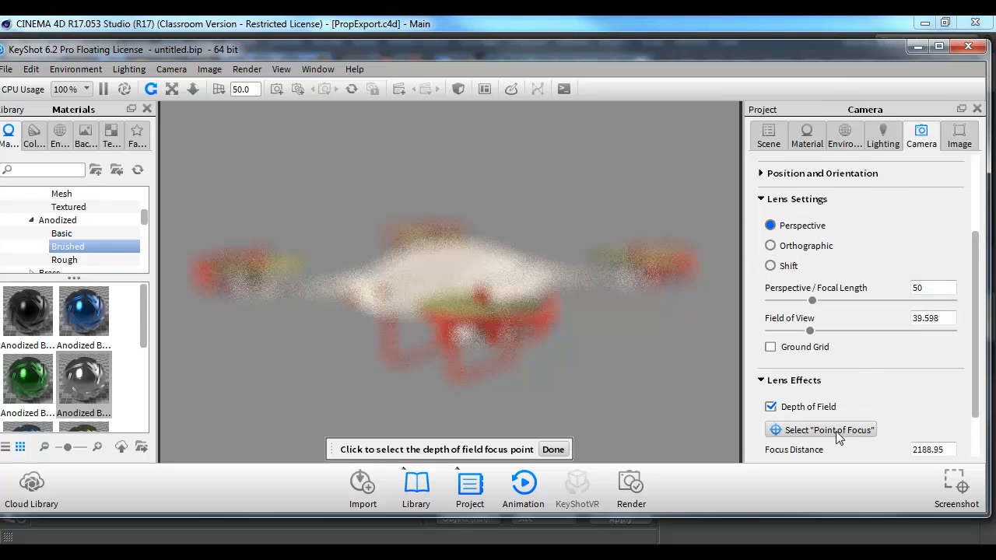
left_click(382, 292)
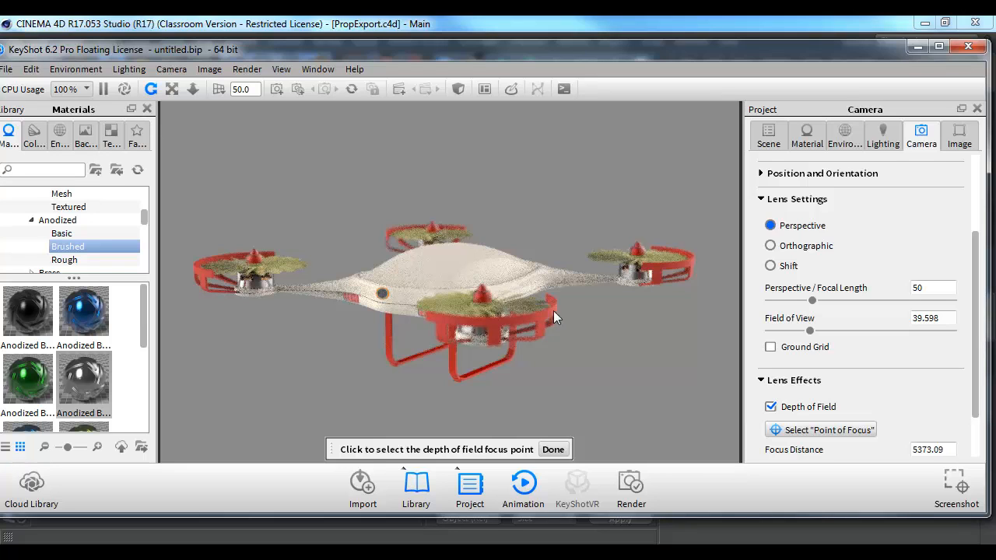
- Try an F-stop of 0.01, settle on 0.025 and finish the focus point selection
scroll(950, 390, "down", 2)
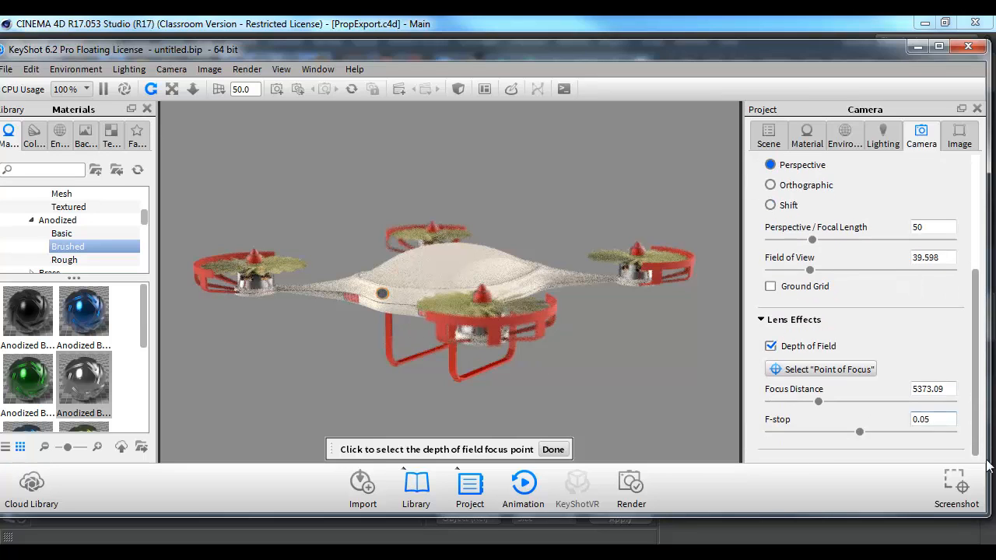
left_click(950, 390)
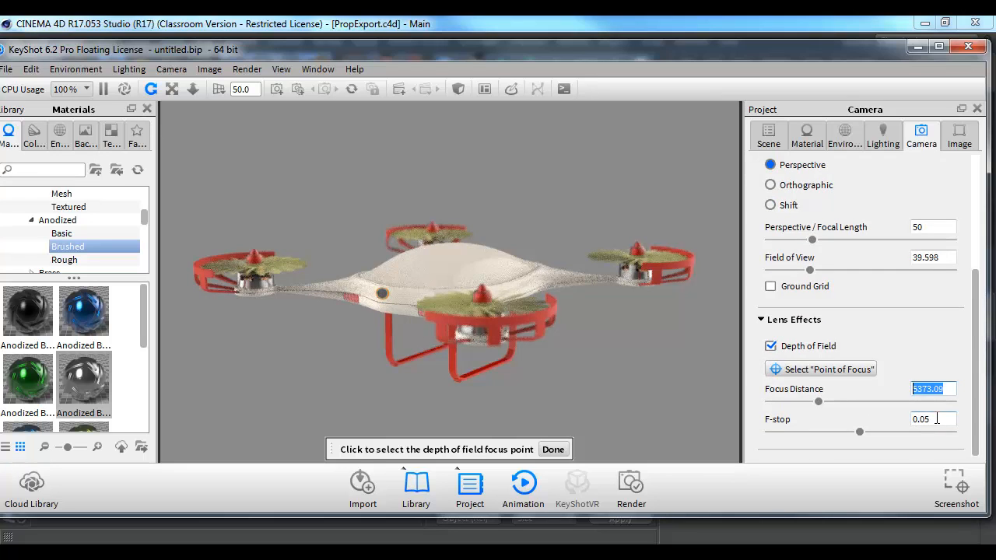
left_click(934, 419)
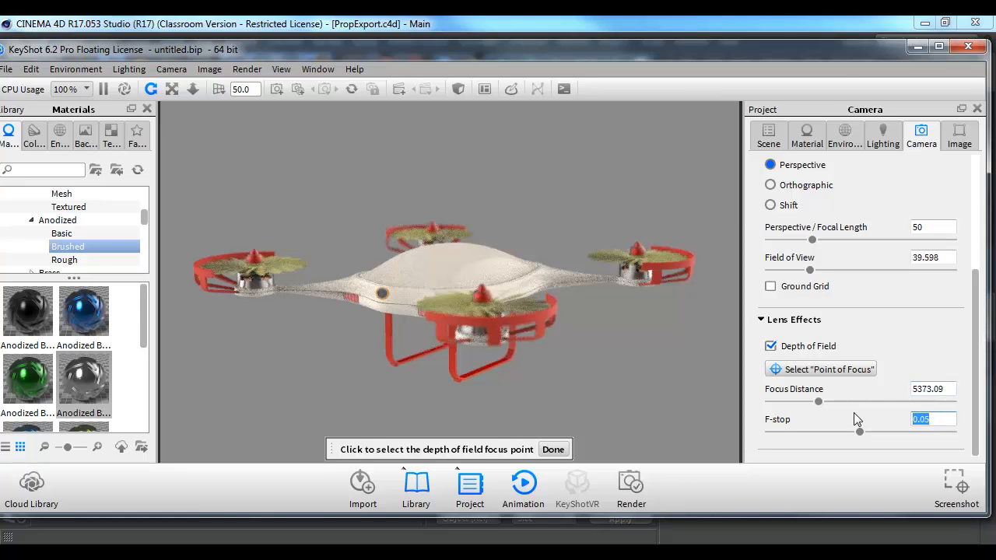
type(".01")
key("Return")
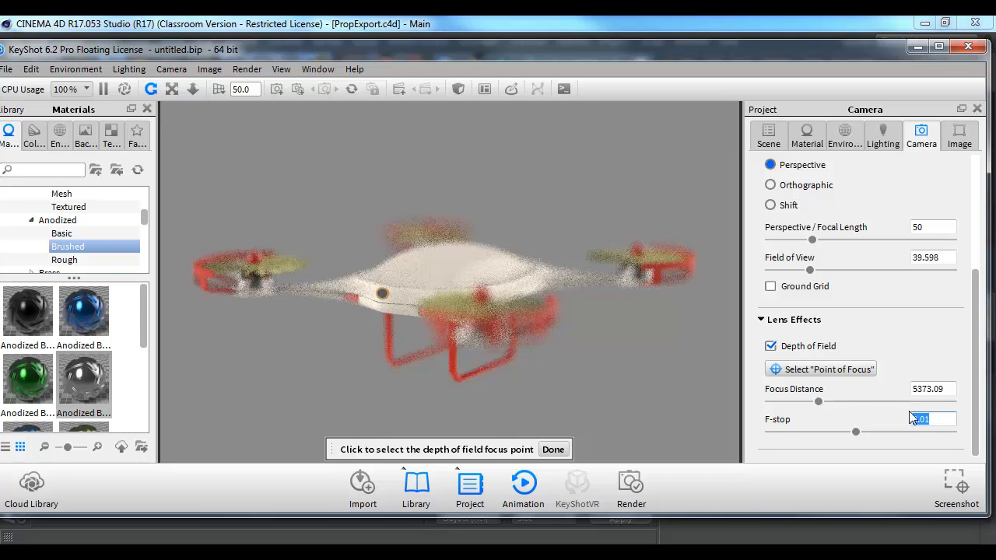
type(".025")
key("Return")
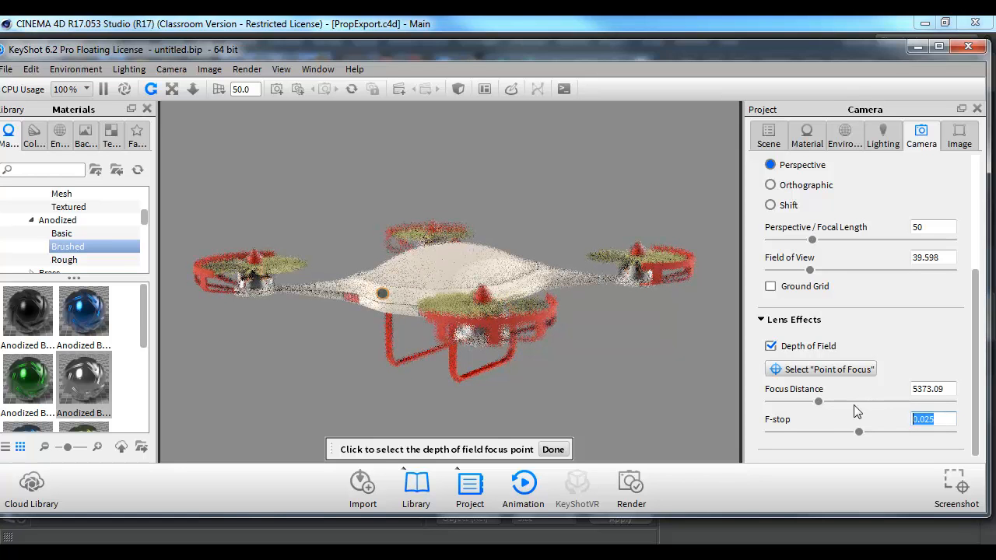
left_click(560, 449)
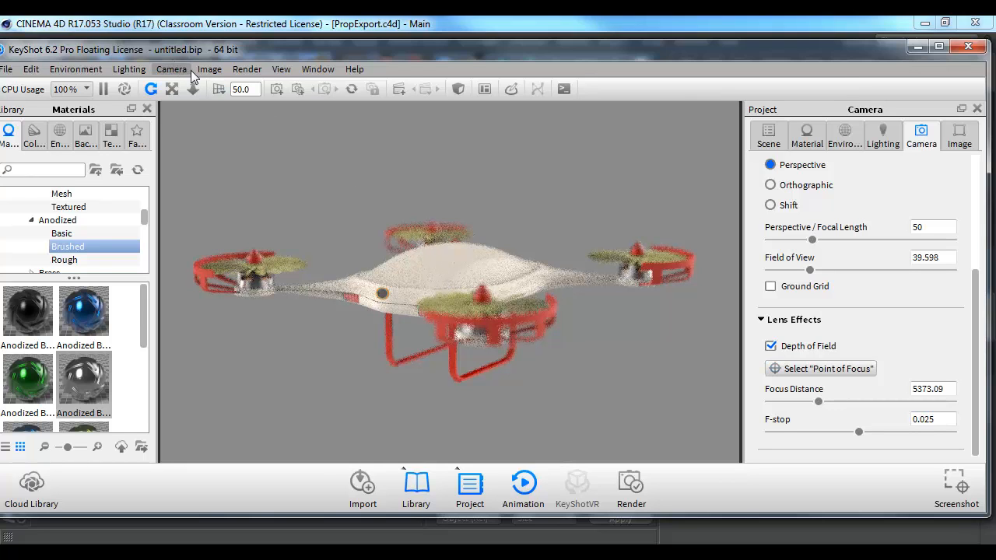
- Open the render settings and compare the output options for animation and still image
left_click(246, 69)
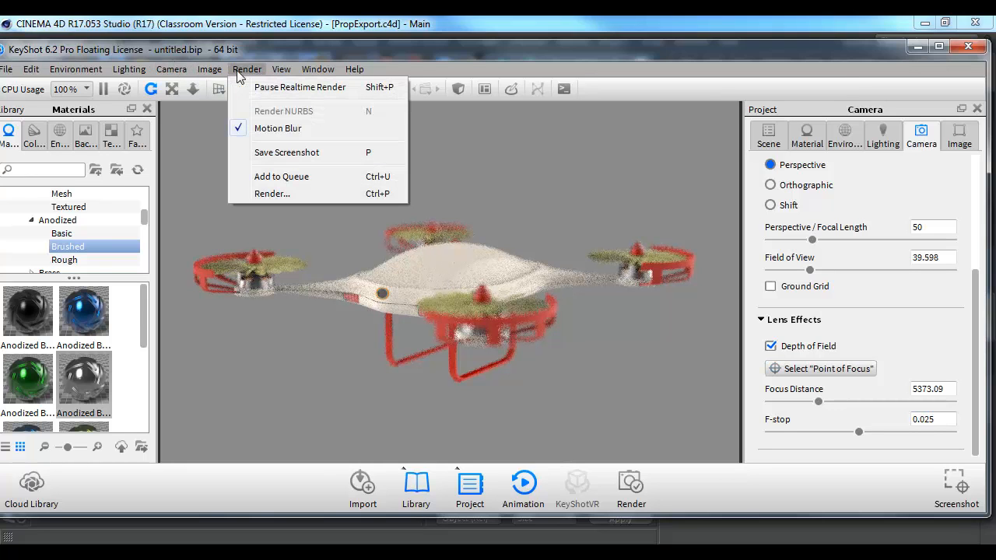
left_click(294, 194)
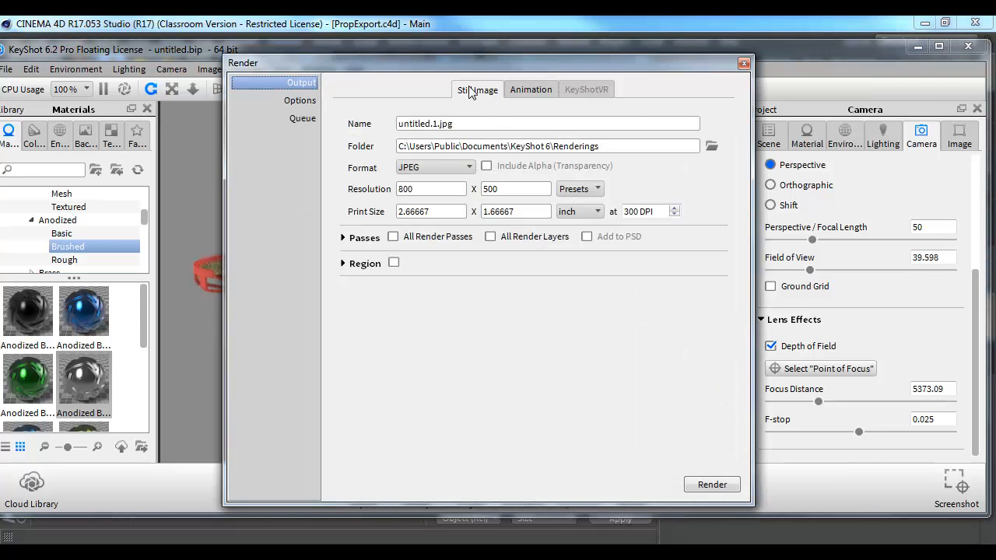
left_click(514, 91)
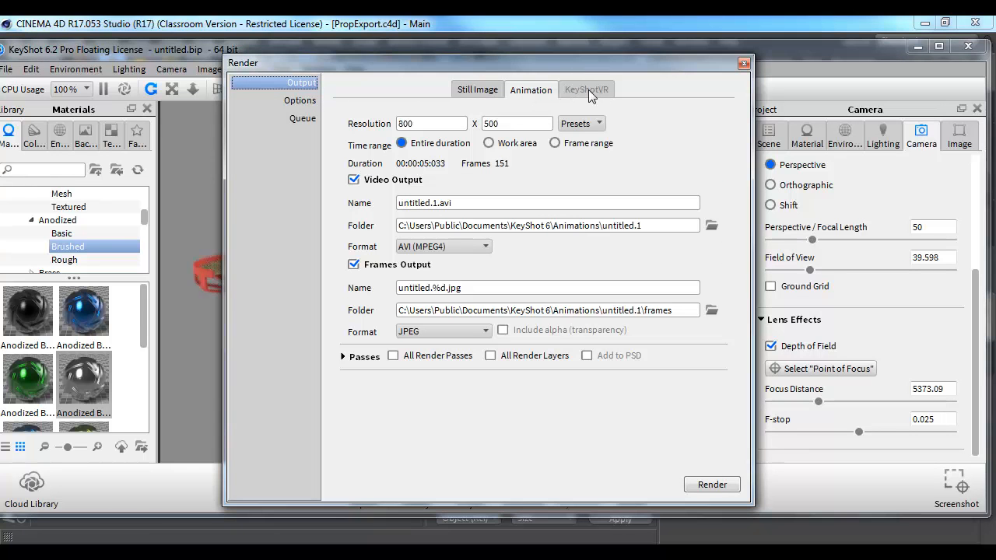
left_click(473, 93)
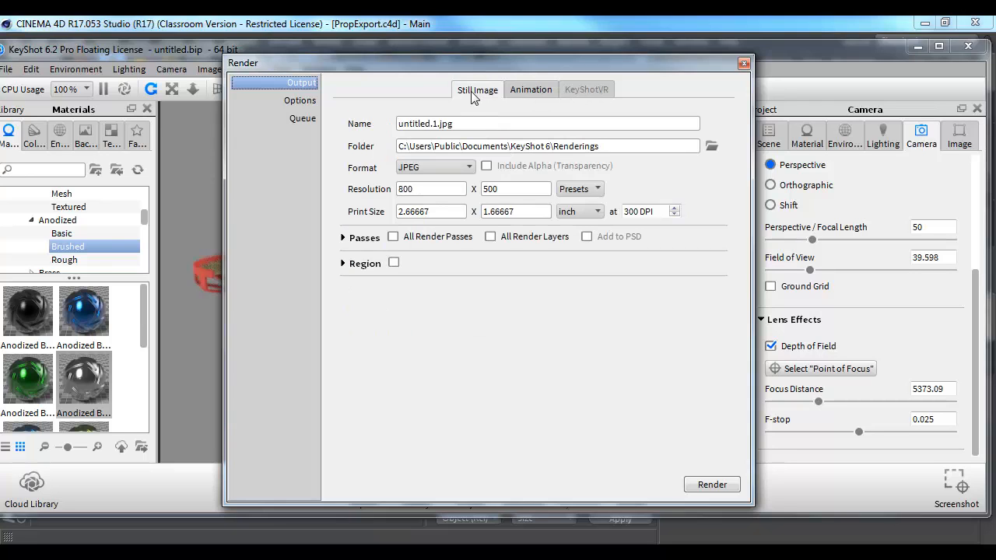
- Name the still image output with the author's surname followed by "_Drone_Still"
left_click_drag(467, 125, 362, 125)
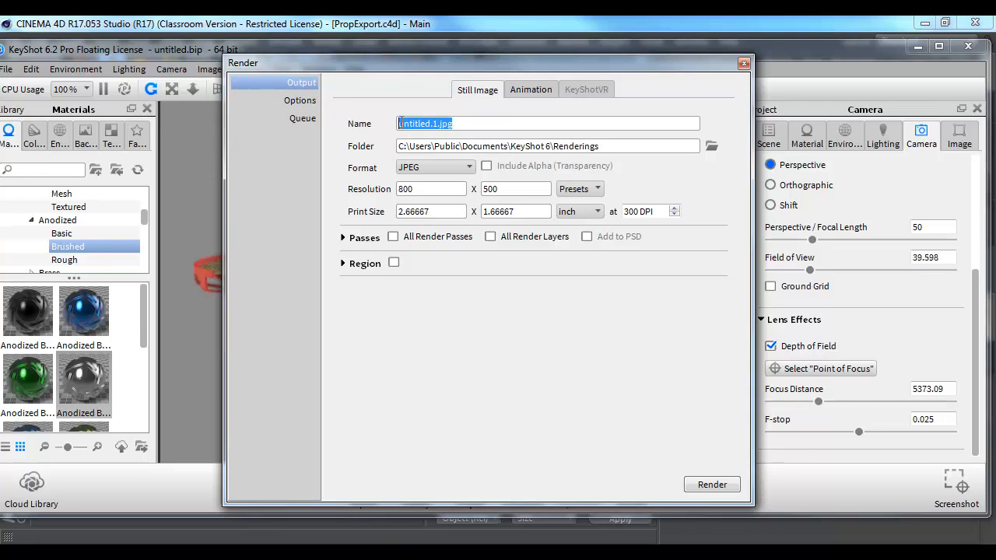
type("Sarcona_Drone")
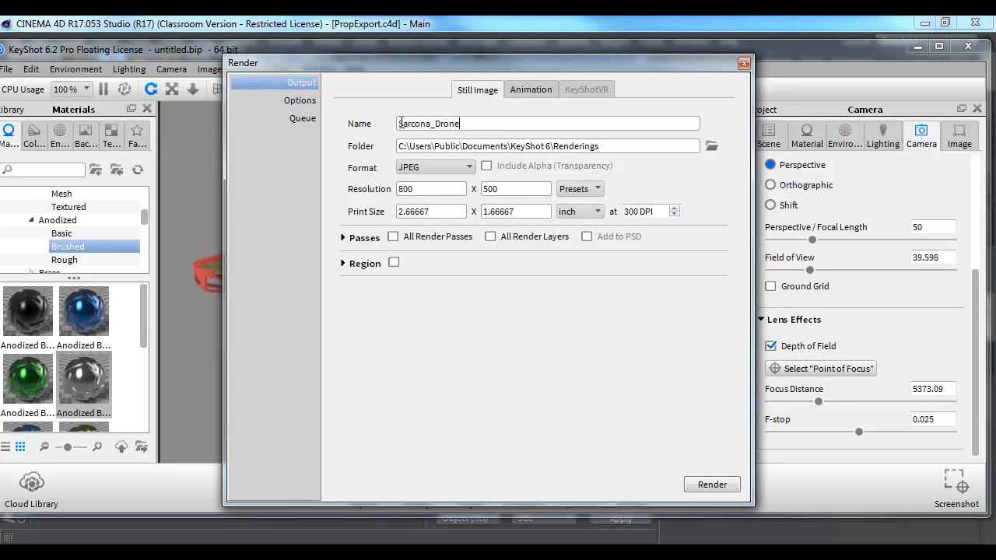
type("_Still")
- Set the still image's output folder to the drone project's rendering folder under 2510/work on drive P: and its format to EXR
left_click(712, 146)
scroll(351, 202, "down", 2)
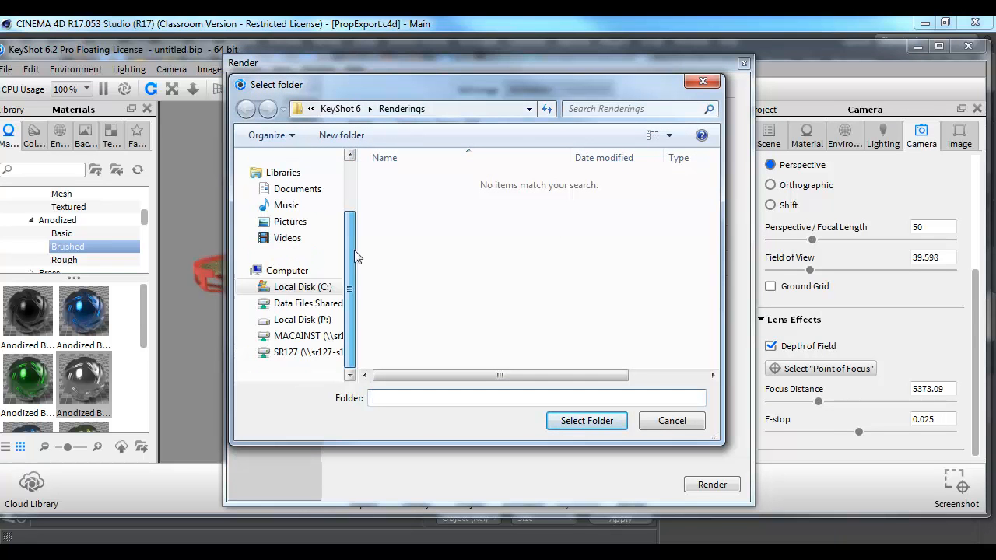
left_click(305, 319)
left_click(399, 345)
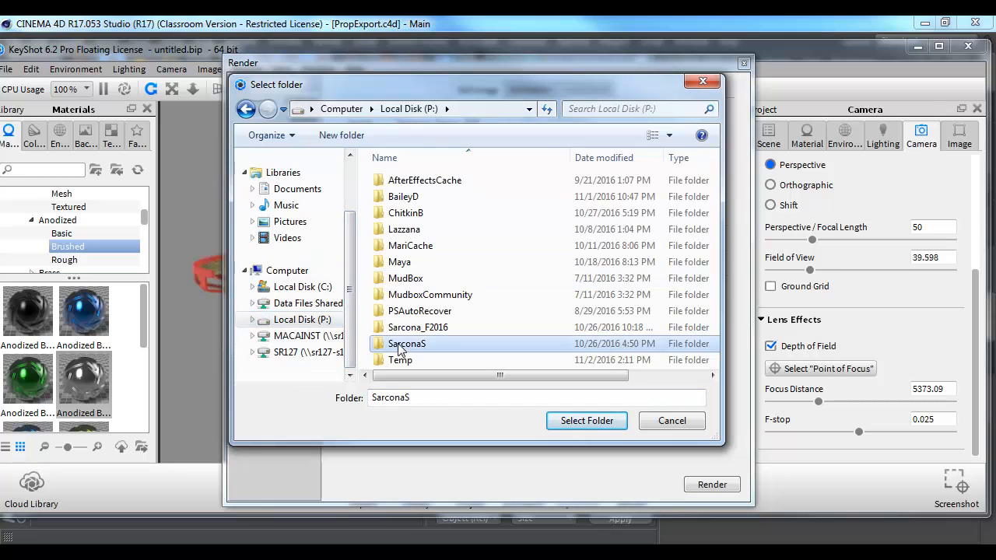
double_click(400, 328)
double_click(395, 196)
double_click(394, 196)
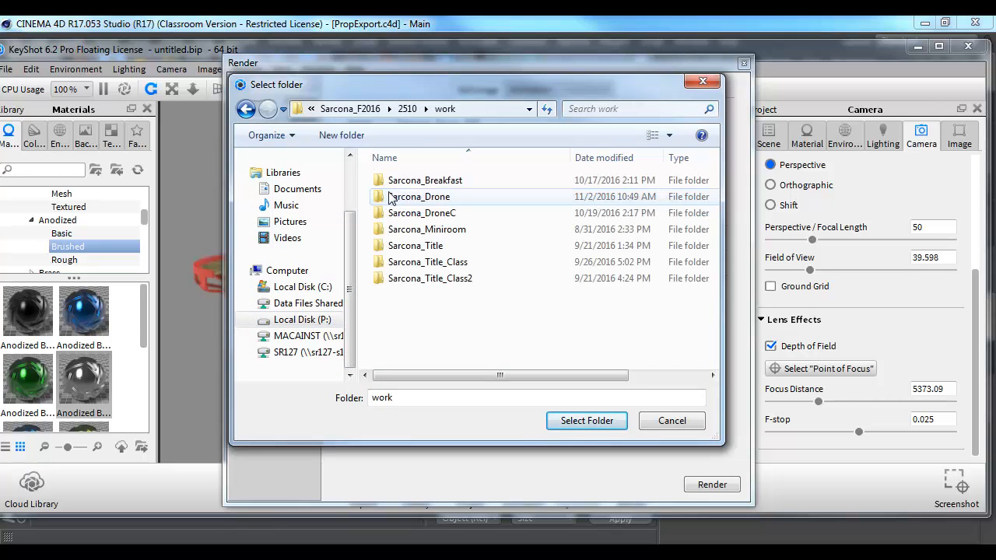
double_click(407, 197)
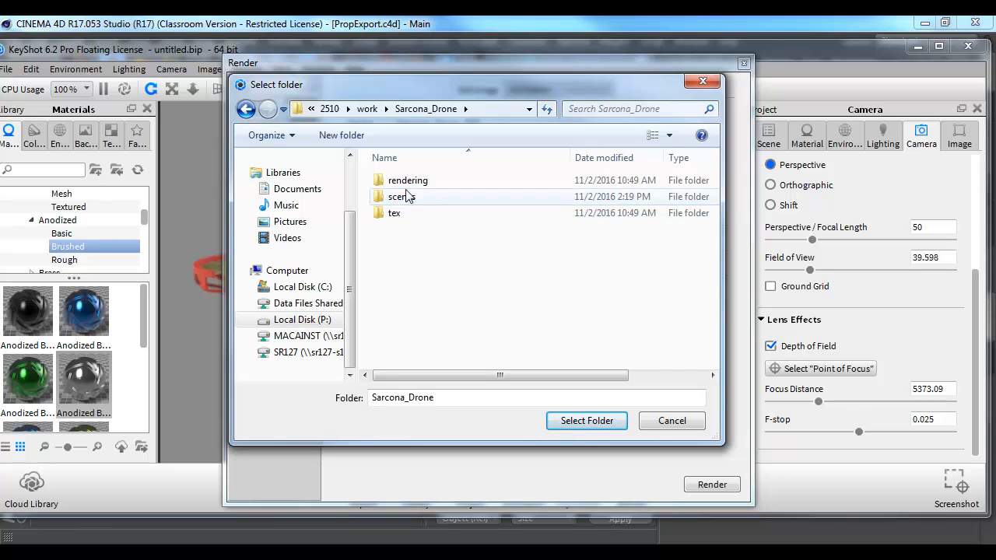
double_click(395, 180)
left_click(560, 421)
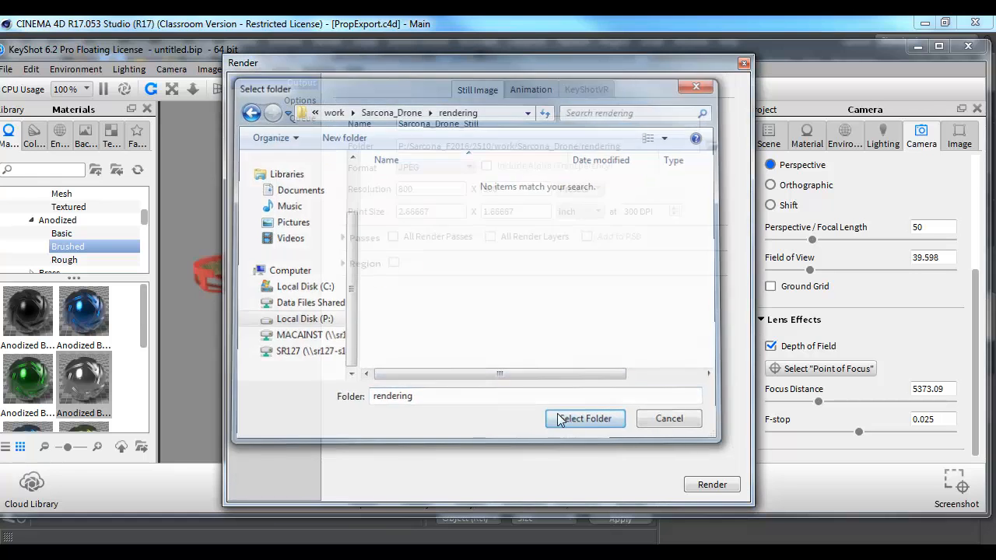
left_click(459, 171)
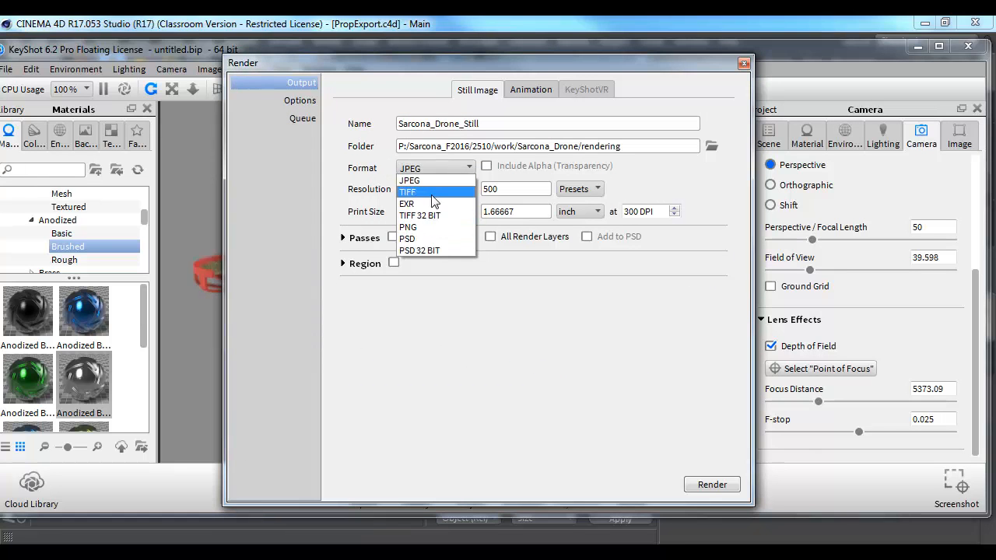
left_click(434, 205)
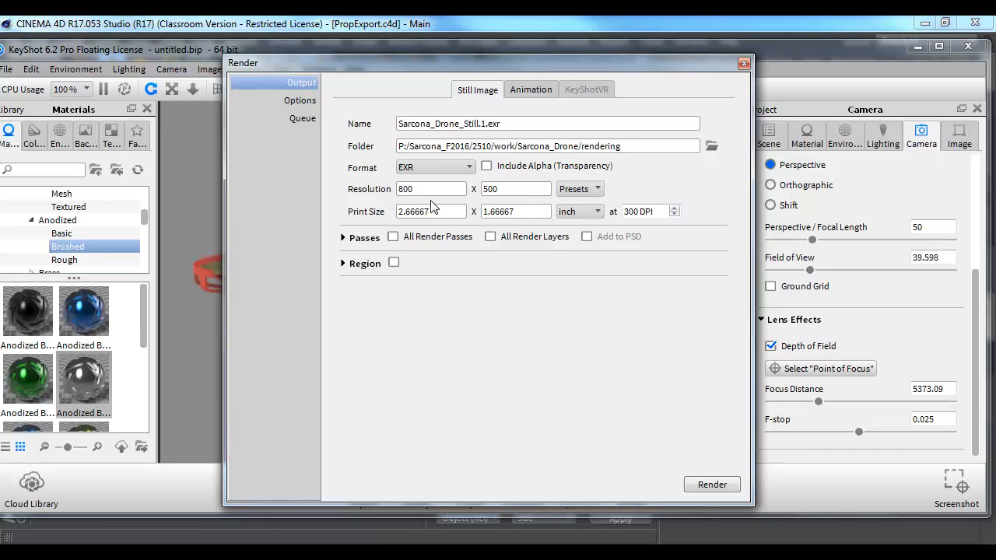
- Try enabling all render passes, turn them off again, and check the region options
left_click(345, 238)
left_click(393, 238)
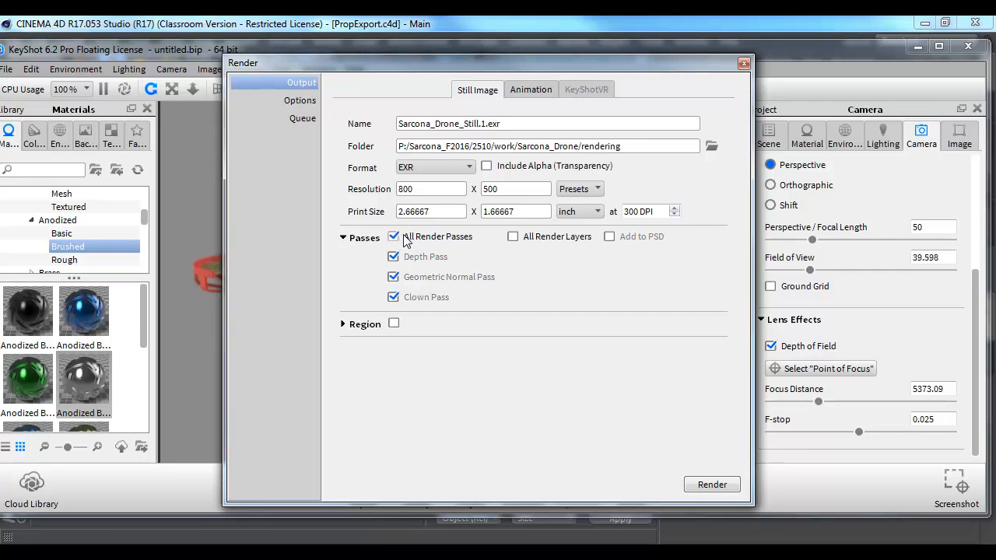
left_click(393, 238)
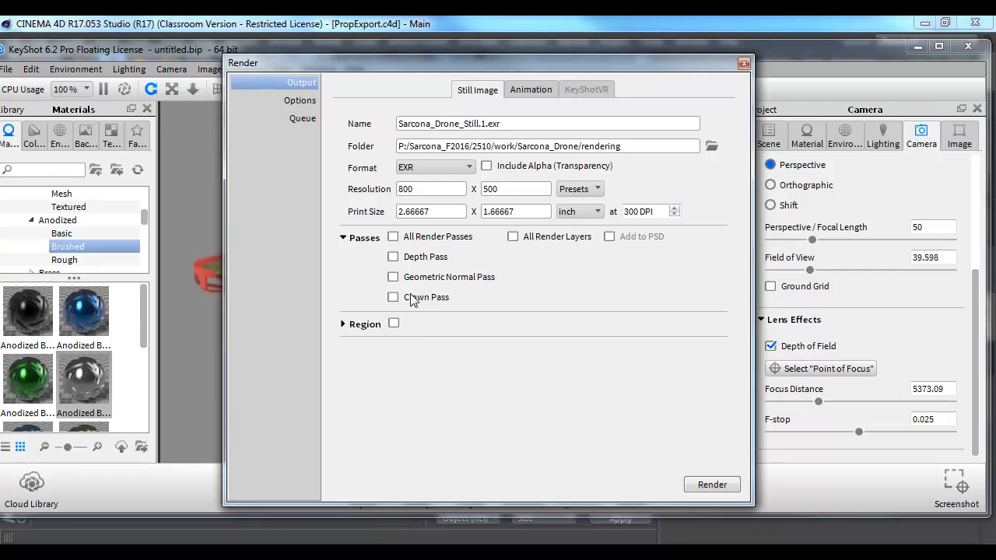
left_click(343, 238)
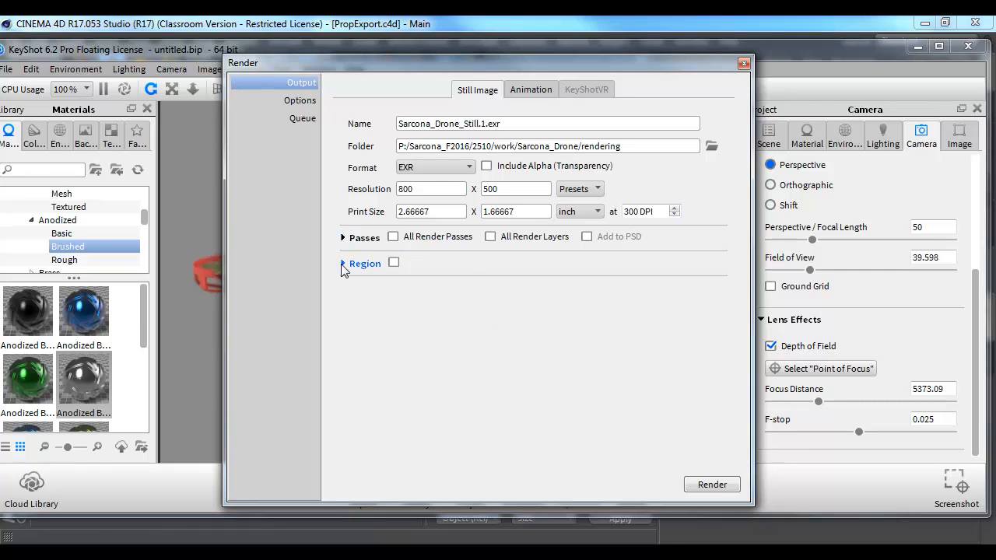
left_click(343, 264)
left_click(366, 264)
- Choose the 2560 x 1601 resolution preset for the still image and check its print size
left_click(580, 189)
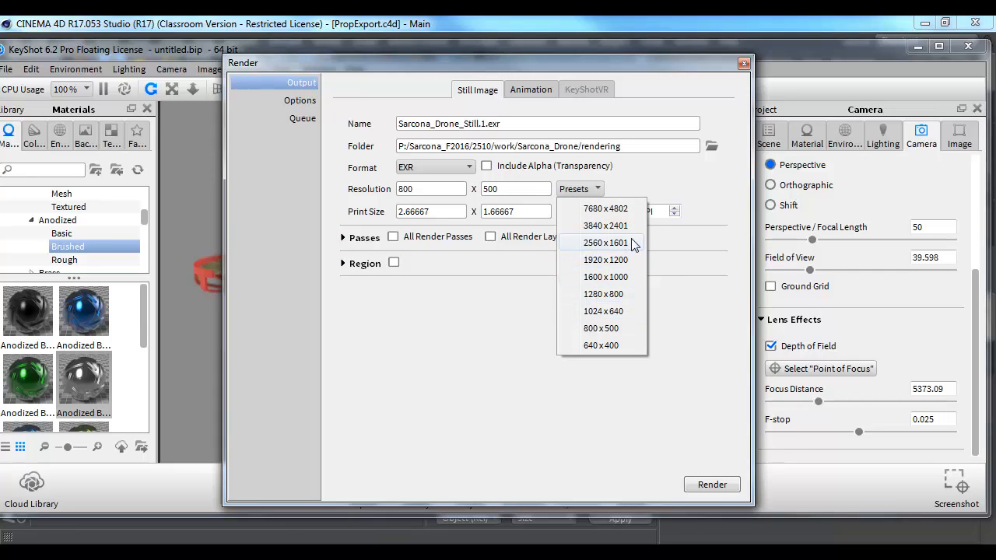
left_click(606, 243)
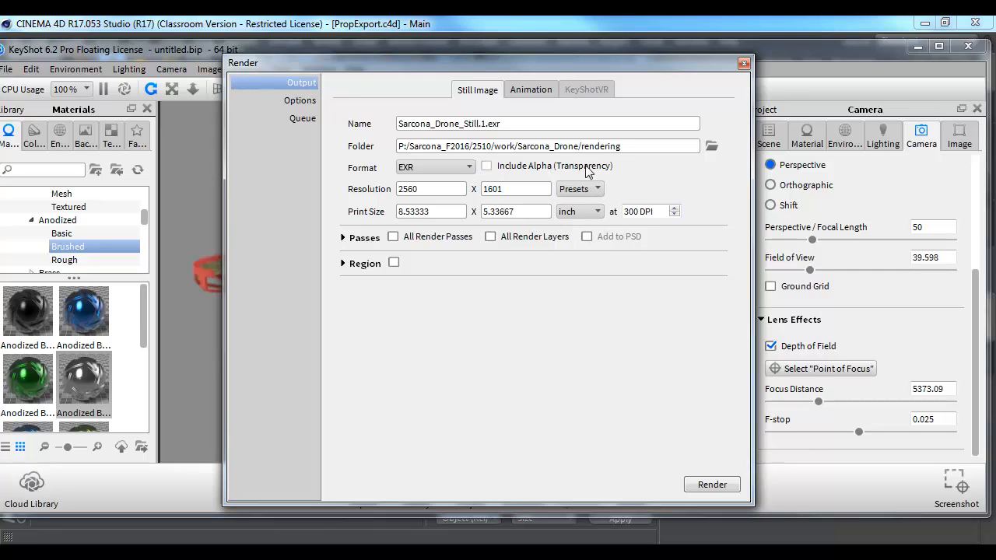
left_click_drag(454, 212, 388, 218)
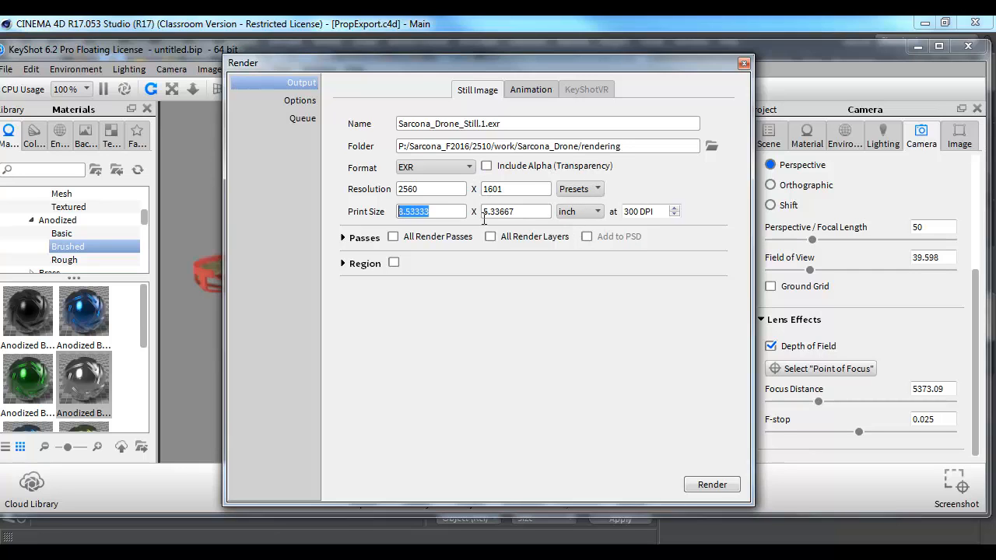
left_click_drag(521, 214, 425, 208)
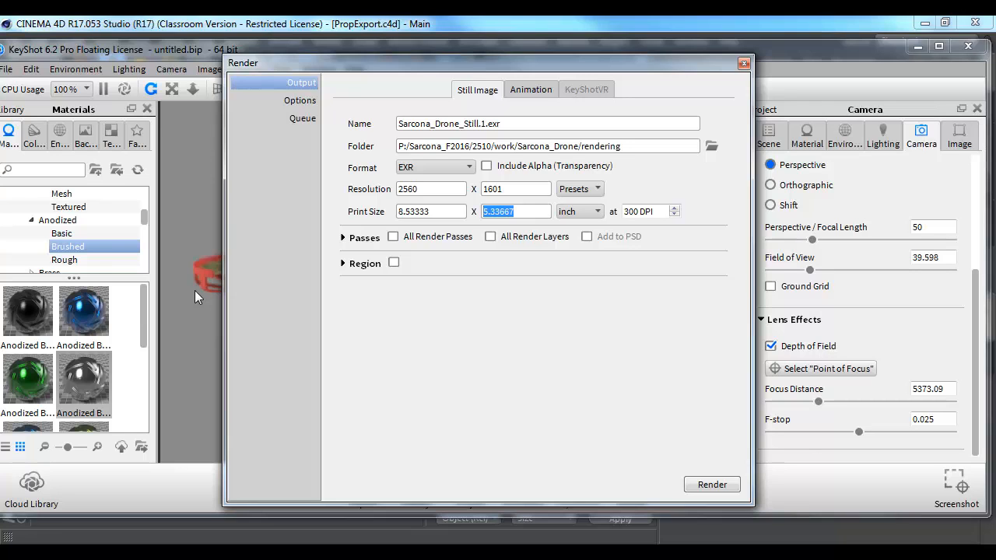
- Render the still with Maximum Samples quality at 256 samples, and inspect its progress in an enlarged render window
left_click(304, 104)
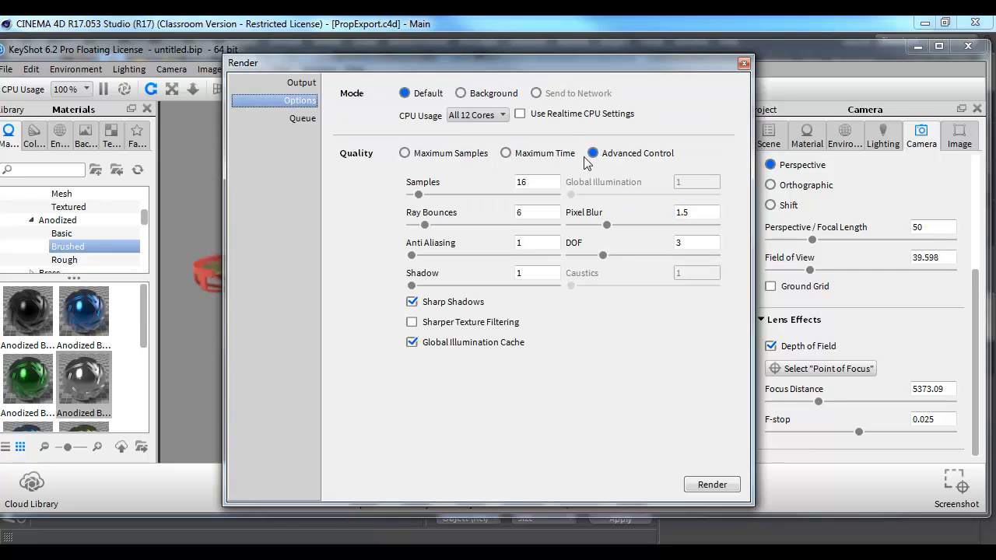
left_click(406, 153)
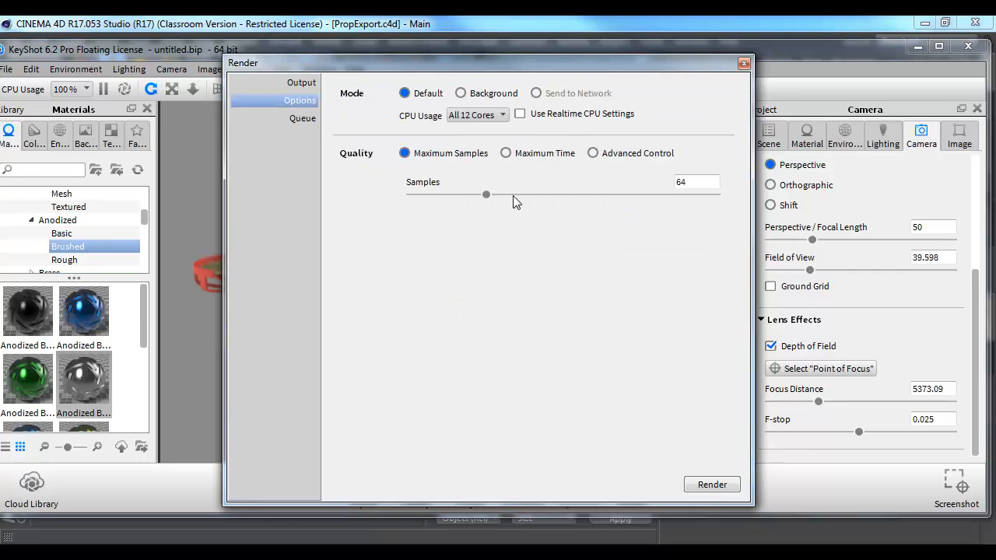
double_click(693, 181)
key("Return")
left_click(710, 487)
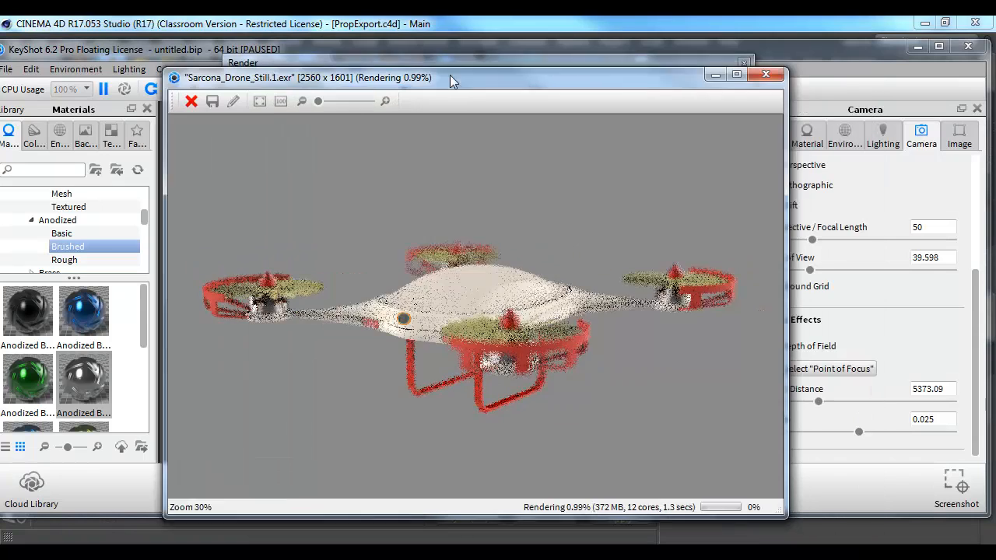
double_click(414, 77)
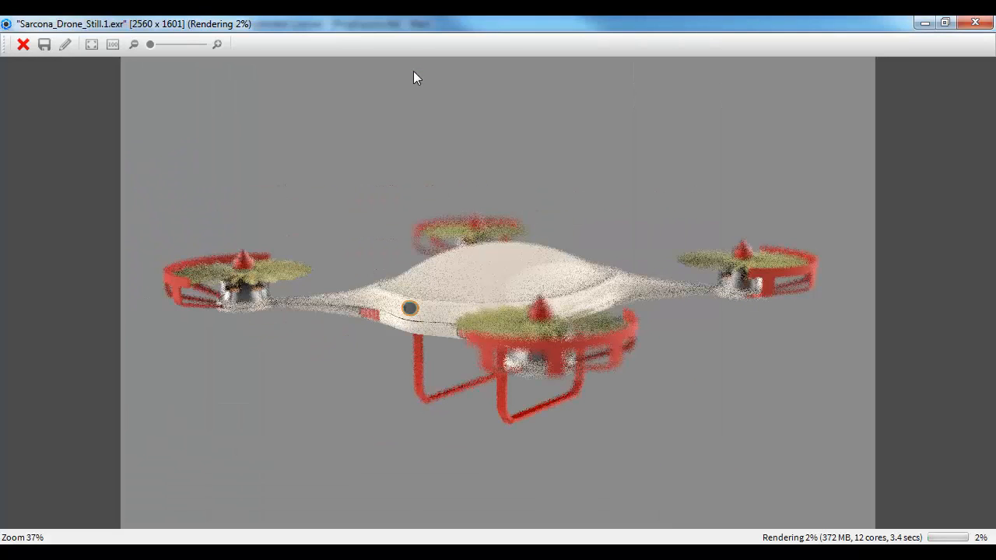
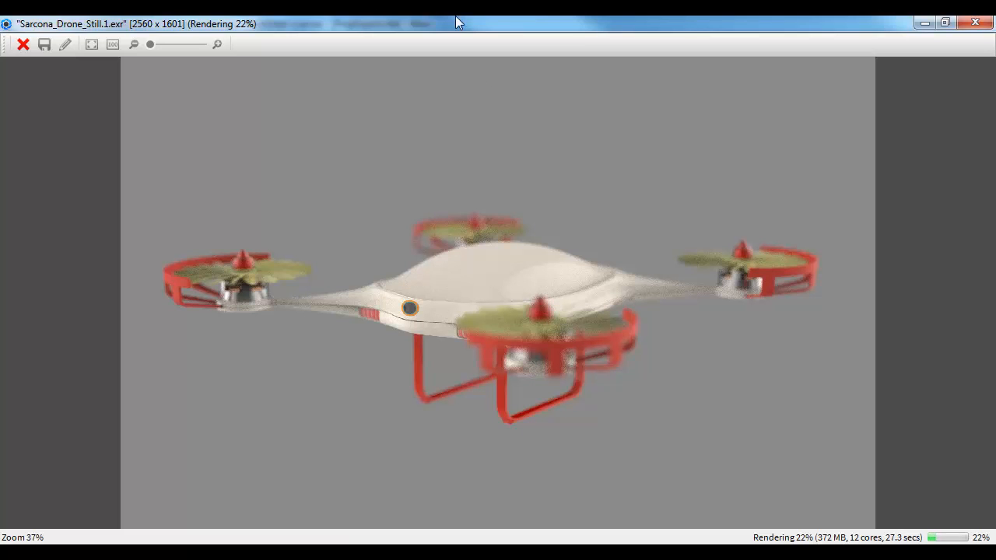
left_click_drag(456, 18, 995, 125)
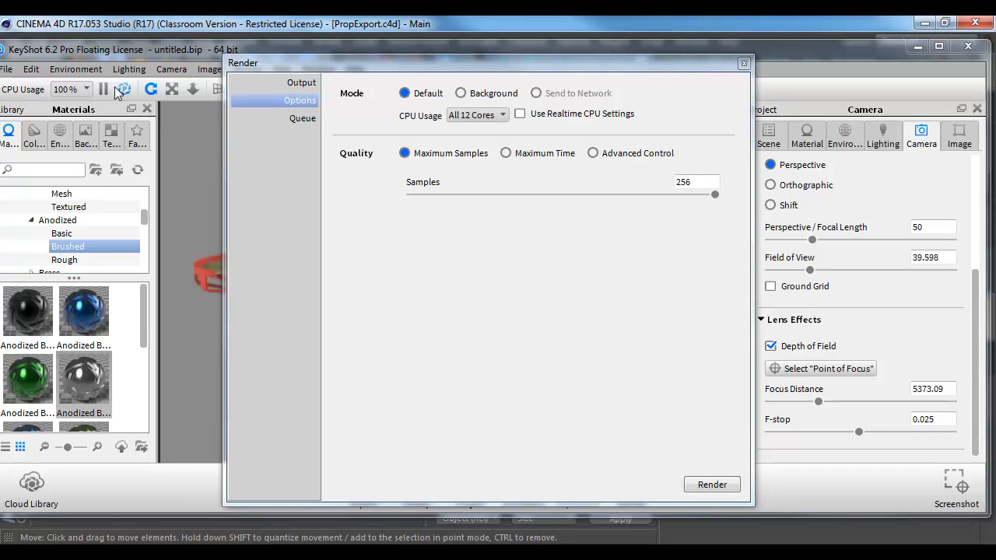
- Start saving the scene under a new name and dismiss the Save Package notice so it does not show again
double_click(65, 52)
left_click(14, 39)
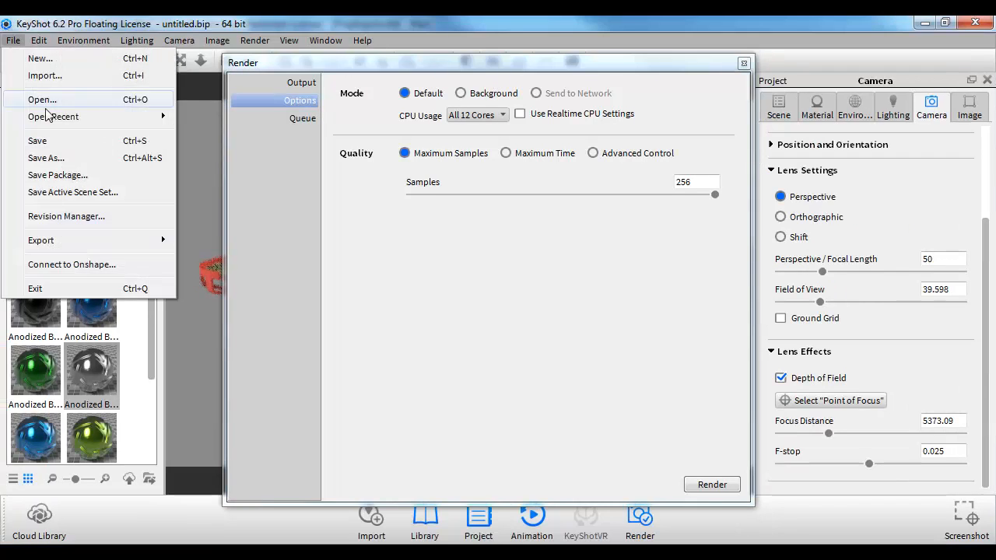
left_click(66, 167)
left_click(283, 319)
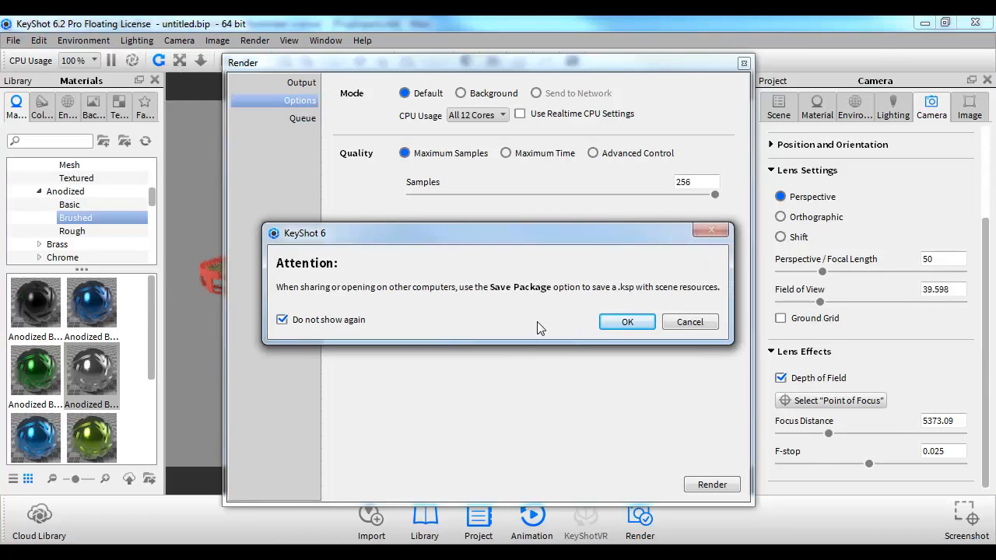
left_click(623, 322)
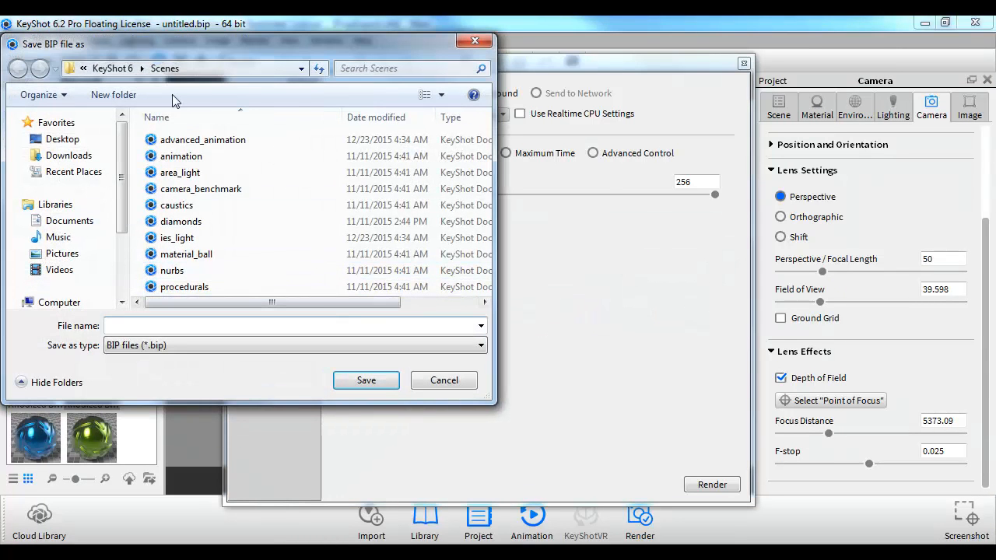
- Save the scene as the BIP file "Drone_Still" in the drone project's rendering folder under 2510/work on drive P:
left_click(302, 68)
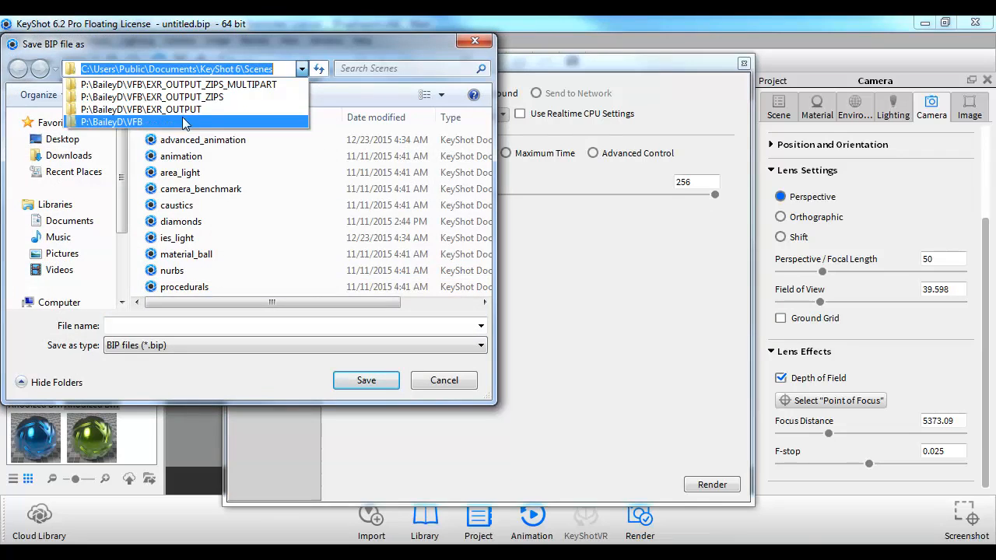
left_click(122, 191)
scroll(119, 235, "down", 2)
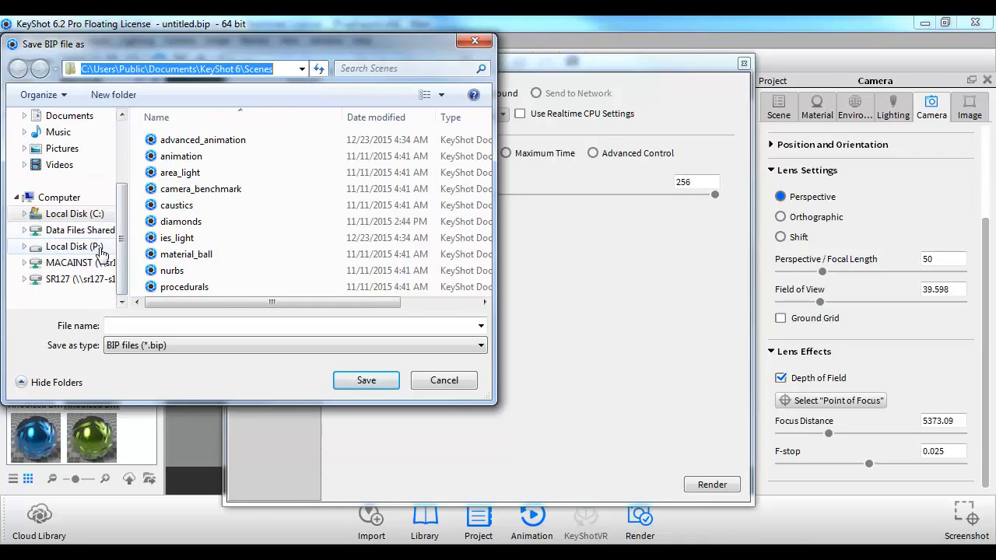
left_click(97, 248)
double_click(193, 287)
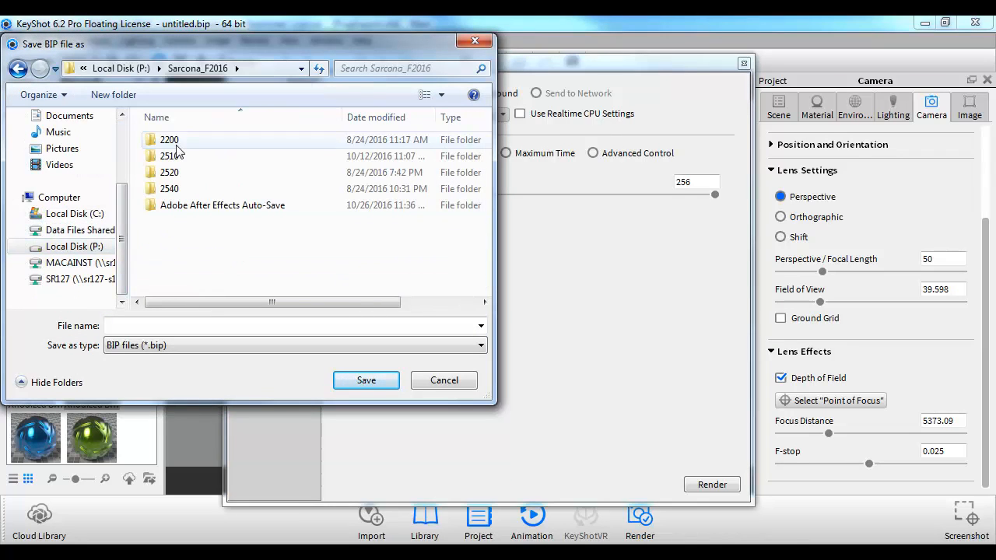
double_click(176, 156)
double_click(176, 156)
double_click(176, 157)
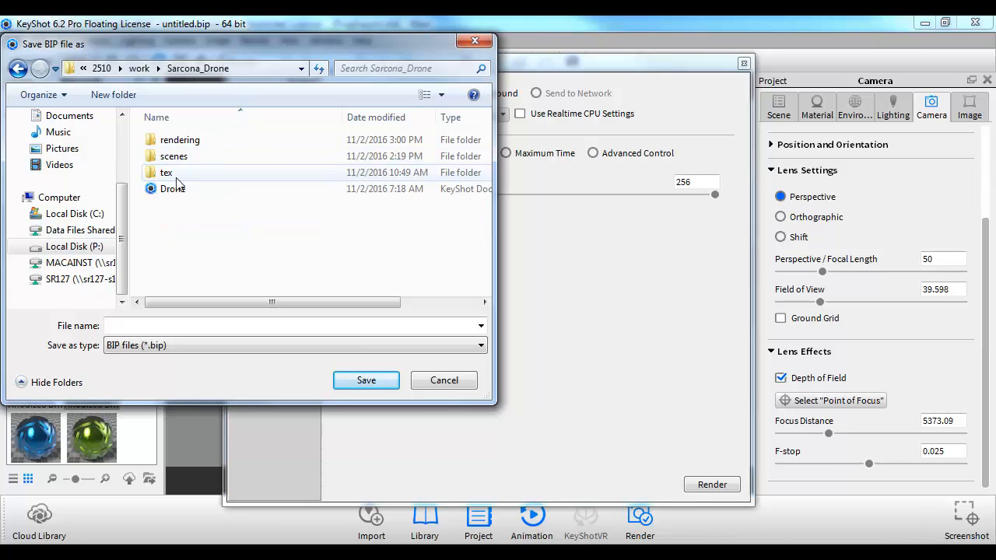
double_click(177, 141)
left_click(207, 328)
type("Drone_re")
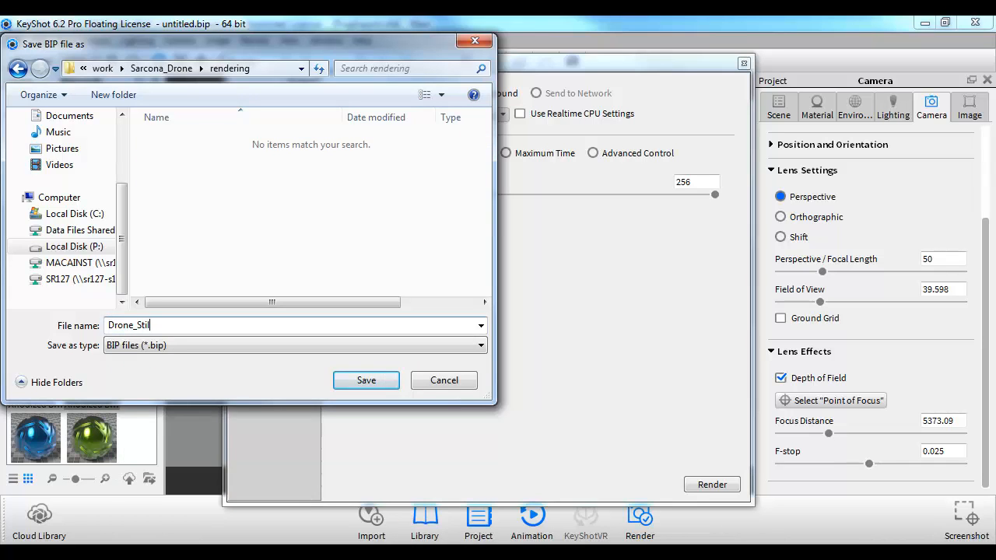
type("ill")
key("Return")
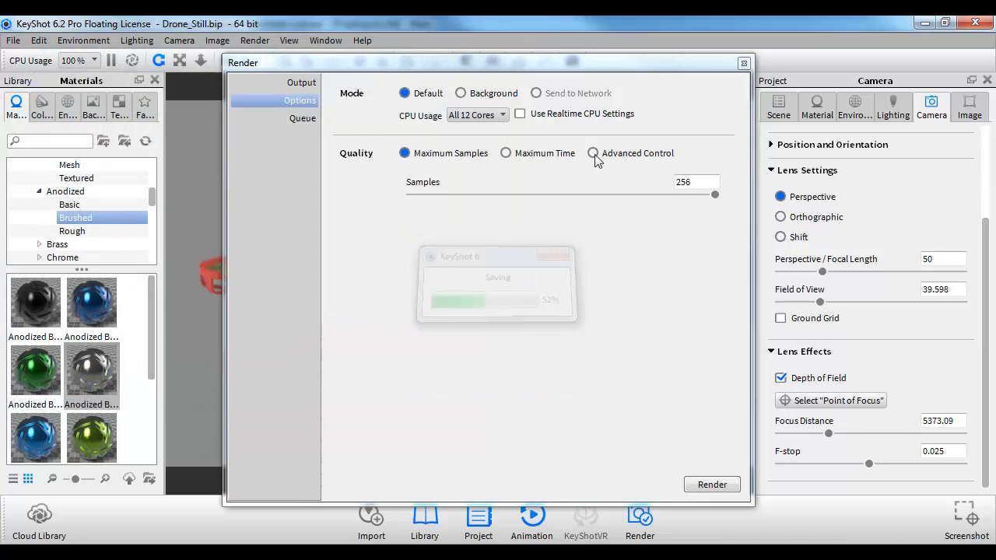
- Close the render settings and turn off the camera's depth of field
left_click(744, 63)
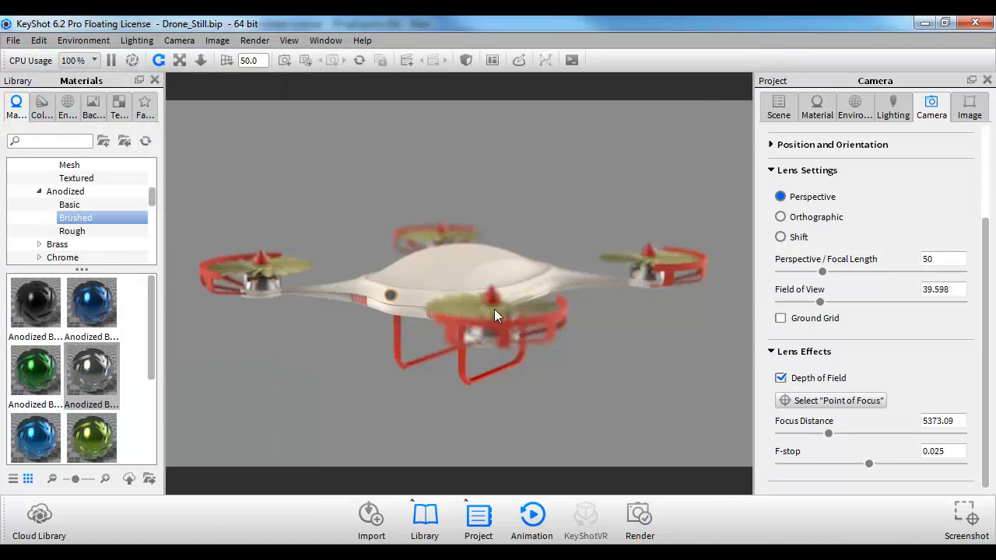
left_click(811, 378)
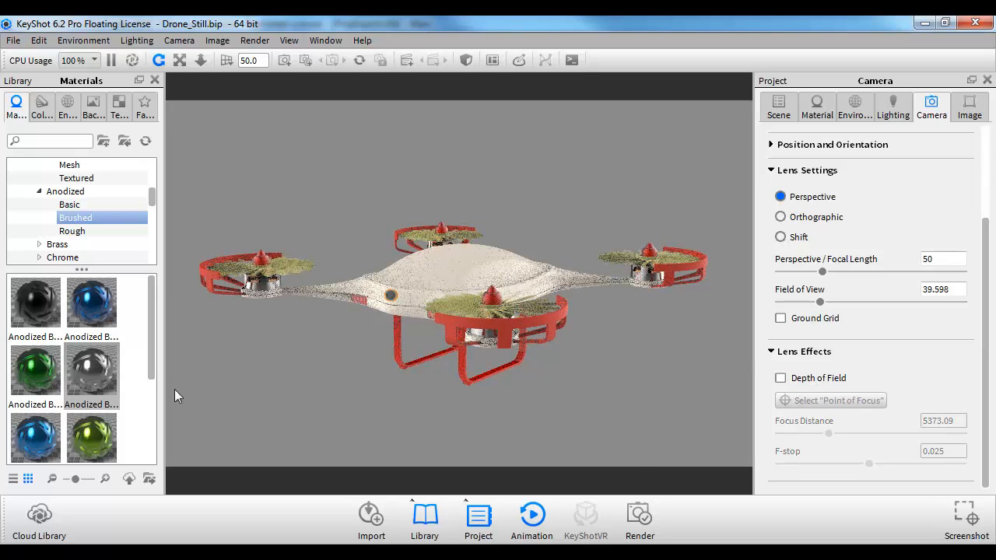
- Browse the environment library's Interior, Outdoor, Studio light tent and panel, and Sun & Sky categories for available lighting setups
left_click(70, 111)
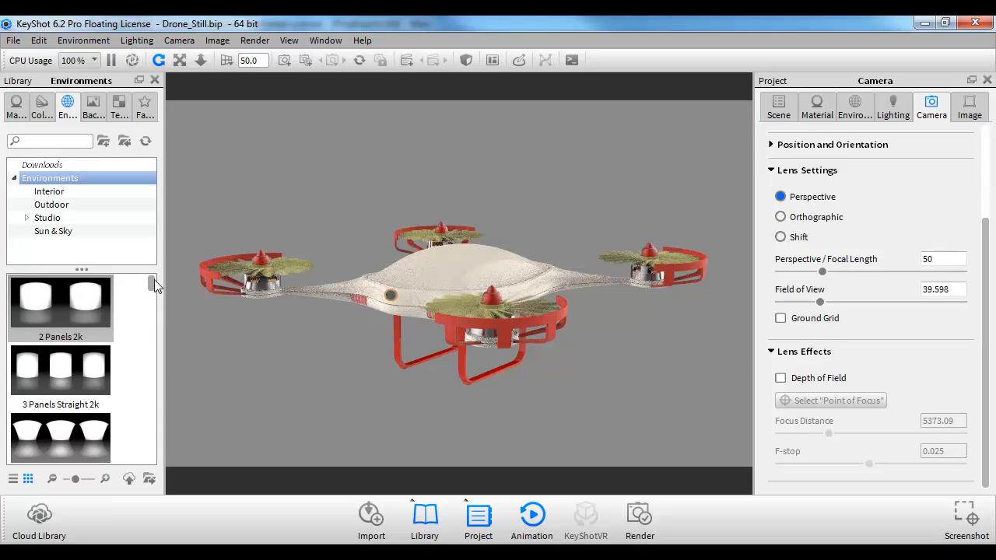
left_click(48, 192)
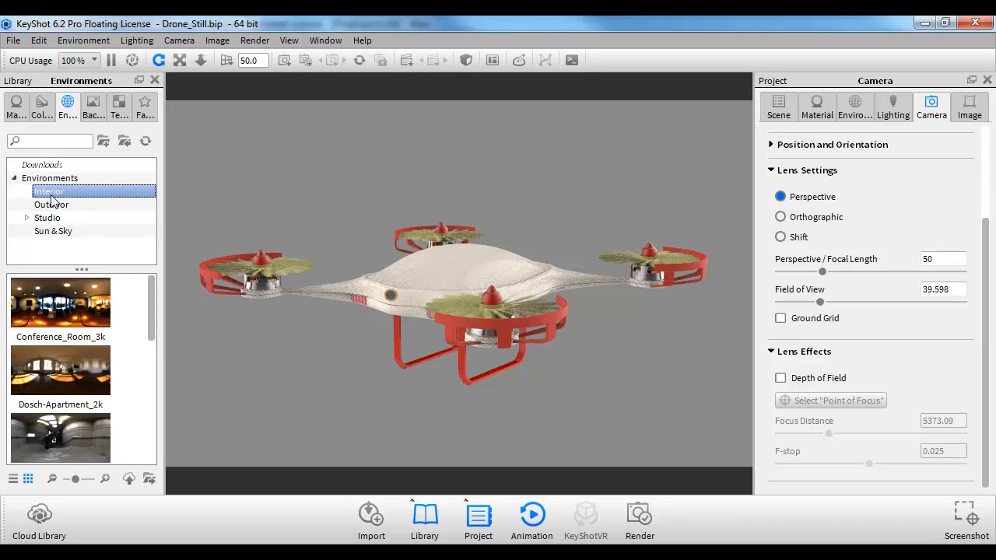
left_click(52, 205)
left_click(28, 219)
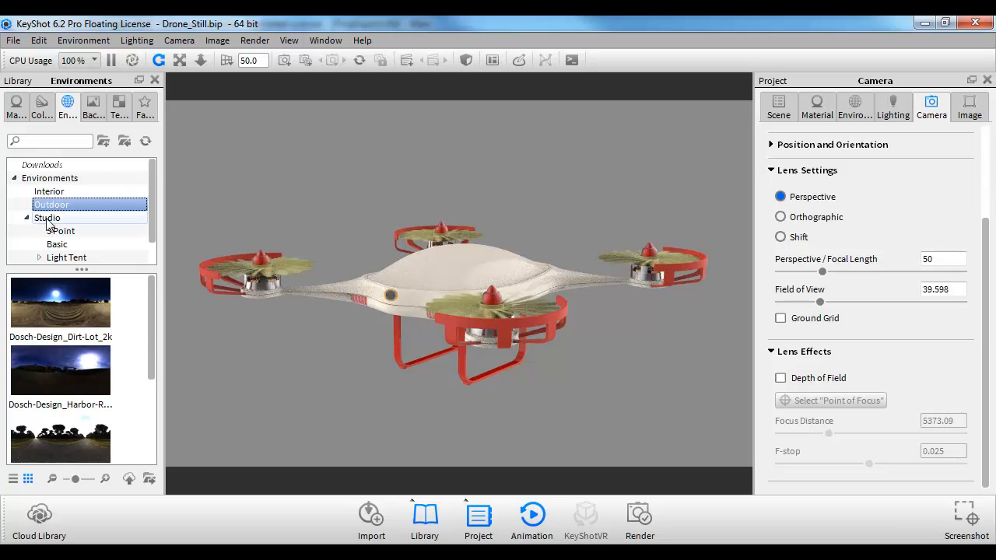
scroll(66, 175, "down", 1)
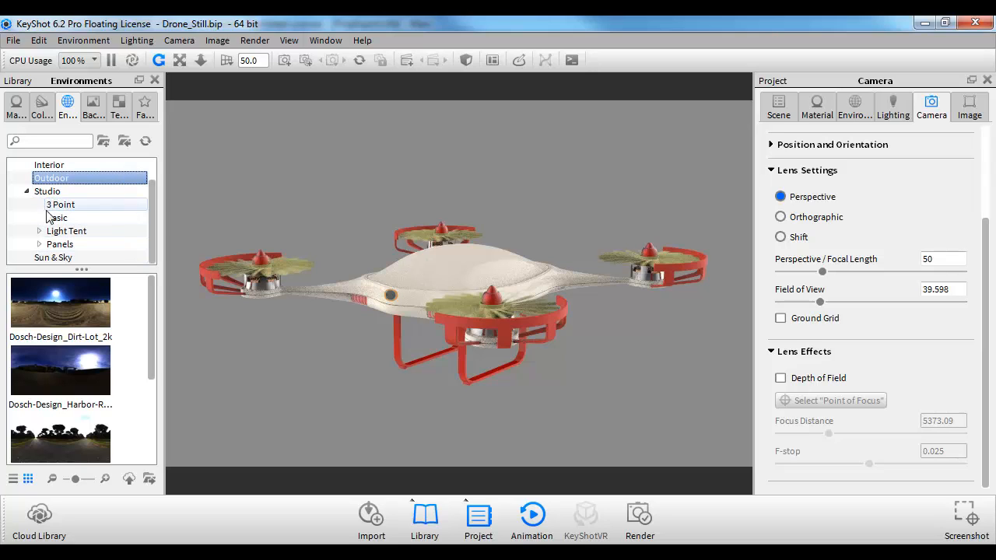
left_click(39, 244)
double_click(62, 231)
scroll(78, 233, "down", 2)
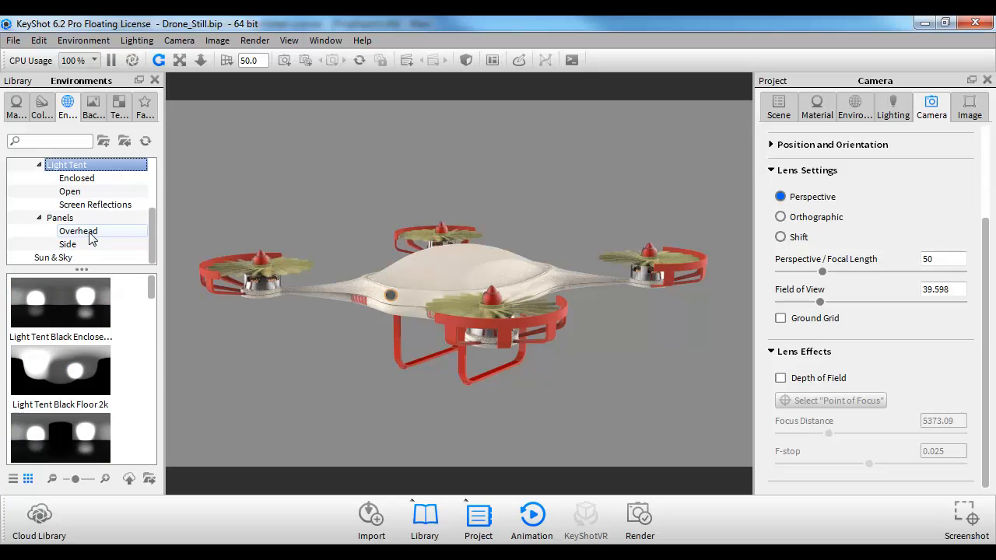
left_click(78, 231)
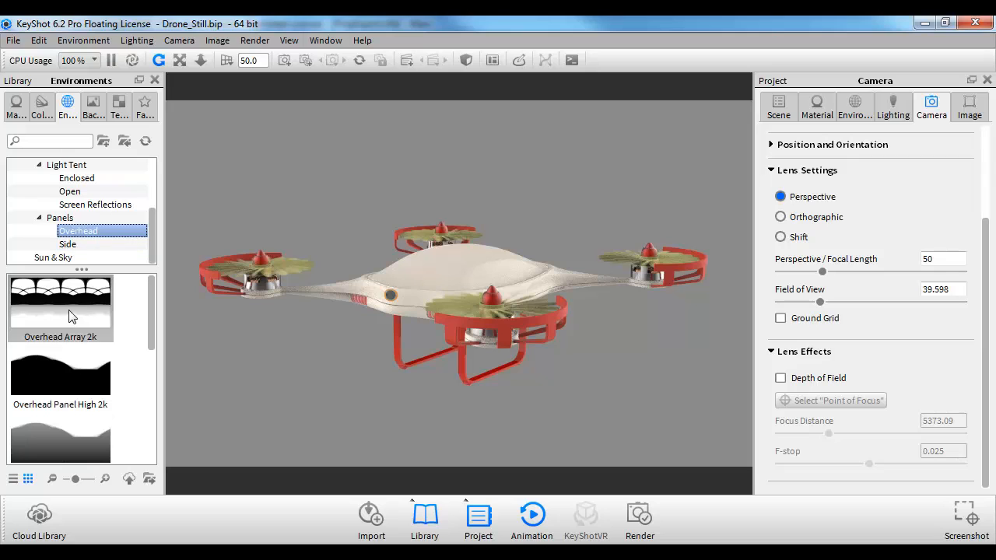
left_click(76, 244)
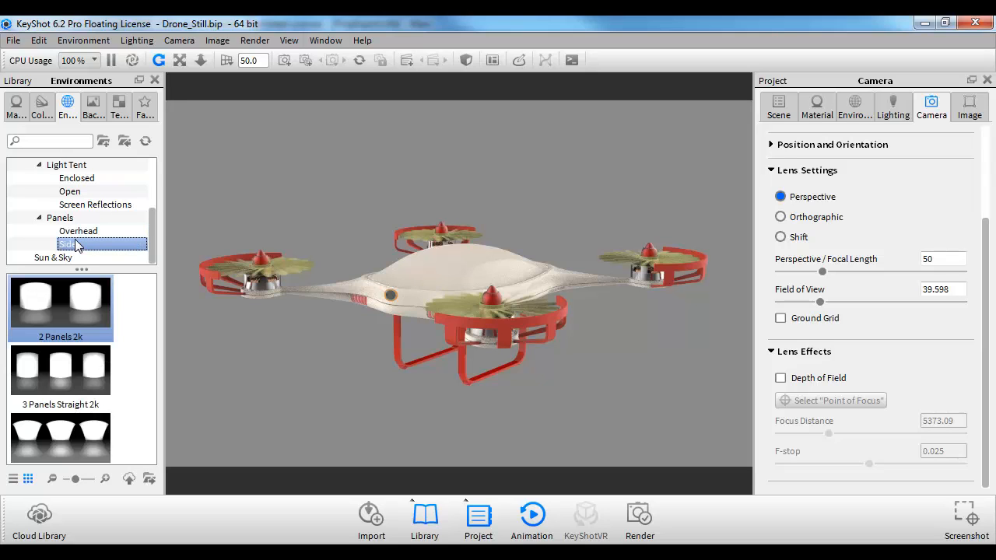
left_click(62, 191)
left_click(66, 179)
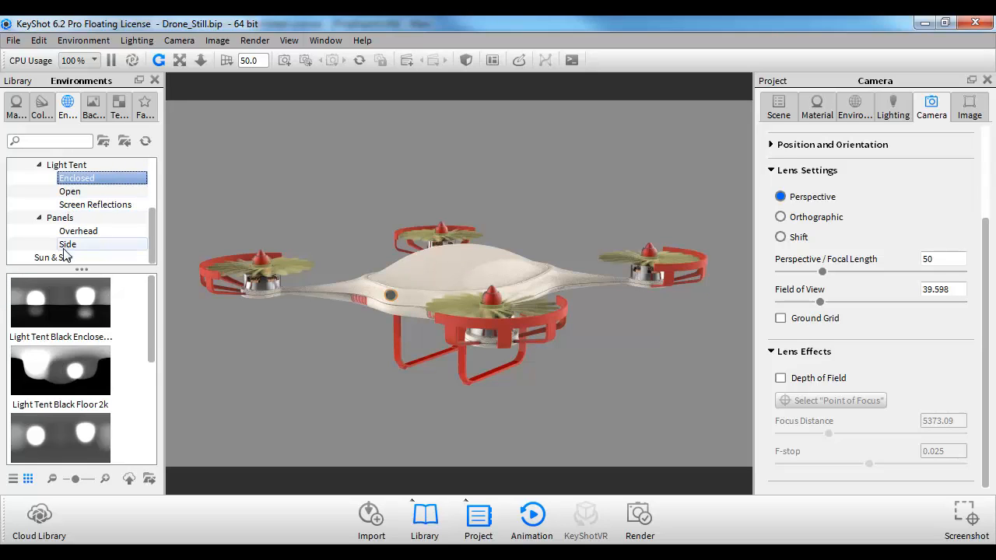
left_click(65, 256)
scroll(65, 257, "up", 2)
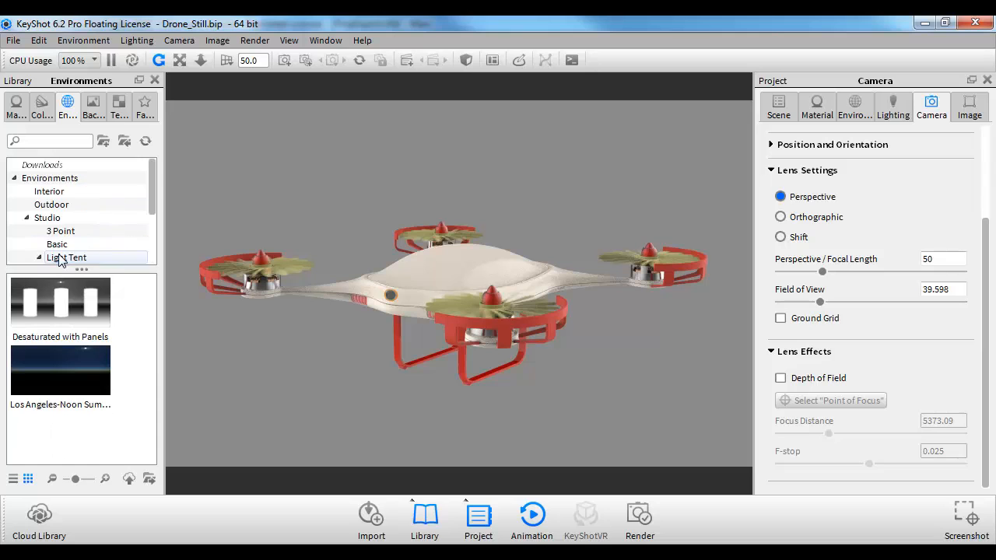
left_click(53, 207)
- Apply the interior "office desk 2k" environment to the scene and show the lighting environment as the background behind the drone
left_click(51, 193)
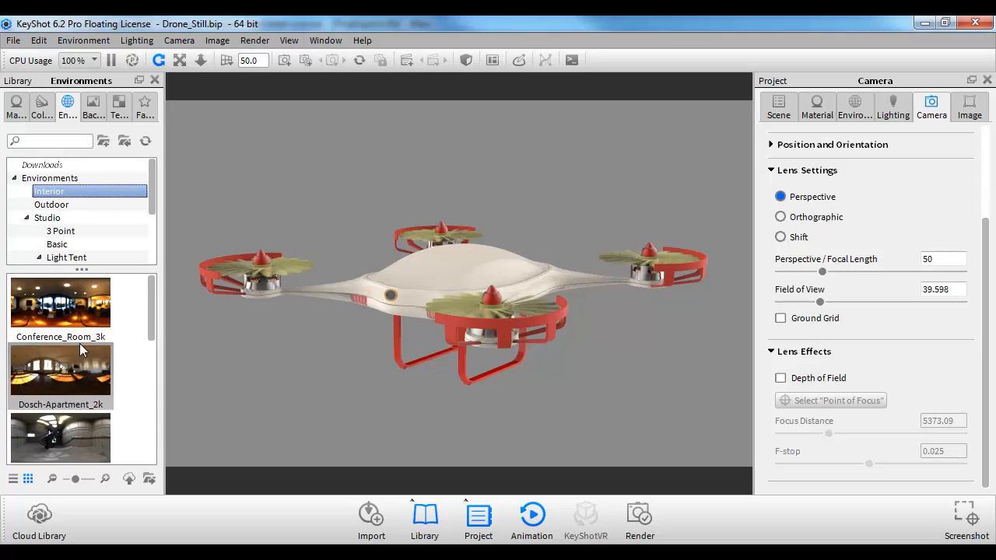
scroll(81, 350, "down", 5)
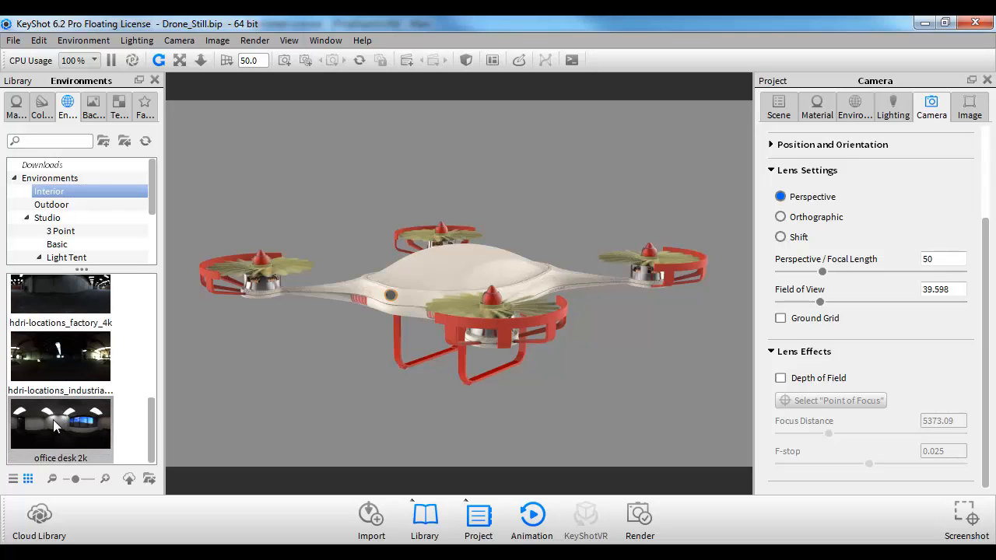
left_click_drag(55, 425, 466, 413)
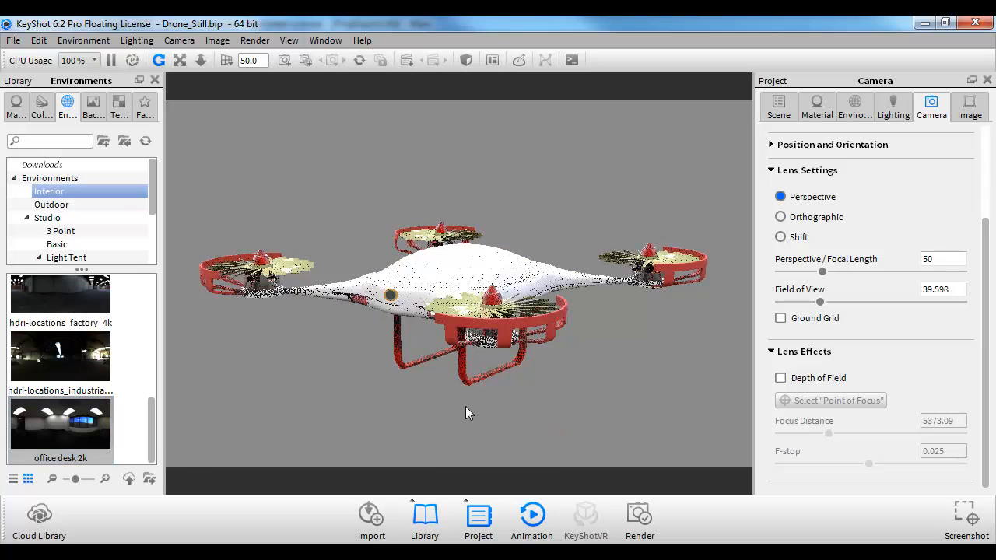
left_click(855, 109)
left_click(816, 278)
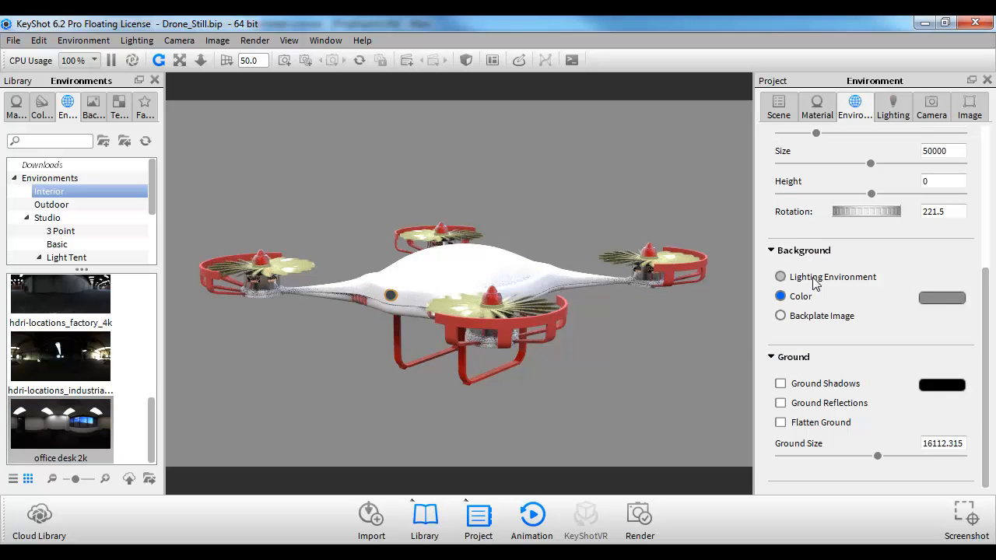
left_click_drag(633, 315, 595, 371)
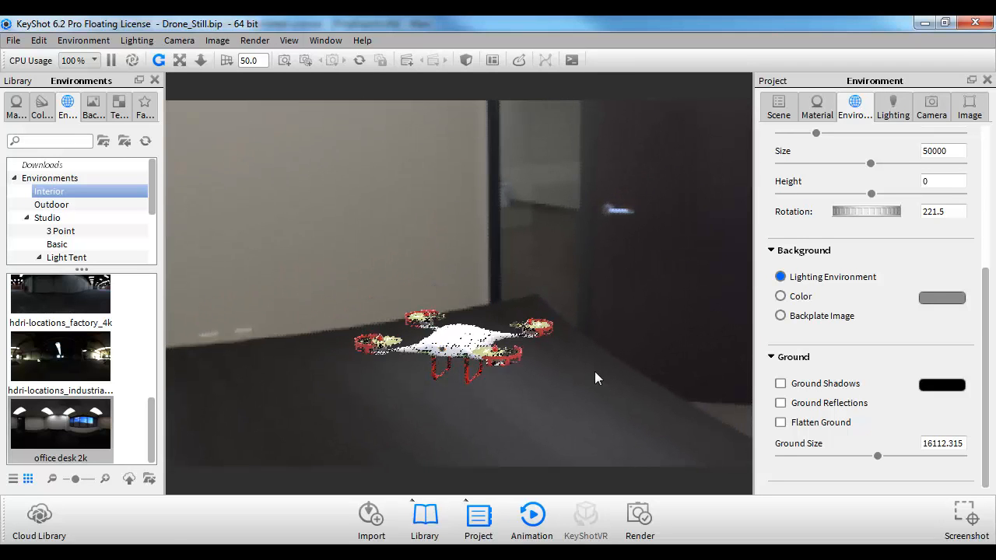
- Turn on ground shadows and try out ground reflections beneath the drone
left_click(828, 384)
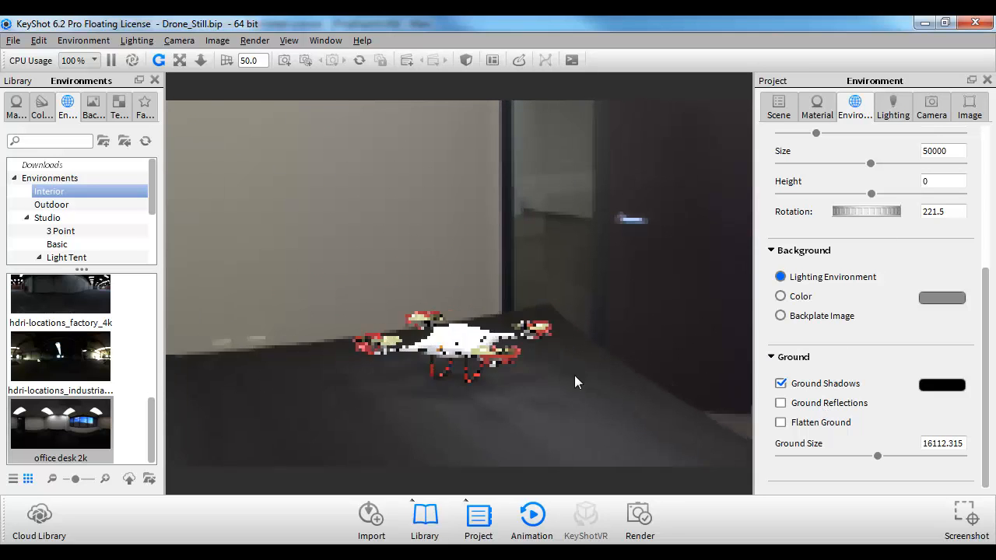
left_click_drag(575, 375, 596, 389)
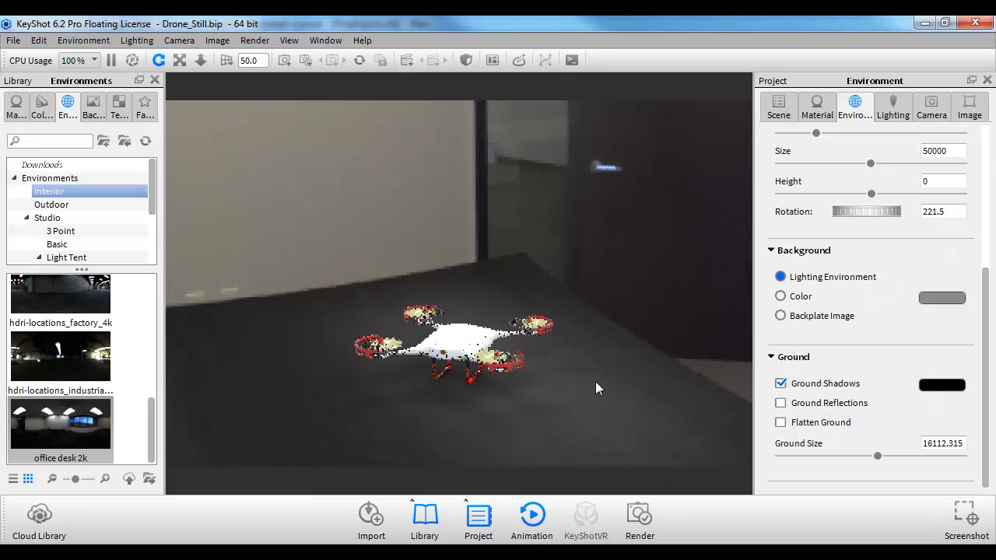
left_click(832, 406)
left_click_drag(580, 378, 685, 360)
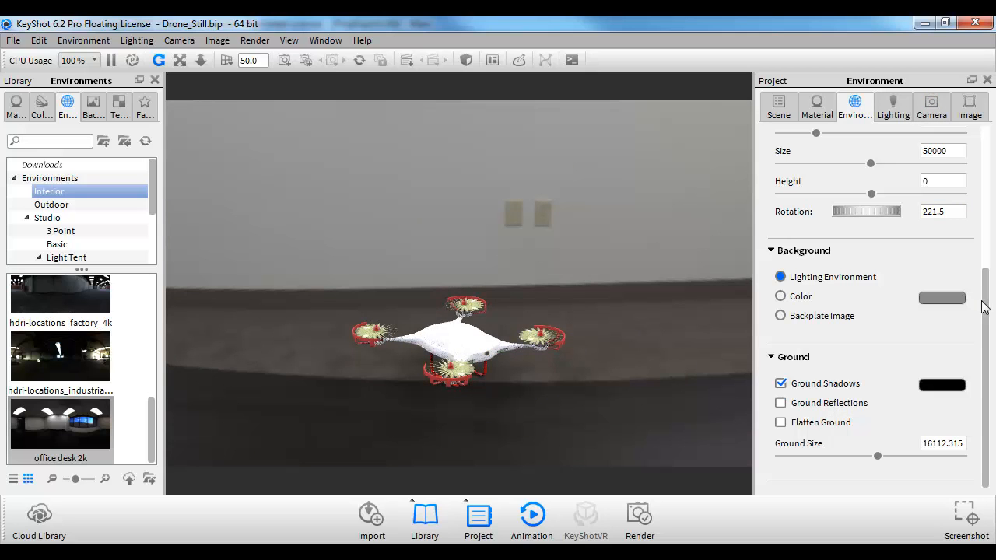
- Reduce the environment size to 14604.27 so the office surroundings fit the drone's scale
left_click_drag(986, 307, 985, 231)
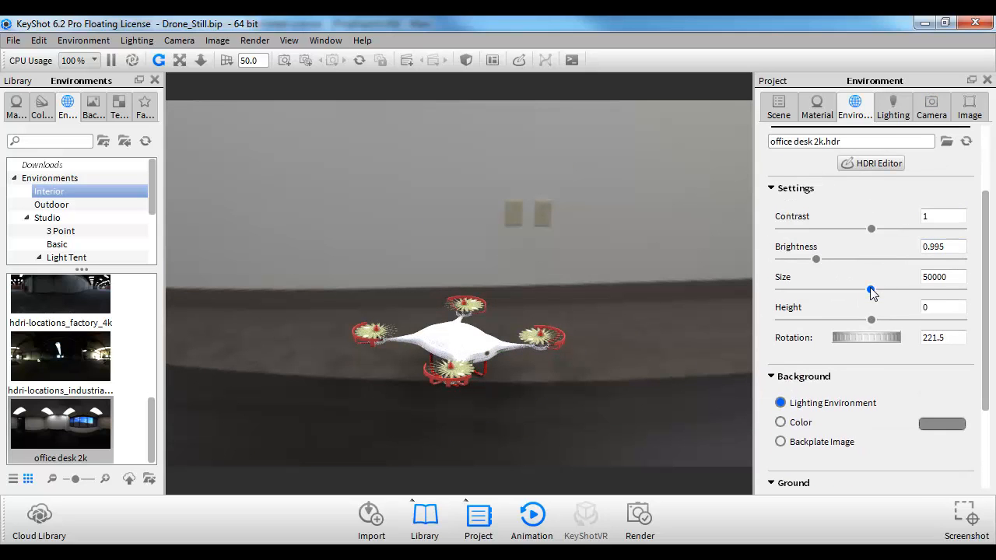
left_click_drag(871, 291, 808, 298)
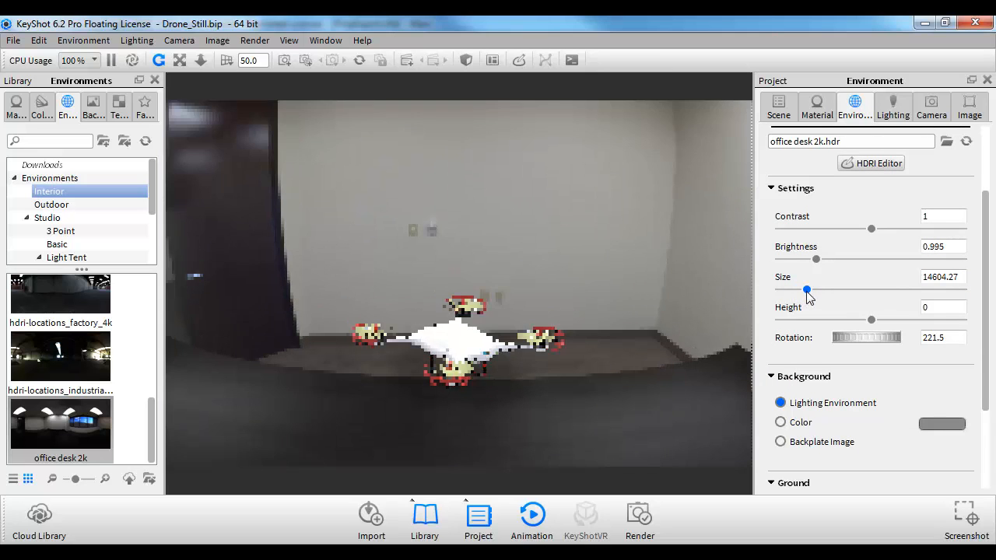
left_click_drag(588, 350, 534, 349)
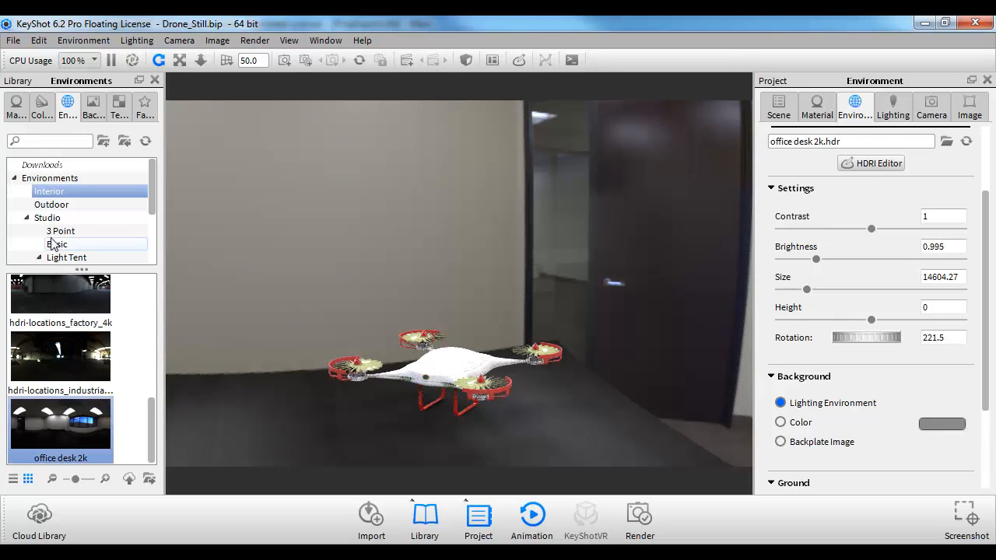
- Replace the environment with the outdoor "hdri-locations_forestroad_4k" and orbit the camera so the drone faces along the road
left_click(60, 204)
left_click_drag(61, 296, 373, 385)
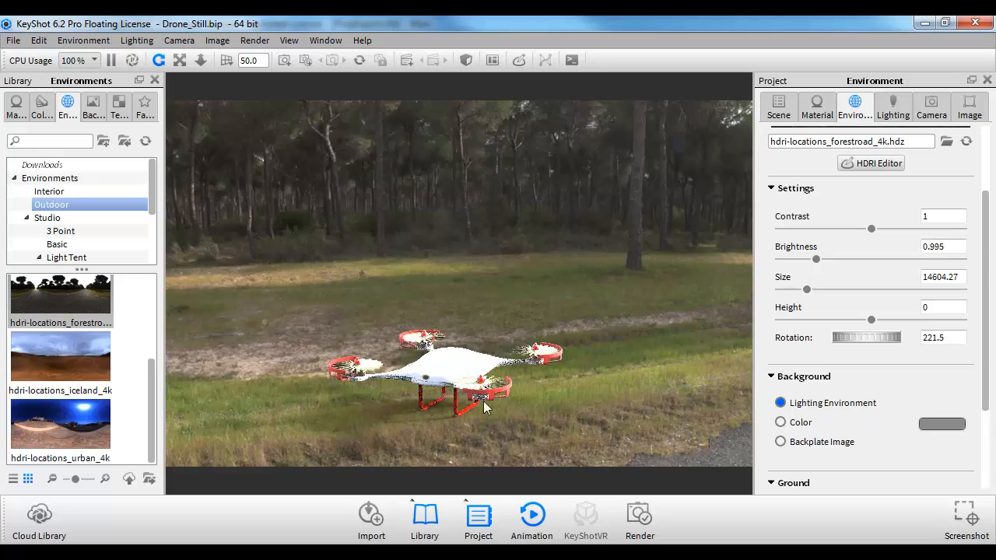
left_click_drag(423, 421, 653, 429)
left_click_drag(615, 395, 601, 392)
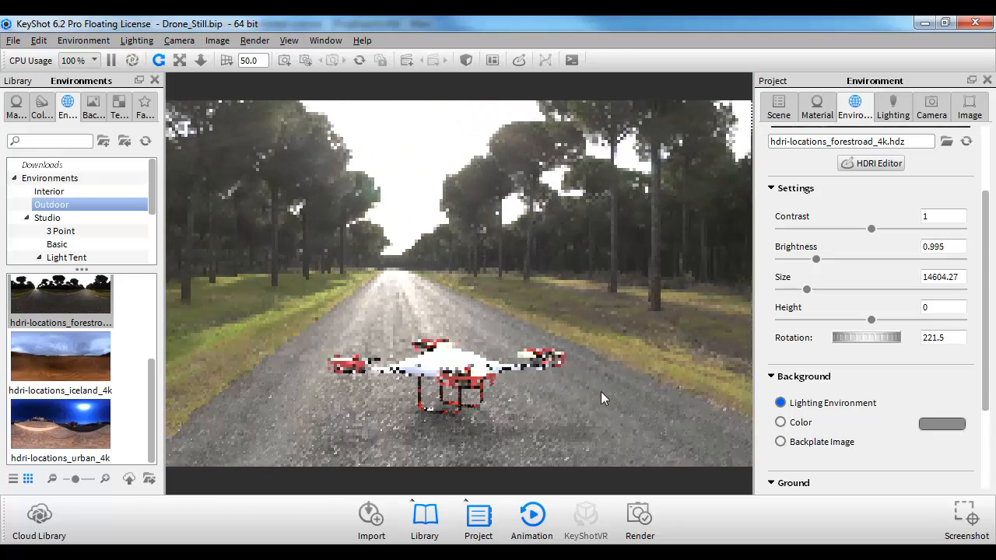
left_click_drag(481, 387, 479, 384)
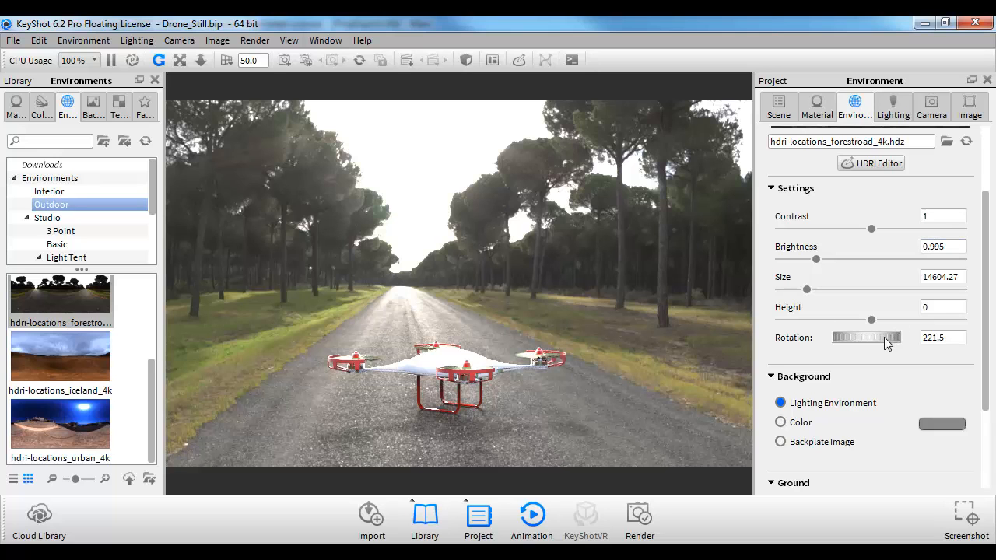
- Adjust the forest road environment to a rotation of 215, contrast of 0.85 and brightness of 0.795
left_click_drag(884, 337, 833, 394)
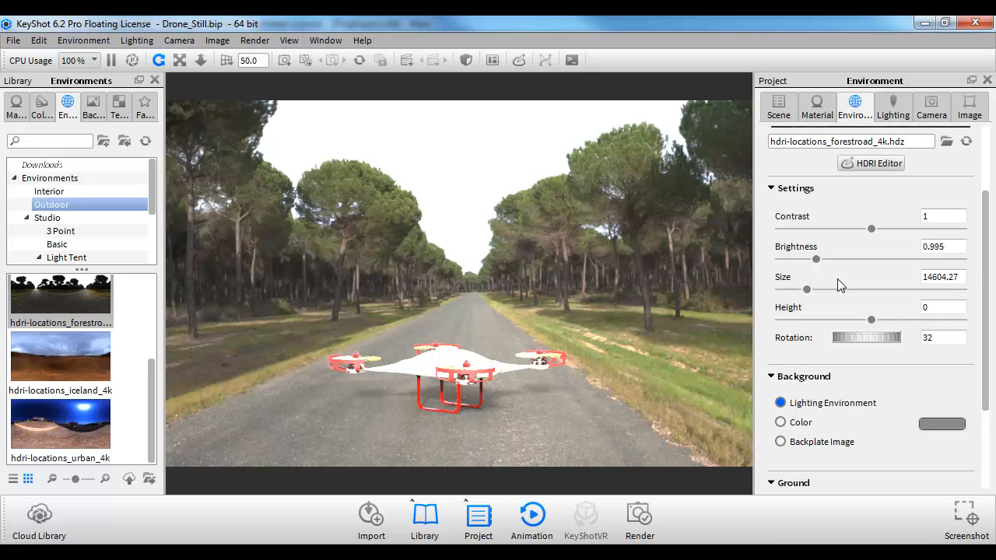
left_click_drag(876, 343, 738, 347)
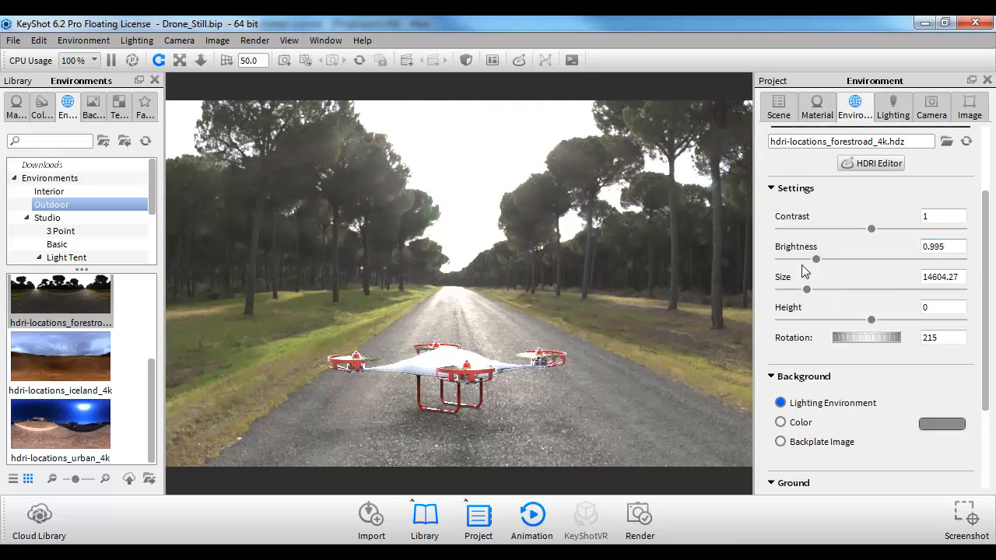
left_click_drag(816, 259, 816, 260)
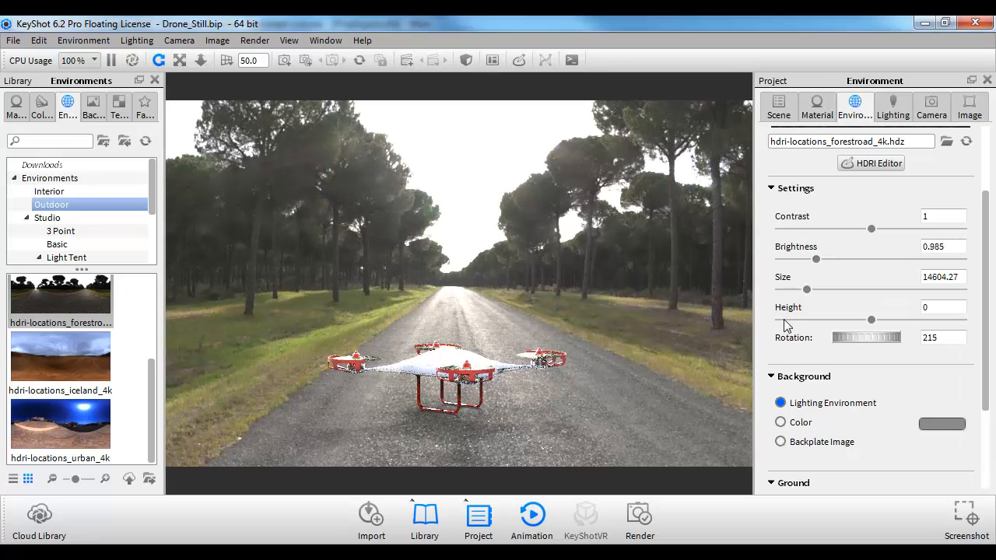
left_click_drag(871, 228, 857, 229)
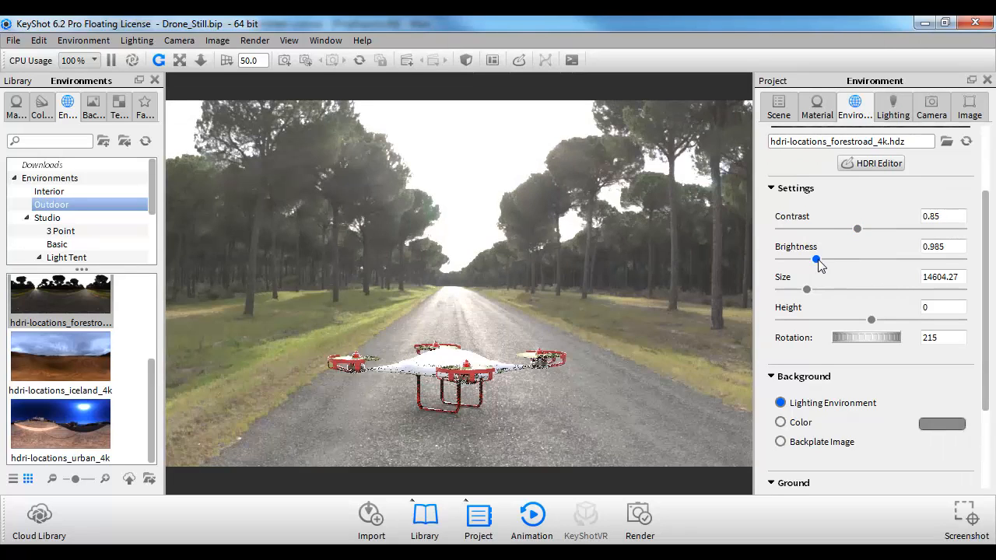
left_click_drag(815, 259, 809, 259)
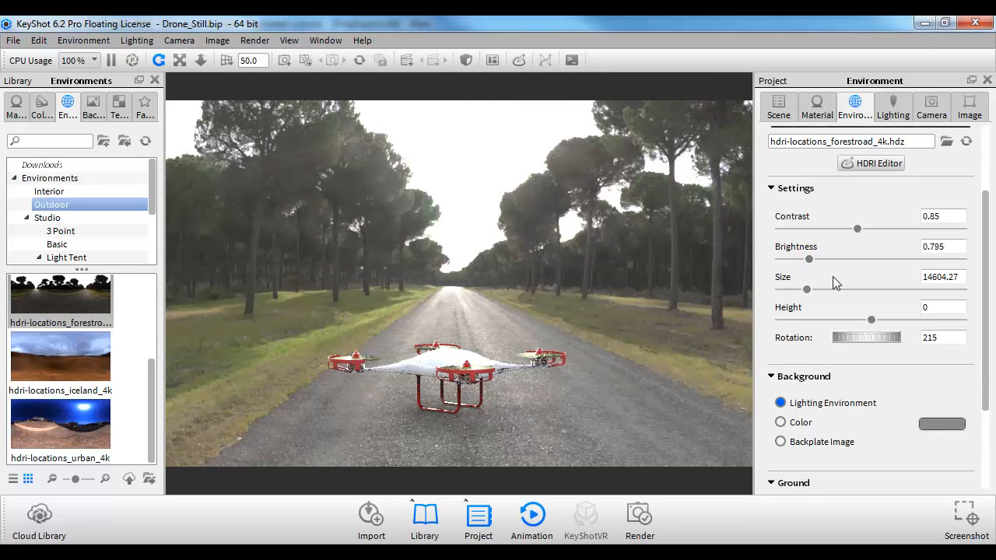
mouse_move(532, 397)
left_mouse_down()
mouse_move(481, 401)
mouse_move(538, 411)
left_mouse_up()
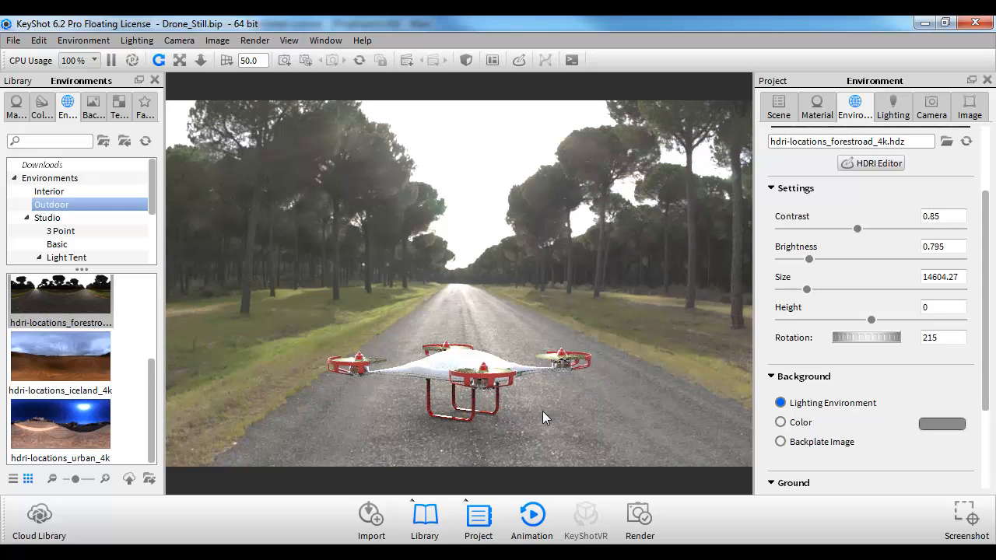
- Set the image resolution to 960 wide by 540 high
left_click(970, 109)
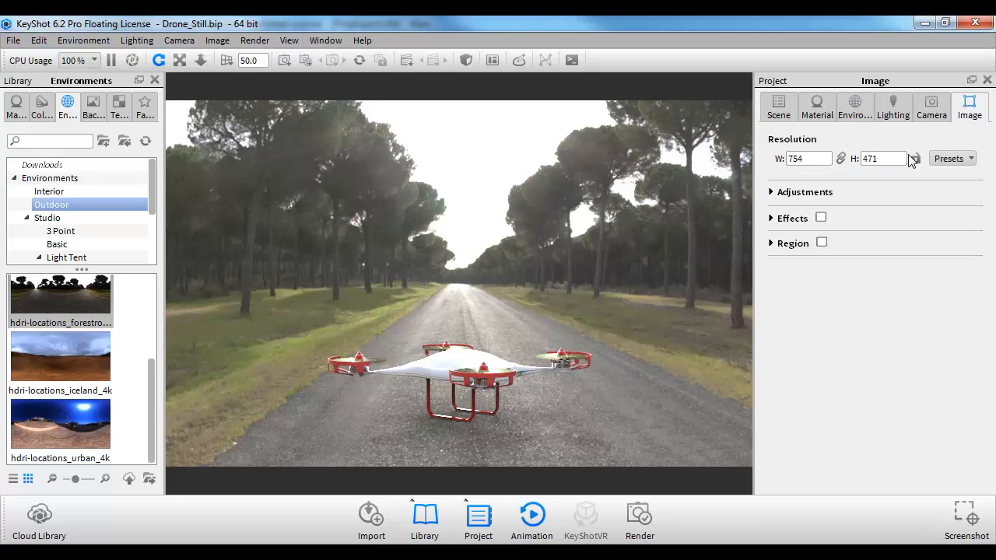
left_click(949, 158)
mouse_move(938, 177)
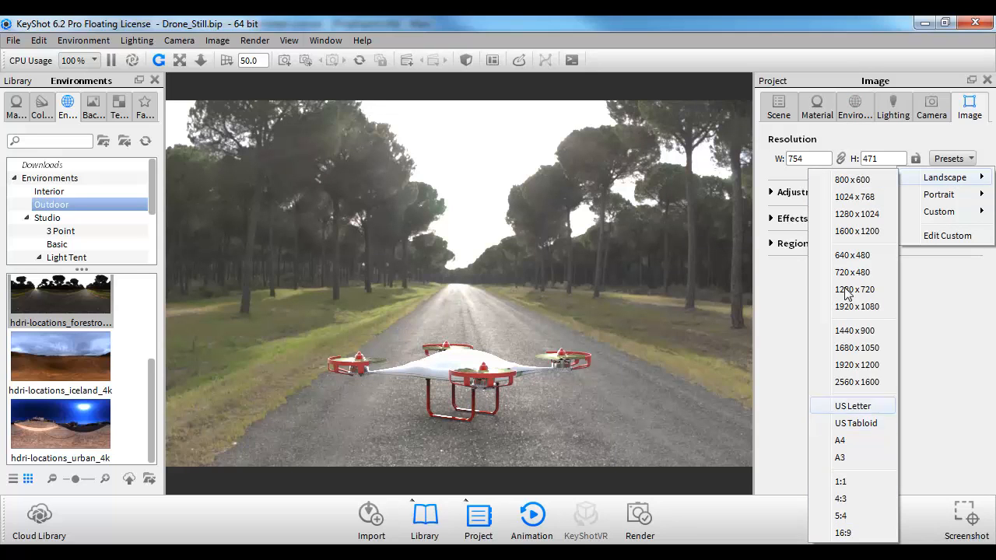
left_click(962, 317)
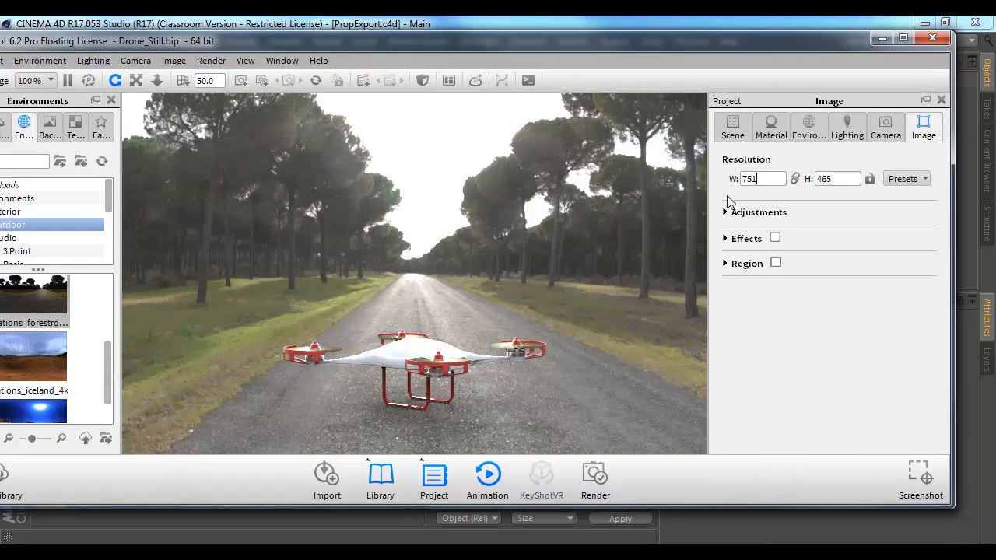
key("Return")
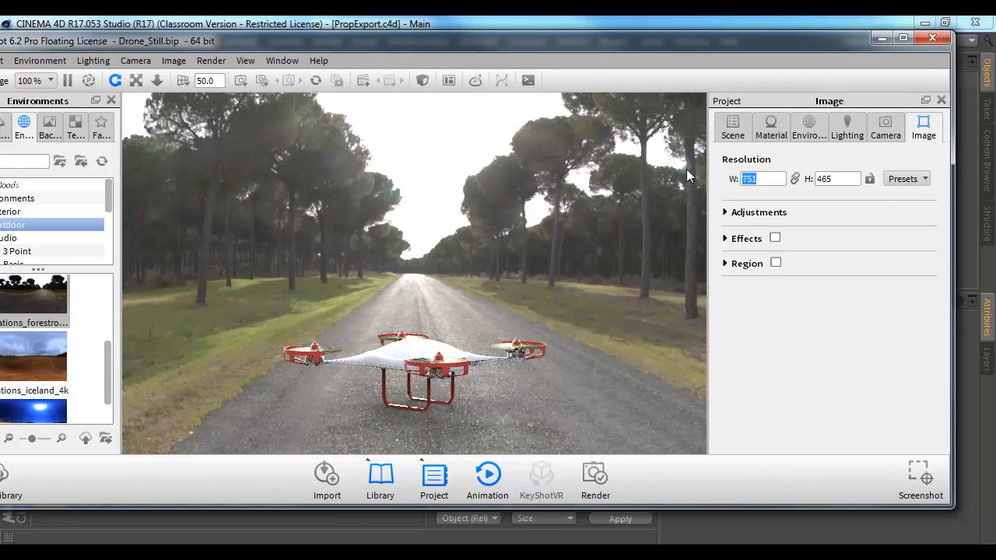
type("960")
key("Return")
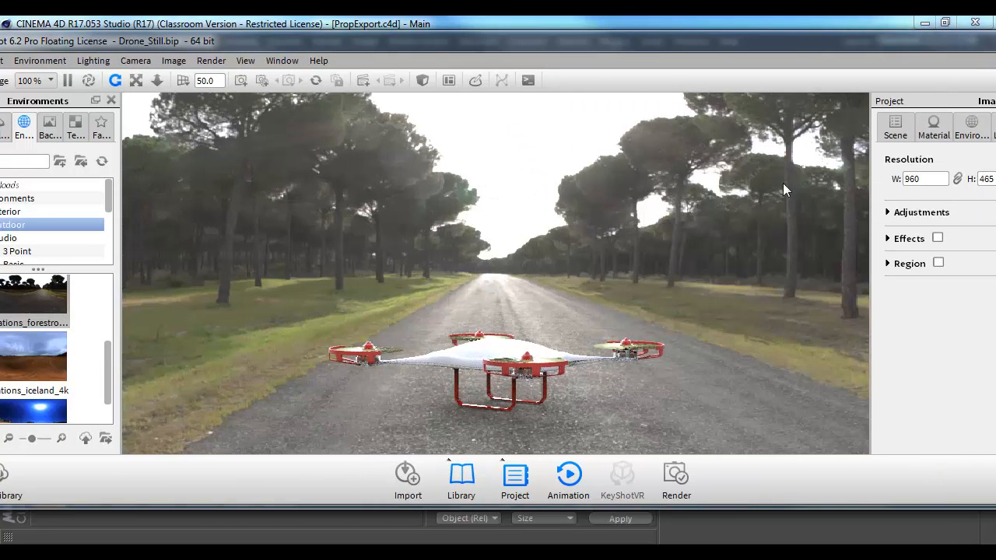
double_click(987, 179)
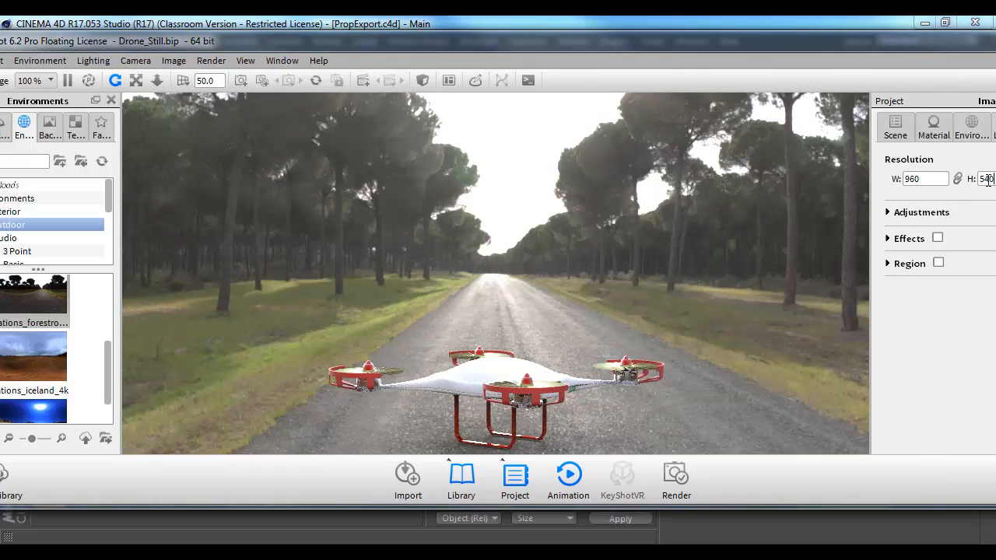
- Confirm the resolution and resize the application window so the live image measures 800 by 450
key("Return")
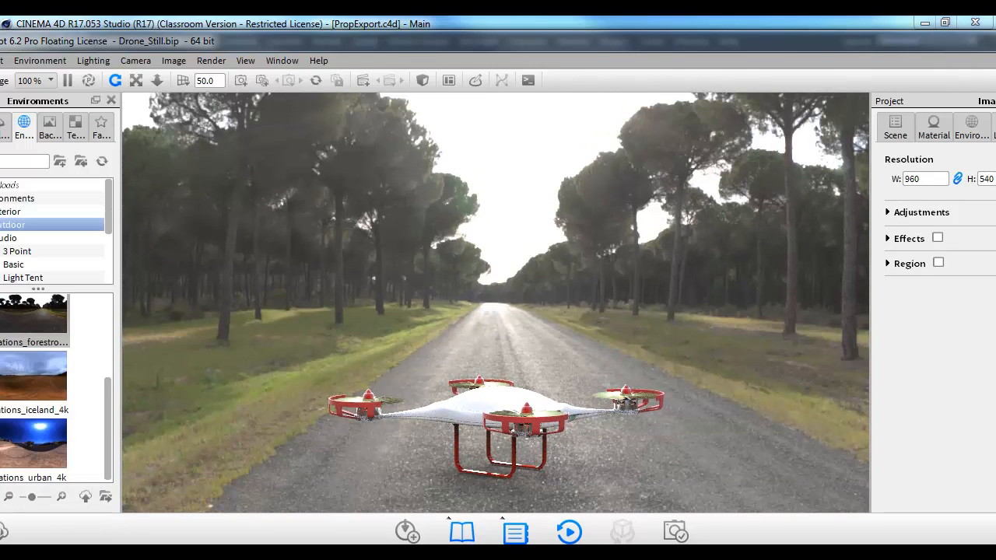
left_click_drag(995, 559, 899, 461)
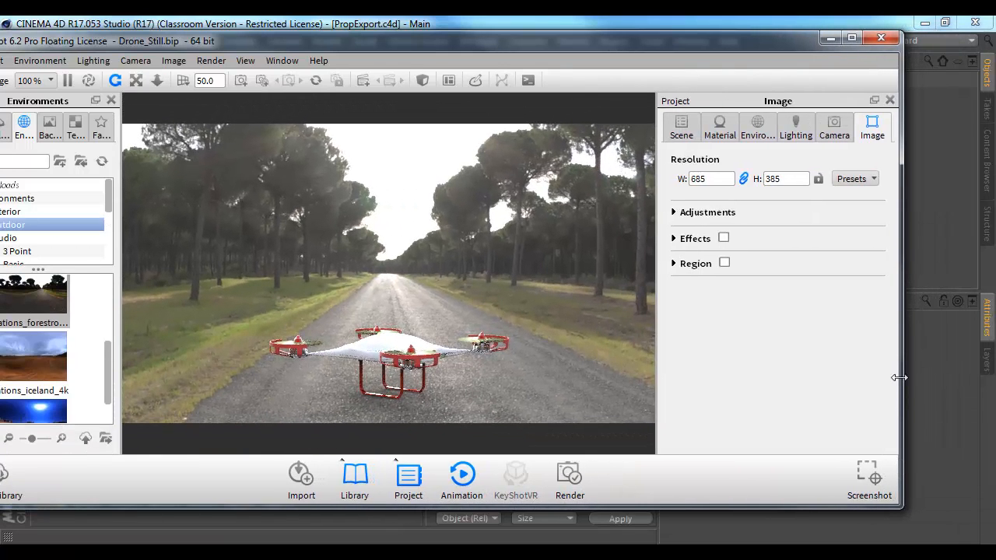
left_click_drag(899, 378, 990, 378)
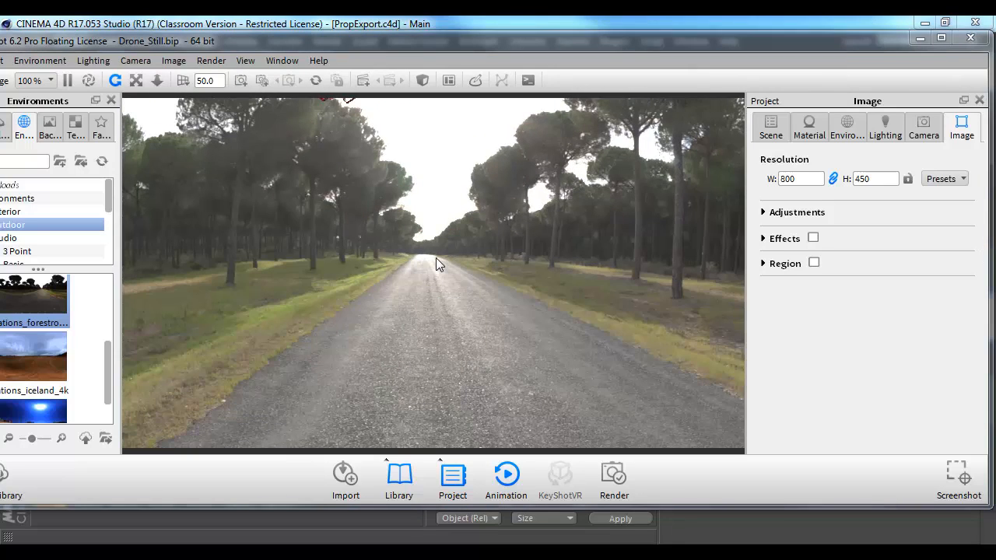
- Orbit and tilt the camera so the drone sits on the asphalt with the roadside forest behind it
left_click_drag(436, 257, 536, 324)
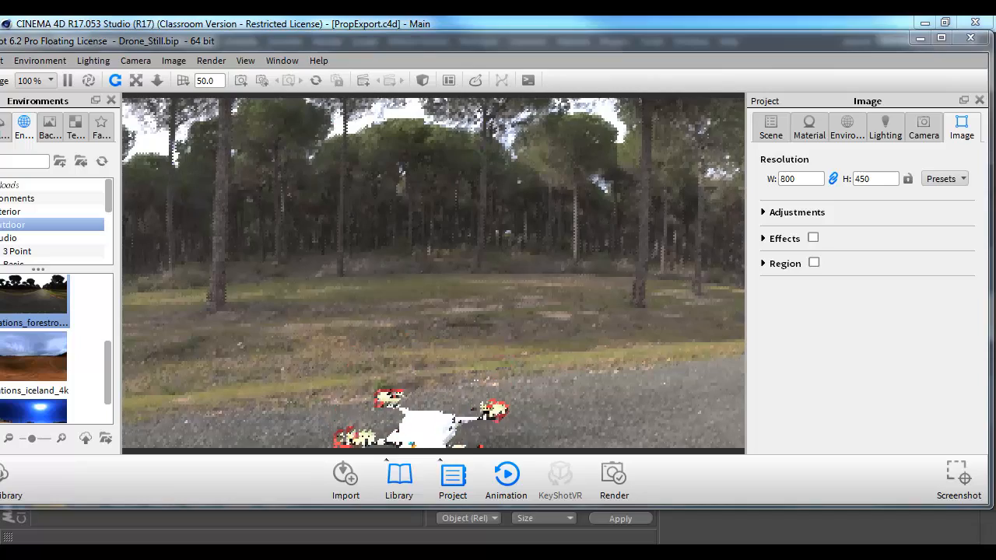
left_click_drag(539, 356, 518, 307)
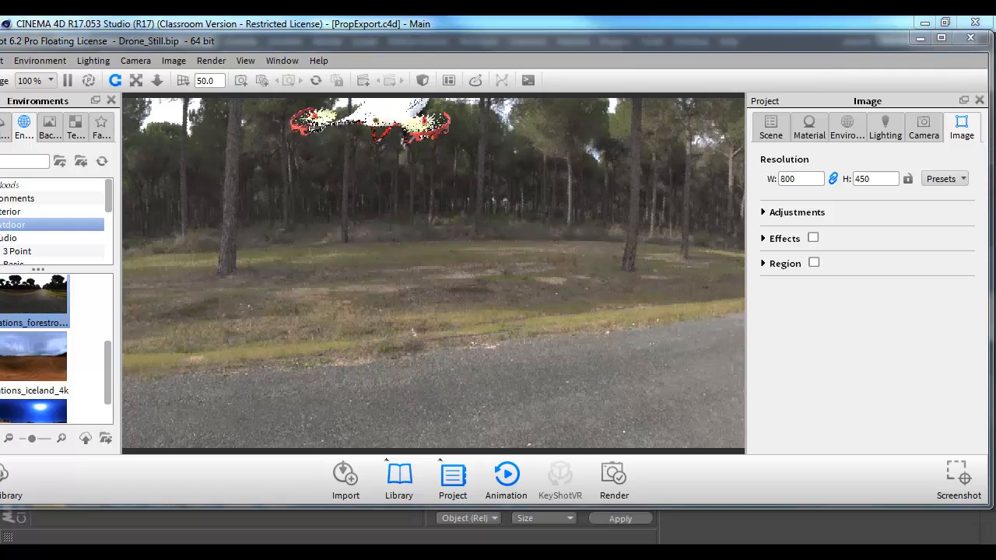
left_click_drag(633, 245, 617, 286)
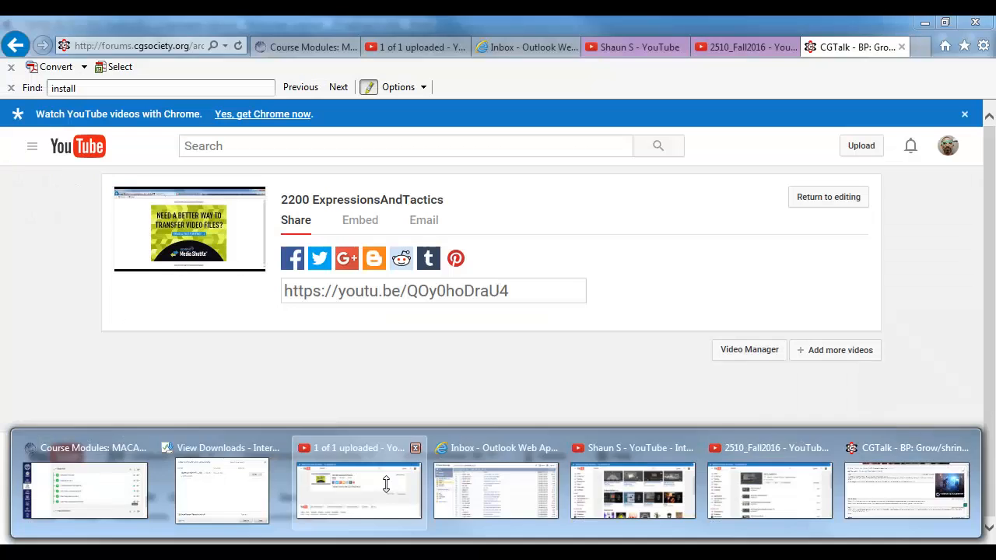
- Switch to Internet Explorer, search for "hdr labs sibl" in a new browser tab and open the HDR Labs sIBL Archive
left_click(386, 484)
left_click(920, 45)
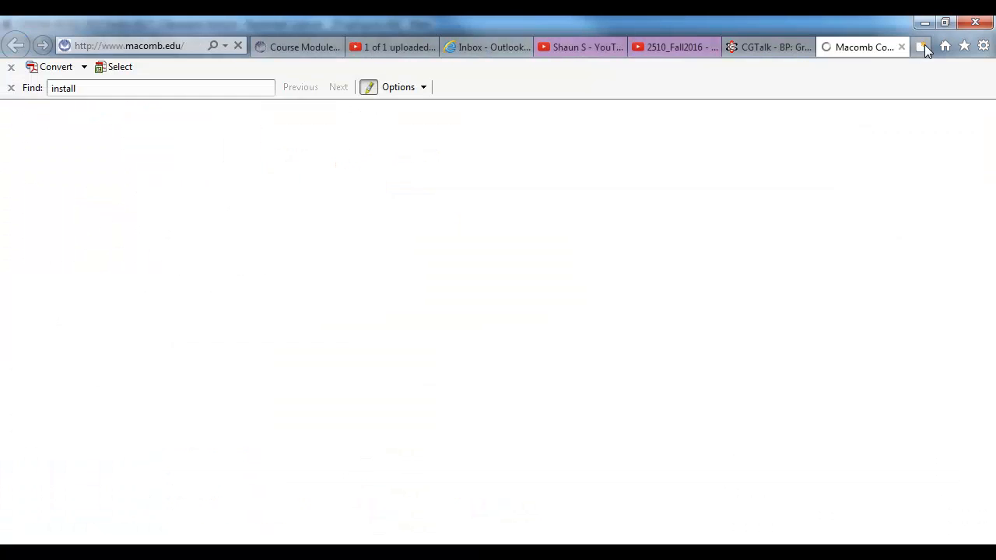
type("hdr lab")
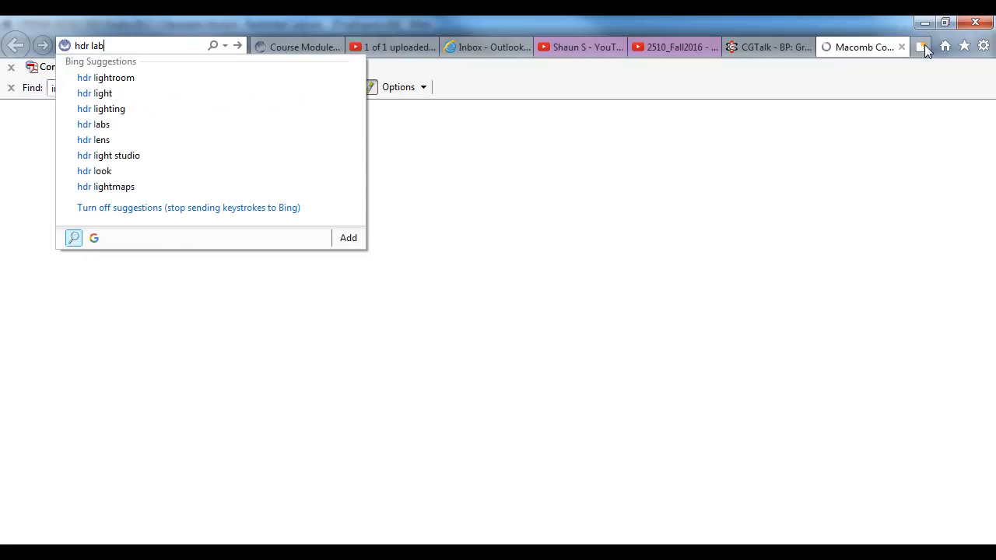
type("s sibl")
key("Return")
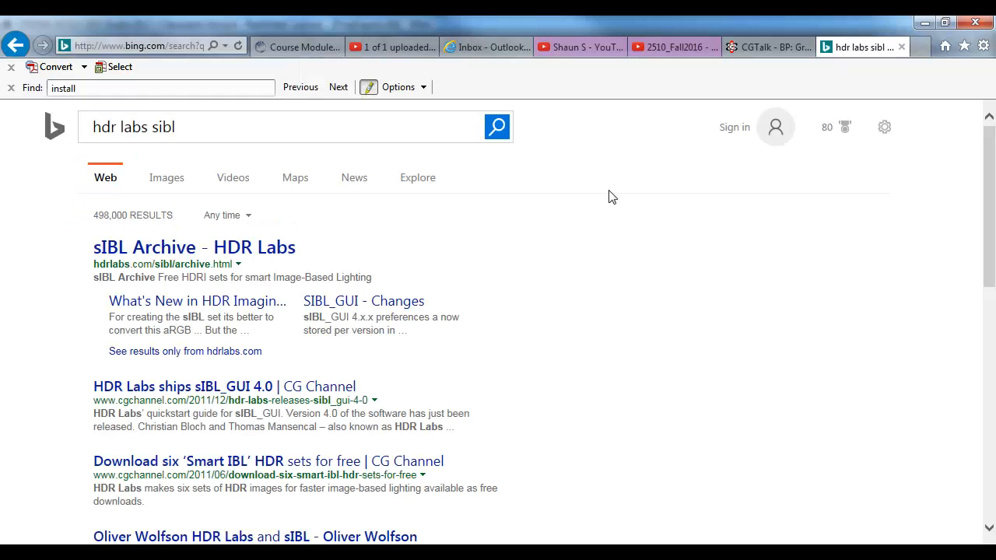
left_click(247, 251)
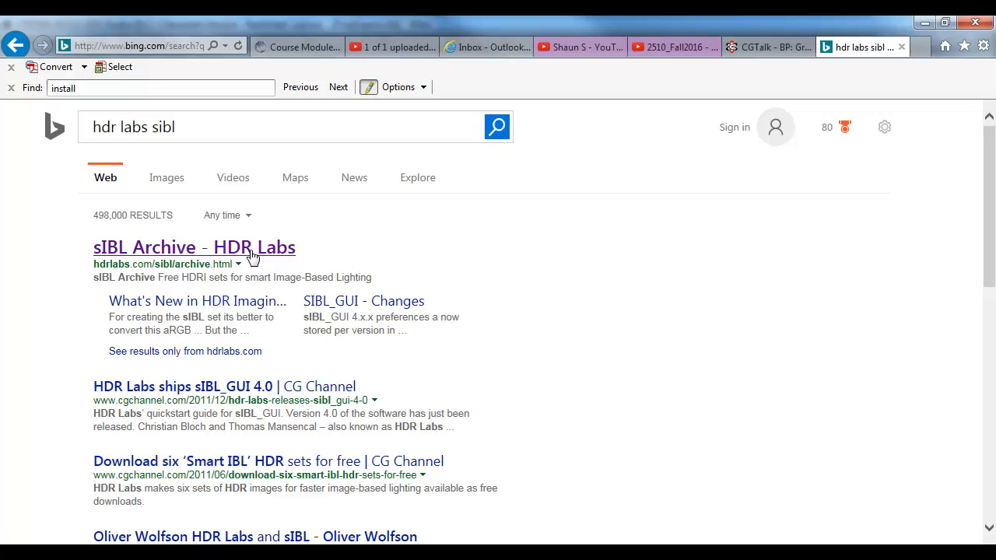
left_click(252, 256)
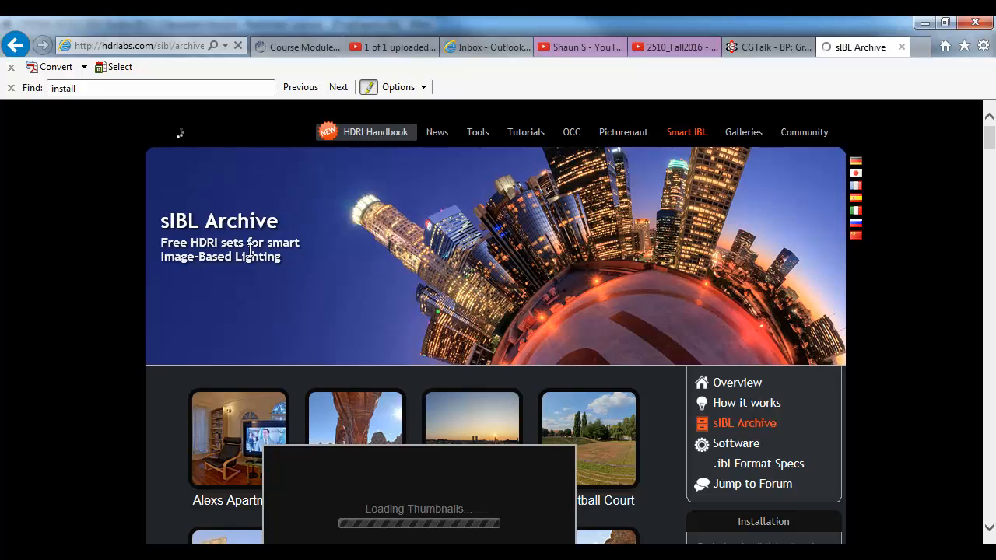
- Examine the free HDRI sets offered in the sIBL Archive, including their locations and resolutions
scroll(106, 388, "down", 3)
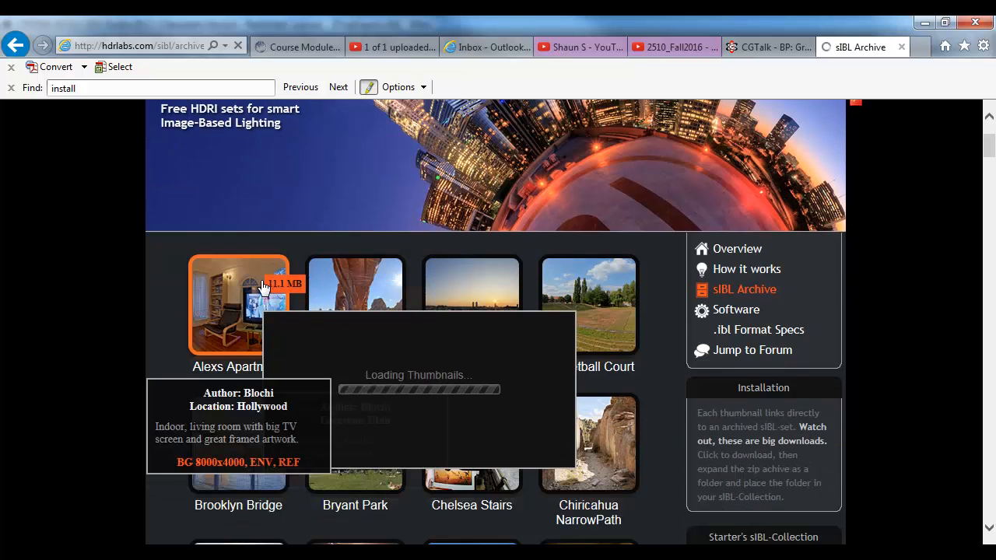
scroll(249, 234, "down", 1)
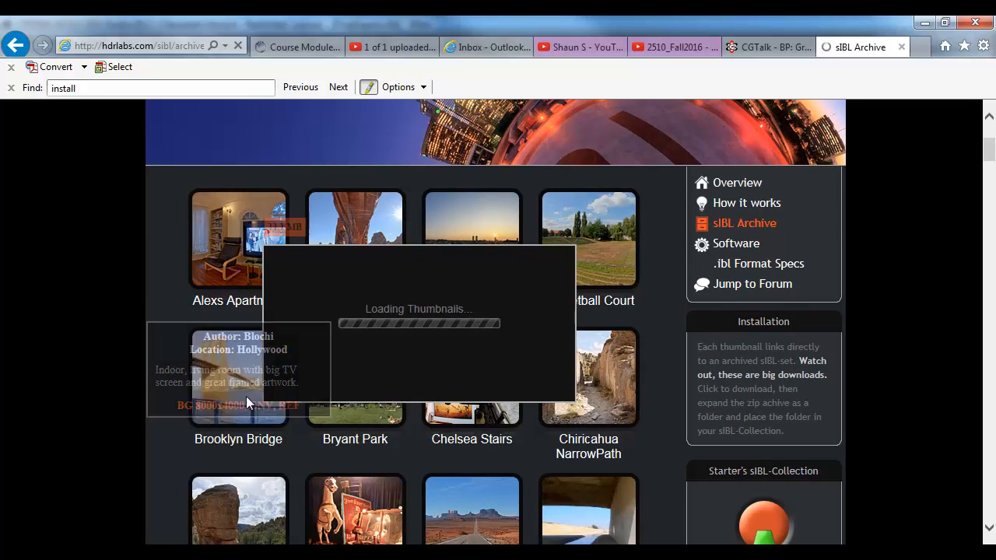
scroll(240, 407, "down", 2)
scroll(233, 421, "down", 2)
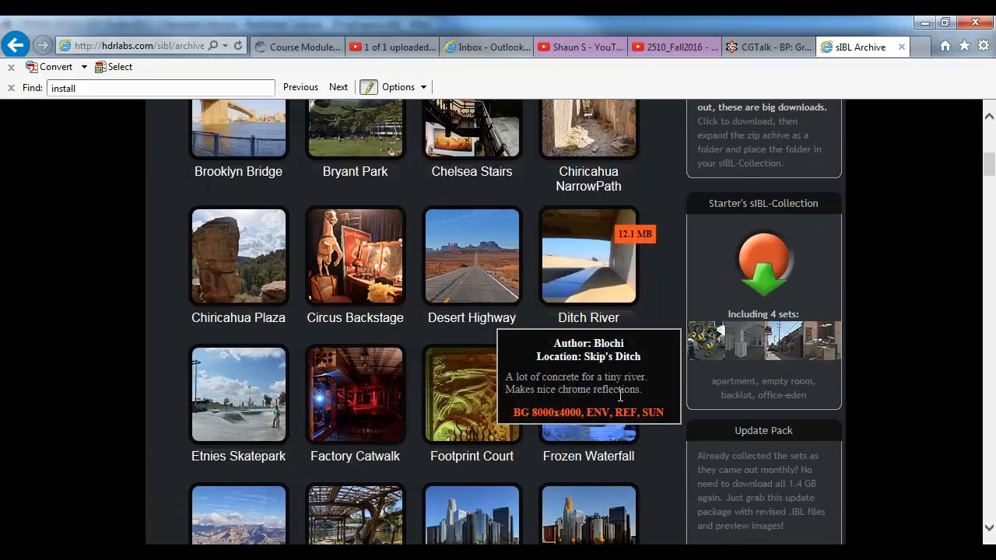
key("alt+Tab")
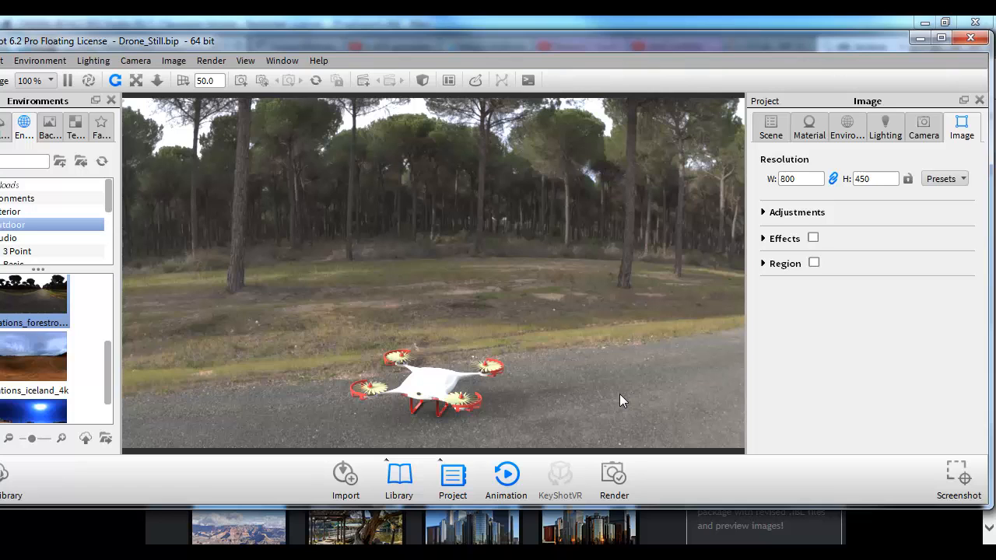
key("alt+Tab")
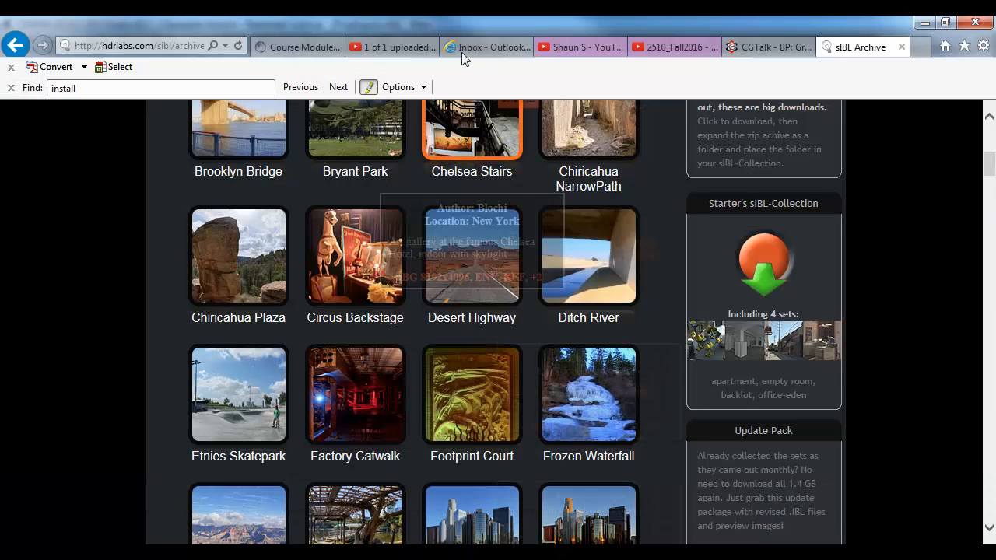
- Search for "hdr light studio" in a new browser tab and open the Lightmap site
left_click(918, 48)
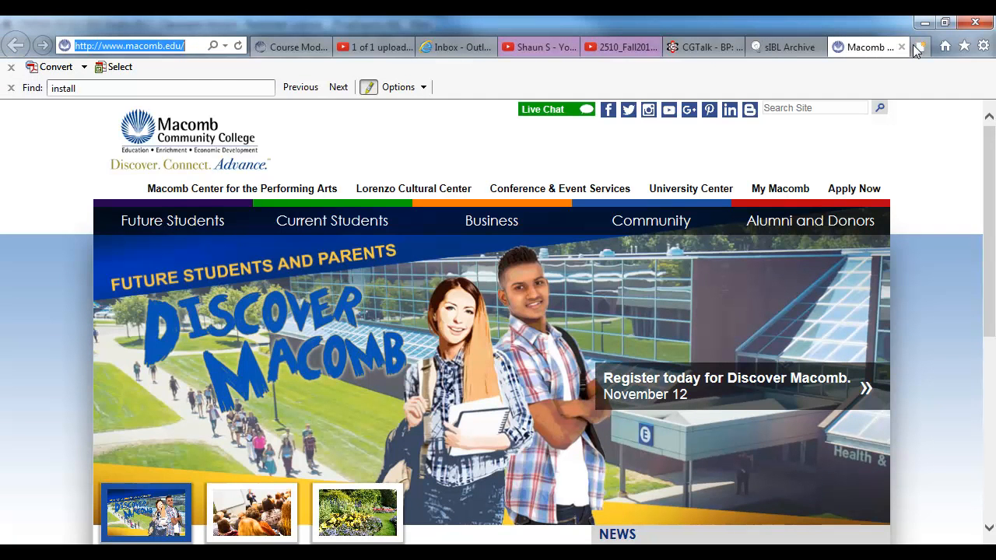
type("hdr light studio")
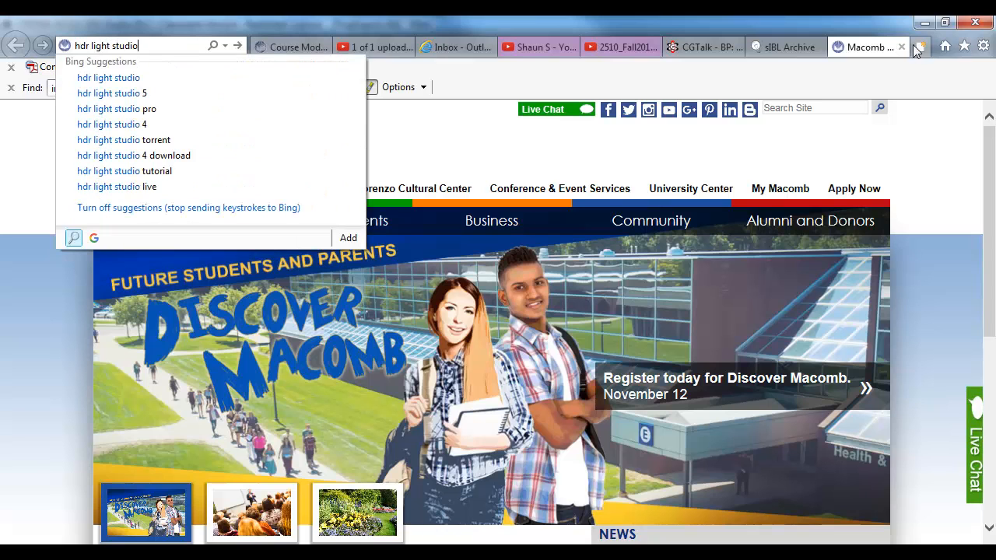
key("Return")
left_click(167, 250)
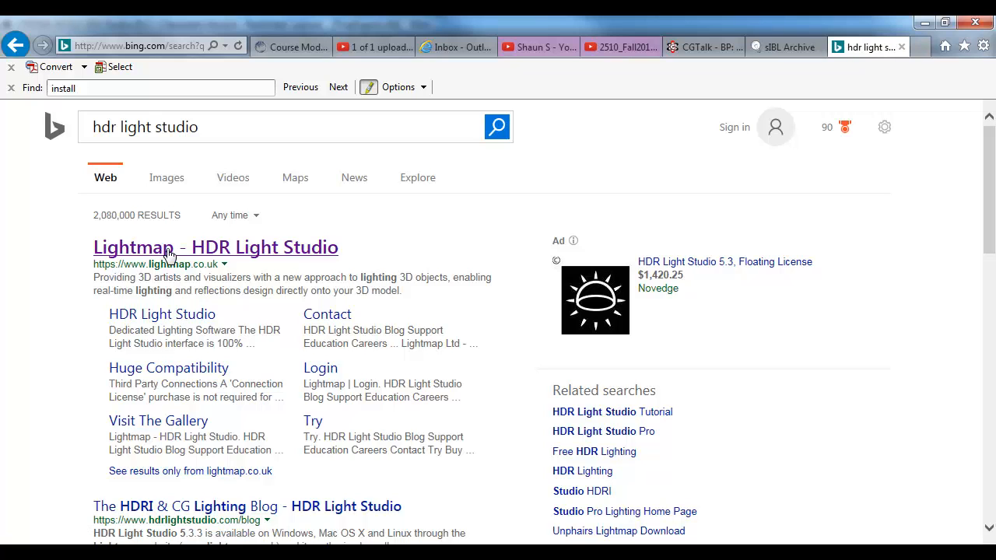
left_click(168, 252)
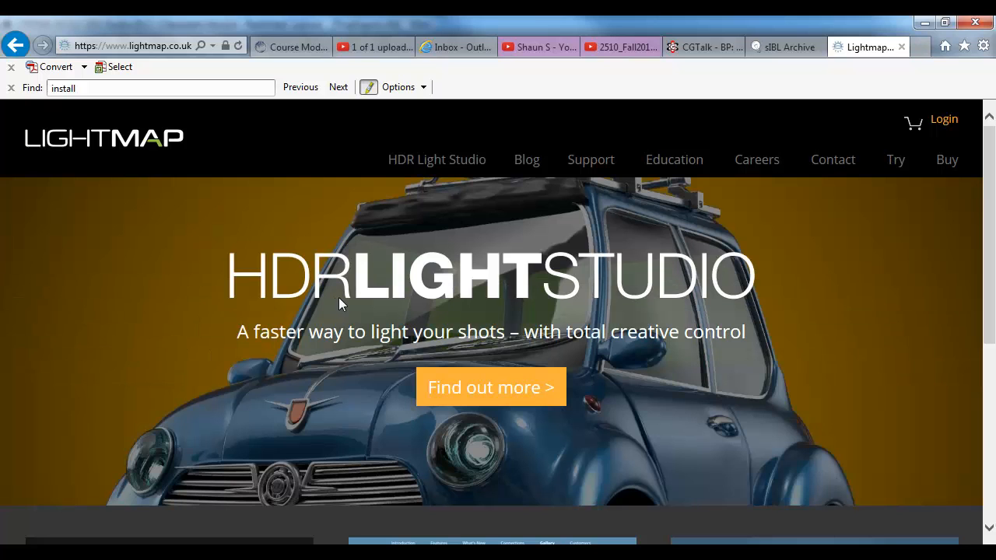
- Open the HDR Light Studio gallery and examine the lighting of the Staff Picks product renders
scroll(416, 311, "down", 5)
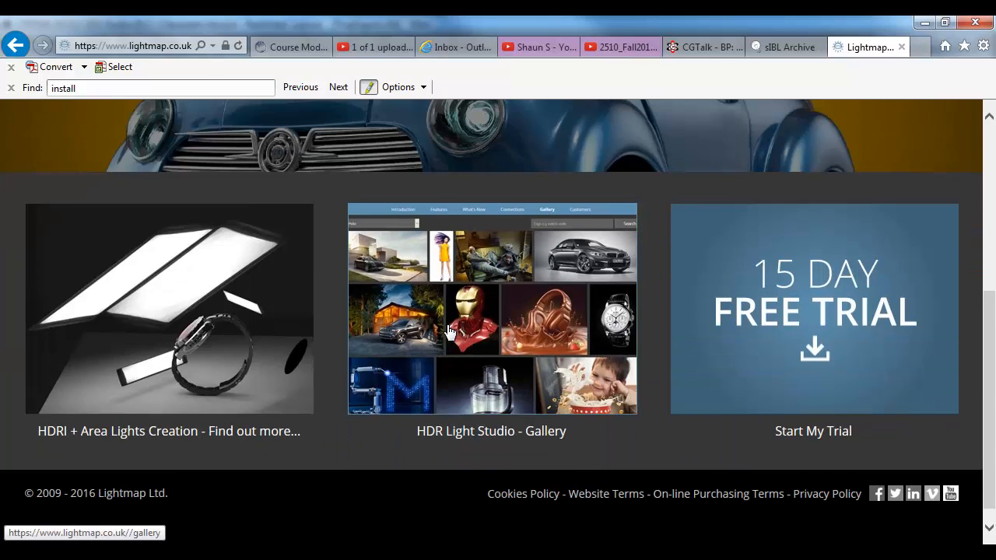
left_click(489, 346)
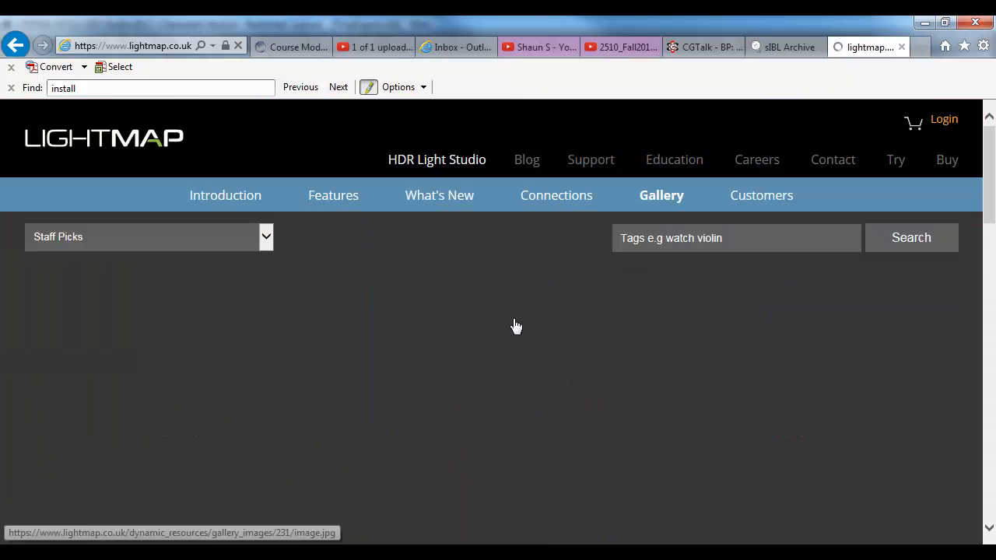
scroll(352, 328, "down", 2)
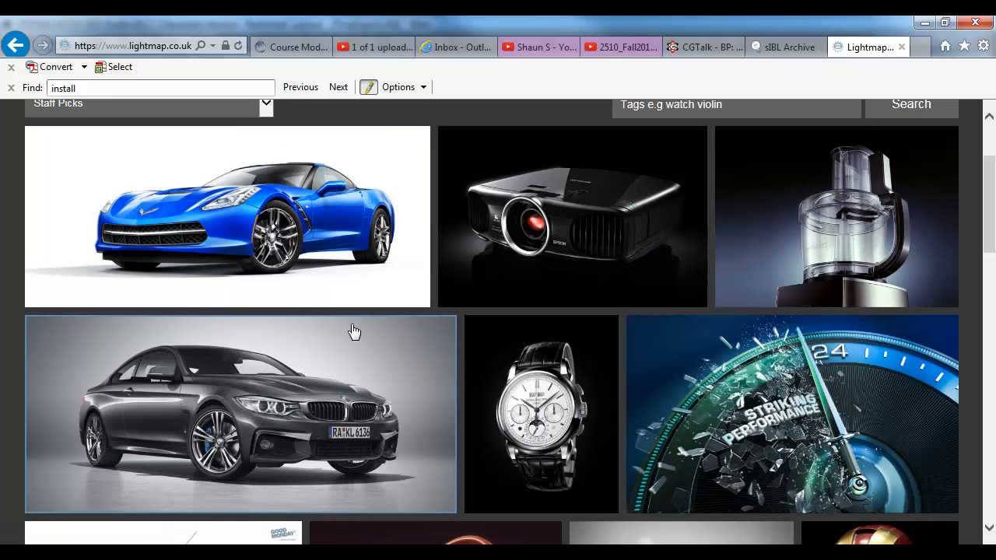
scroll(412, 273, "down", 3)
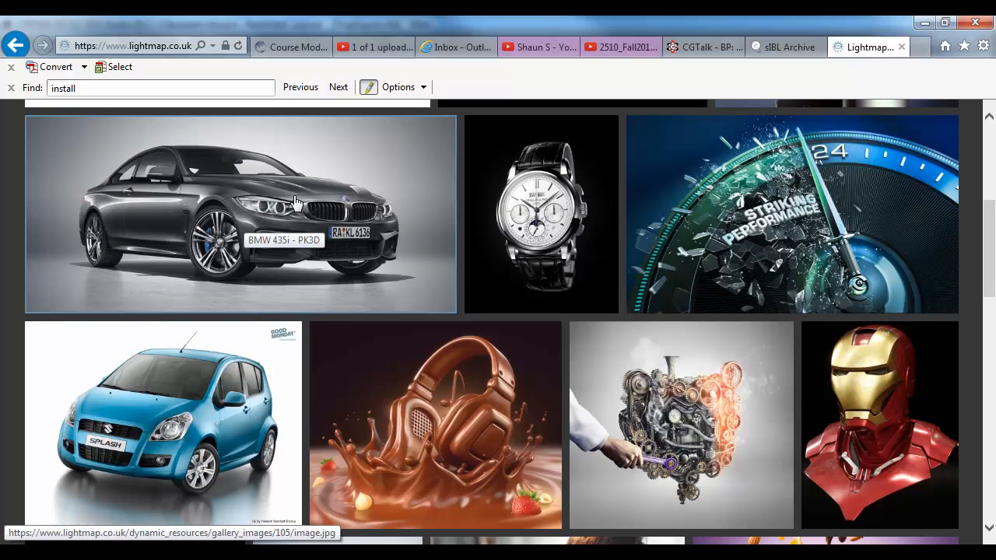
scroll(298, 200, "down", 5)
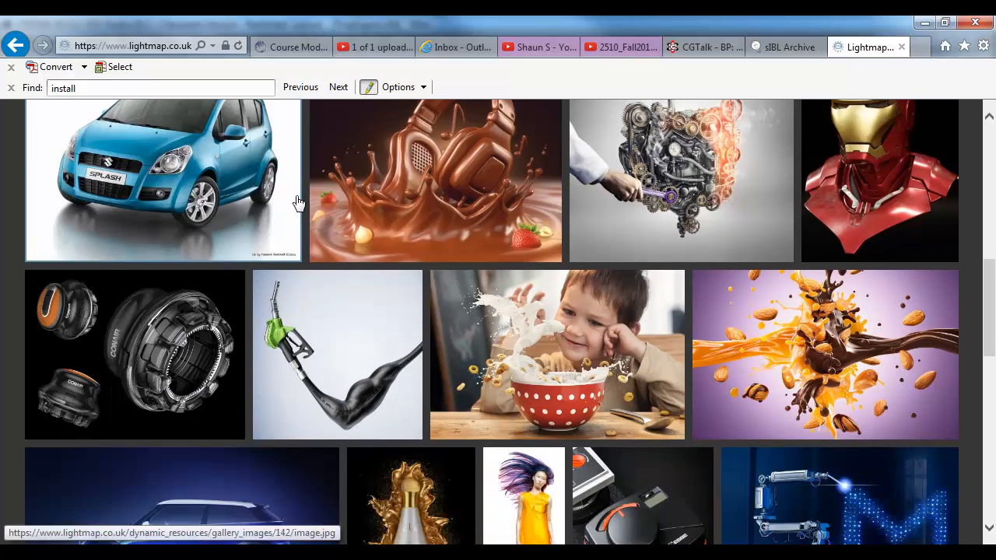
scroll(302, 201, "down", 7)
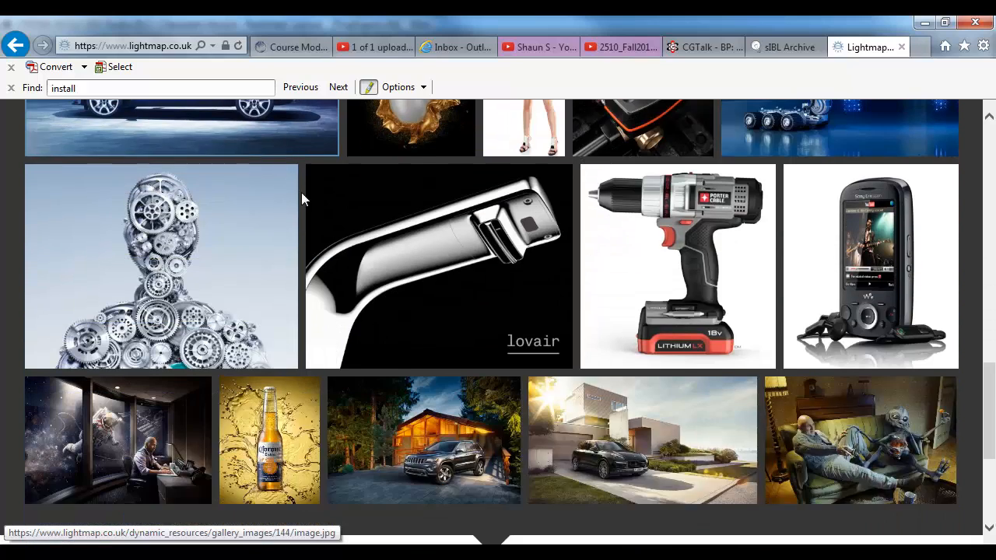
scroll(303, 201, "up", 2)
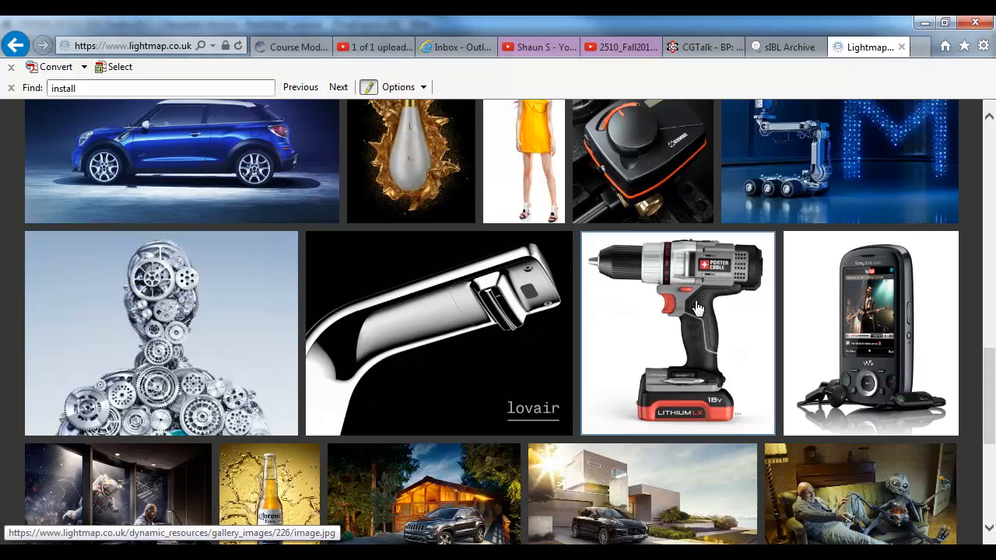
scroll(698, 308, "down", 3)
scroll(557, 276, "up", 3)
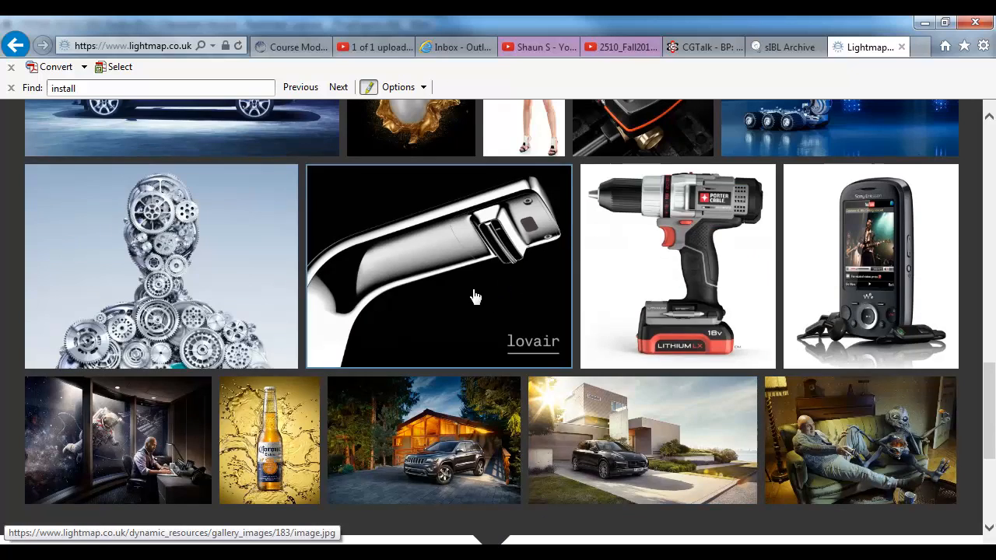
scroll(472, 289, "up", 8)
scroll(537, 300, "up", 5)
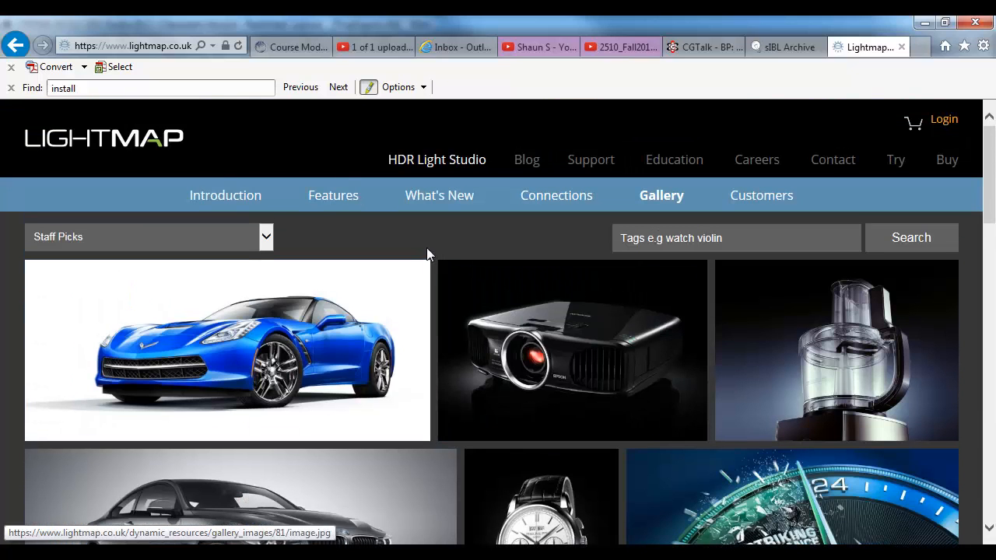
- Search for "lighting setup cinema4d" and play the "Professional Light Setup Tutorial // Cinema 4d" video from 2:17
left_click(170, 43)
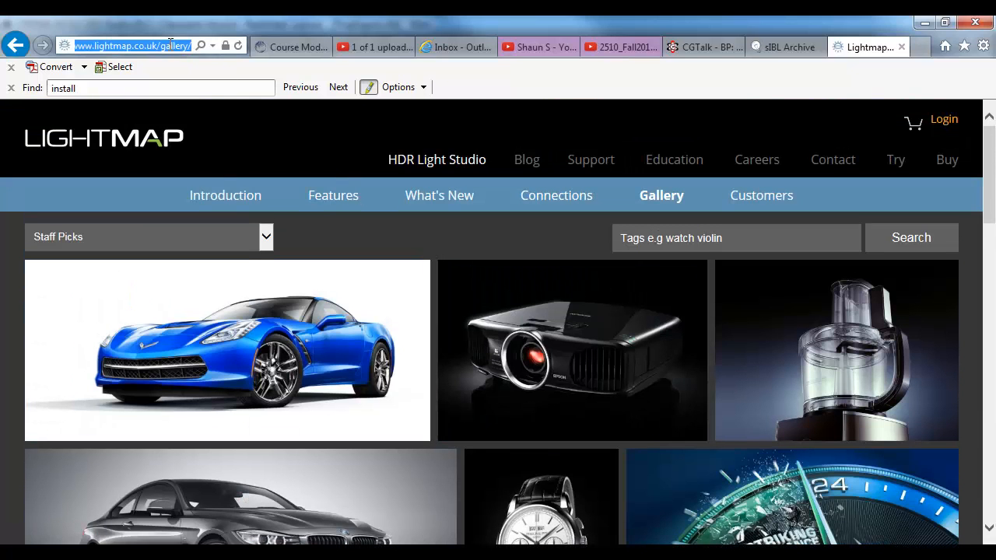
type("hdrlabs.com/")
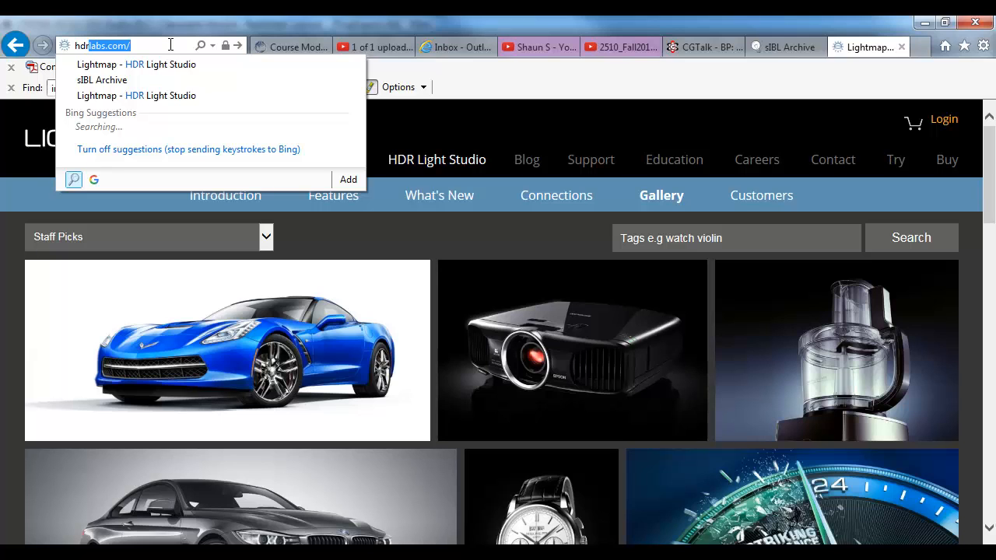
key("ctrl+a")
type("lighting ")
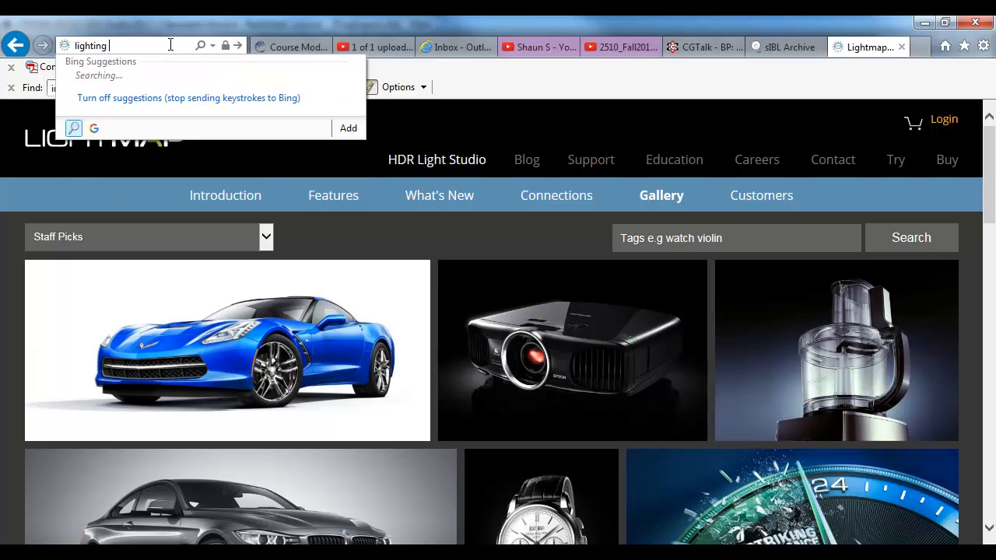
type("setup cinema4d")
key("Return")
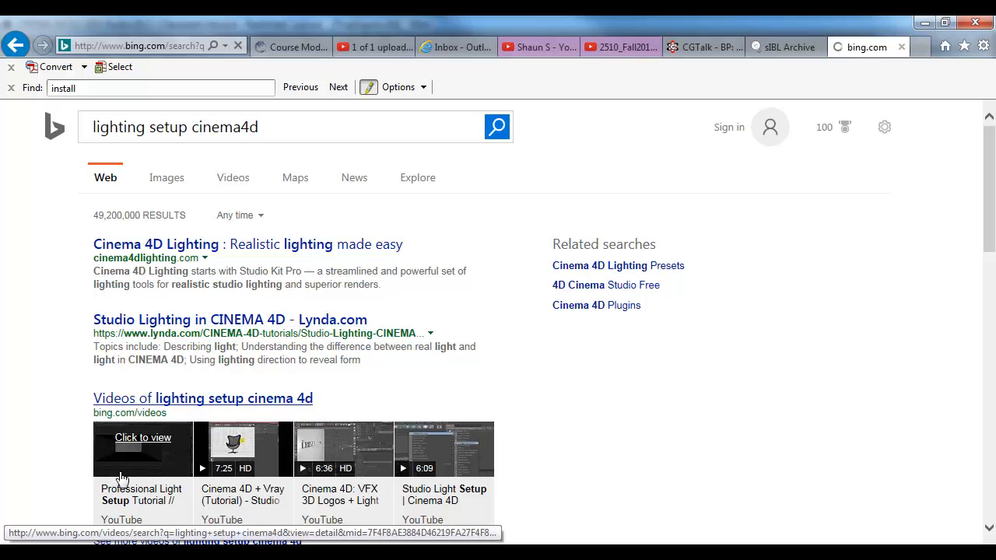
left_click(123, 471)
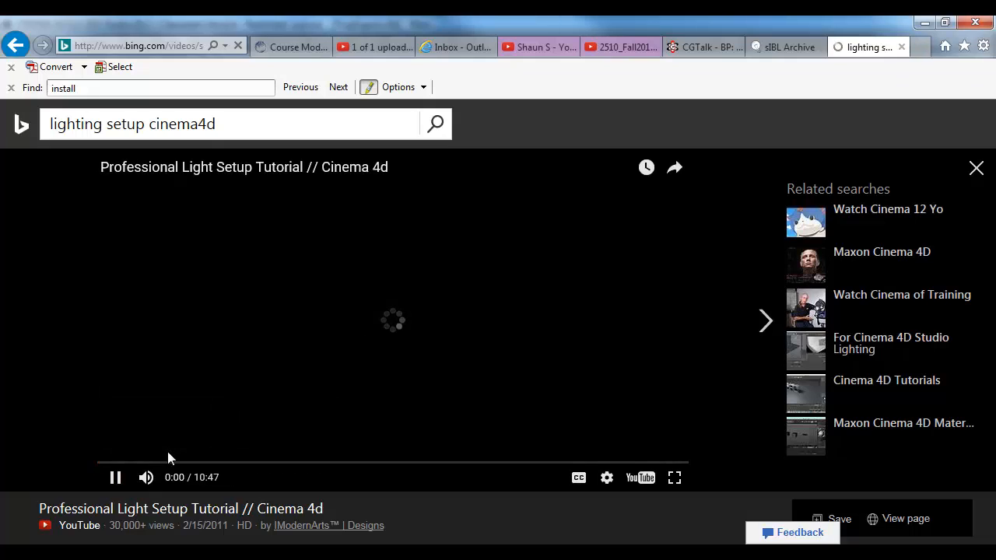
left_click(224, 464)
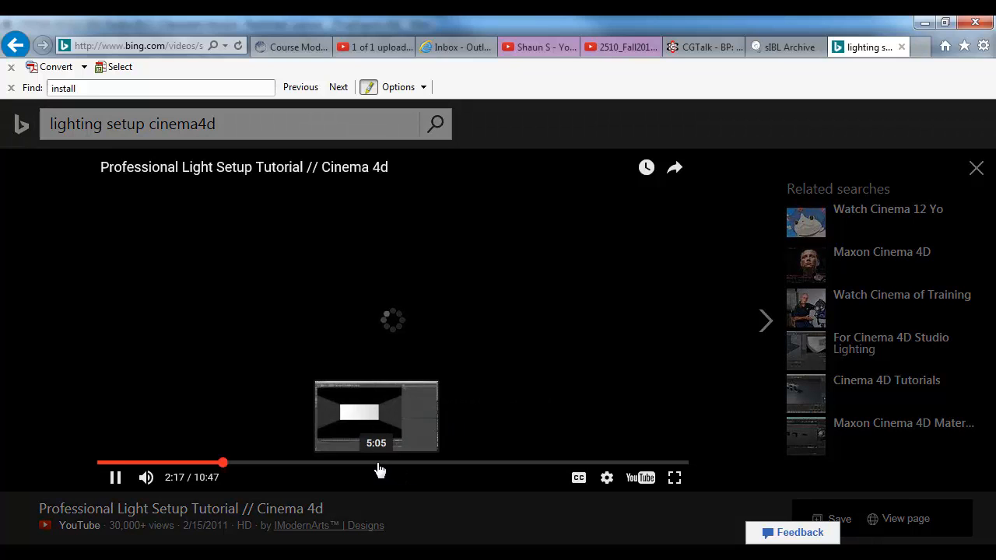
- Skip the Cinema 4D lighting tutorial video to 5:05 and pause it
left_click(379, 467)
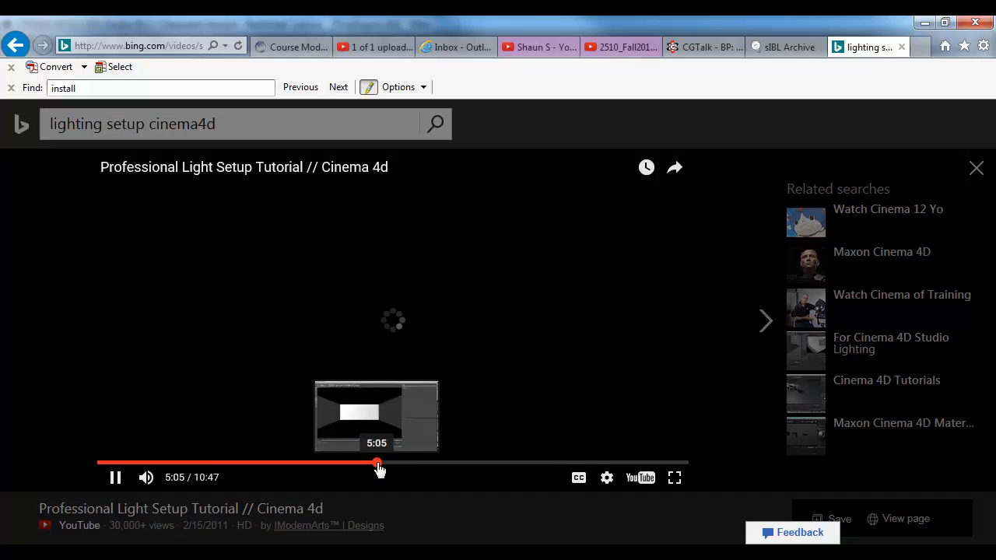
left_click(116, 479)
- Switch to KeyShot and set the forest road environment's rotation to 105
key("alt+Tab")
key("alt+shift+Tab")
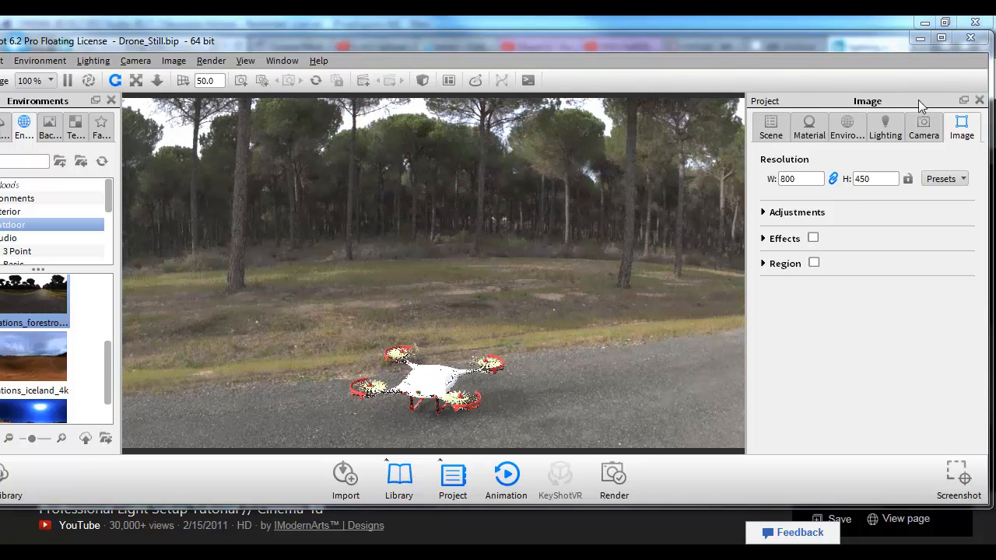
left_click(847, 126)
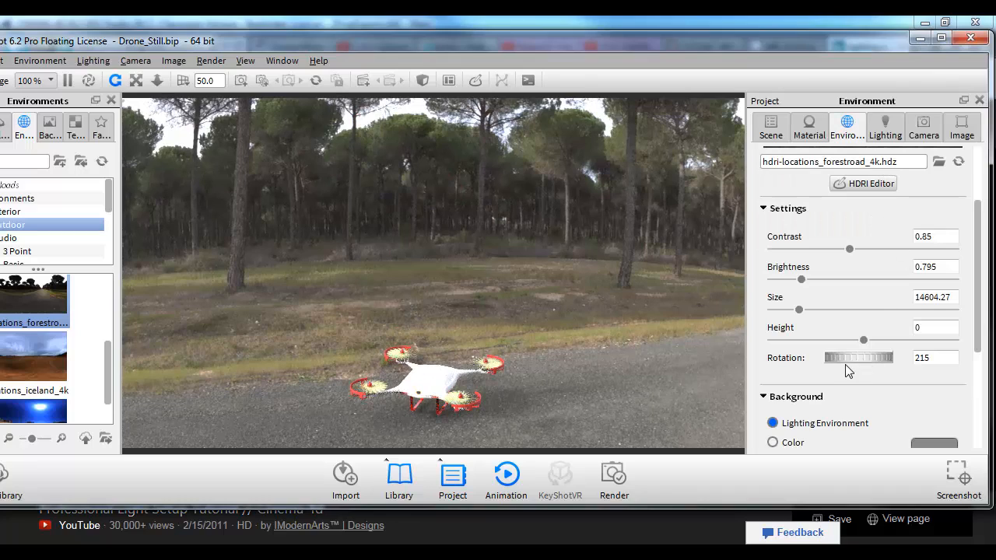
left_click_drag(865, 355, 783, 359)
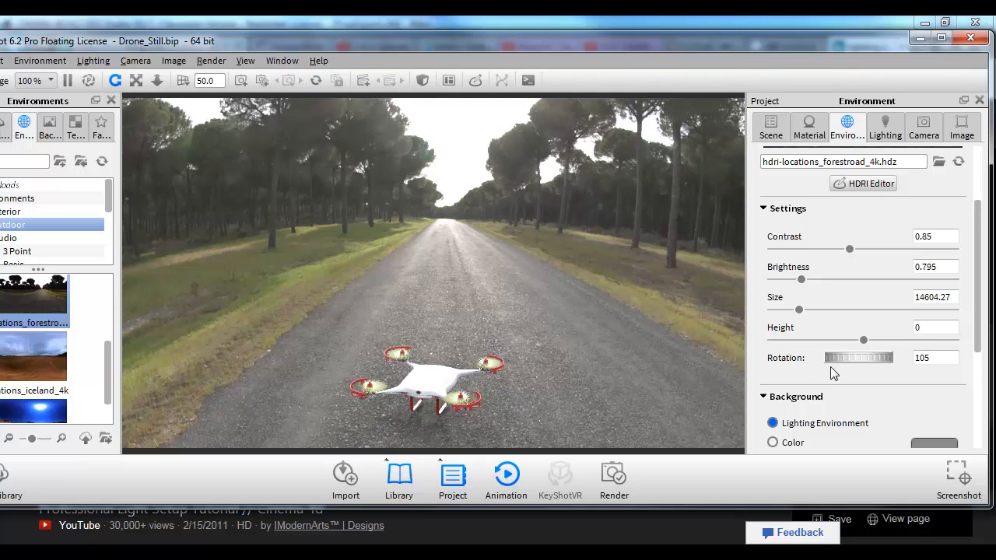
- Try a plain color background behind the drone, and restore the lighting environment as the background
scroll(856, 384, "down", 2)
left_click(790, 397)
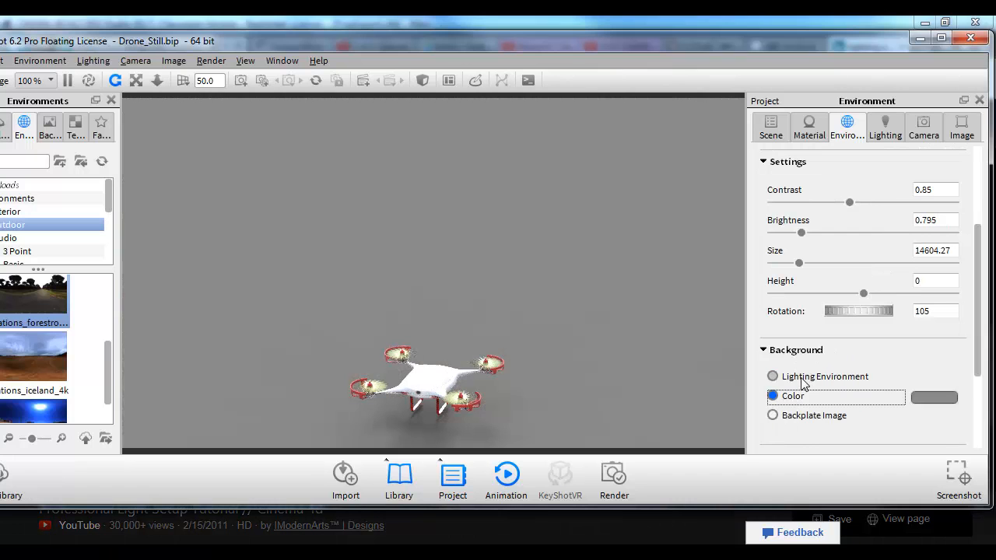
left_click(805, 377)
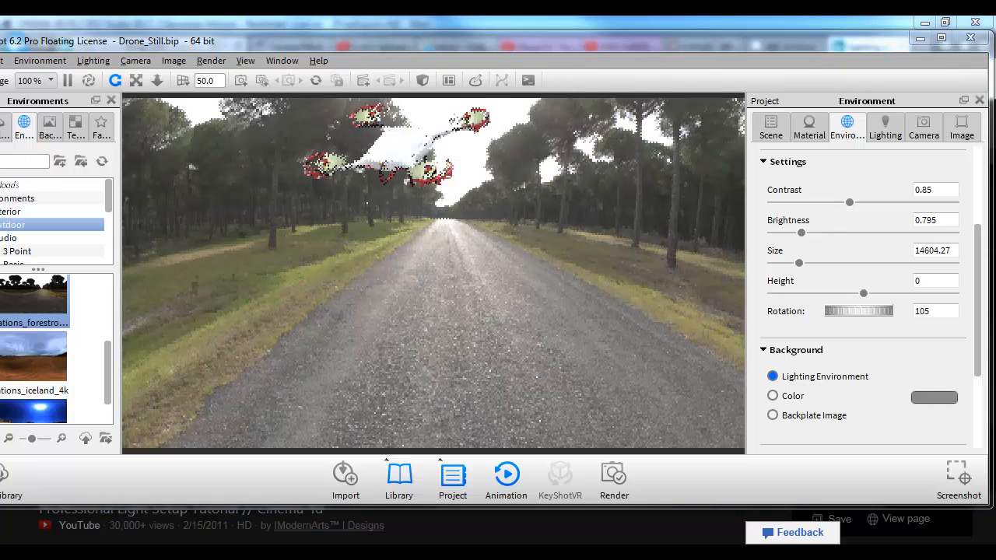
- Open the render settings and set the animation output resolution to 960 x 540
left_click(210, 61)
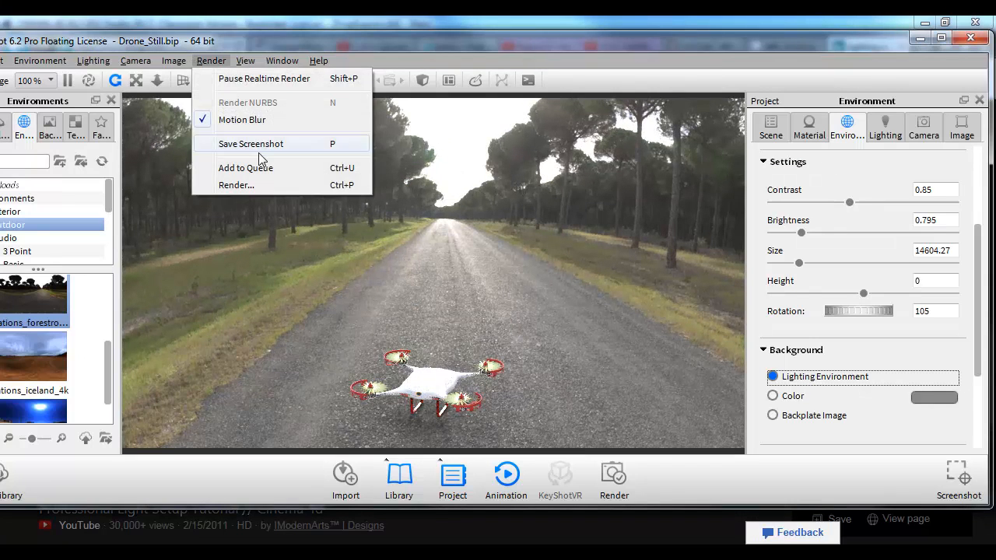
left_click(260, 185)
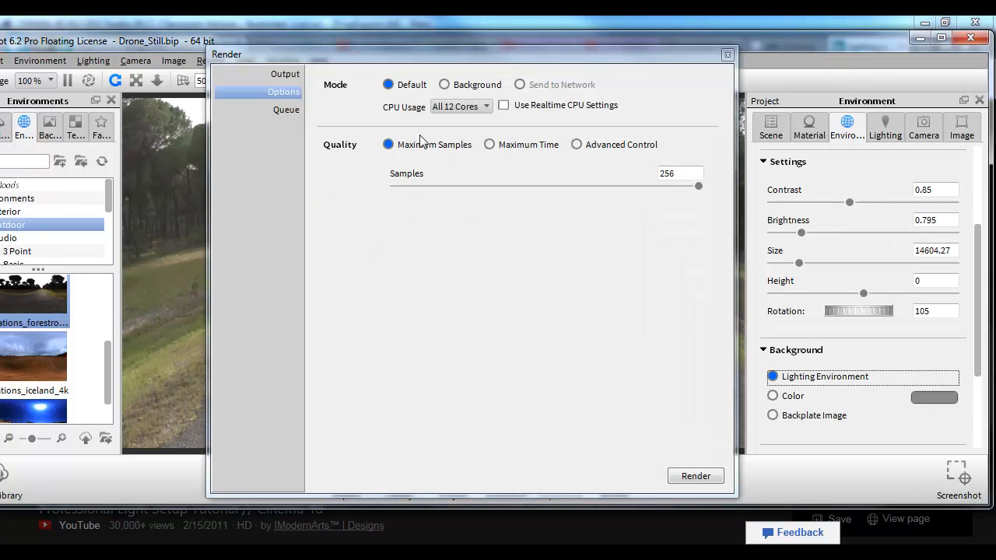
left_click(274, 75)
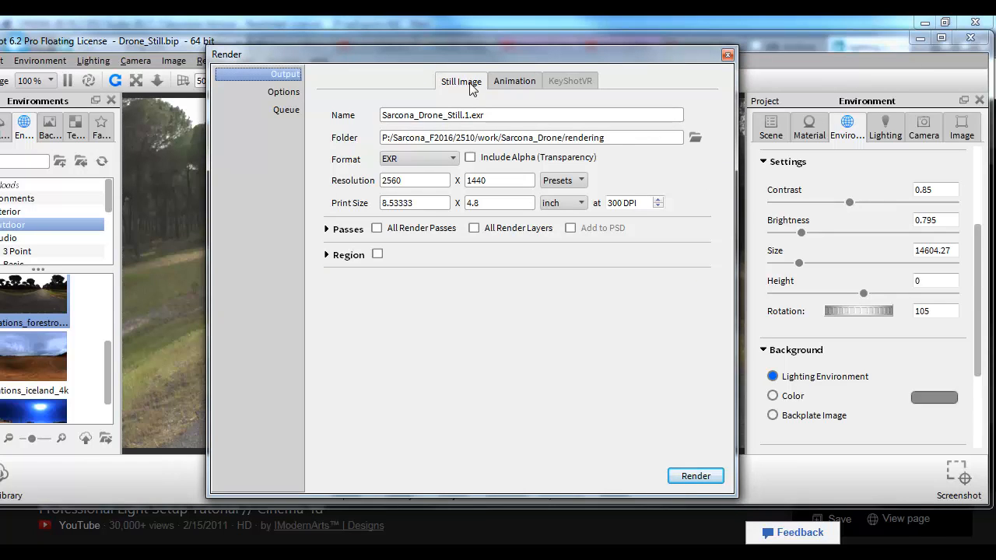
left_click(513, 83)
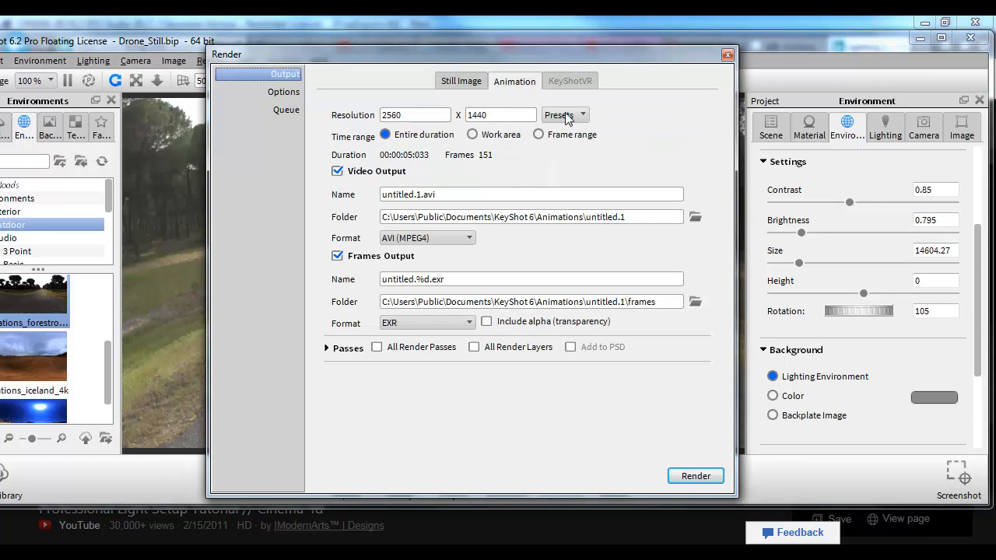
double_click(421, 115)
type("960")
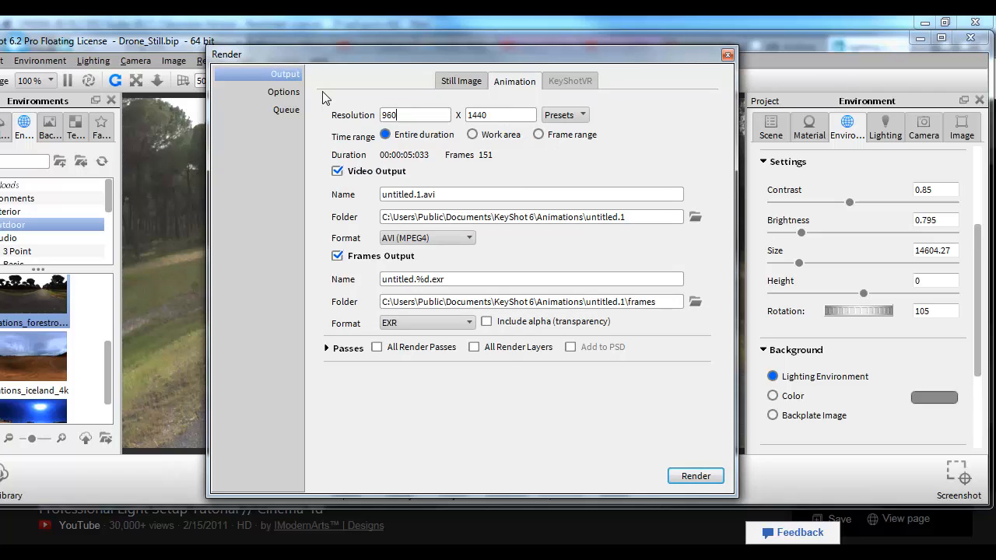
key("Tab")
left_click(487, 158)
- Set the animation's video format to Quicktime and disable video output, leaving only frames output enabled
left_click(398, 172)
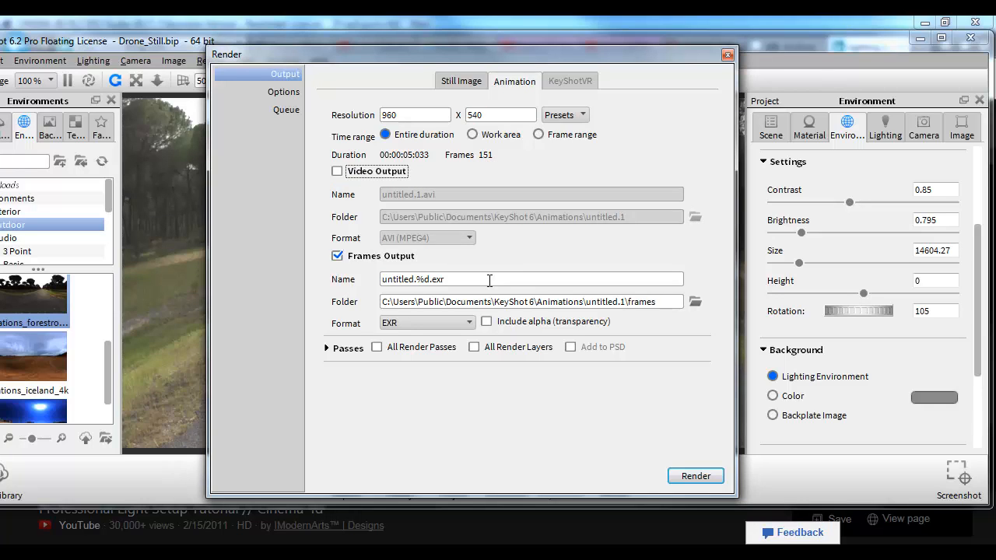
left_click_drag(490, 280, 360, 287)
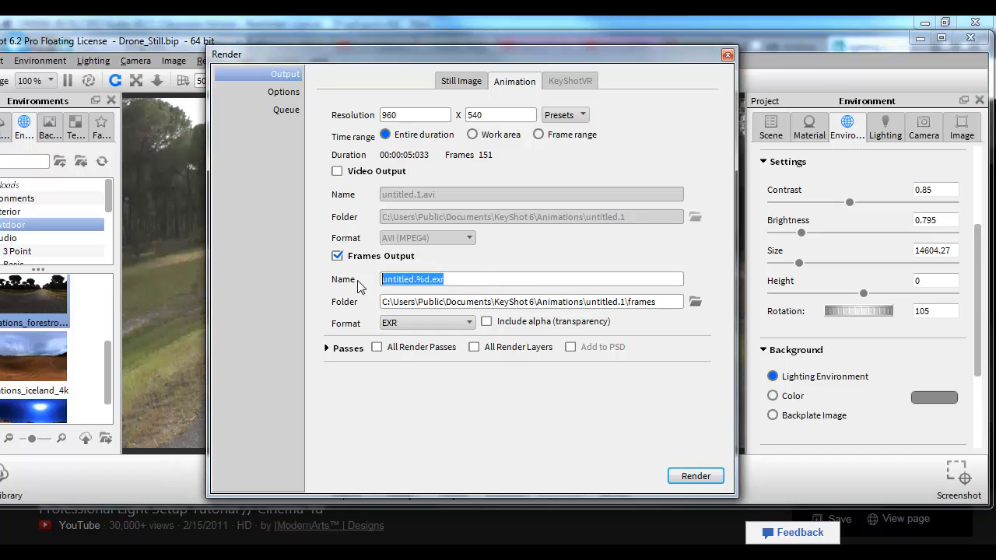
left_click(369, 173)
left_click(461, 238)
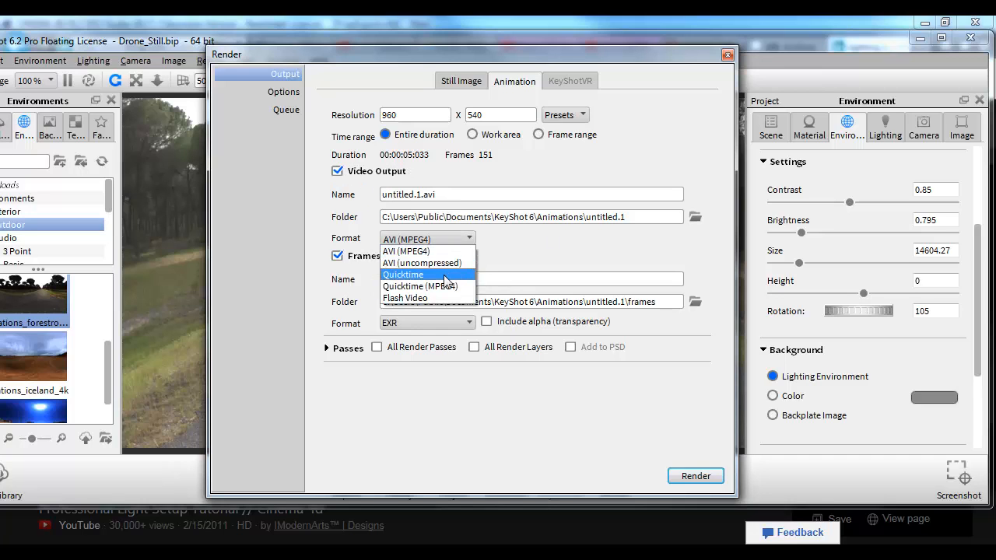
left_click(445, 277)
left_click(459, 239)
left_click(461, 243)
left_click(358, 174)
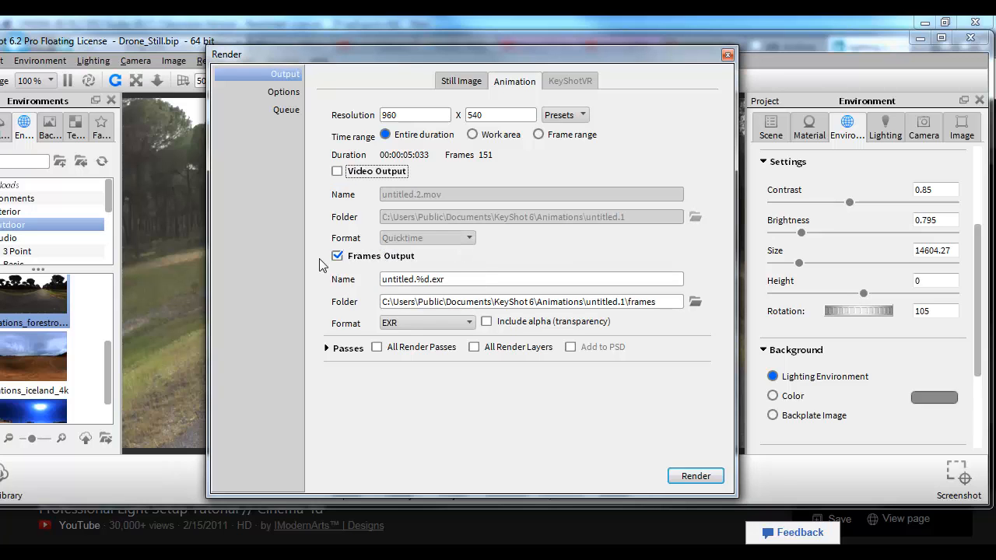
- Name the frames output with the author's surname followed by "_Drone", and save it to the drone project's rendering folder
left_click_drag(601, 284, 363, 250)
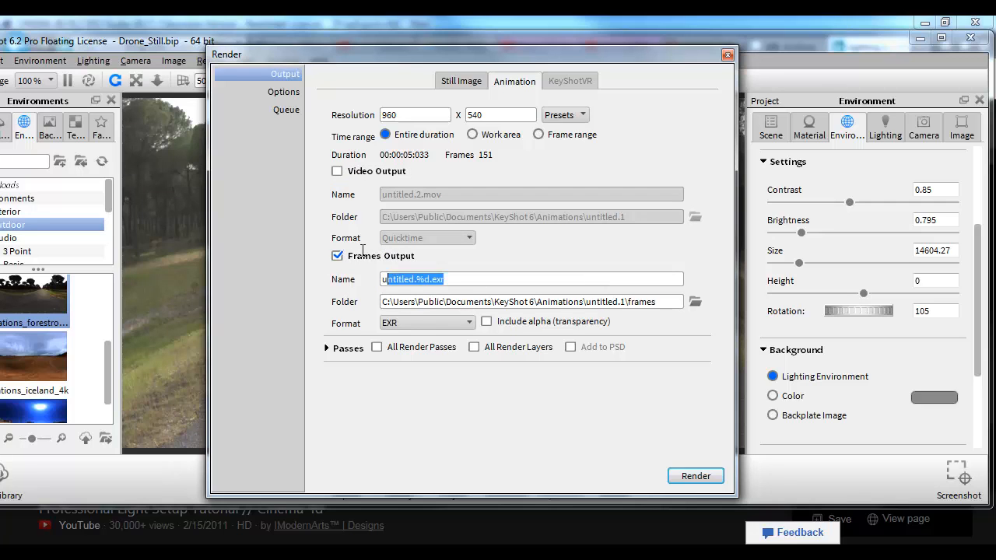
type("Drone_")
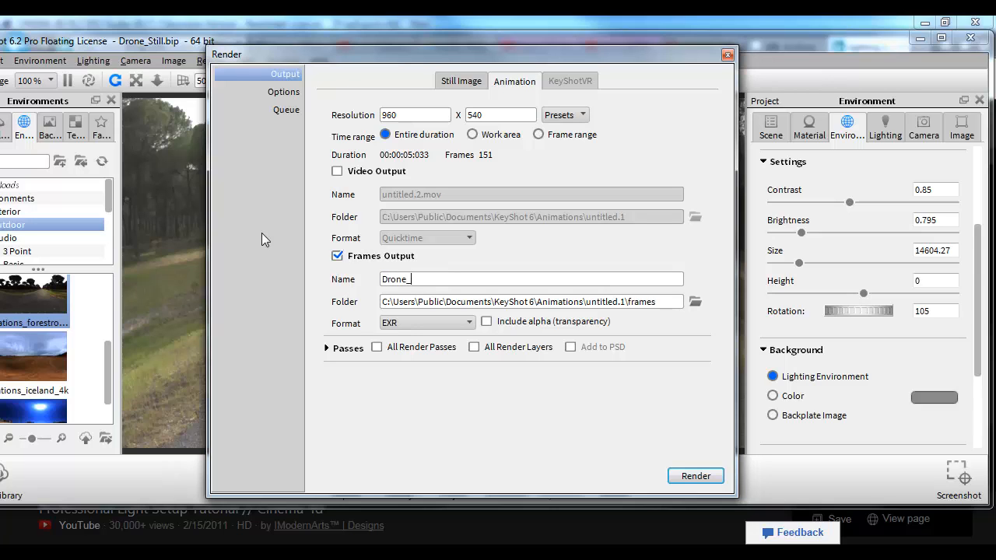
key("ctrl+a")
type("Sarcona_")
left_click_drag(660, 301, 636, 301)
left_click(695, 301)
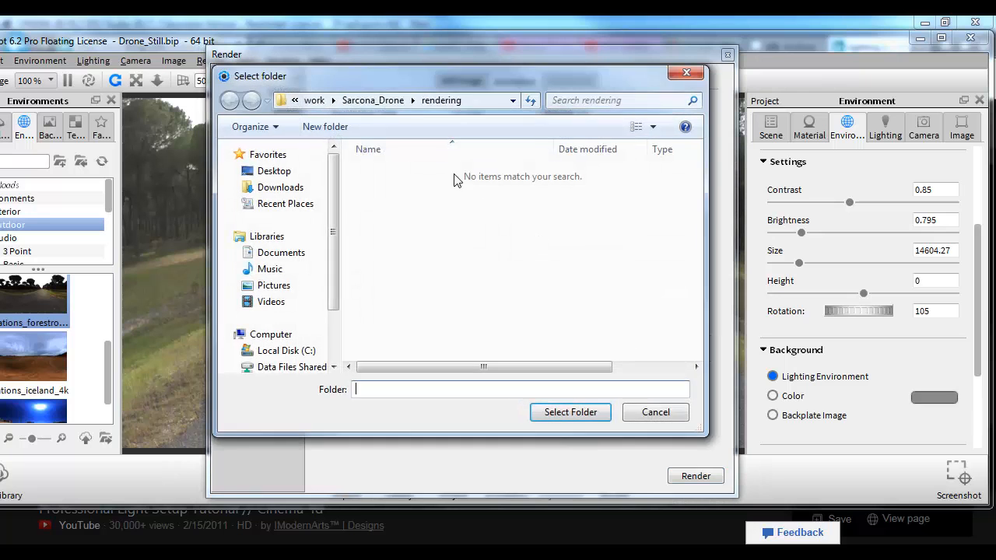
left_click(579, 413)
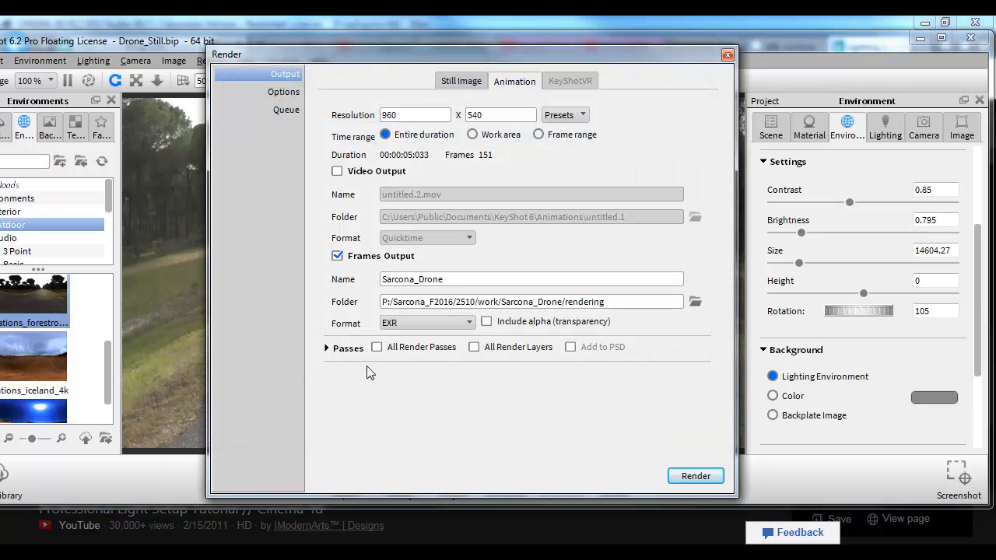
- Try rendering the animation frames, and stop the render during the first frame
left_click(339, 350)
left_click(337, 352)
left_click(695, 476)
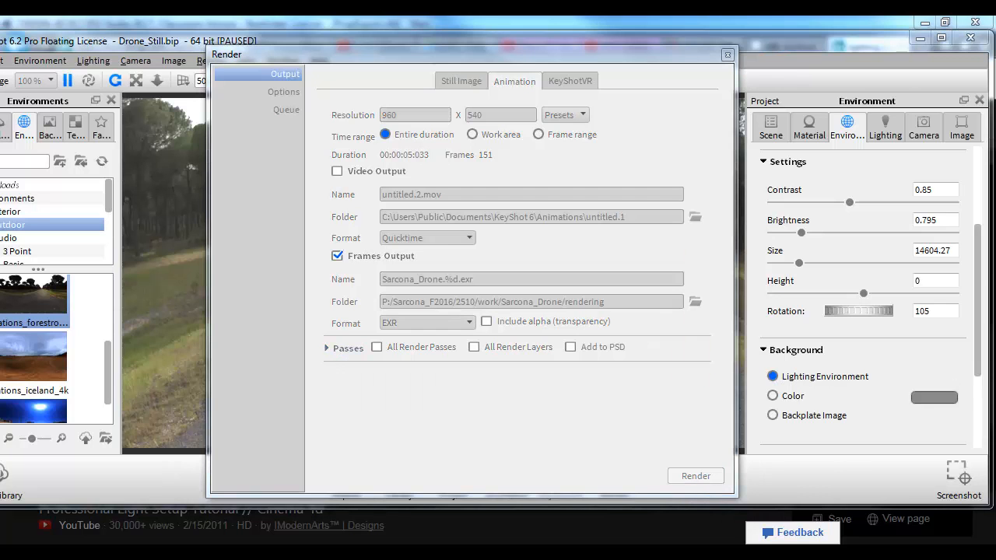
left_click_drag(927, 40, 394, 73)
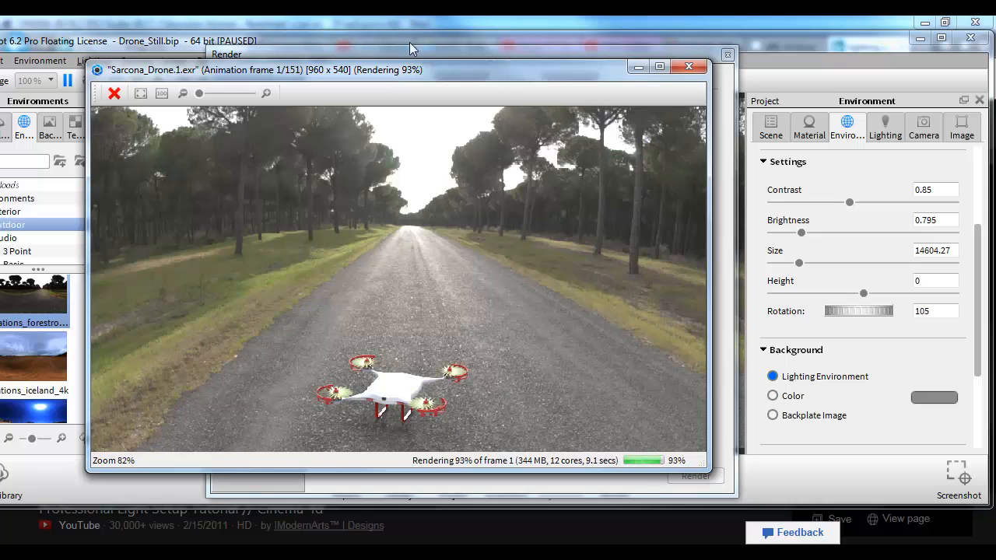
left_click(688, 67)
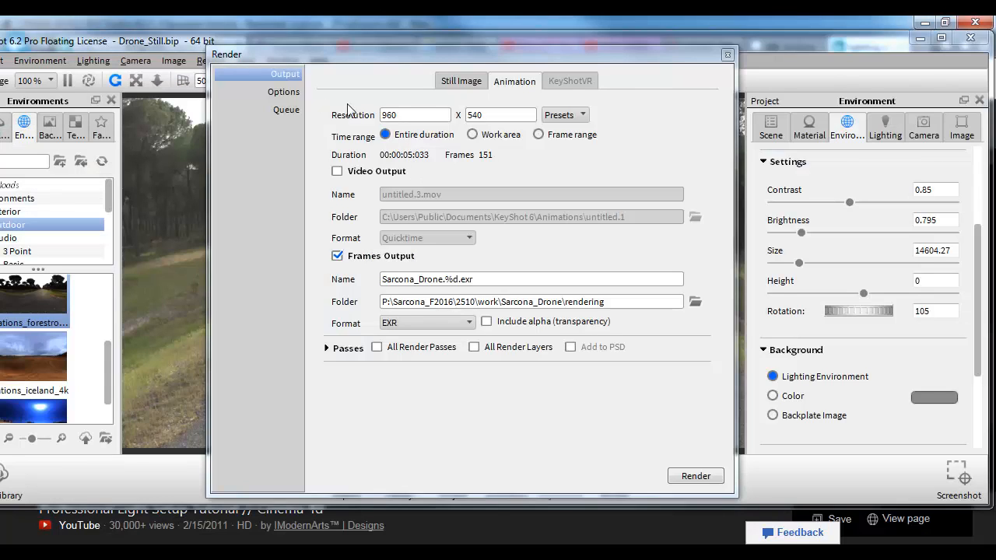
- Set the samples per frame to 64 and render the animation again, overwriting the existing frames
left_click(292, 93)
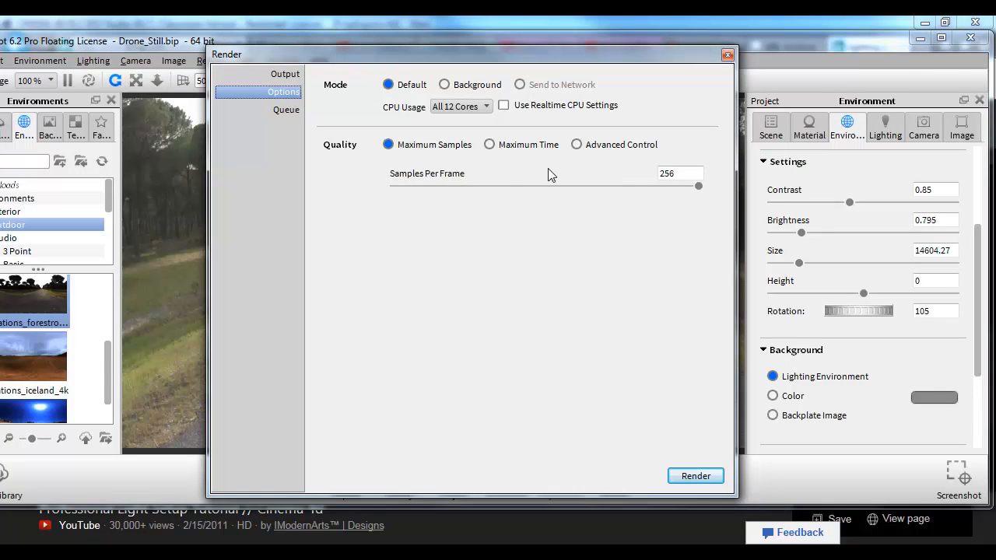
double_click(682, 172)
type("64")
key("Return")
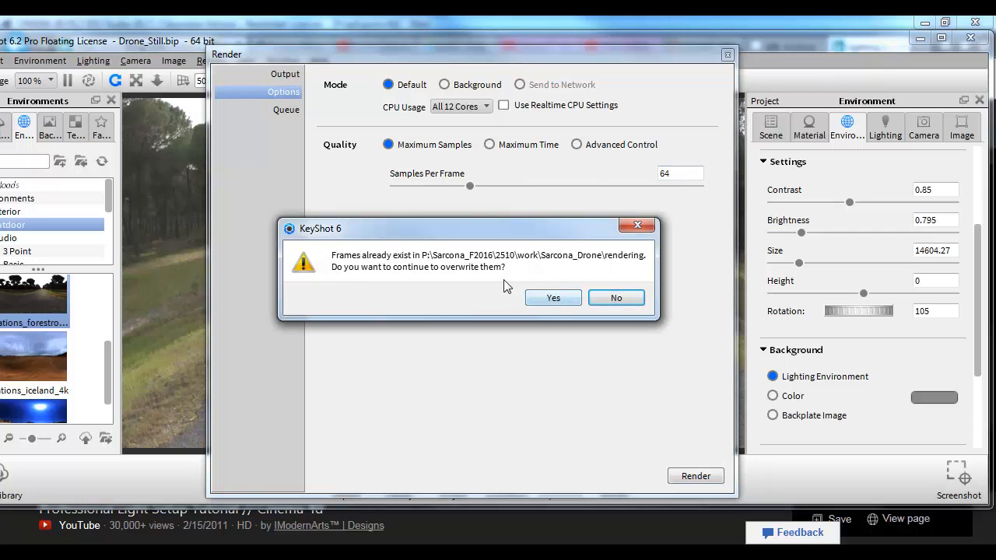
left_click(550, 300)
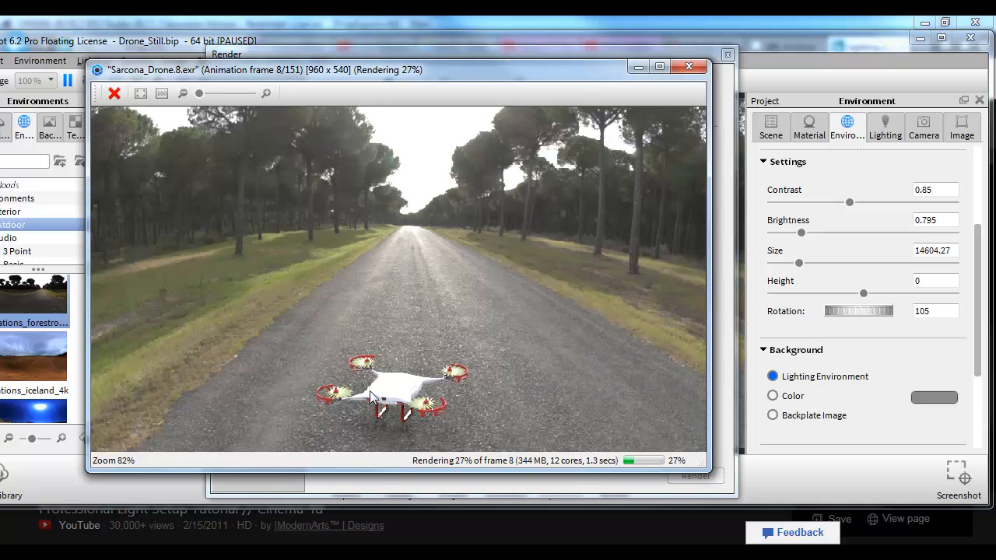
- Find and launch Adobe After Effects CC 2015.3 while the animation renders
key("super")
type("after")
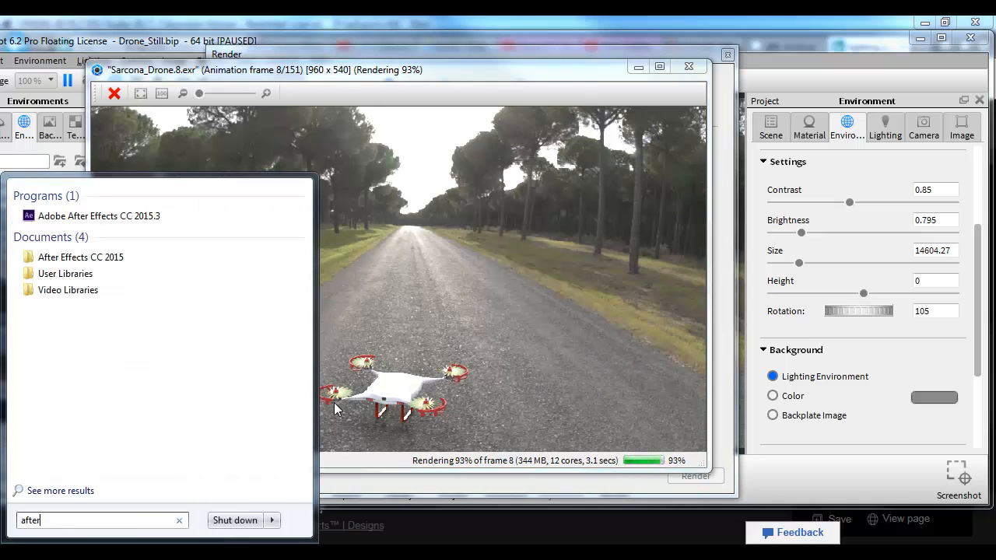
left_click(94, 218)
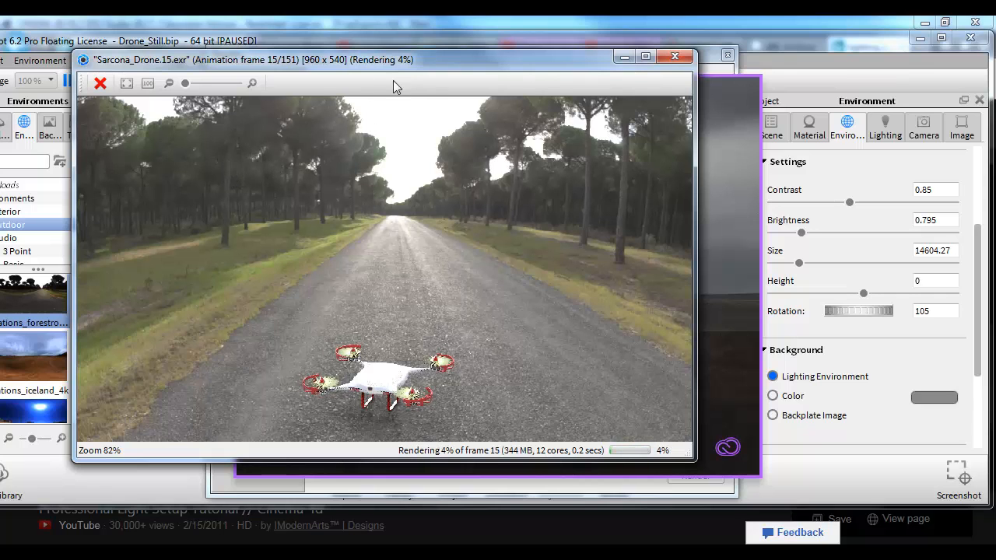
- Stop the animation render without saving the current frame, and close the render settings
left_click(101, 83)
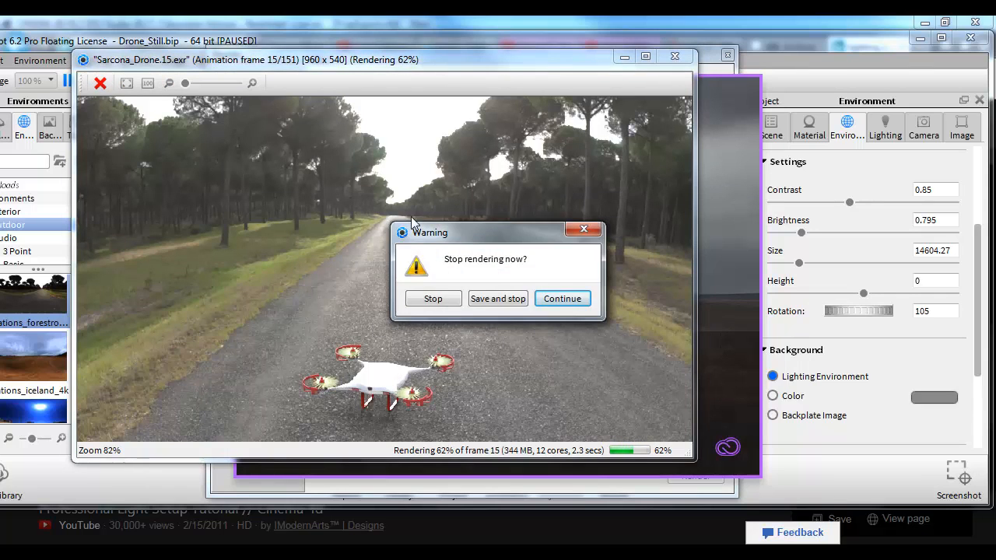
left_click(432, 298)
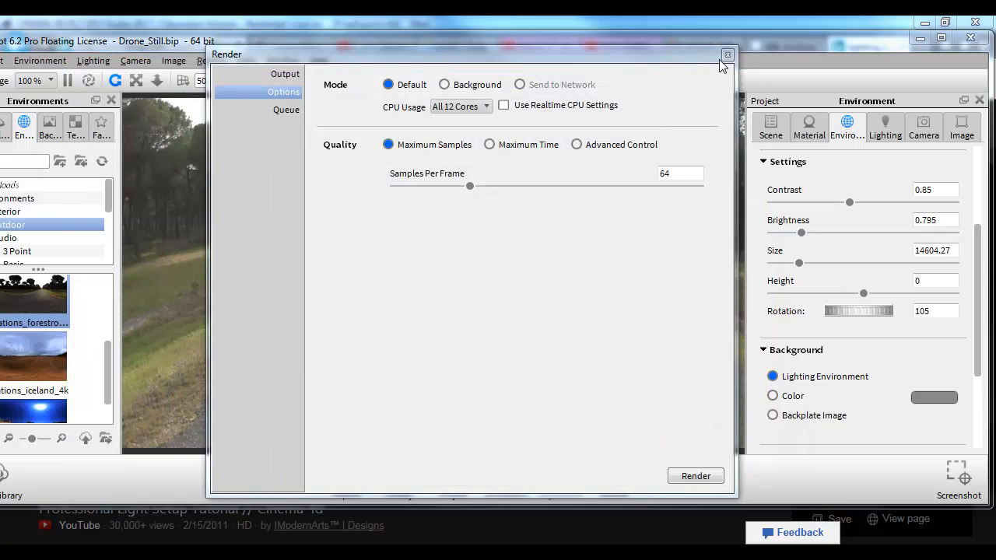
left_click(727, 56)
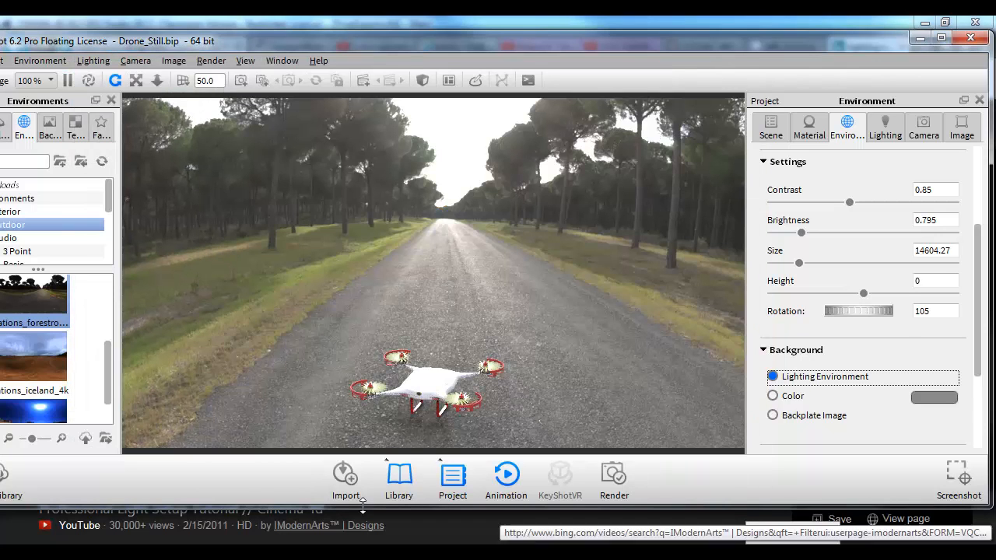
- Switch to After Effects and import Drone.1.exr from the rendering folder as OpenEXR sequence footage
key("alt+Tab")
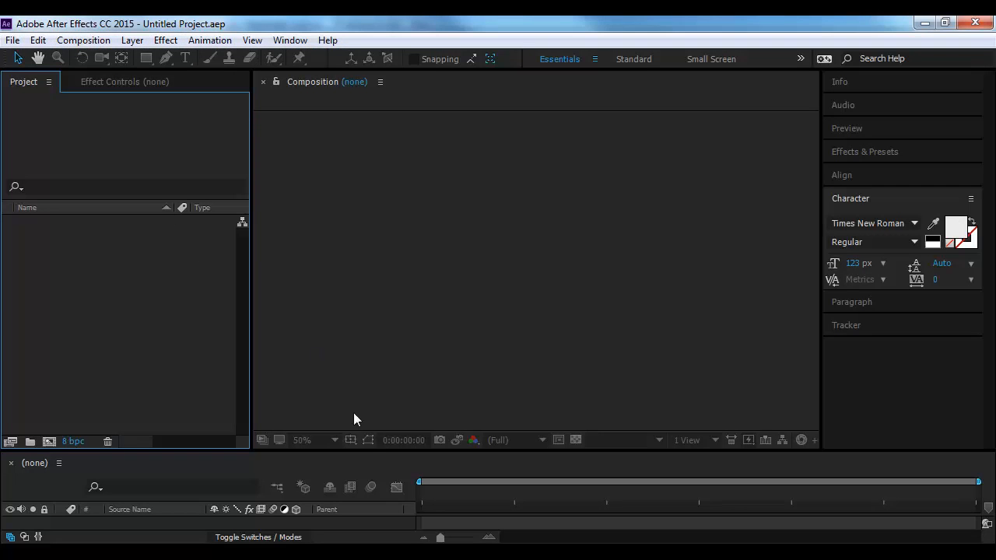
left_click_drag(361, 449, 362, 362)
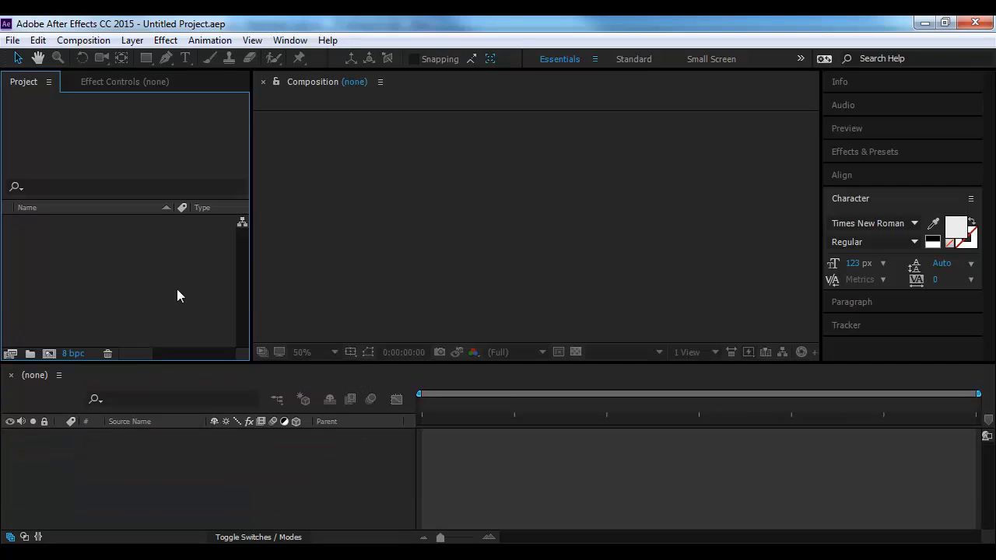
double_click(111, 268)
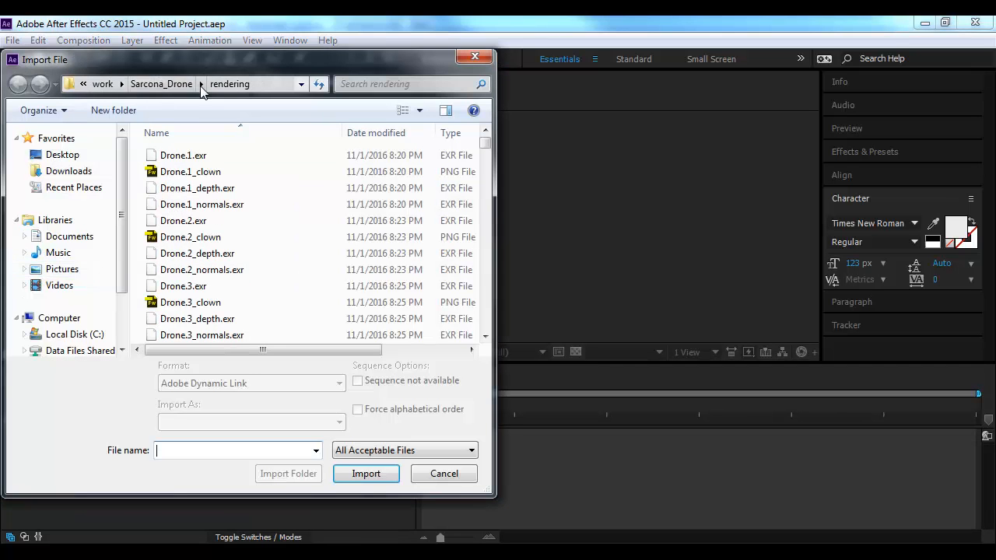
left_click(194, 161)
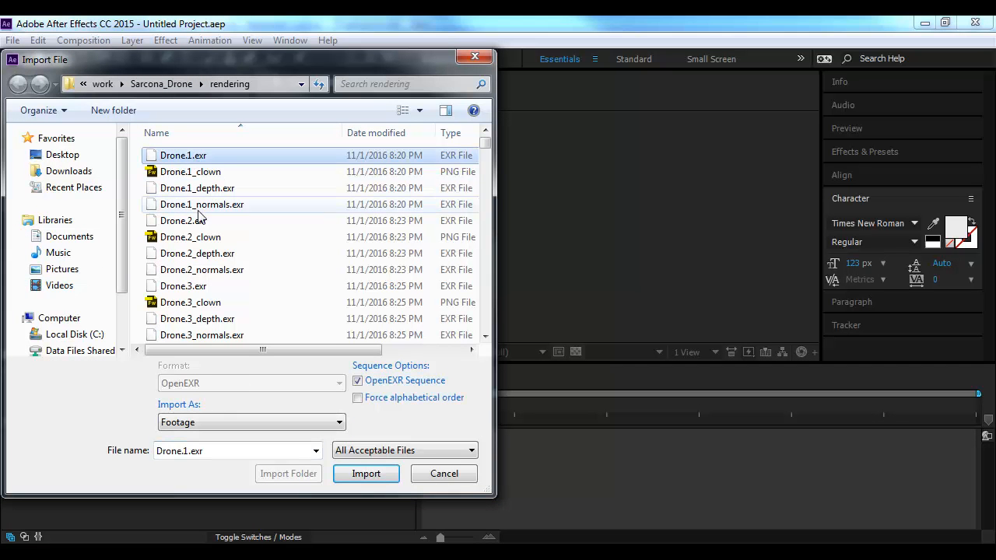
scroll(198, 202, "down", 1)
scroll(202, 226, "up", 1)
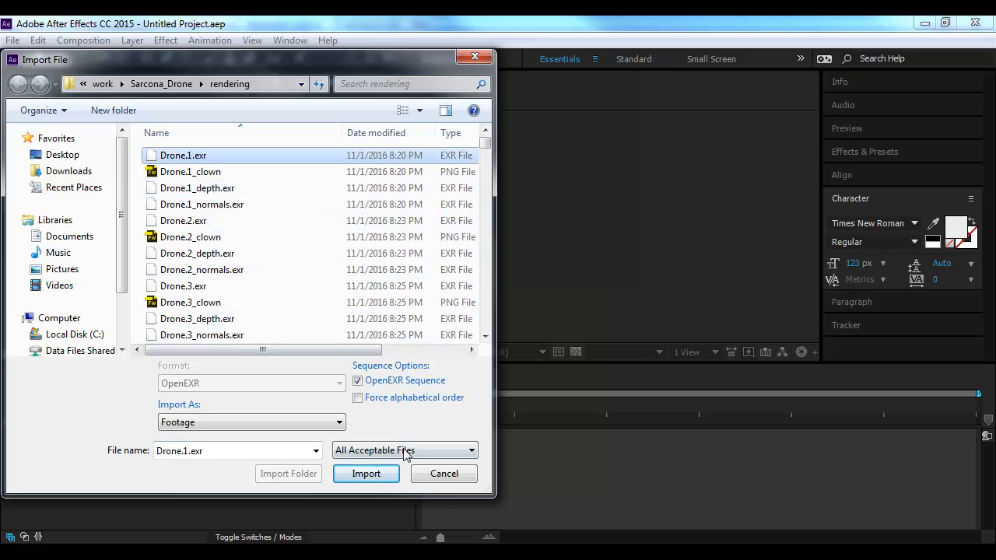
left_click(372, 473)
- Create a composition from the imported EXR sequence and add it to the render queue
left_click_drag(69, 221, 47, 349)
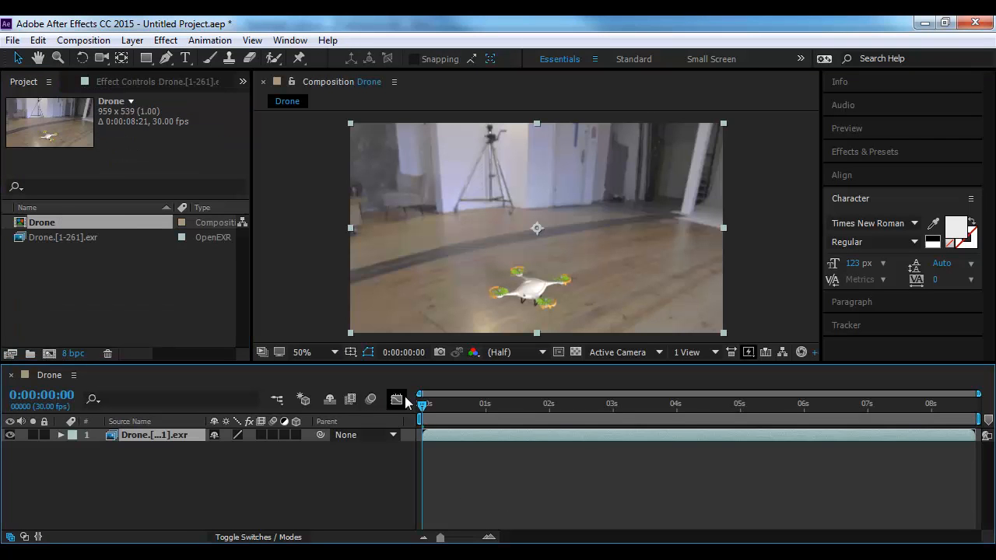
left_click(436, 404)
left_click_drag(449, 412, 247, 404)
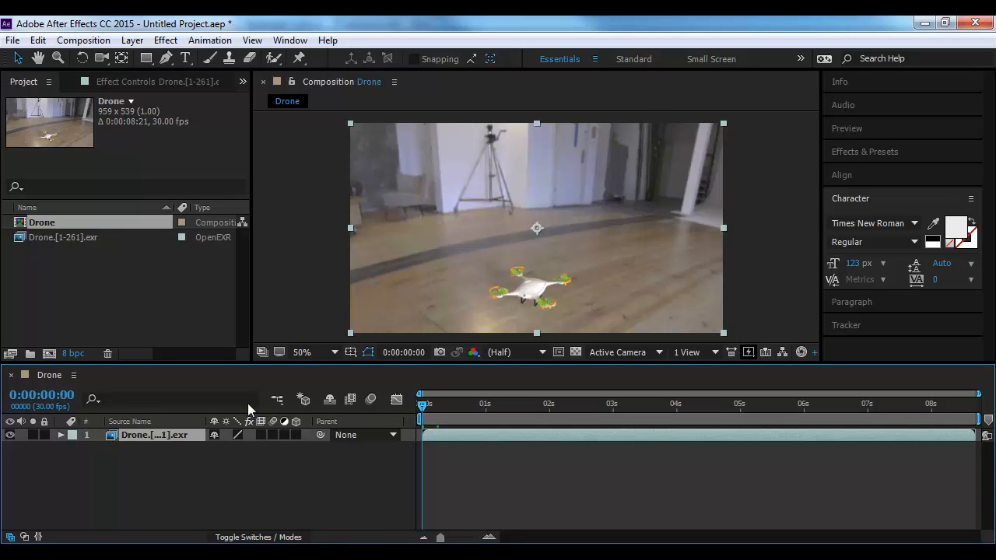
left_click(12, 39)
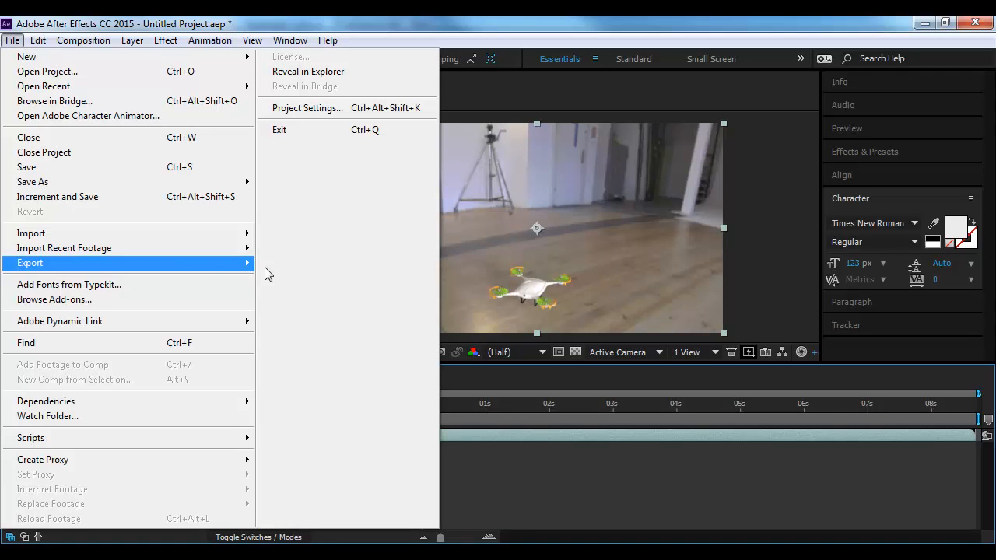
left_click(245, 264)
left_click(311, 281)
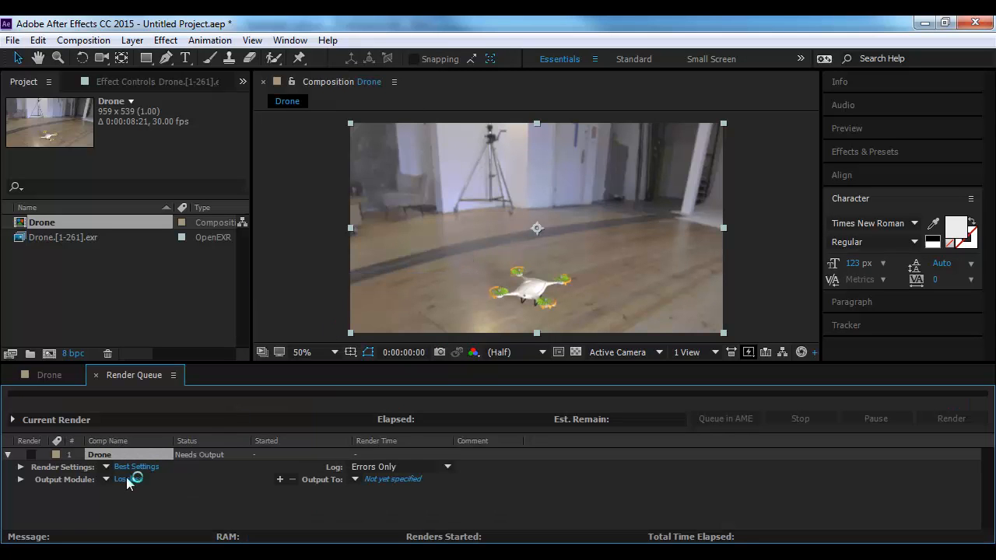
left_click(128, 479)
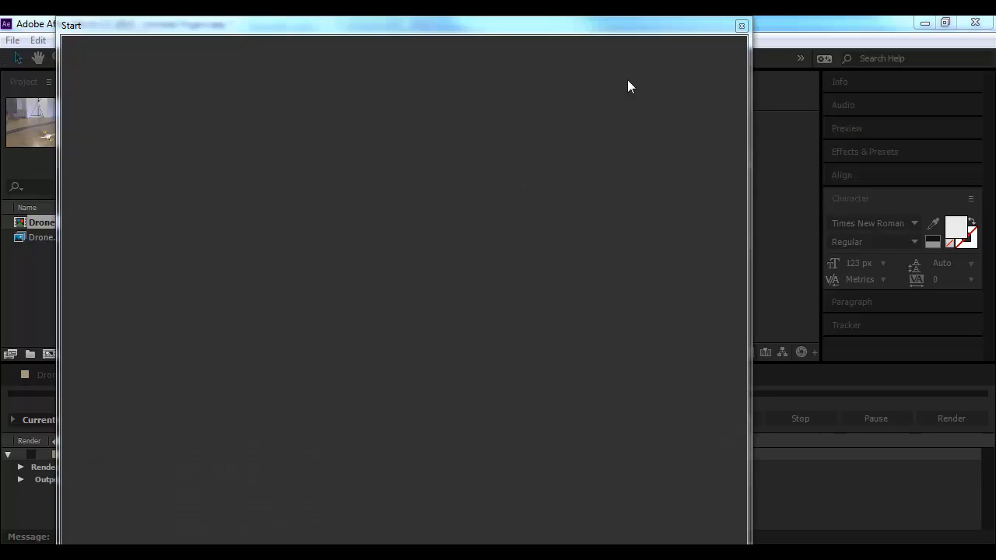
left_click(741, 28)
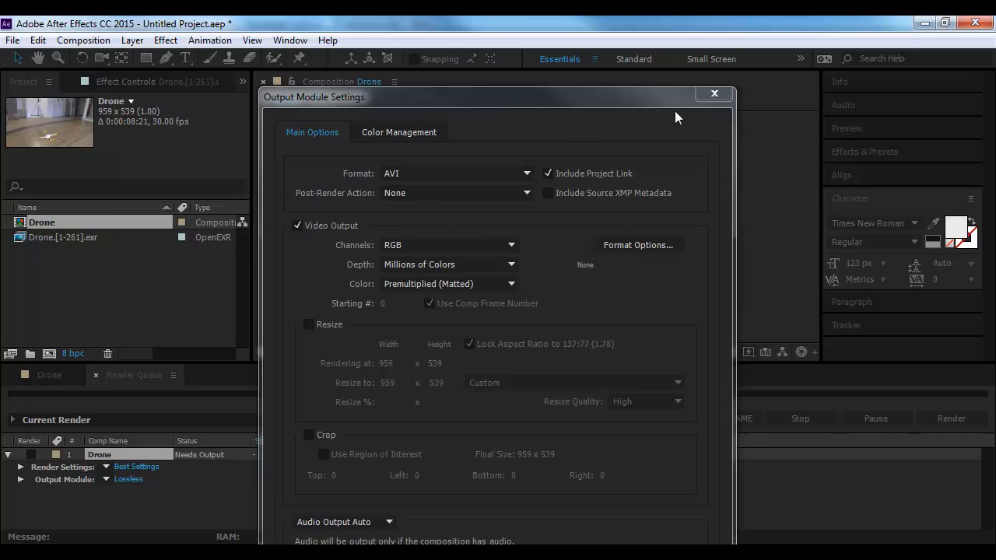
key("alt+Tab")
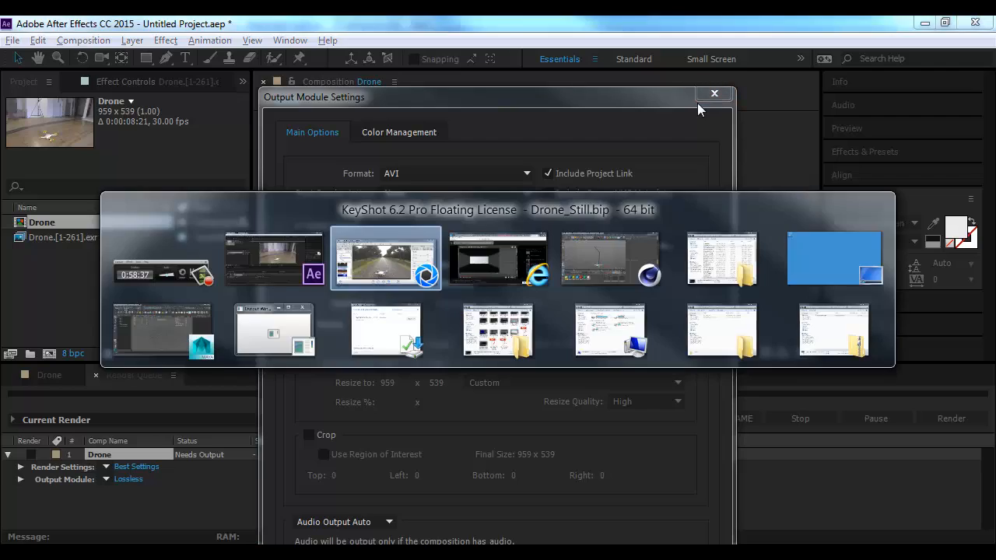
left_click(714, 95)
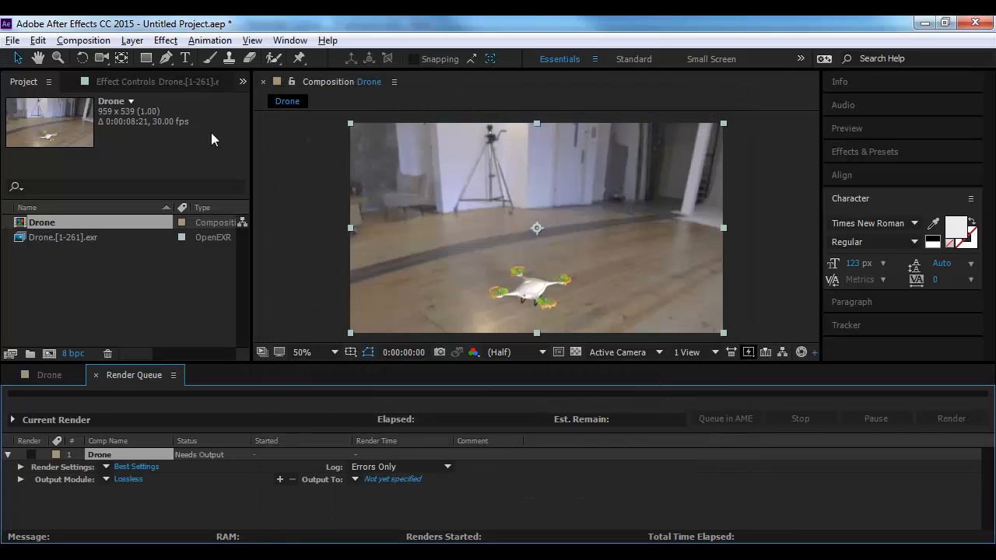
- Set the queued Drone composition's output module to QuickTime format with the H.264 codec
left_click(128, 478)
left_click(435, 173)
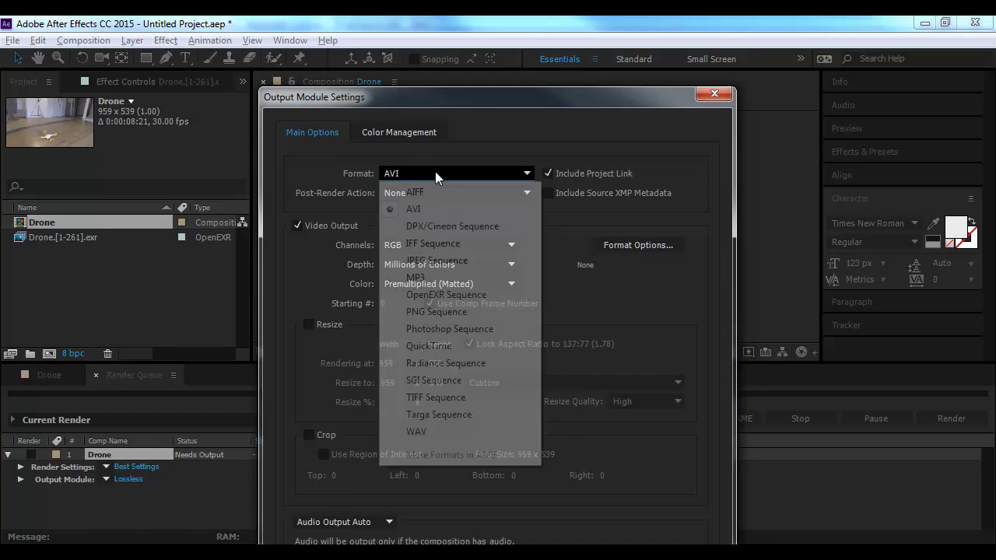
left_click(429, 344)
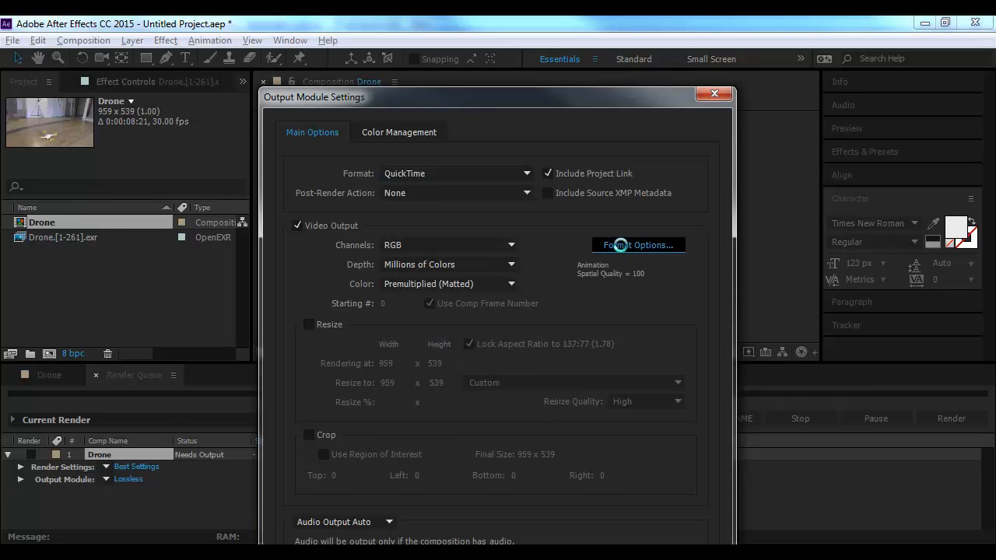
left_click(661, 245)
left_click(449, 121)
left_click(697, 363)
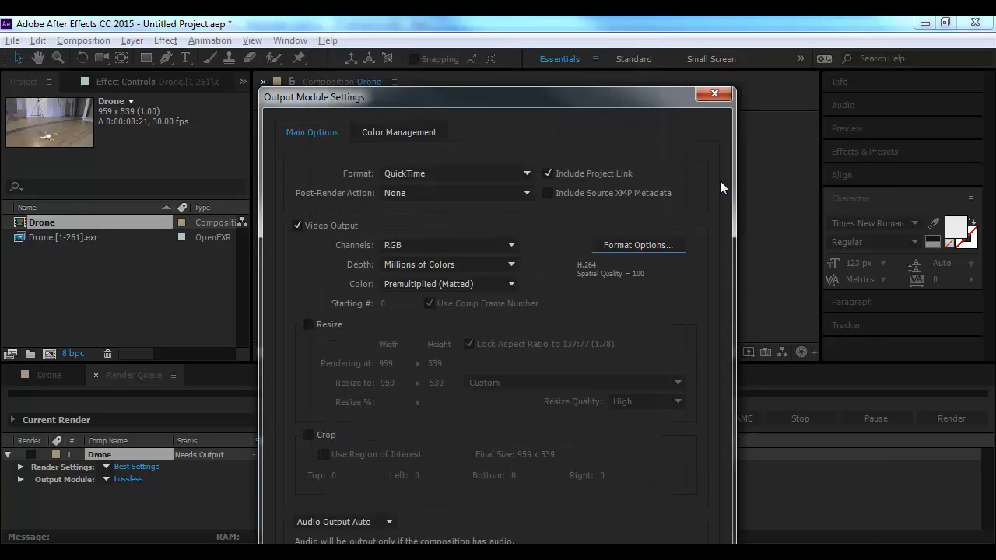
left_click_drag(601, 104, 606, 32)
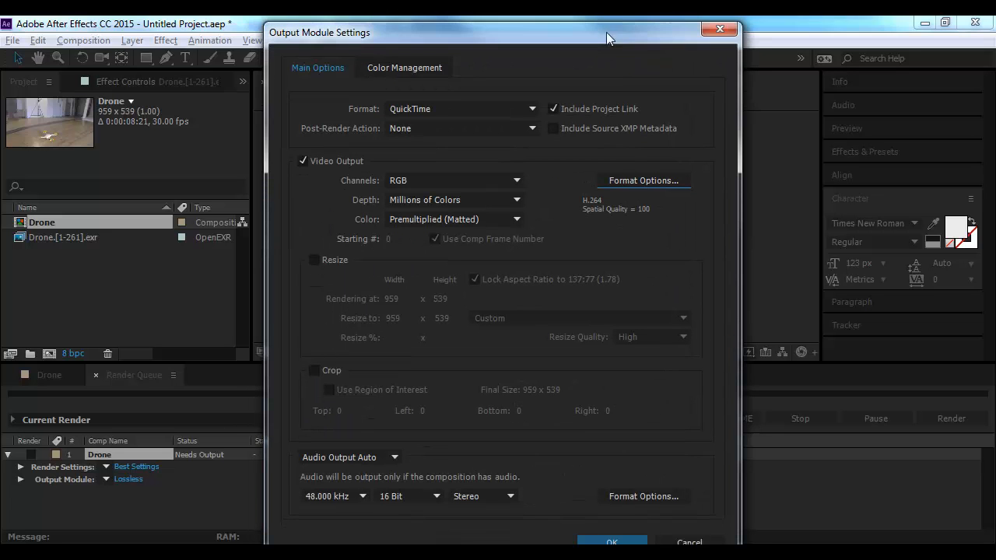
left_click(611, 540)
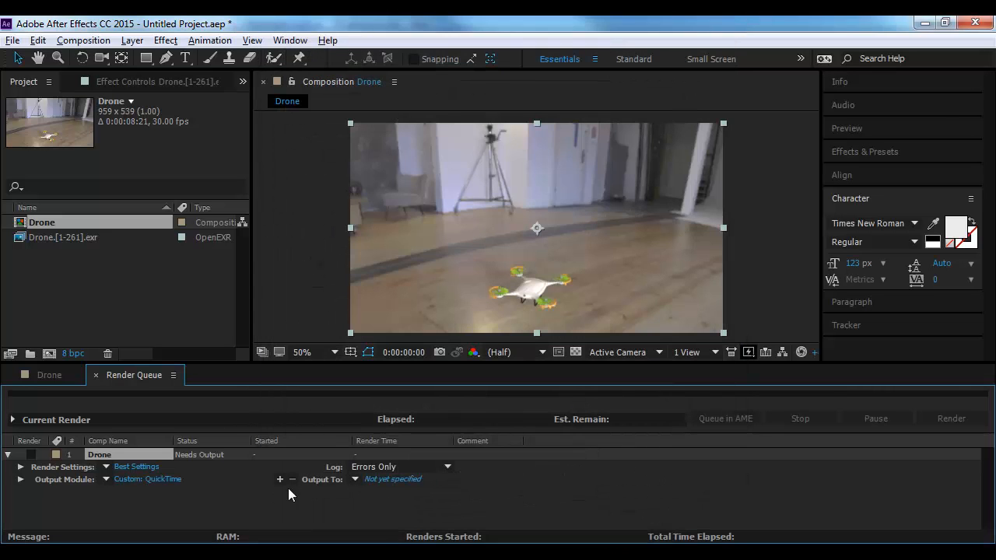
- Start choosing the movie's output destination and browse to the drone project's main folder under 2510\work on drive P:
left_click(393, 480)
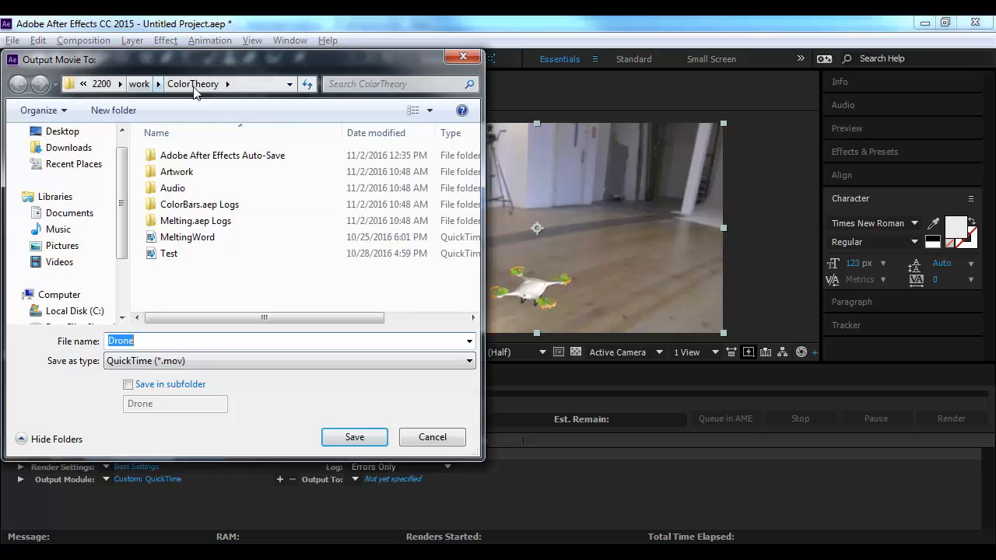
left_click(290, 84)
left_click(223, 247)
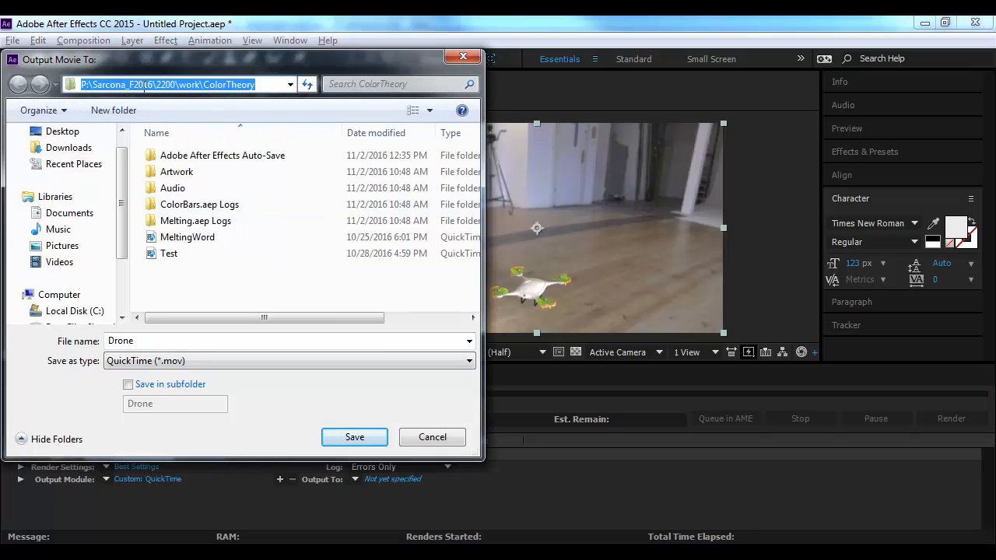
left_click(265, 253)
left_click(113, 86)
left_click(113, 86)
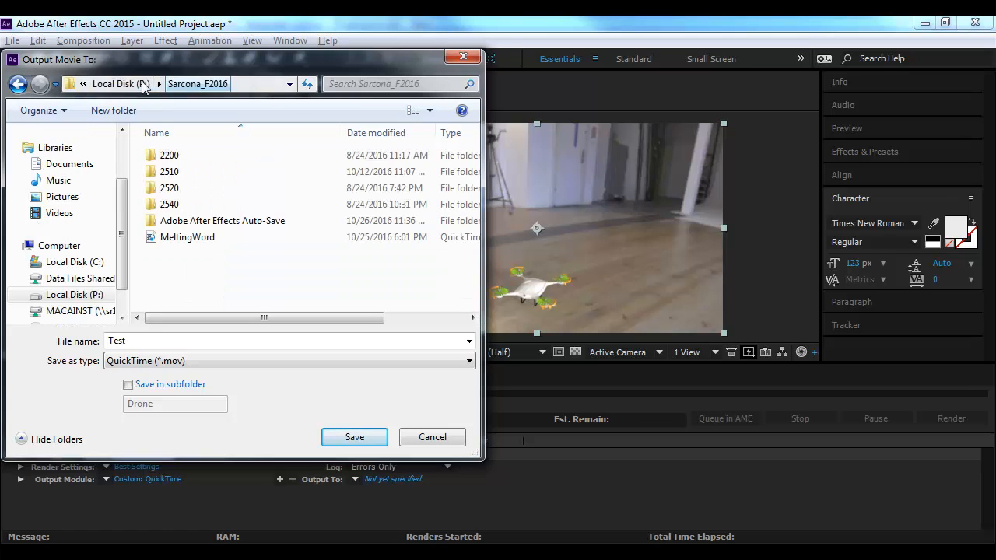
double_click(167, 172)
left_click(166, 173)
double_click(167, 172)
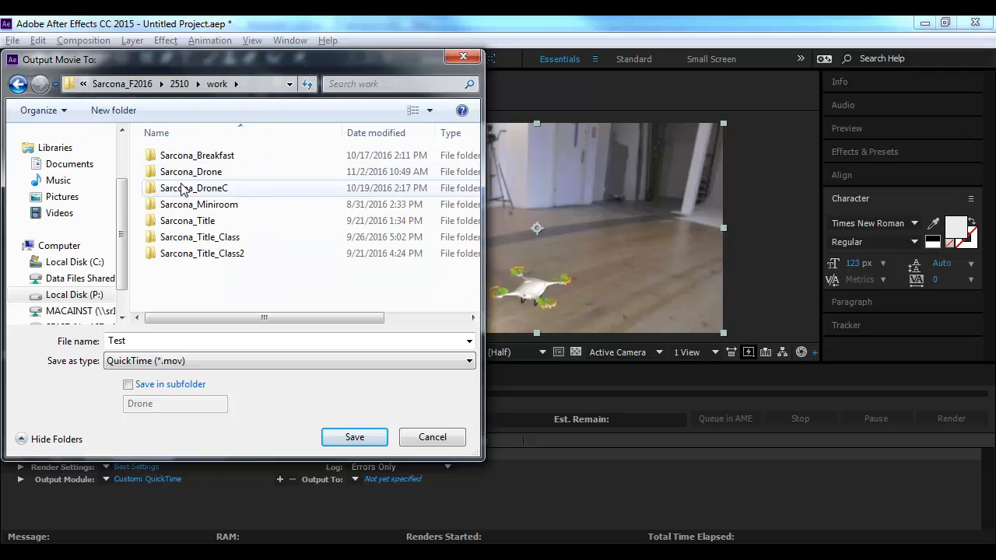
left_click(178, 172)
double_click(178, 171)
double_click(182, 159)
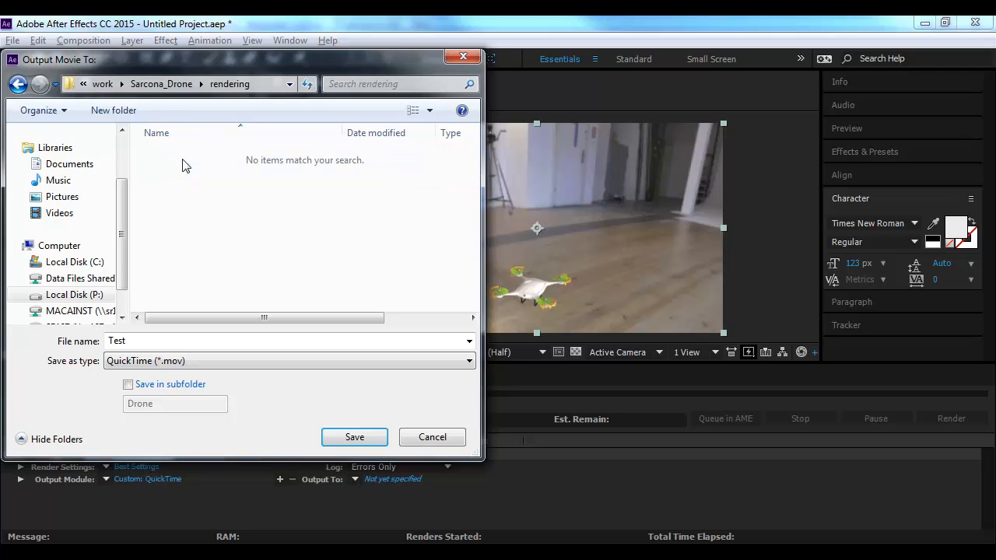
key("BackSpace")
- Give the QuickTime movie the same name as the drone project folder and save it as the render output
double_click(178, 342)
type("Sarcona_Drone")
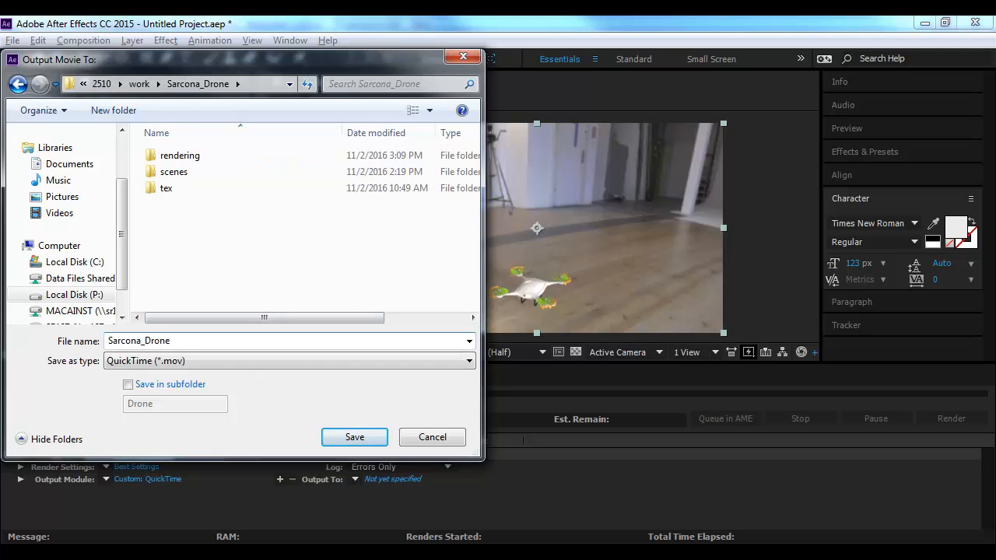
key("Return")
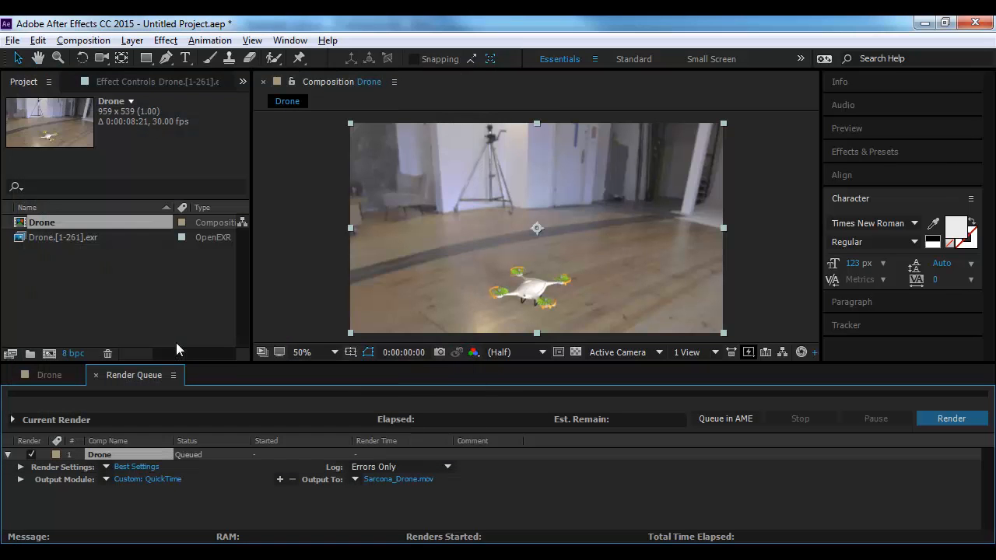
left_click(955, 420)
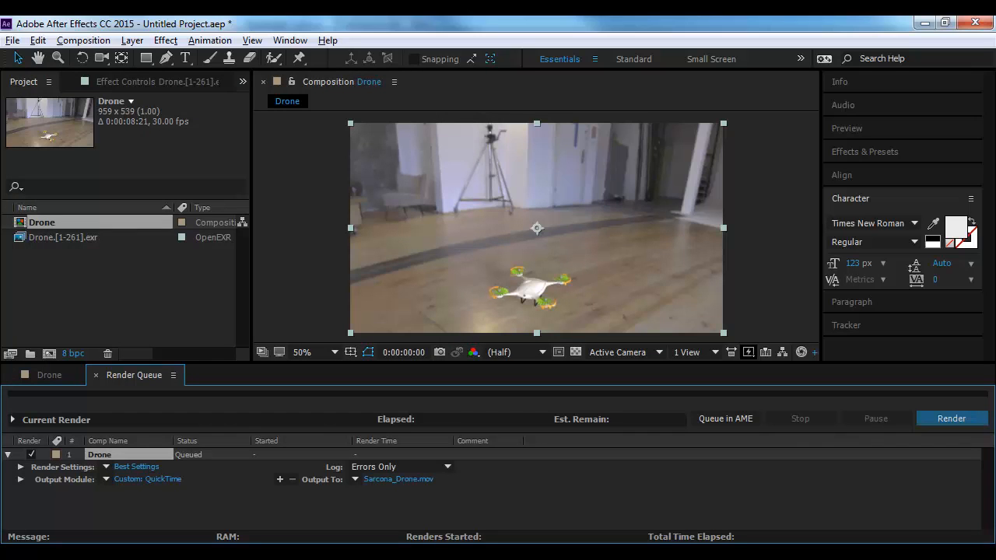
- Open the drone project's rendering folder in File Explorer and look through the rendered frame files
left_click_drag(995, 61, 424, 63)
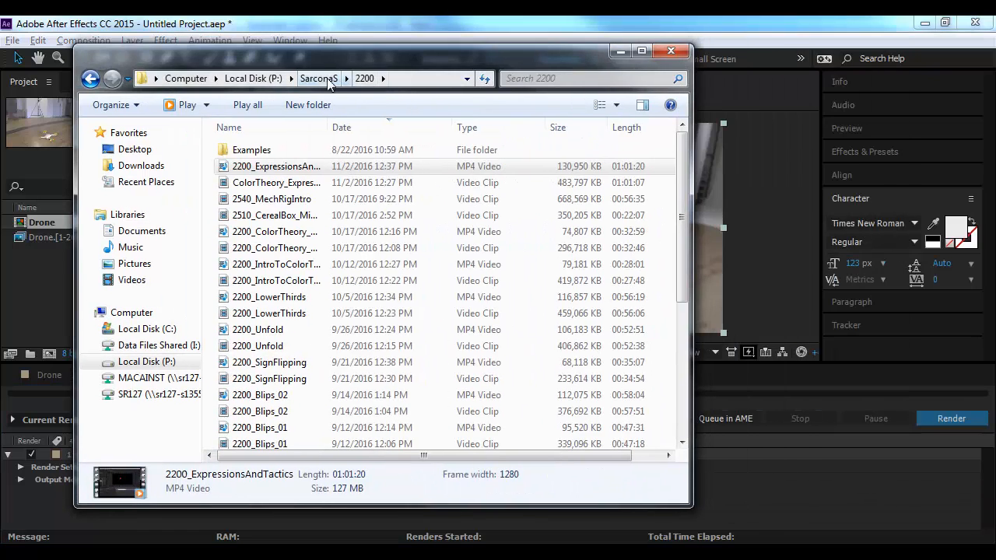
left_click(330, 82)
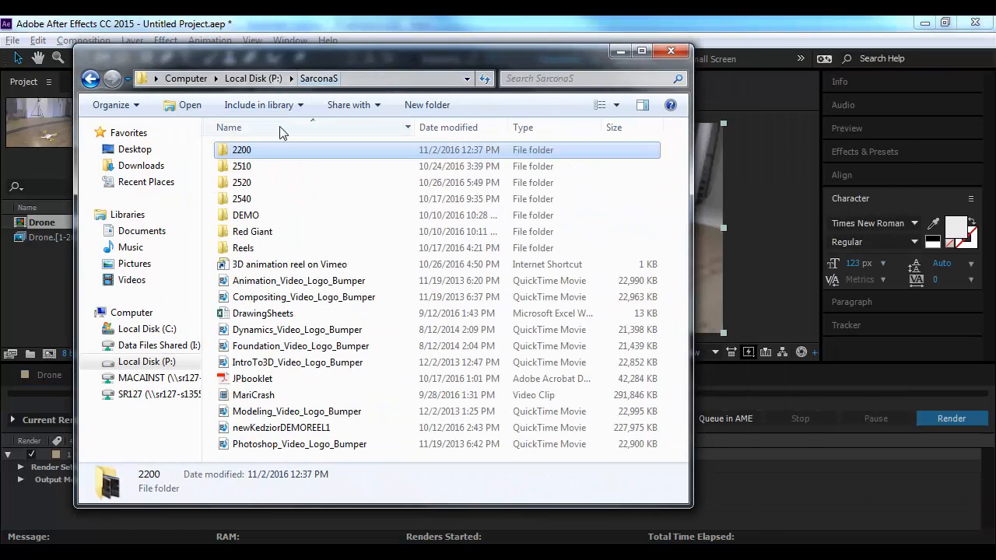
left_click(253, 78)
double_click(261, 296)
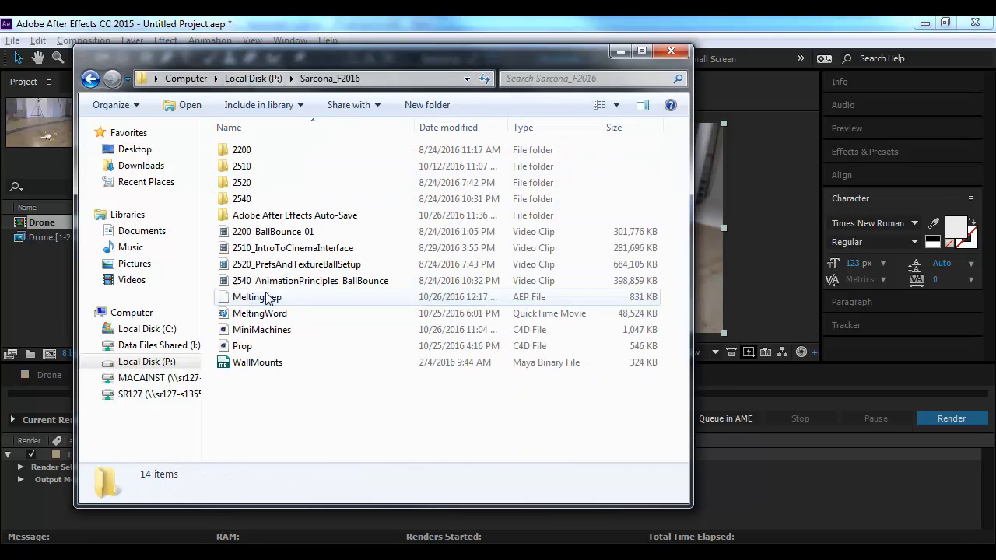
double_click(250, 167)
double_click(249, 167)
double_click(245, 166)
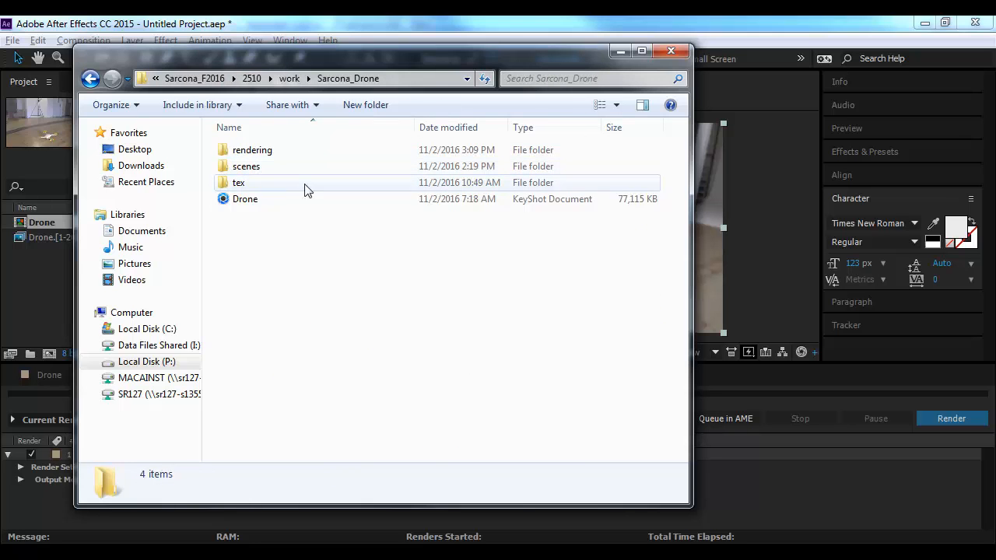
double_click(245, 149)
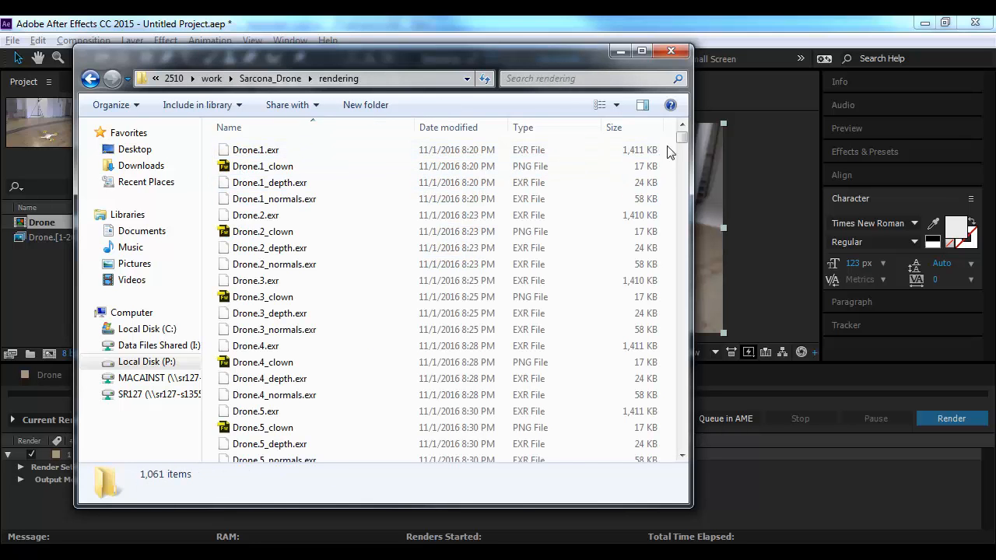
left_click_drag(682, 134, 707, 22)
left_click(550, 21)
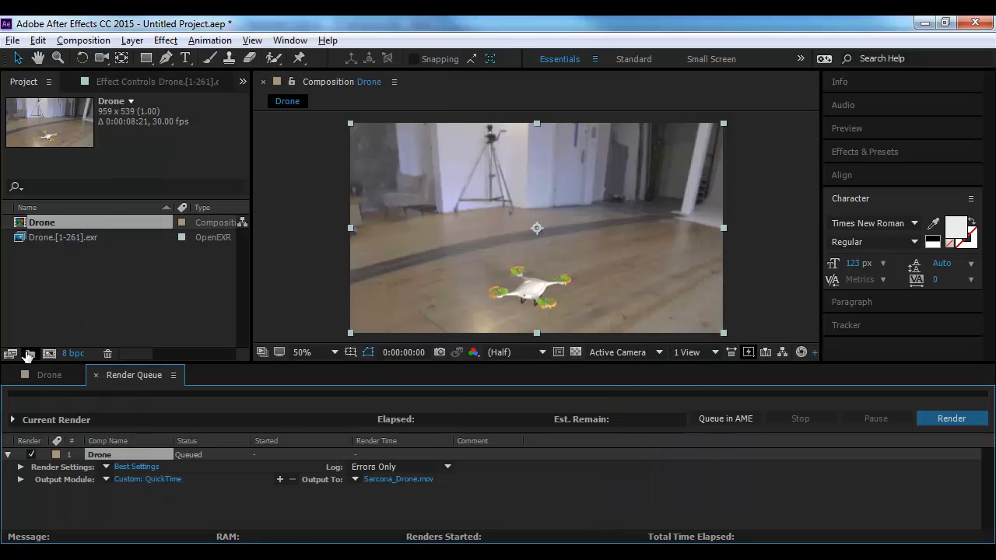
- Scrub through the Drone composition to preview the drone's flight, and return to the first frame
left_click(31, 375)
left_click_drag(435, 410, 833, 427)
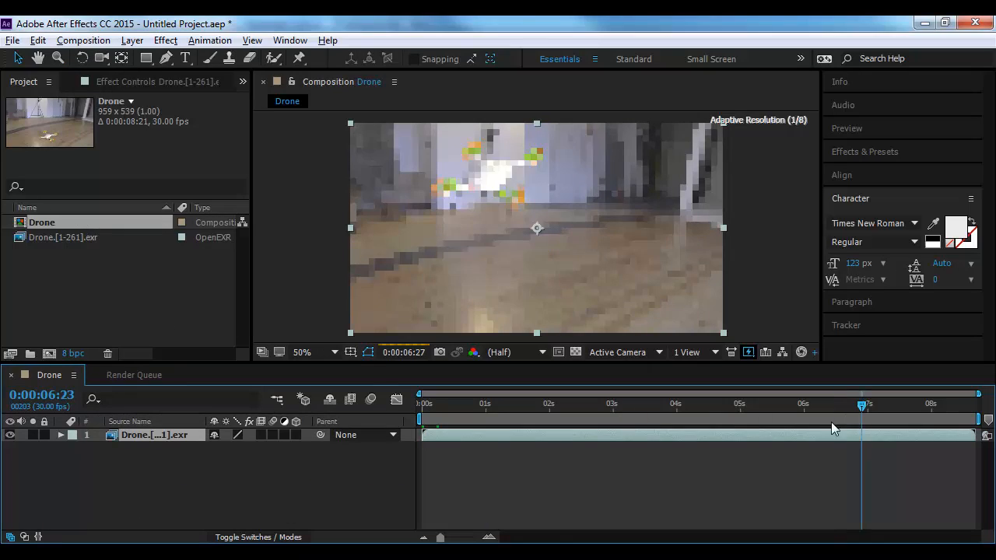
key("Home")
- Minimize After Effects and the rendering folder window, and maximize the KeyShot window with the drone scene
left_click(925, 23)
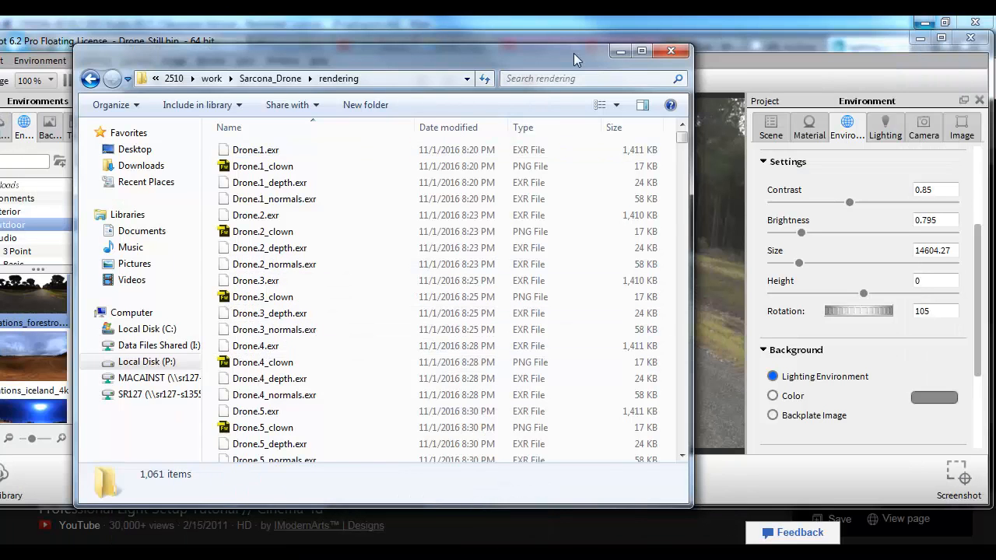
left_click(620, 51)
double_click(461, 45)
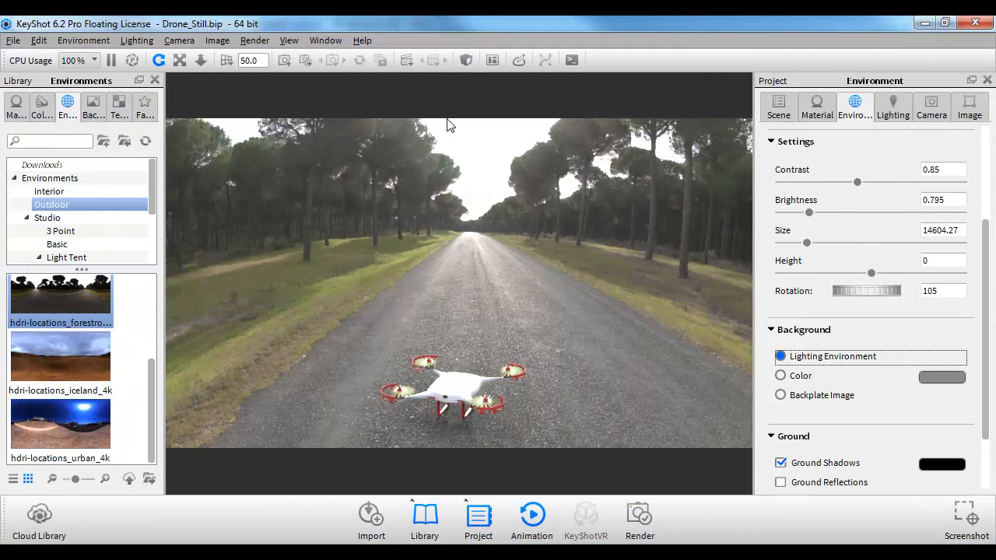
- Open the system calendar and look through the November and December 2016 dates
key("alt+Tab")
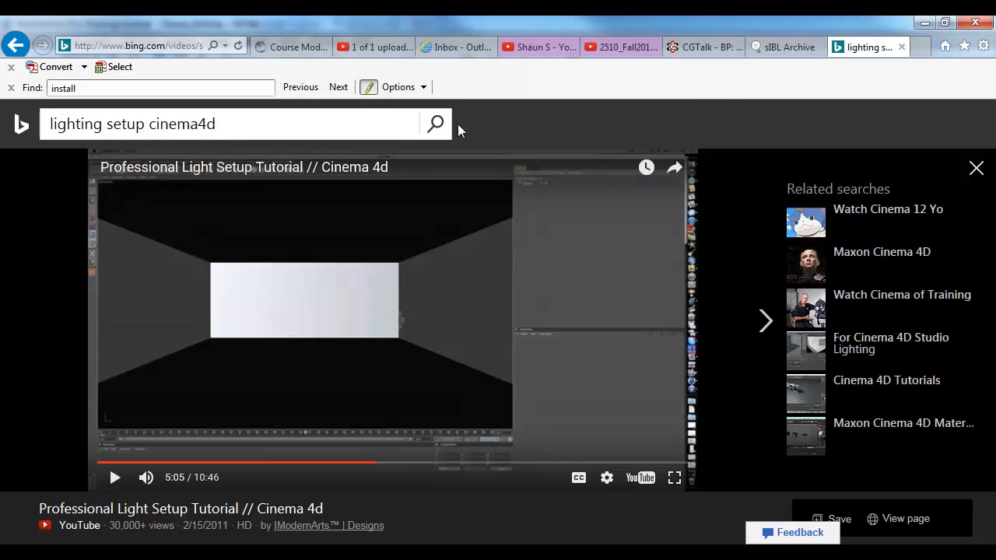
left_click(114, 478)
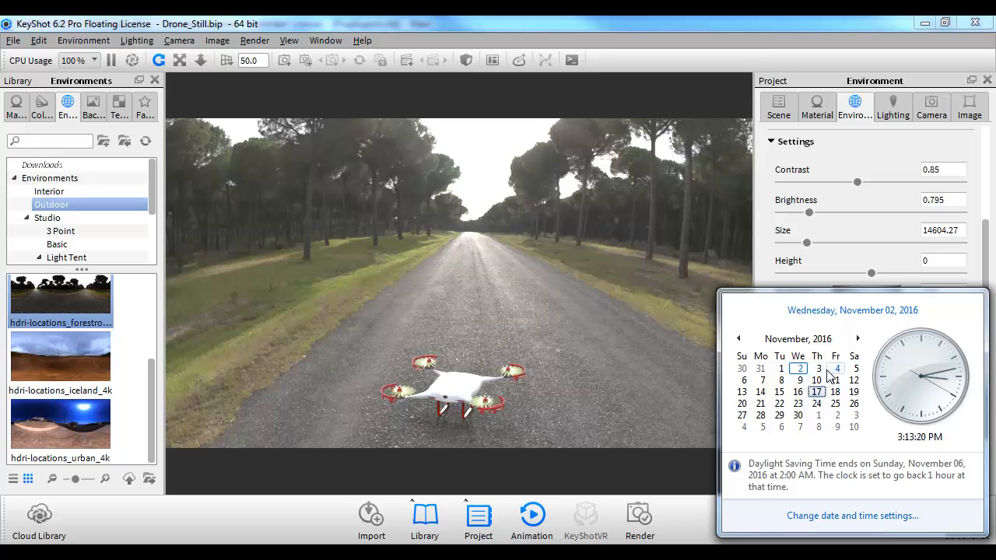
scroll(815, 385, "down", 1)
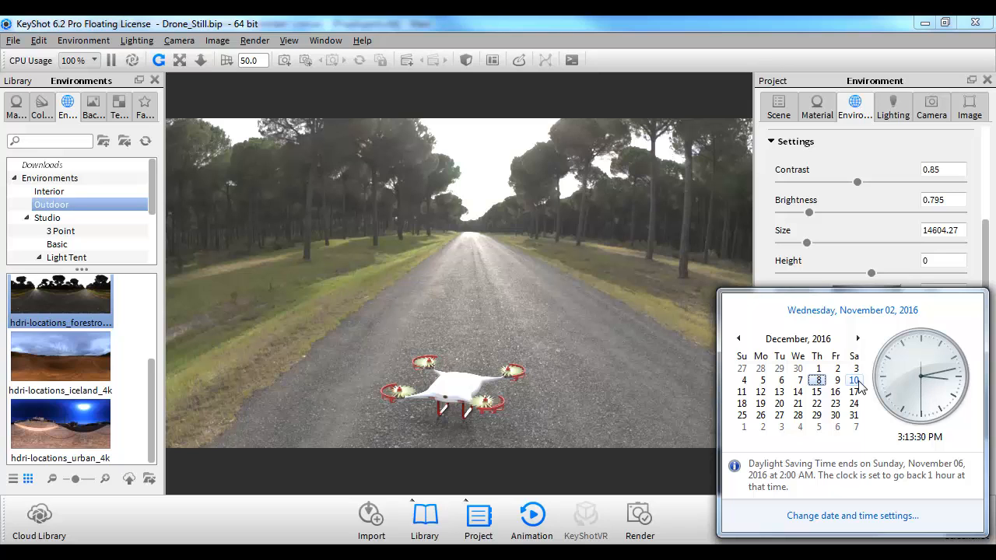
scroll(859, 386, "up", 1)
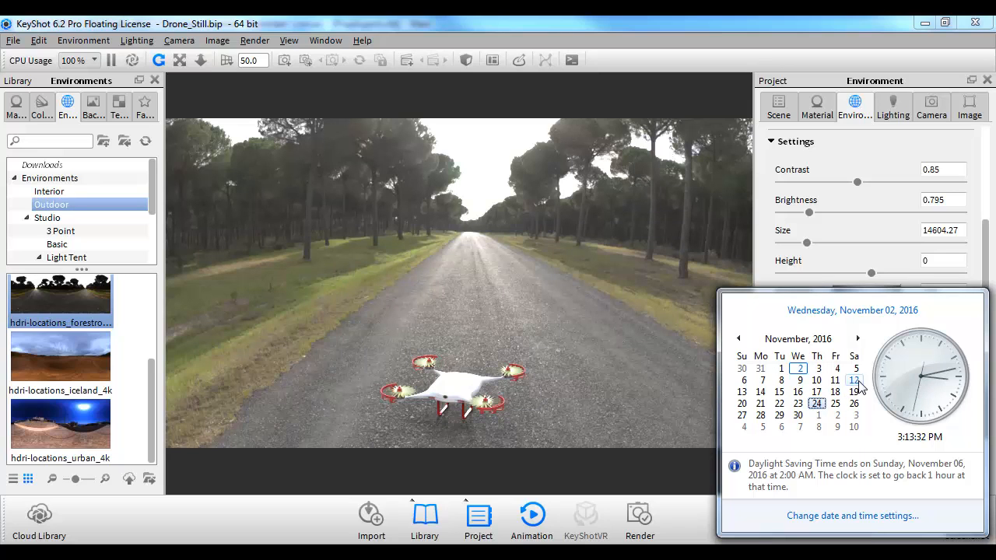